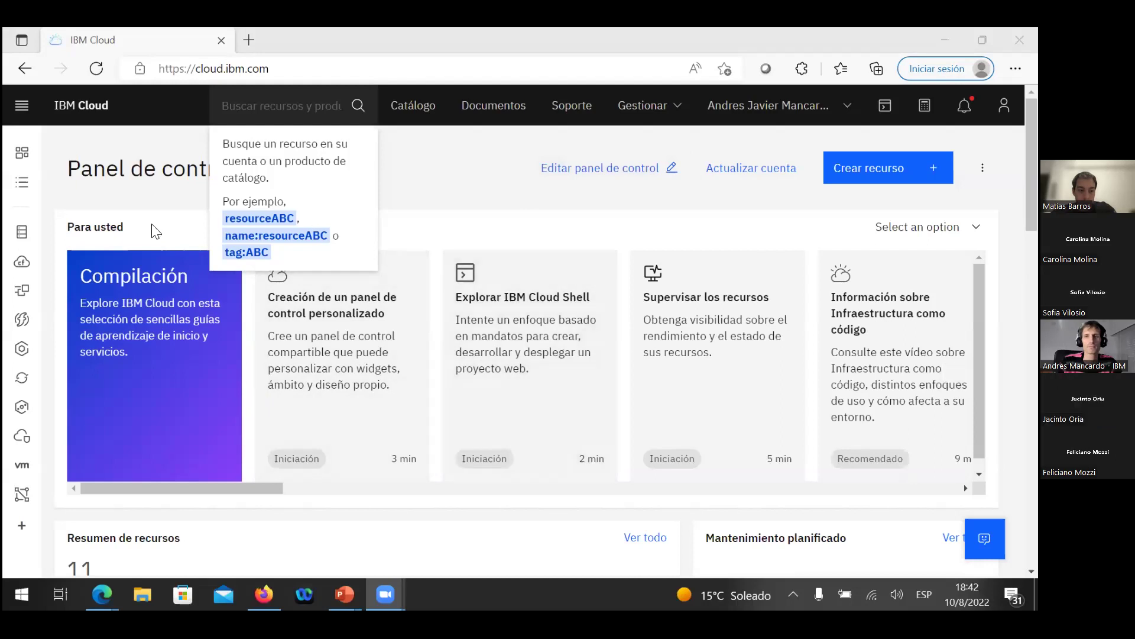
Step: Search the cloud account's resources and catalog products for "watson"
{"action": "left_click", "coordinate": [257, 108]}
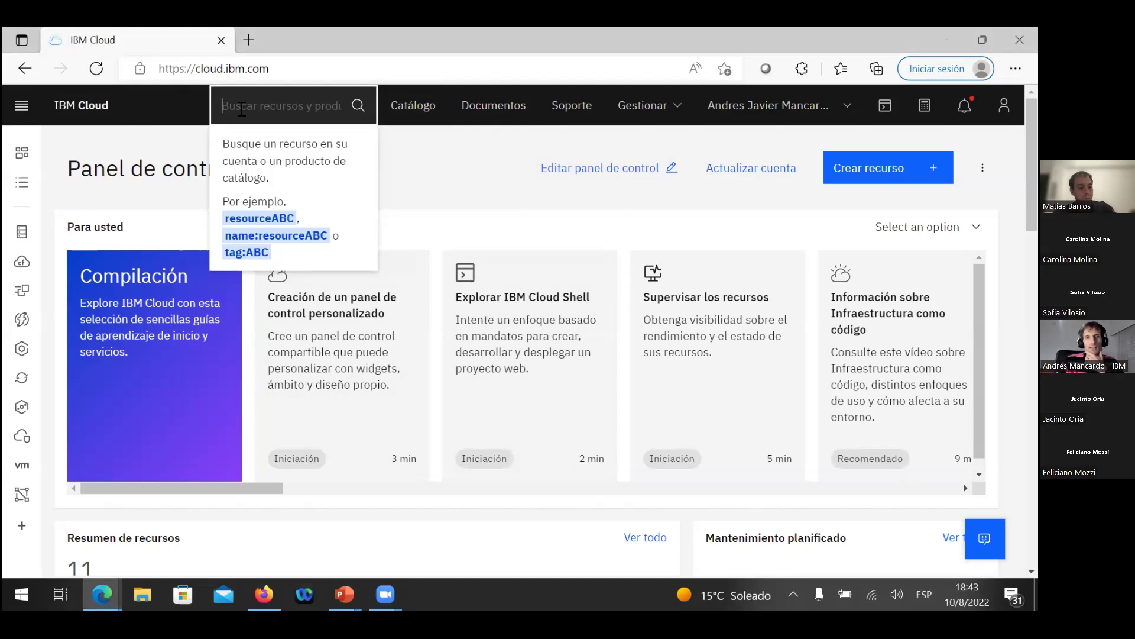
{"action": "type", "text": "watso"}
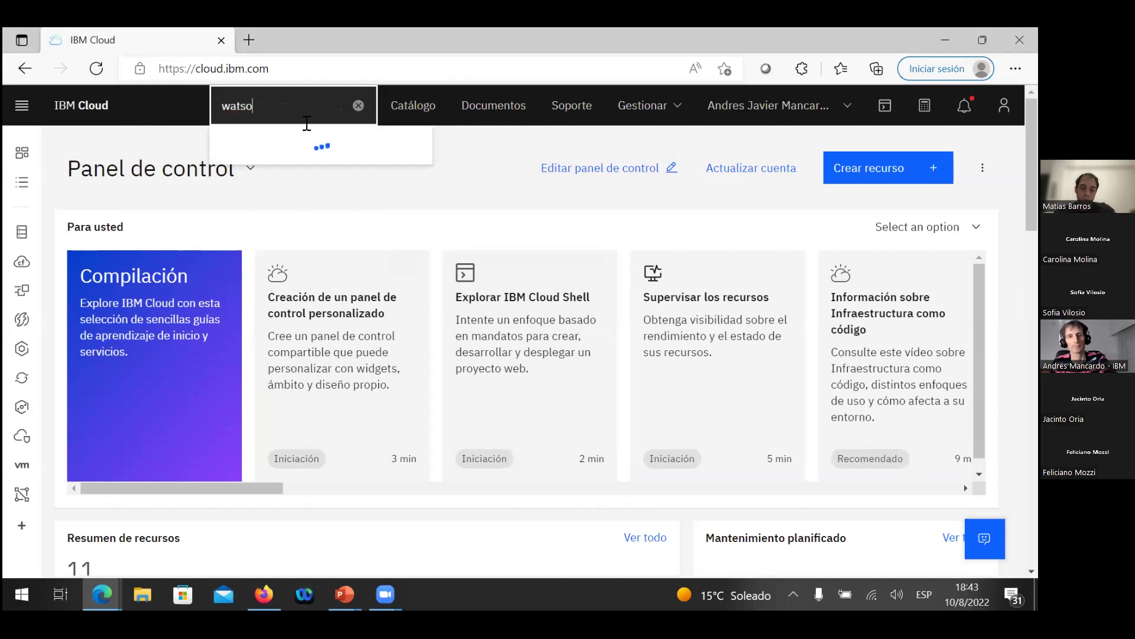
{"action": "type", "text": "n"}
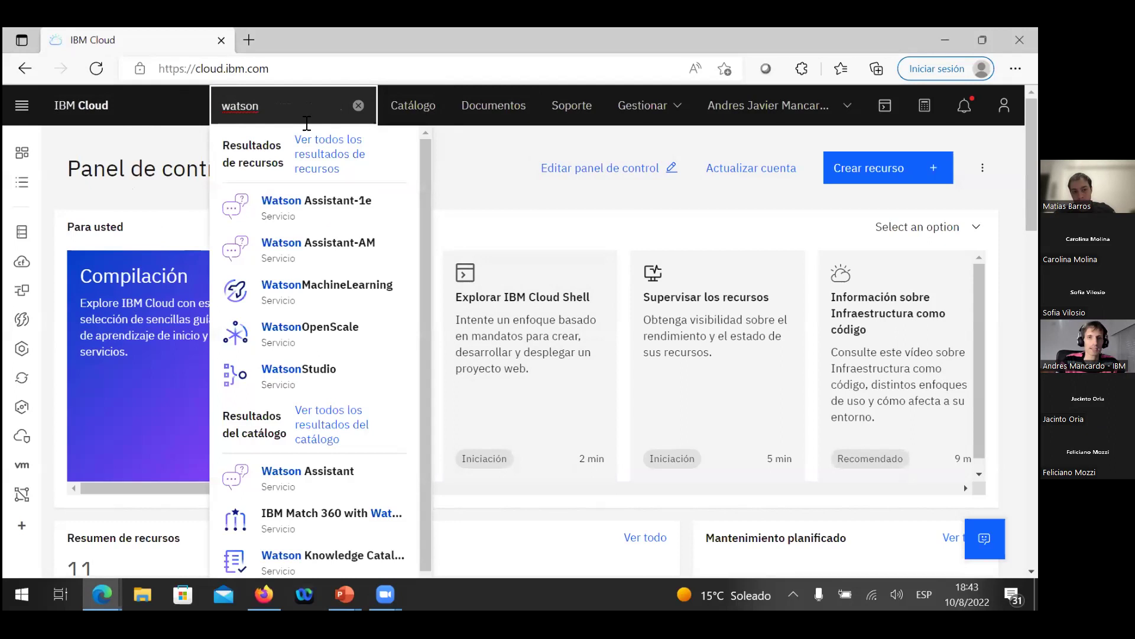
Step: Open the Watson service overview and look through the available Watson services
{"action": "left_click", "coordinate": [22, 108]}
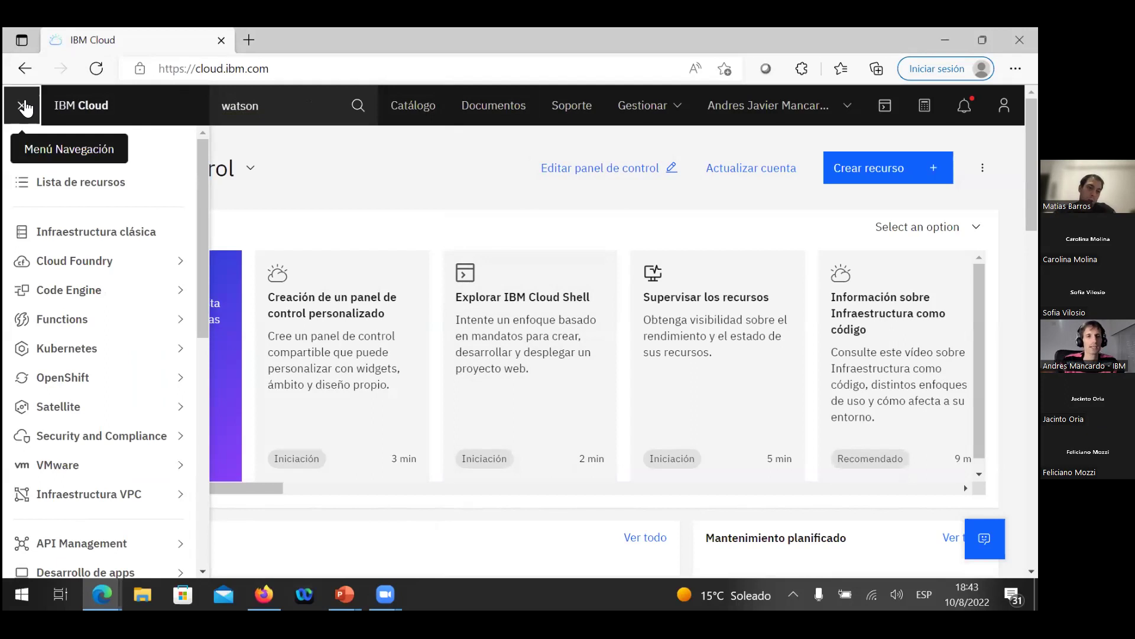
{"action": "scroll", "coordinate": [75, 435], "scroll_direction": "down", "scroll_amount": 6}
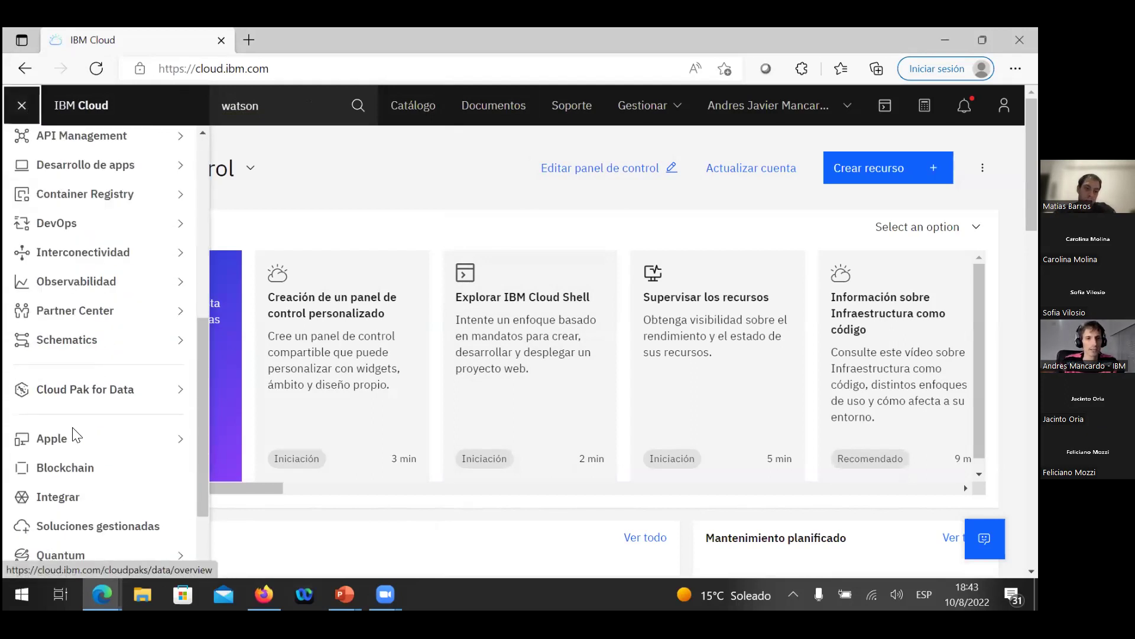
{"action": "scroll", "coordinate": [76, 393], "scroll_direction": "down", "scroll_amount": 2}
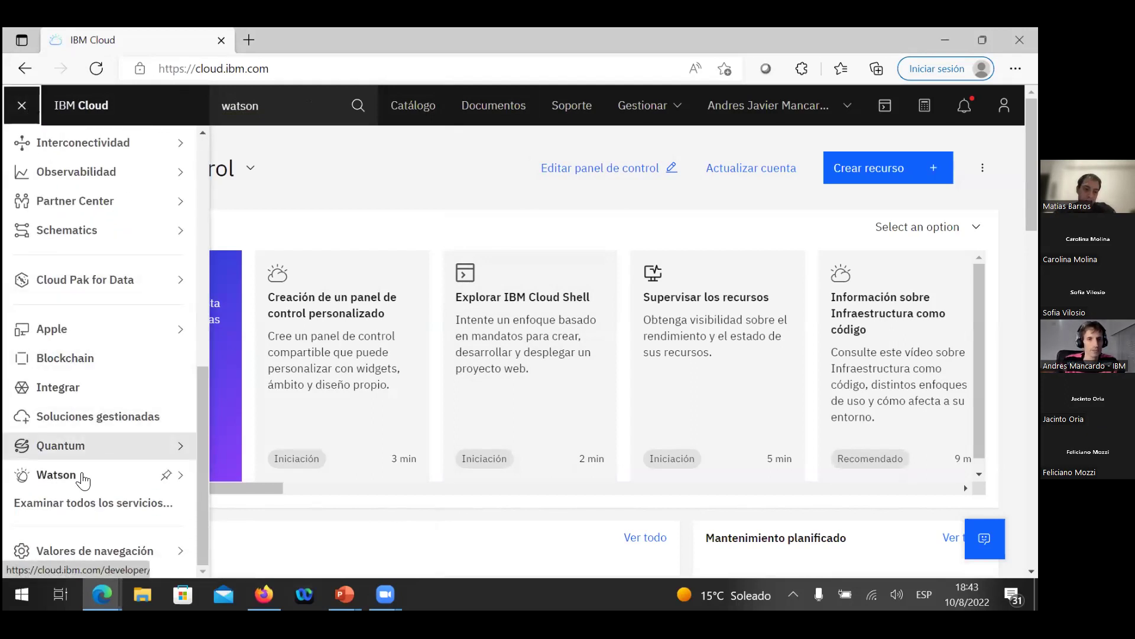
{"action": "left_click", "coordinate": [55, 479]}
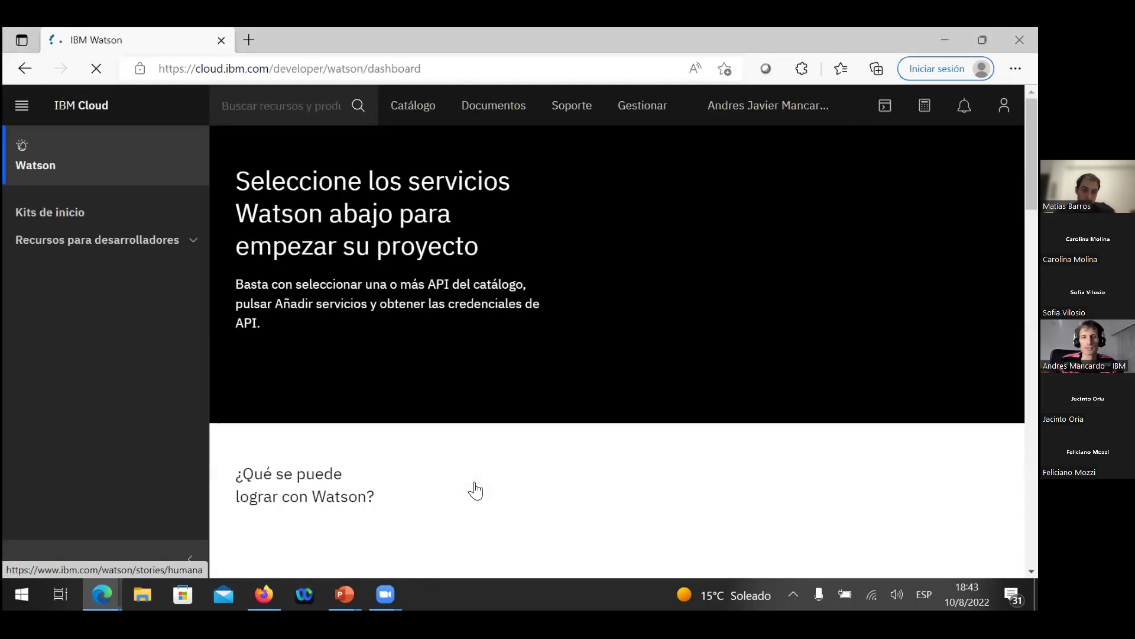
{"action": "scroll", "coordinate": [408, 332], "scroll_direction": "down", "scroll_amount": 5}
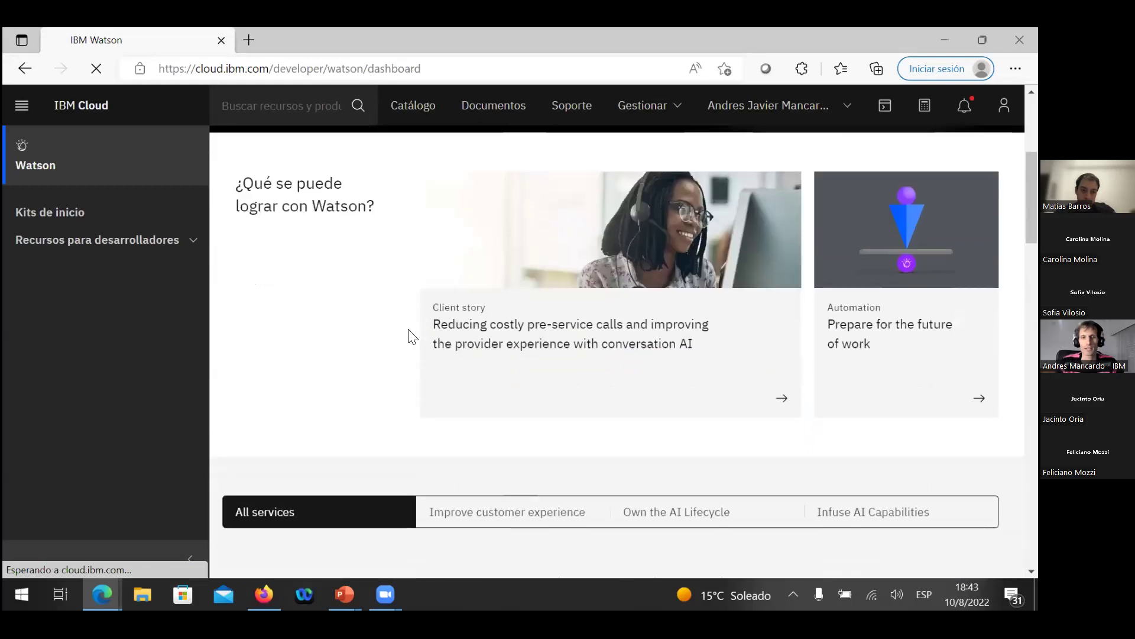
{"action": "scroll", "coordinate": [411, 334], "scroll_direction": "down", "scroll_amount": 6}
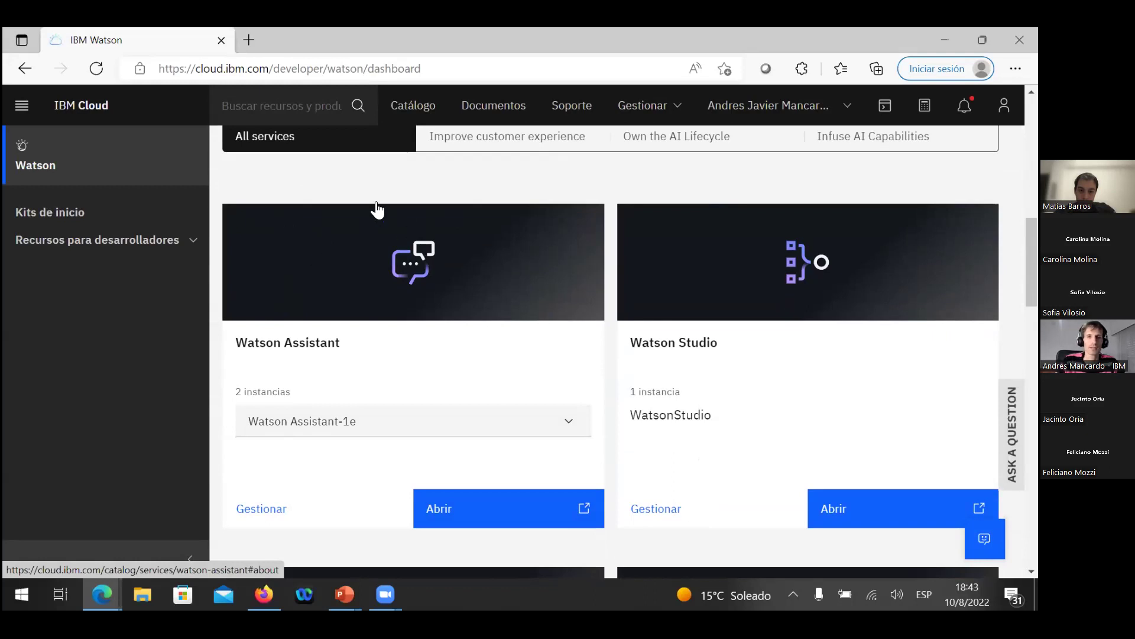
Step: Open the product catalog and search it for "watson"
{"action": "left_click", "coordinate": [410, 110]}
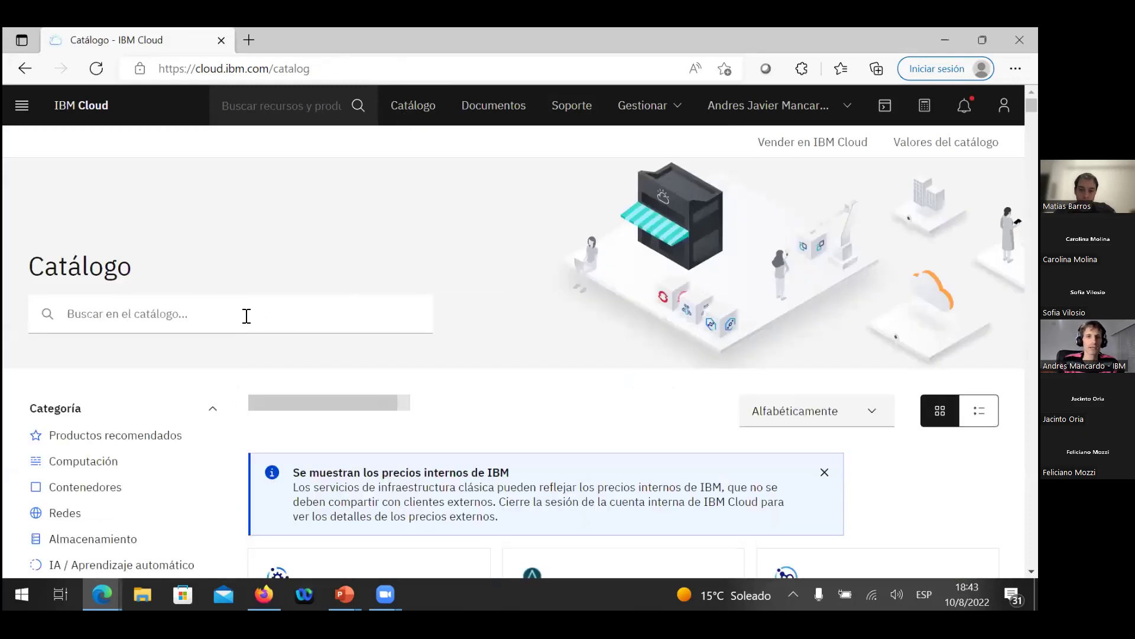
{"action": "left_click", "coordinate": [210, 320]}
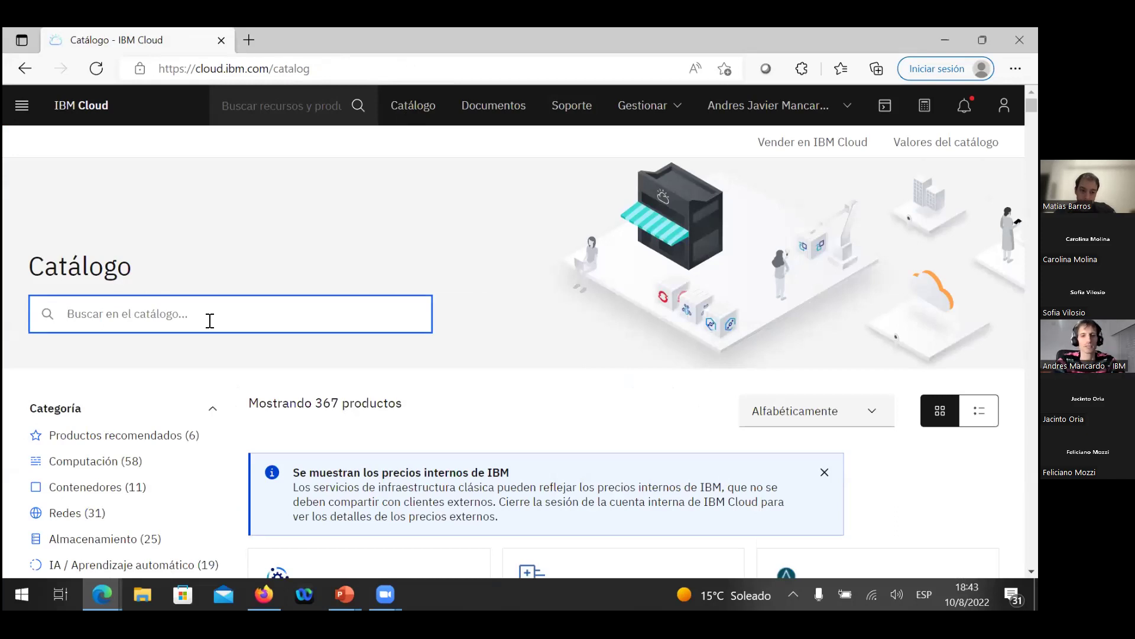
{"action": "type", "text": "watson"}
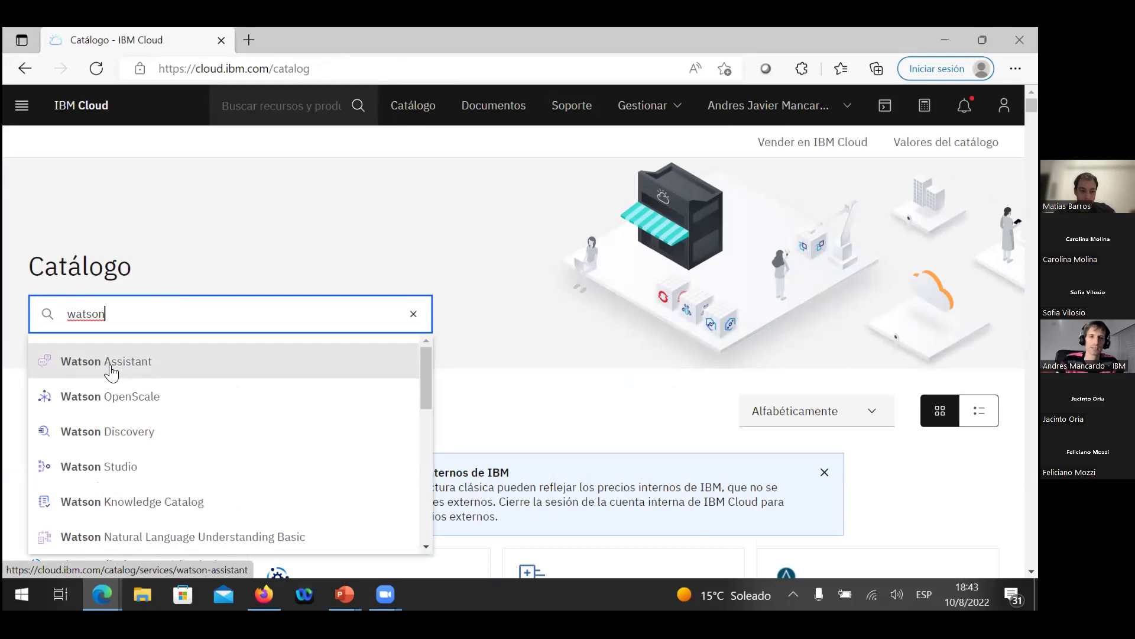
Step: Return to the Watson overview page and locate Watson Assistant among all services
{"action": "left_click", "coordinate": [22, 107]}
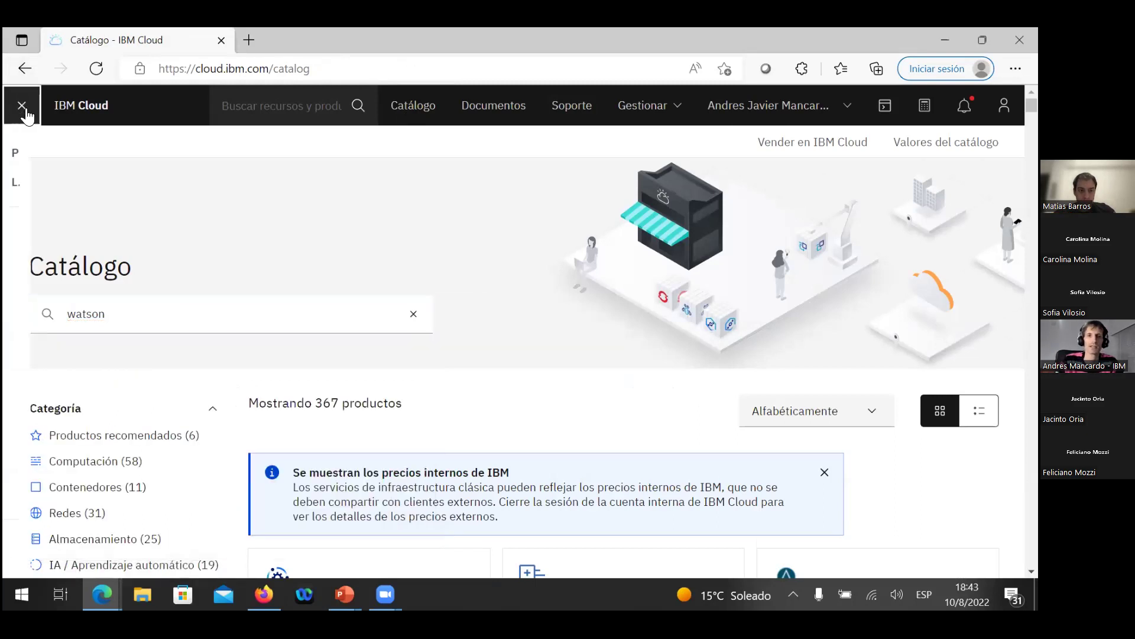
{"action": "scroll", "coordinate": [104, 518], "scroll_direction": "down", "scroll_amount": 8}
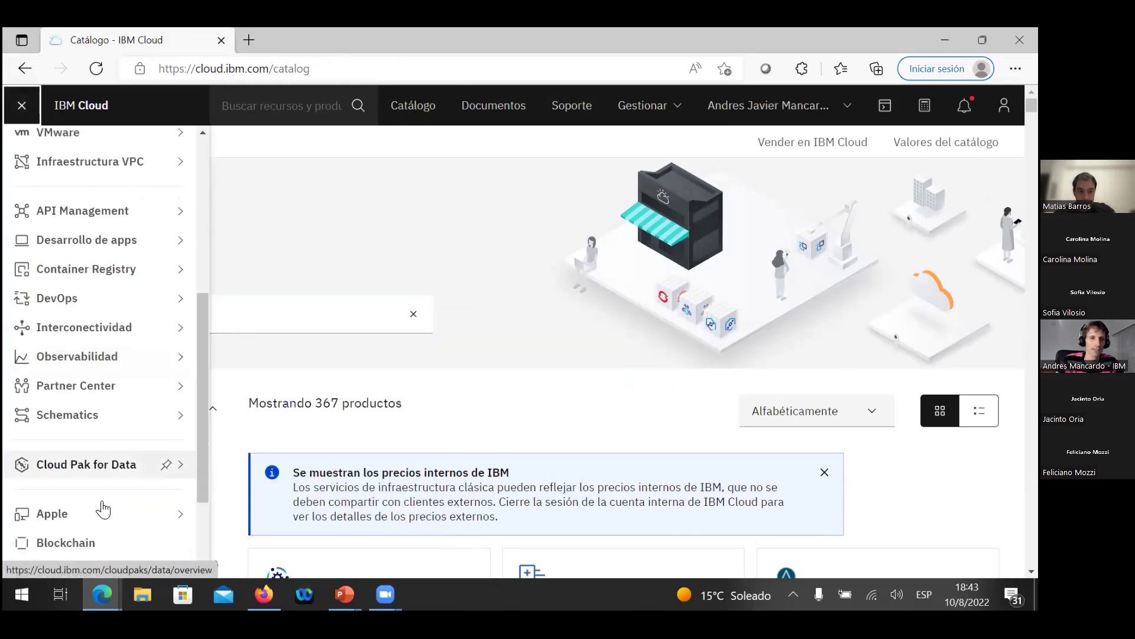
{"action": "scroll", "coordinate": [104, 518], "scroll_direction": "down", "scroll_amount": 5}
{"action": "left_click", "coordinate": [119, 524]}
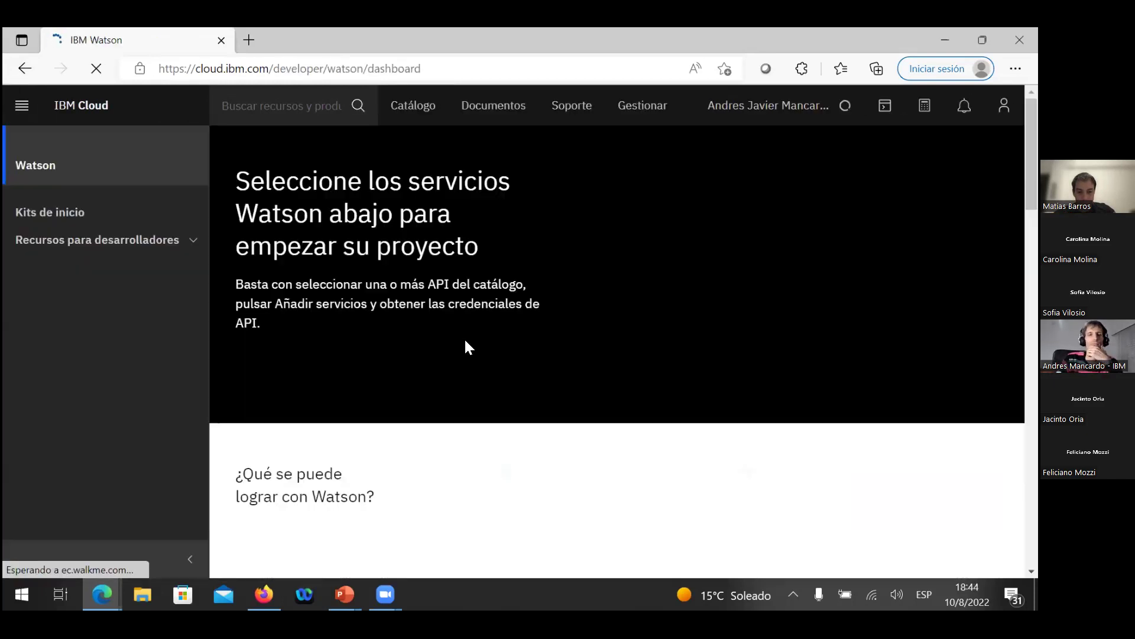
{"action": "scroll", "coordinate": [465, 349], "scroll_direction": "down", "scroll_amount": 3}
{"action": "scroll", "coordinate": [464, 353], "scroll_direction": "down", "scroll_amount": 7}
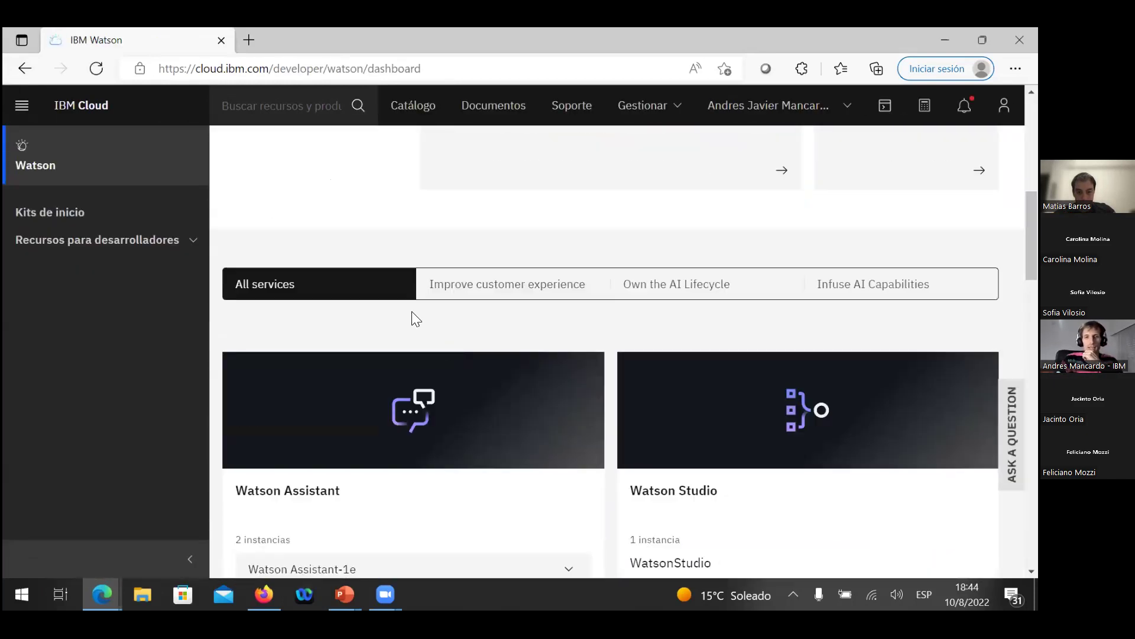
Step: Create a Watson Assistant service instance on the Lite plan in Dallas, accepting the license agreements
{"action": "left_click", "coordinate": [402, 375]}
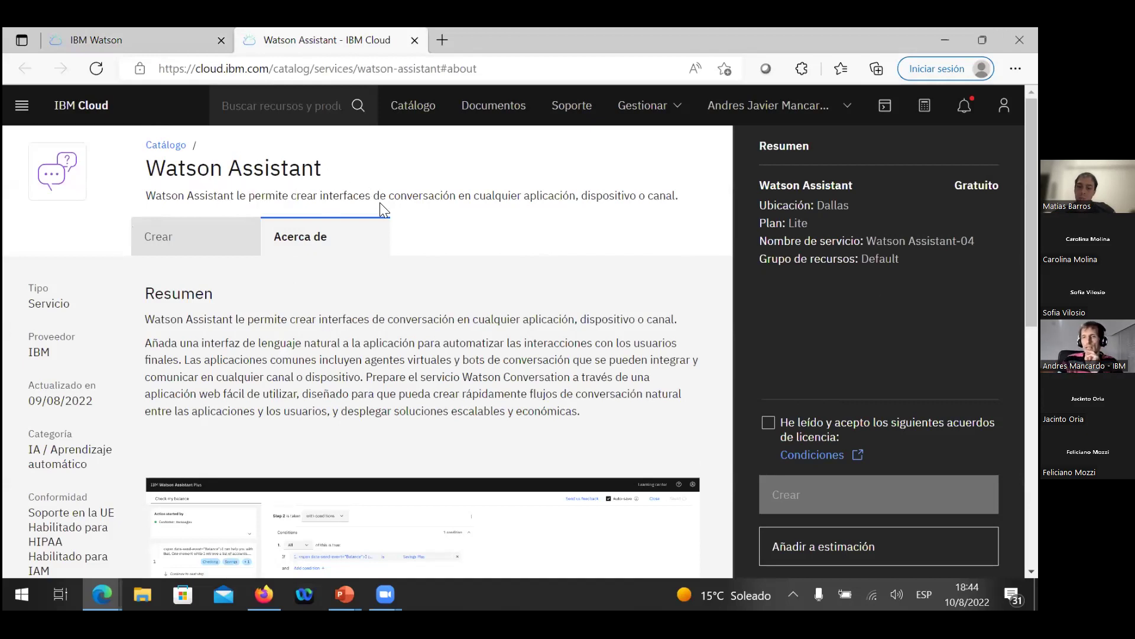
{"action": "left_click", "coordinate": [768, 427]}
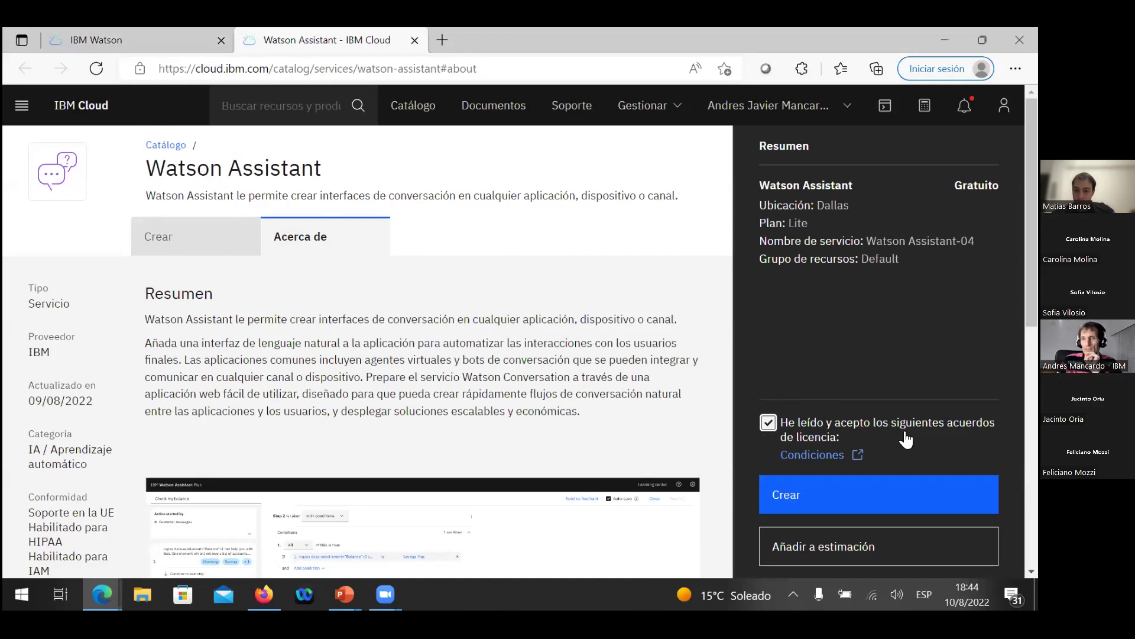
{"action": "left_click", "coordinate": [819, 504]}
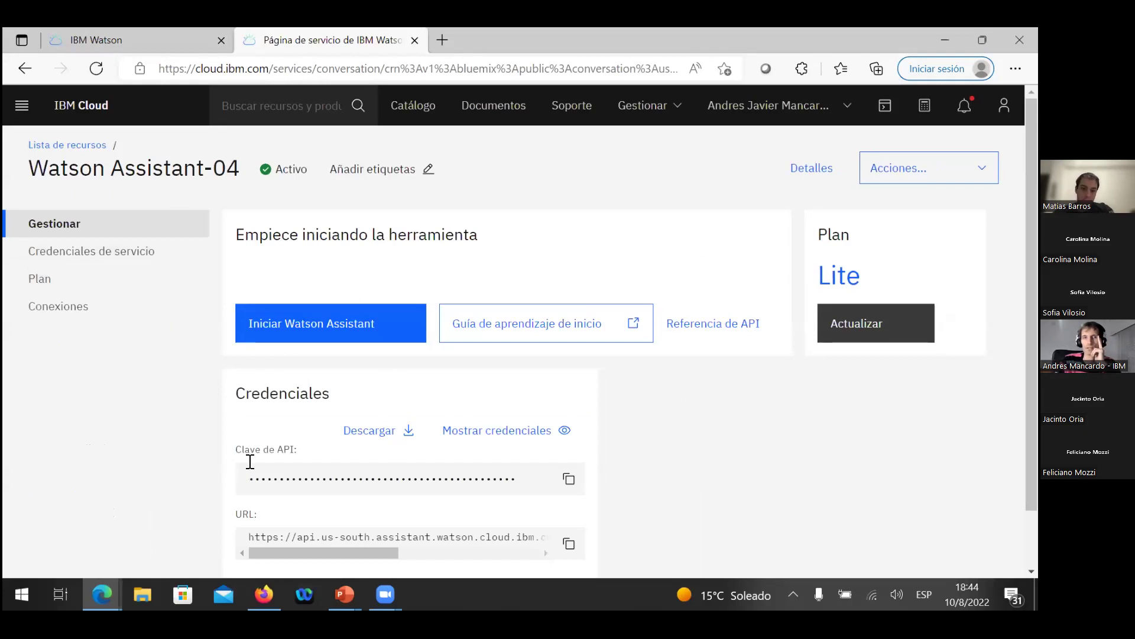
Step: Launch Watson Assistant from the new instance's page and decline the browser's offer to translate it
{"action": "left_click", "coordinate": [317, 329]}
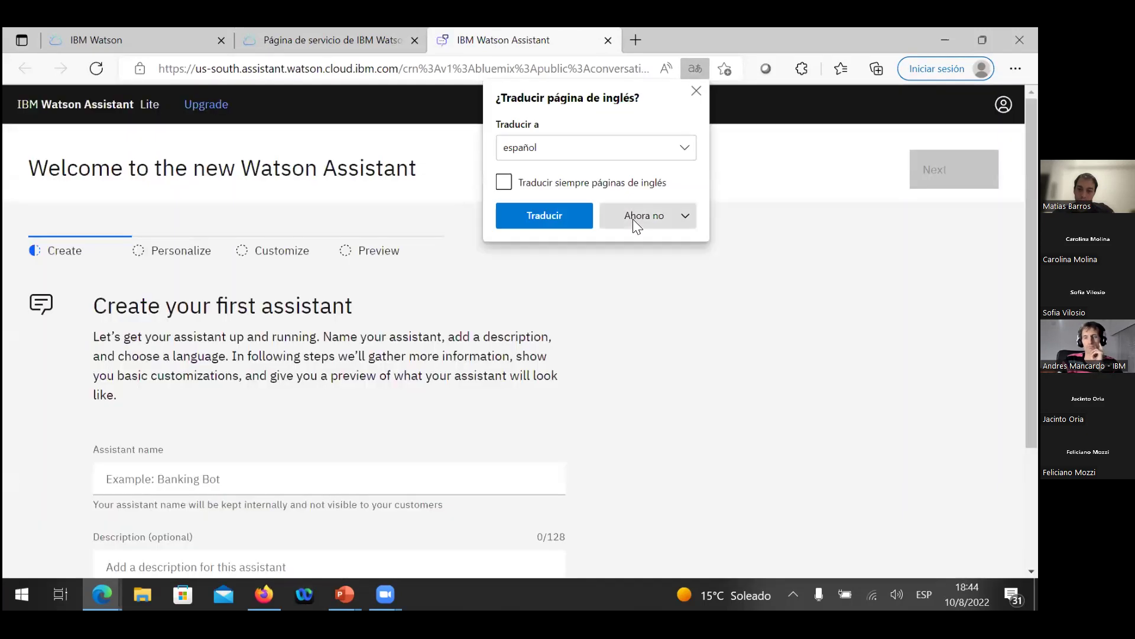
{"action": "left_click", "coordinate": [632, 219]}
{"action": "left_click", "coordinate": [657, 241]}
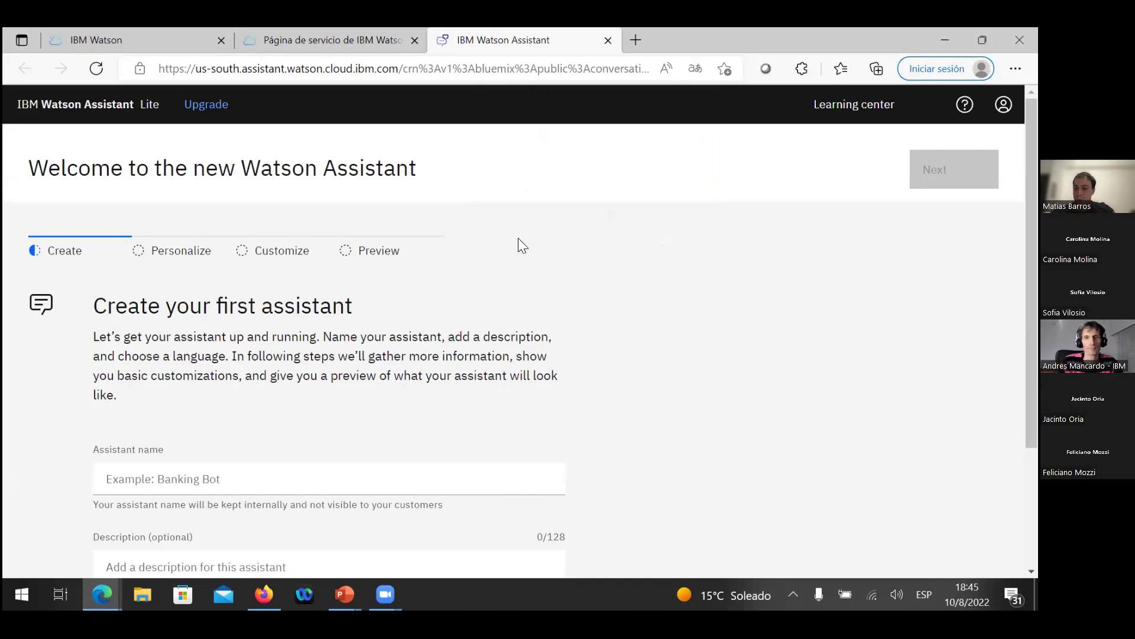
{"action": "left_click_drag", "start_coordinate": [29, 169], "coordinate": [421, 178]}
{"action": "scroll", "coordinate": [562, 268], "scroll_direction": "down", "scroll_amount": 1}
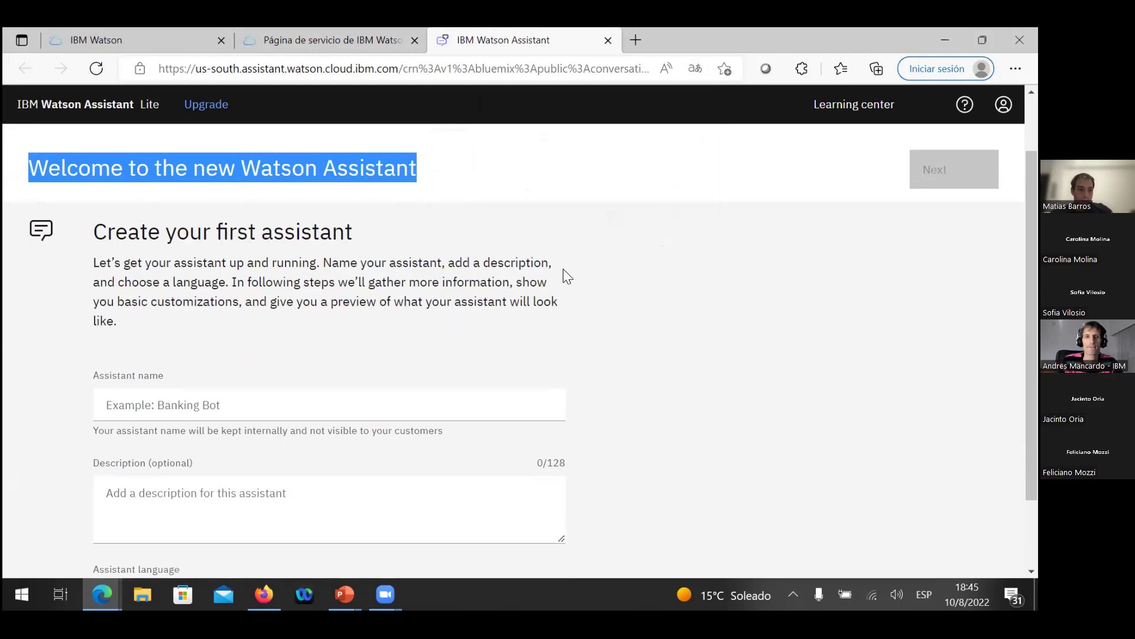
{"action": "scroll", "coordinate": [563, 268], "scroll_direction": "up", "scroll_amount": 1}
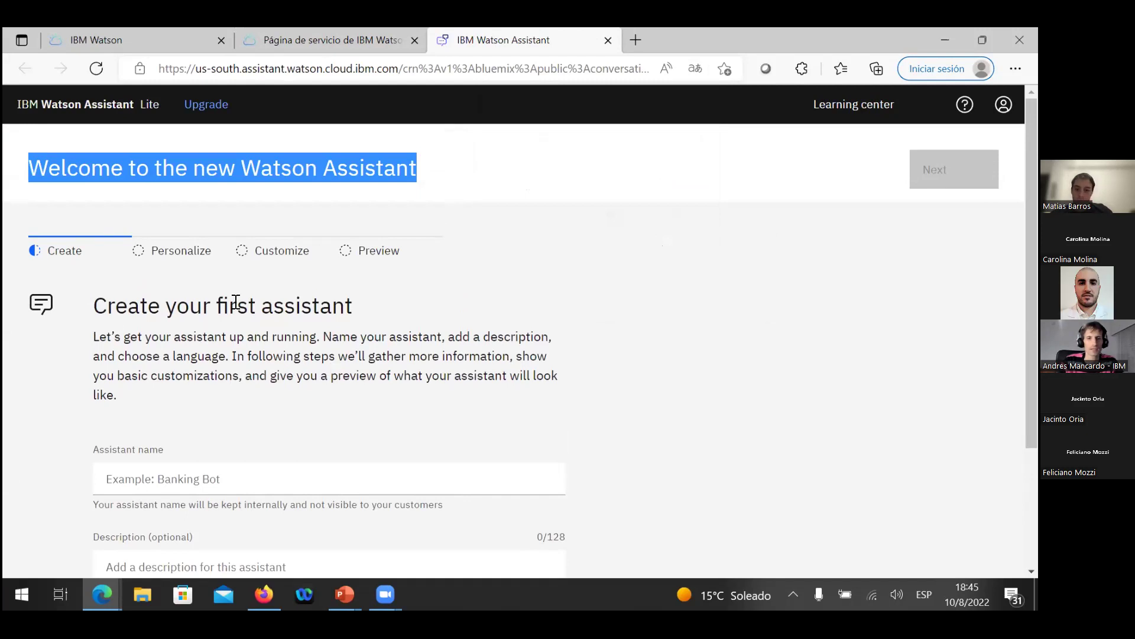
Step: Name the first assistant "Hotel-Demo UTN" and set its language to Spanish
{"action": "left_click", "coordinate": [113, 478]}
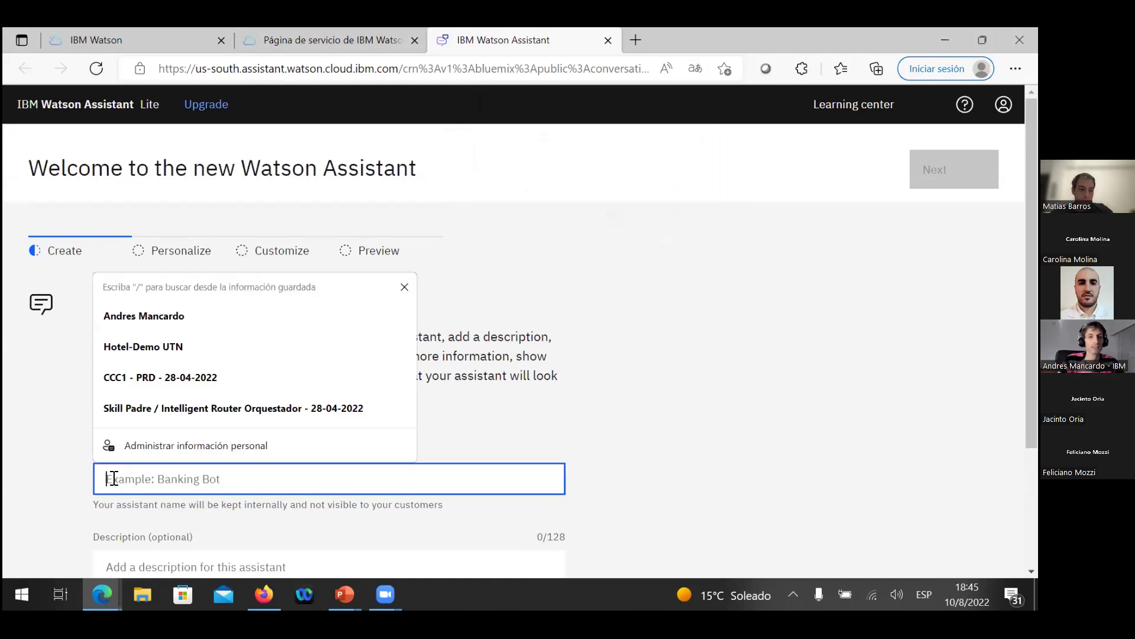
{"action": "left_click", "coordinate": [142, 346]}
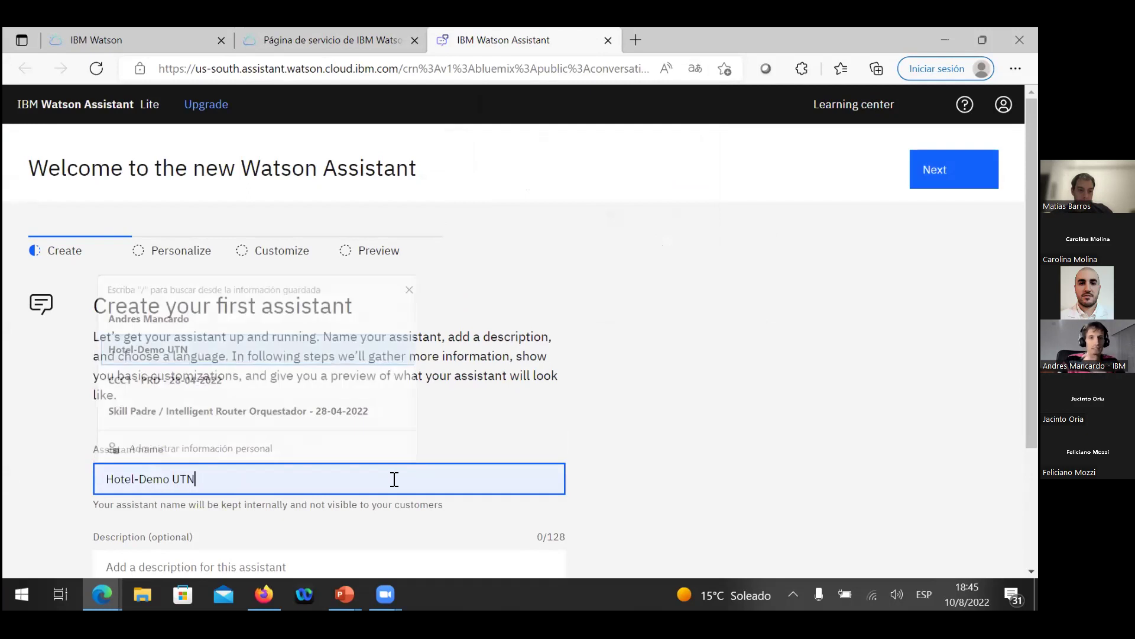
{"action": "scroll", "coordinate": [210, 473], "scroll_direction": "down", "scroll_amount": 1}
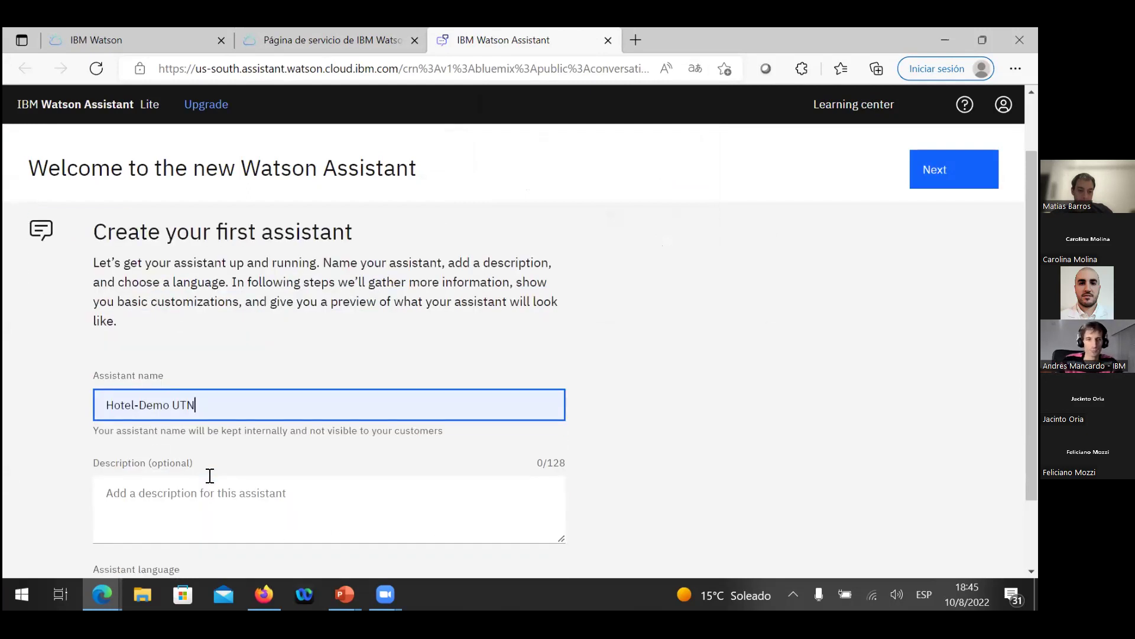
{"action": "scroll", "coordinate": [210, 475], "scroll_direction": "down", "scroll_amount": 1}
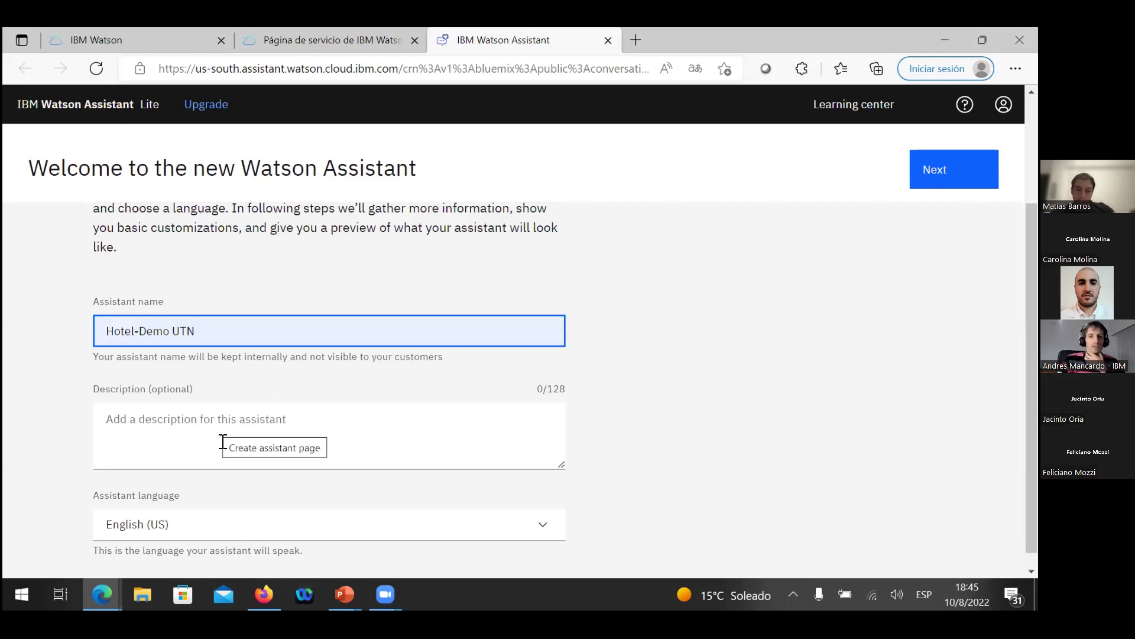
{"action": "scroll", "coordinate": [223, 442], "scroll_direction": "down", "scroll_amount": 1}
{"action": "left_click", "coordinate": [204, 516]}
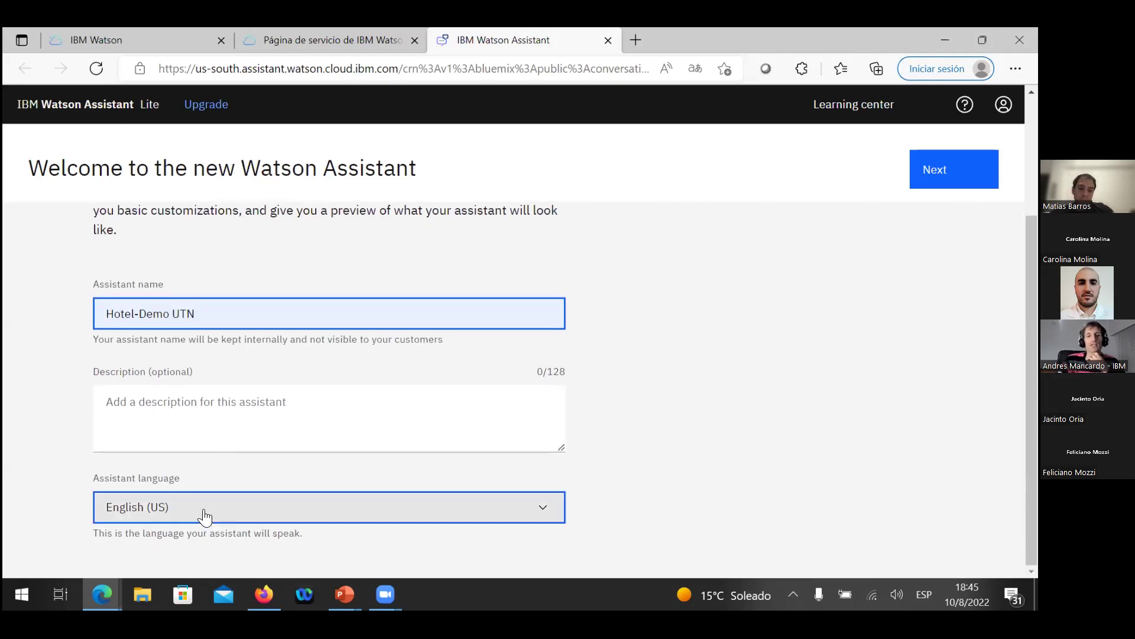
{"action": "scroll", "coordinate": [180, 417], "scroll_direction": "down", "scroll_amount": 1}
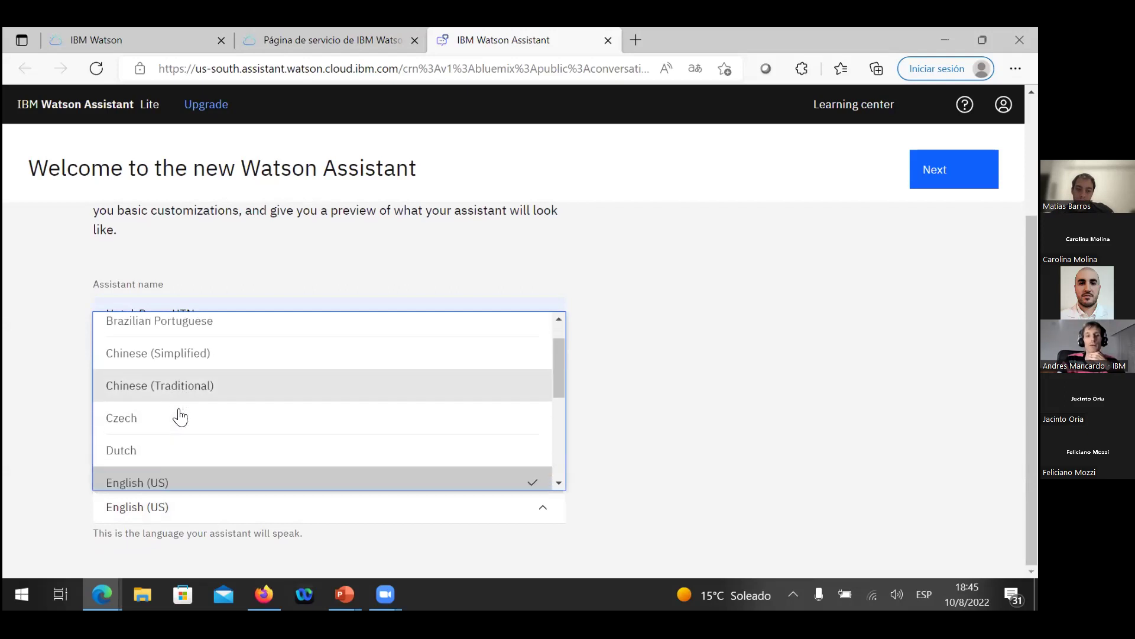
{"action": "scroll", "coordinate": [181, 419], "scroll_direction": "down", "scroll_amount": 4}
{"action": "scroll", "coordinate": [183, 421], "scroll_direction": "down", "scroll_amount": 3}
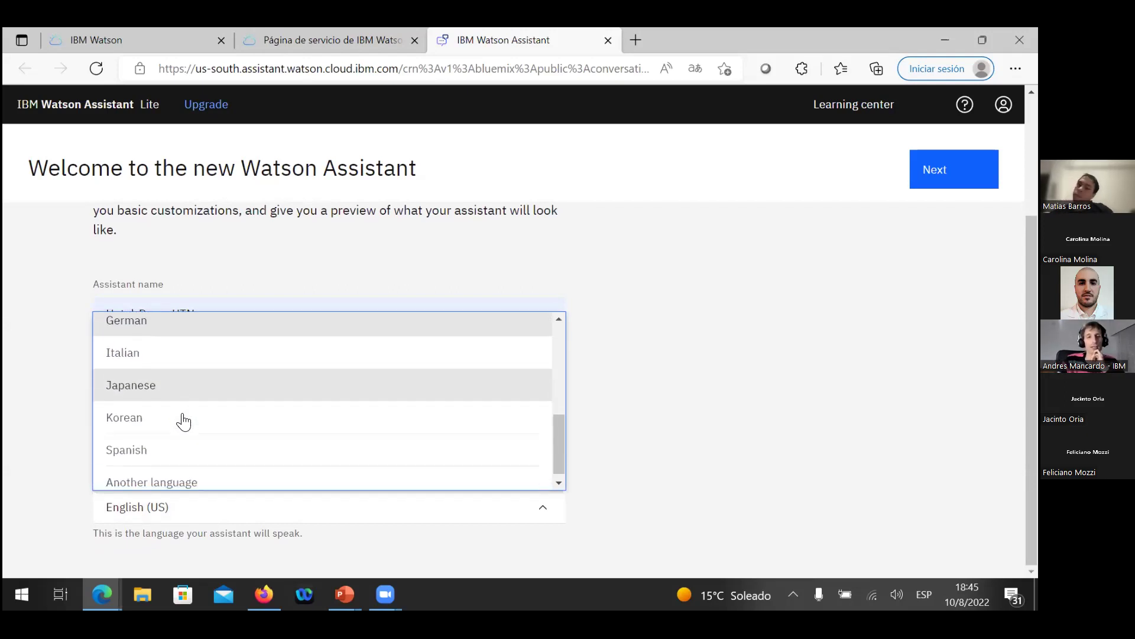
{"action": "left_click", "coordinate": [151, 453]}
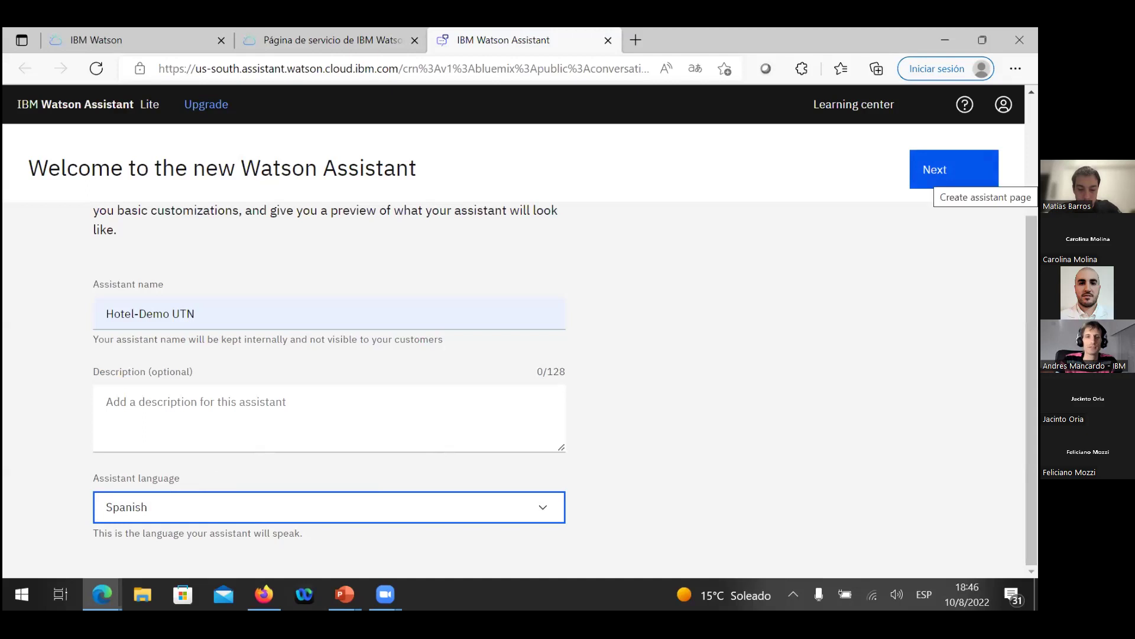
Step: Proceed to personalizing the assistant and choose WhatsApp as its deployment channel
{"action": "left_click", "coordinate": [954, 172]}
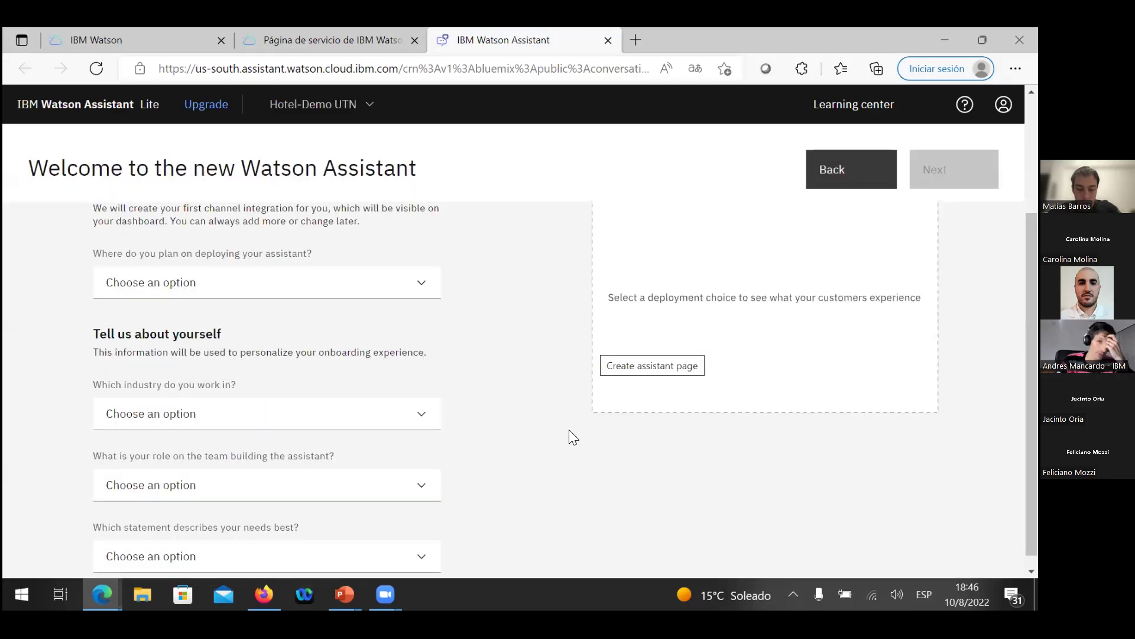
{"action": "scroll", "coordinate": [564, 435], "scroll_direction": "up", "scroll_amount": 3}
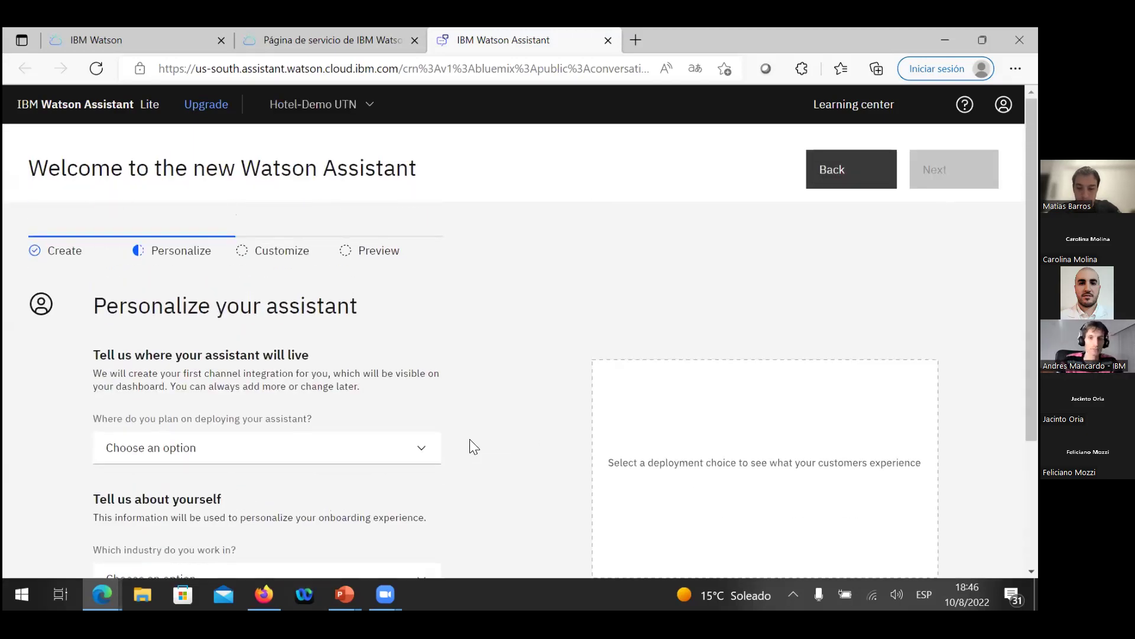
{"action": "scroll", "coordinate": [472, 447], "scroll_direction": "down", "scroll_amount": 1}
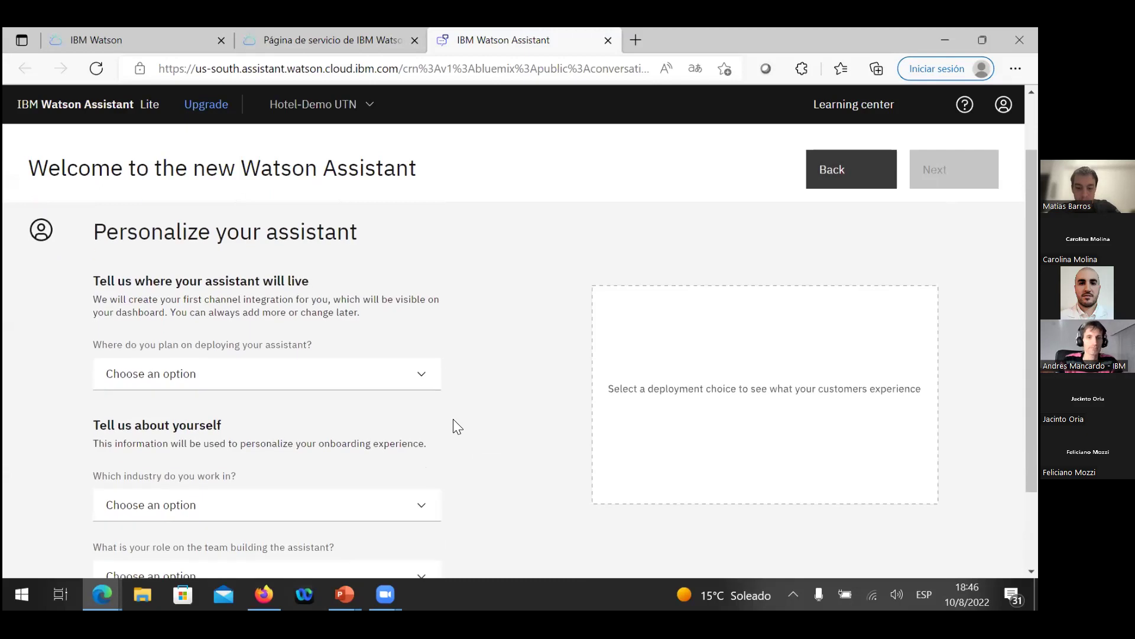
{"action": "left_click", "coordinate": [425, 378]}
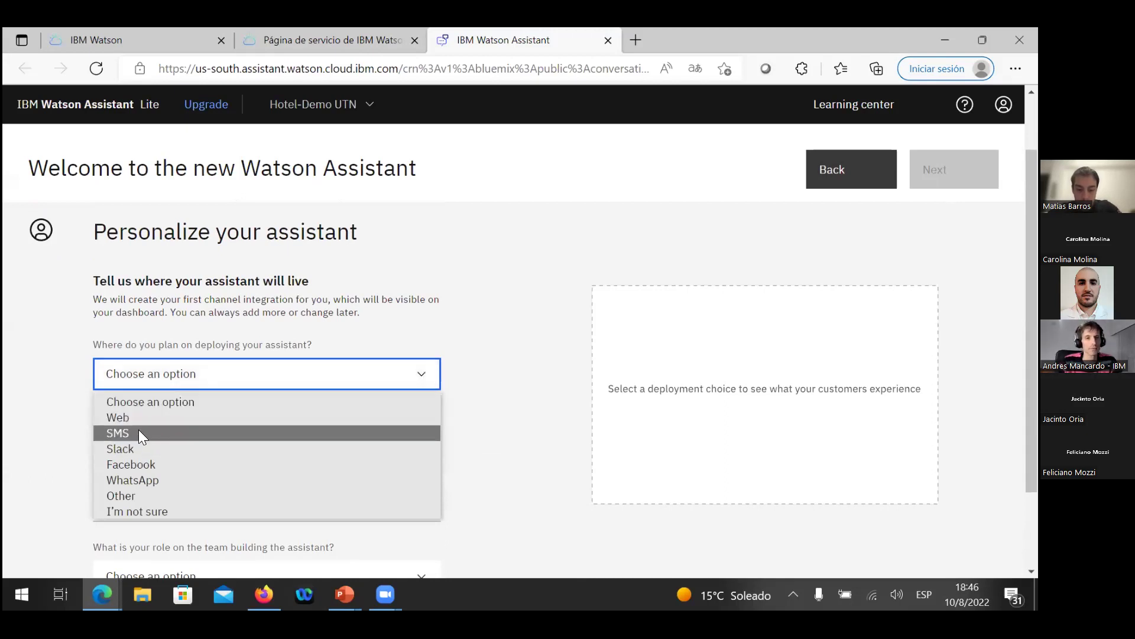
{"action": "left_click", "coordinate": [171, 479]}
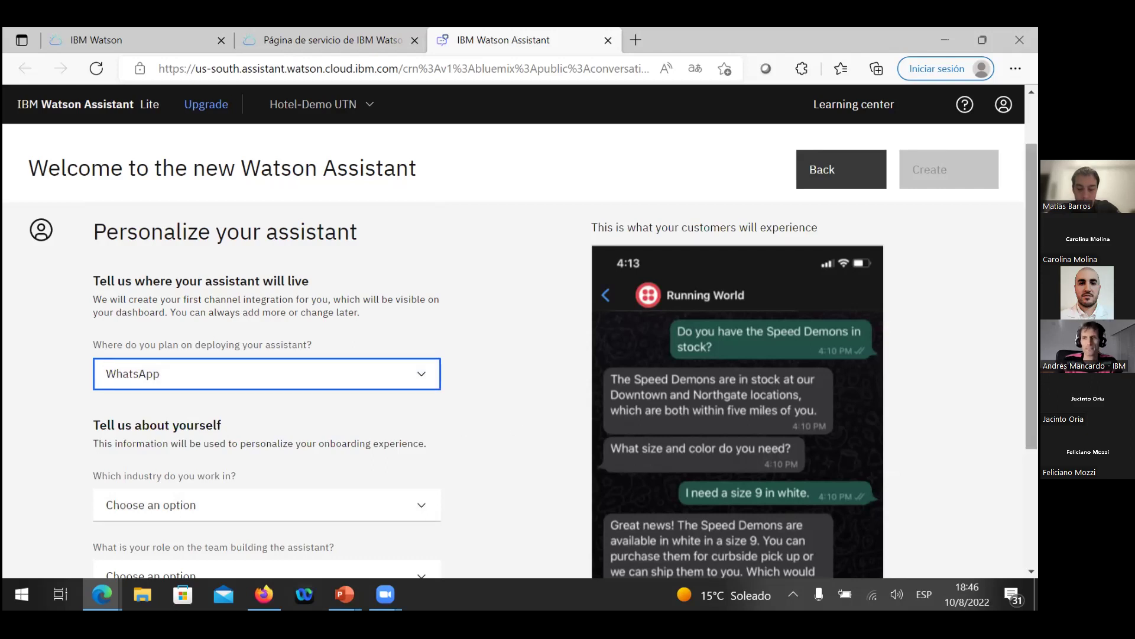
Step: Set the industry in the personalization form to Other and specify it as "Hotel"
{"action": "scroll", "coordinate": [532, 361], "scroll_direction": "down", "scroll_amount": 1}
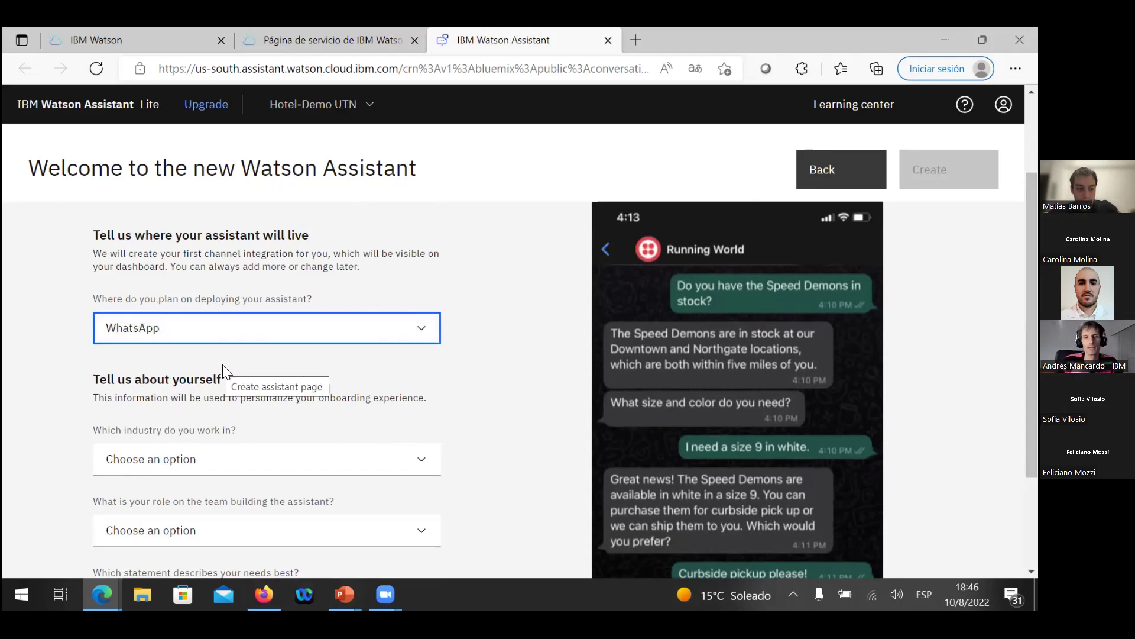
{"action": "scroll", "coordinate": [314, 402], "scroll_direction": "down", "scroll_amount": 1}
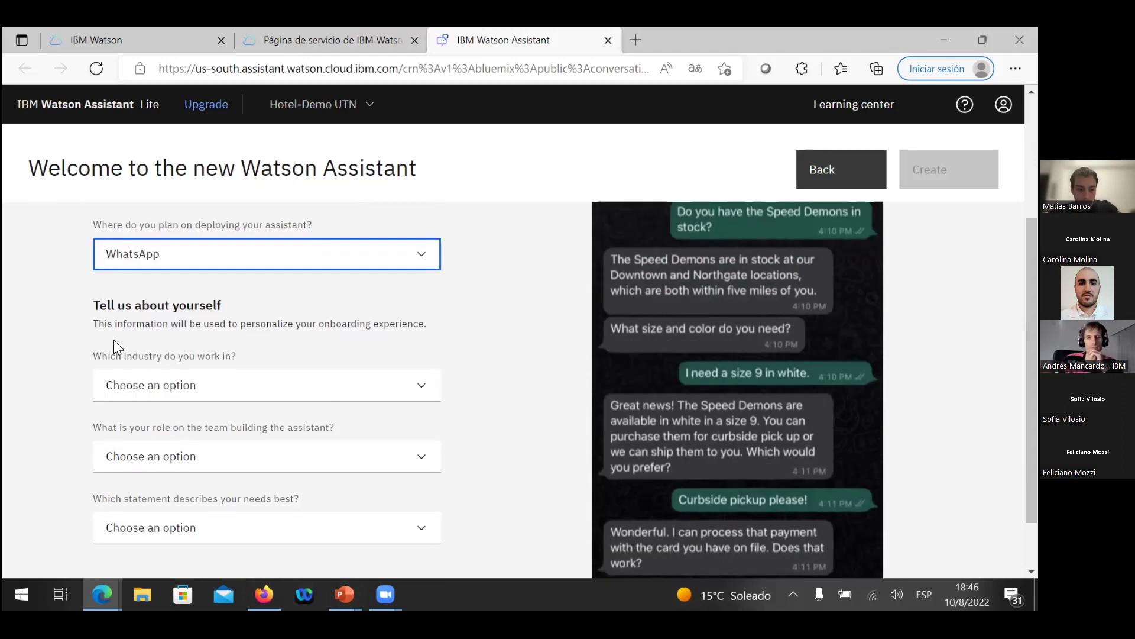
{"action": "left_click", "coordinate": [413, 394]}
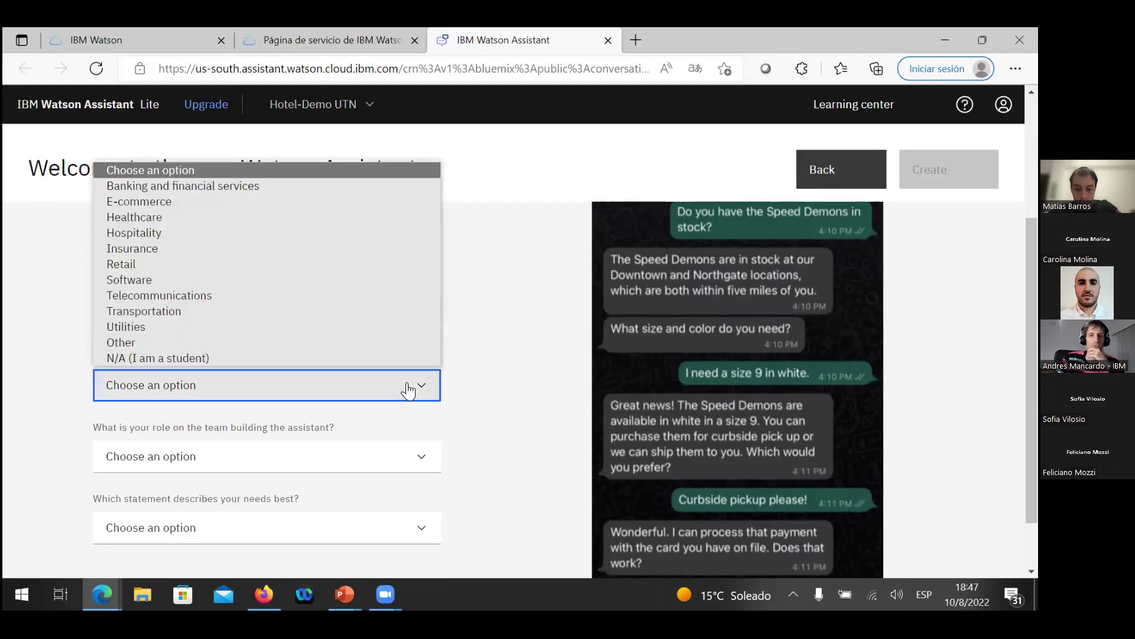
{"action": "left_click", "coordinate": [422, 390]}
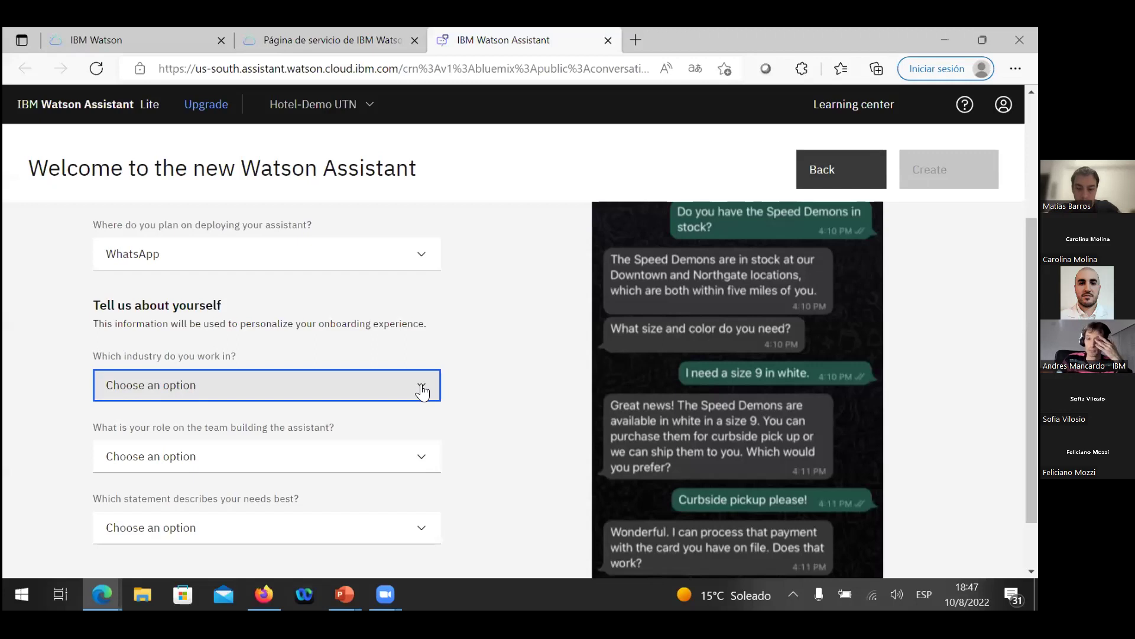
{"action": "left_click", "coordinate": [422, 392]}
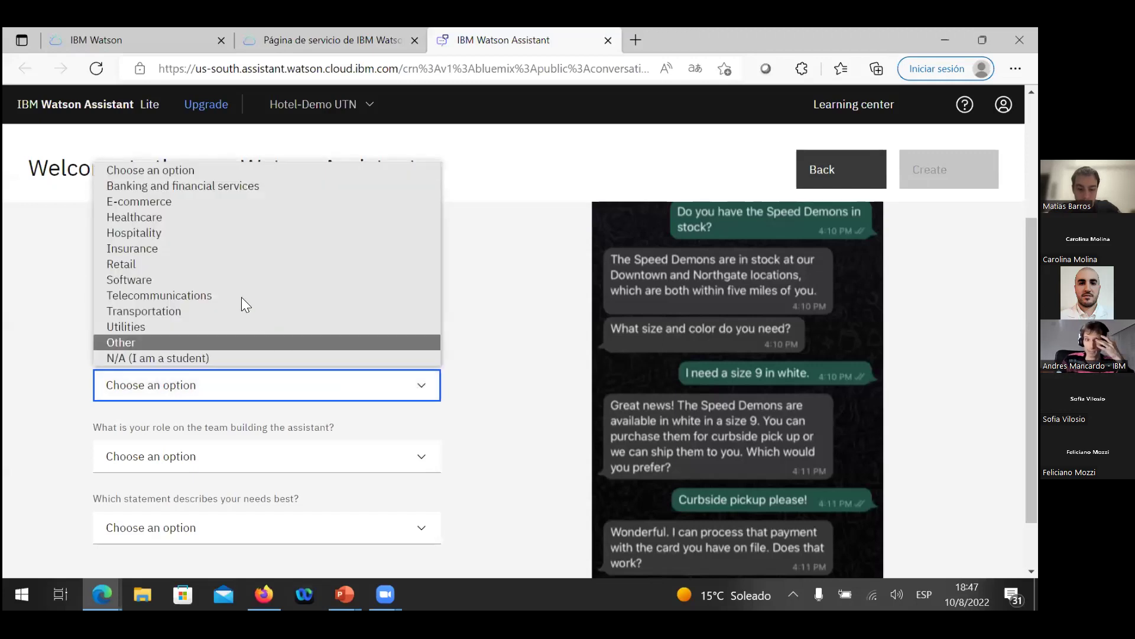
{"action": "left_click", "coordinate": [131, 341]}
{"action": "left_click", "coordinate": [419, 390]}
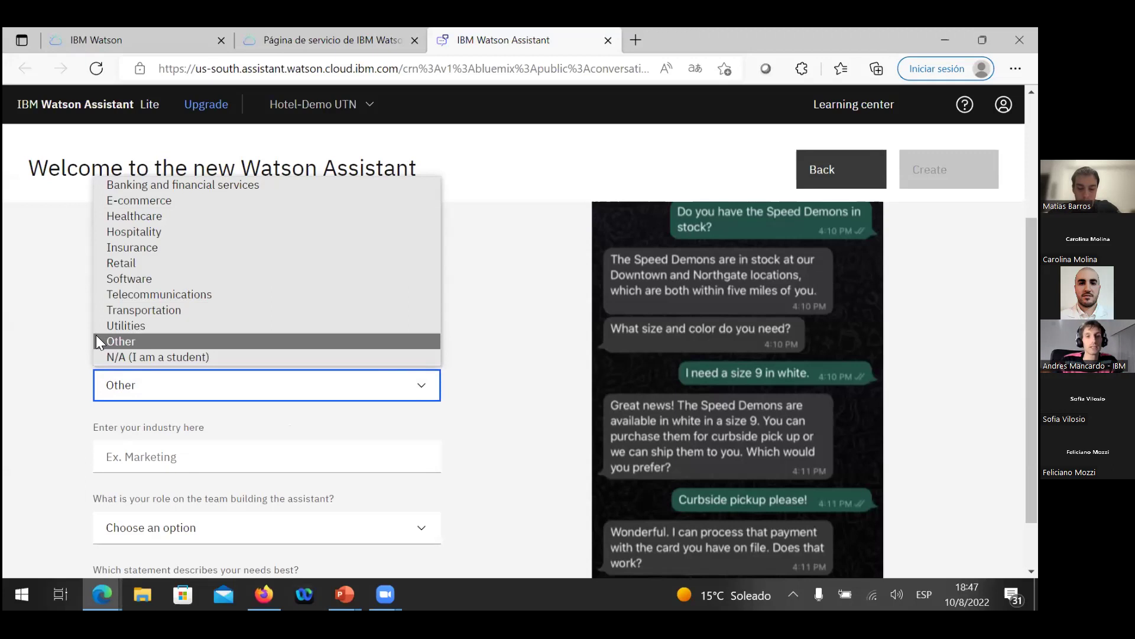
{"action": "left_click", "coordinate": [133, 341]}
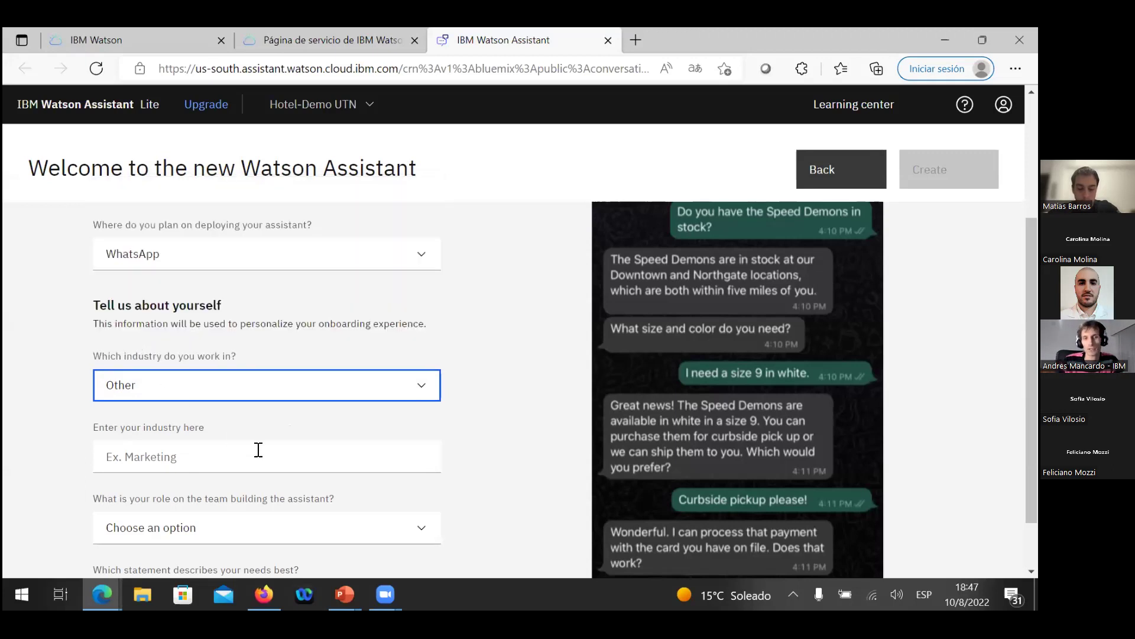
{"action": "left_click", "coordinate": [149, 463]}
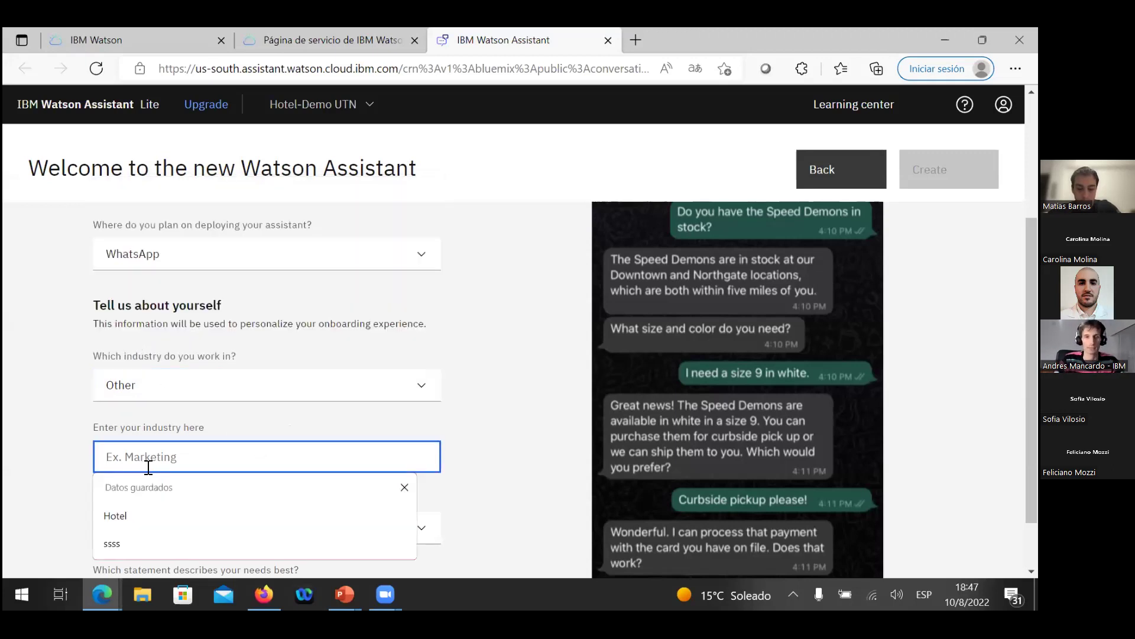
{"action": "left_click", "coordinate": [135, 515]}
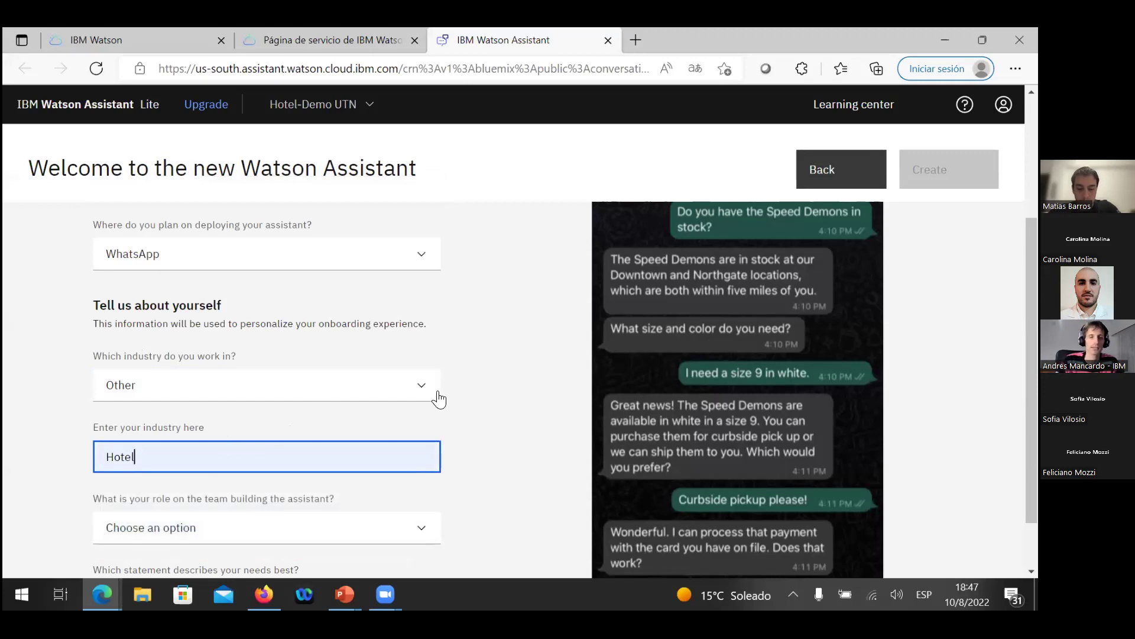
Step: Select Developer as the role on the team building the assistant
{"action": "scroll", "coordinate": [505, 428], "scroll_direction": "down", "scroll_amount": 1}
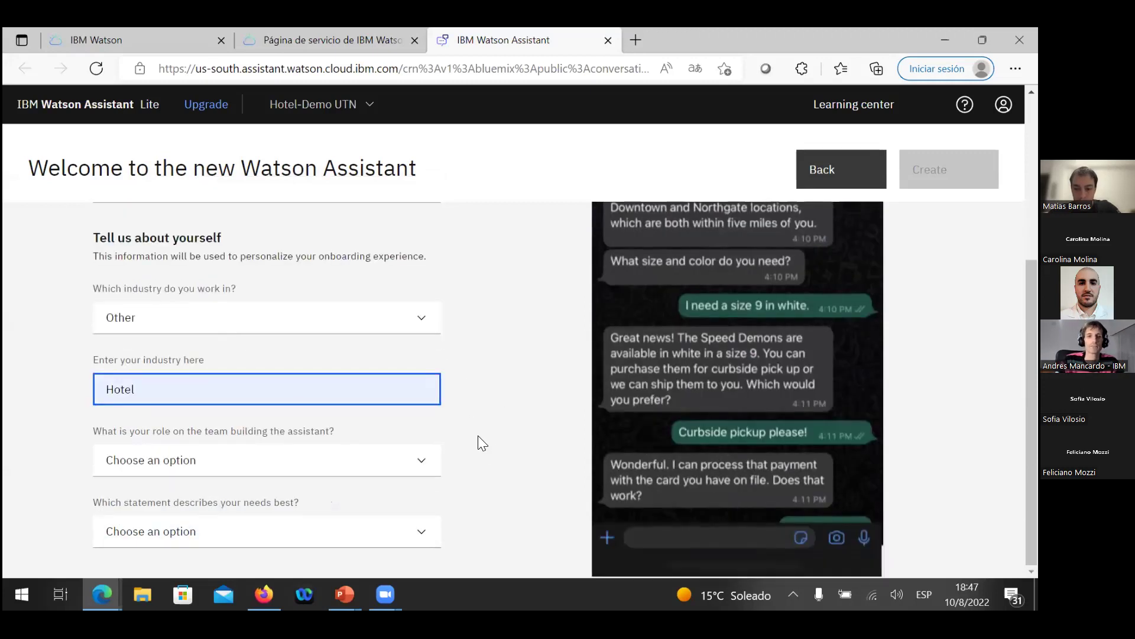
{"action": "left_click", "coordinate": [421, 467]}
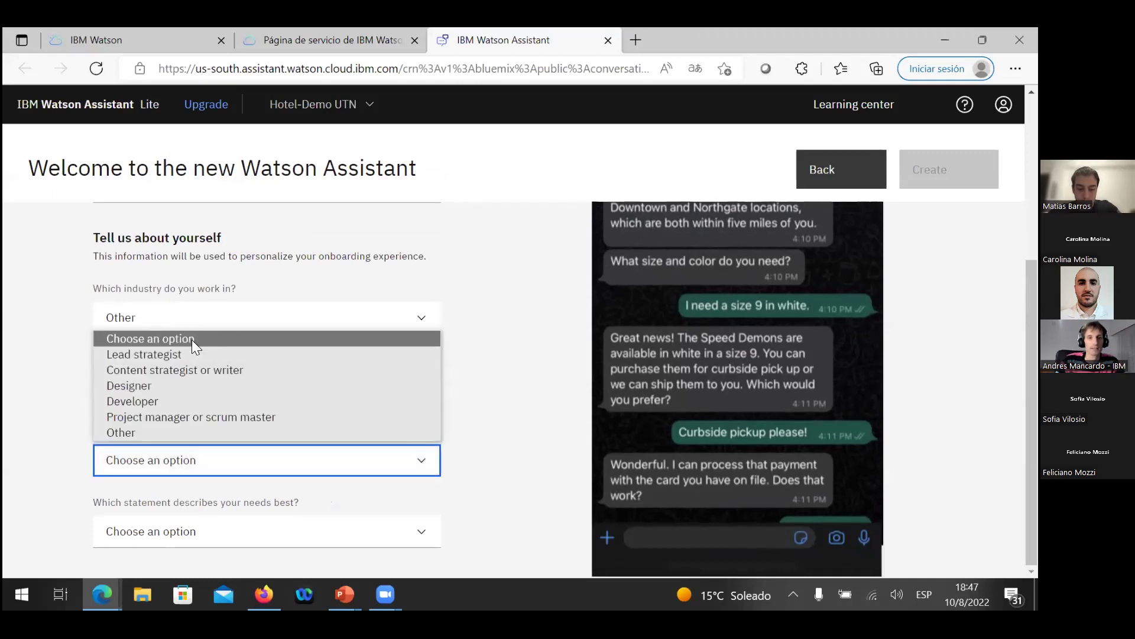
{"action": "left_click", "coordinate": [130, 400]}
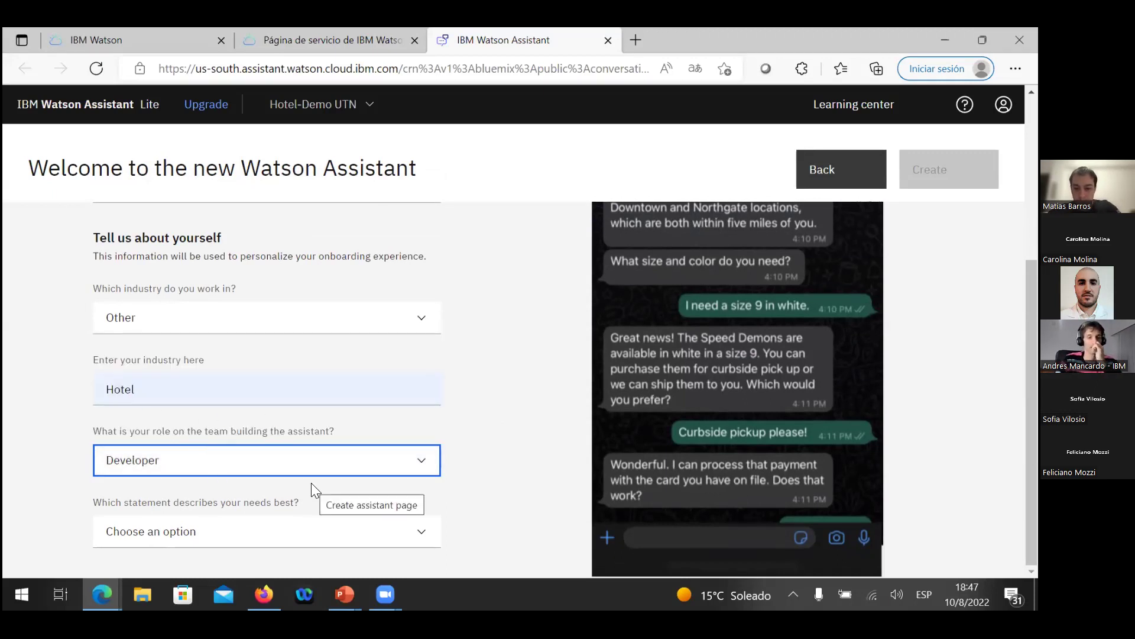
{"action": "left_click", "coordinate": [262, 465]}
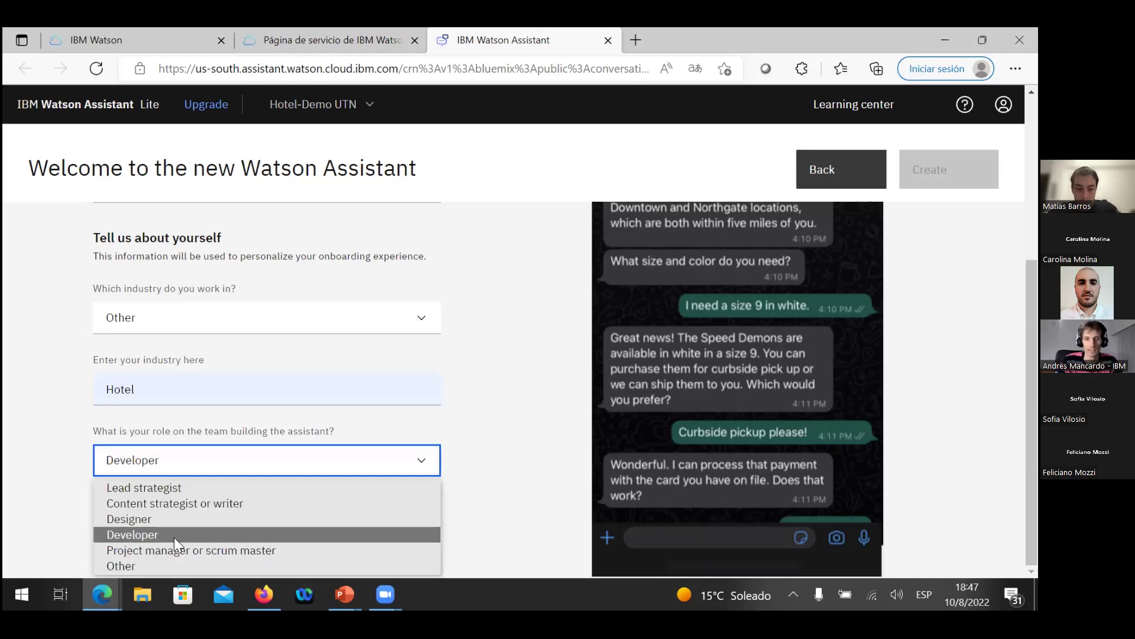
{"action": "left_click", "coordinate": [142, 534]}
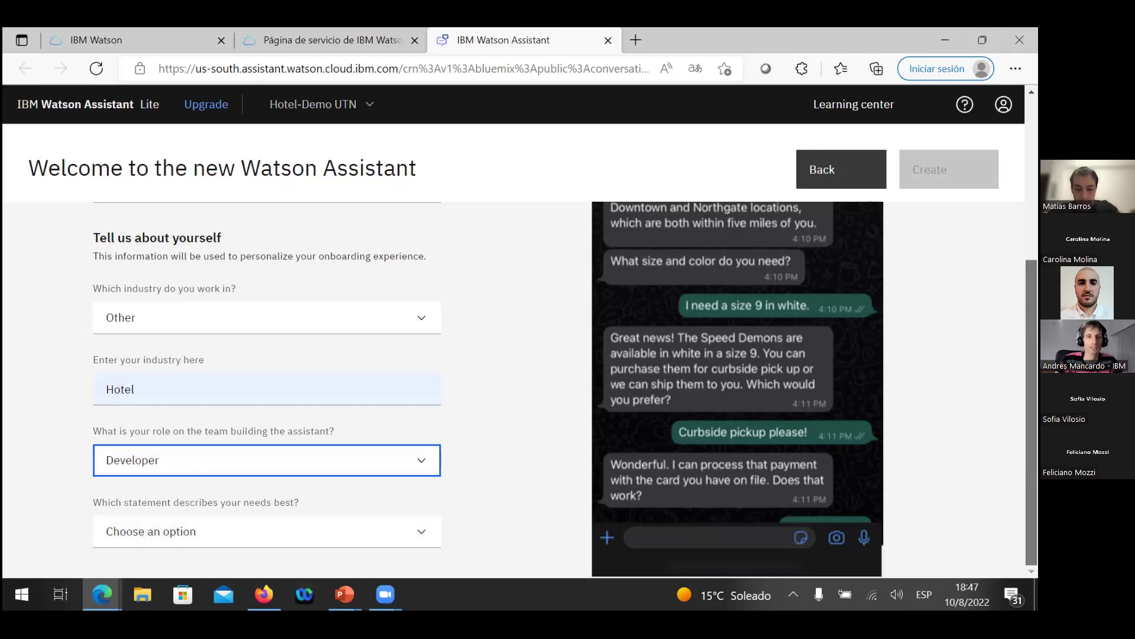
Step: State that Watson Assistant is used to complete a course or certification, create the assistant, and dismiss the congratulations message
{"action": "left_click", "coordinate": [307, 537]}
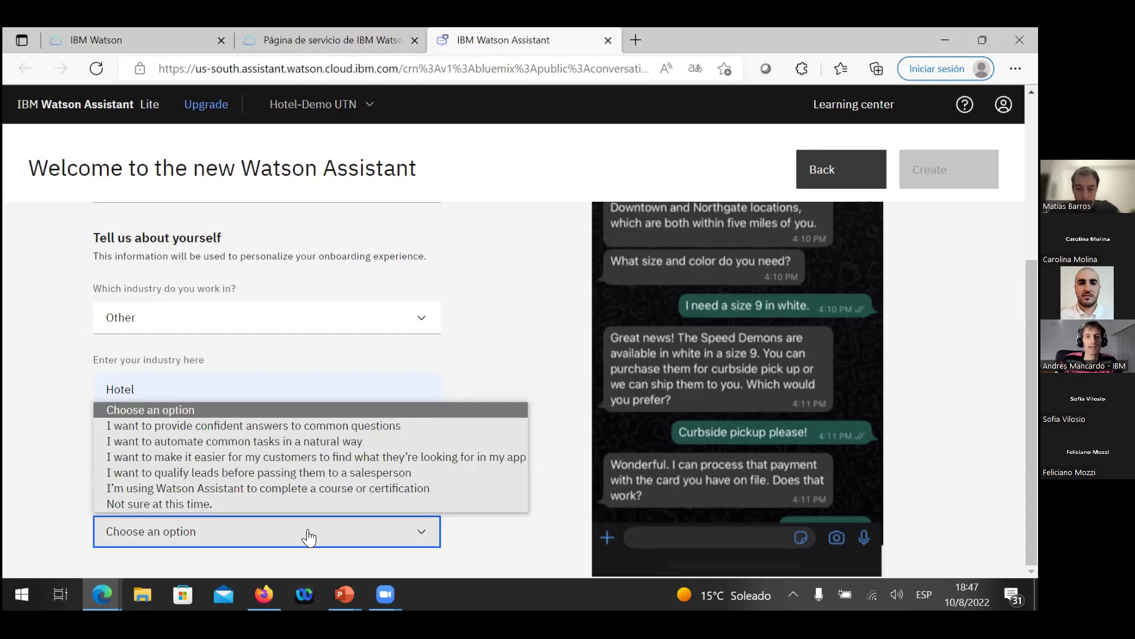
{"action": "left_click", "coordinate": [339, 487]}
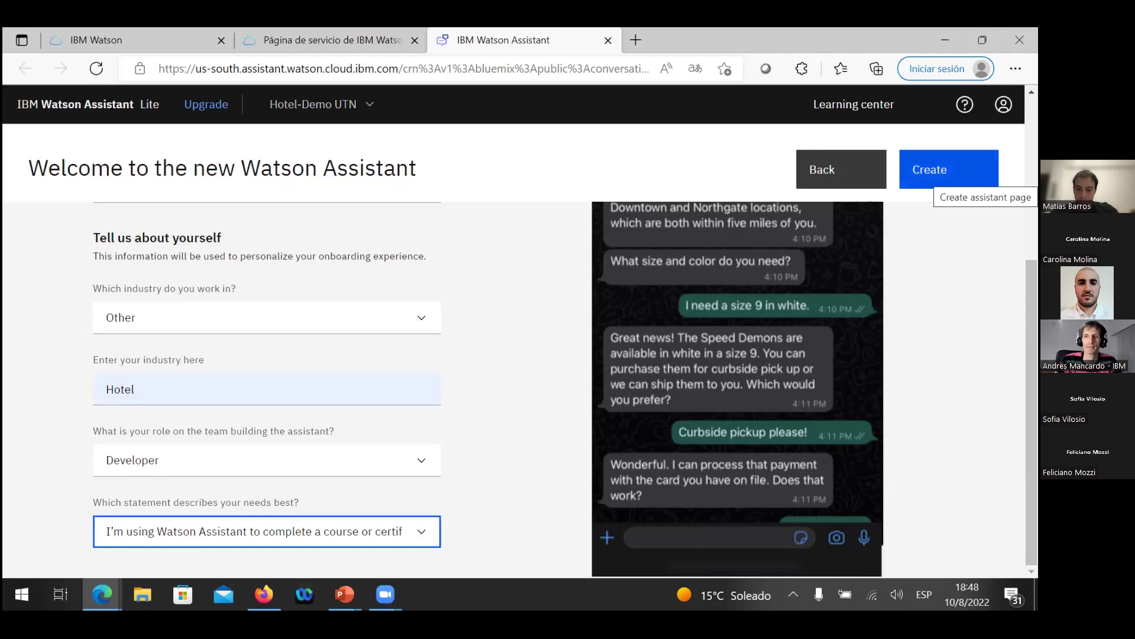
{"action": "left_click", "coordinate": [948, 169]}
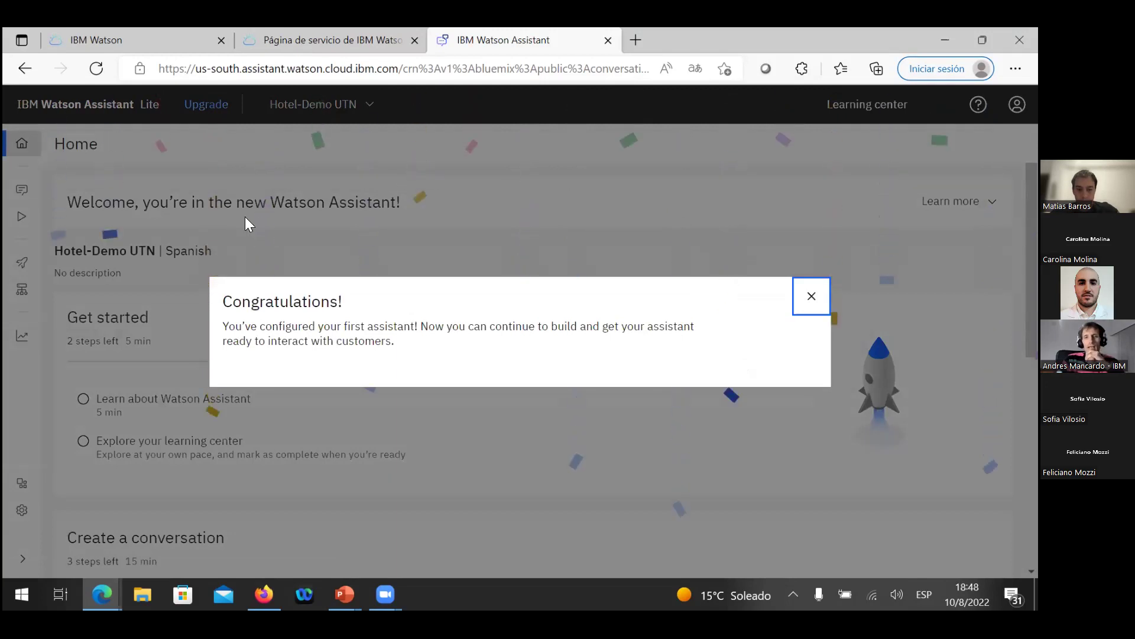
{"action": "left_click", "coordinate": [811, 295]}
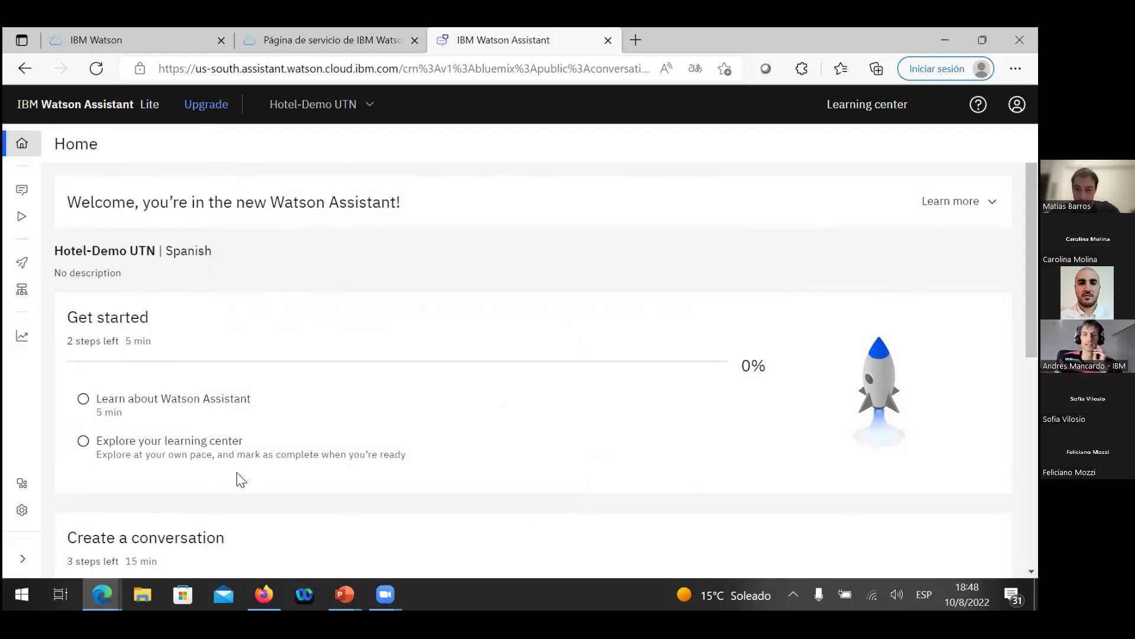
Step: Activate the dialog feature in the assistant's settings and confirm using dialog and actions together
{"action": "mouse_move", "coordinate": [18, 482]}
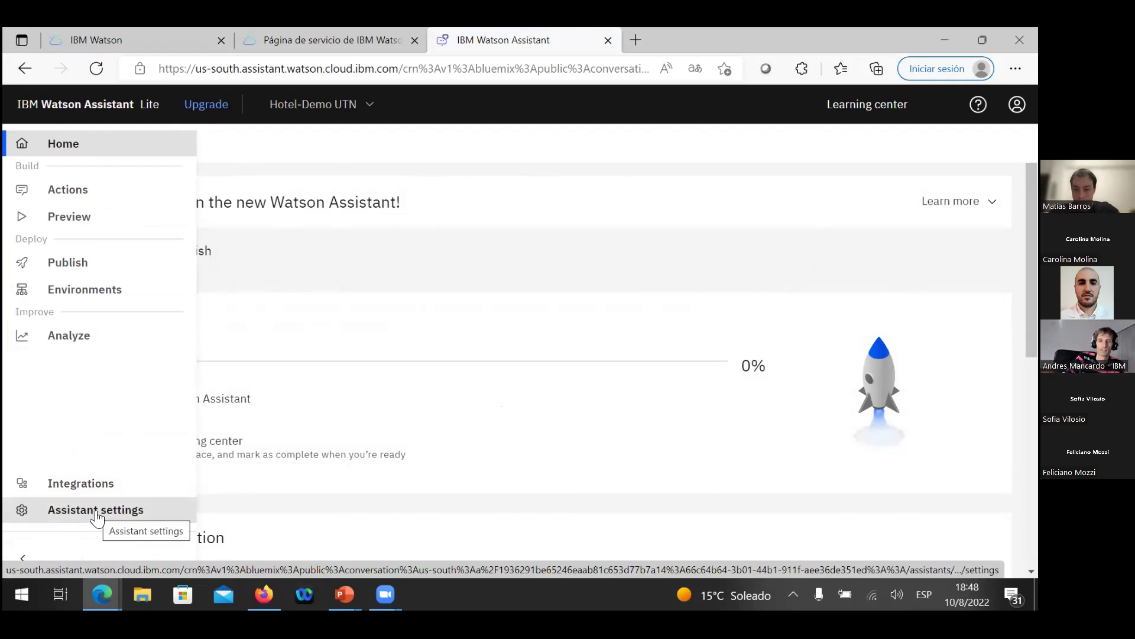
{"action": "left_click", "coordinate": [97, 517]}
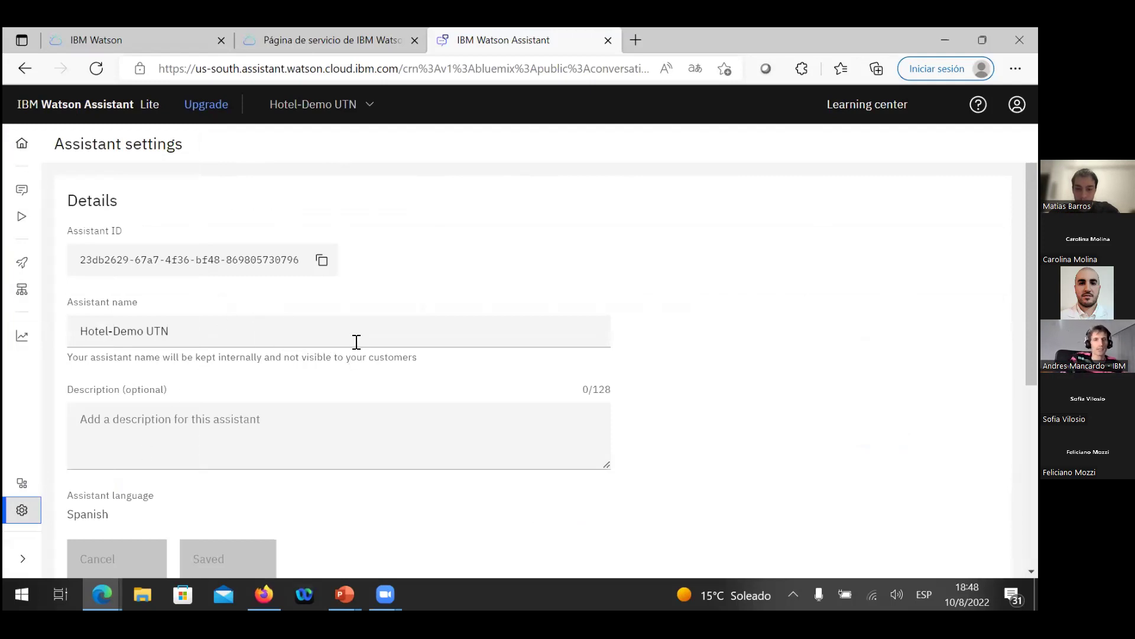
{"action": "scroll", "coordinate": [357, 342], "scroll_direction": "down", "scroll_amount": 5}
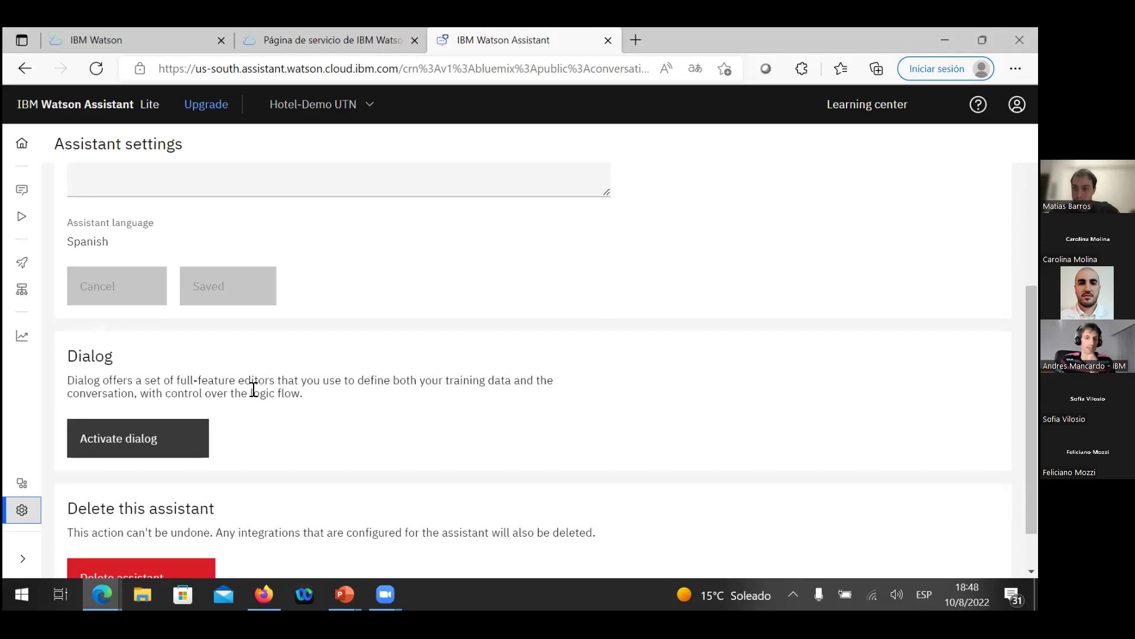
{"action": "left_click", "coordinate": [150, 438]}
{"action": "left_click", "coordinate": [625, 393]}
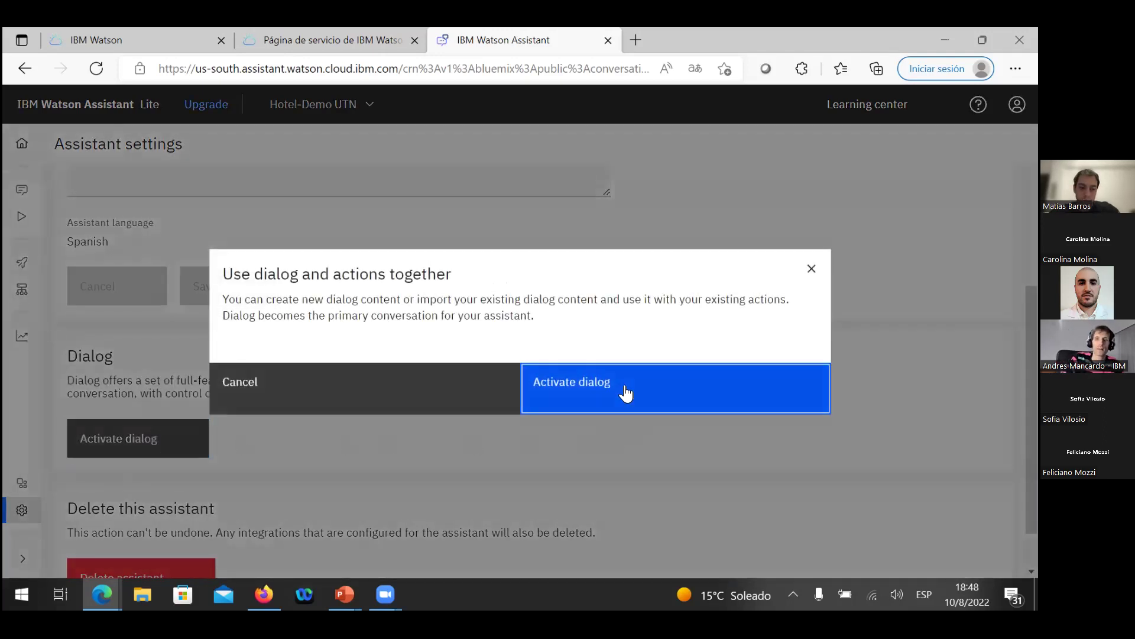
{"action": "left_click", "coordinate": [625, 392]}
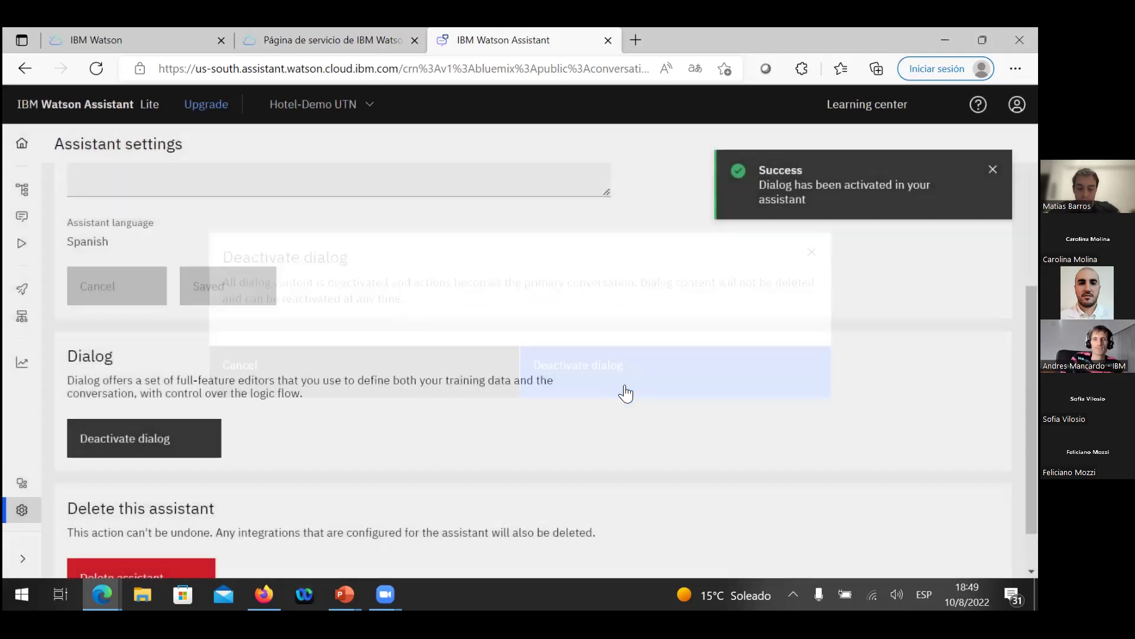
Step: Open the Dialog section's intents, view the blank form for creating an intent, and go back without creating one
{"action": "mouse_move", "coordinate": [25, 188]}
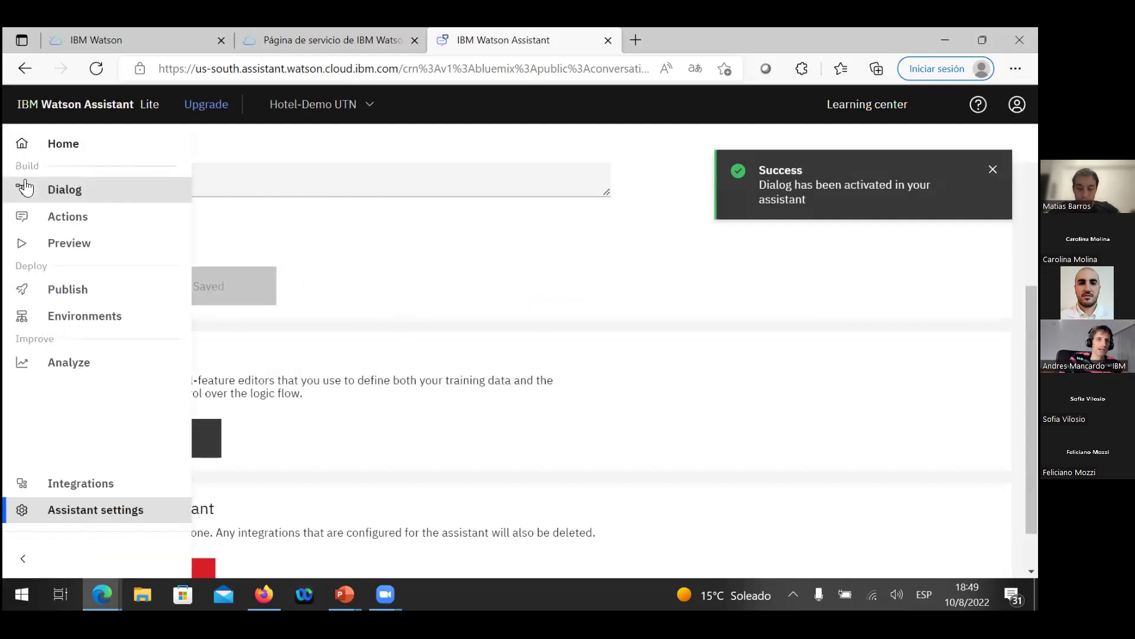
{"action": "left_click", "coordinate": [66, 195]}
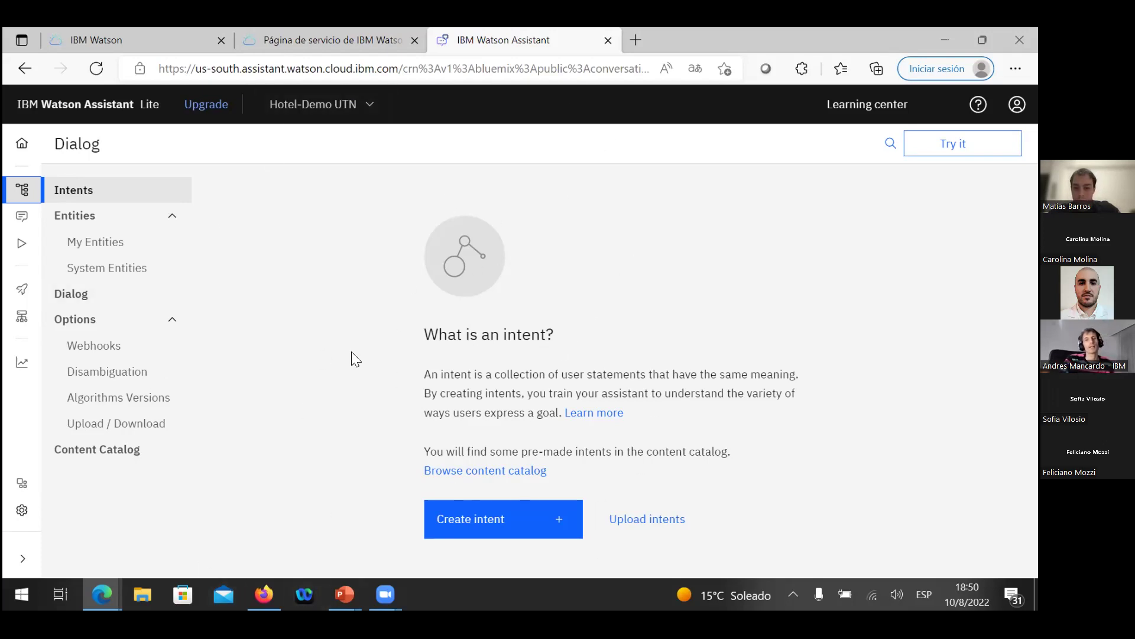
{"action": "left_click", "coordinate": [484, 525]}
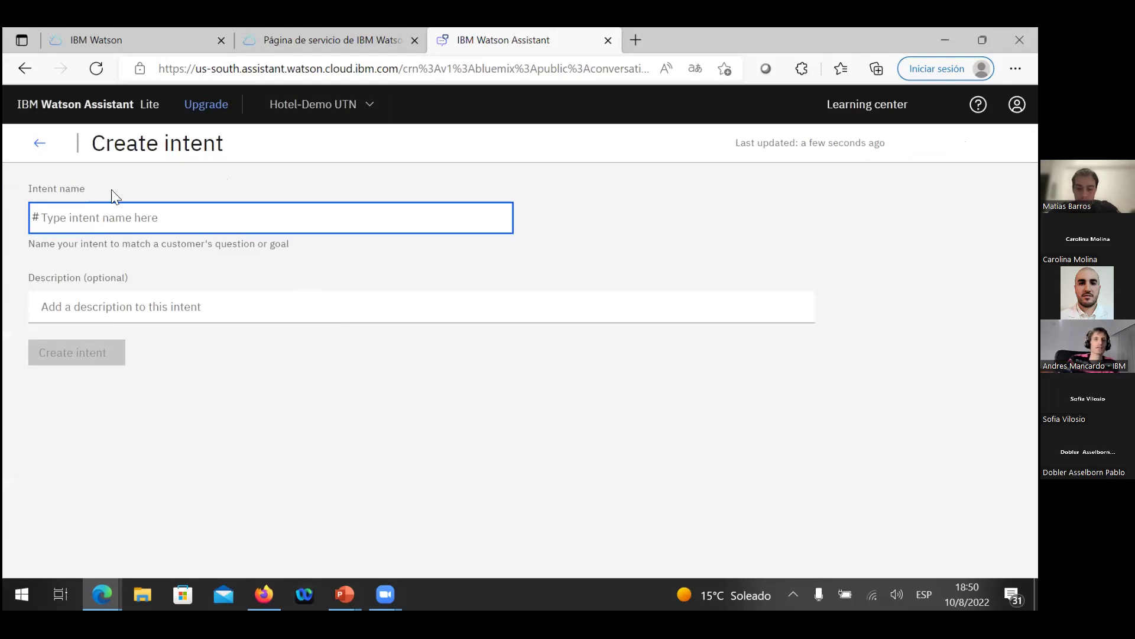
{"action": "left_click", "coordinate": [37, 150]}
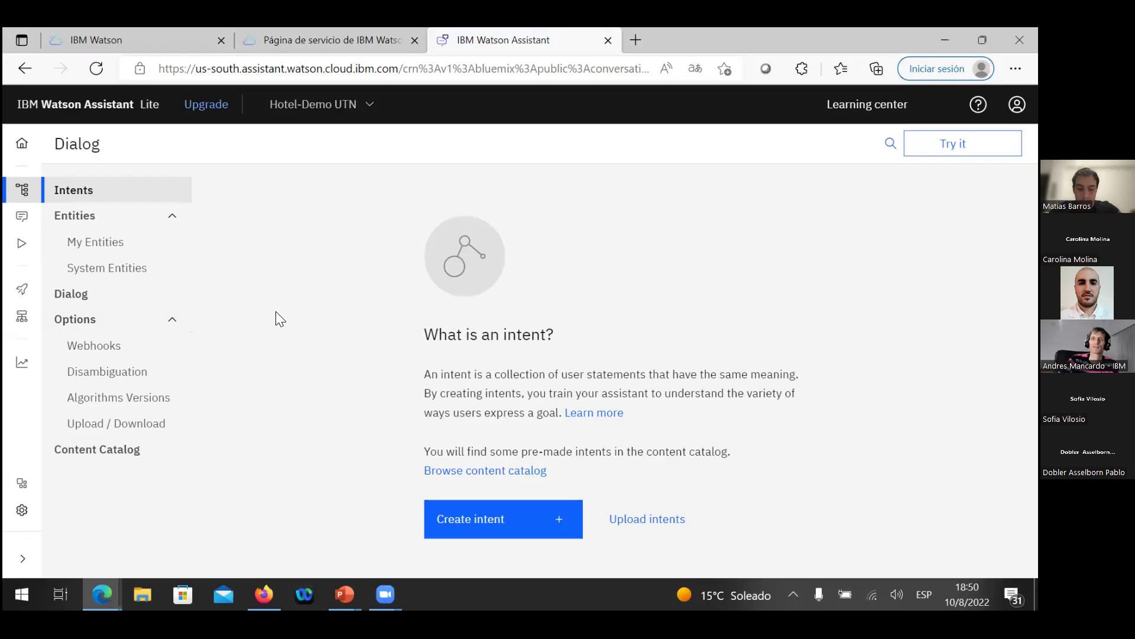
Step: Return to the assistant's Home page and bring up the names of the build and deploy sections
{"action": "left_click", "coordinate": [20, 144]}
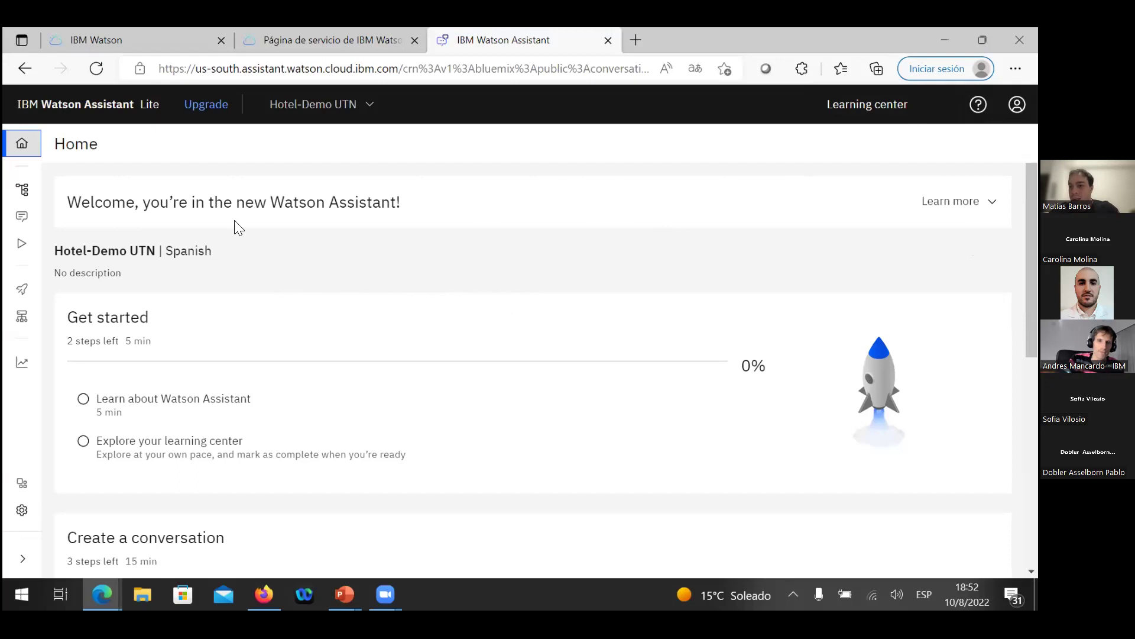
{"action": "mouse_move", "coordinate": [61, 199]}
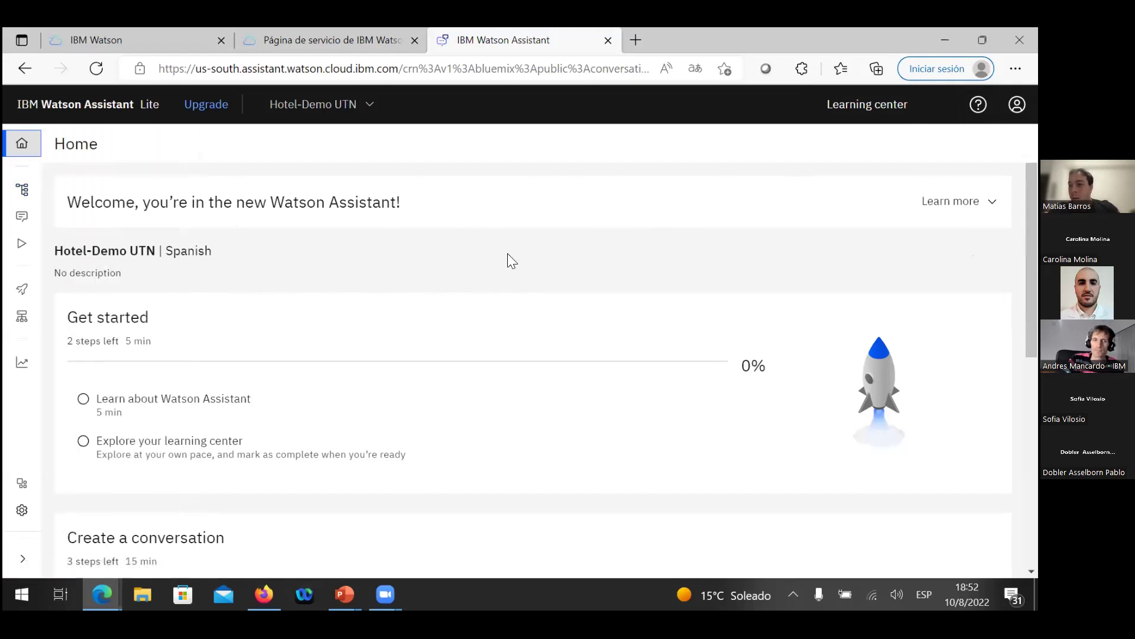
{"action": "mouse_move", "coordinate": [22, 190]}
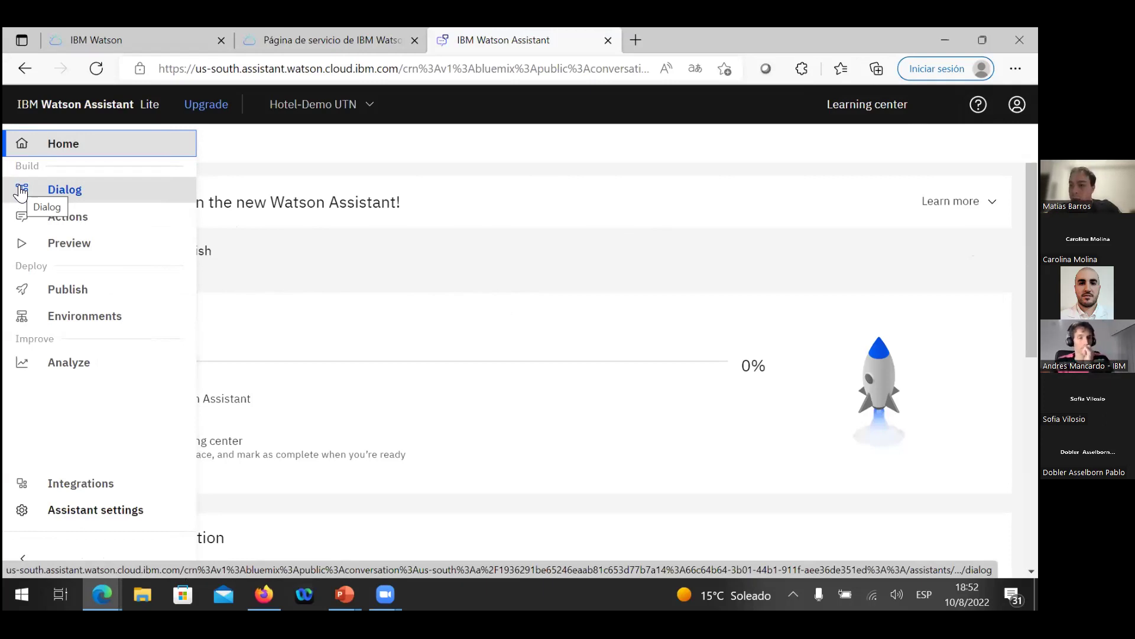
Step: Open the Dialog section, then review the dialog activation option in the assistant settings
{"action": "left_click", "coordinate": [21, 191]}
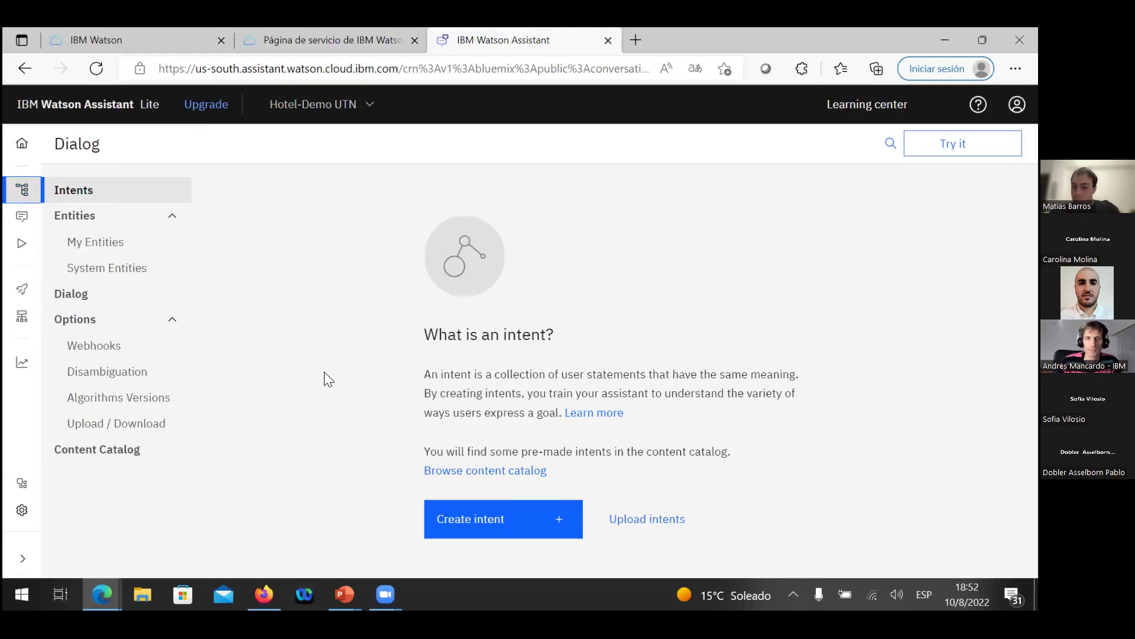
{"action": "mouse_move", "coordinate": [24, 520]}
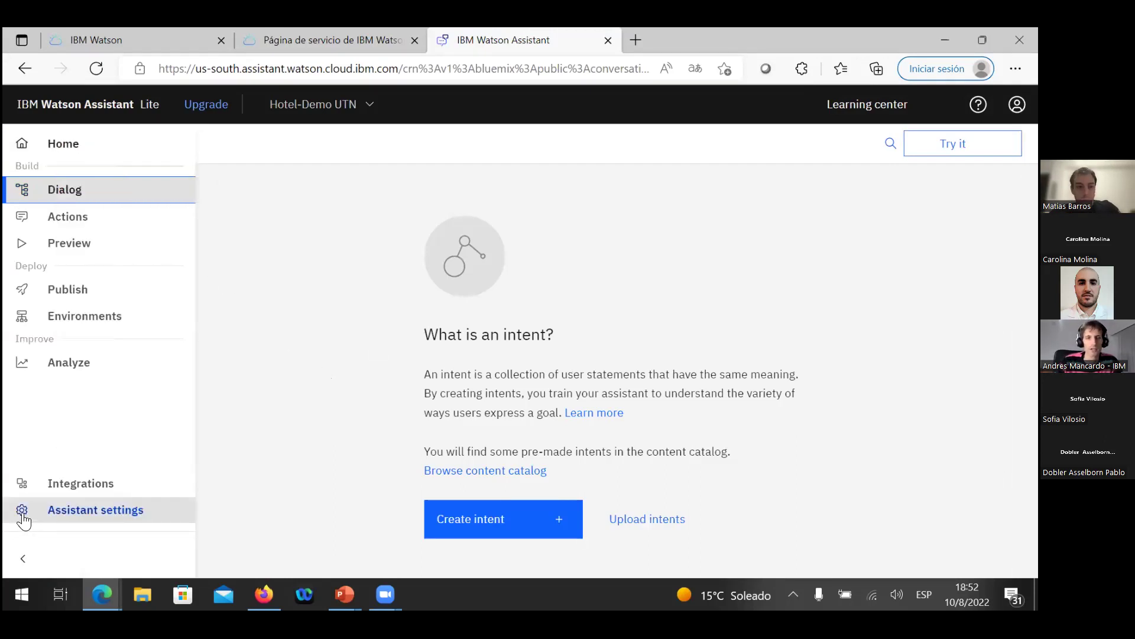
{"action": "left_click", "coordinate": [72, 509]}
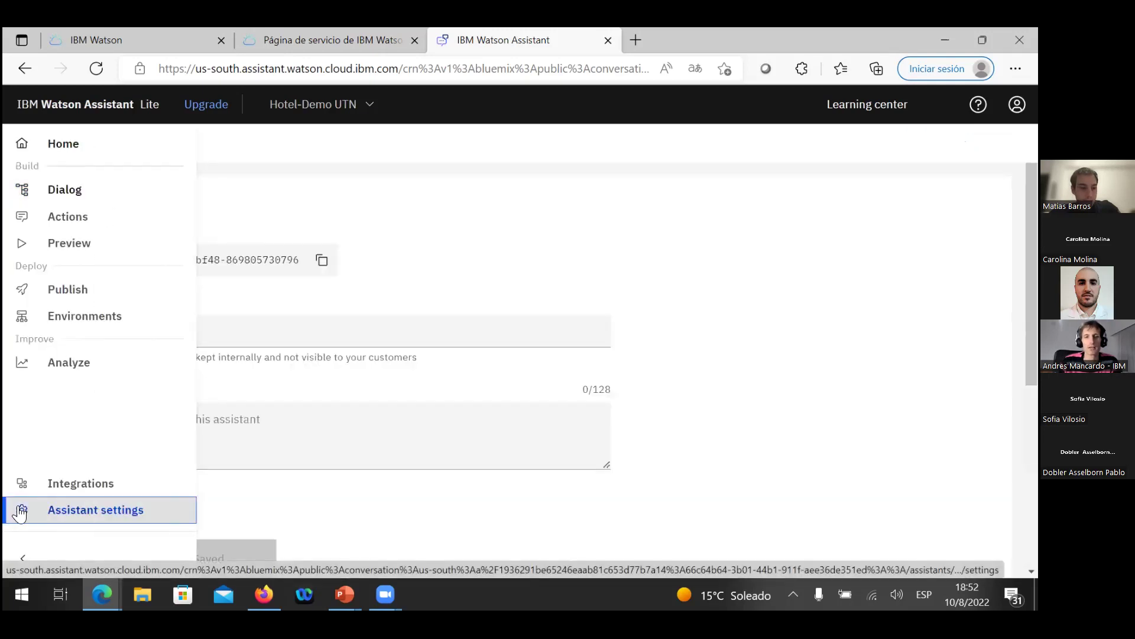
{"action": "scroll", "coordinate": [385, 349], "scroll_direction": "down", "scroll_amount": 5}
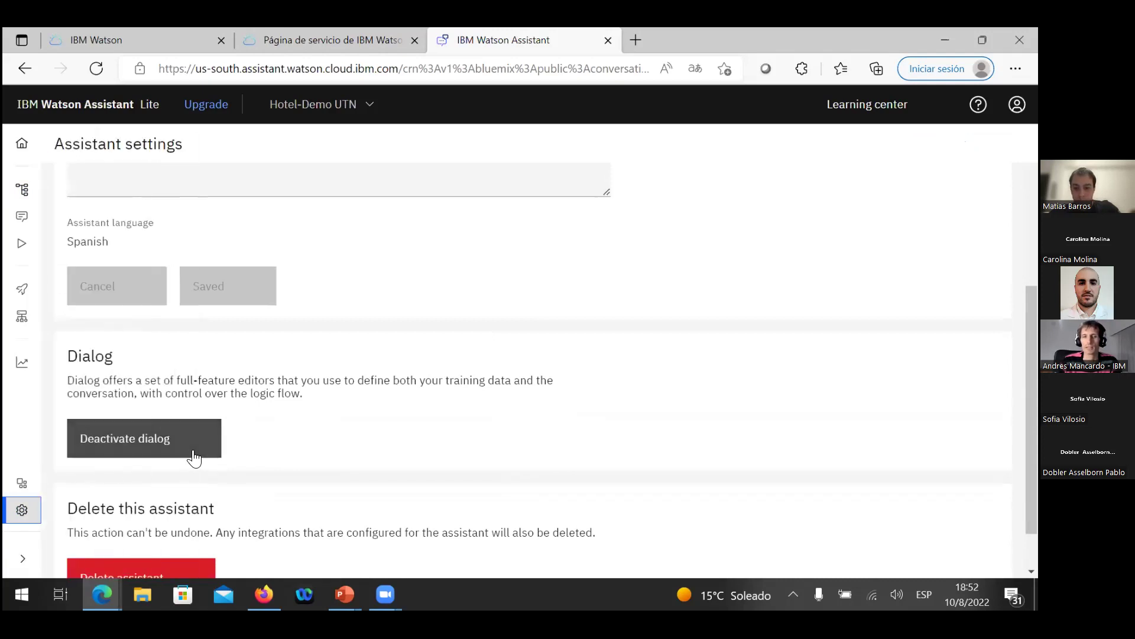
Step: In the Dialog section, create an intent named saludo with the description "saludar al asistente"
{"action": "mouse_move", "coordinate": [23, 193]}
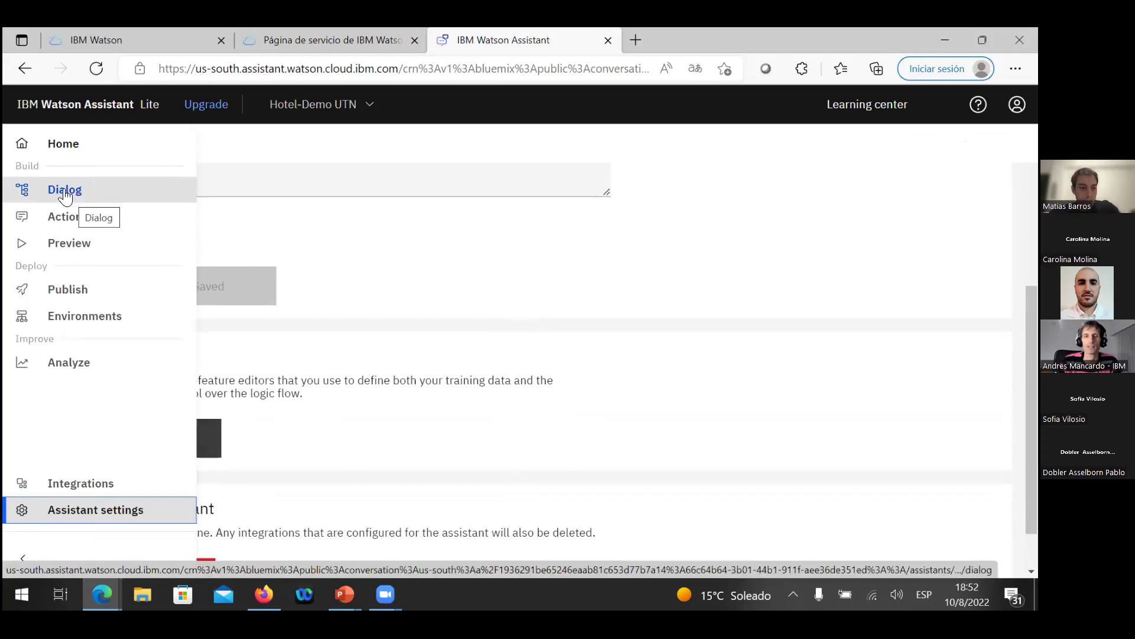
{"action": "left_click", "coordinate": [65, 196]}
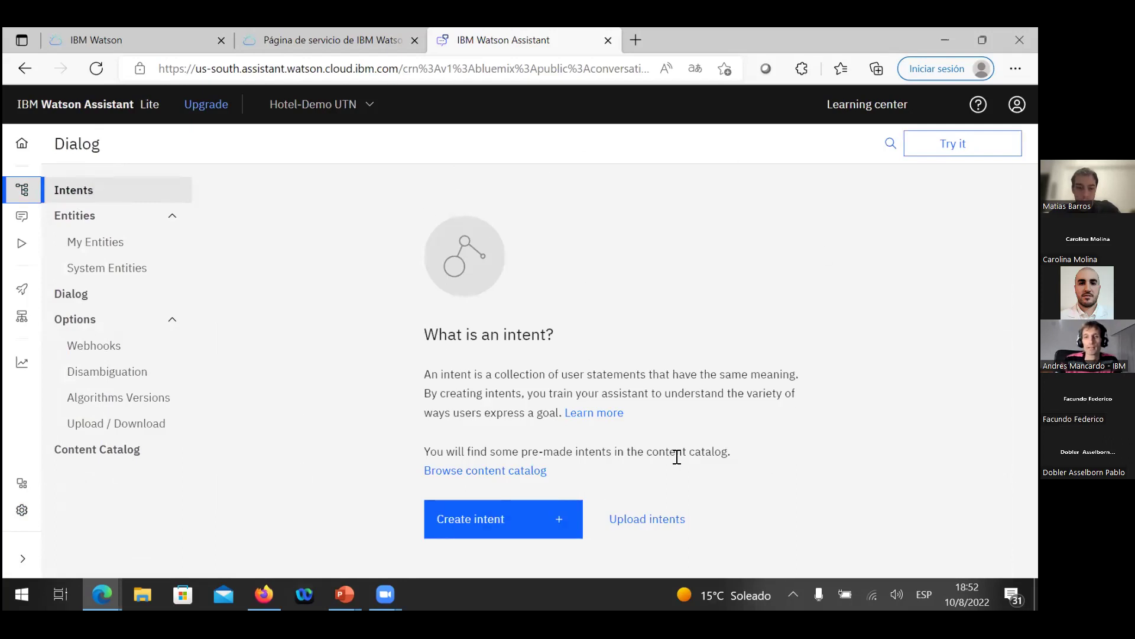
{"action": "left_click", "coordinate": [458, 520]}
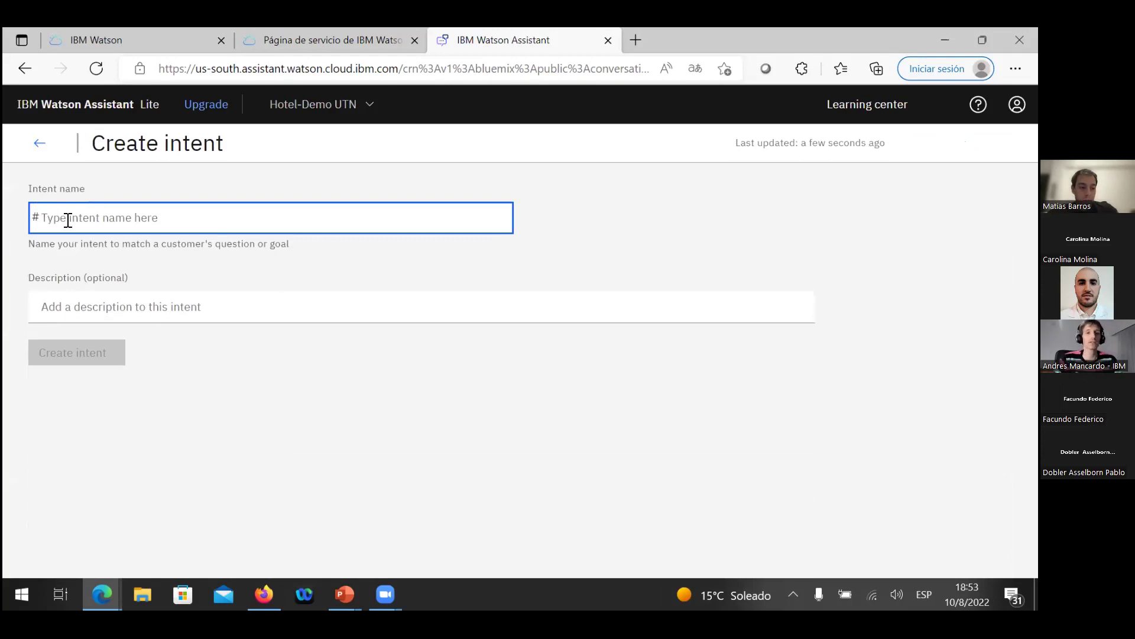
{"action": "type", "text": "saludo"}
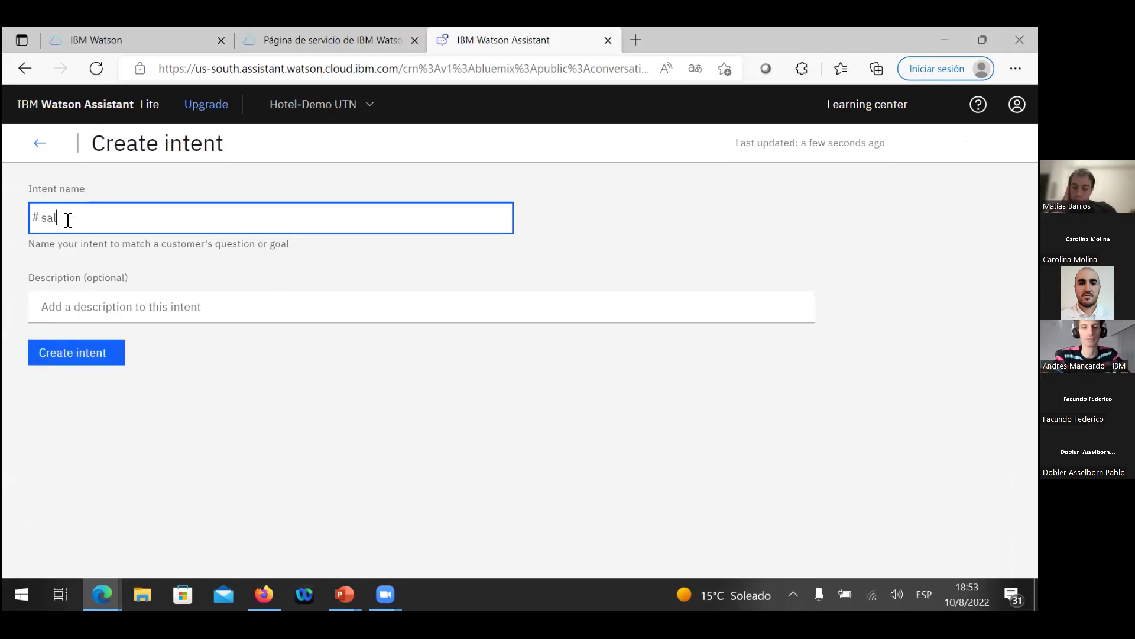
{"action": "left_click", "coordinate": [93, 308]}
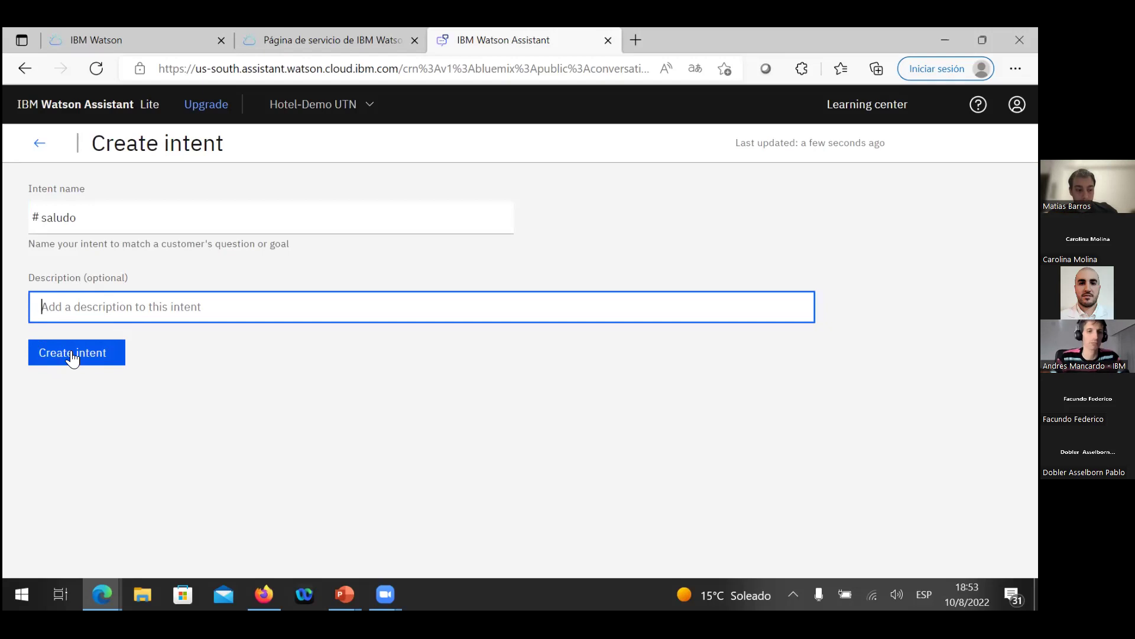
{"action": "type", "text": "saludar al asistente"}
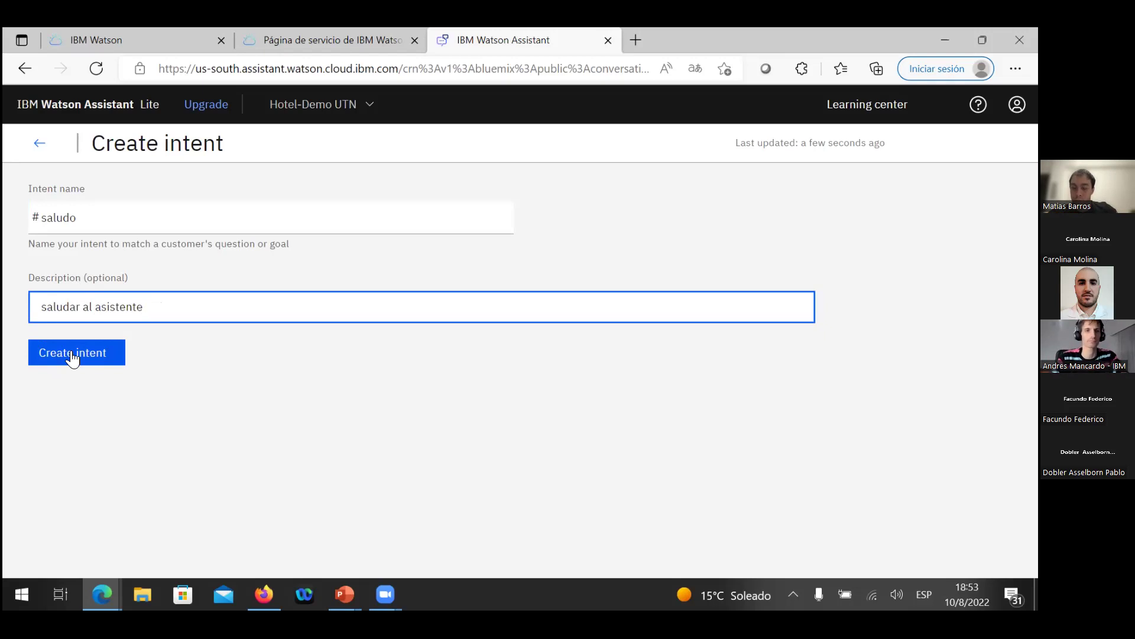
{"action": "left_click", "coordinate": [73, 359]}
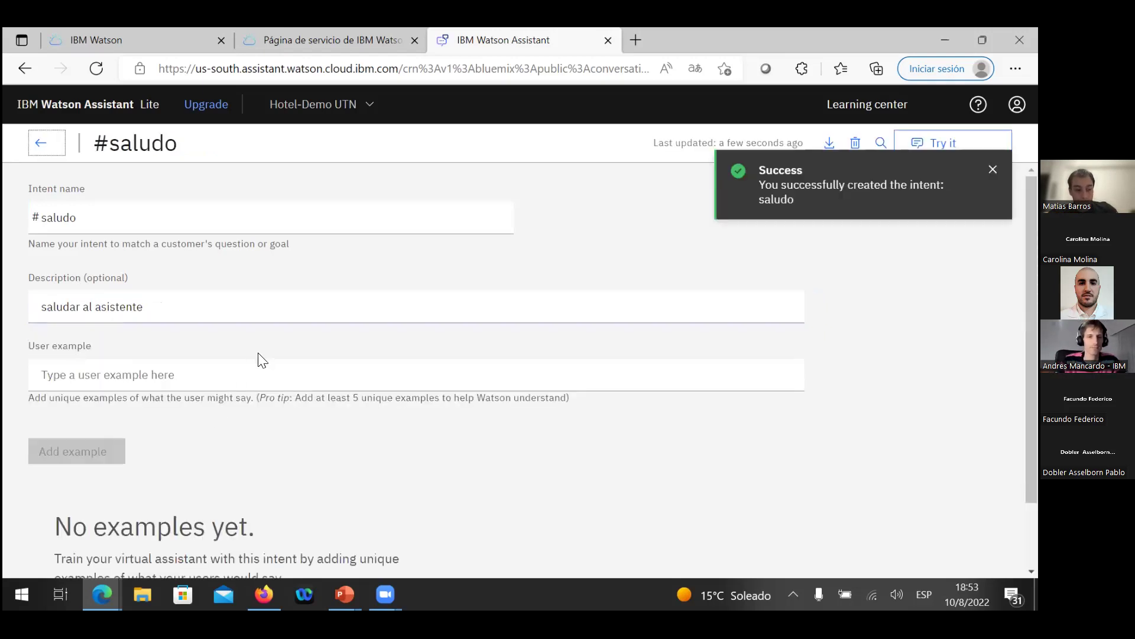
Step: Add the user examples "Hola", "Buenos Dias" and "Buenas Tardes" to the #saludo intent
{"action": "scroll", "coordinate": [260, 359], "scroll_direction": "down", "scroll_amount": 1}
{"action": "left_click", "coordinate": [56, 312]}
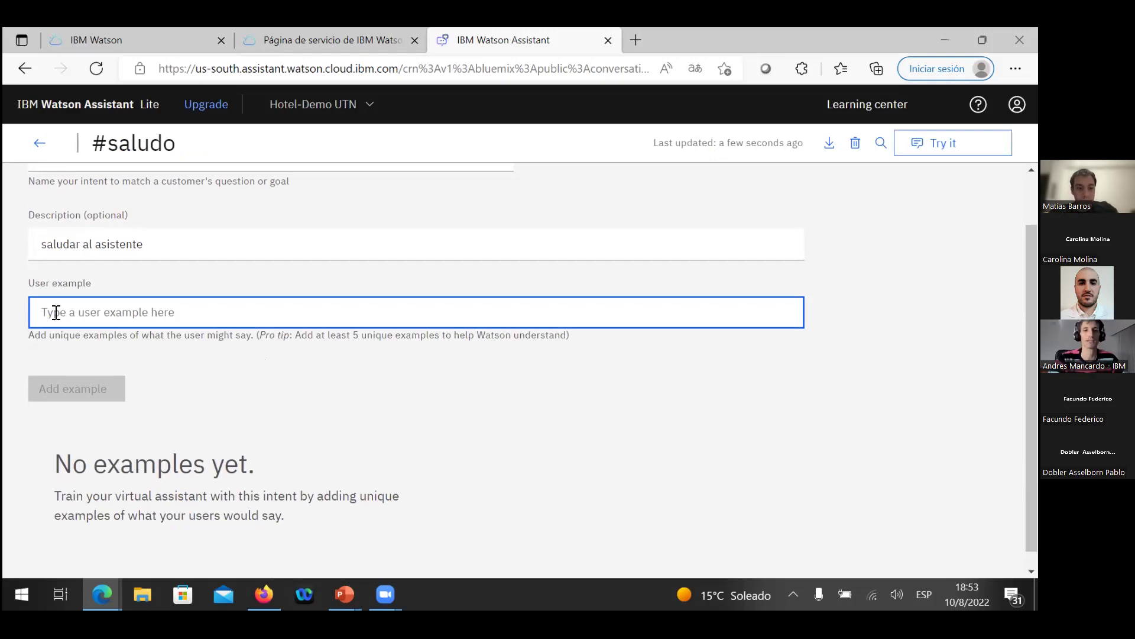
{"action": "type", "text": "Hola"}
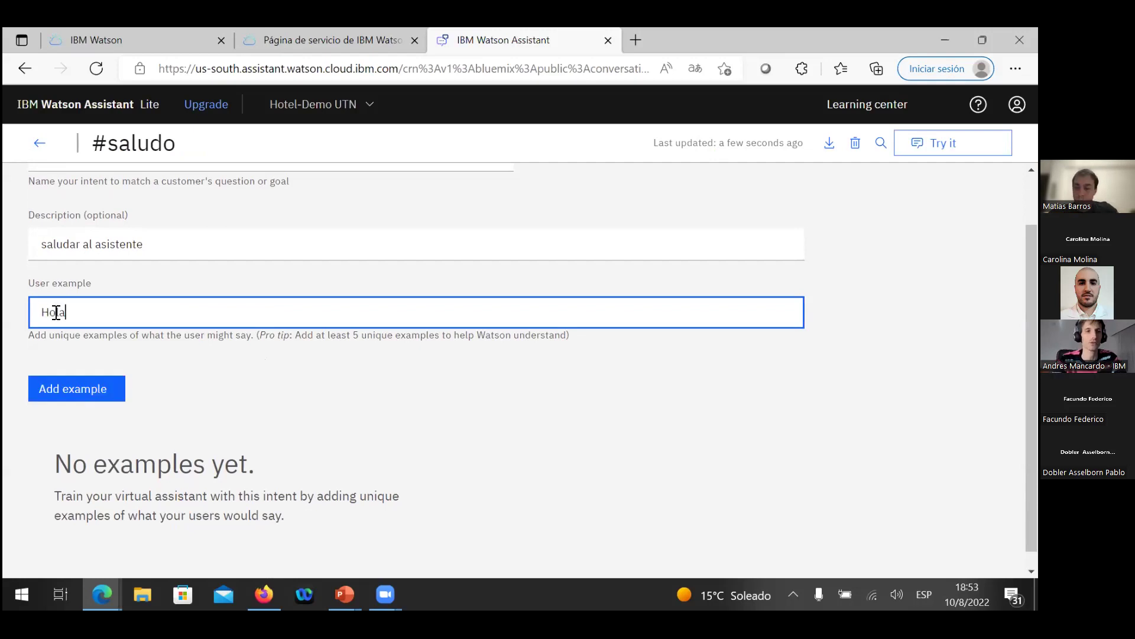
{"action": "key", "text": "Return"}
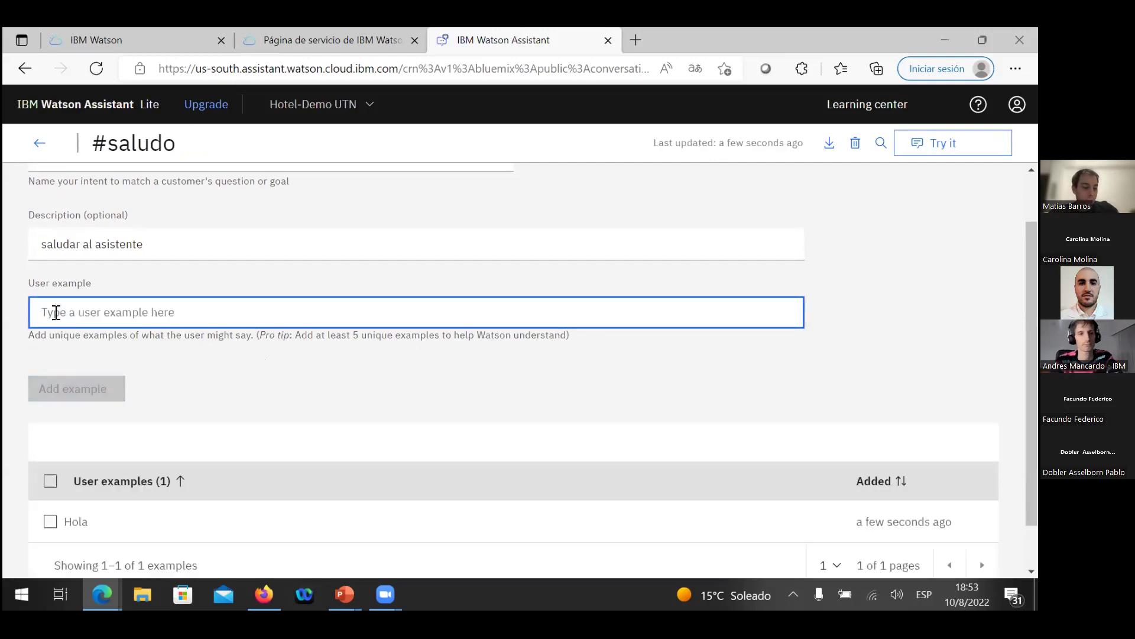
{"action": "type", "text": "Bueno"}
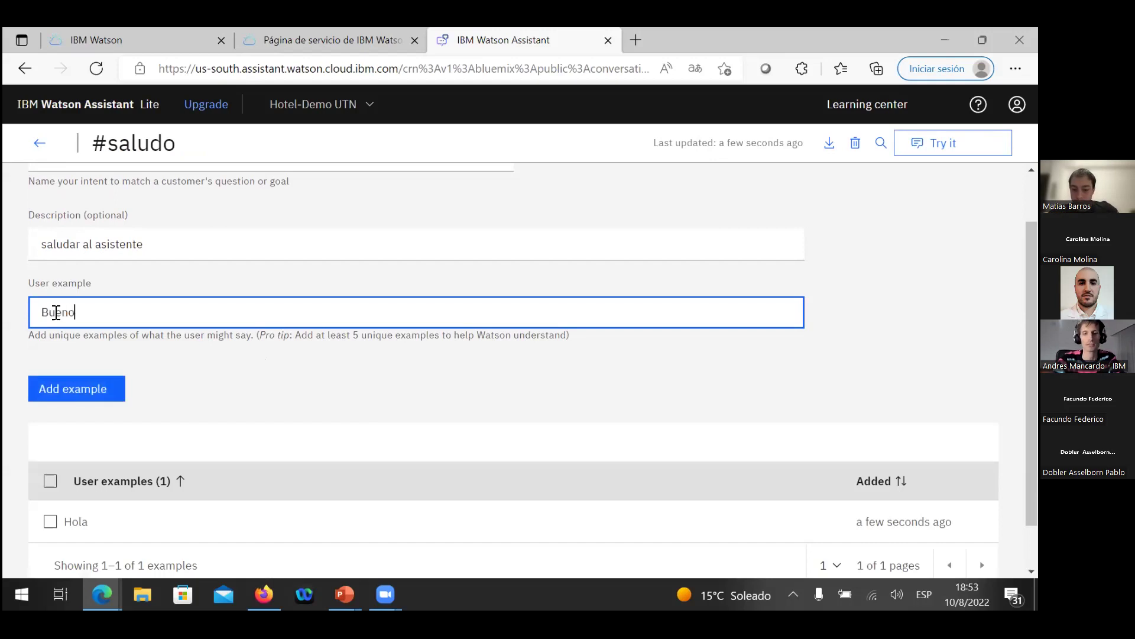
{"action": "type", "text": "s Dias"}
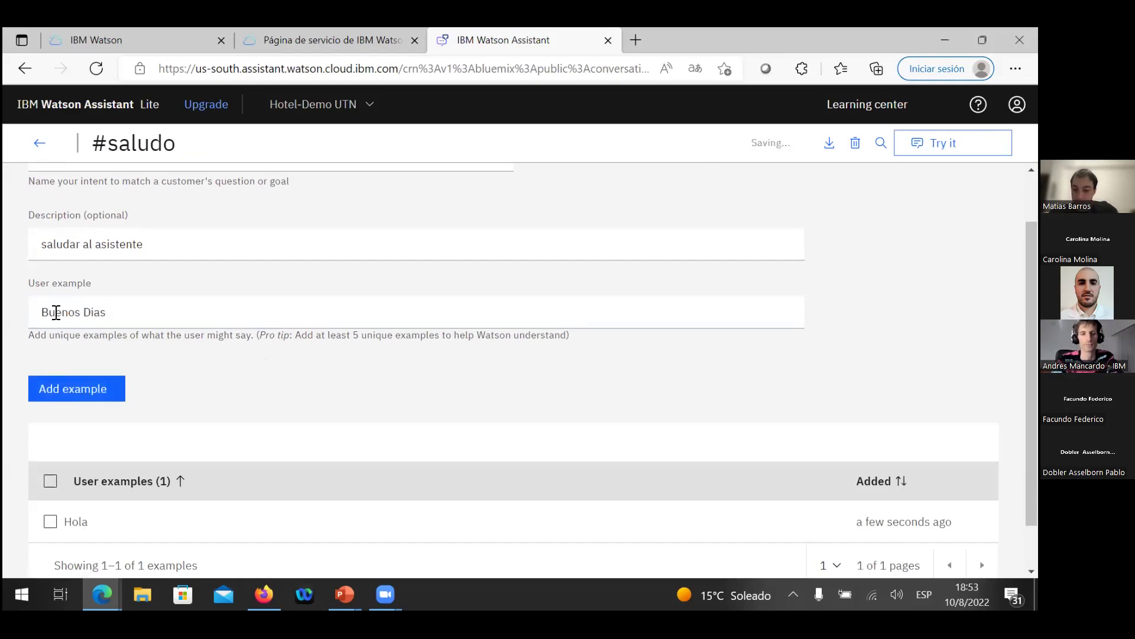
{"action": "key", "text": "Return"}
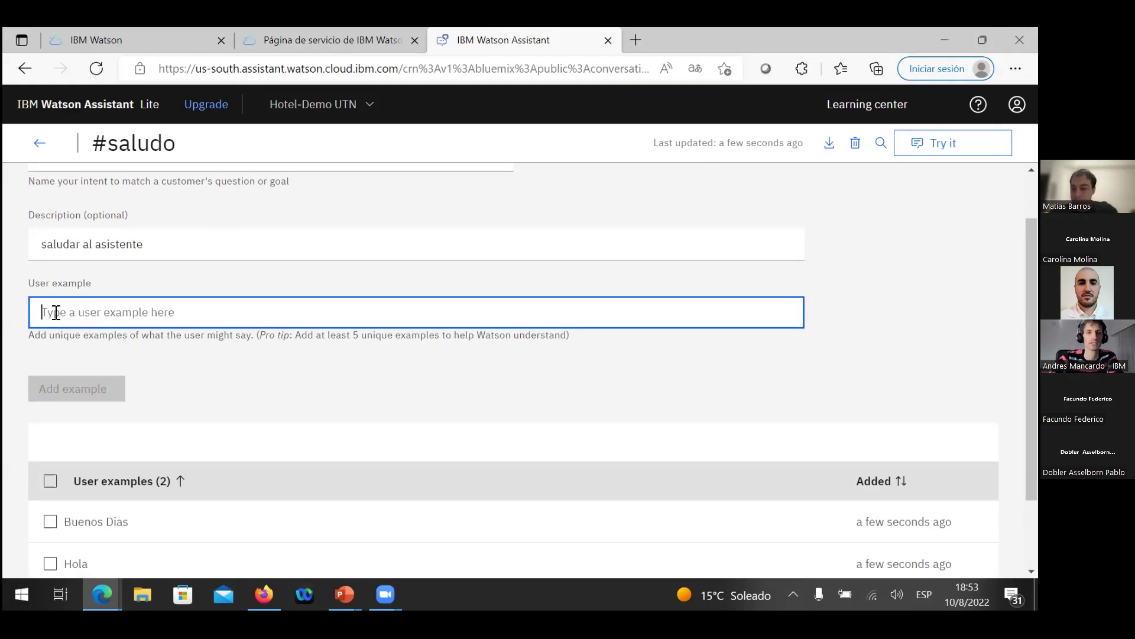
{"action": "type", "text": "Buenas Tardes"}
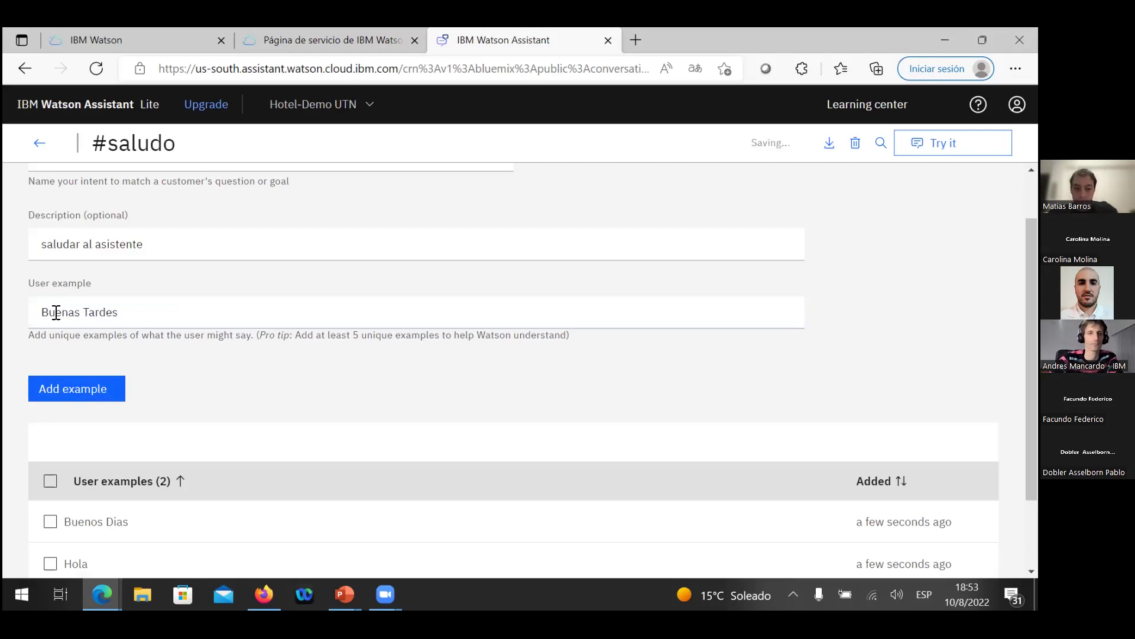
{"action": "key", "text": "Return"}
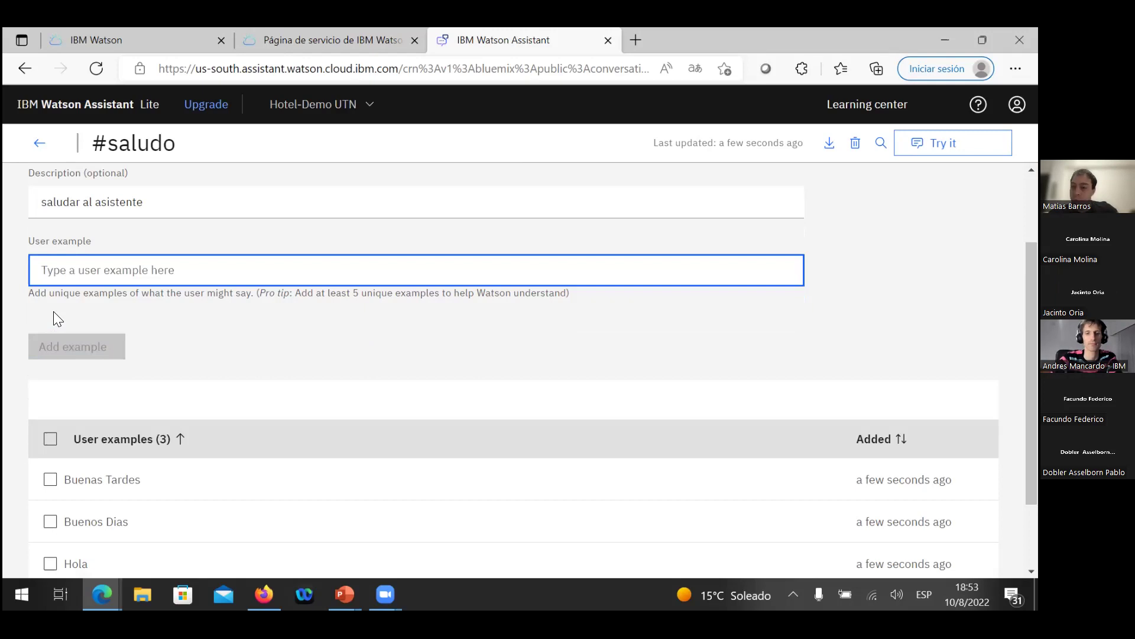
Step: Add the user examples "Buenas Noches" and "que tal" to #saludo, then return to the intents list
{"action": "type", "text": "Buenas"}
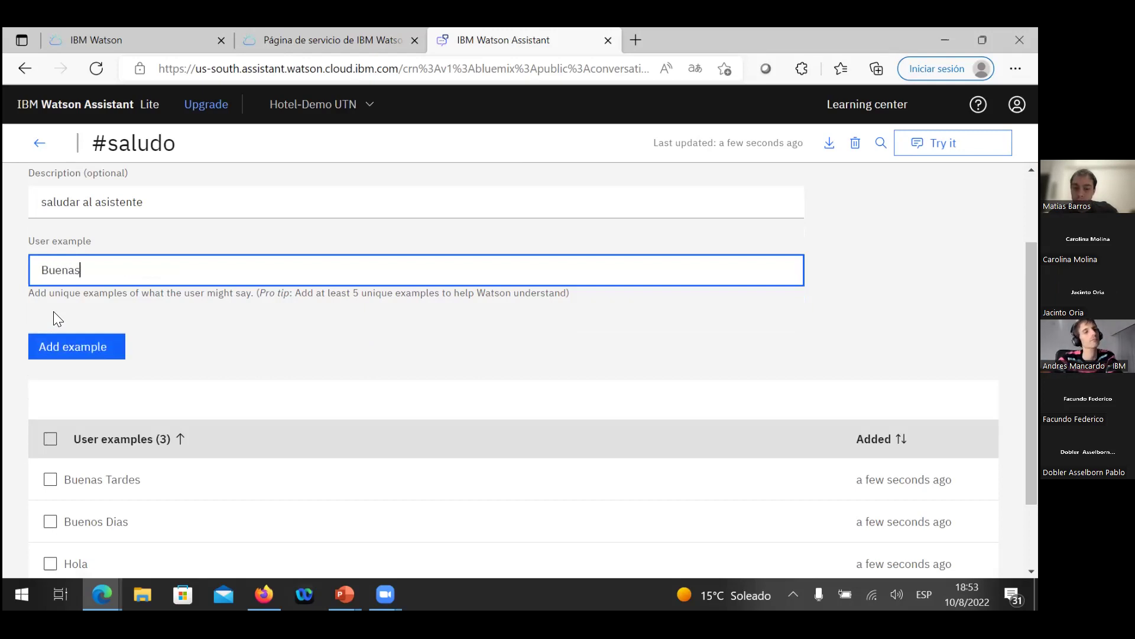
{"action": "type", "text": " Noches"}
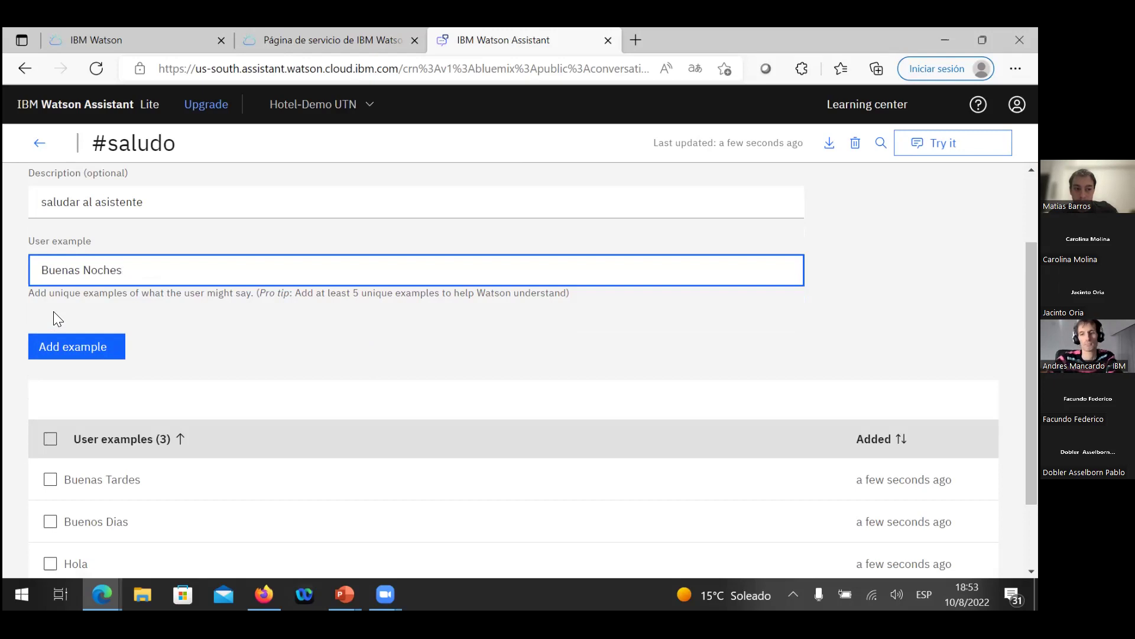
{"action": "key", "text": "Return"}
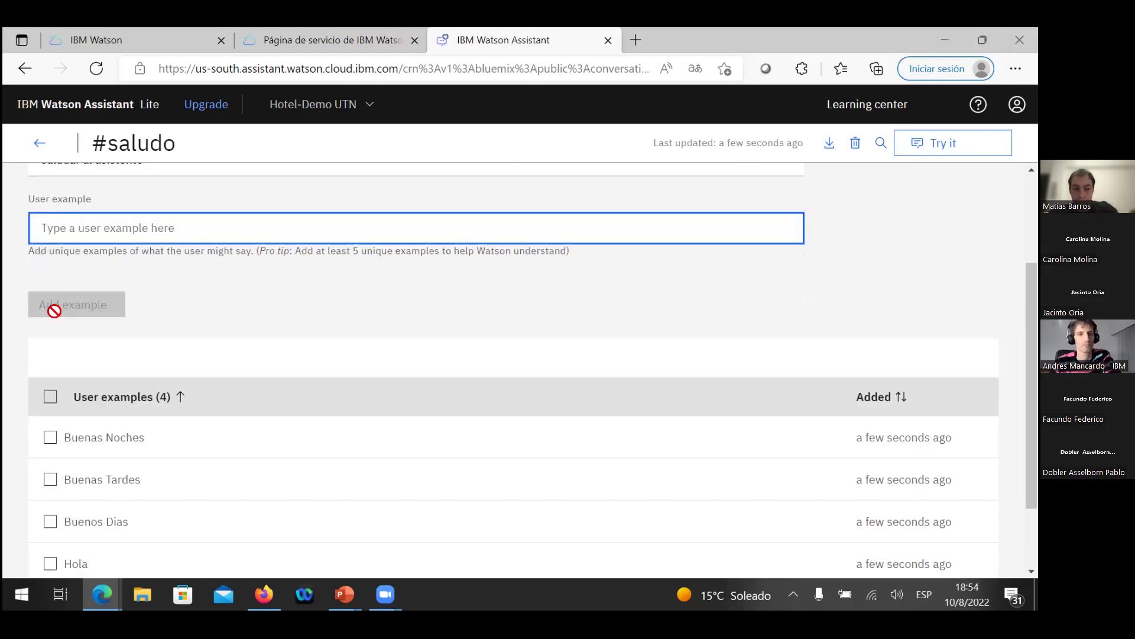
{"action": "scroll", "coordinate": [225, 352], "scroll_direction": "up", "scroll_amount": 1}
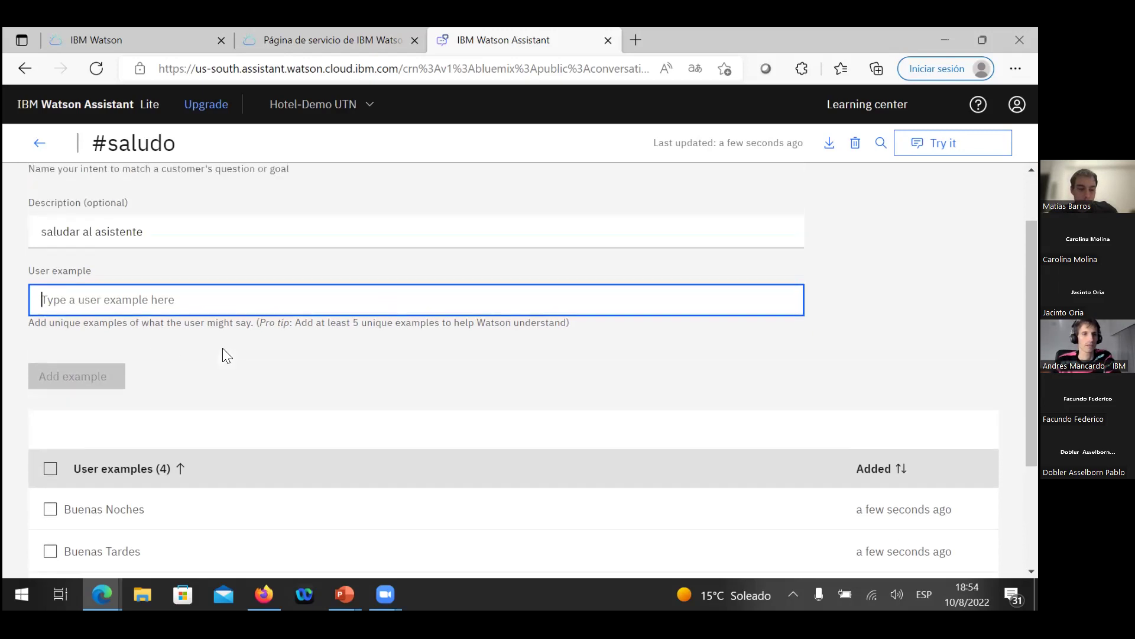
{"action": "scroll", "coordinate": [225, 354], "scroll_direction": "up", "scroll_amount": 1}
{"action": "type", "text": "que tal"}
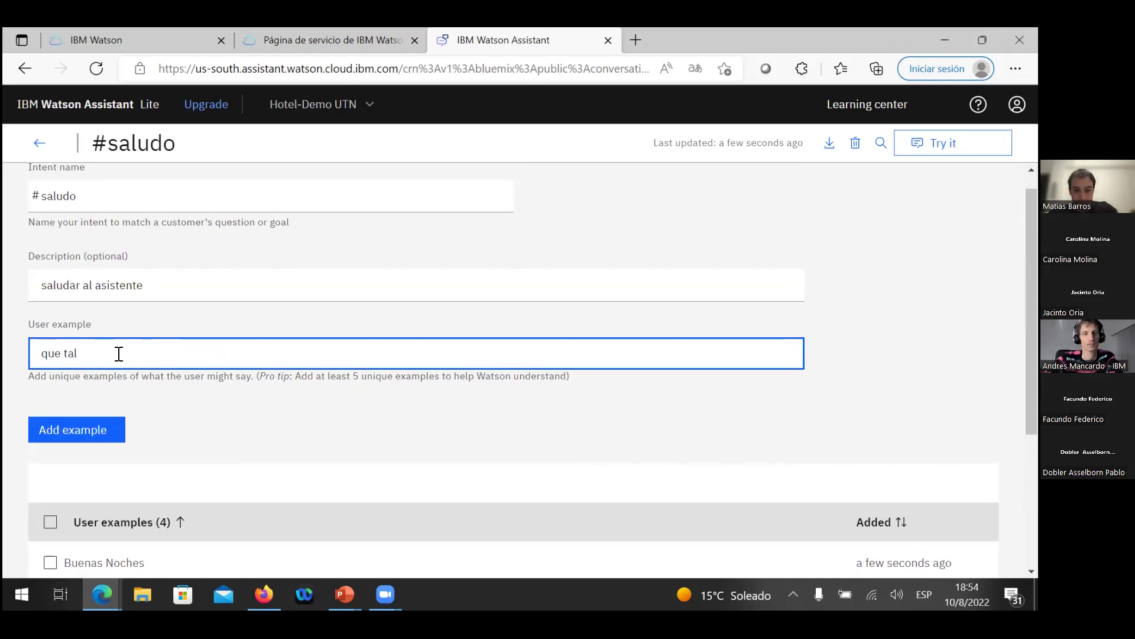
{"action": "key", "text": "Return"}
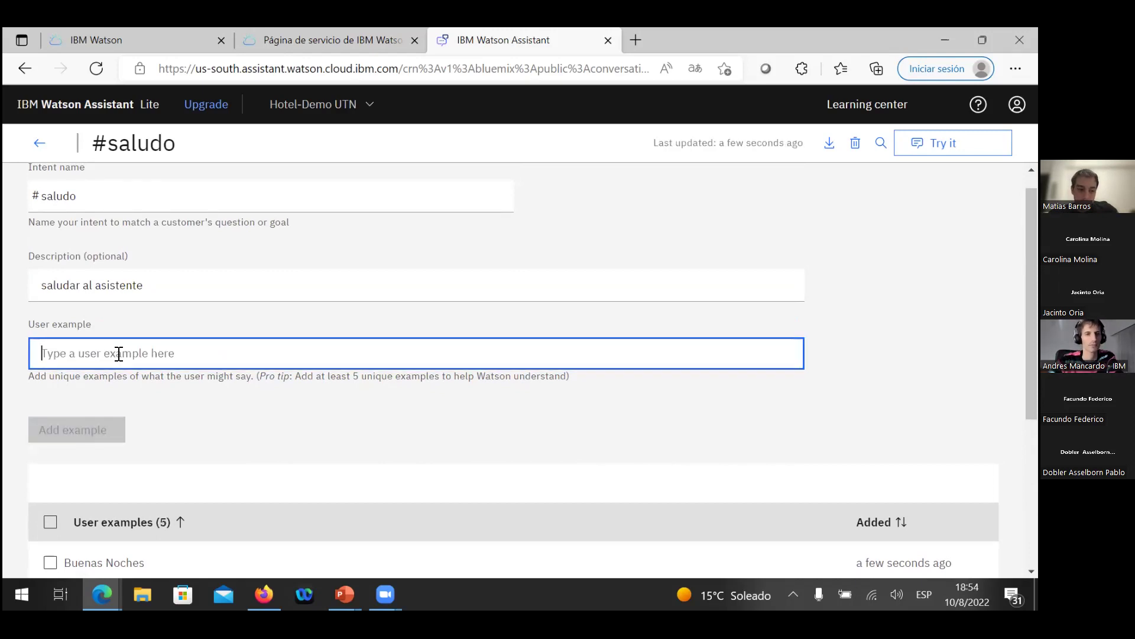
{"action": "scroll", "coordinate": [118, 353], "scroll_direction": "down", "scroll_amount": 3}
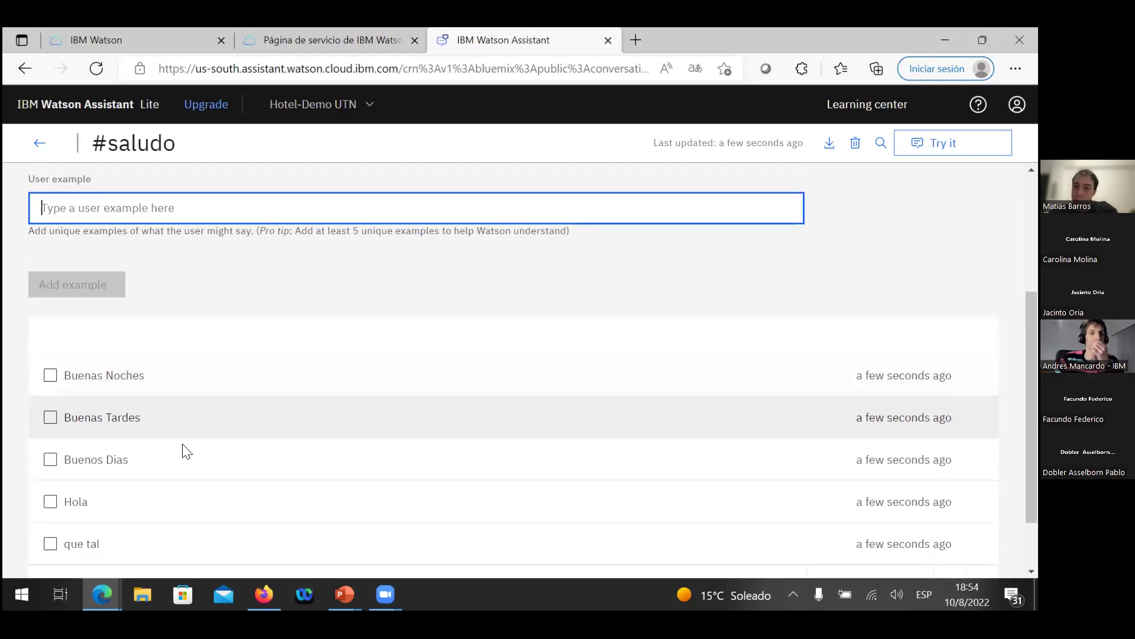
{"action": "scroll", "coordinate": [278, 493], "scroll_direction": "up", "scroll_amount": 2}
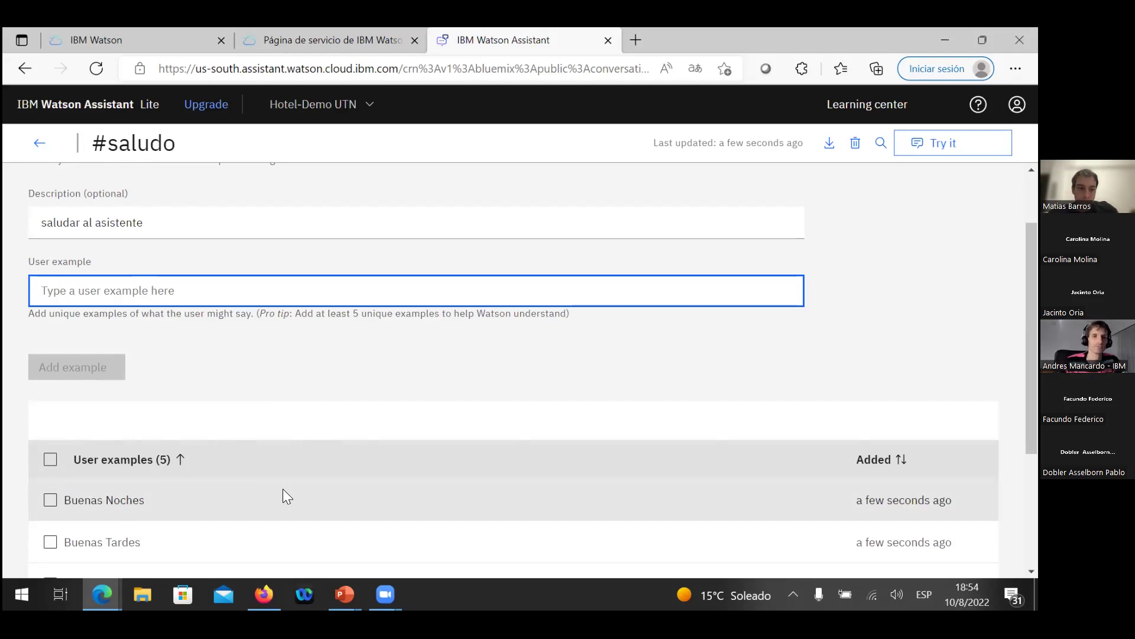
{"action": "left_click", "coordinate": [40, 145]}
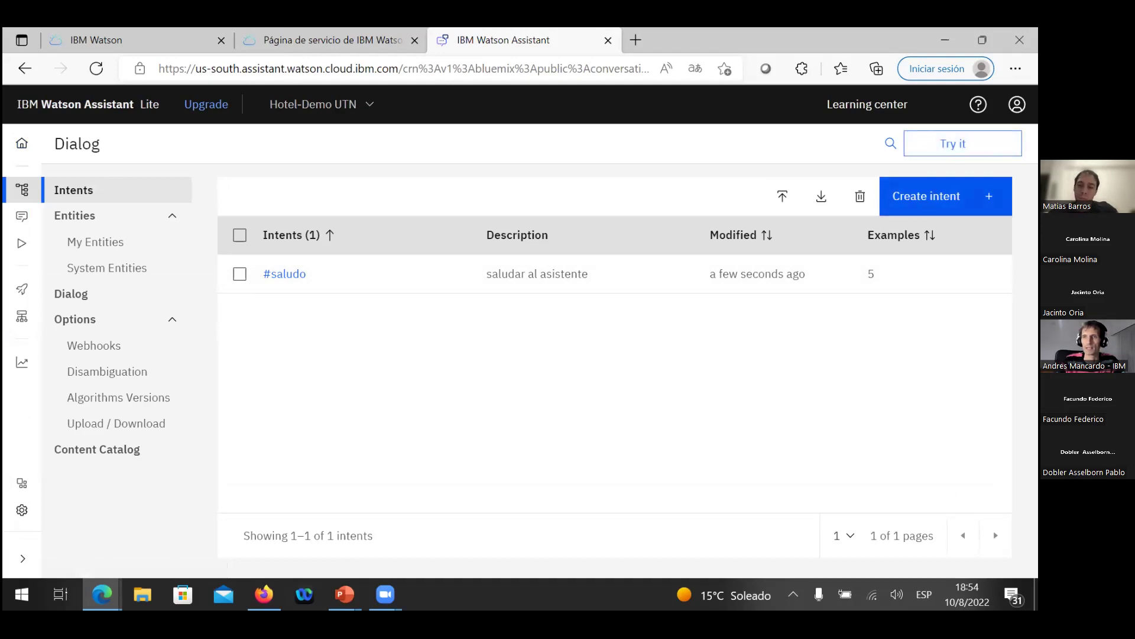
Step: Create an intent named alquiler with the description "reservar habitacion"
{"action": "left_click", "coordinate": [926, 196]}
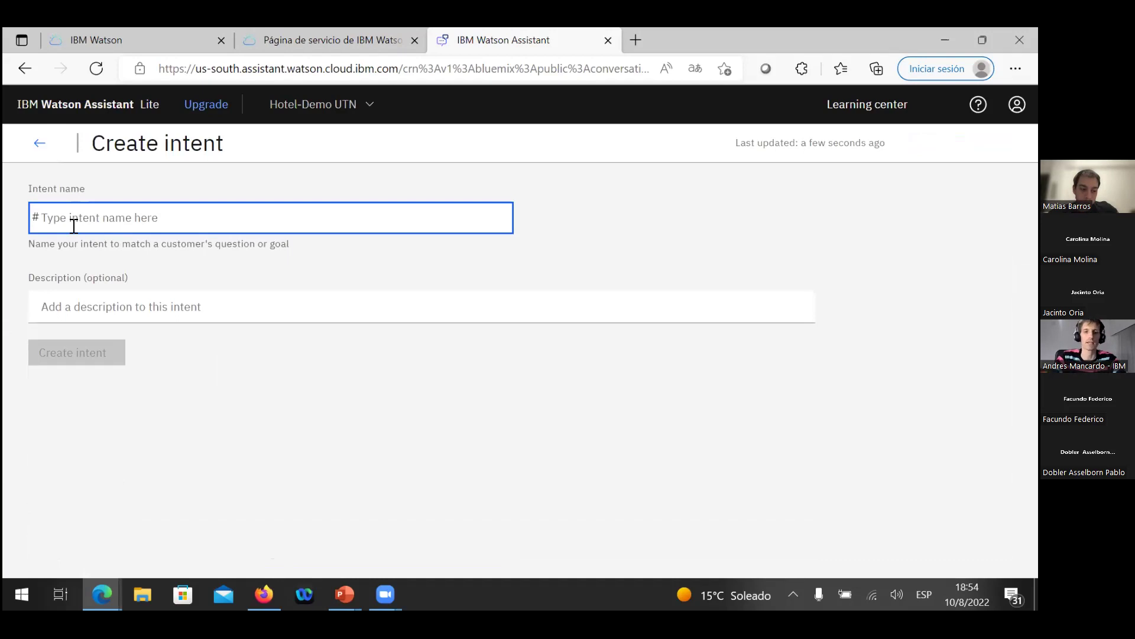
{"action": "type", "text": "al"}
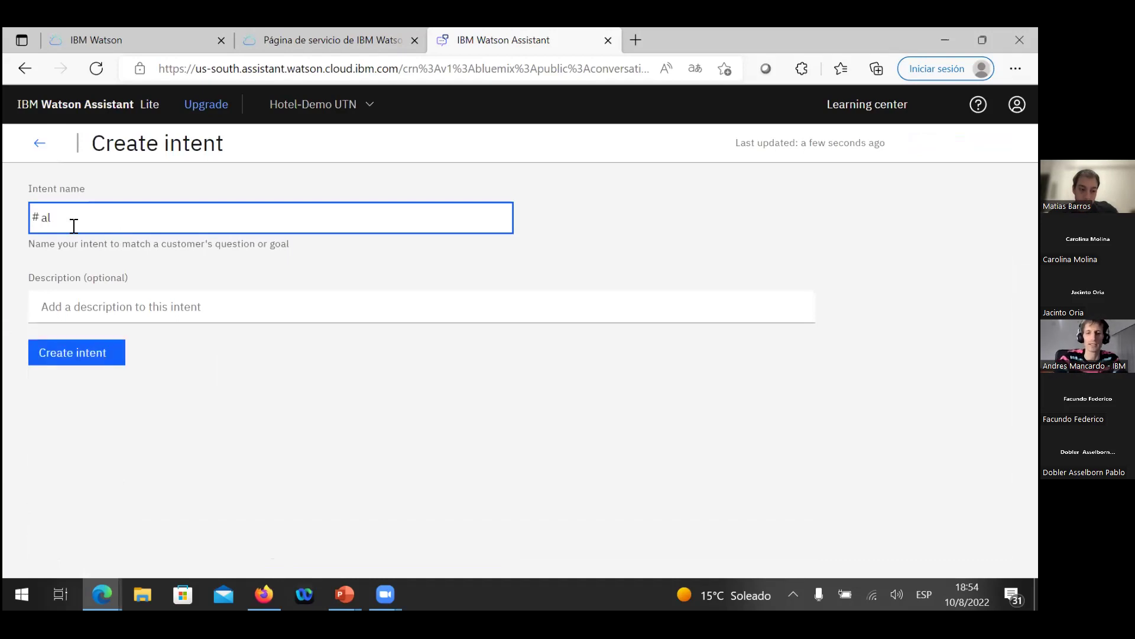
{"action": "type", "text": "qu"}
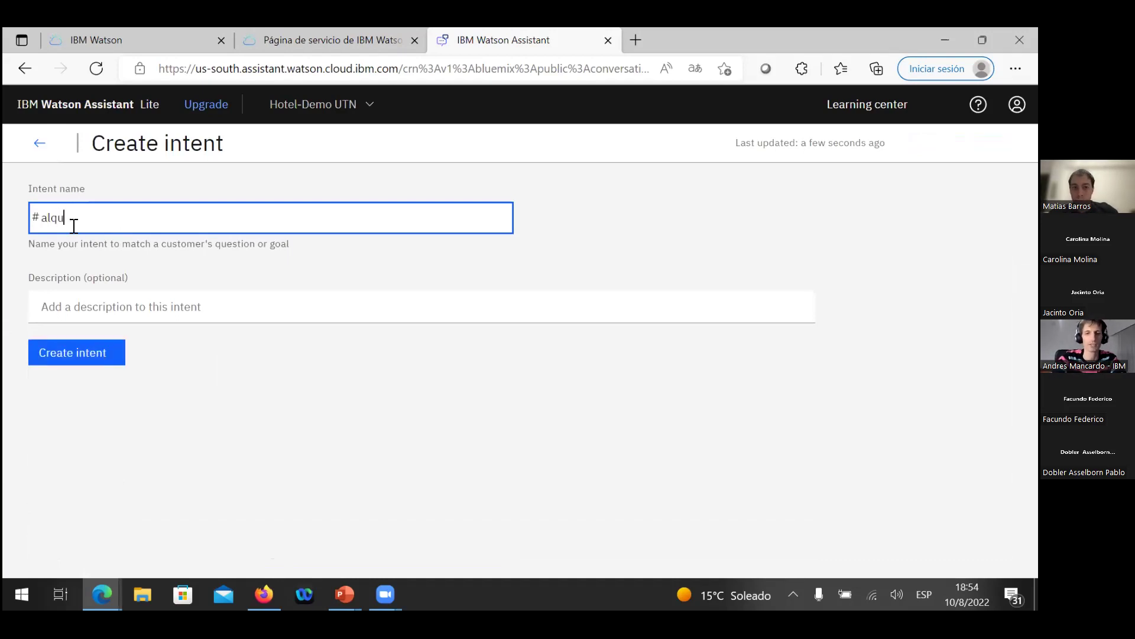
{"action": "key", "text": "BackSpace"}
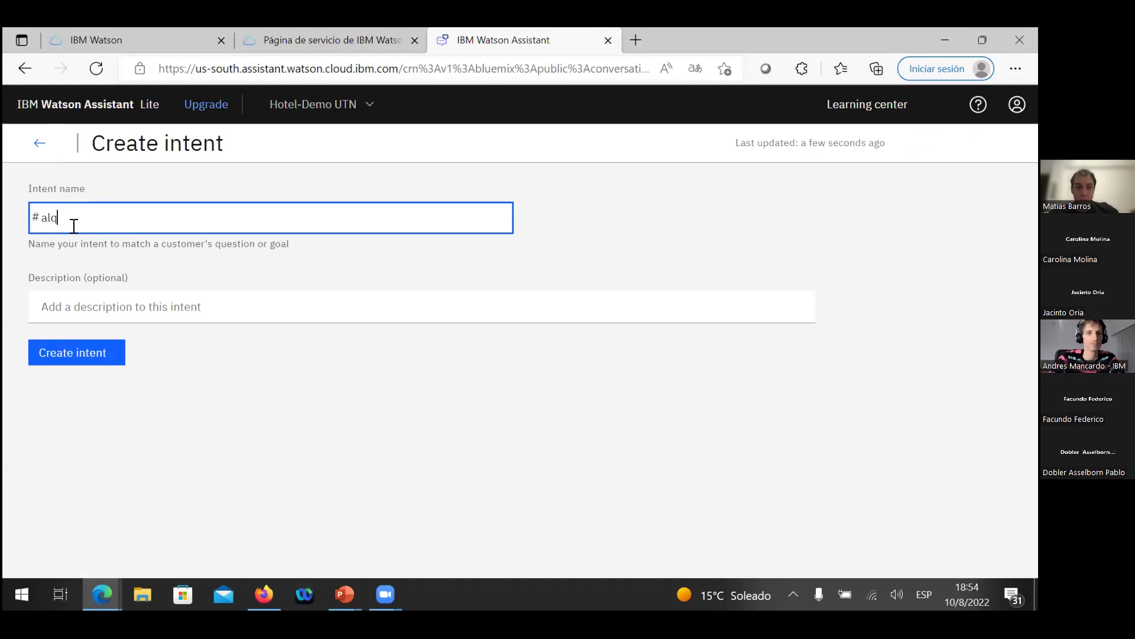
{"action": "type", "text": "uil"}
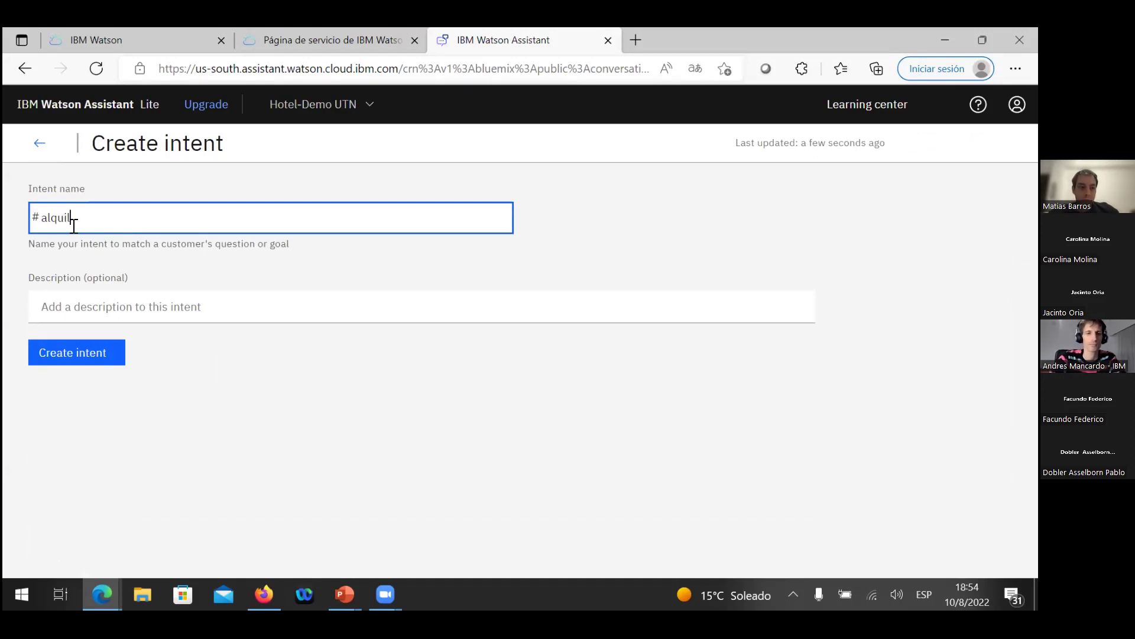
{"action": "type", "text": "er"}
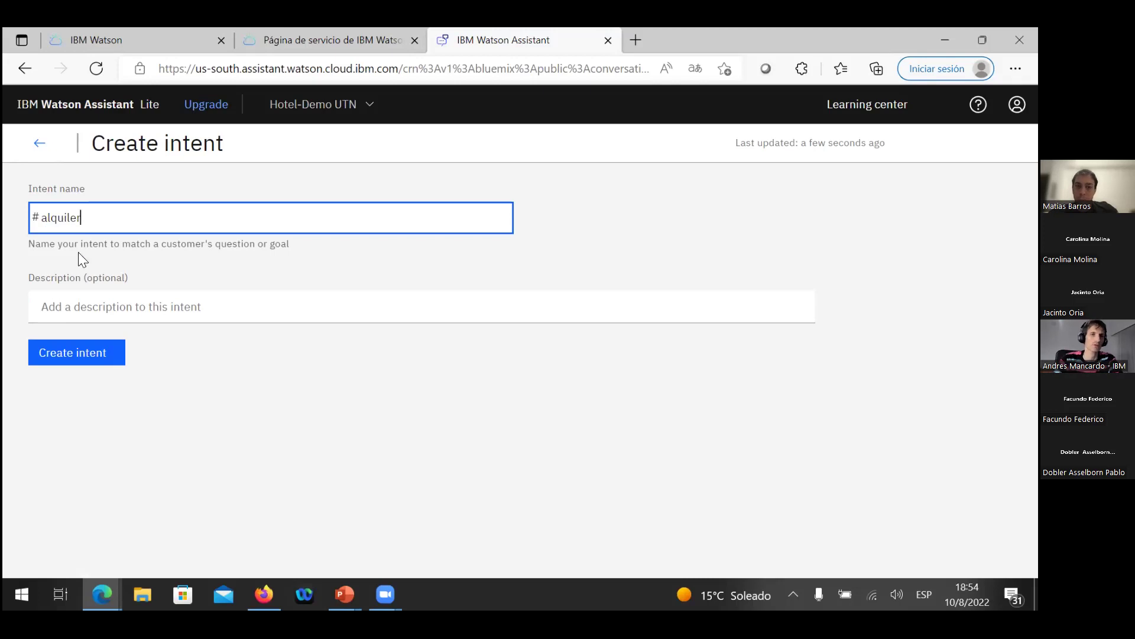
{"action": "left_click", "coordinate": [84, 306]}
{"action": "type", "text": "res"}
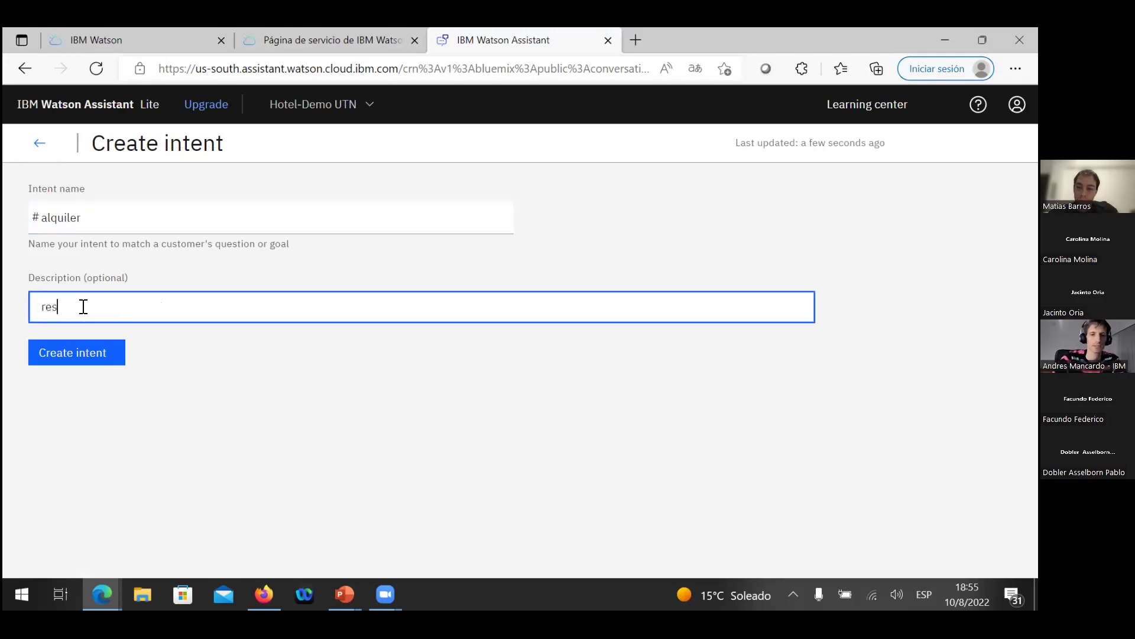
{"action": "type", "text": "ervar ha"}
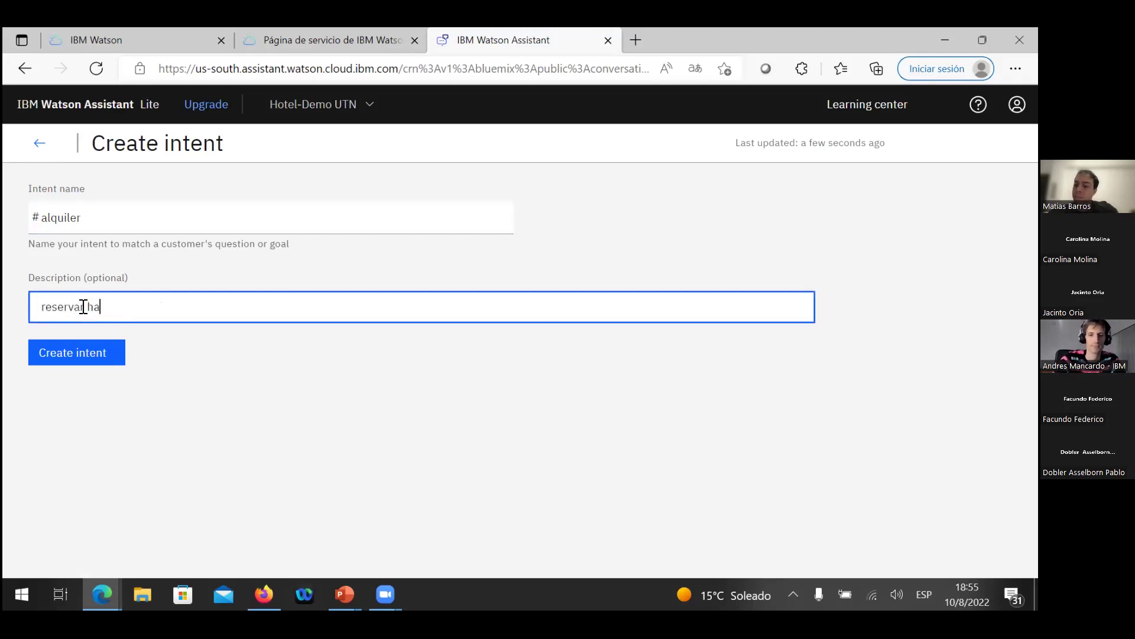
{"action": "type", "text": "bitacion"}
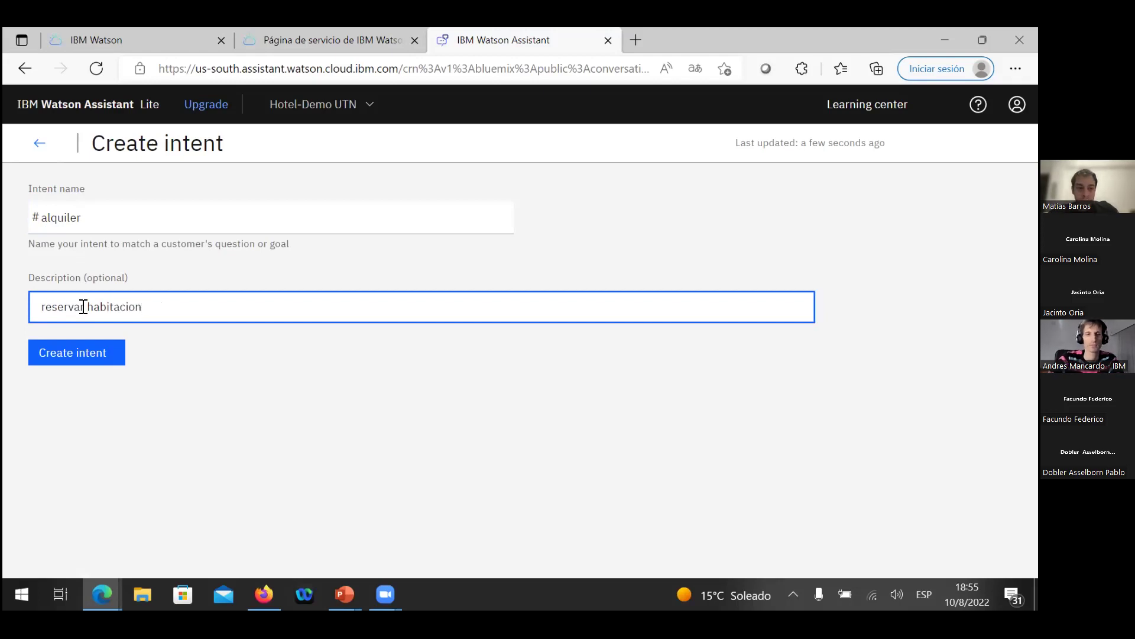
{"action": "key", "text": "Return"}
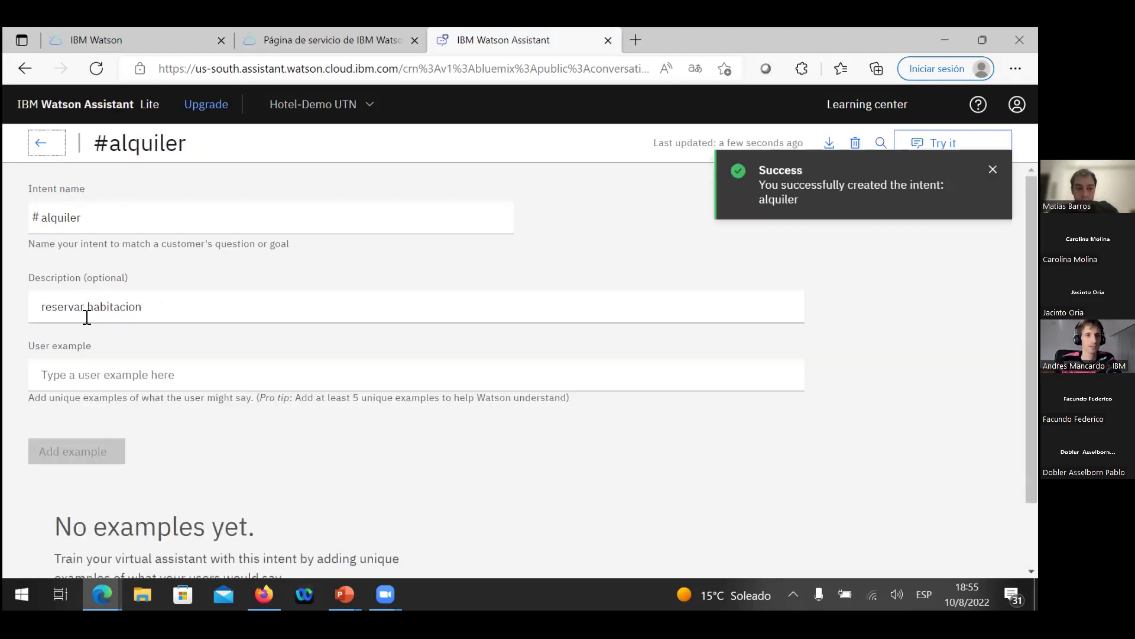
Step: Add the user example "quiero reservar una habitación" to the #alquiler intent
{"action": "left_click", "coordinate": [84, 379]}
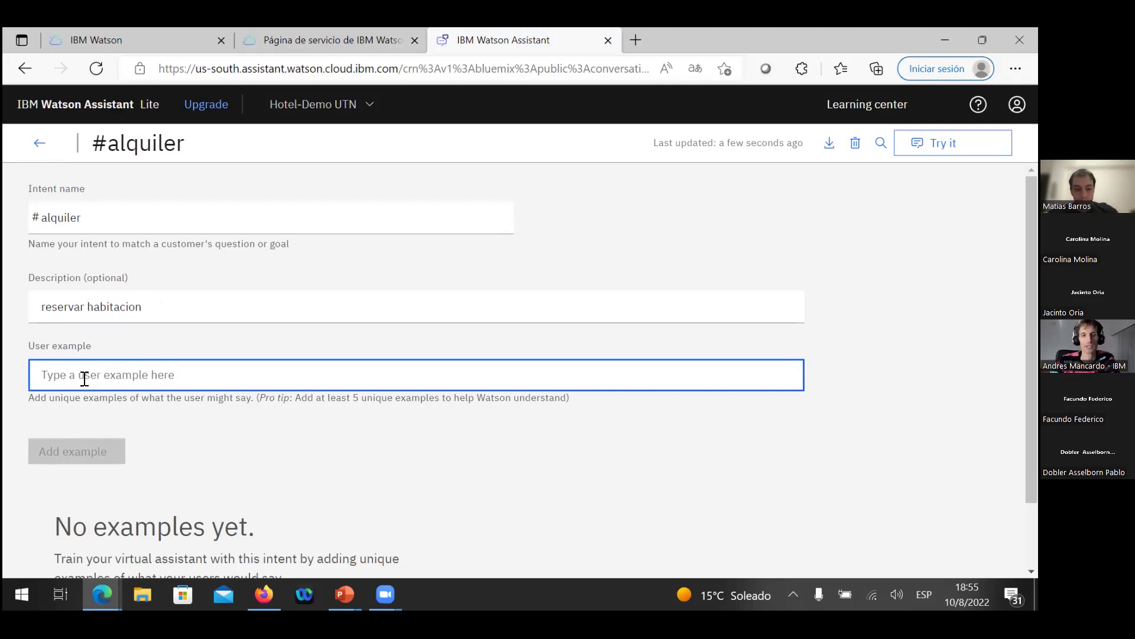
{"action": "type", "text": "qui"}
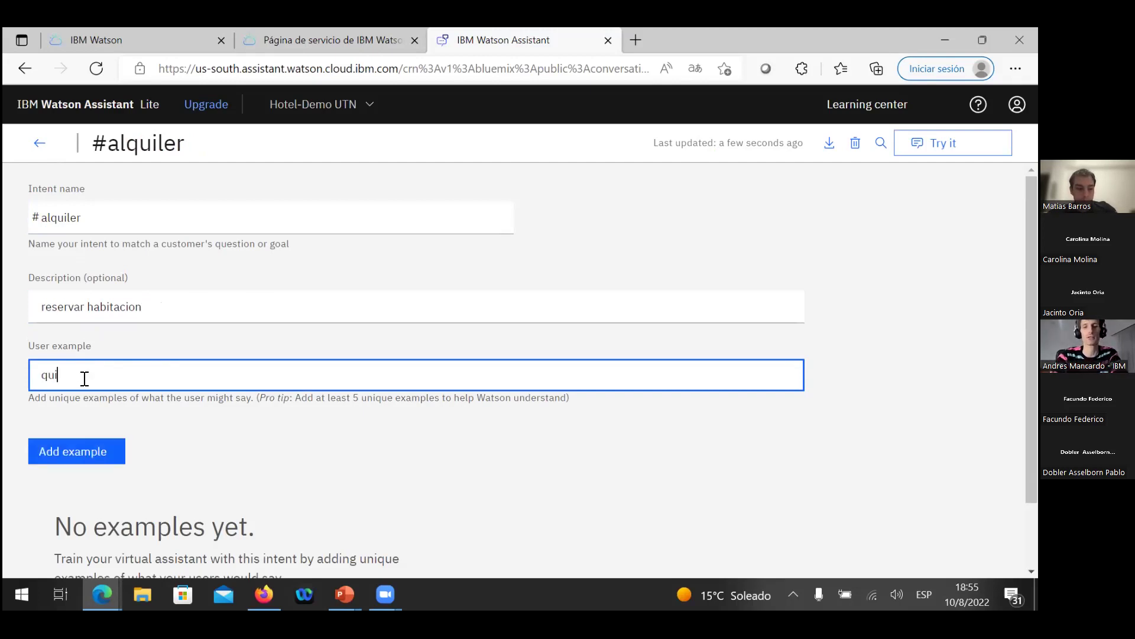
{"action": "type", "text": "ero"}
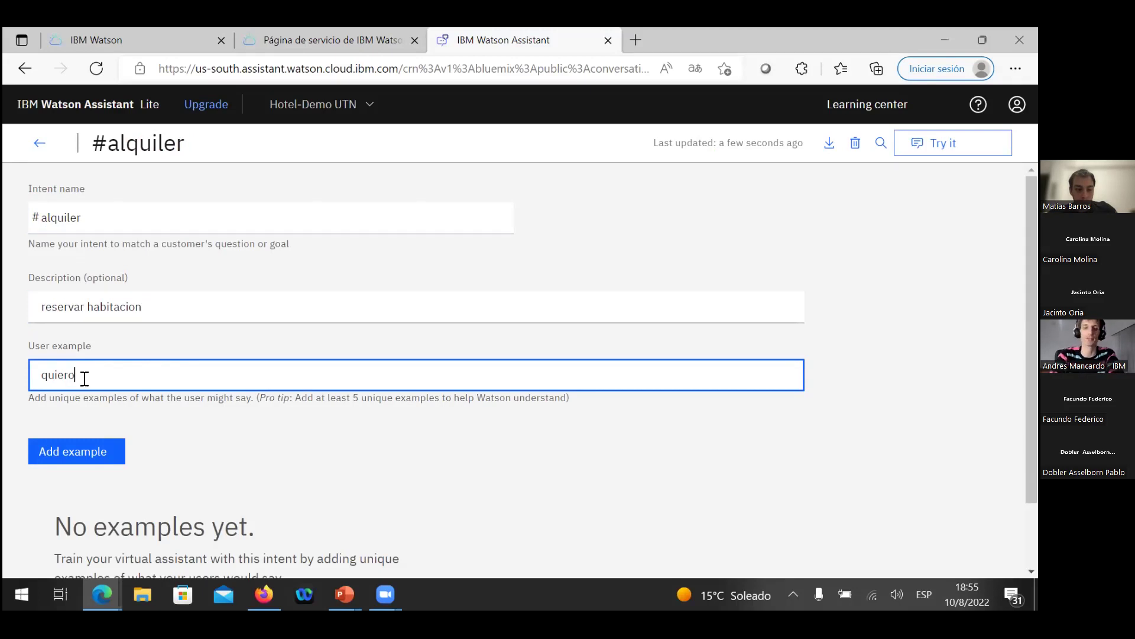
{"action": "type", "text": "reservar una habitación"}
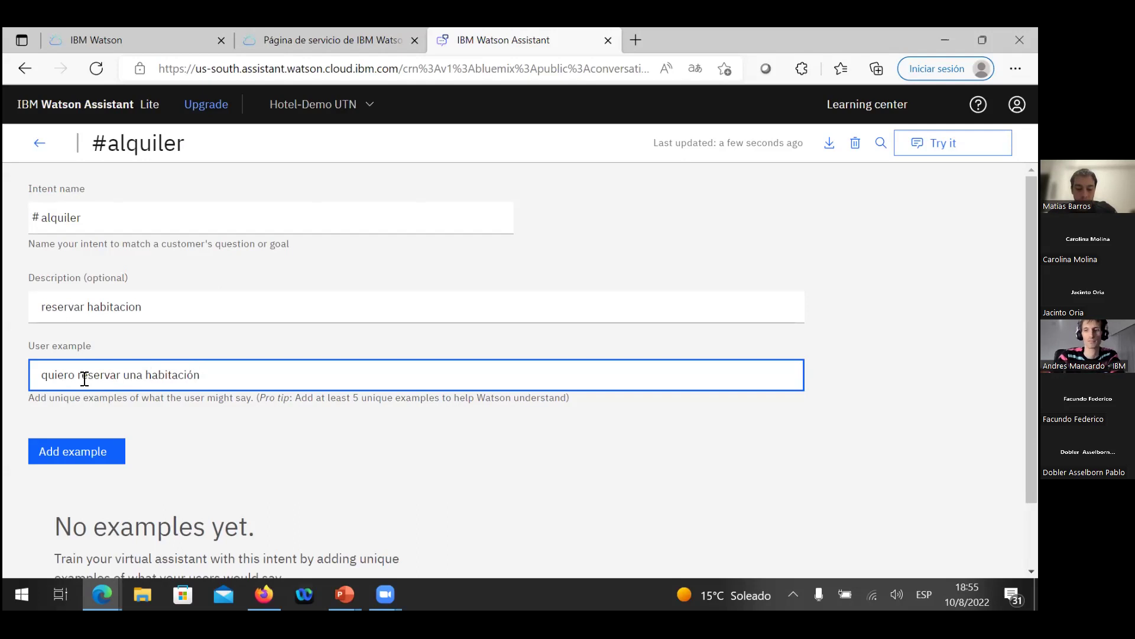
{"action": "key", "text": "Return"}
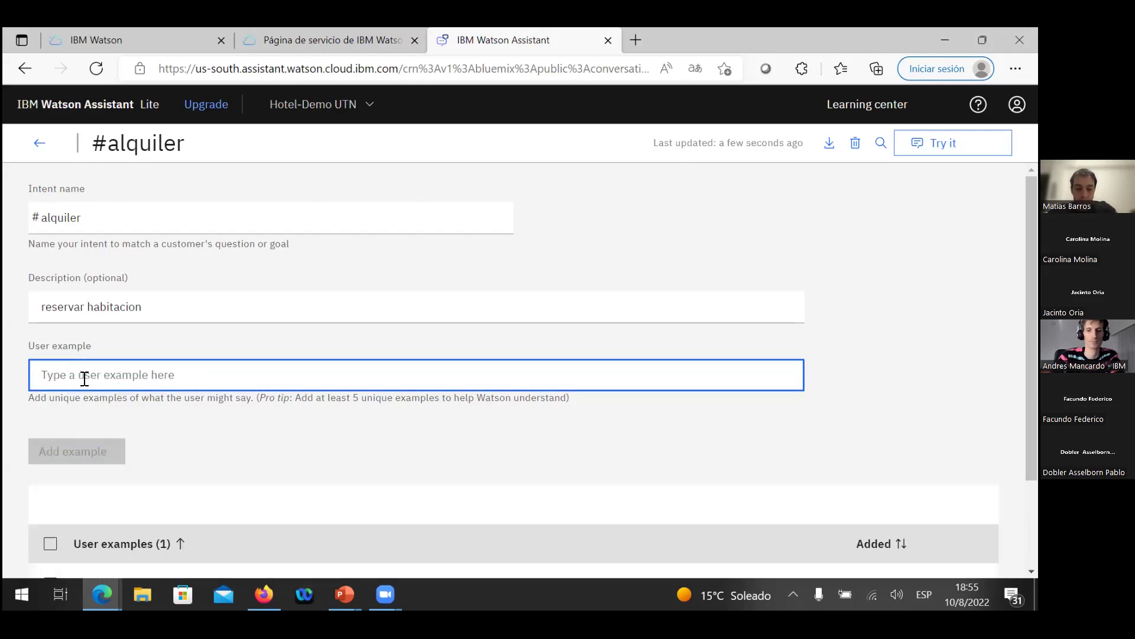
Step: Add the user example "quiero una habitacion doble" to the #alquiler intent
{"action": "type", "text": "quier"}
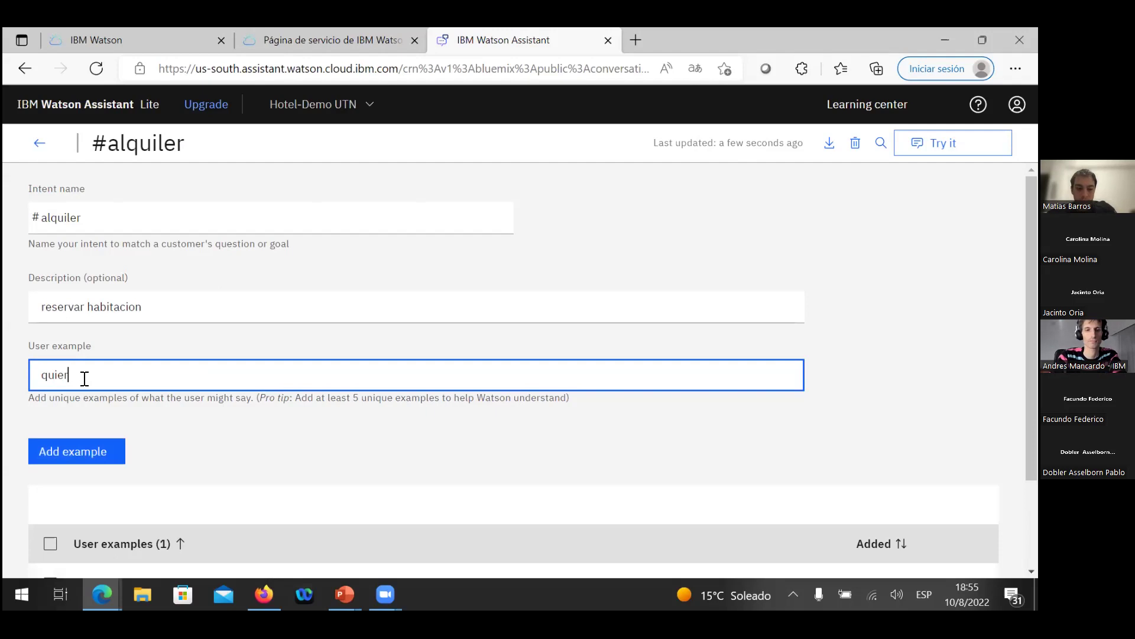
{"action": "type", "text": "o un"}
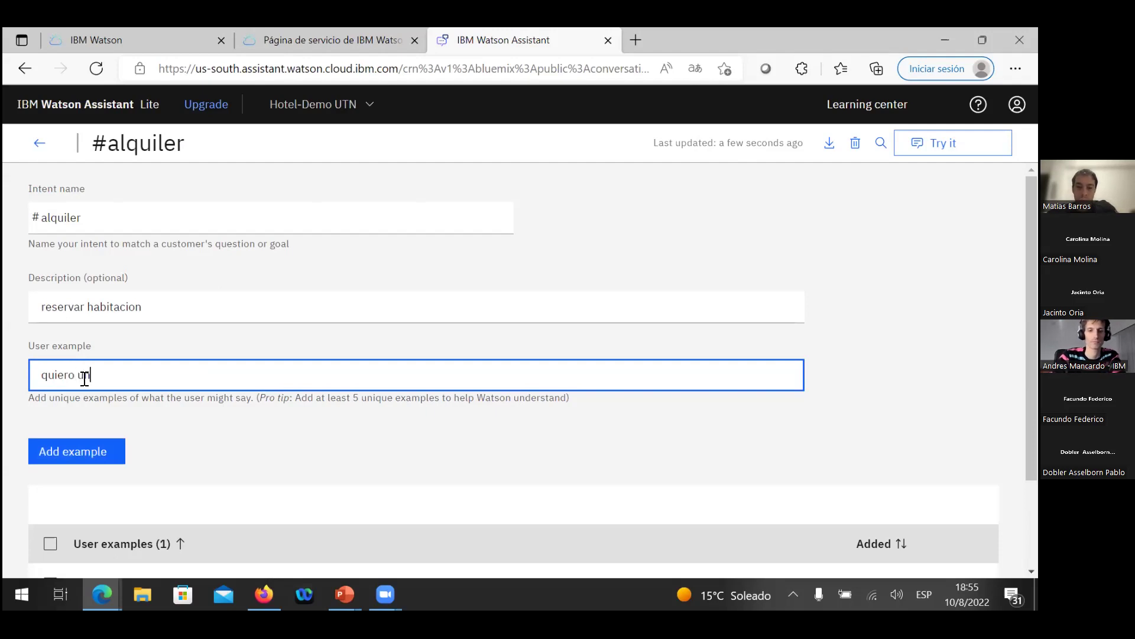
{"action": "type", "text": "a habit"}
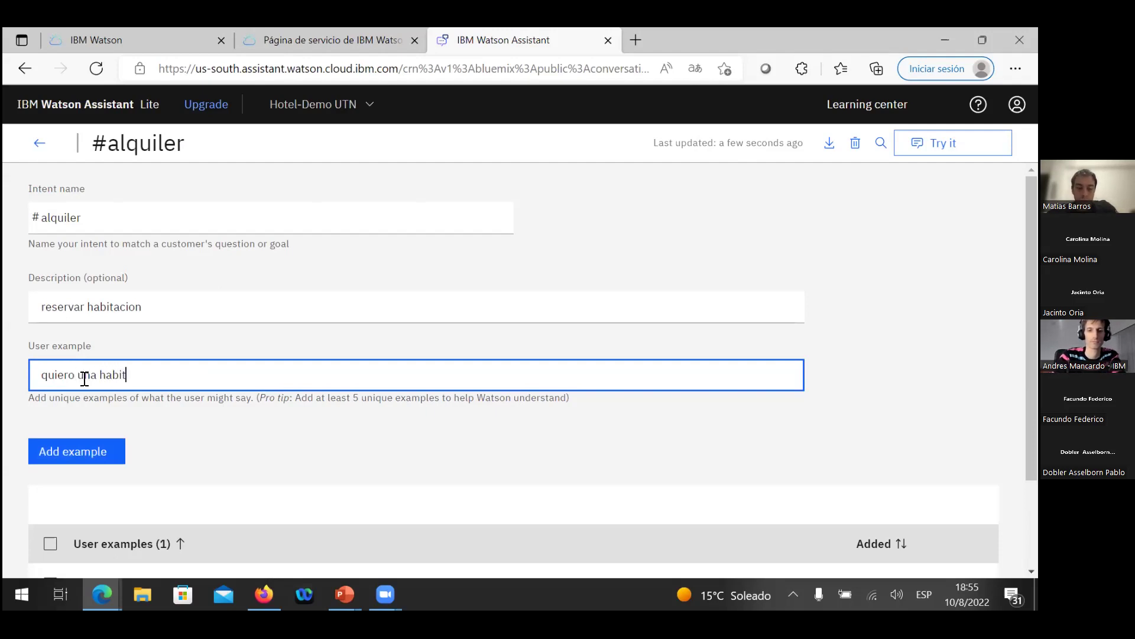
{"action": "type", "text": "acion s"}
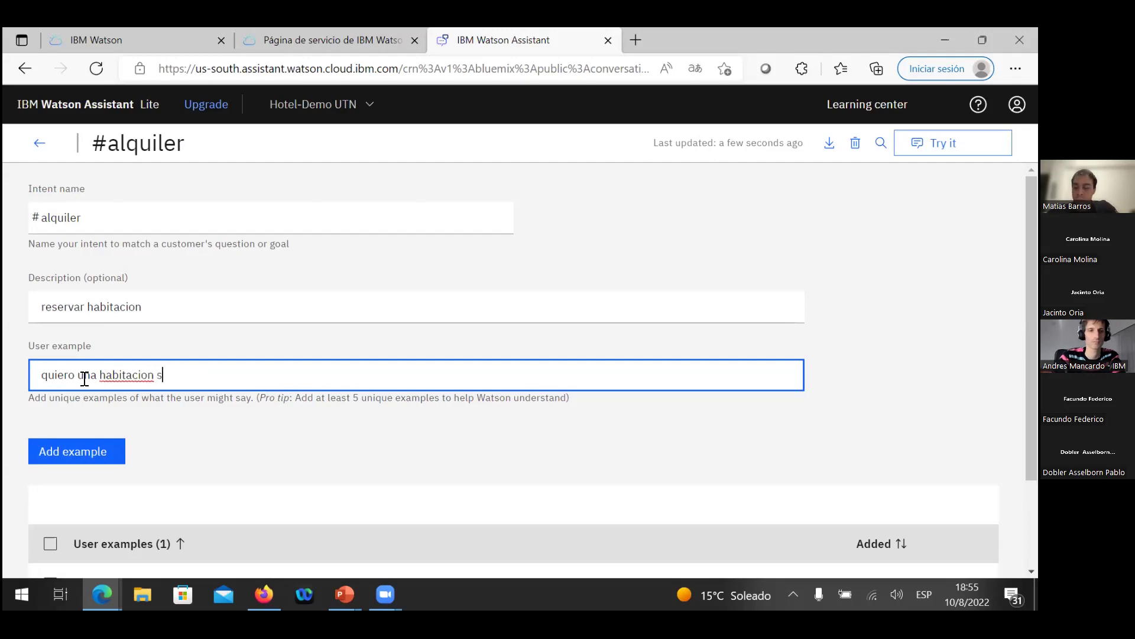
{"action": "key", "text": "BackSpace"}
{"action": "type", "text": "doble"}
{"action": "key", "text": "Return"}
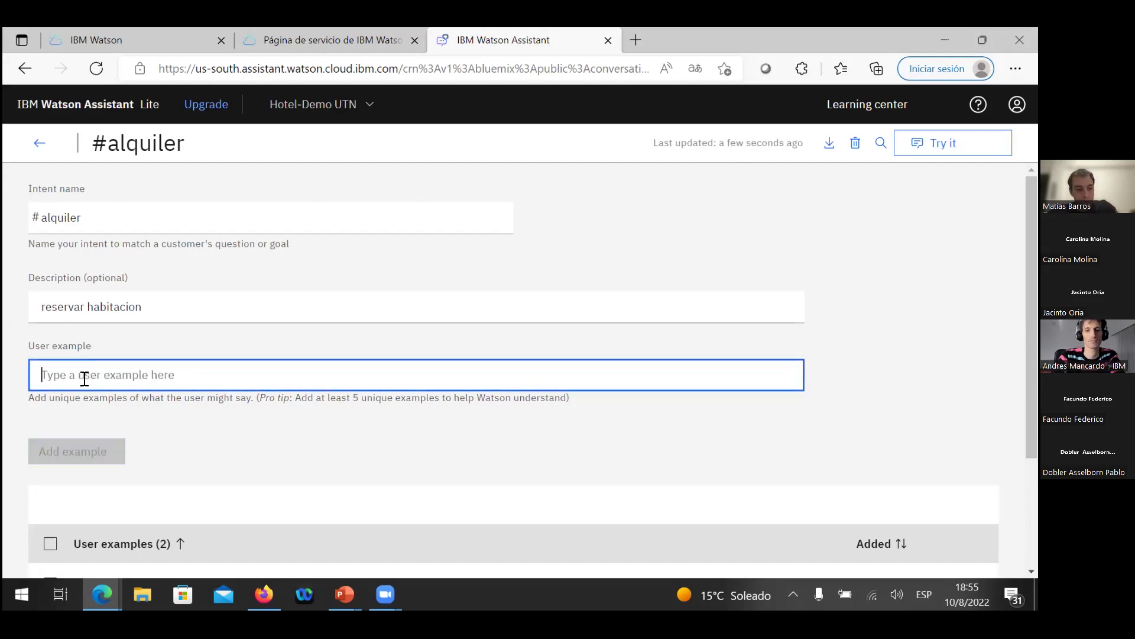
Step: Add the user example "necesito una habitacion suite presidencial" to the #alquiler intent
{"action": "type", "text": "necesito una h"}
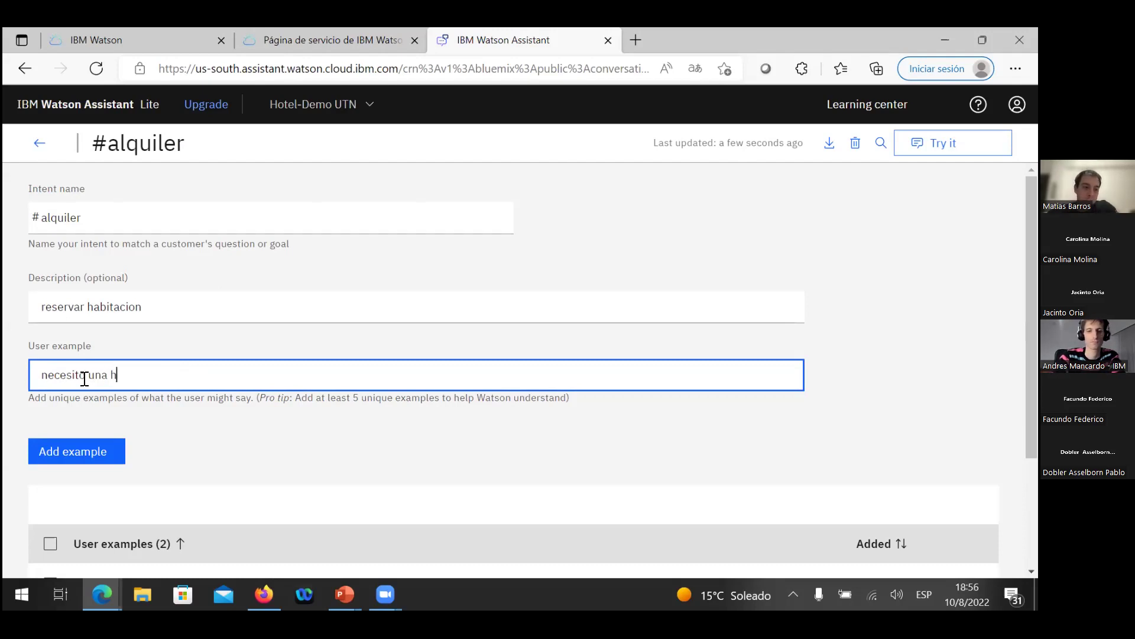
{"action": "type", "text": "abitac"}
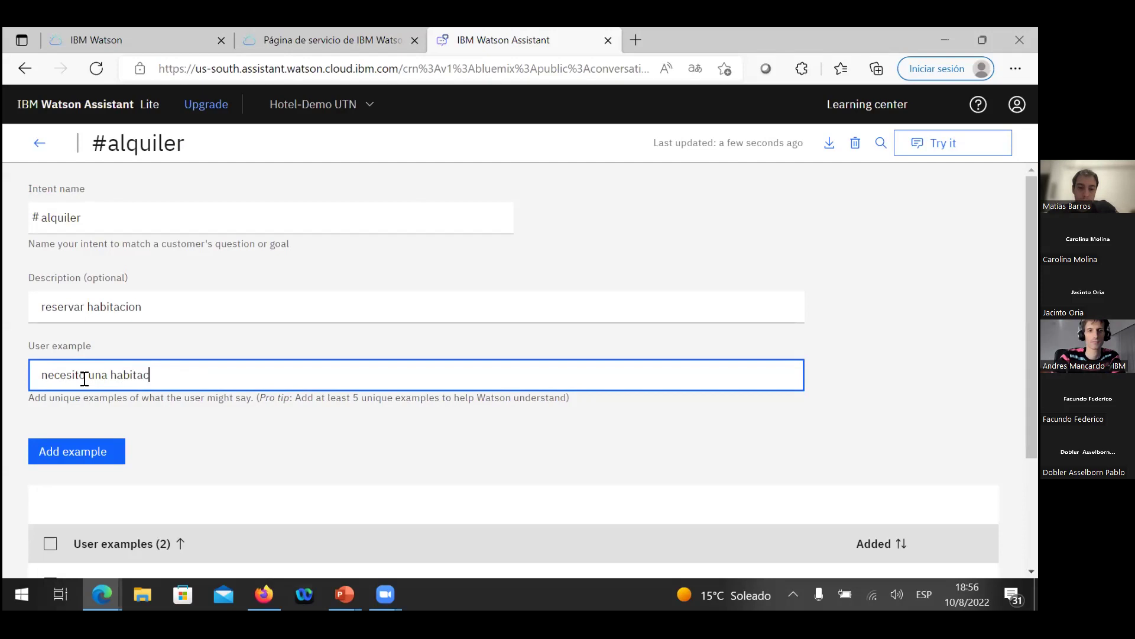
{"action": "type", "text": "ion"}
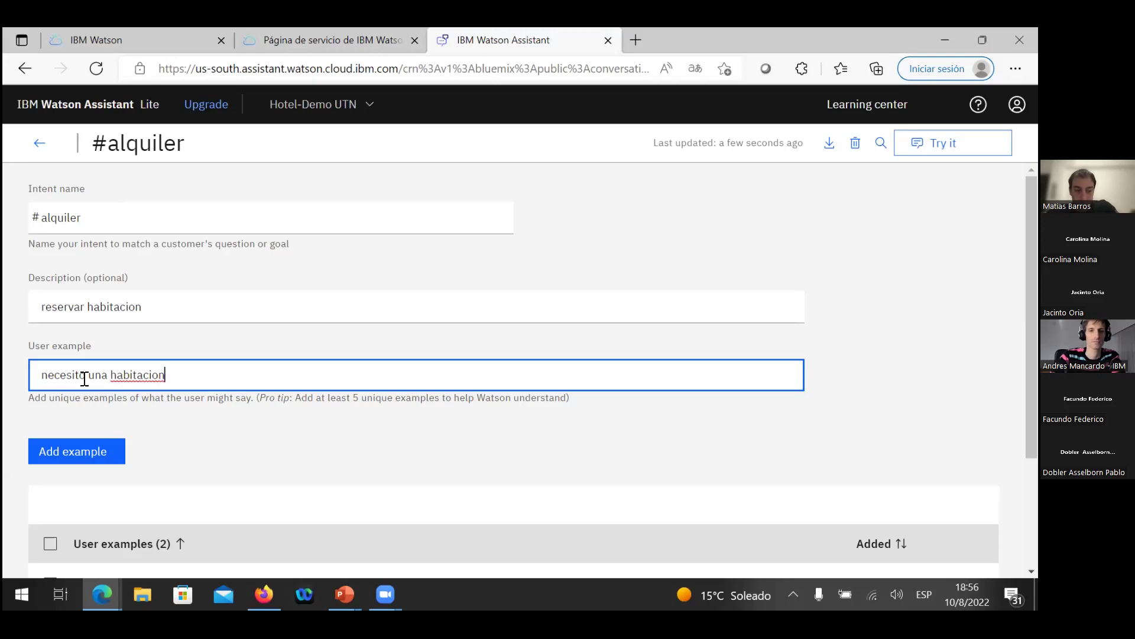
{"action": "type", "text": " suite"}
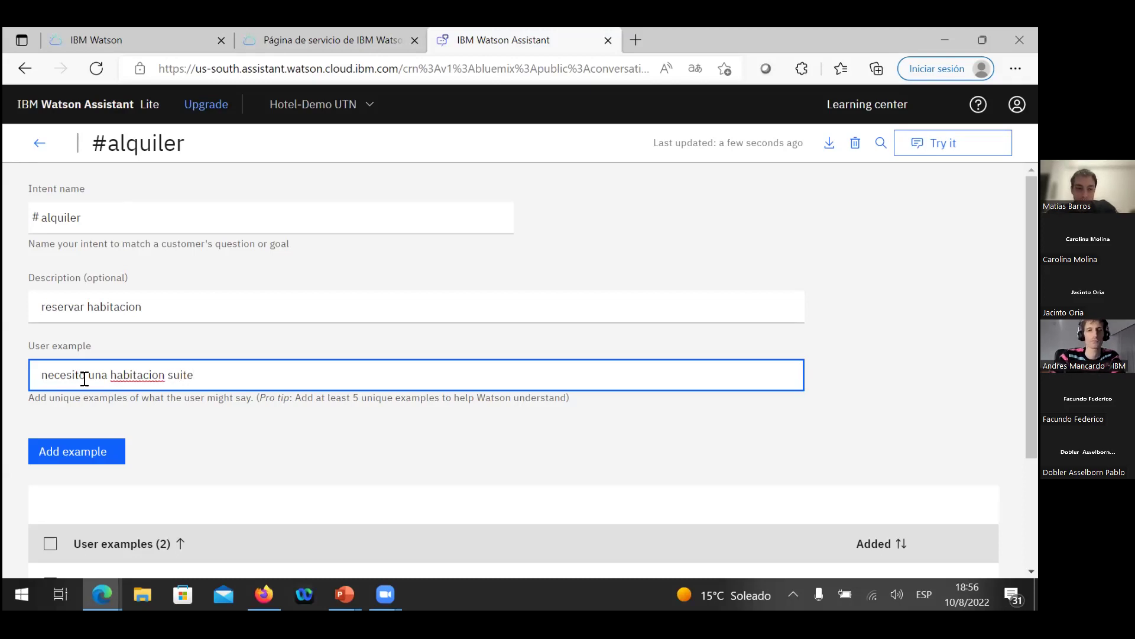
{"action": "type", "text": "r"}
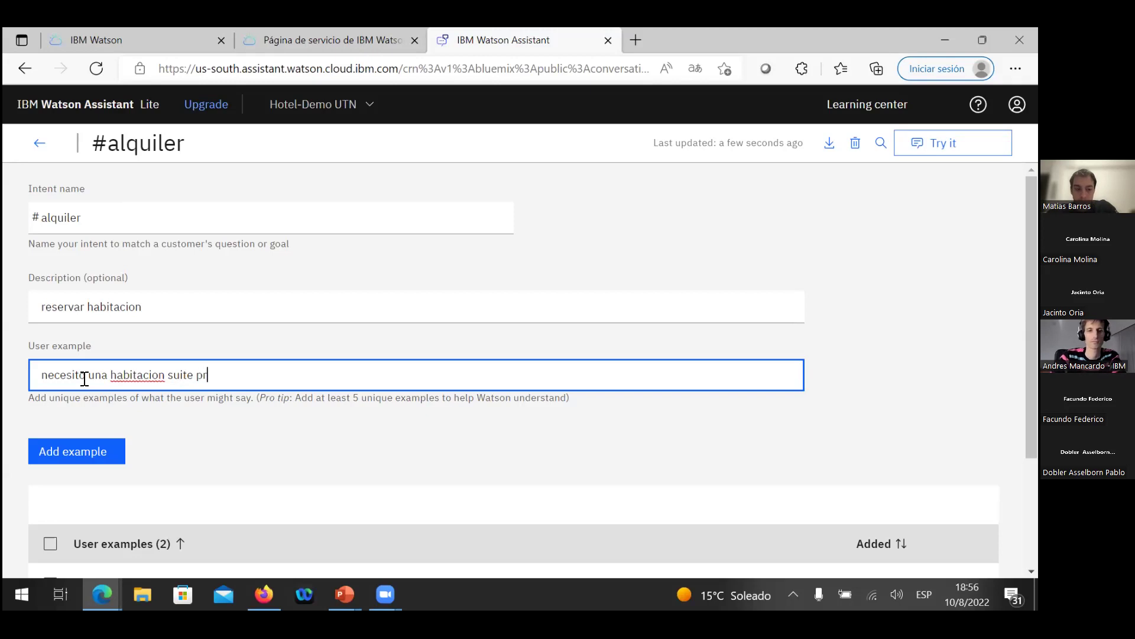
{"action": "type", "text": "esidencial"}
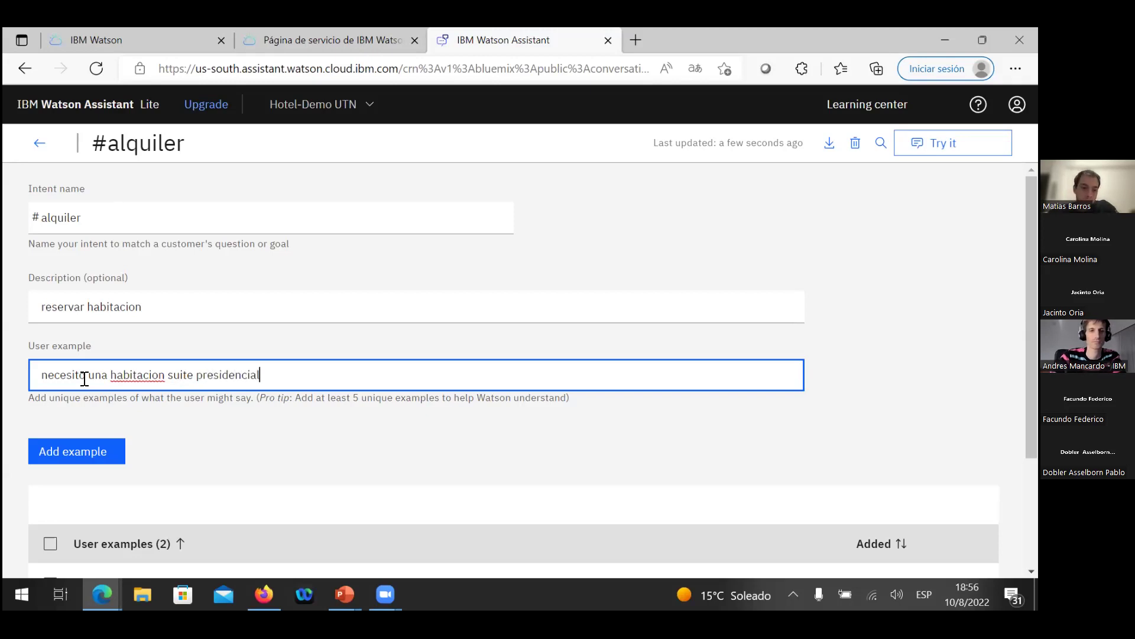
{"action": "key", "text": "Return"}
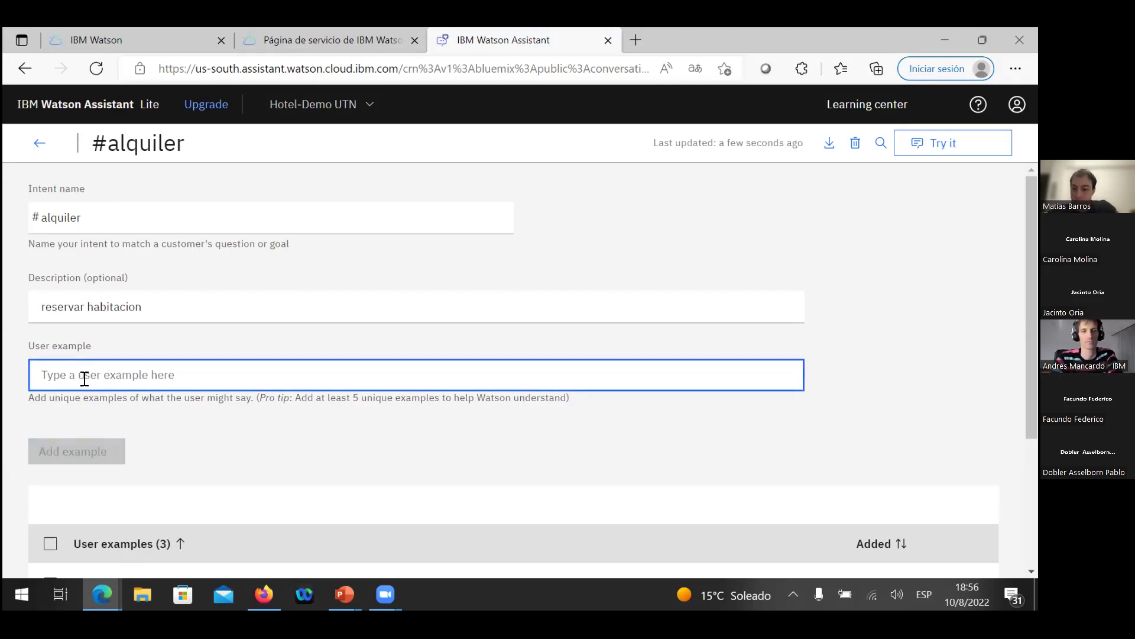
Step: Review the user examples listed for #alquiler, then return to the intents list
{"action": "type", "text": "q"}
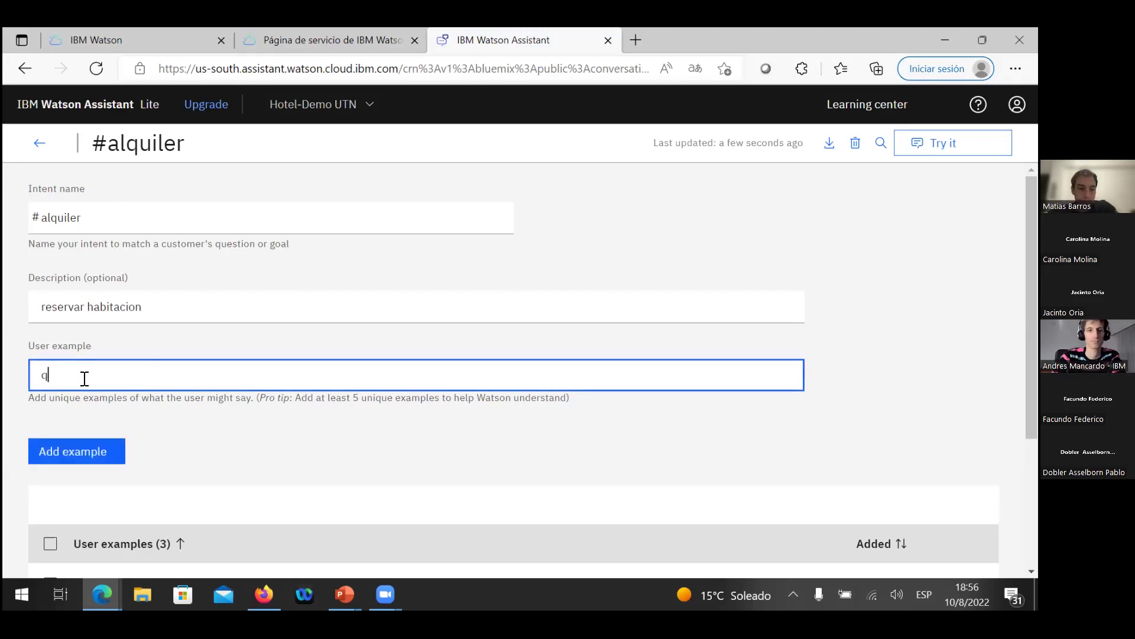
{"action": "key", "text": "BackSpace"}
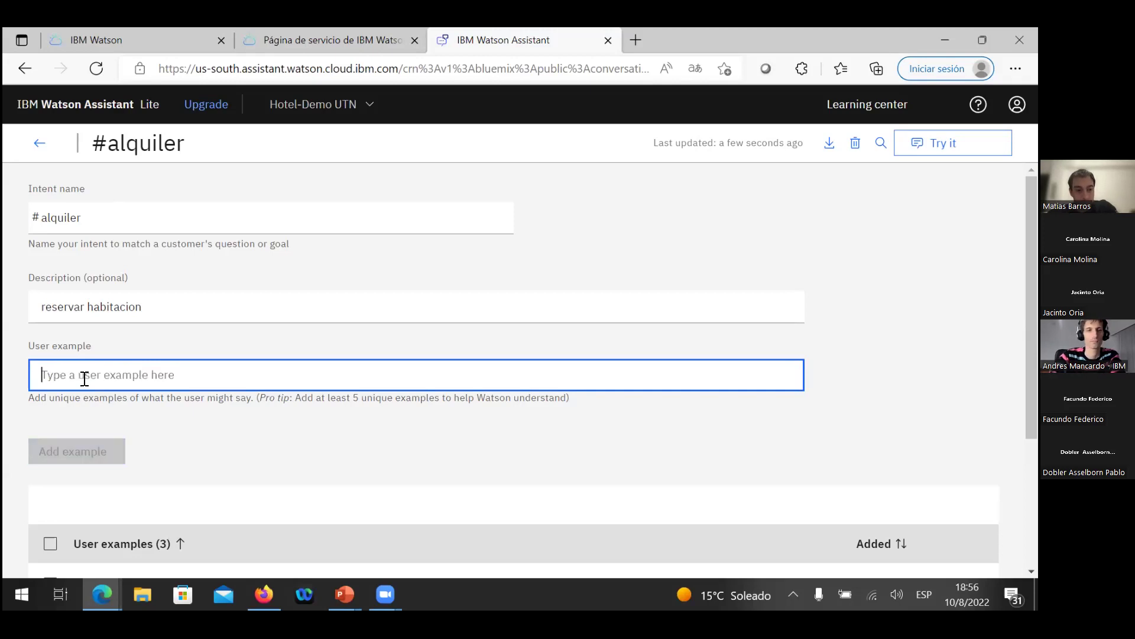
{"action": "scroll", "coordinate": [83, 377], "scroll_direction": "down", "scroll_amount": 2}
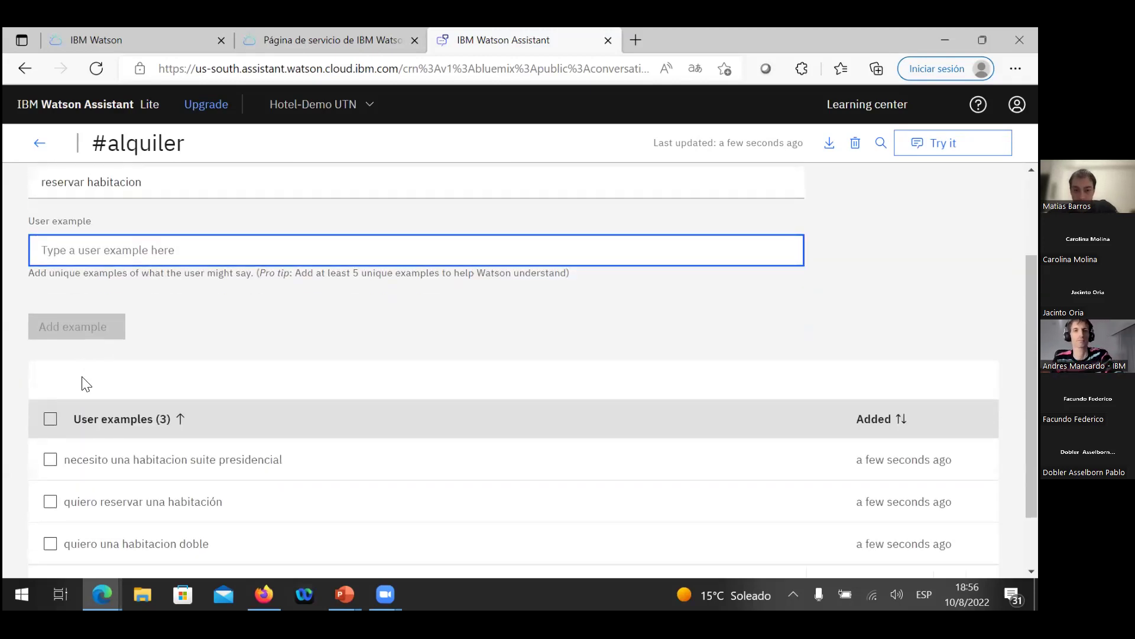
{"action": "scroll", "coordinate": [84, 377], "scroll_direction": "up", "scroll_amount": 1}
{"action": "scroll", "coordinate": [120, 363], "scroll_direction": "down", "scroll_amount": 2}
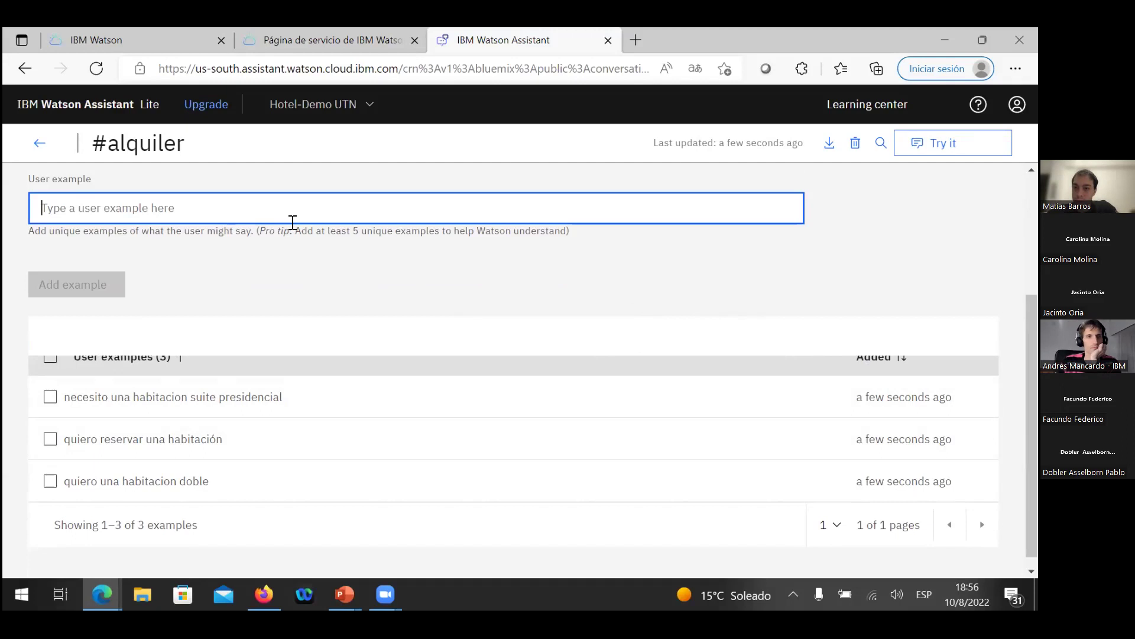
{"action": "left_click", "coordinate": [40, 146]}
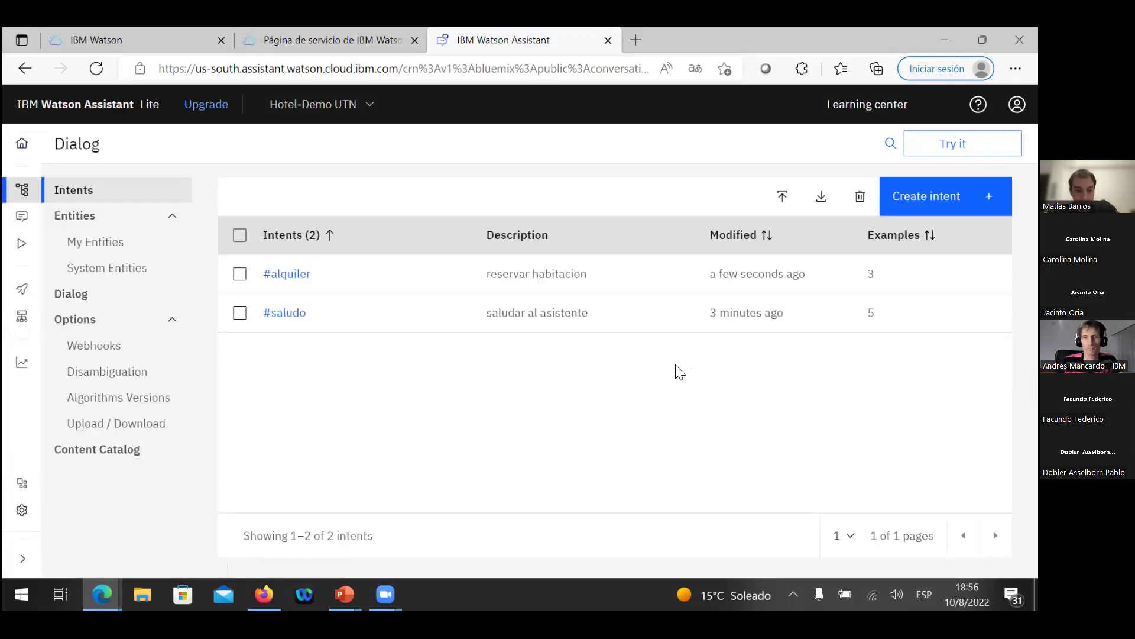
Step: Add the user example "me podes reservar una pieza" to the #alquiler intent and return to the intents list
{"action": "left_click", "coordinate": [291, 278]}
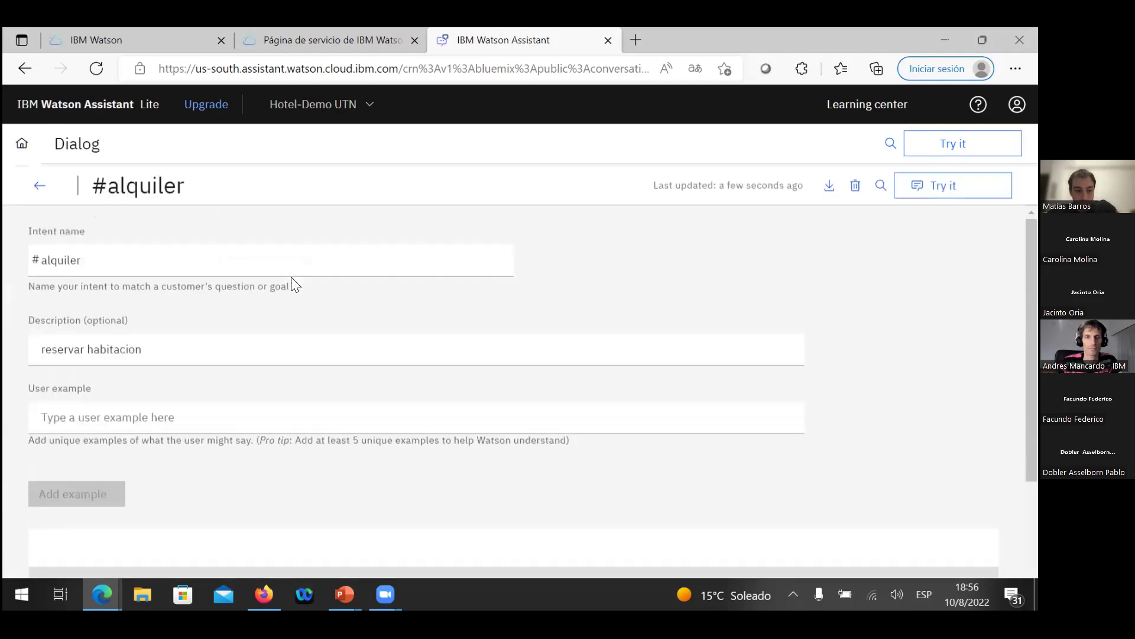
{"action": "scroll", "coordinate": [233, 398], "scroll_direction": "down", "scroll_amount": 3}
{"action": "scroll", "coordinate": [244, 382], "scroll_direction": "up", "scroll_amount": 1}
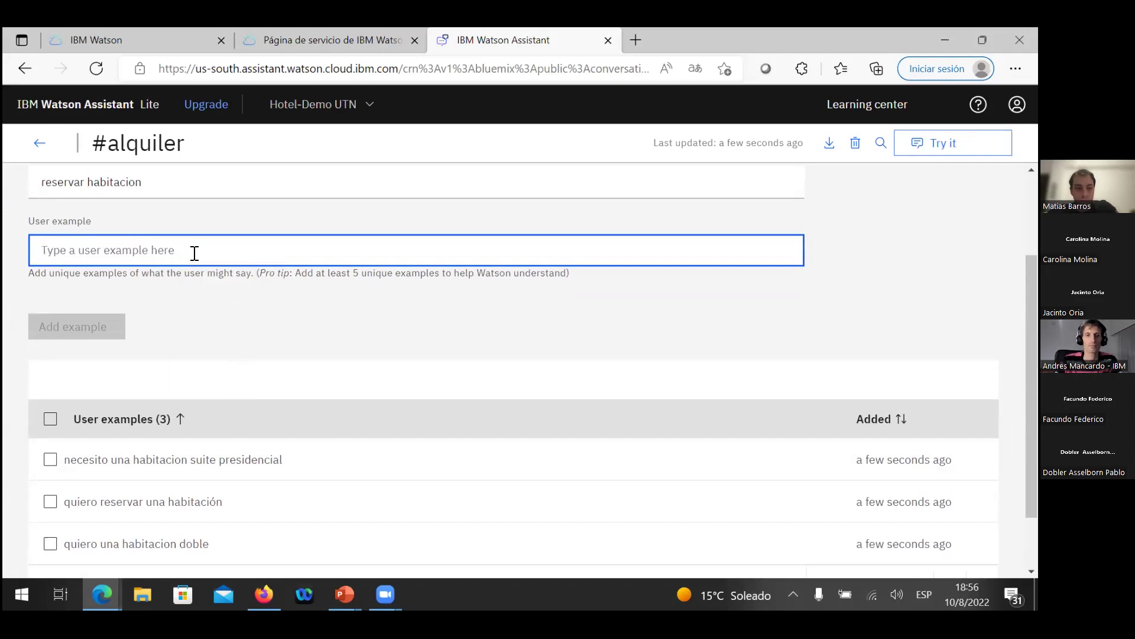
{"action": "type", "text": "me podes reservar una pieza"}
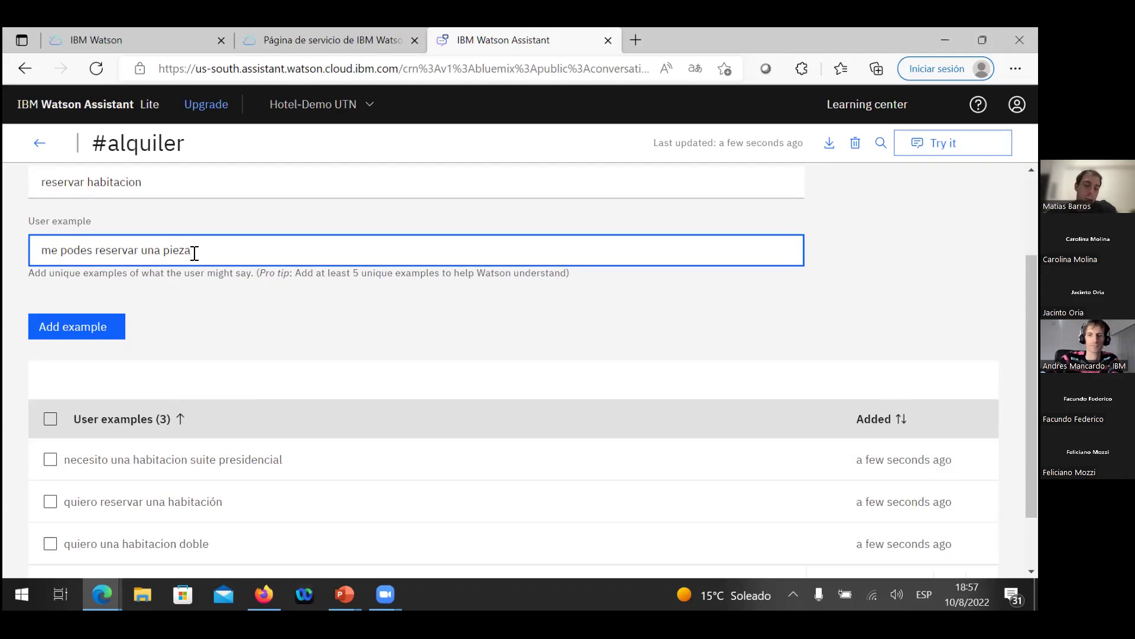
{"action": "key", "text": "Return"}
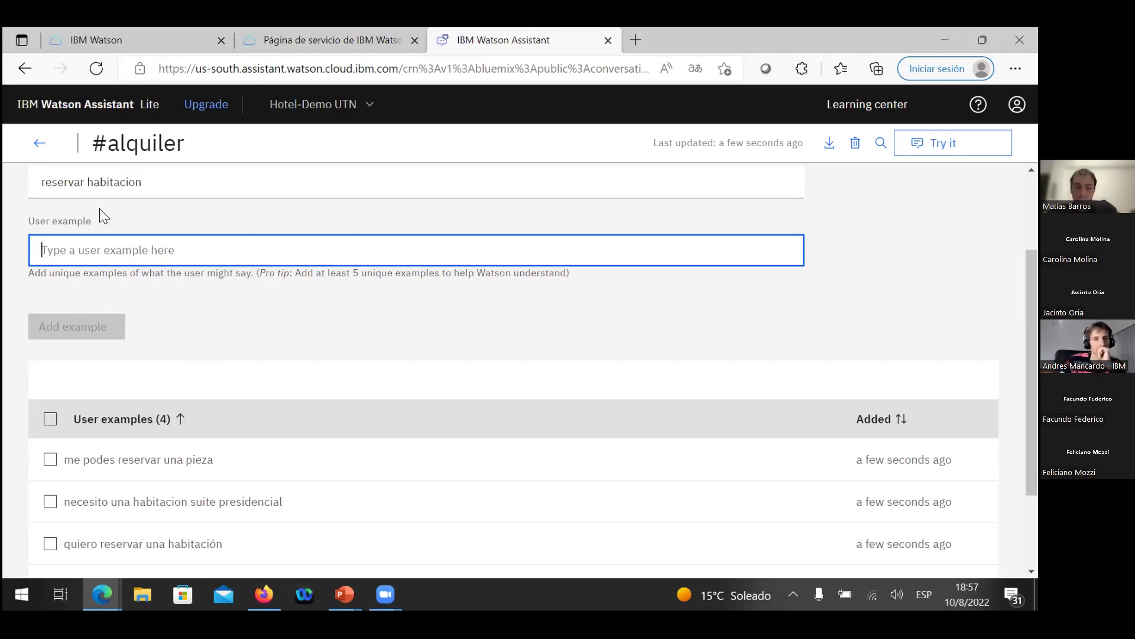
{"action": "left_click", "coordinate": [39, 144]}
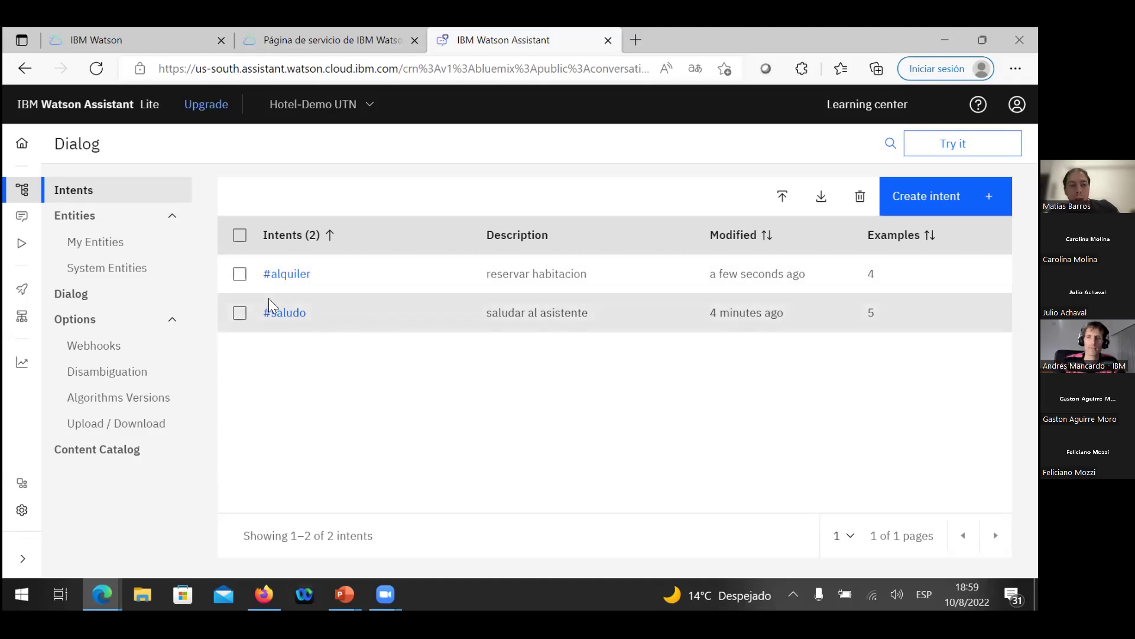
Step: Look at the #alquiler intent and the custom entities page, and return to the intents list
{"action": "left_click", "coordinate": [291, 274]}
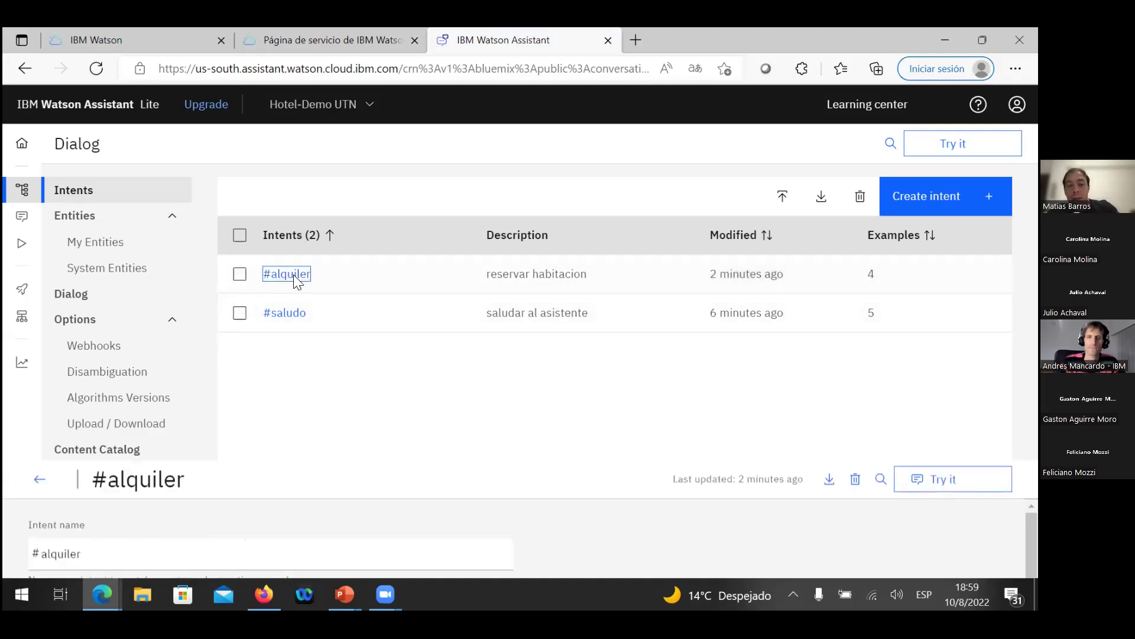
{"action": "left_click", "coordinate": [39, 142]}
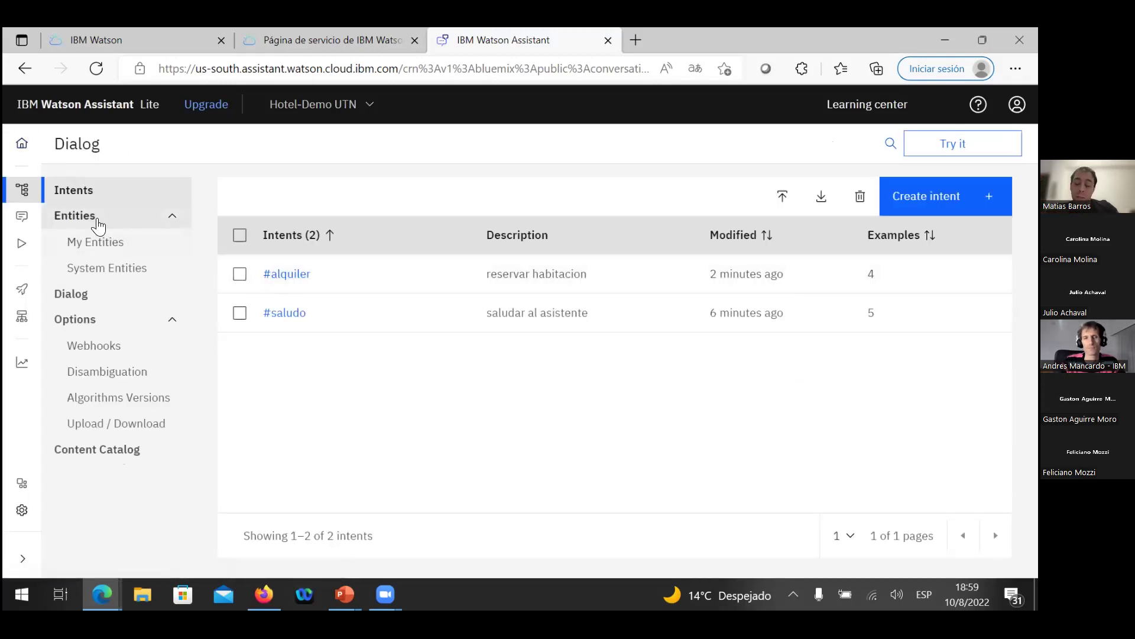
{"action": "left_click", "coordinate": [105, 243]}
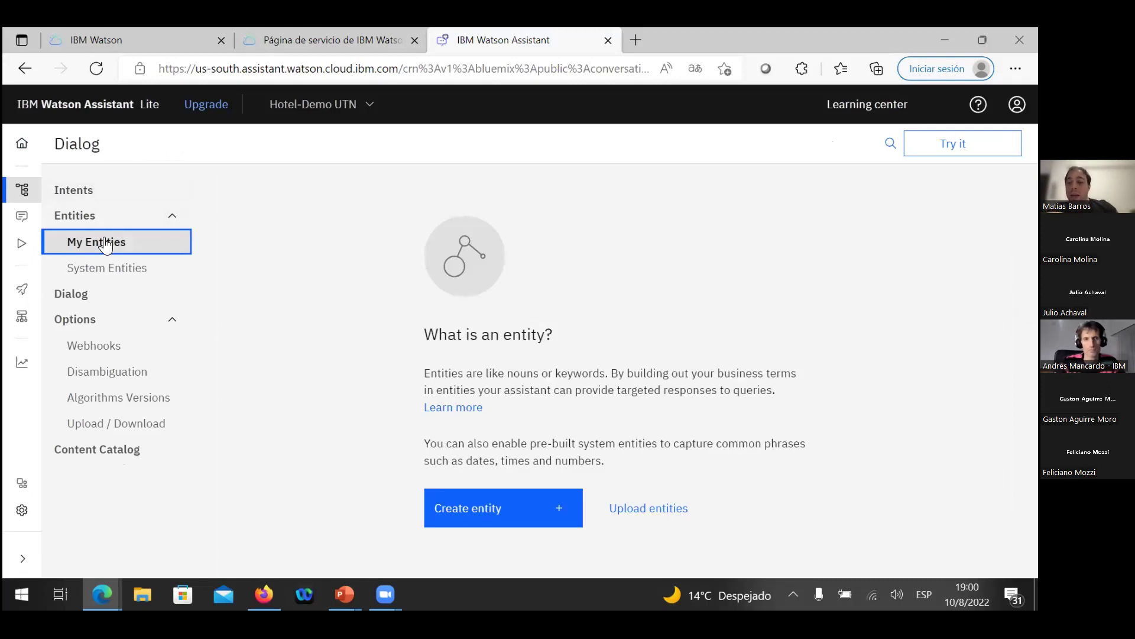
{"action": "left_click", "coordinate": [88, 201]}
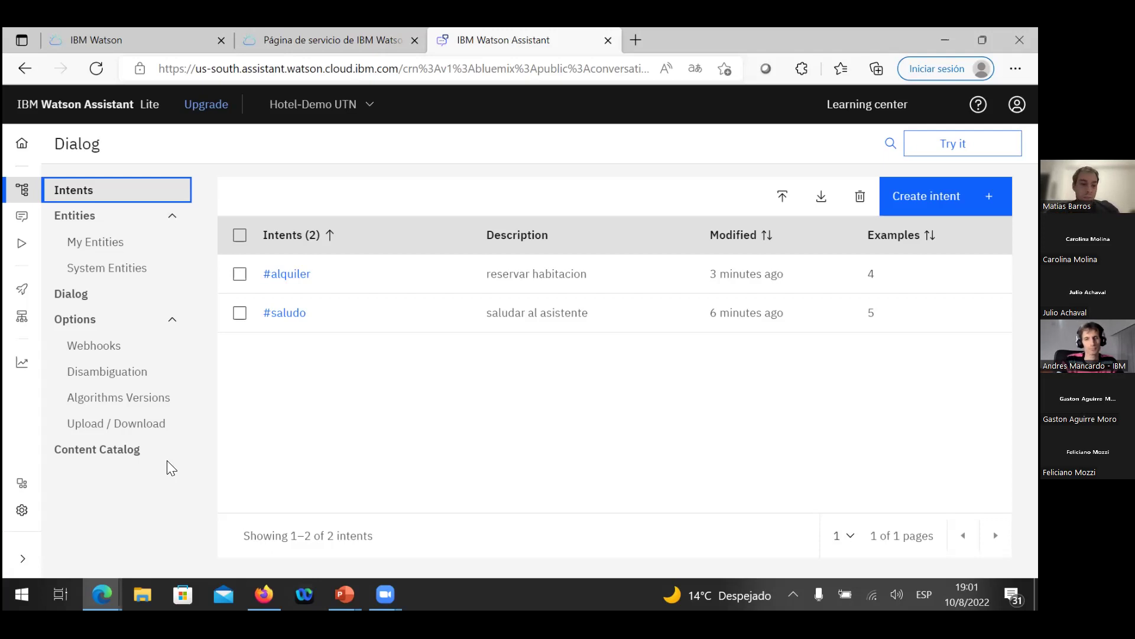
Step: Examine the prebuilt intents and their examples in the content catalog's Bancario category, and return to the category list
{"action": "mouse_move", "coordinate": [22, 289]}
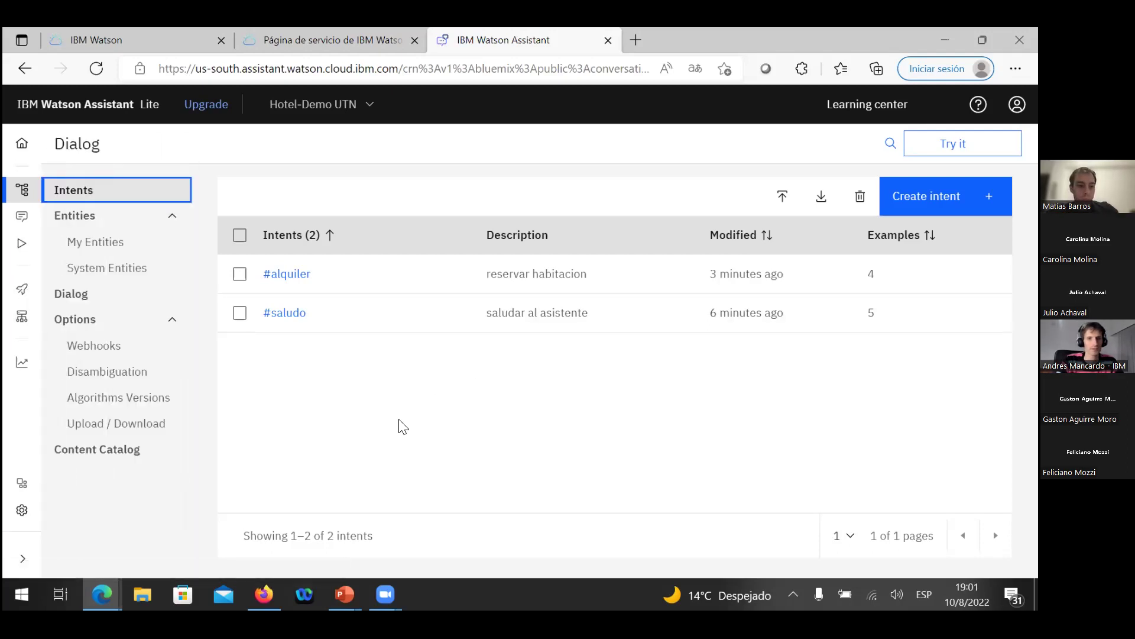
{"action": "left_click", "coordinate": [112, 454]}
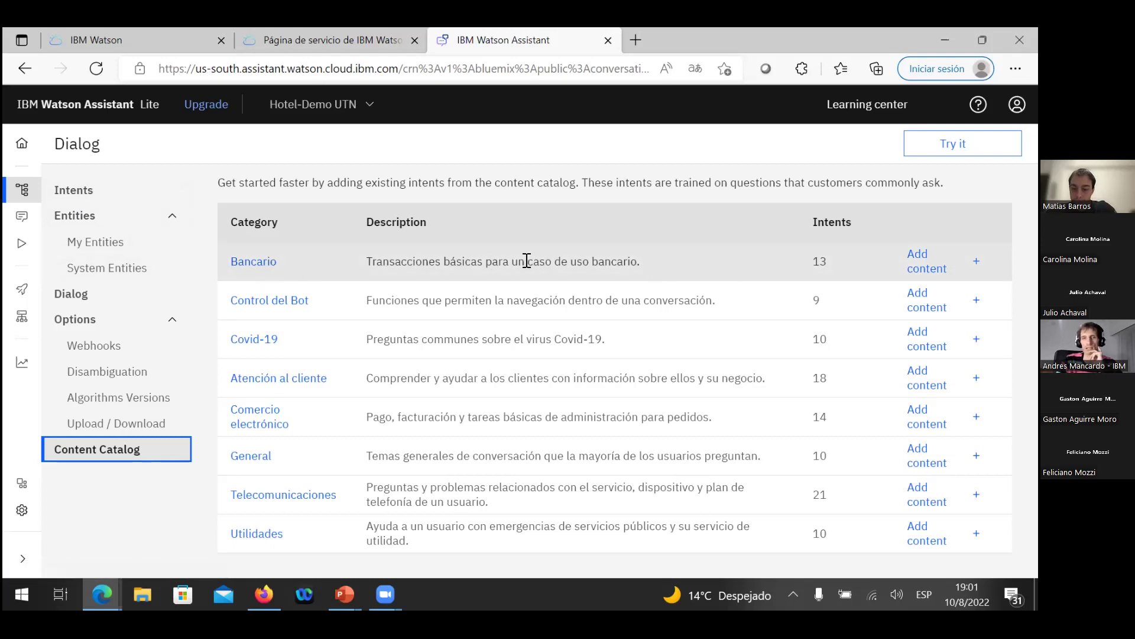
{"action": "left_click", "coordinate": [253, 264]}
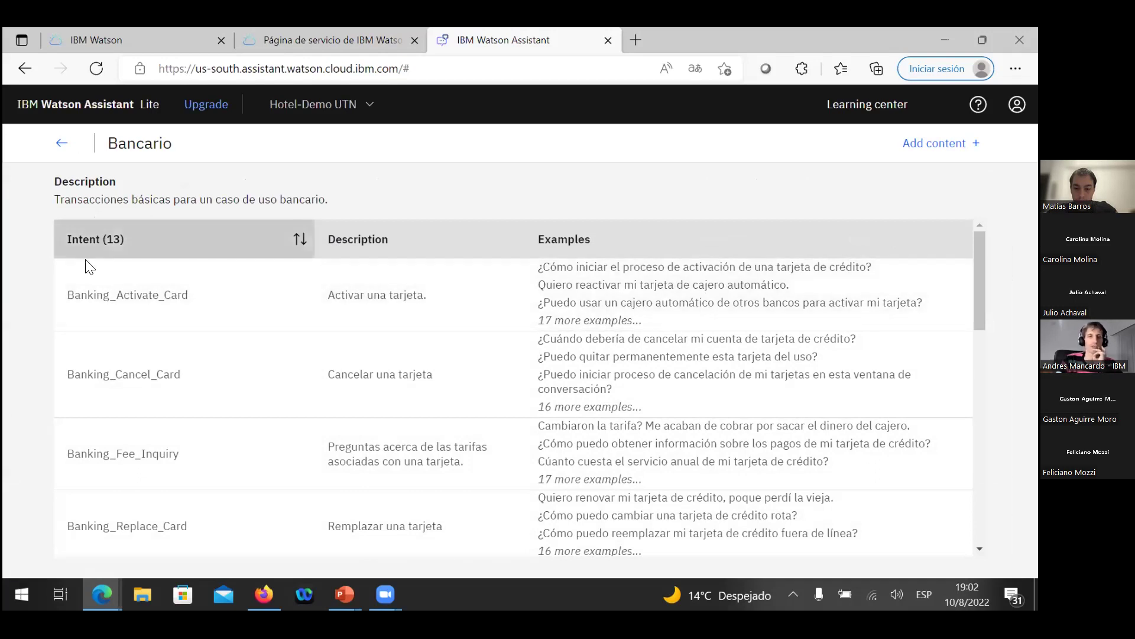
{"action": "scroll", "coordinate": [190, 414], "scroll_direction": "down", "scroll_amount": 2}
{"action": "scroll", "coordinate": [190, 419], "scroll_direction": "down", "scroll_amount": 8}
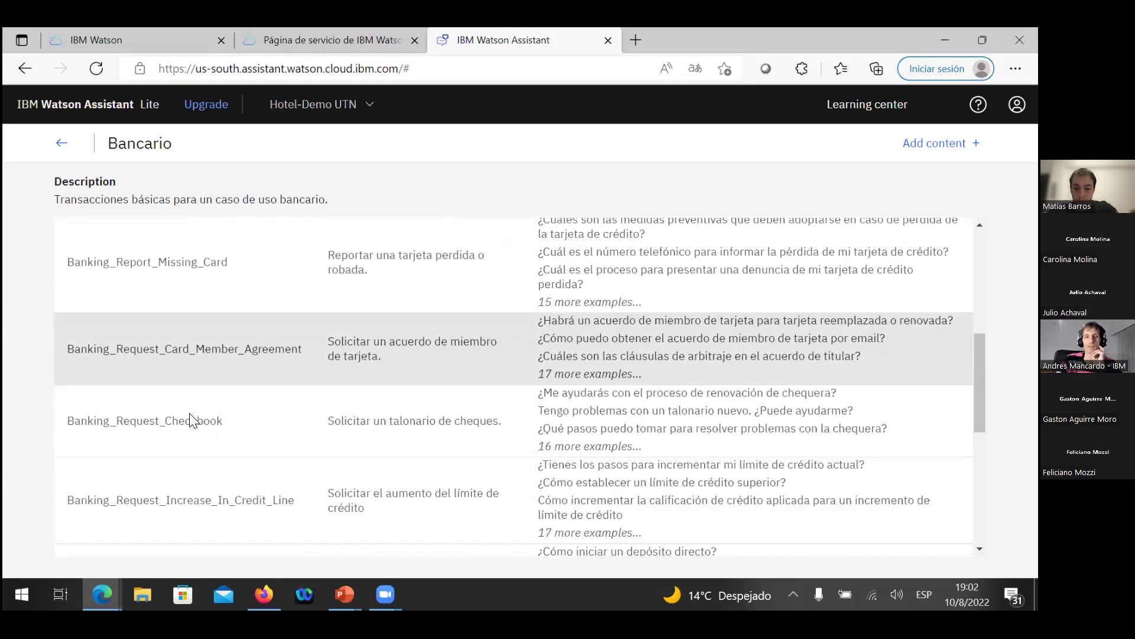
{"action": "scroll", "coordinate": [207, 455], "scroll_direction": "down", "scroll_amount": 2}
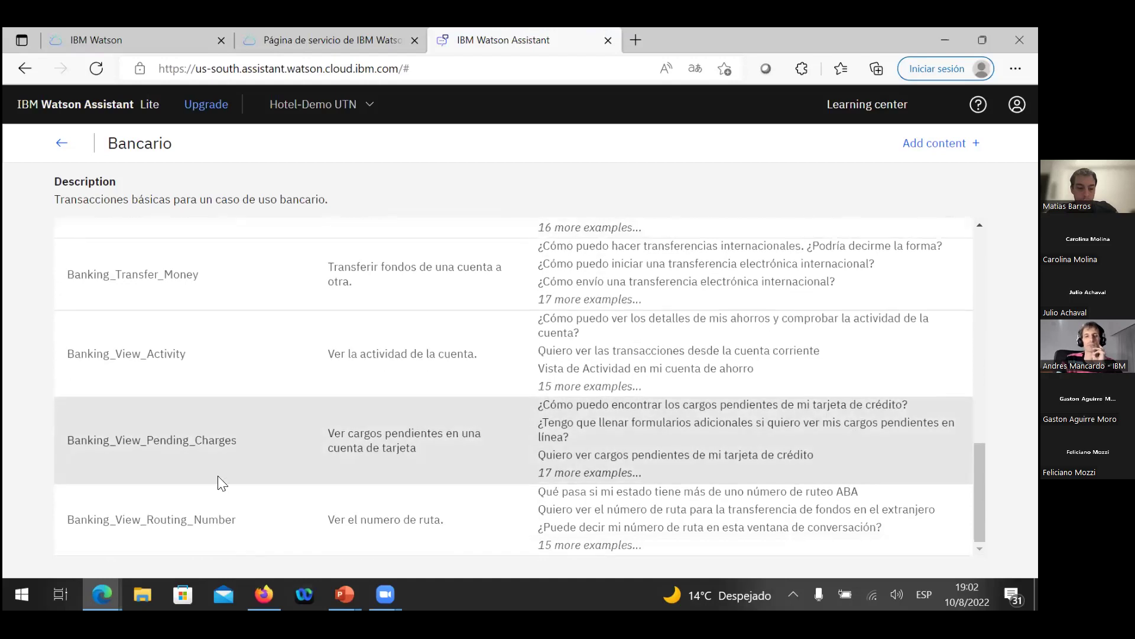
{"action": "scroll", "coordinate": [228, 448], "scroll_direction": "up", "scroll_amount": 4}
{"action": "scroll", "coordinate": [229, 423], "scroll_direction": "up", "scroll_amount": 4}
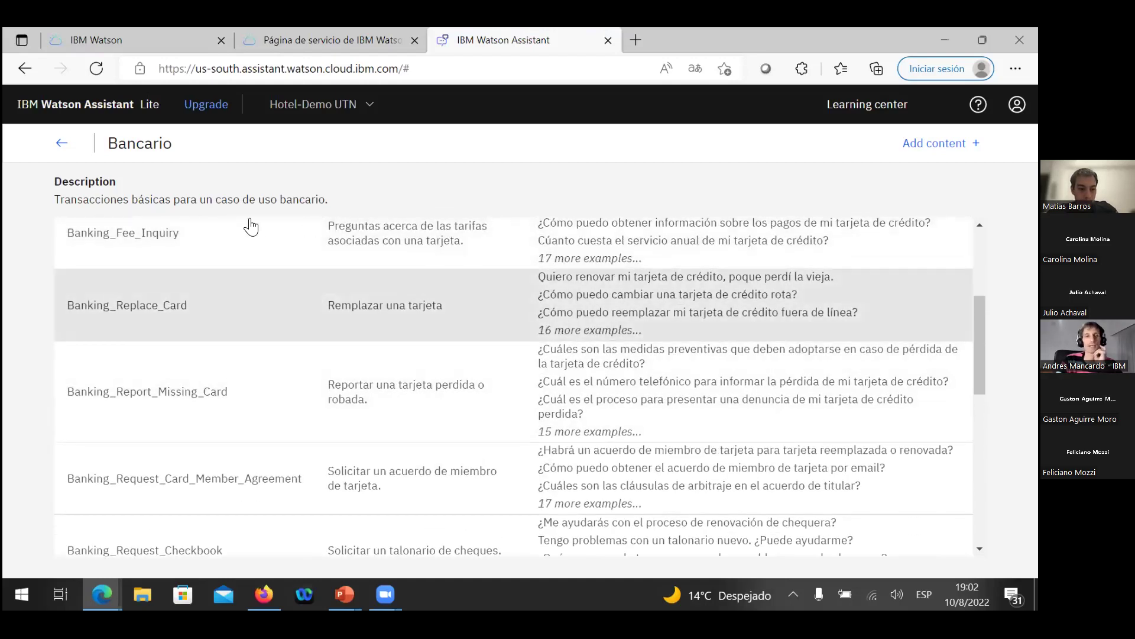
{"action": "scroll", "coordinate": [142, 446], "scroll_direction": "up", "scroll_amount": 3}
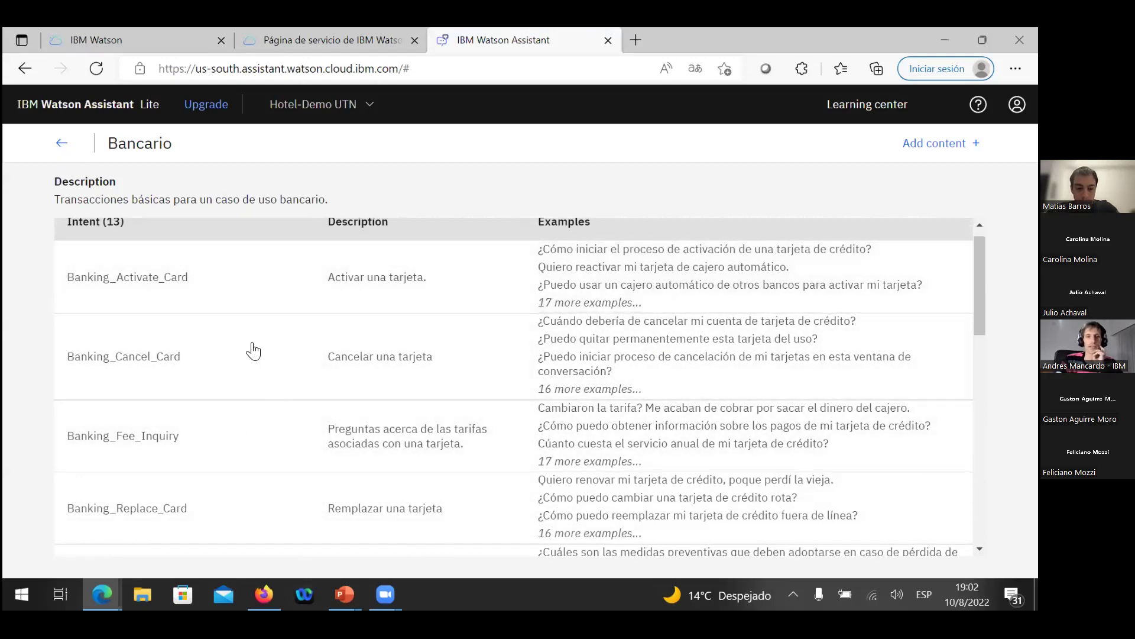
{"action": "left_click", "coordinate": [61, 143]}
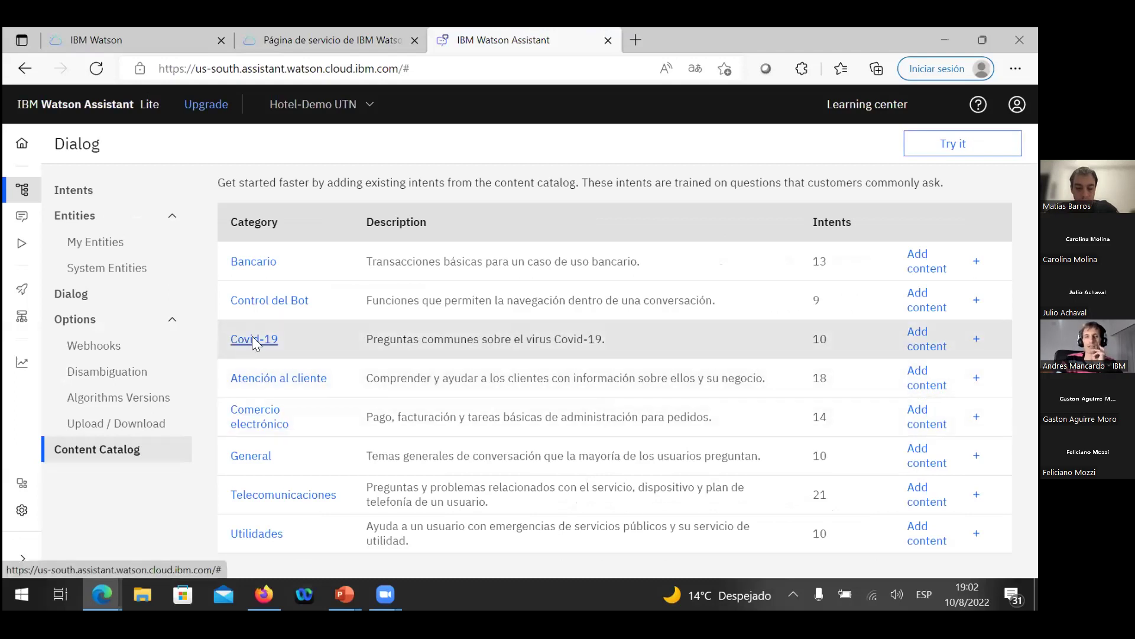
Step: Look at the Covid-19 category's prebuilt intents in the content catalog and go back to the assistant's own intents
{"action": "left_click", "coordinate": [245, 339]}
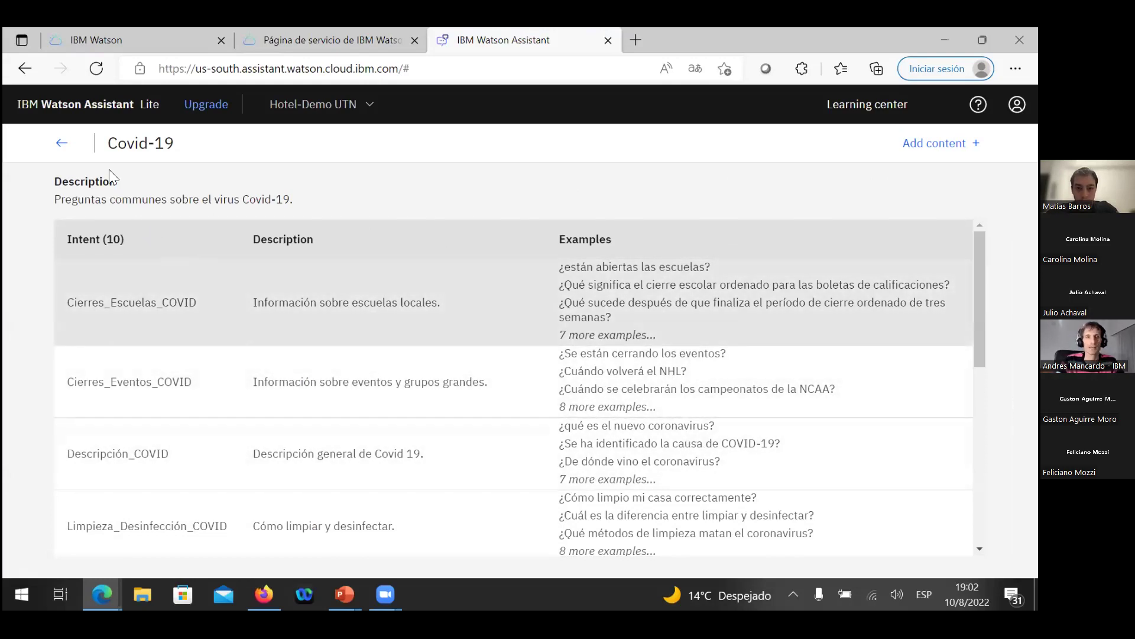
{"action": "left_click", "coordinate": [59, 149]}
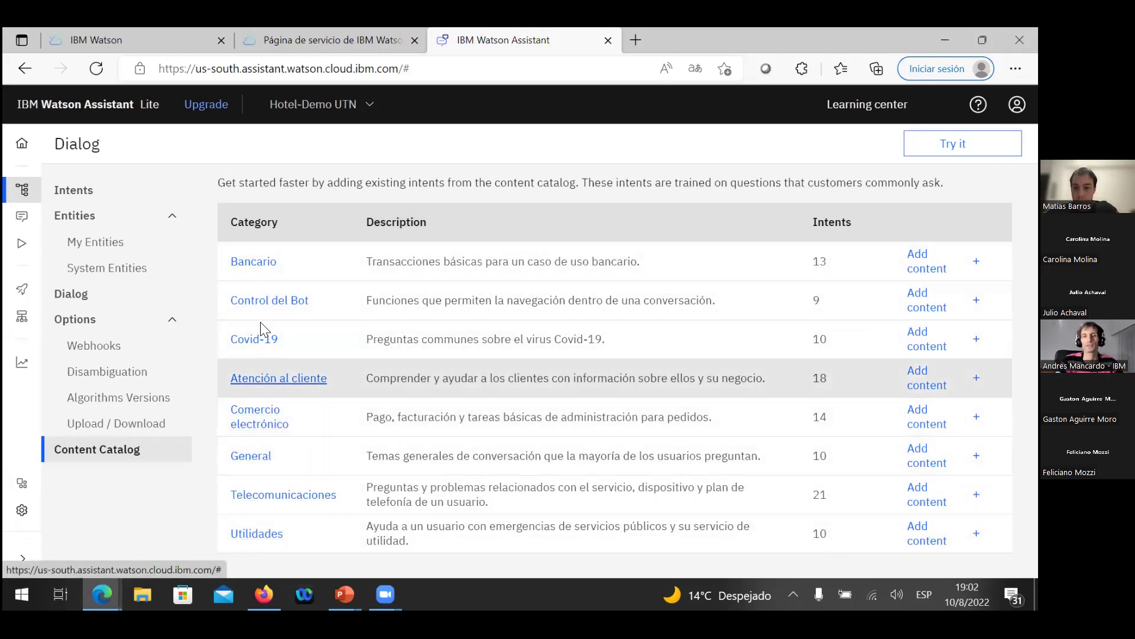
{"action": "left_click", "coordinate": [83, 199]}
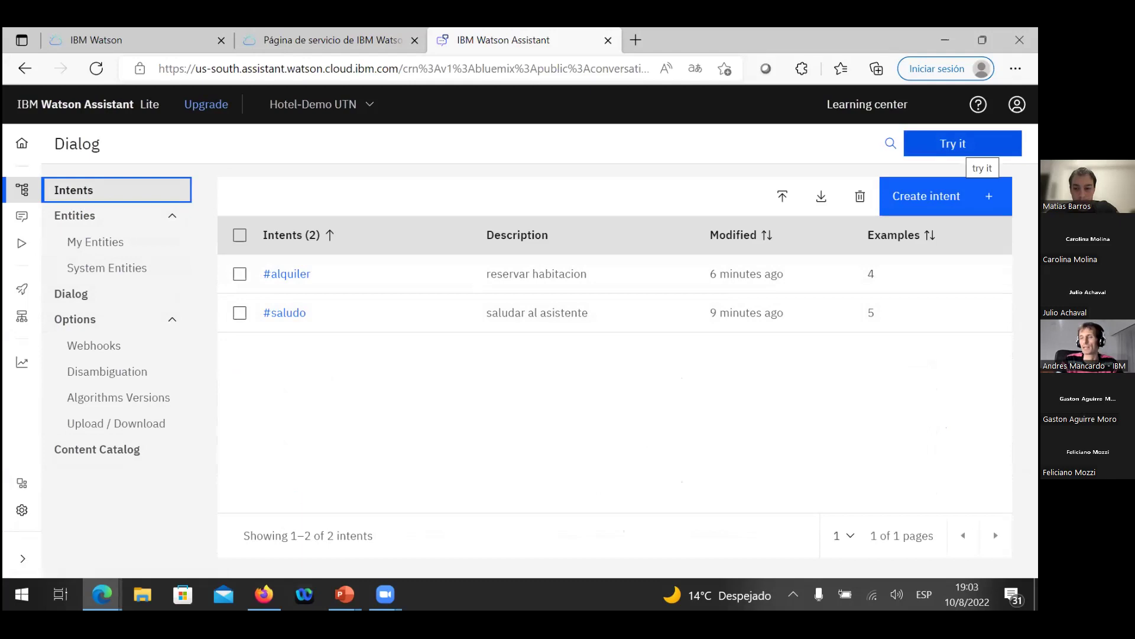
Step: Open the assistant's test chat and close it again
{"action": "left_click", "coordinate": [953, 145]}
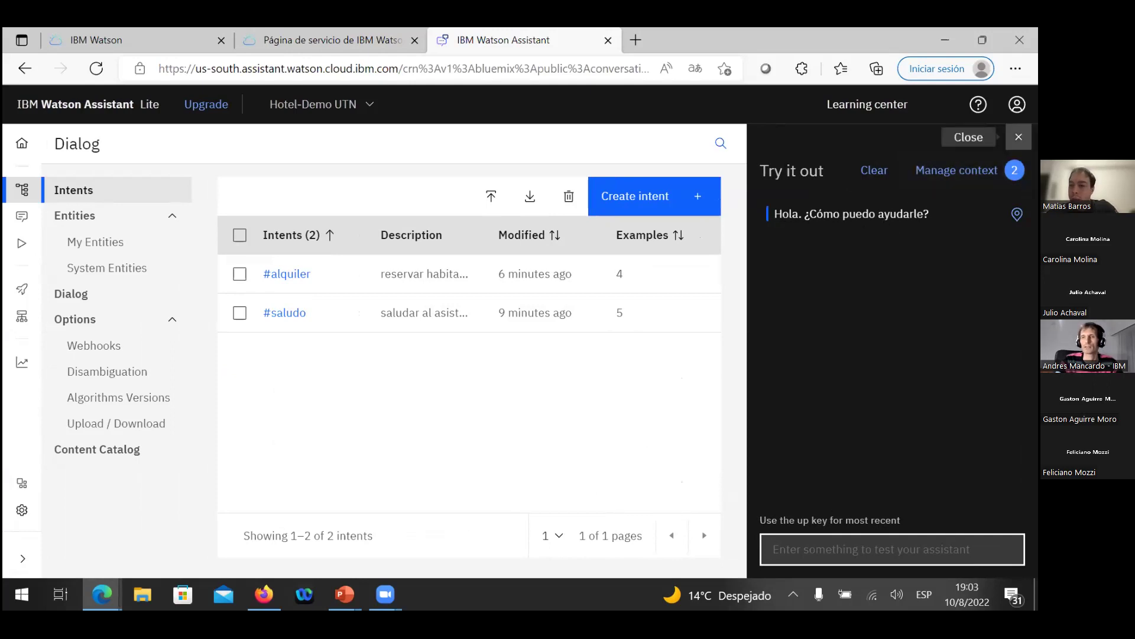
{"action": "left_click", "coordinate": [1018, 136]}
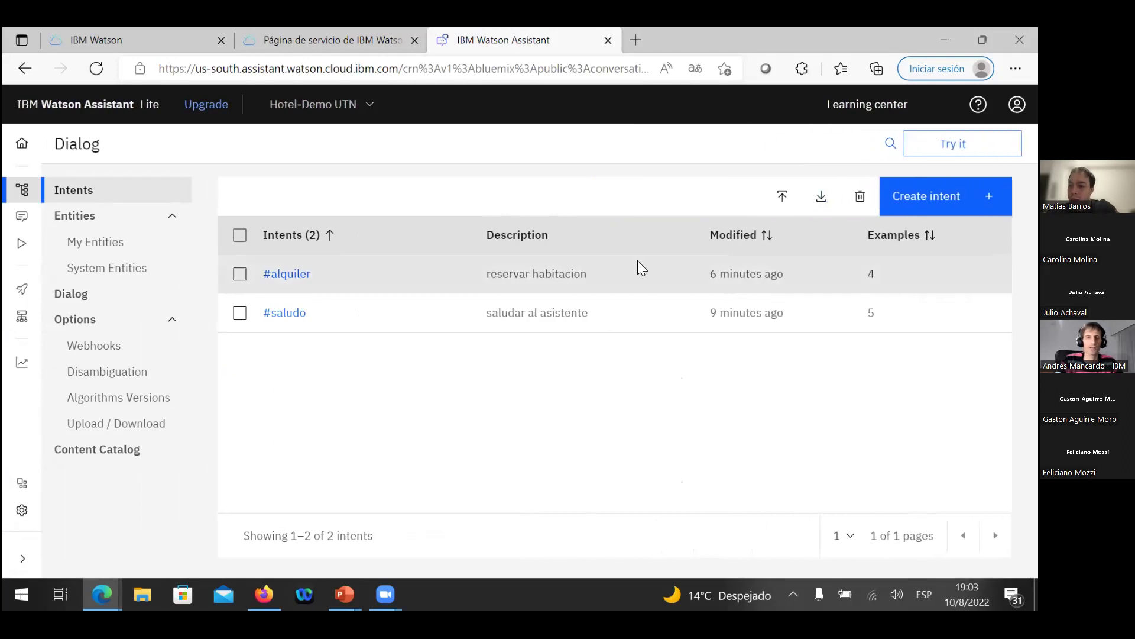
Step: Rename the #alquiler intent to #alquile
{"action": "left_click", "coordinate": [289, 275]}
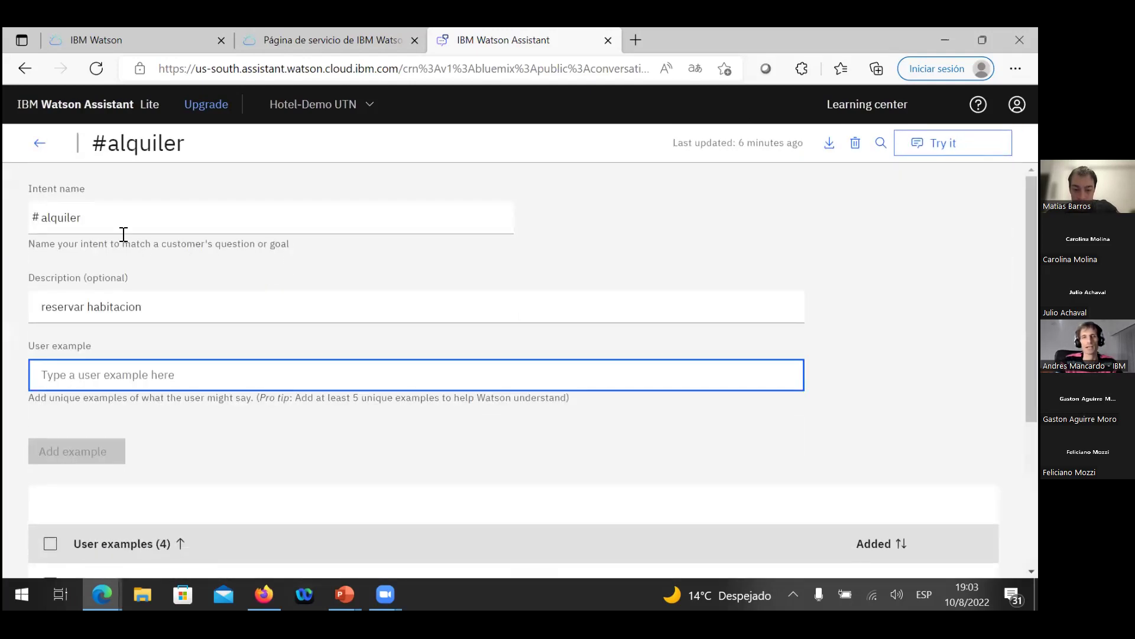
{"action": "left_click", "coordinate": [94, 217]}
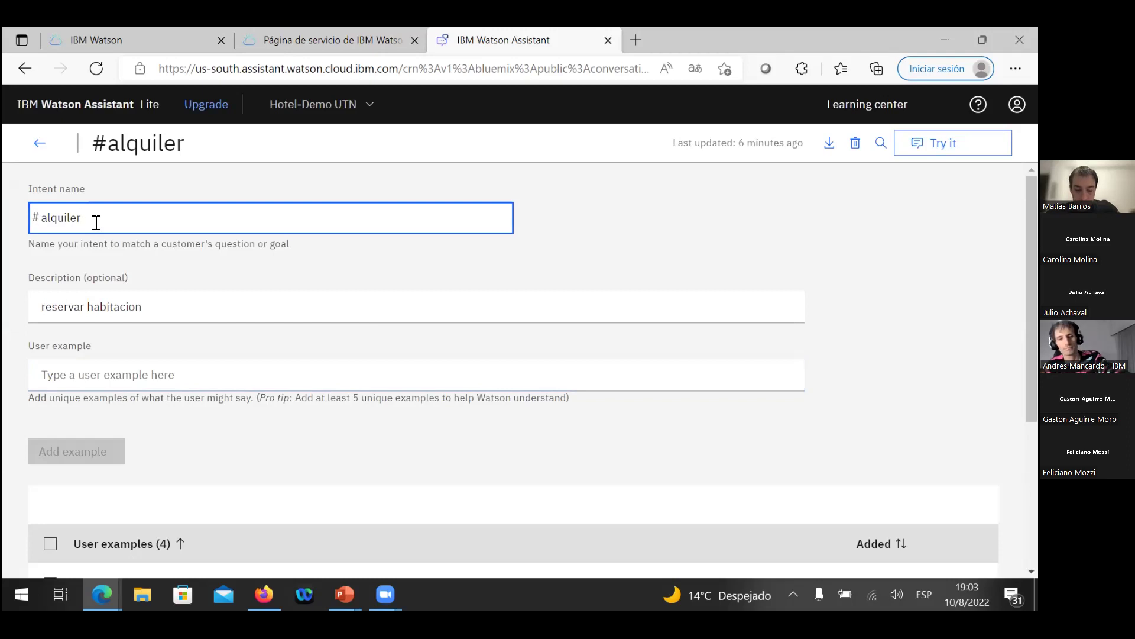
{"action": "key", "text": "BackSpace"}
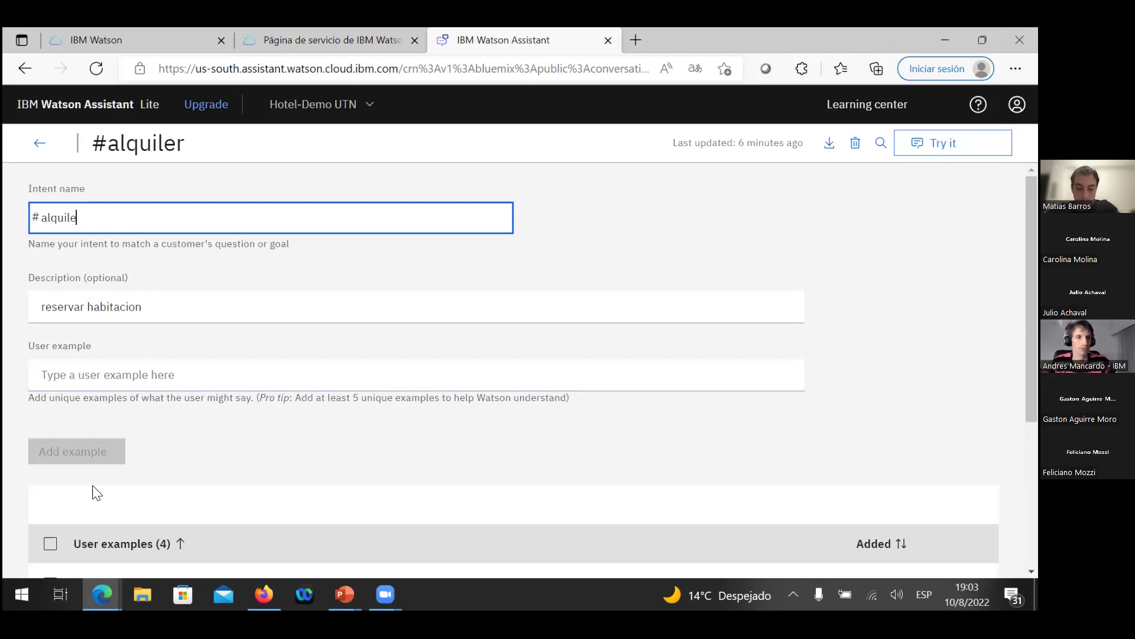
{"action": "scroll", "coordinate": [150, 476], "scroll_direction": "down", "scroll_amount": 2}
{"action": "scroll", "coordinate": [150, 477], "scroll_direction": "down", "scroll_amount": 1}
{"action": "scroll", "coordinate": [80, 352], "scroll_direction": "up", "scroll_amount": 3}
Step: Enter "quiero reservar una habitacion simple" as a new user example for the #alquile intent
{"action": "left_click", "coordinate": [71, 374]}
{"action": "scroll", "coordinate": [122, 406], "scroll_direction": "down", "scroll_amount": 3}
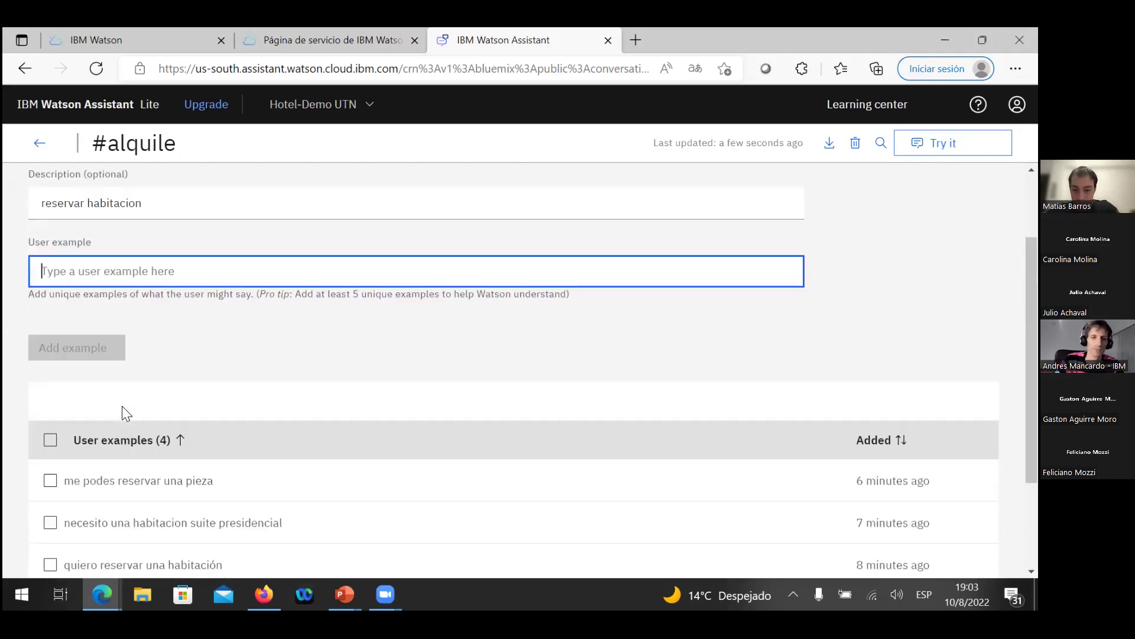
{"action": "scroll", "coordinate": [266, 462], "scroll_direction": "up", "scroll_amount": 1}
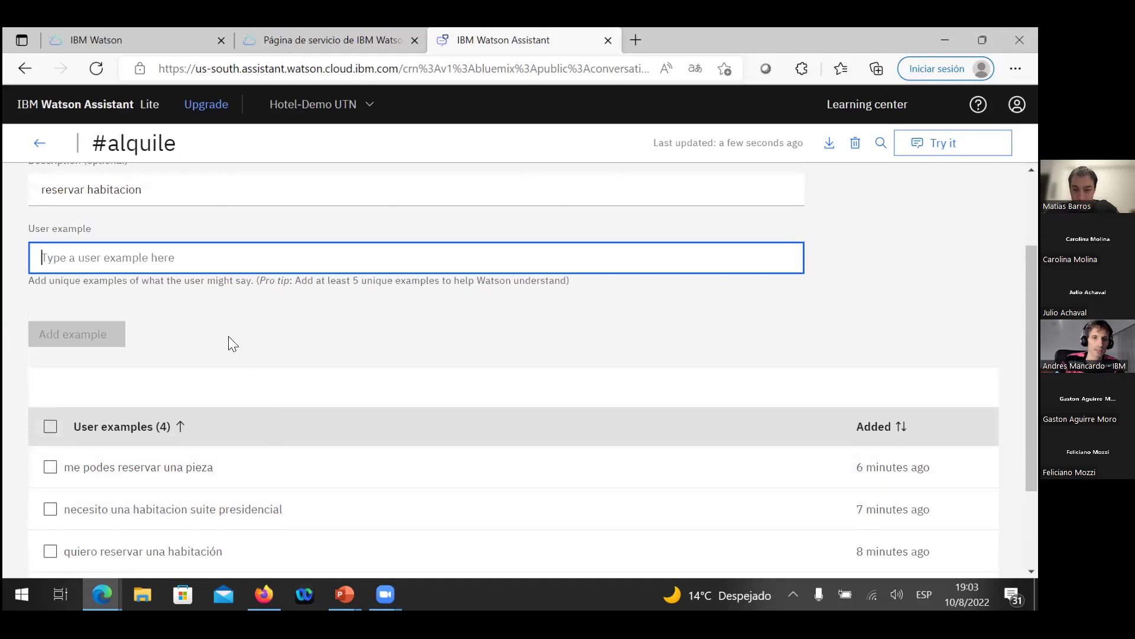
{"action": "type", "text": "quier"}
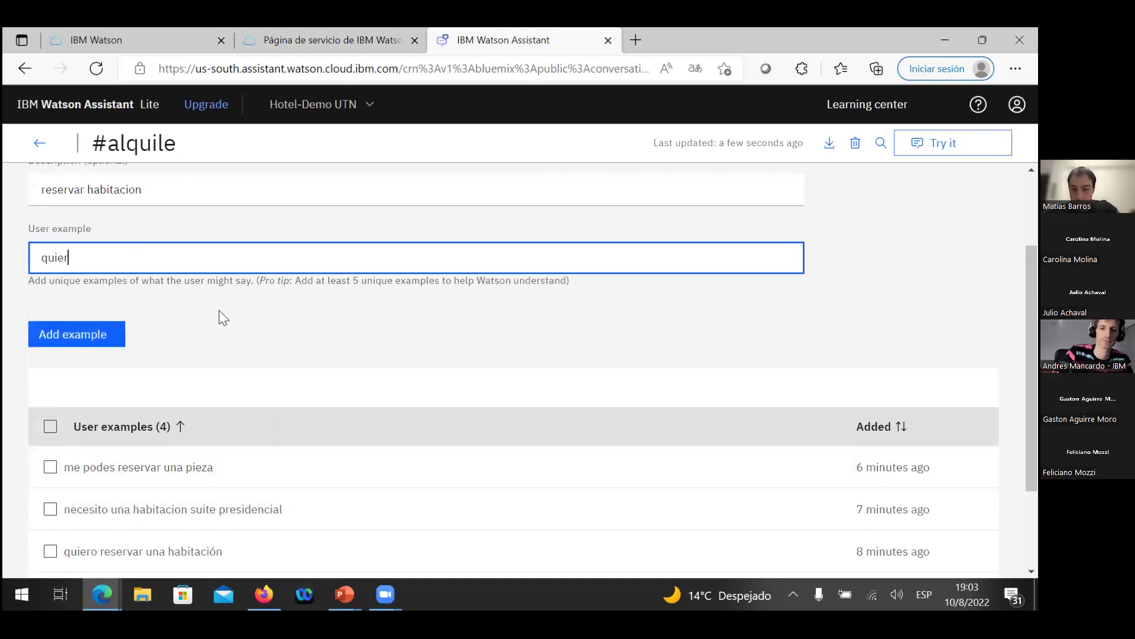
{"action": "type", "text": "o "}
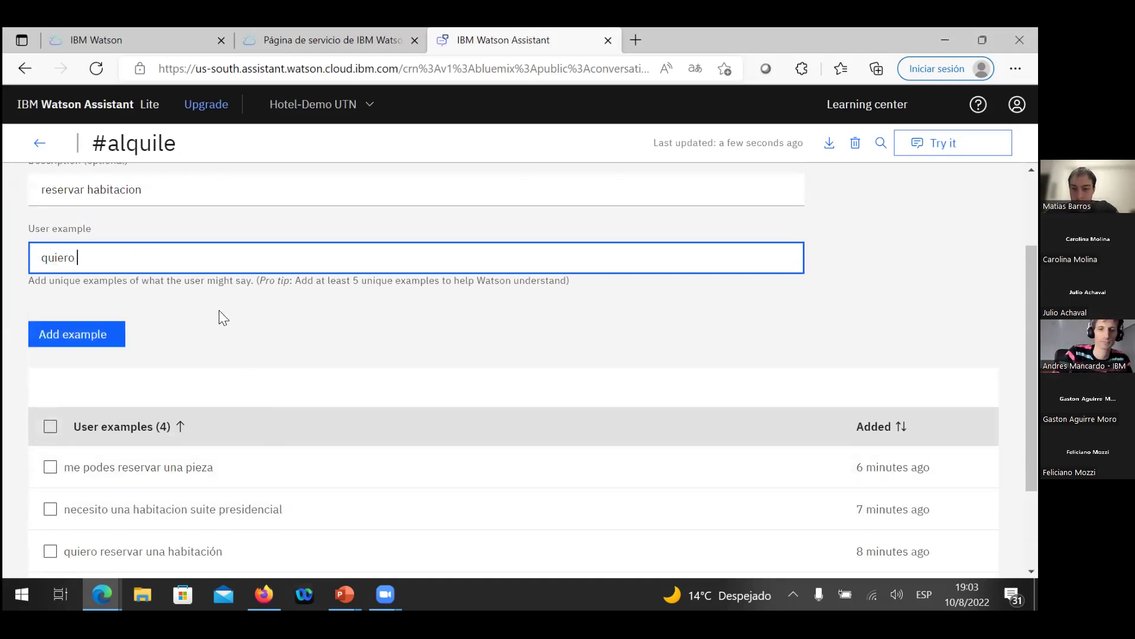
{"action": "type", "text": "reservar una"}
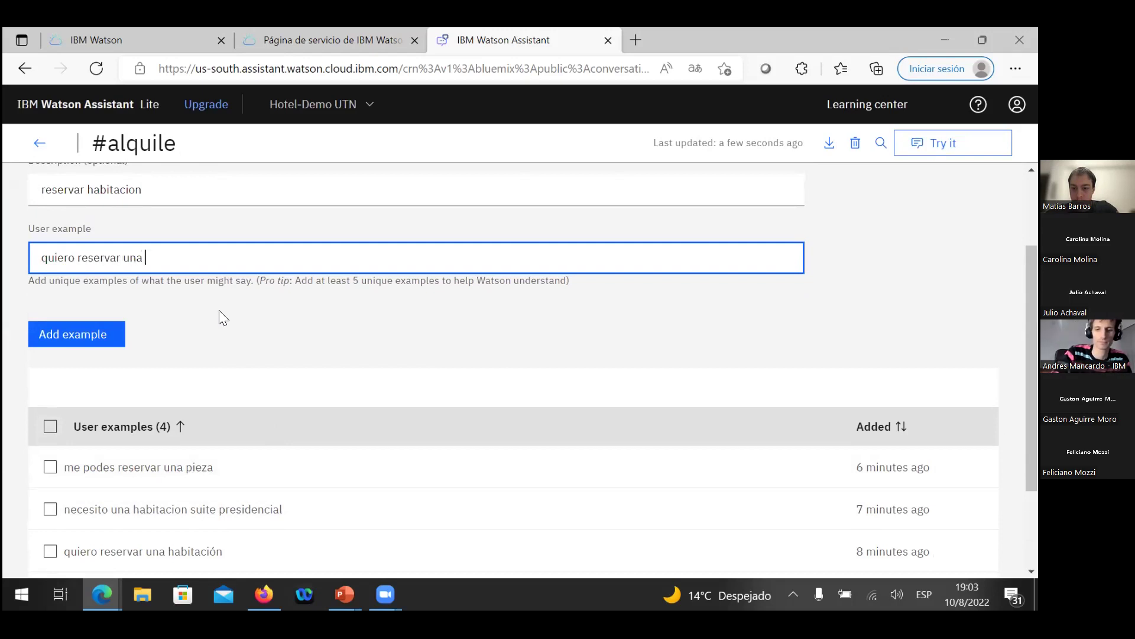
{"action": "type", "text": " habitac"}
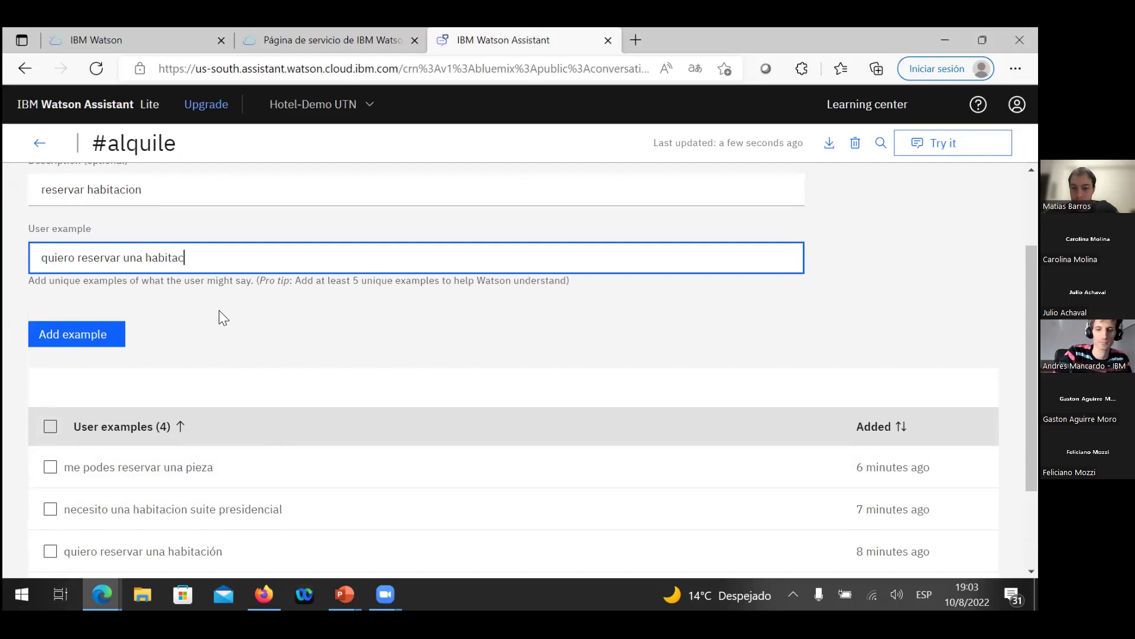
{"action": "type", "text": "ion doble"}
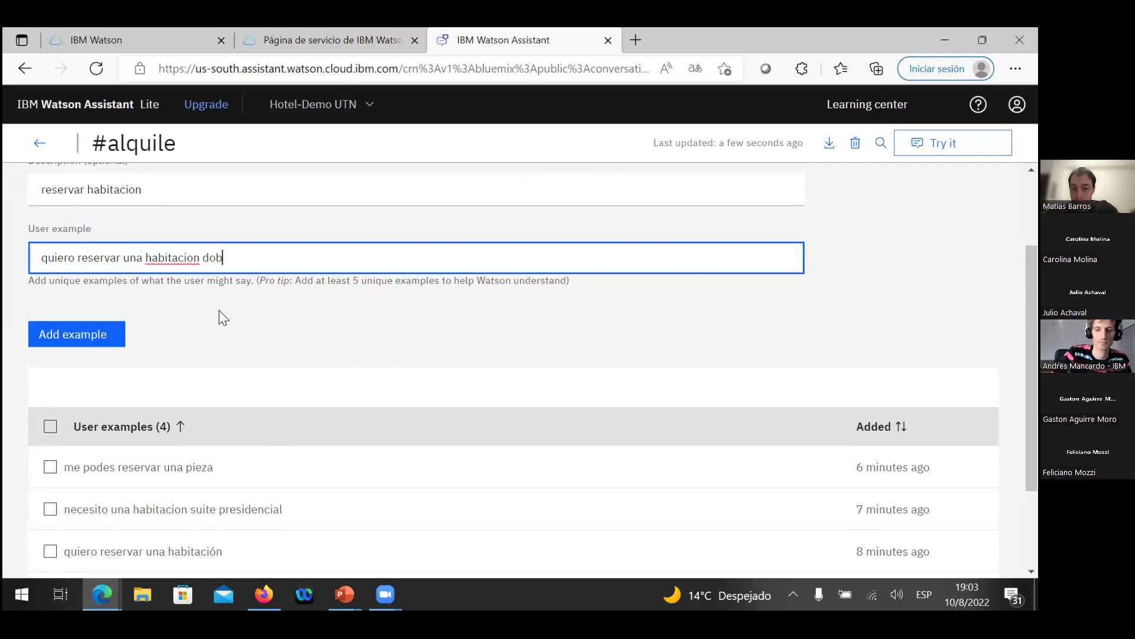
{"action": "key", "text": "BackSpace"}
{"action": "key", "text": "BackSpace"}
{"action": "key", "text": "BackSpace"}
{"action": "key", "text": "BackSpace"}
{"action": "key", "text": "BackSpace"}
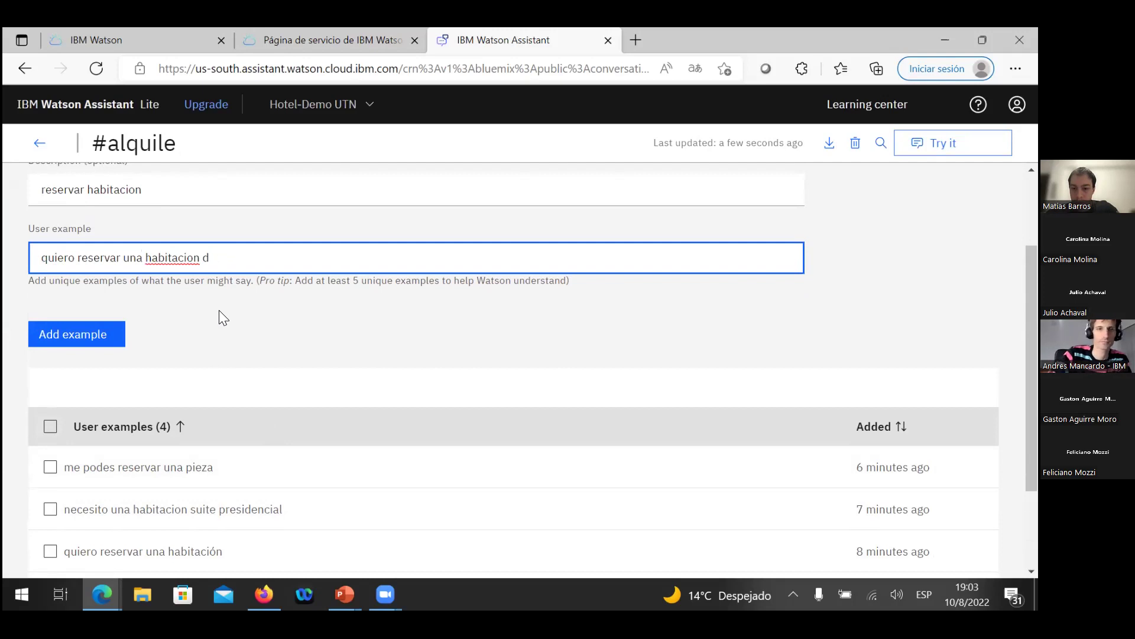
{"action": "type", "text": "simple"}
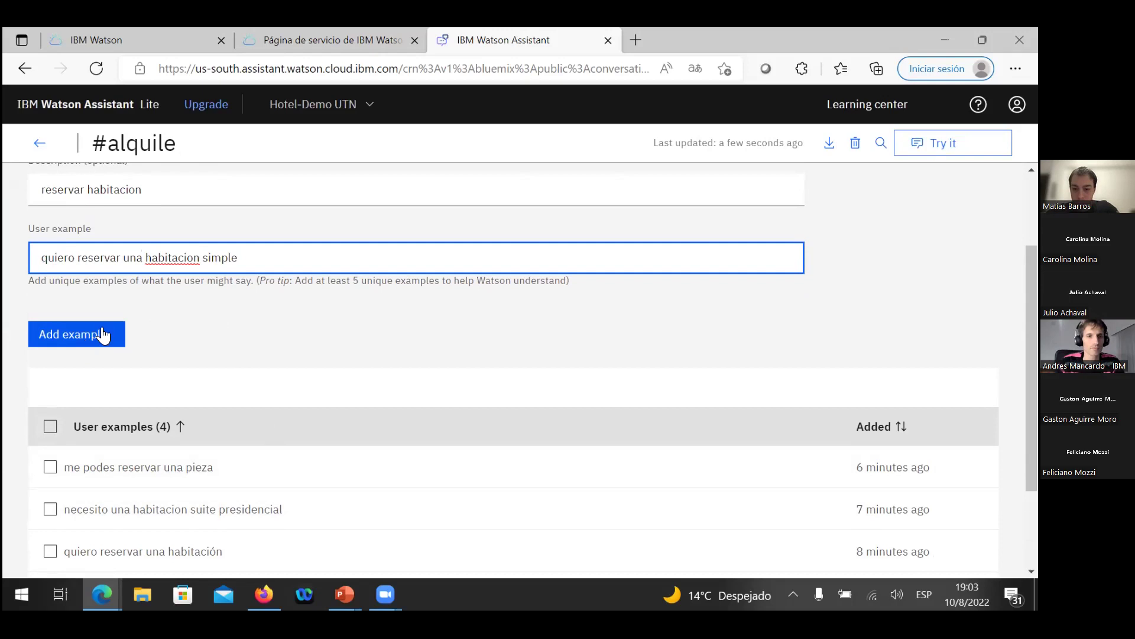
Step: Correct "habitacion" to "habitación" using the spelling suggestion and add the example to the intent
{"action": "right_click", "coordinate": [185, 254]}
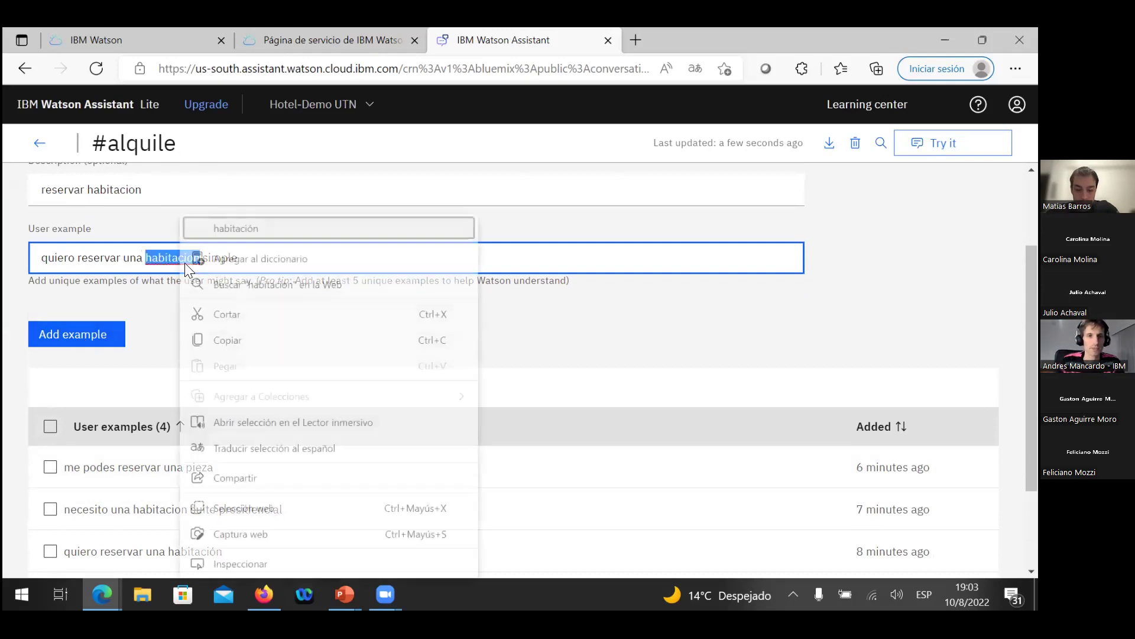
{"action": "left_click", "coordinate": [236, 230]}
{"action": "left_click", "coordinate": [65, 338]}
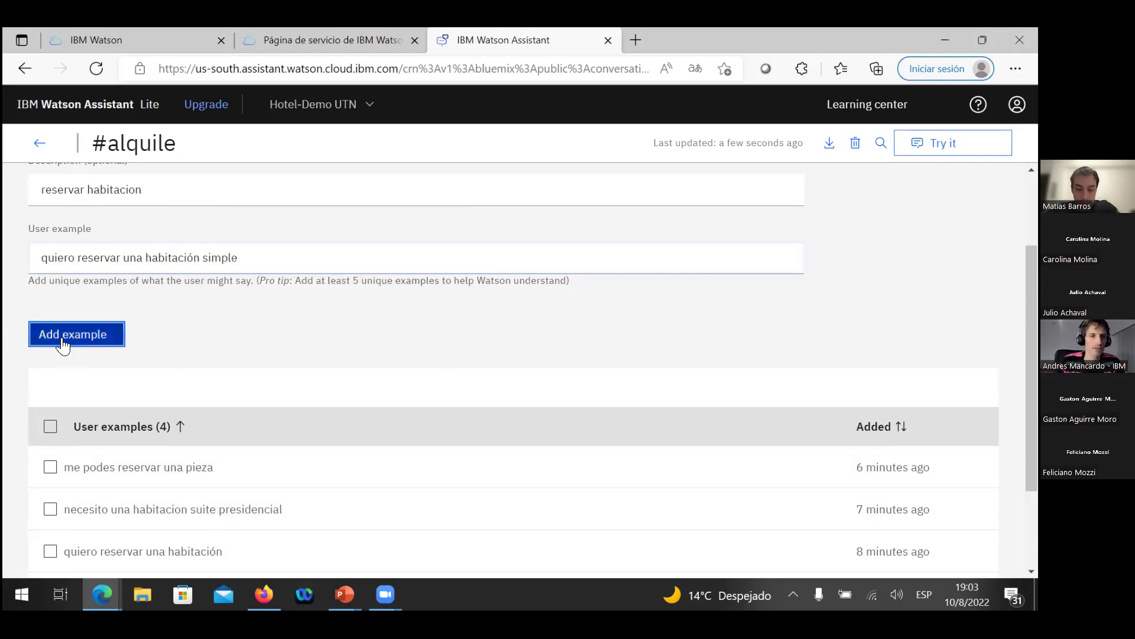
{"action": "scroll", "coordinate": [223, 431], "scroll_direction": "down", "scroll_amount": 1}
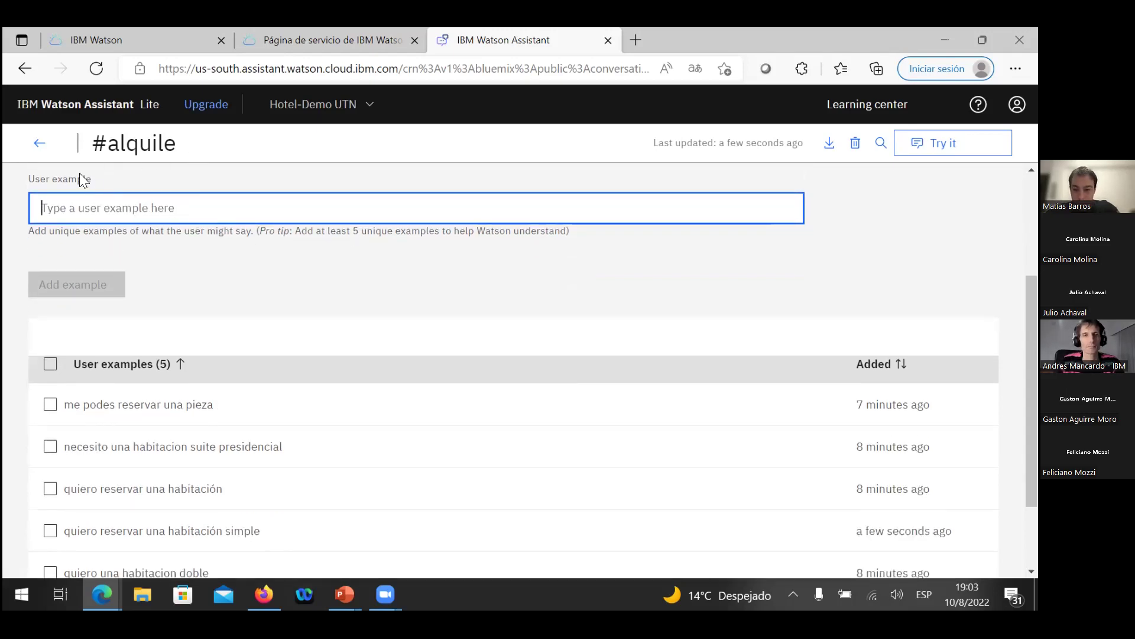
Step: Reopen the #alquile intent from the intent list, rename it #alquiler, and return to the list
{"action": "left_click", "coordinate": [40, 142]}
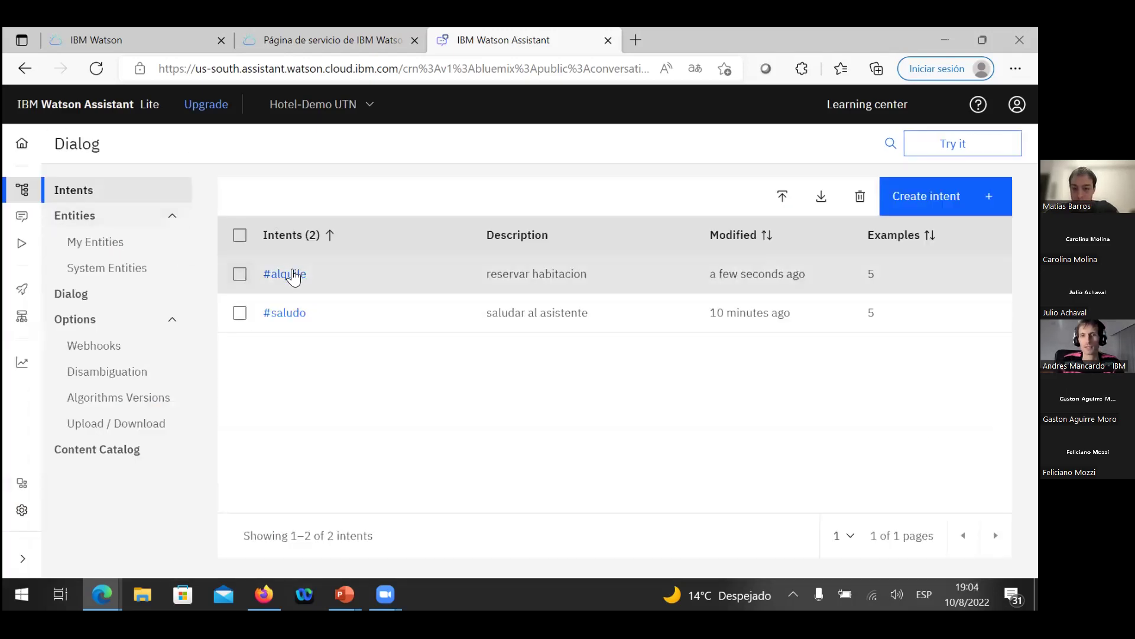
{"action": "left_click", "coordinate": [296, 274]}
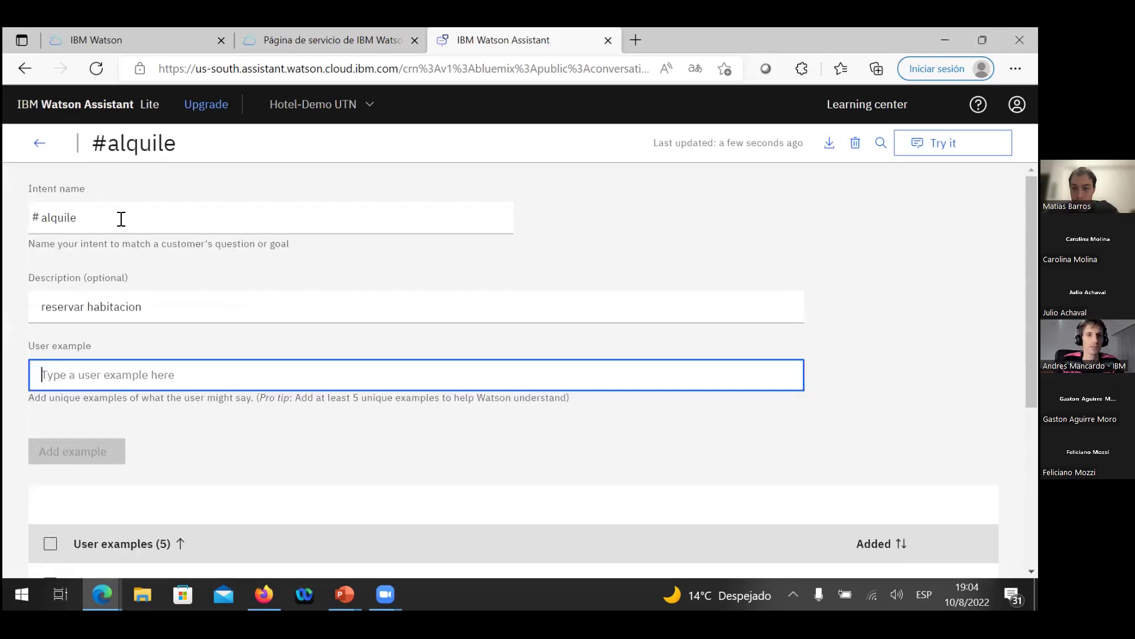
{"action": "left_click", "coordinate": [123, 224]}
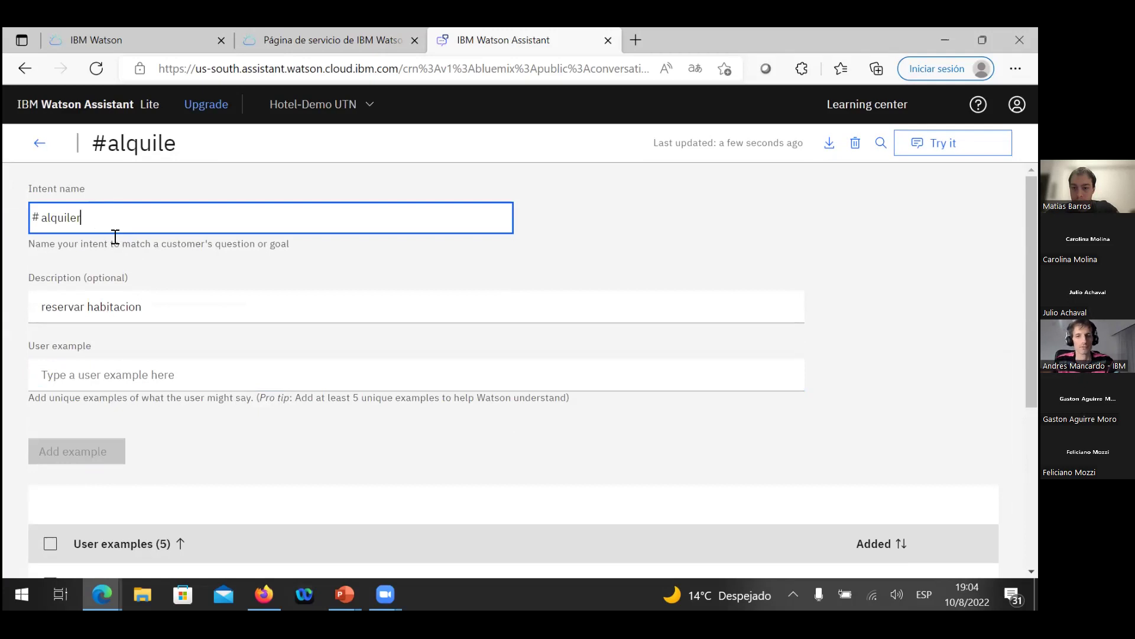
{"action": "key", "text": "Tab"}
{"action": "left_click", "coordinate": [39, 142]}
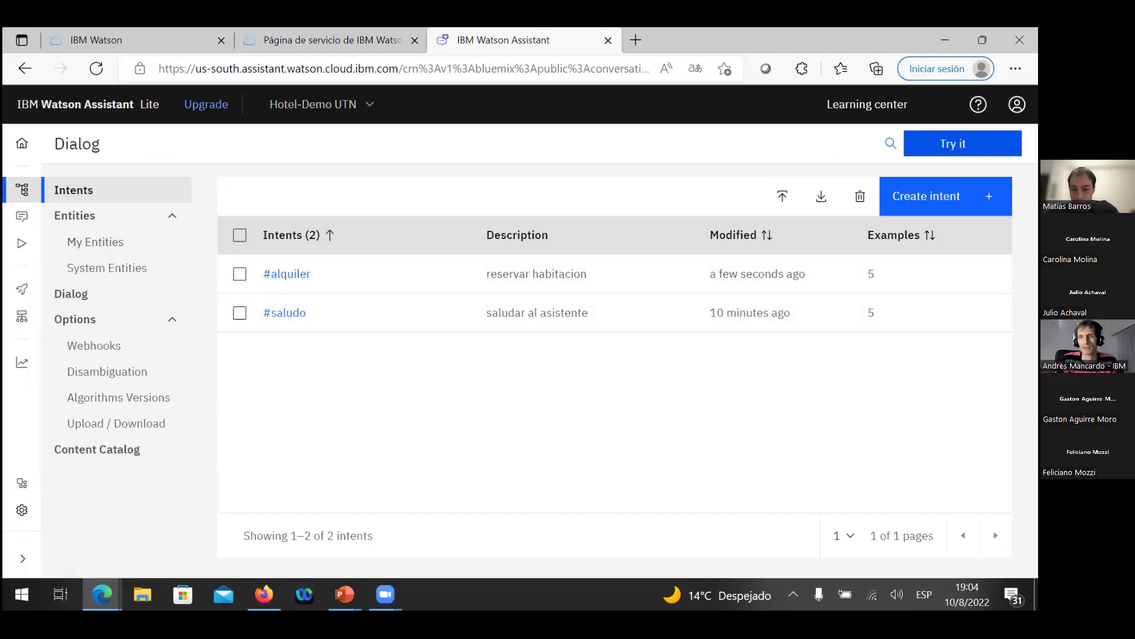
Step: Test the assistant with the message "hola, quiero reservar una habitacion", check the recognized intent, and close the test chat
{"action": "left_click", "coordinate": [952, 143]}
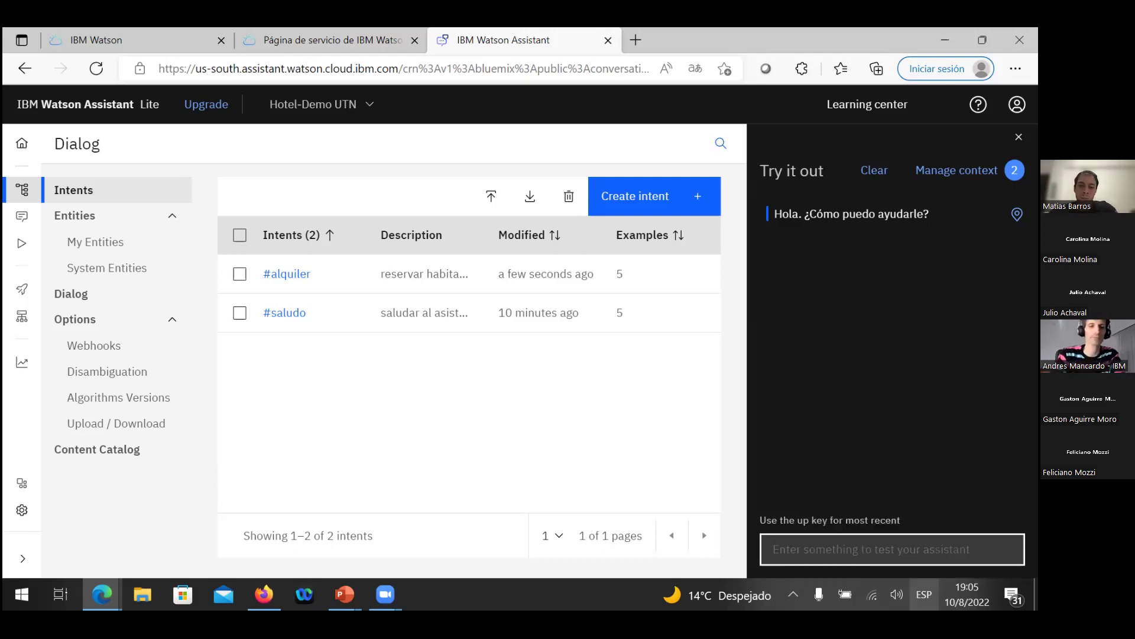
{"action": "type", "text": "quiero reservar"}
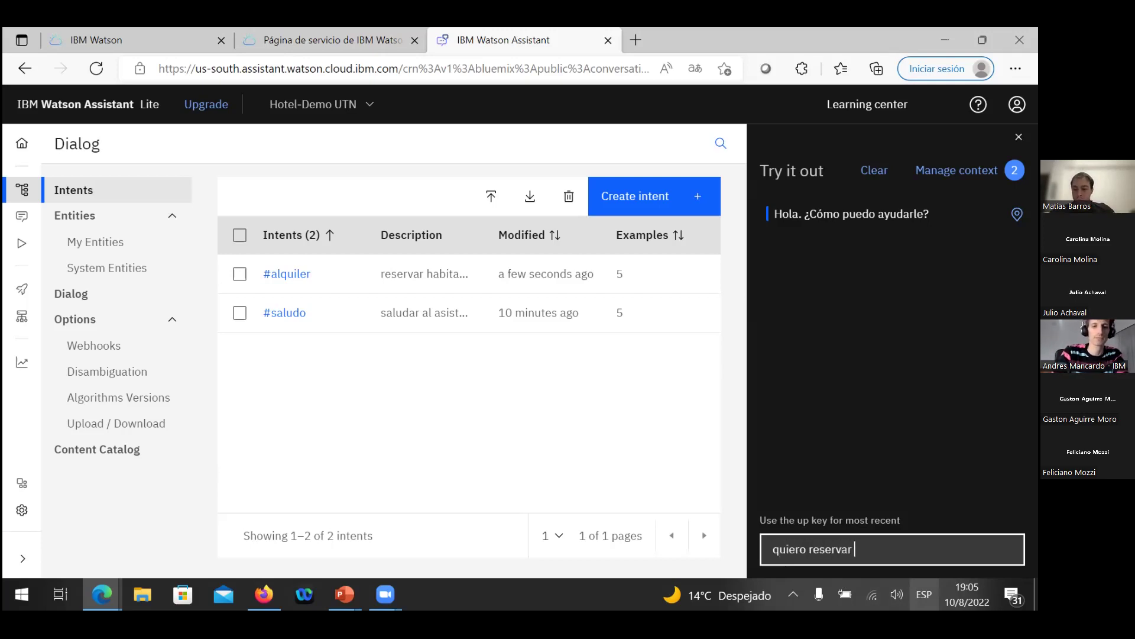
{"action": "type", "text": " una hab"}
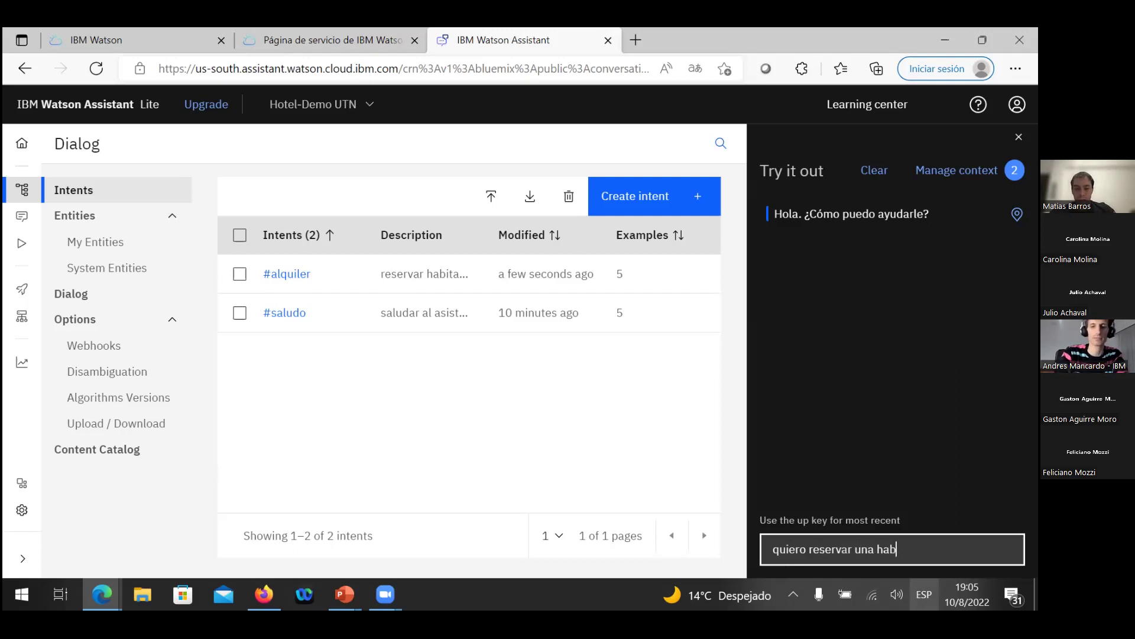
{"action": "type", "text": "itaci"}
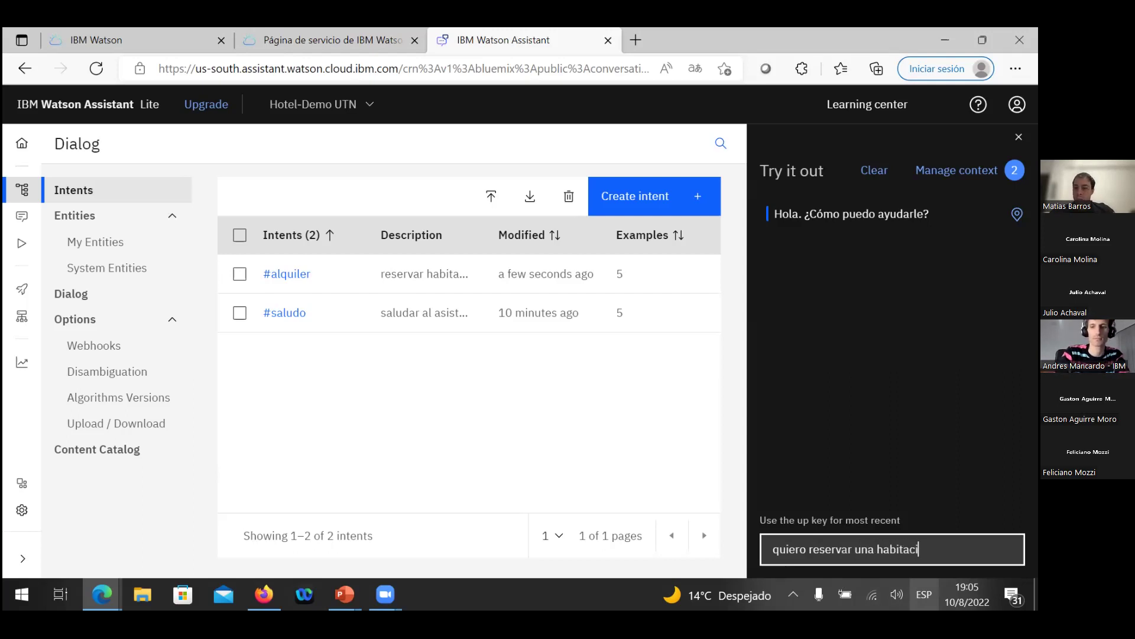
{"action": "type", "text": "on"}
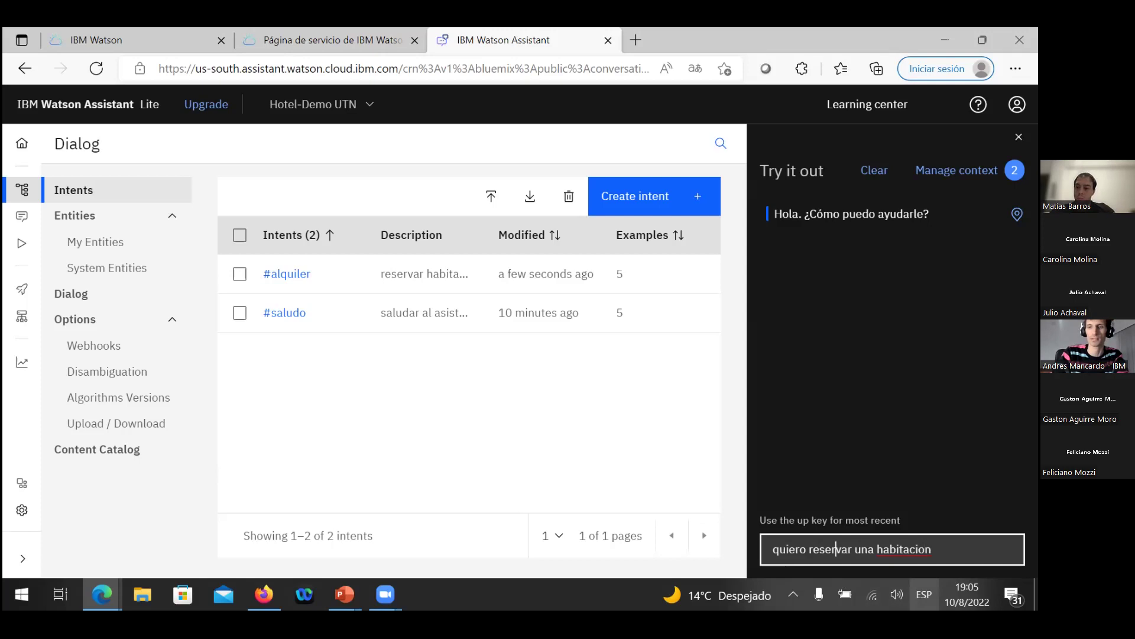
{"action": "key", "text": "Home"}
{"action": "type", "text": "hola,"}
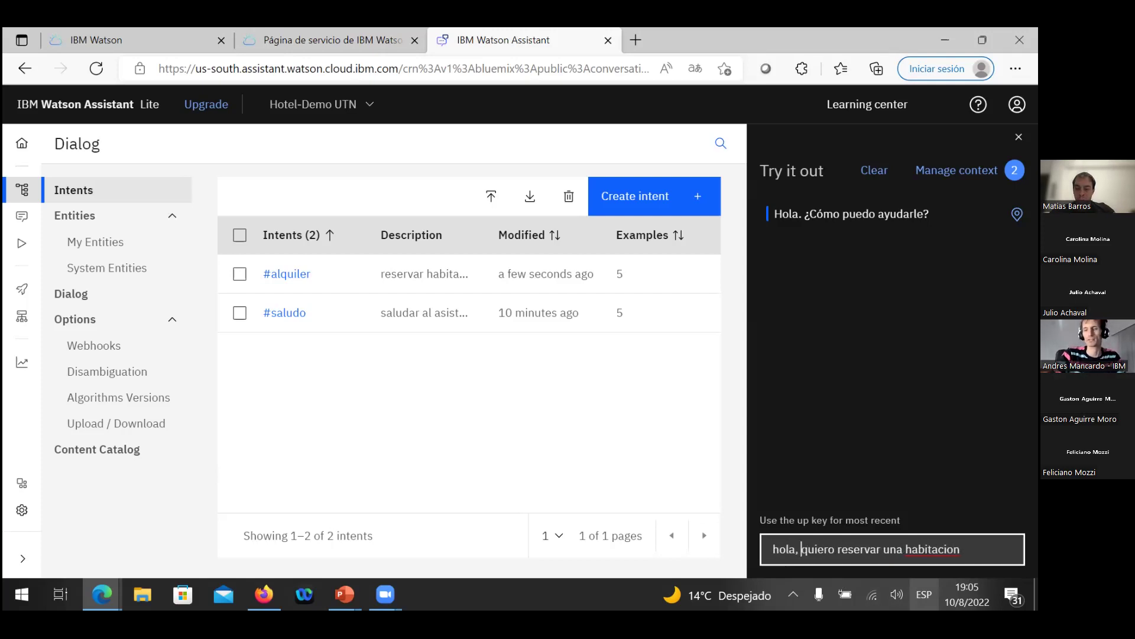
{"action": "key", "text": "Return"}
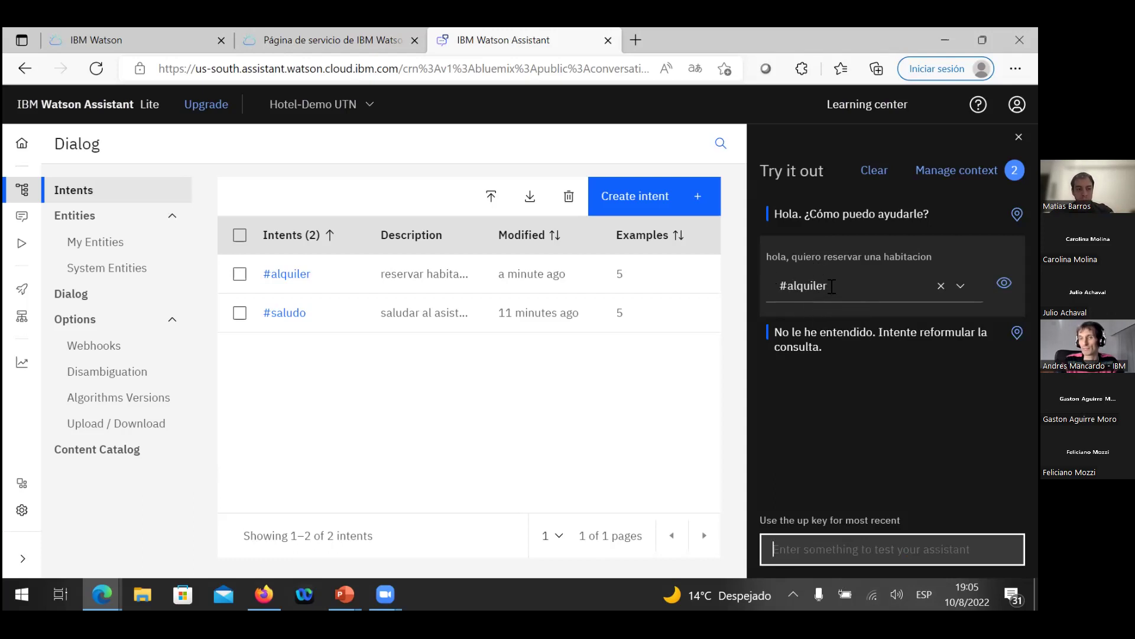
{"action": "mouse_move", "coordinate": [1004, 283]}
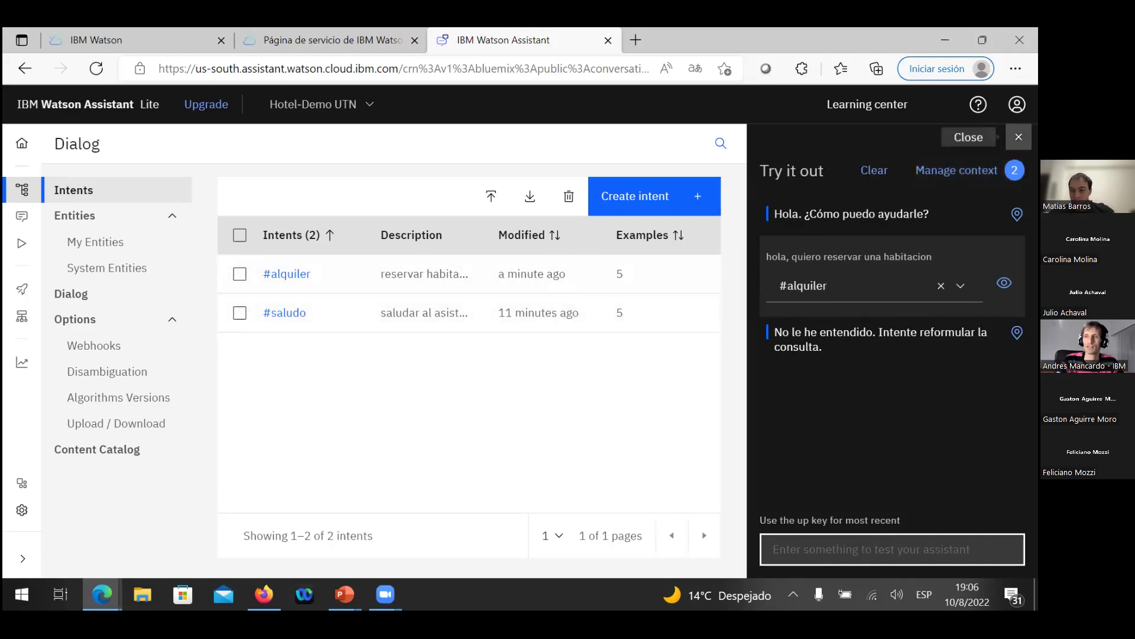
{"action": "left_click", "coordinate": [1019, 137]}
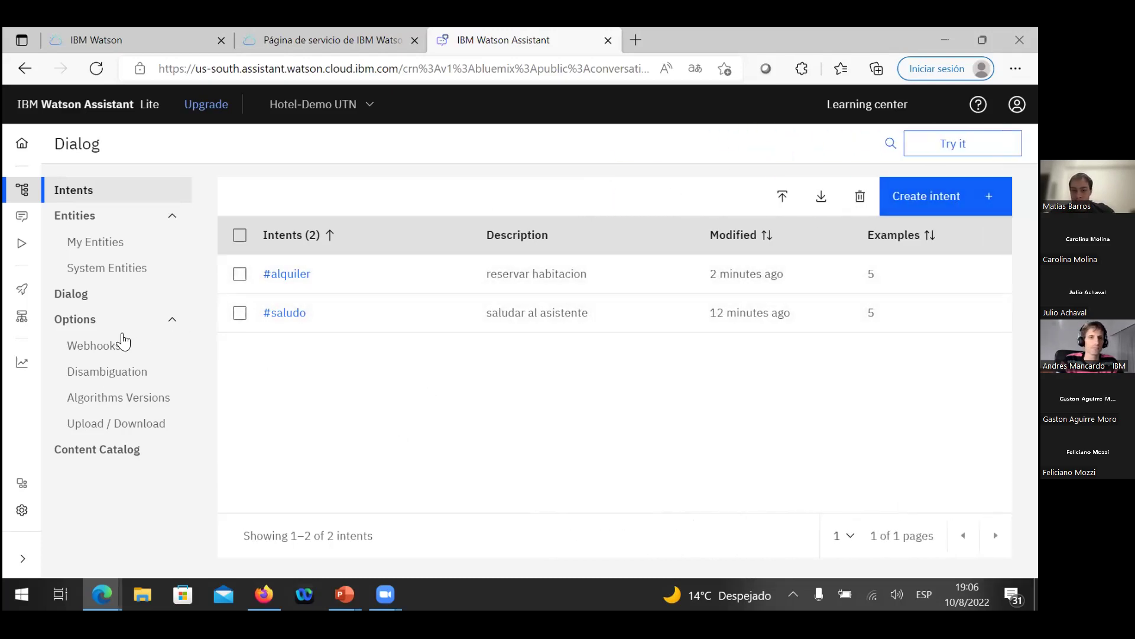
{"action": "left_click", "coordinate": [78, 223]}
{"action": "left_click", "coordinate": [78, 223]}
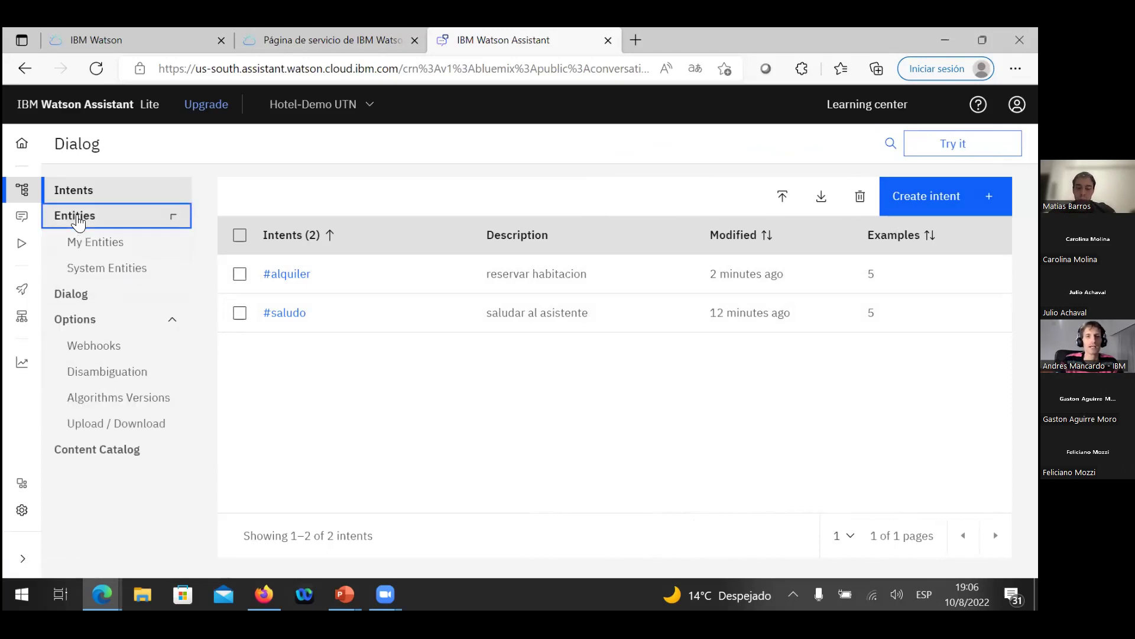
{"action": "left_click", "coordinate": [107, 249]}
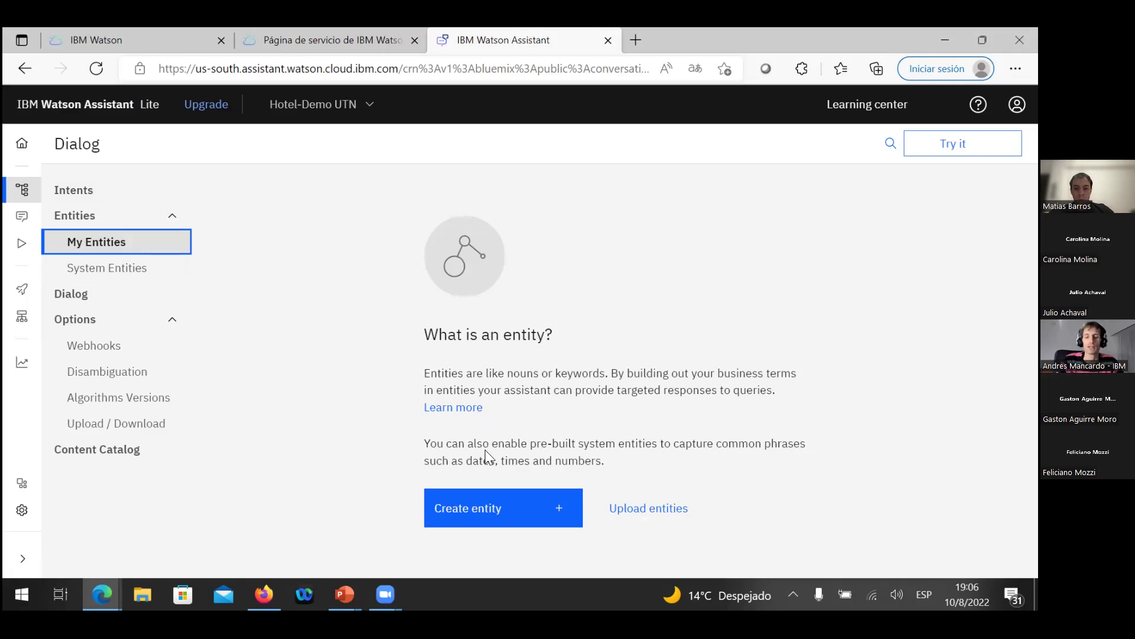
{"action": "left_click", "coordinate": [469, 511]}
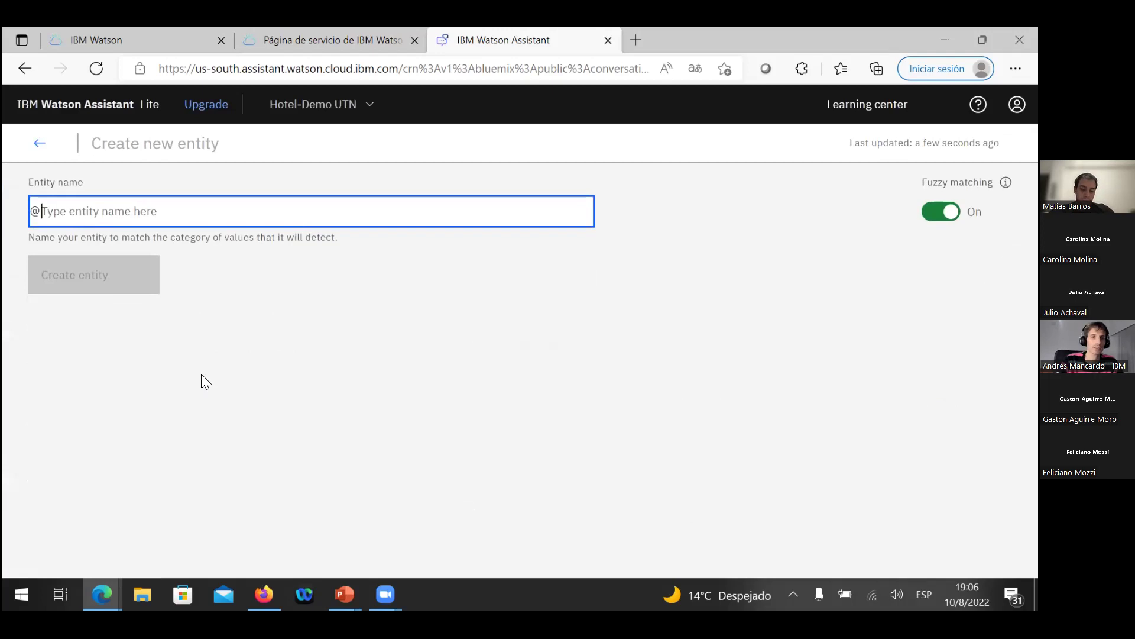
{"action": "type", "text": "tipo_h"}
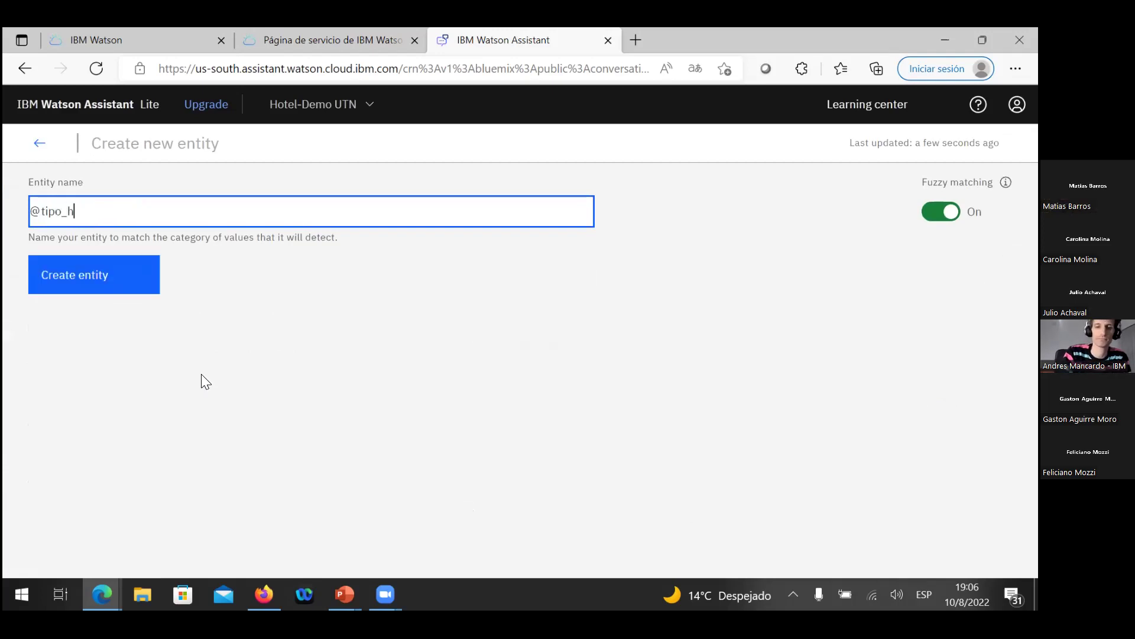
{"action": "type", "text": "abitacion"}
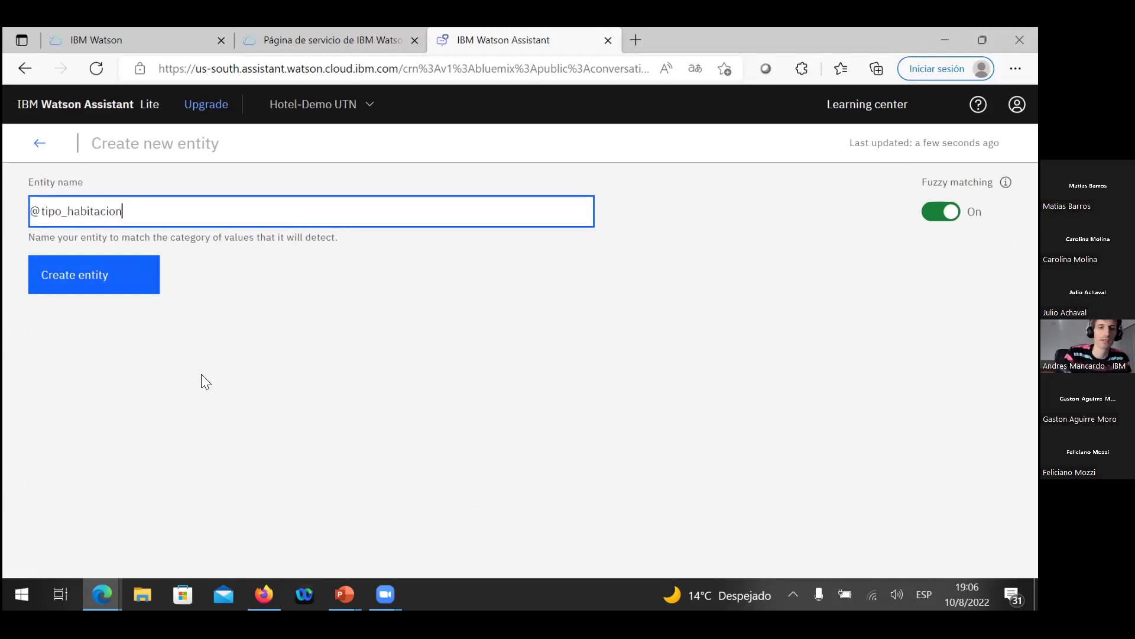
{"action": "left_click", "coordinate": [42, 212]}
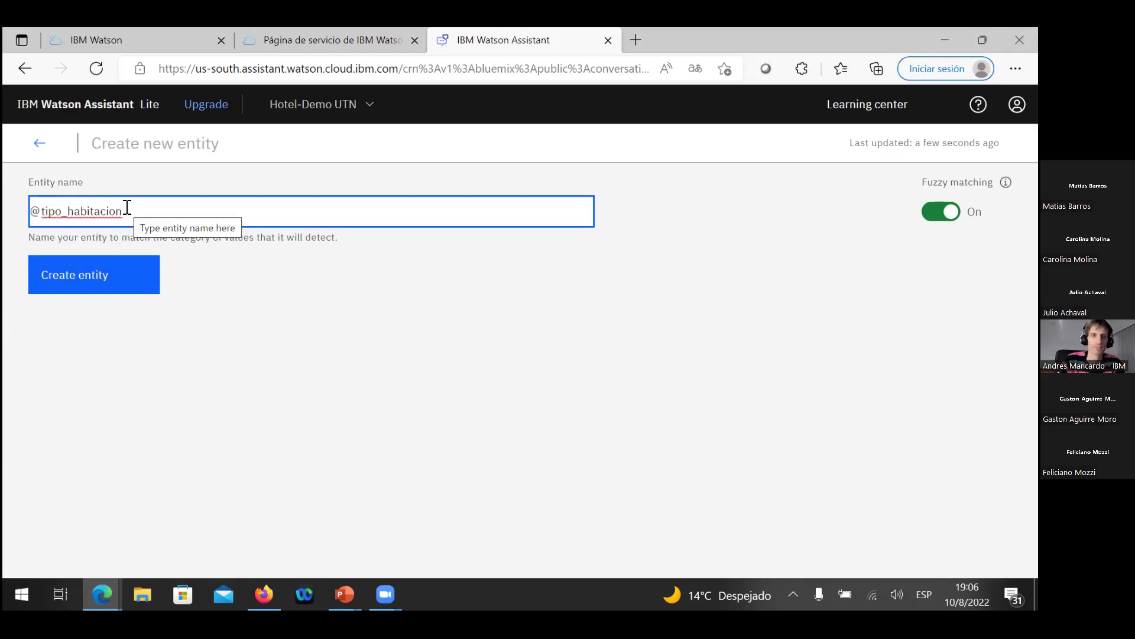
{"action": "left_click", "coordinate": [87, 282]}
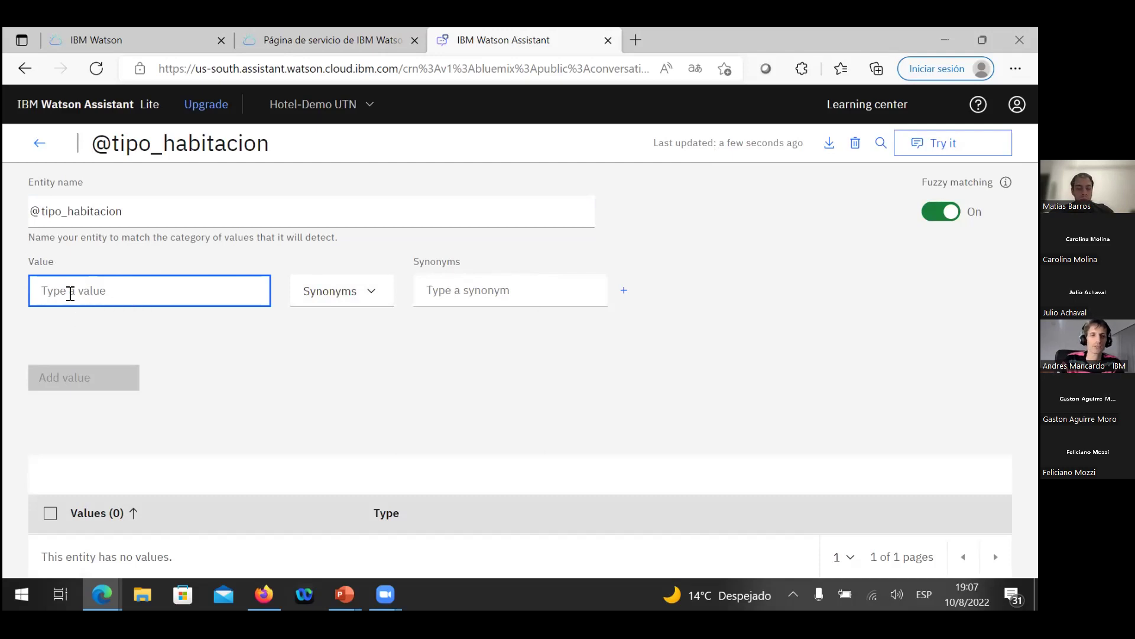
{"action": "type", "text": "si"}
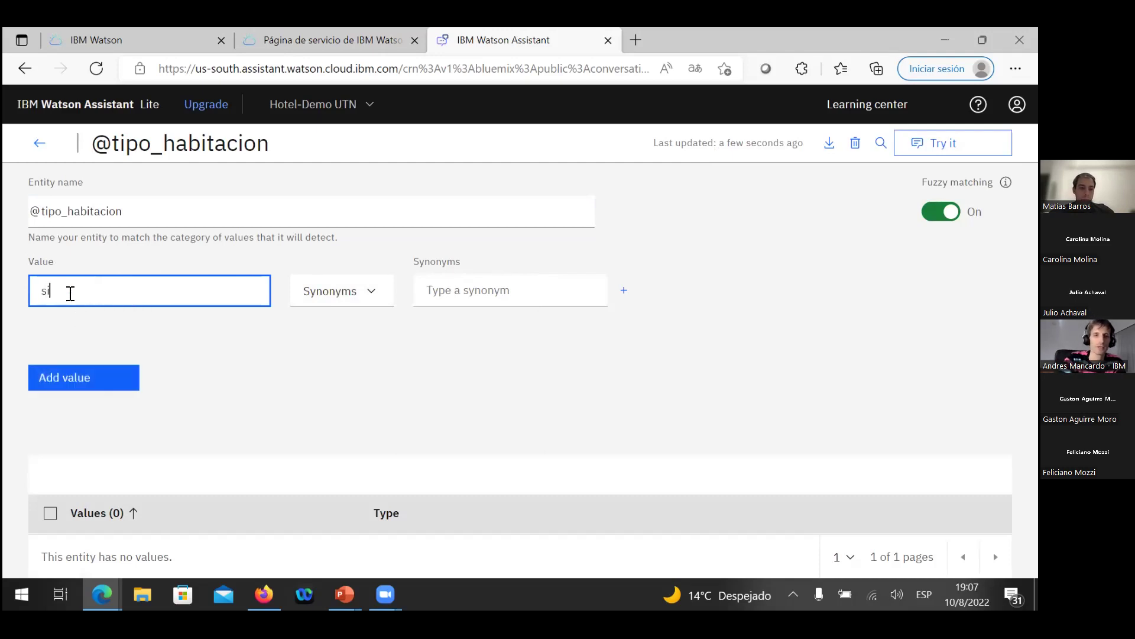
{"action": "type", "text": "mple"}
{"action": "key", "text": "Tab"}
{"action": "key", "text": "Tab"}
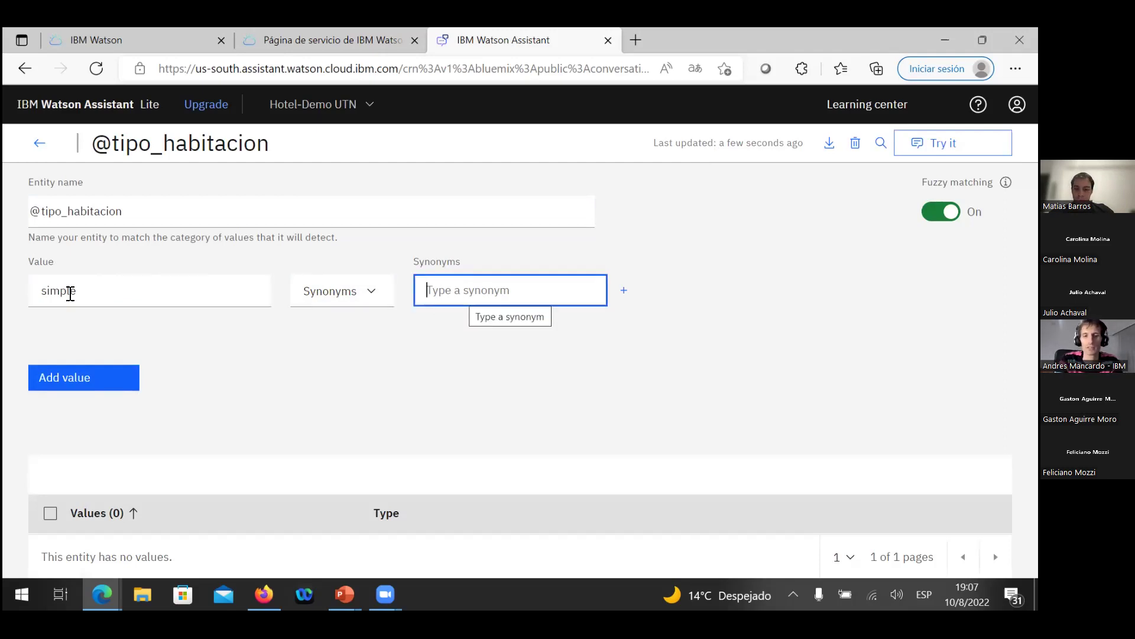
{"action": "type", "text": "1"}
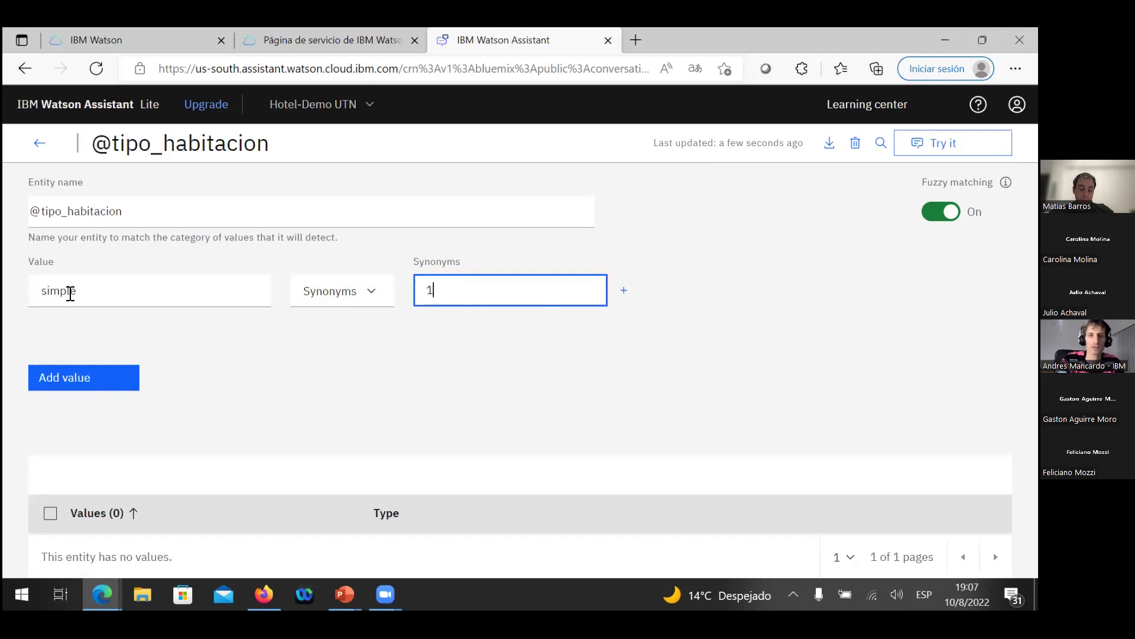
{"action": "type", "text": " persona"}
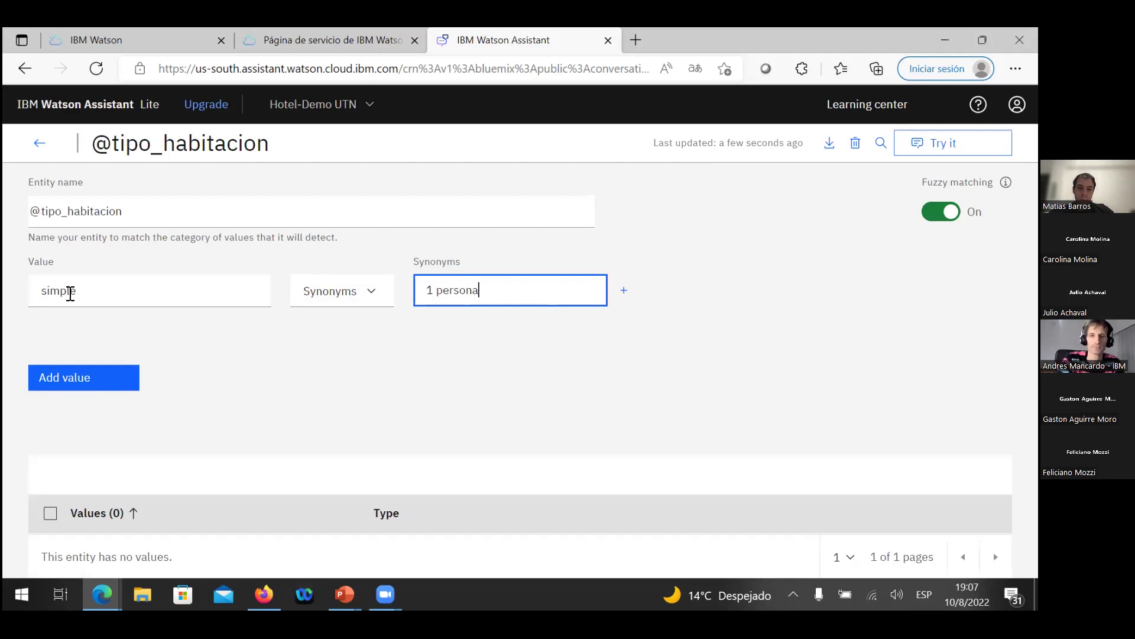
{"action": "left_click", "coordinate": [622, 299]}
{"action": "type", "text": "una"}
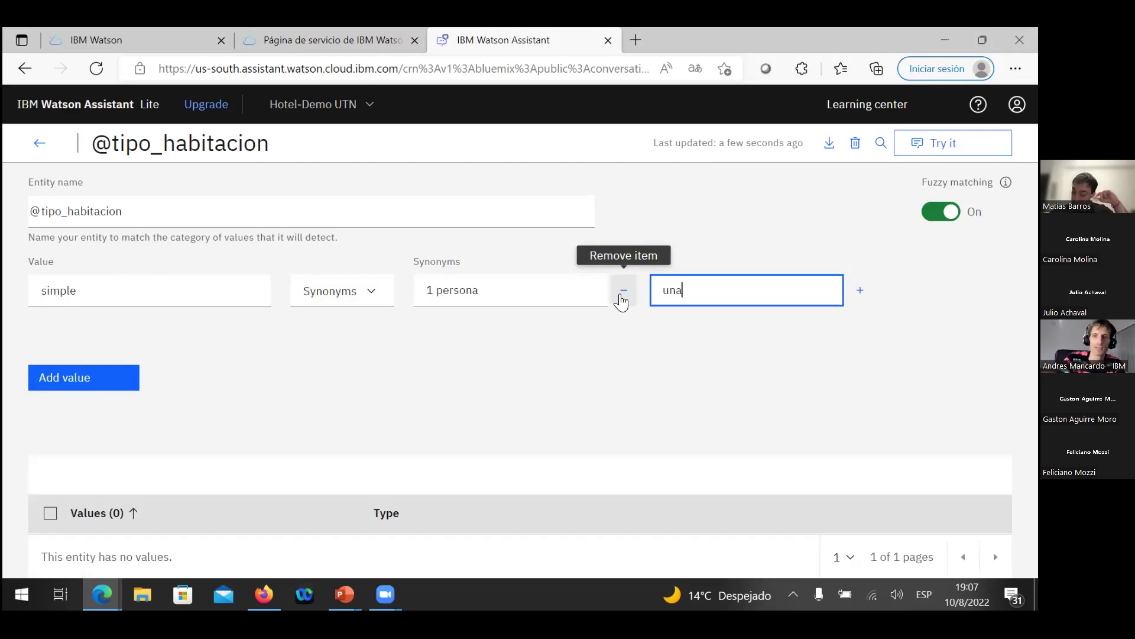
{"action": "type", "text": " persona"}
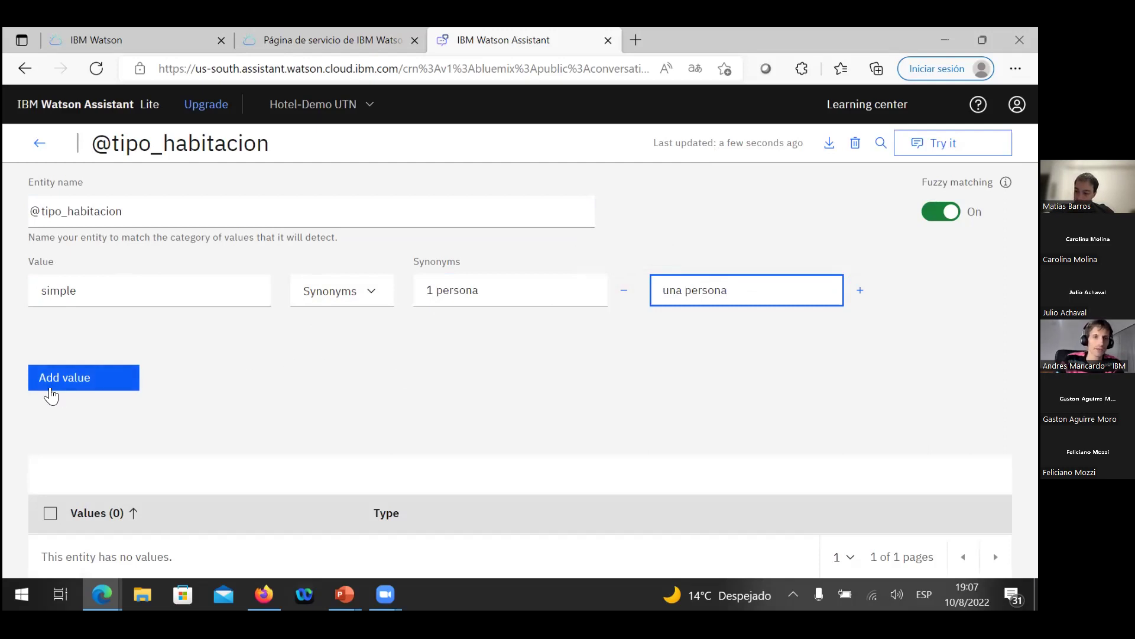
{"action": "key", "text": "Return"}
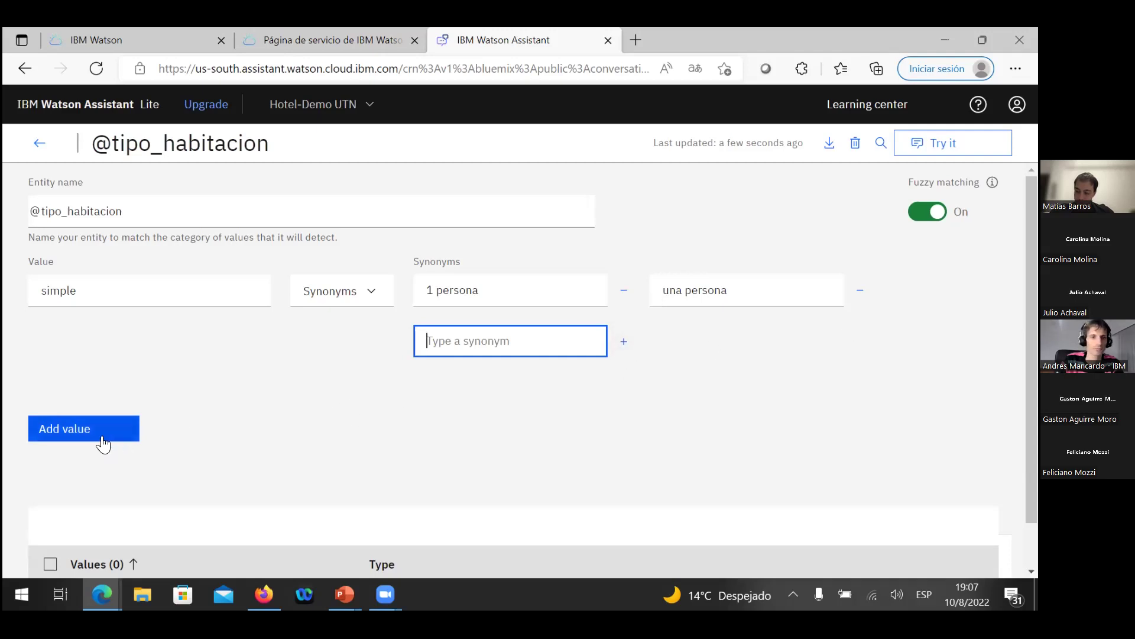
{"action": "scroll", "coordinate": [104, 443], "scroll_direction": "down", "scroll_amount": 1}
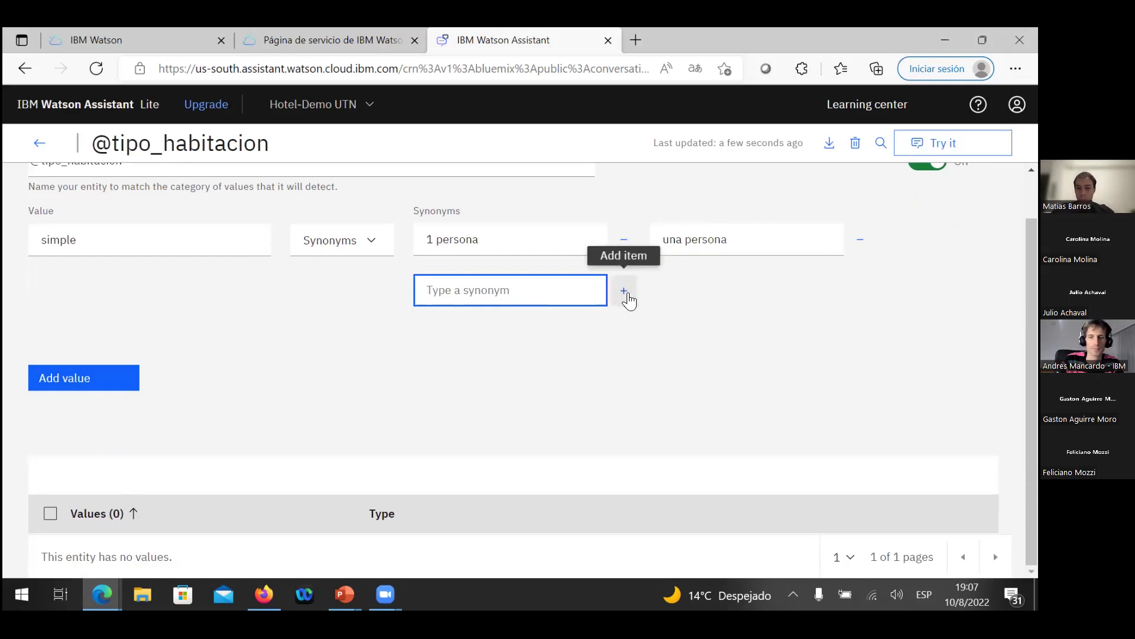
{"action": "left_click", "coordinate": [86, 377]}
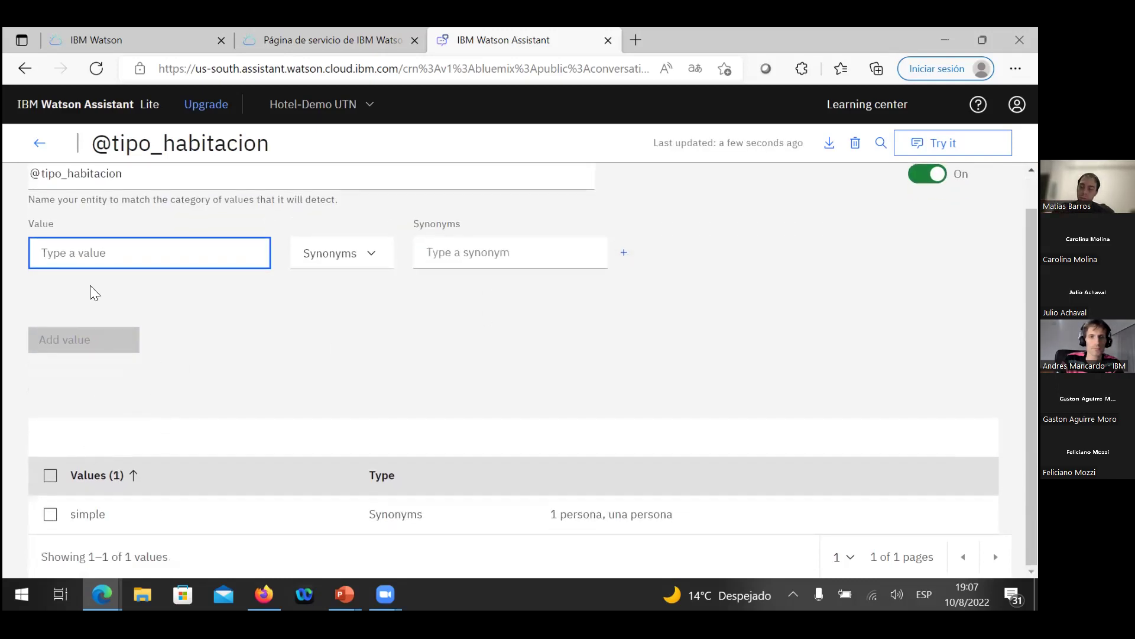
Step: Add the value "doble" to the entity with the synonyms "2 personas" and "dos personas"
{"action": "type", "text": "do"}
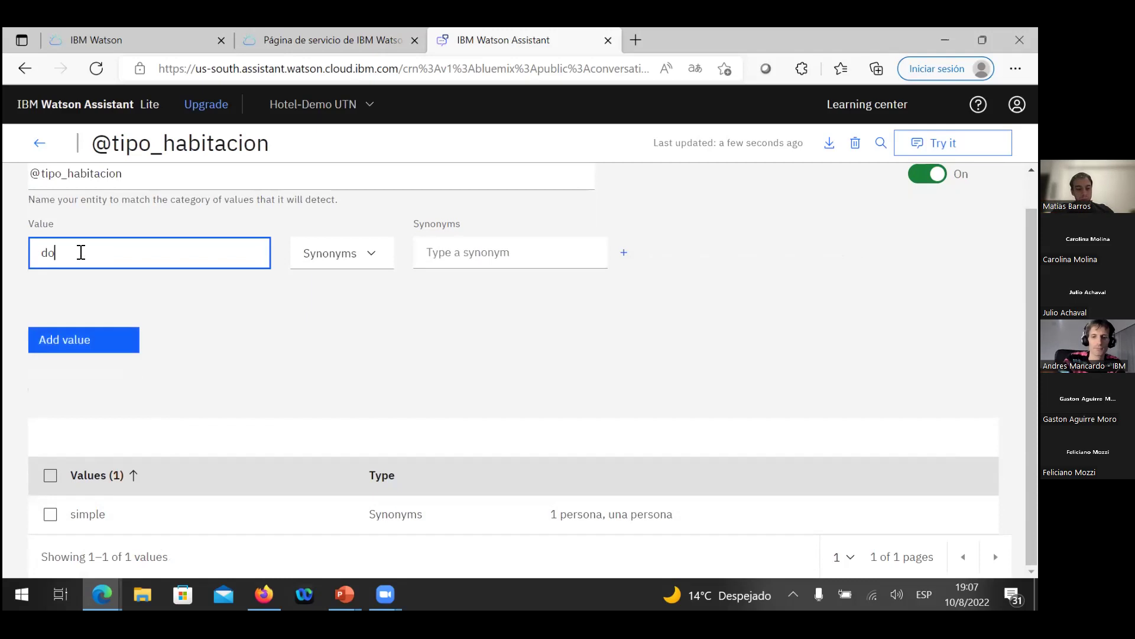
{"action": "type", "text": "bl"}
{"action": "key", "text": "Tab"}
{"action": "key", "text": "Tab"}
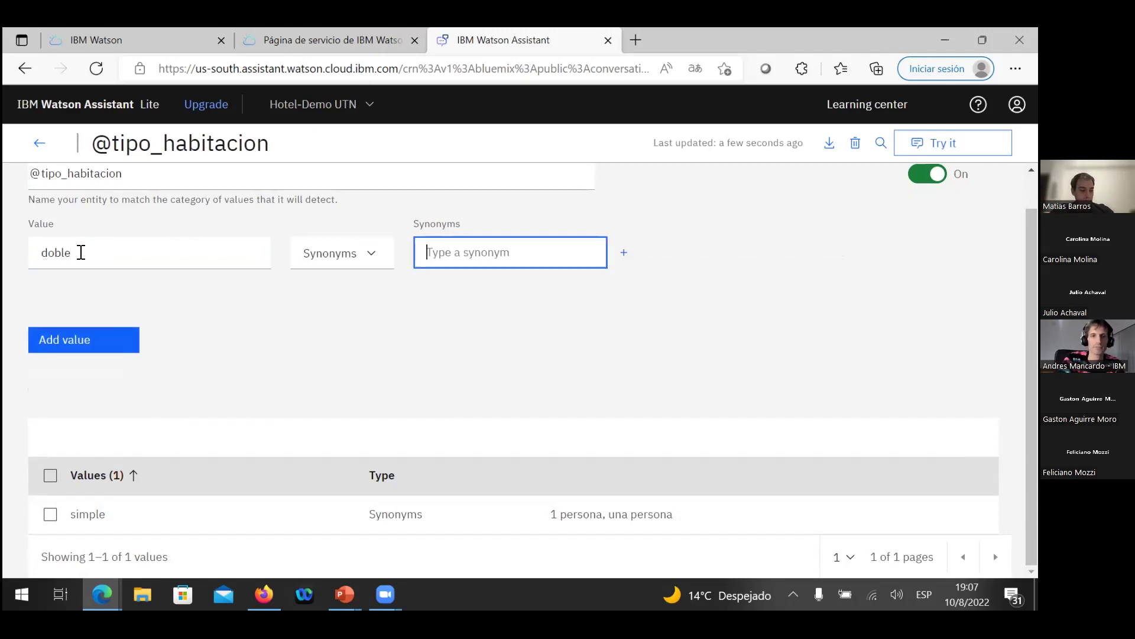
{"action": "type", "text": "2 pe"}
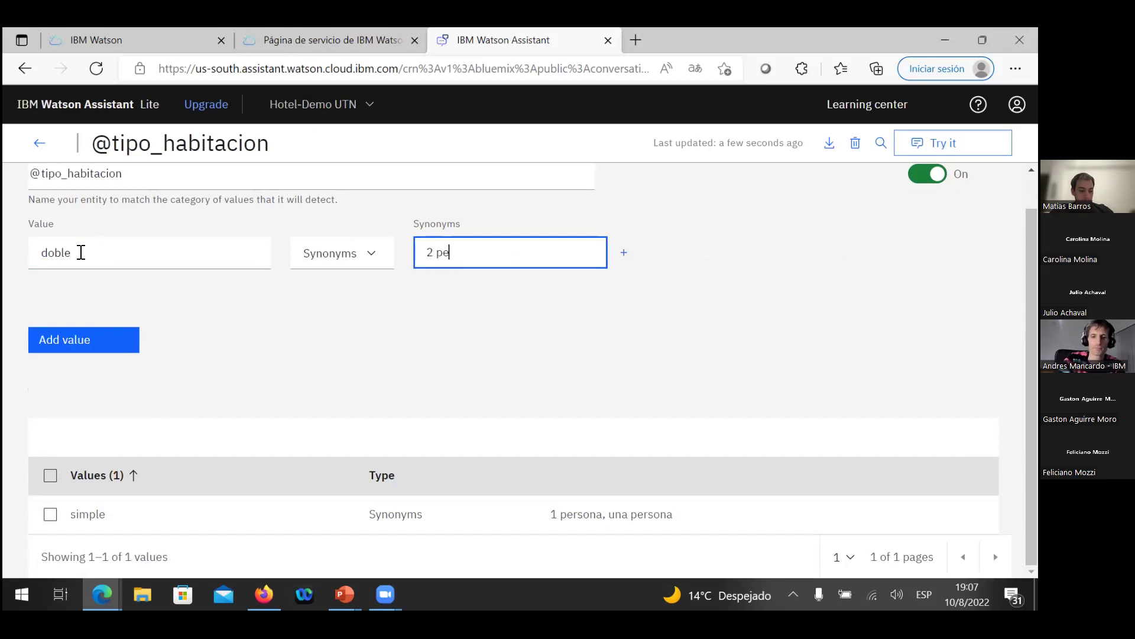
{"action": "type", "text": "rsonas"}
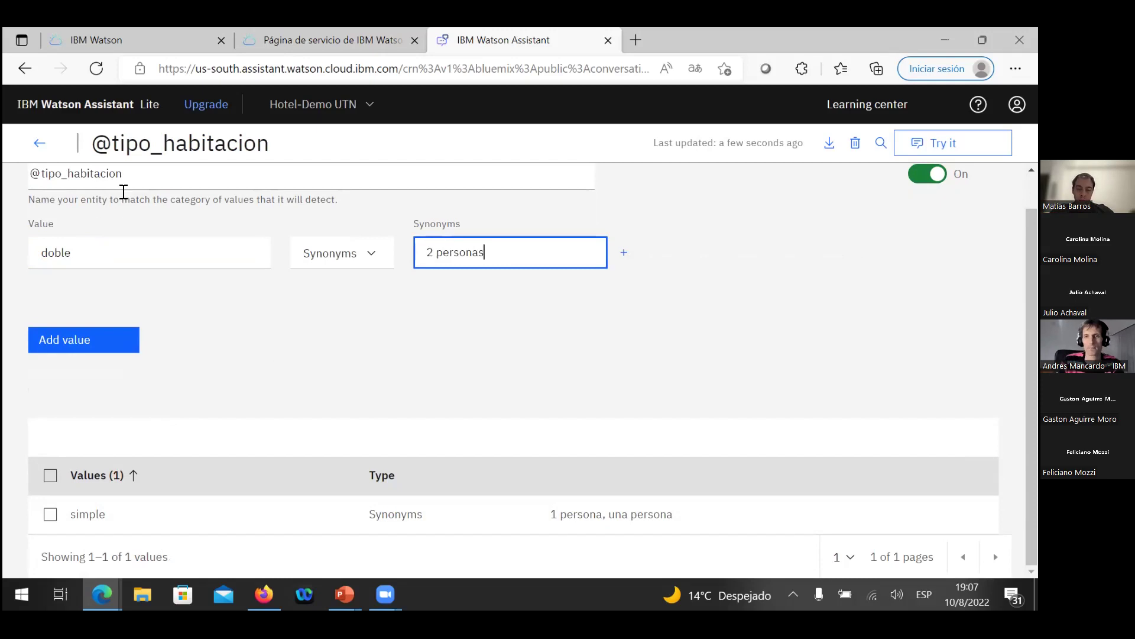
{"action": "left_click", "coordinate": [623, 254]}
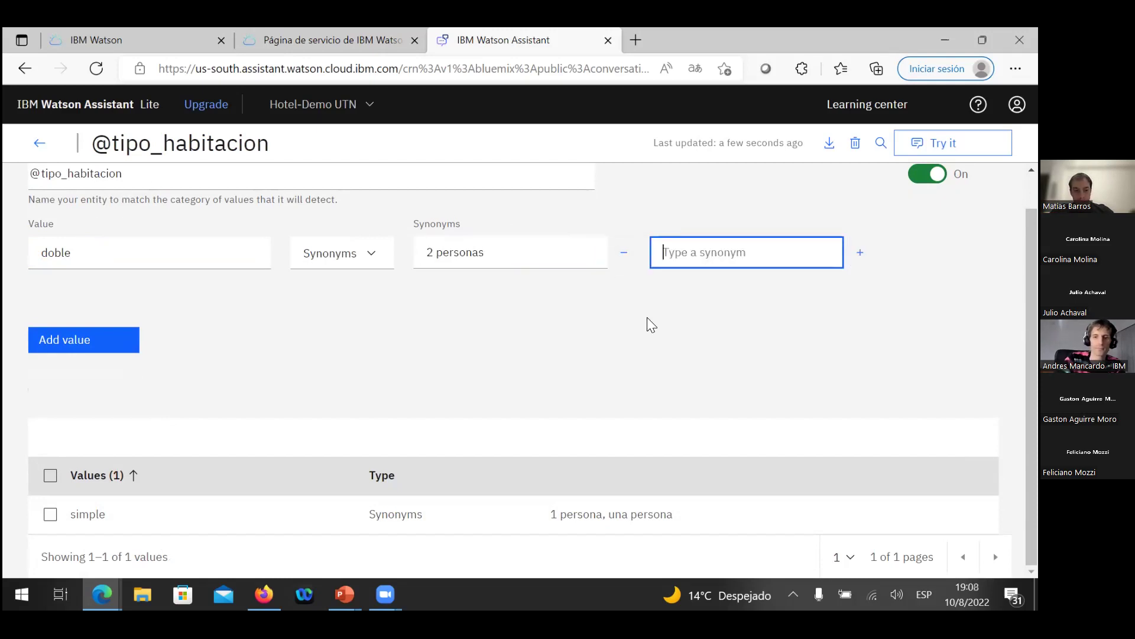
{"action": "type", "text": "dos personas"}
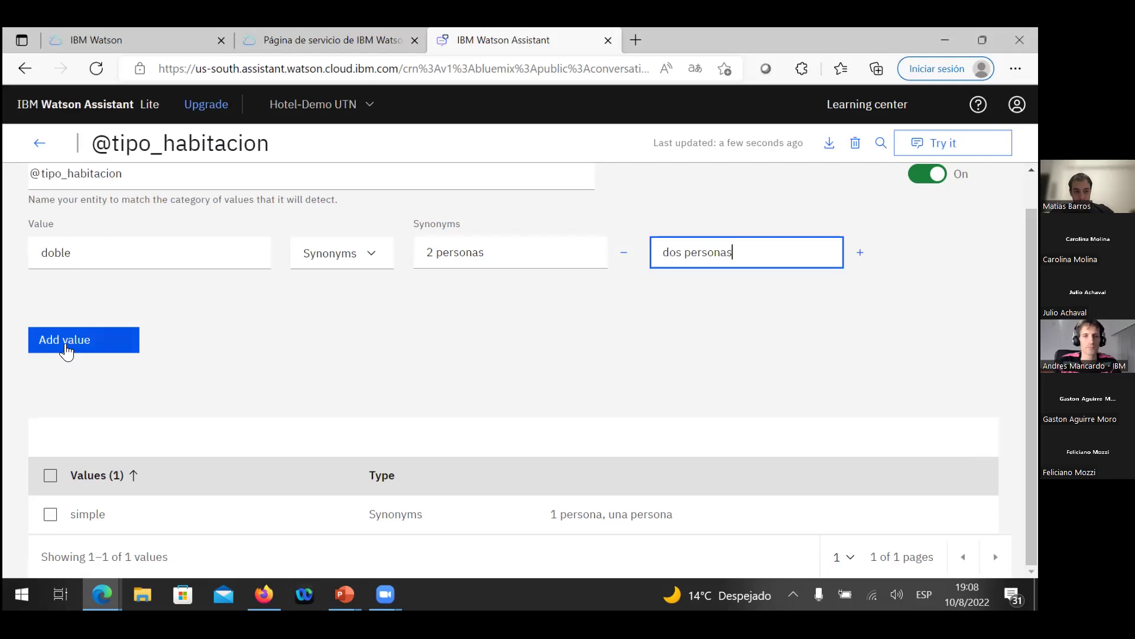
{"action": "key", "text": "Return"}
{"action": "left_click", "coordinate": [69, 390]}
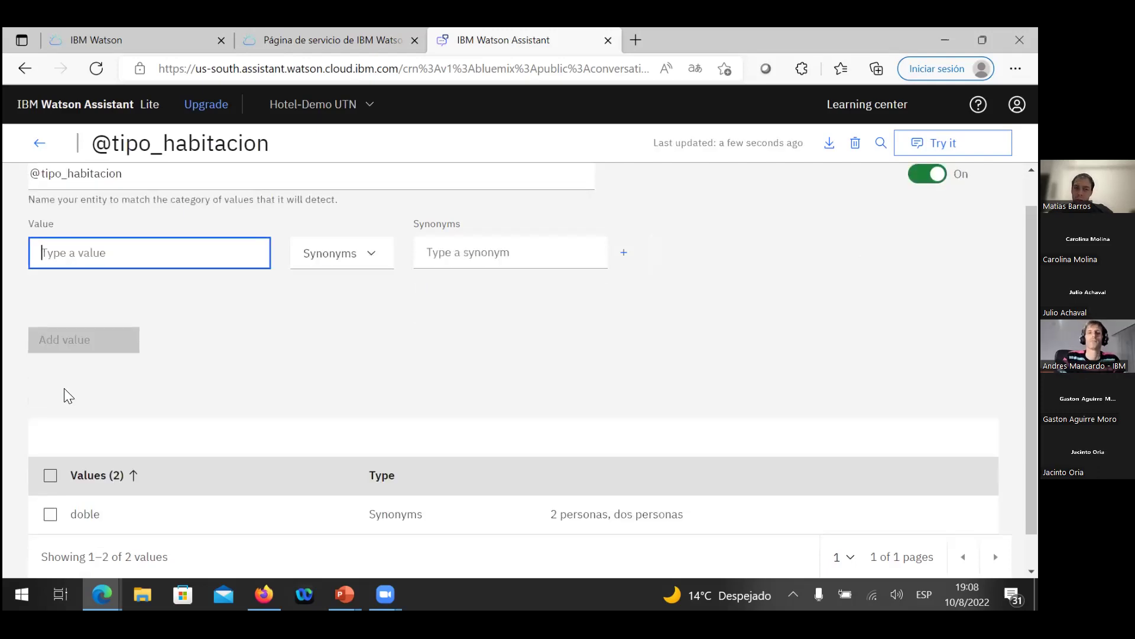
{"action": "left_click", "coordinate": [373, 257]}
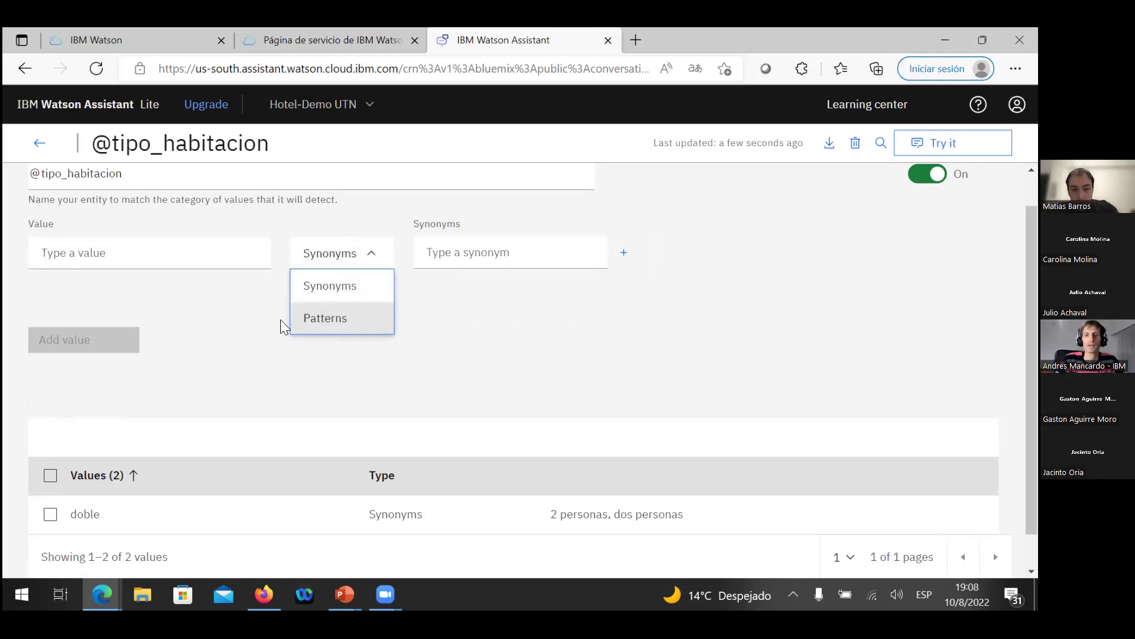
{"action": "left_click", "coordinate": [329, 329]}
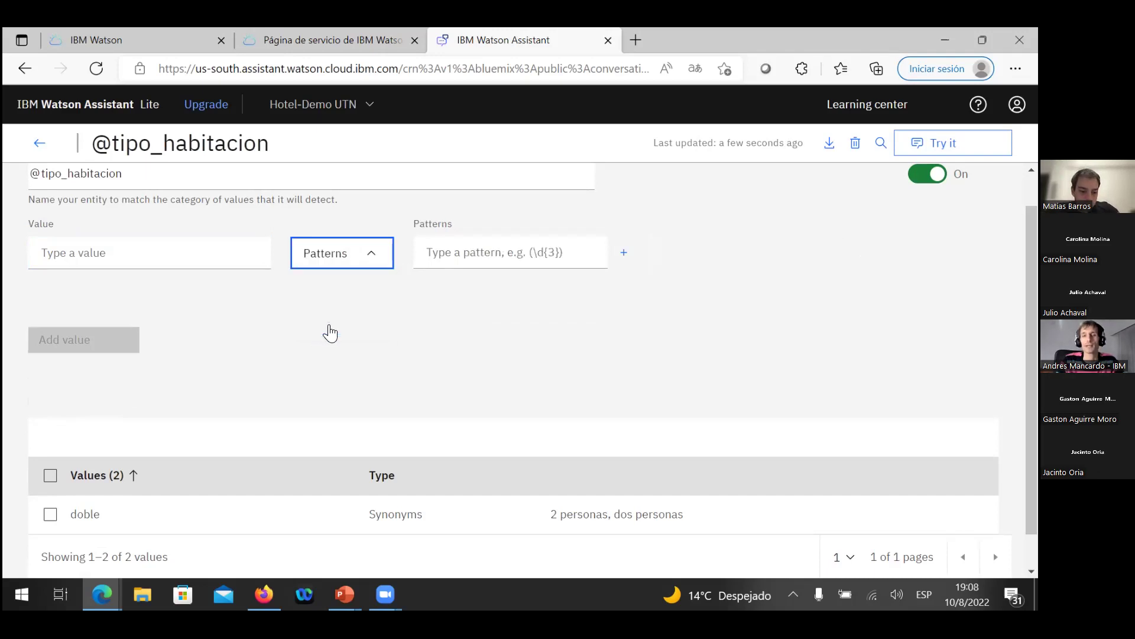
{"action": "left_click", "coordinate": [454, 257]}
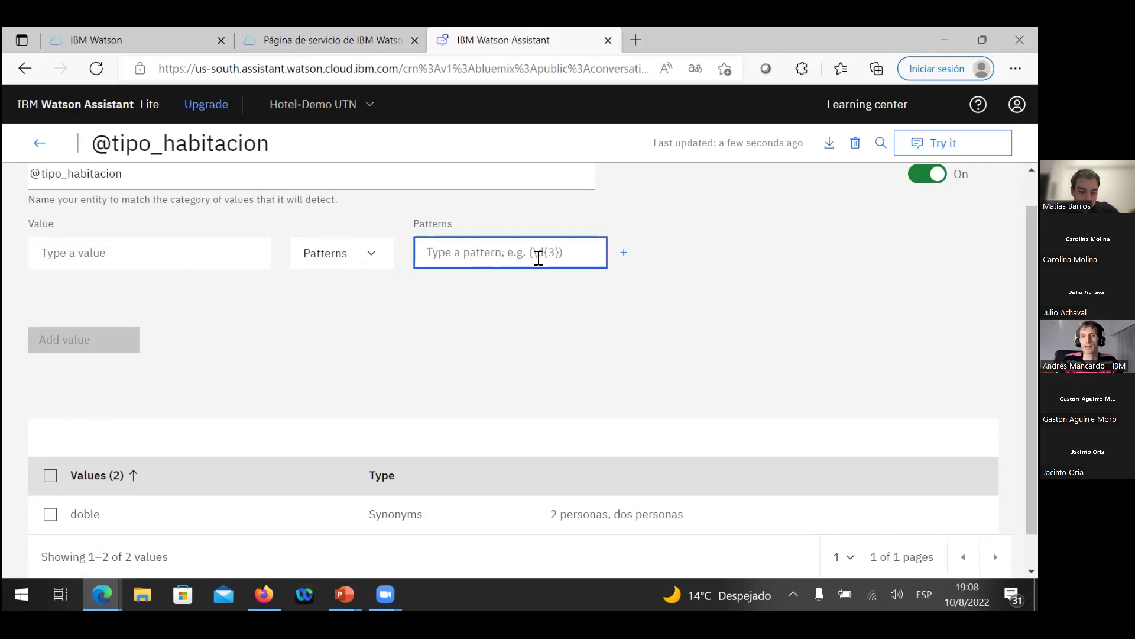
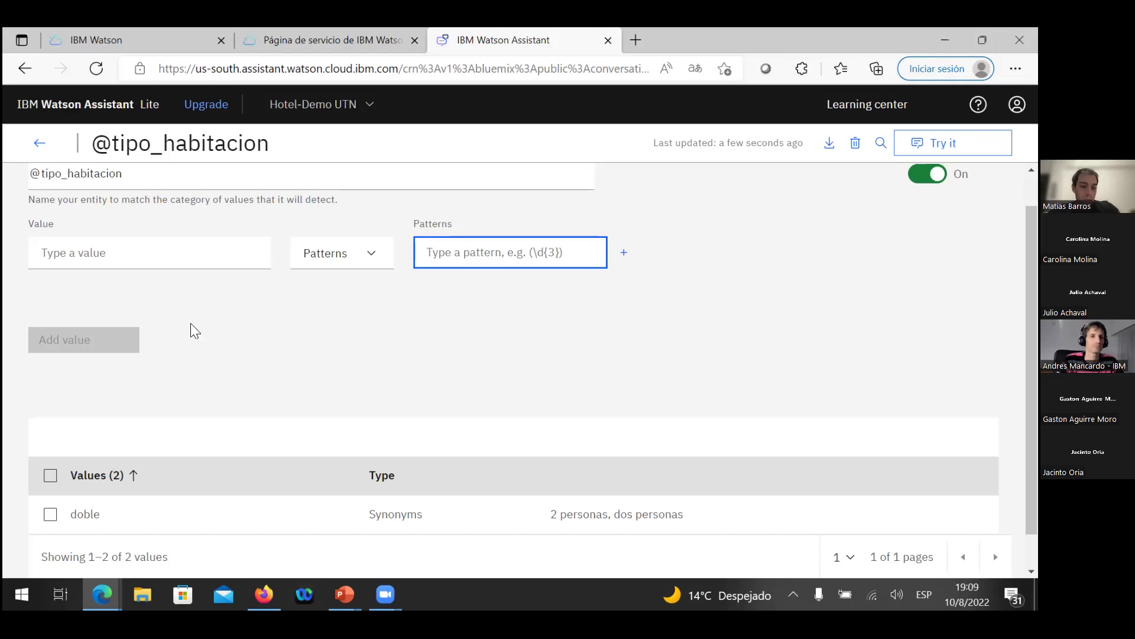
{"action": "left_click", "coordinate": [57, 255]}
{"action": "left_click", "coordinate": [367, 254]}
{"action": "left_click", "coordinate": [321, 288]}
Step: Add the value "suite" to the entity without any synonyms
{"action": "left_click", "coordinate": [110, 257]}
{"action": "type", "text": "suite"}
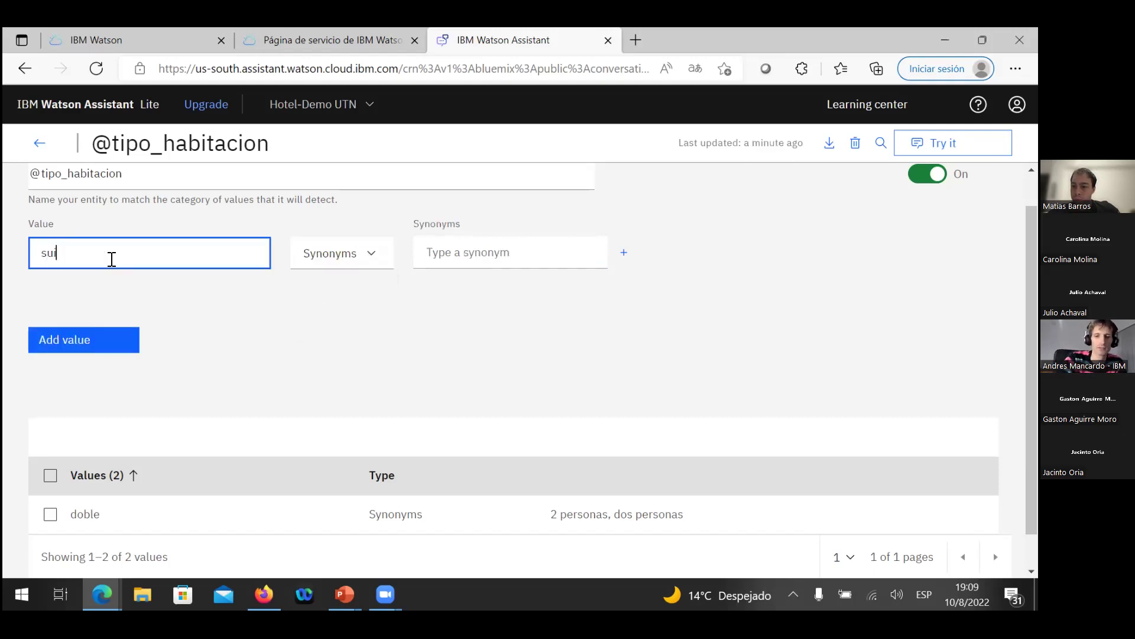
{"action": "key", "text": "Tab"}
{"action": "key", "text": "Tab"}
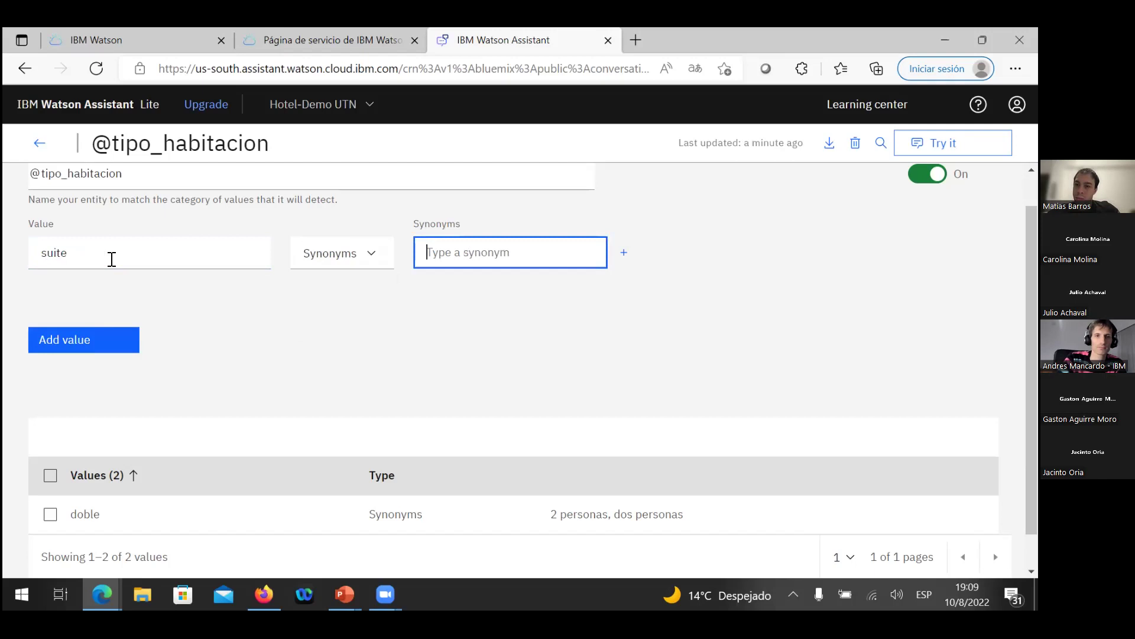
{"action": "left_click", "coordinate": [67, 346]}
{"action": "scroll", "coordinate": [161, 358], "scroll_direction": "down", "scroll_amount": 1}
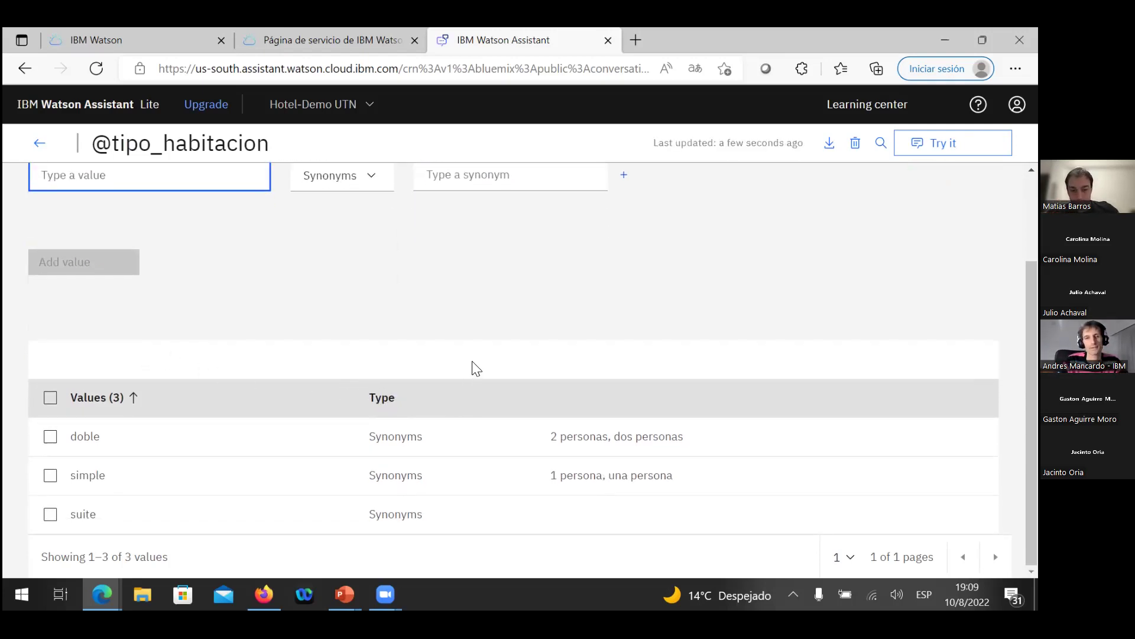
{"action": "scroll", "coordinate": [355, 371], "scroll_direction": "up", "scroll_amount": 2}
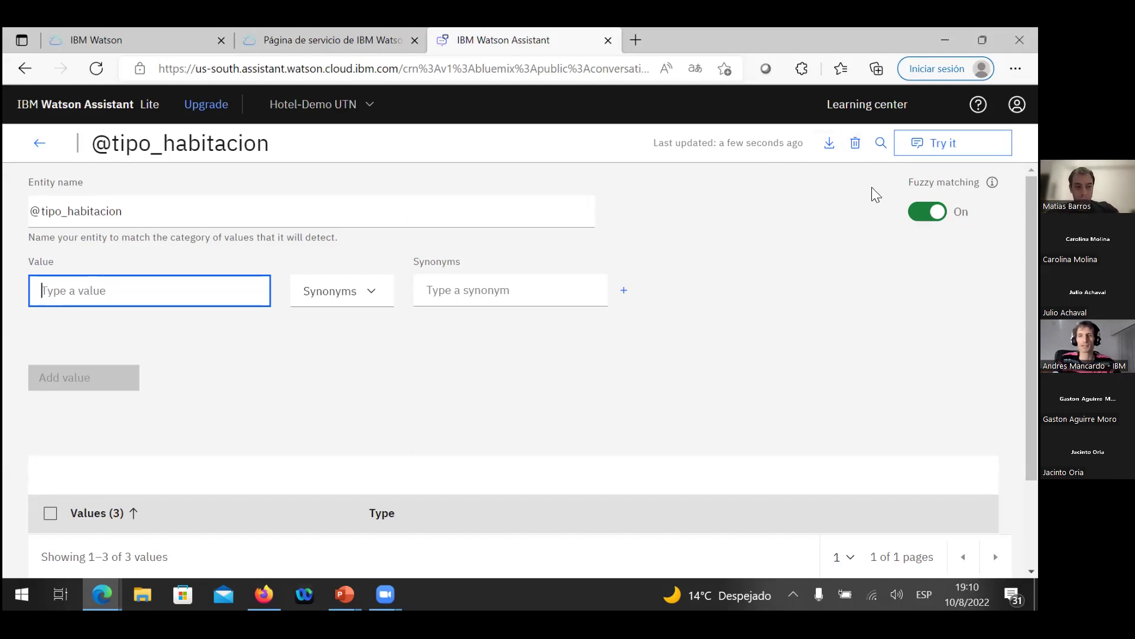
{"action": "scroll", "coordinate": [502, 337], "scroll_direction": "down", "scroll_amount": 1}
{"action": "scroll", "coordinate": [730, 369], "scroll_direction": "up", "scroll_amount": 1}
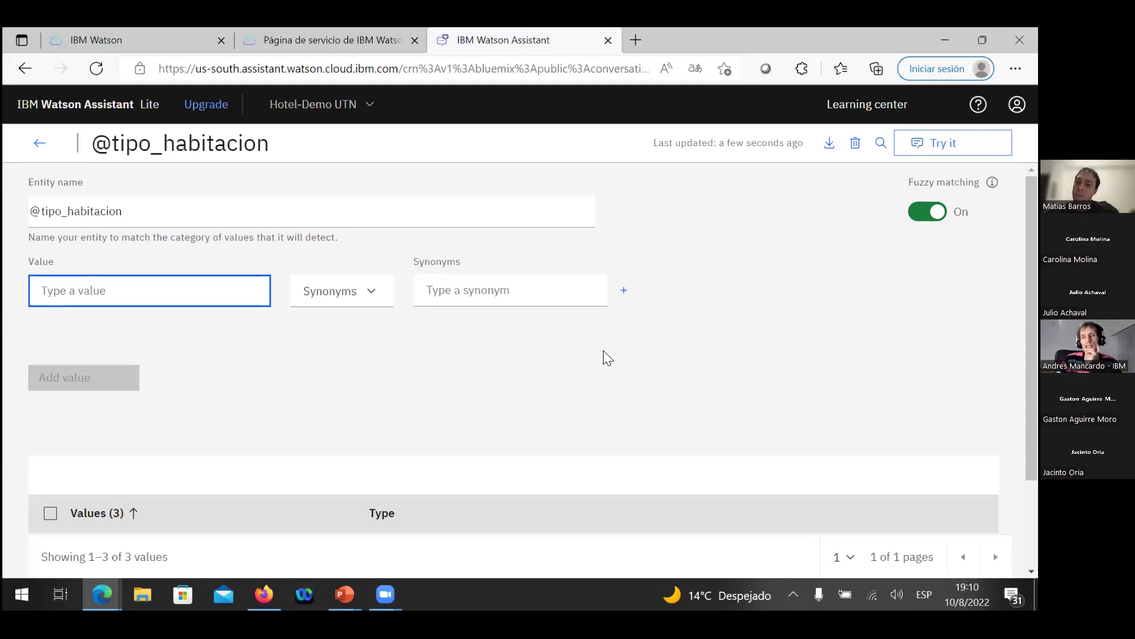
{"action": "scroll", "coordinate": [603, 357], "scroll_direction": "down", "scroll_amount": 1}
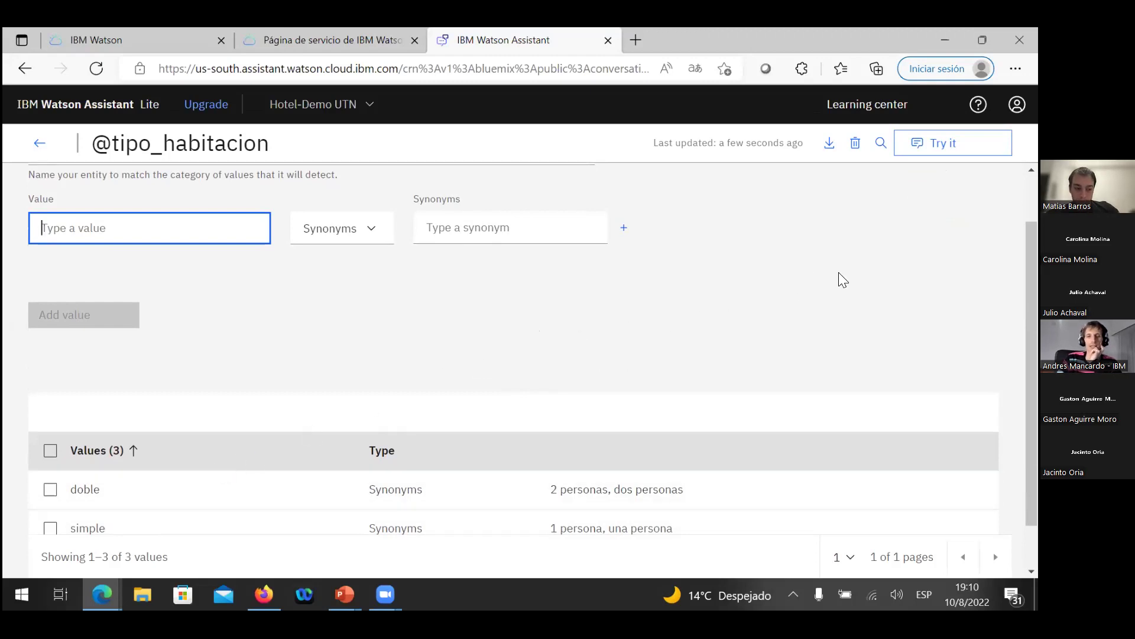
{"action": "scroll", "coordinate": [843, 282], "scroll_direction": "up", "scroll_amount": 1}
{"action": "scroll", "coordinate": [847, 283], "scroll_direction": "down", "scroll_amount": 1}
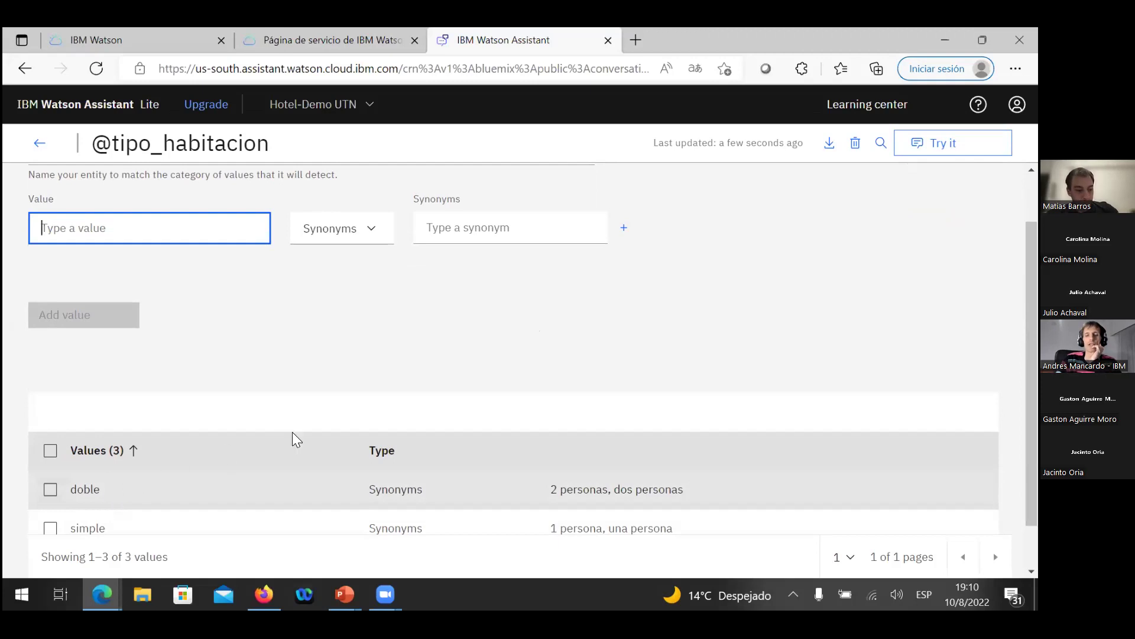
{"action": "scroll", "coordinate": [749, 344], "scroll_direction": "up", "scroll_amount": 1}
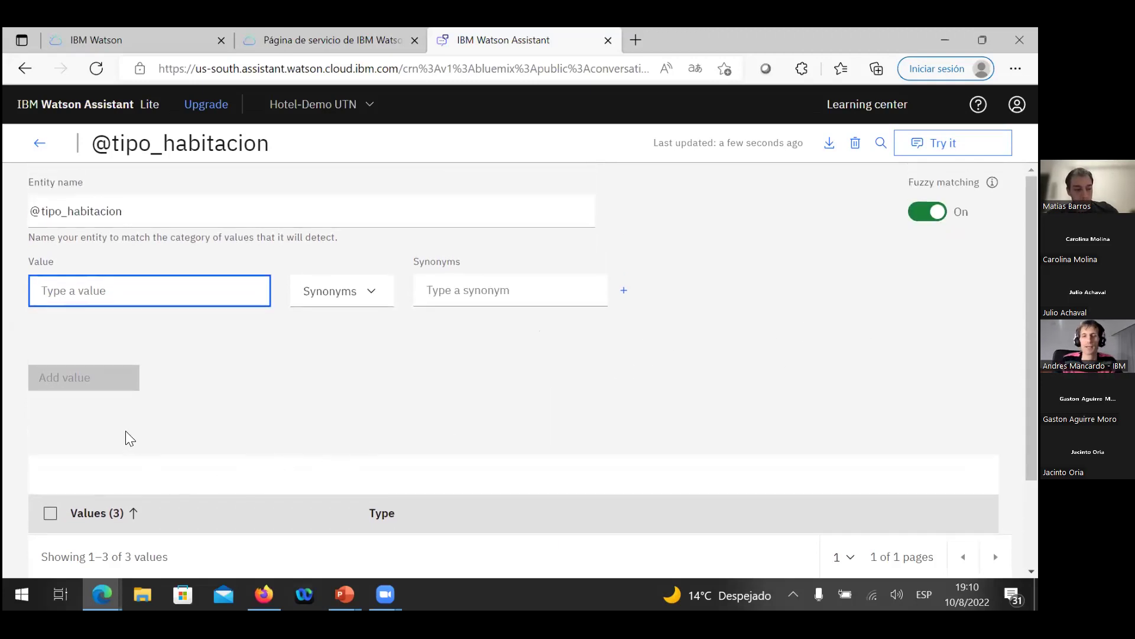
{"action": "scroll", "coordinate": [127, 437], "scroll_direction": "down", "scroll_amount": 2}
{"action": "scroll", "coordinate": [751, 320], "scroll_direction": "up", "scroll_amount": 2}
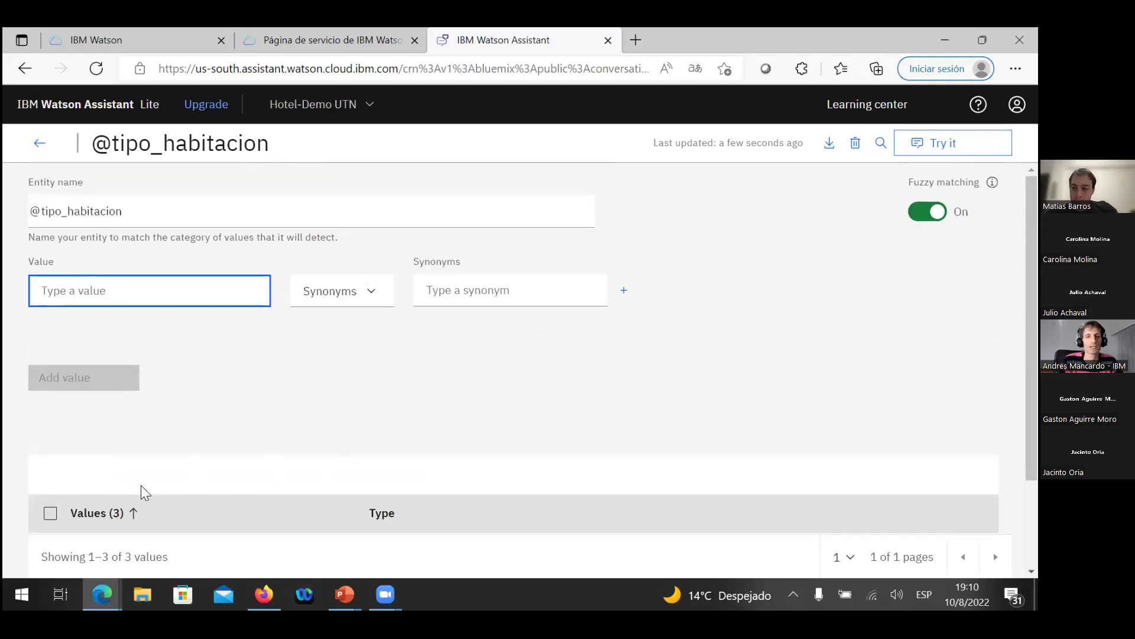
{"action": "scroll", "coordinate": [142, 491], "scroll_direction": "down", "scroll_amount": 1}
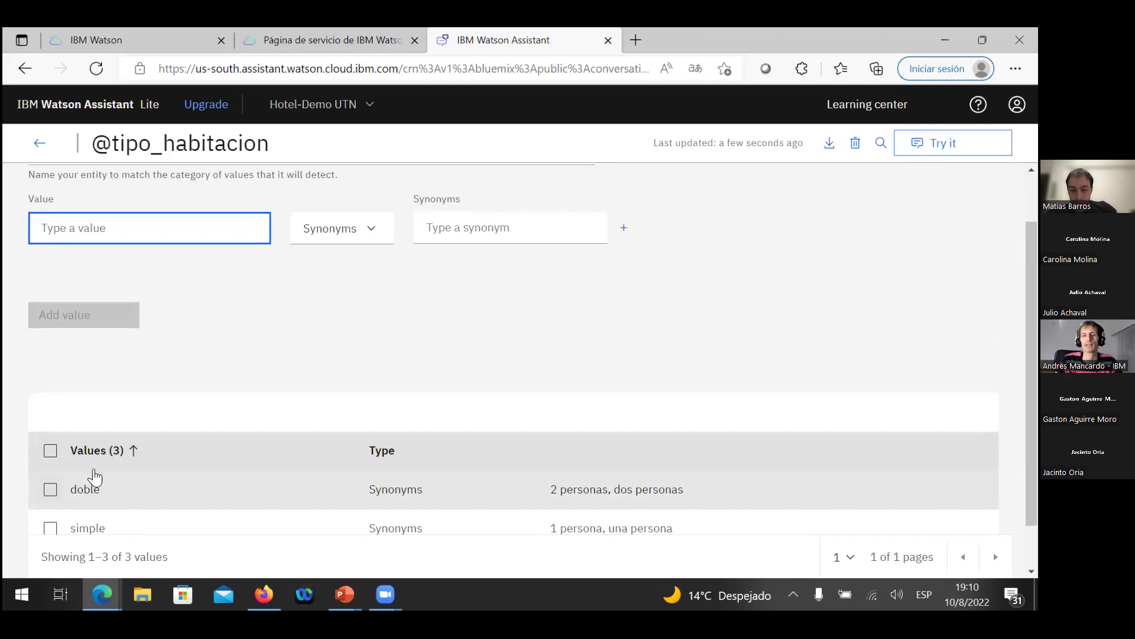
{"action": "scroll", "coordinate": [220, 412], "scroll_direction": "up", "scroll_amount": 1}
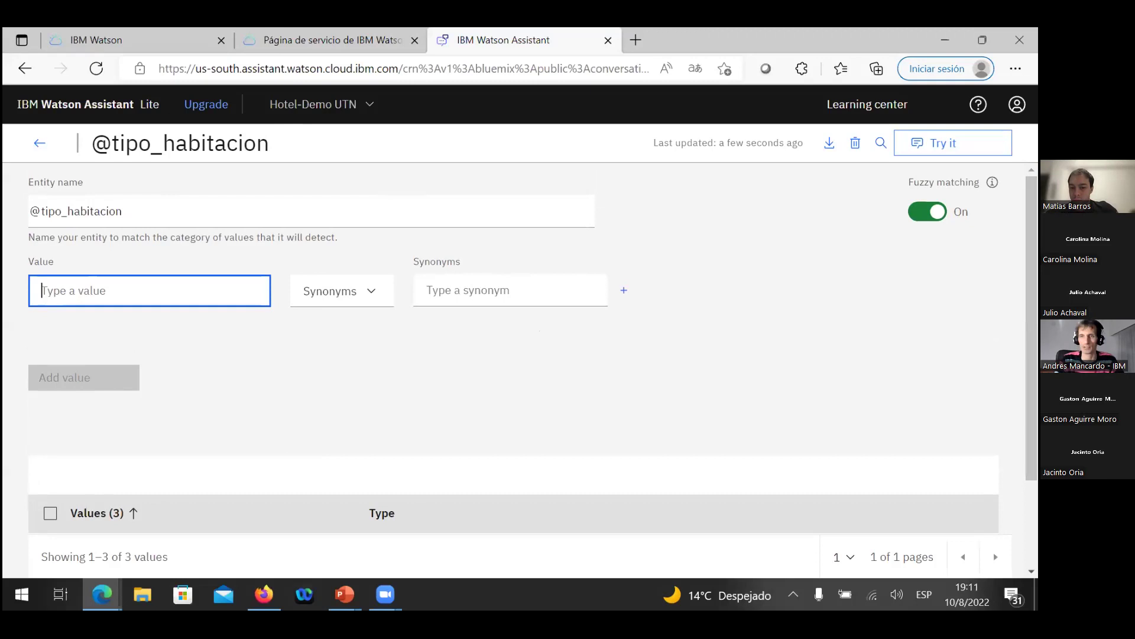
{"action": "scroll", "coordinate": [178, 467], "scroll_direction": "down", "scroll_amount": 1}
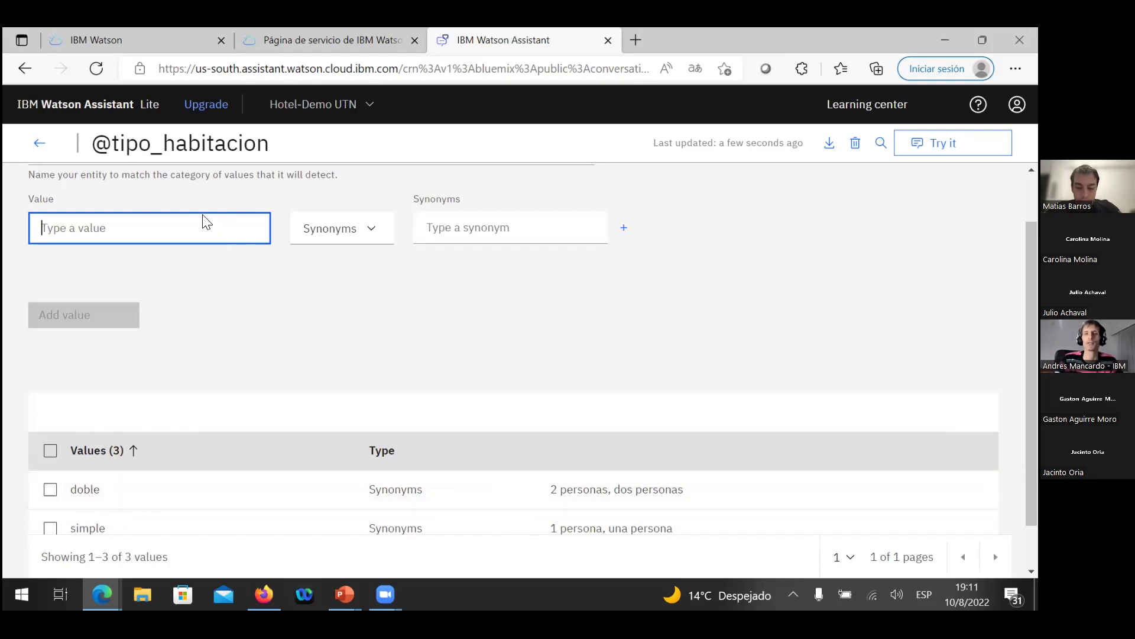
Step: Return to the entity list and look through the prebuilt system entities and their descriptions
{"action": "left_click", "coordinate": [40, 148]}
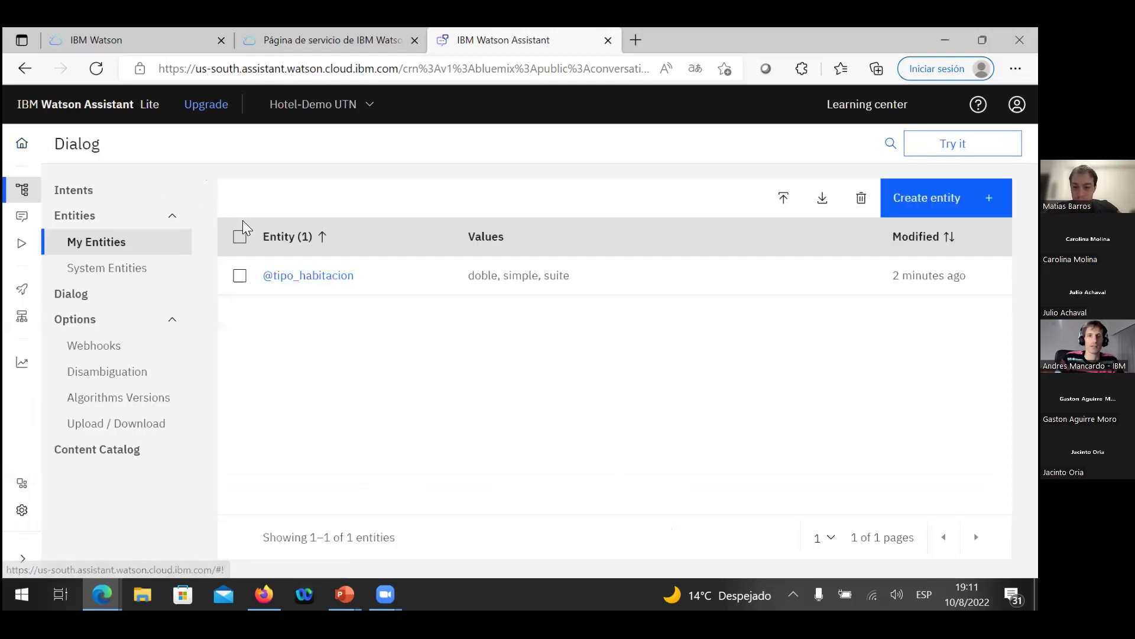
{"action": "left_click", "coordinate": [106, 272]}
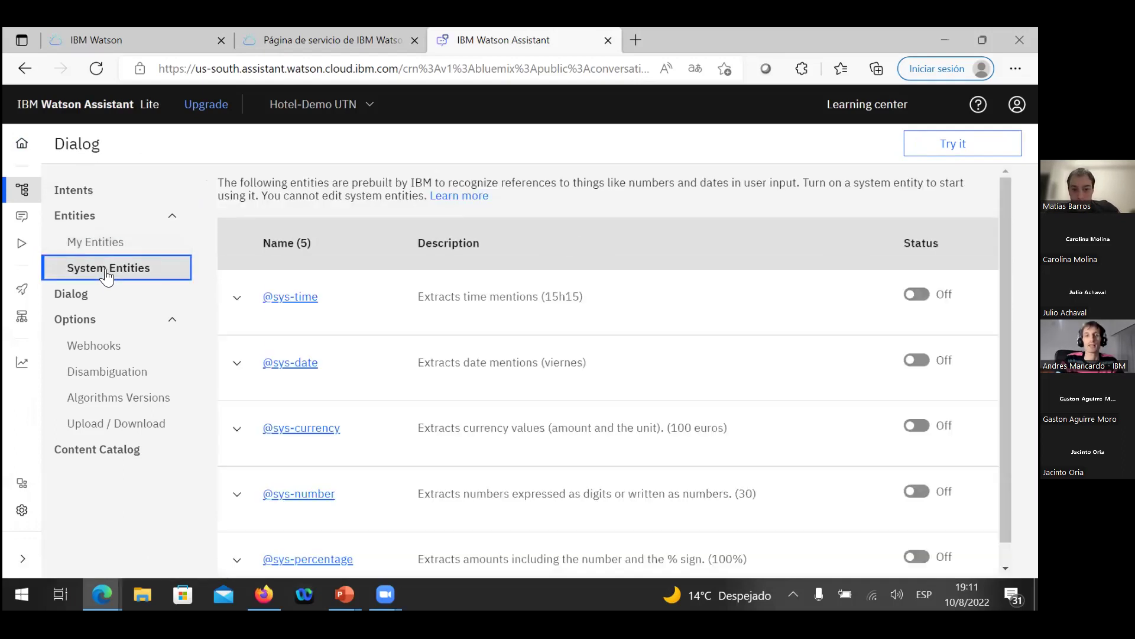
{"action": "scroll", "coordinate": [227, 273], "scroll_direction": "down", "scroll_amount": 1}
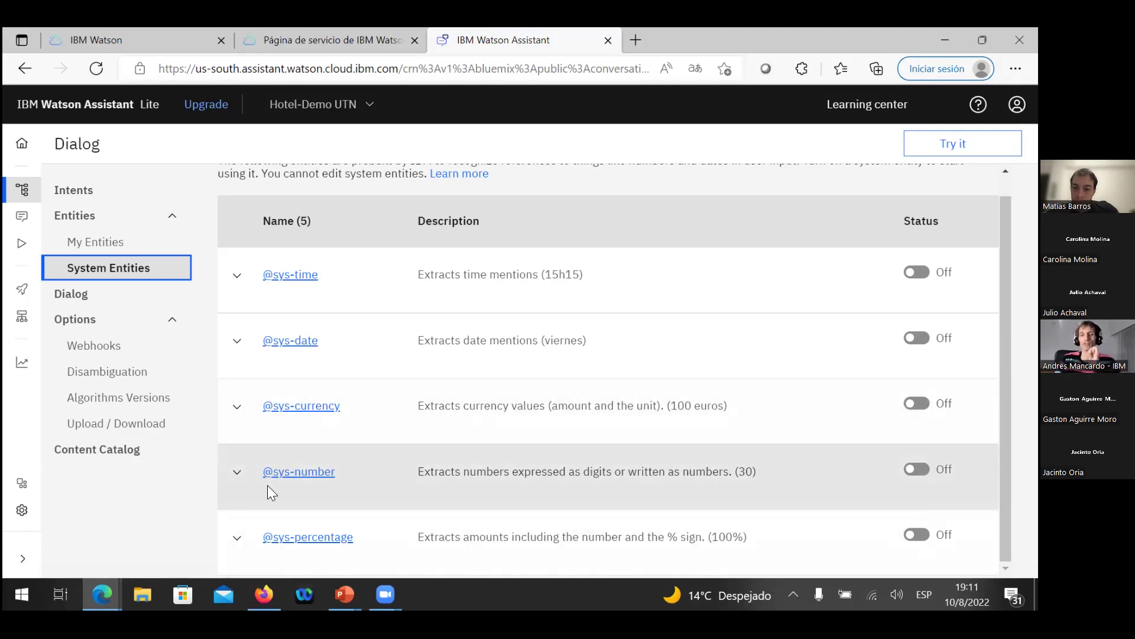
{"action": "left_click", "coordinate": [916, 469]}
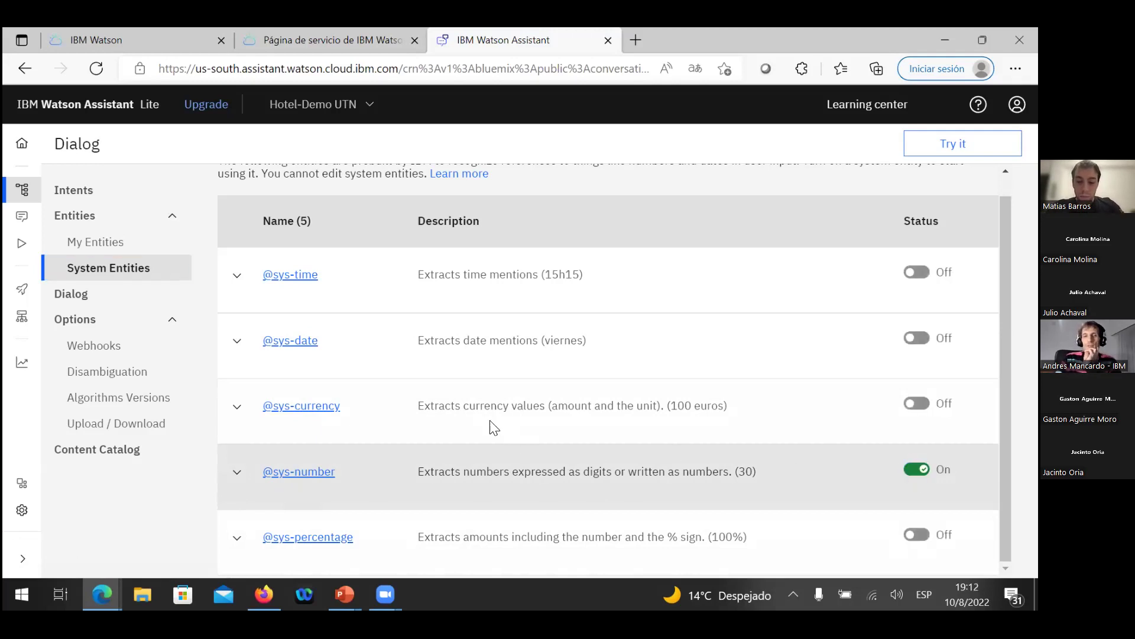
{"action": "left_click", "coordinate": [923, 341]}
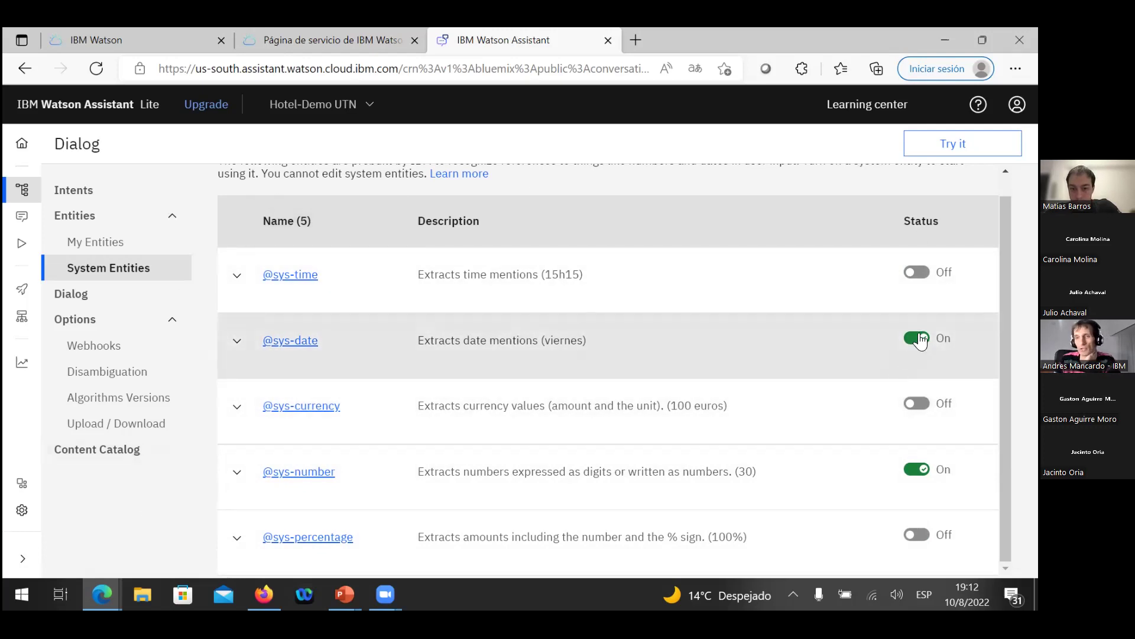
{"action": "left_click", "coordinate": [917, 337]}
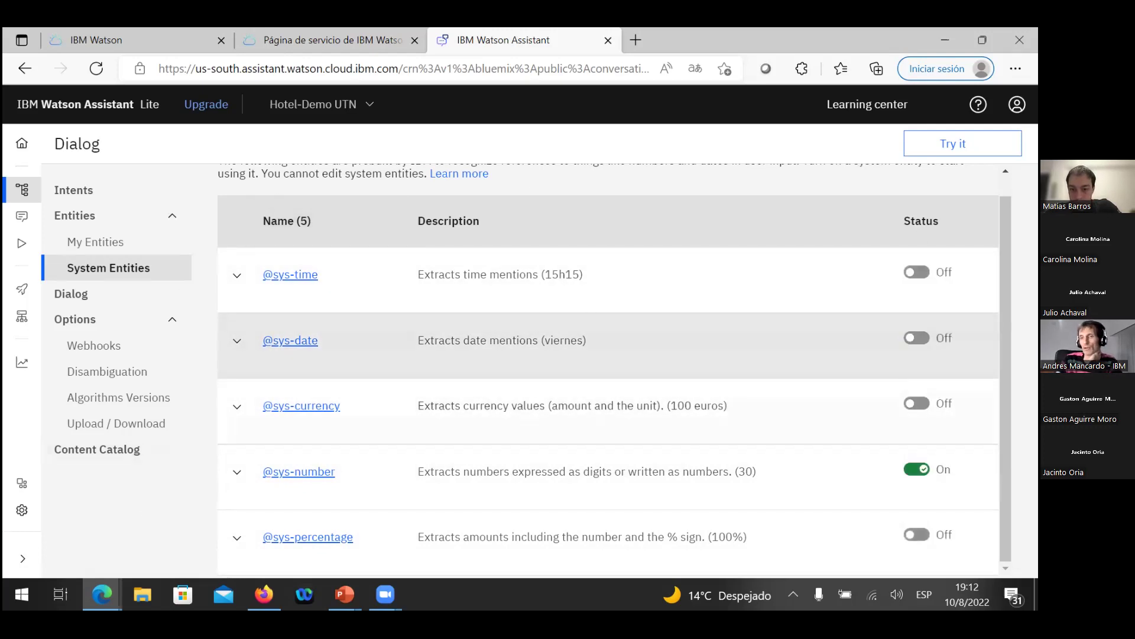
{"action": "left_click", "coordinate": [916, 469]}
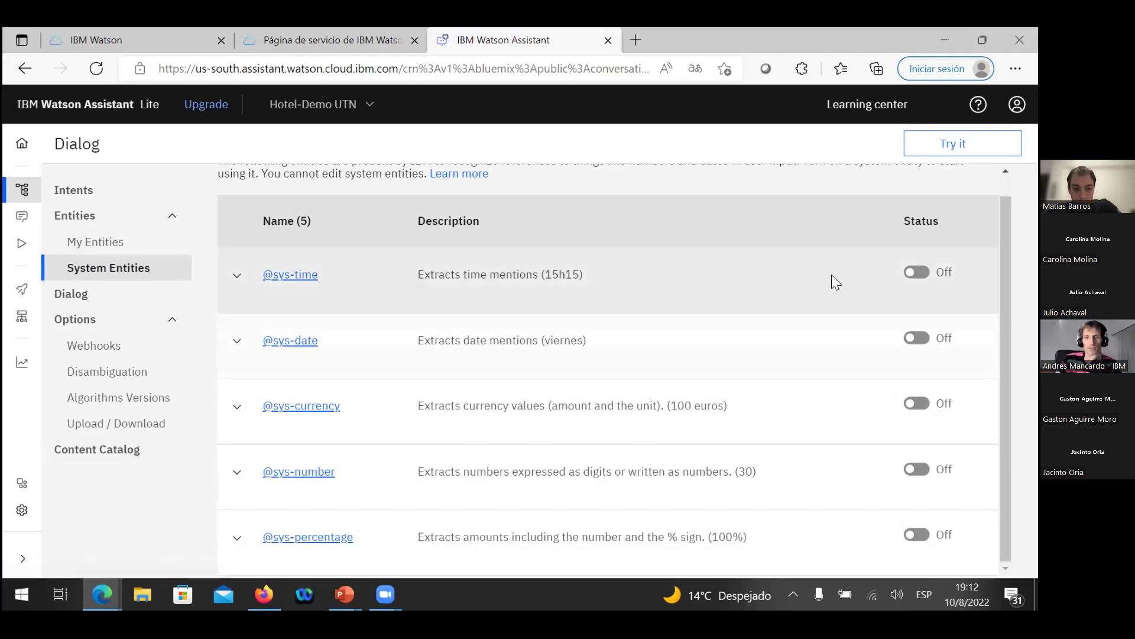
{"action": "left_click", "coordinate": [917, 338]}
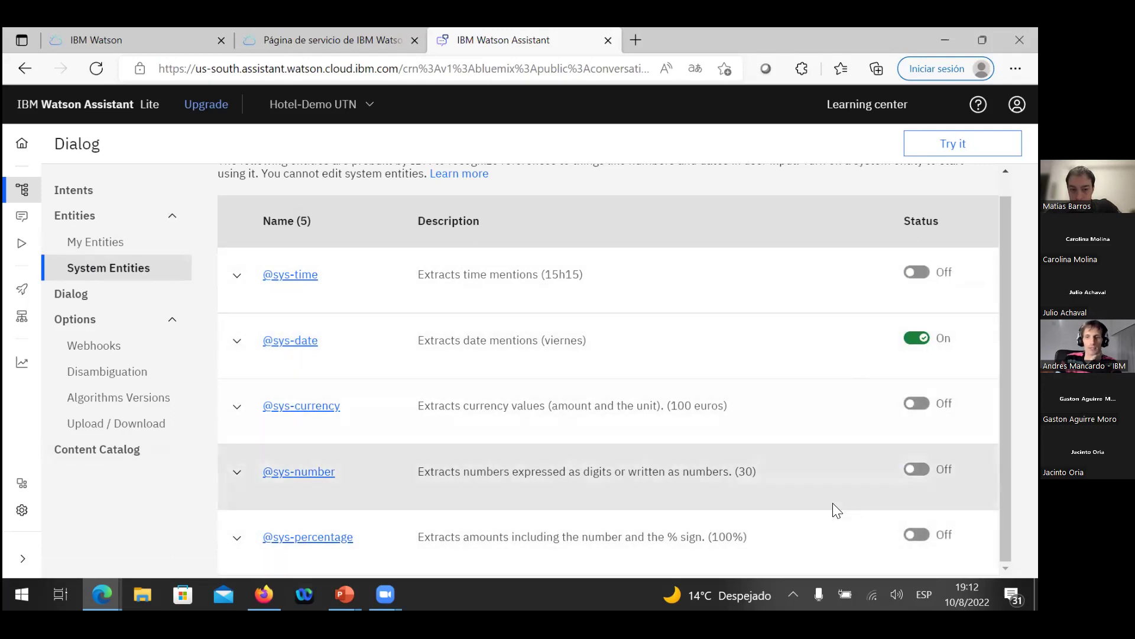
{"action": "left_click", "coordinate": [916, 469]}
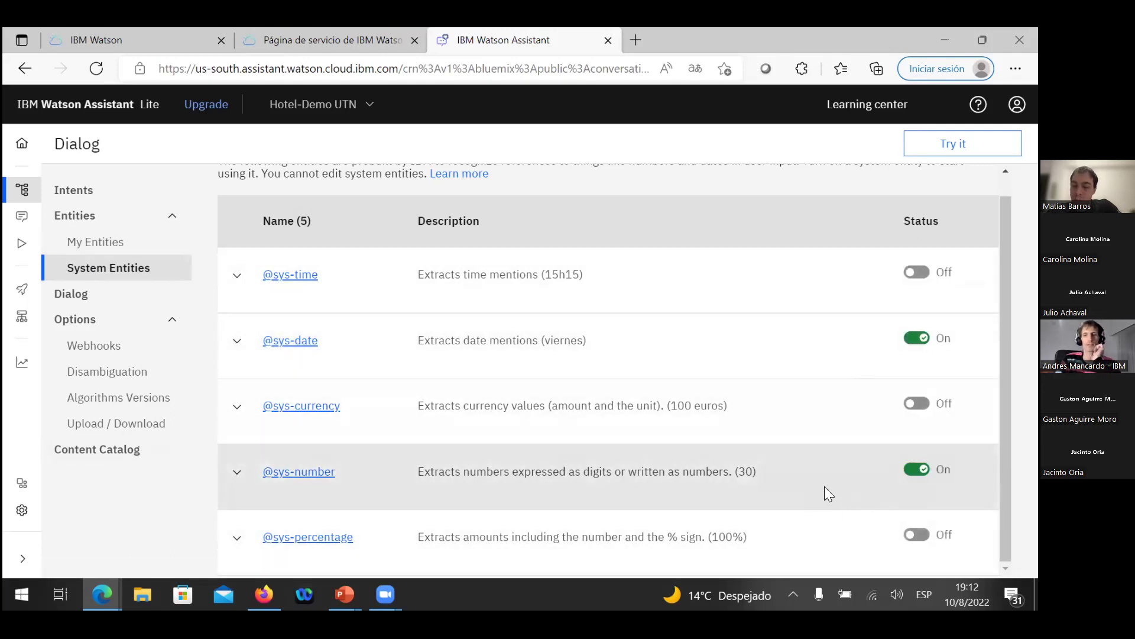
{"action": "left_click", "coordinate": [84, 247]}
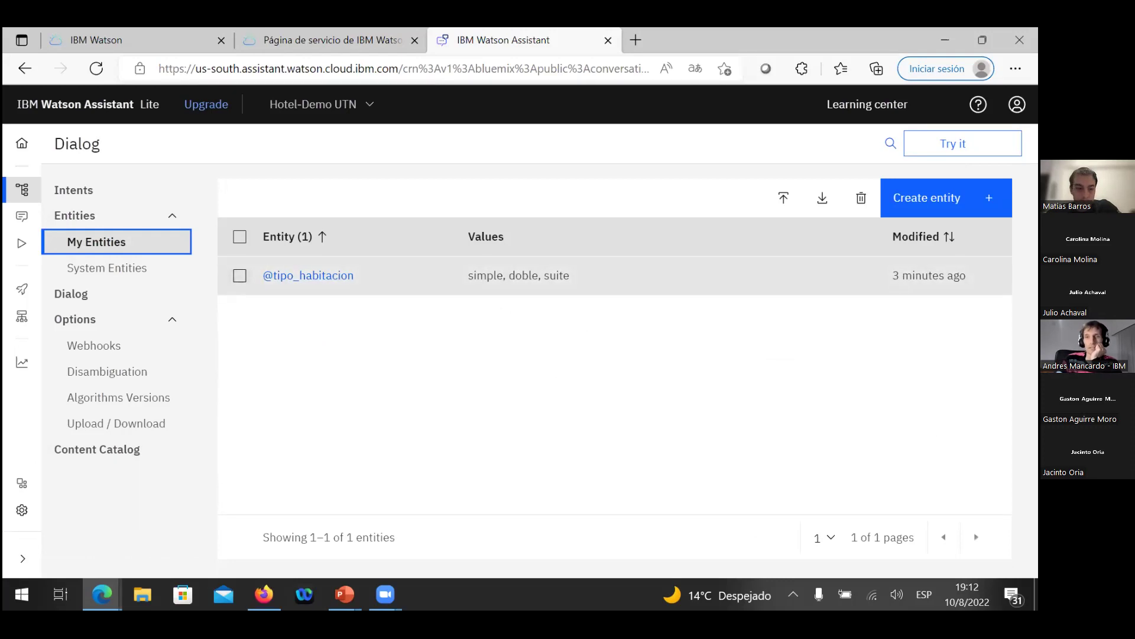
Step: Clear the test conversation and try the assistant with the message "hola, quiero reservar una habitacion doble", closing the test chat when done
{"action": "left_click", "coordinate": [975, 151]}
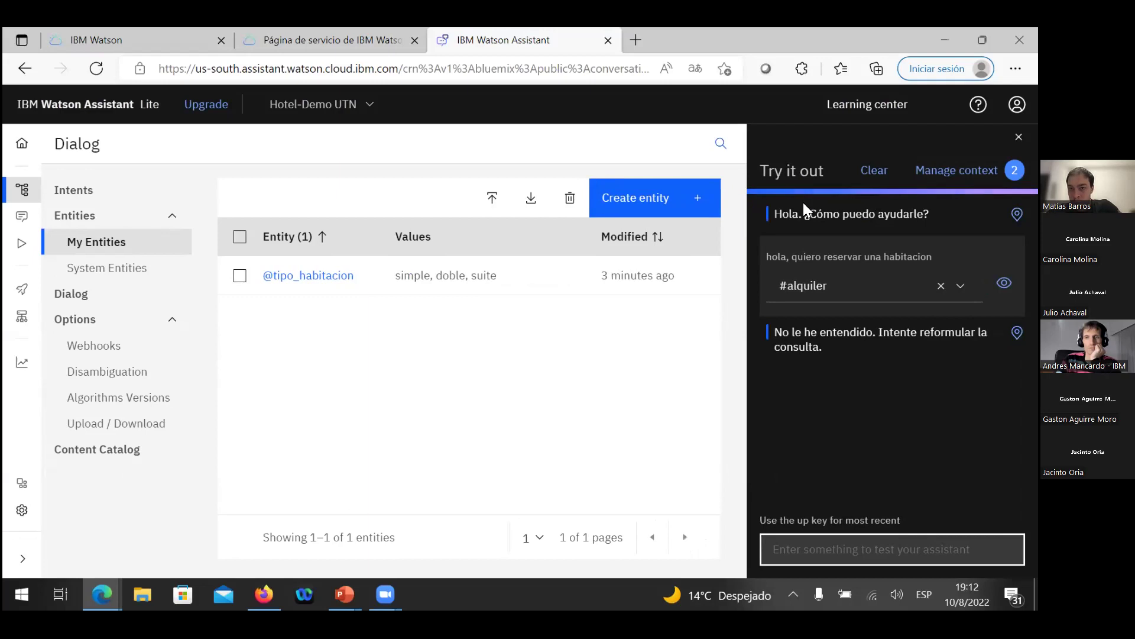
{"action": "left_click", "coordinate": [871, 174]}
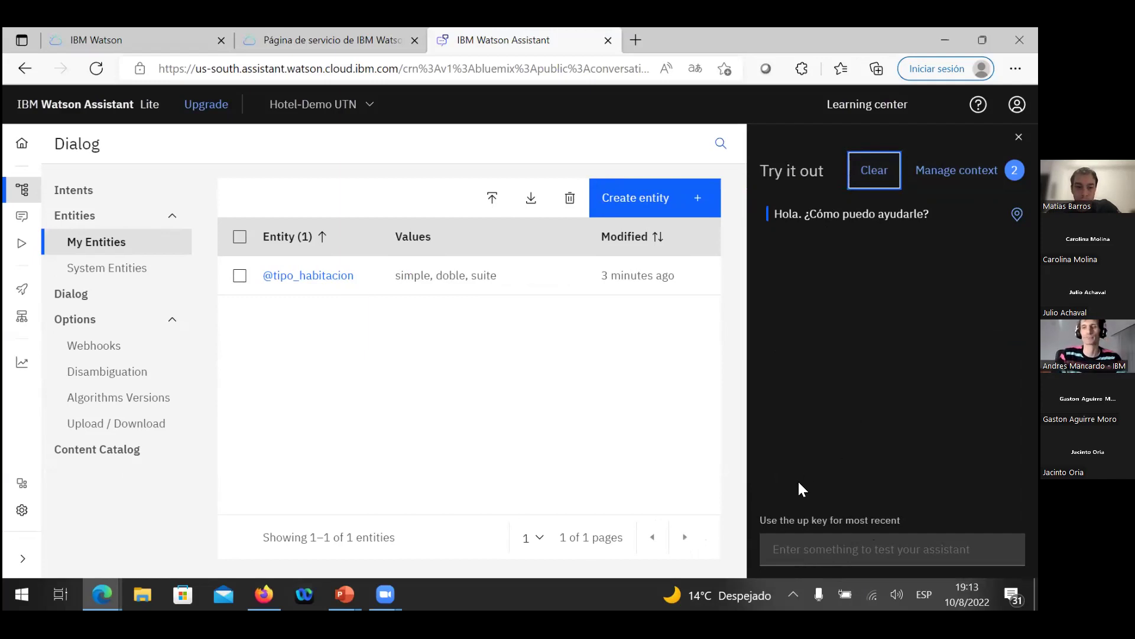
{"action": "left_click", "coordinate": [780, 554]}
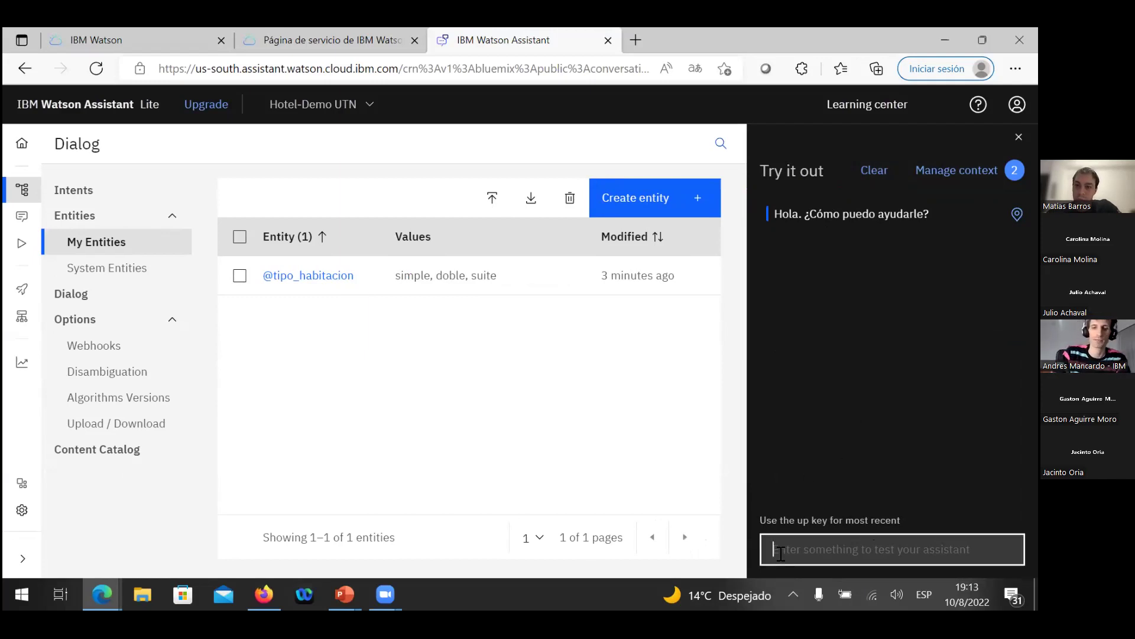
{"action": "type", "text": "hola, quiero reservar una habitacion"}
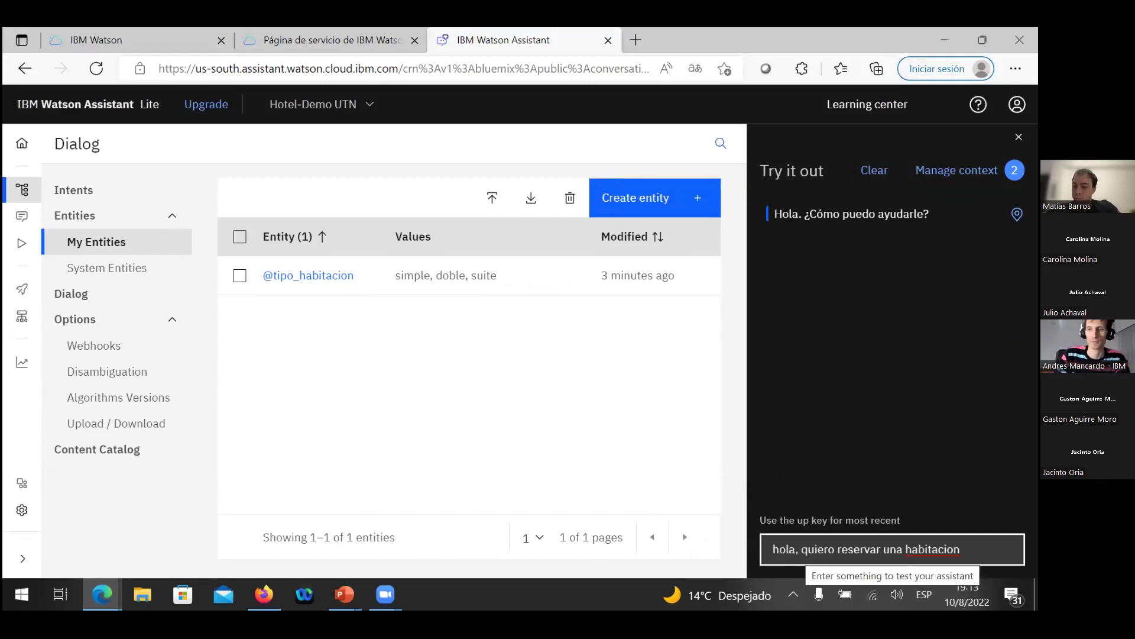
{"action": "type", "text": "doble"}
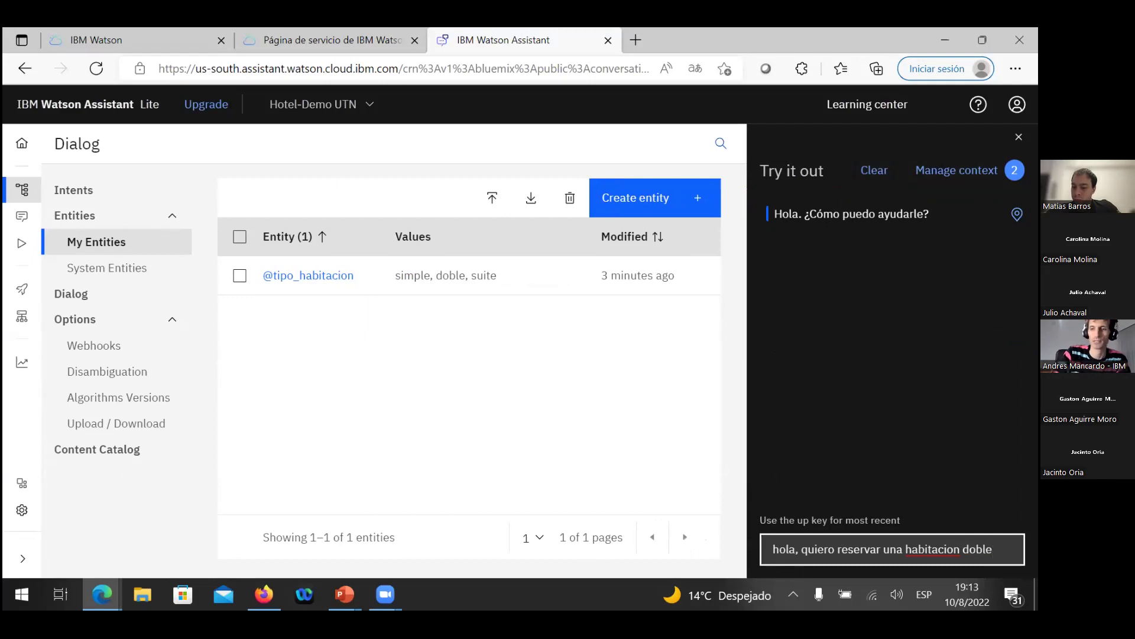
{"action": "key", "text": "Return"}
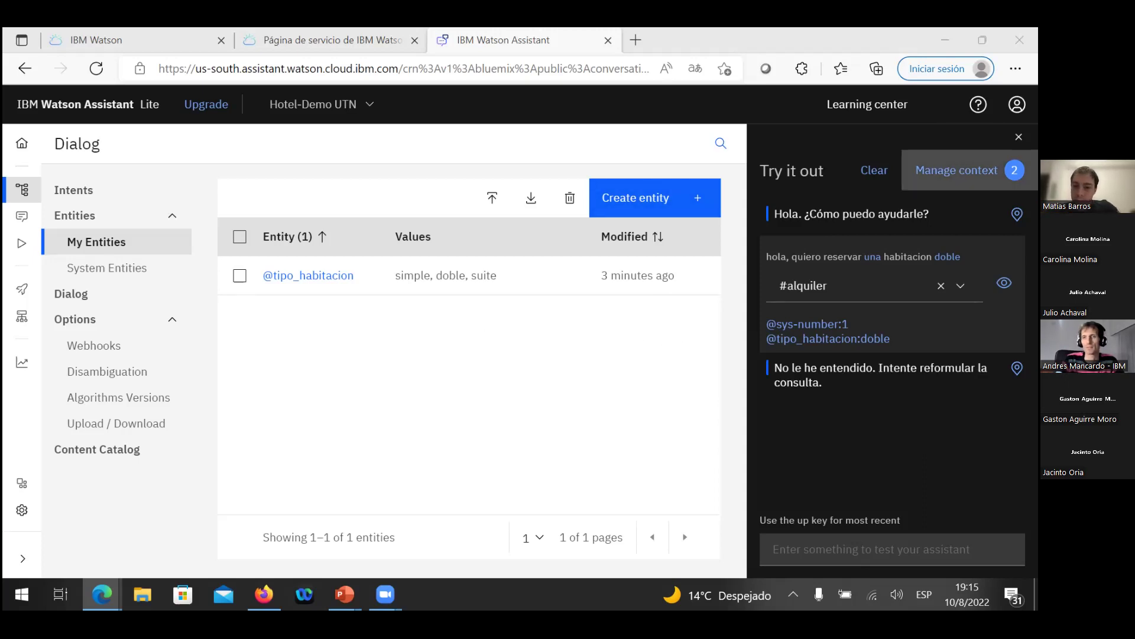
{"action": "left_click", "coordinate": [1018, 136]}
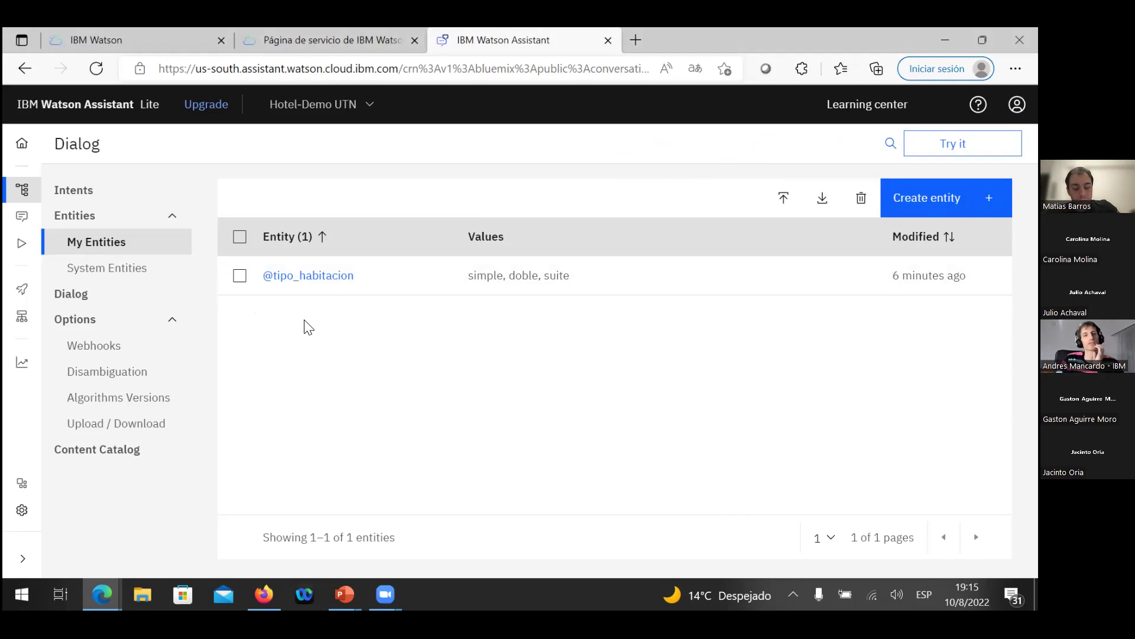
{"action": "left_click", "coordinate": [80, 192]}
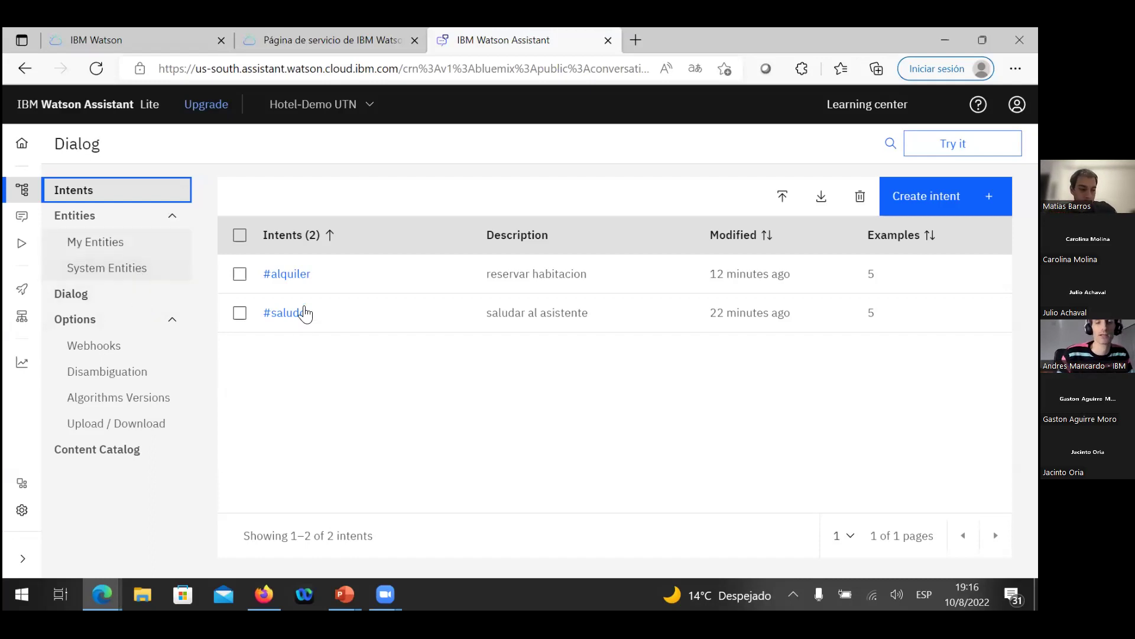
{"action": "key", "text": "Tab"}
{"action": "key", "text": "Tab"}
{"action": "key", "text": "Return"}
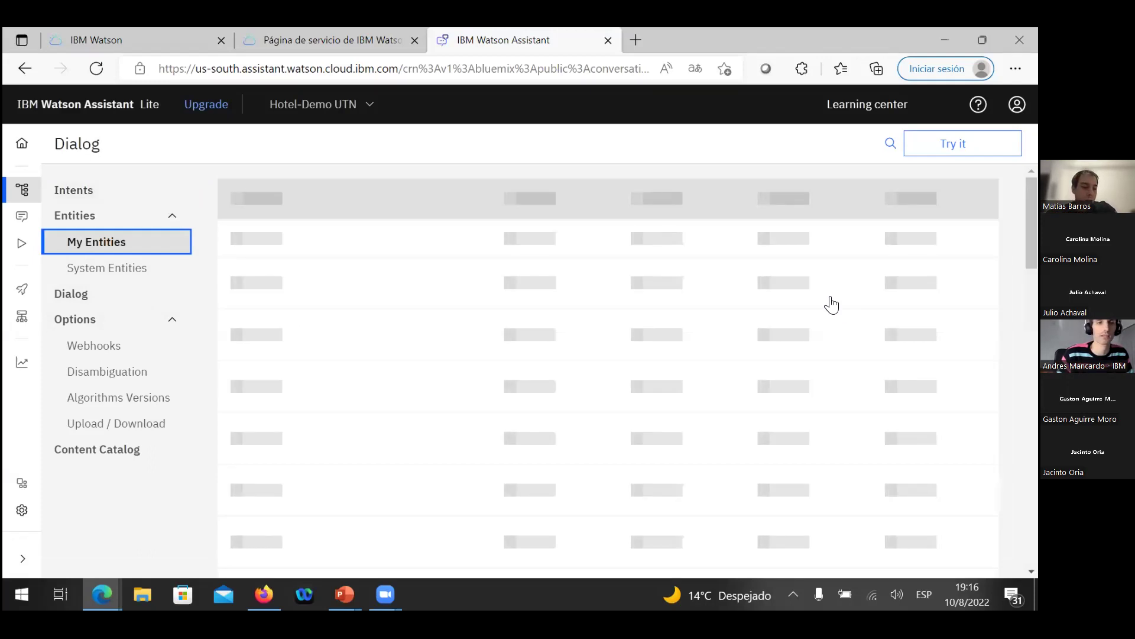
{"action": "key", "text": "Return"}
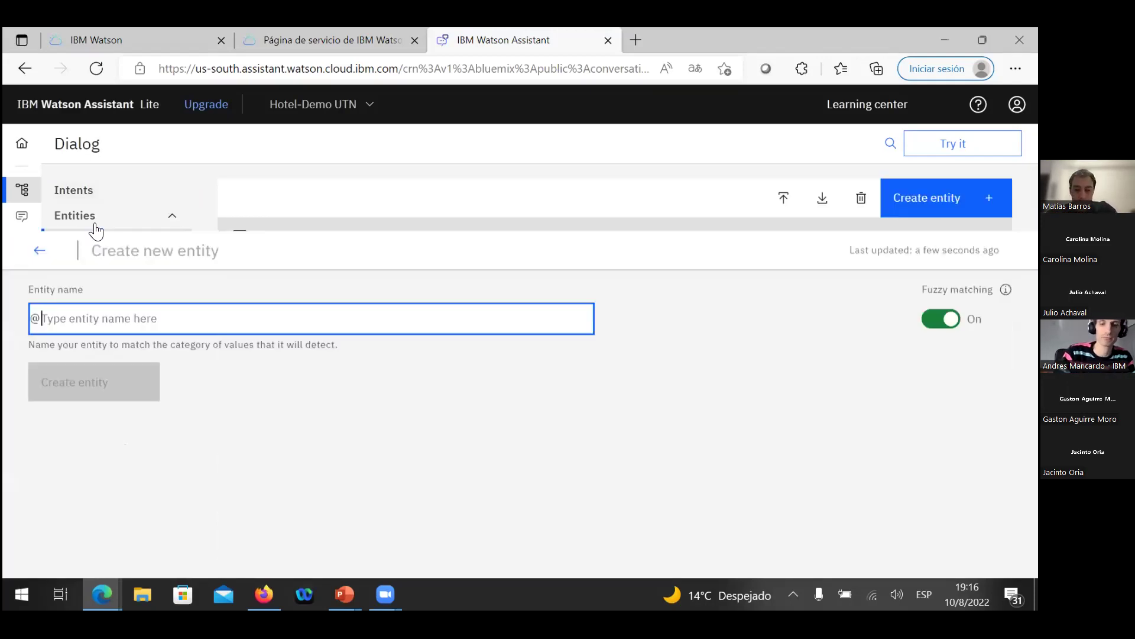
{"action": "type", "text": "ubicacion"}
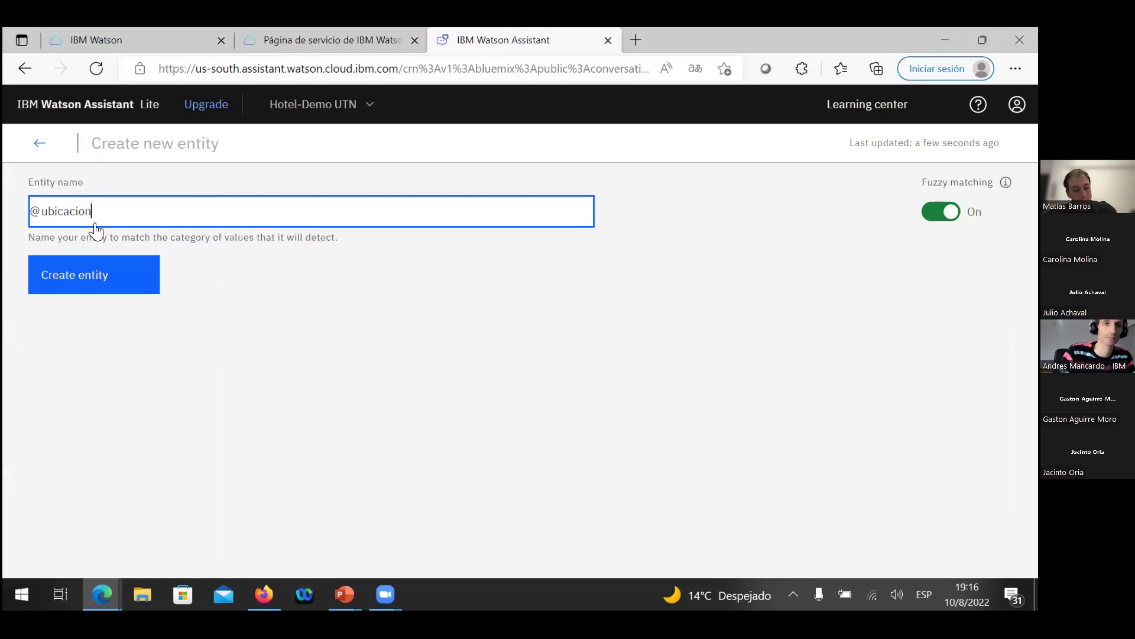
{"action": "left_click", "coordinate": [102, 285]}
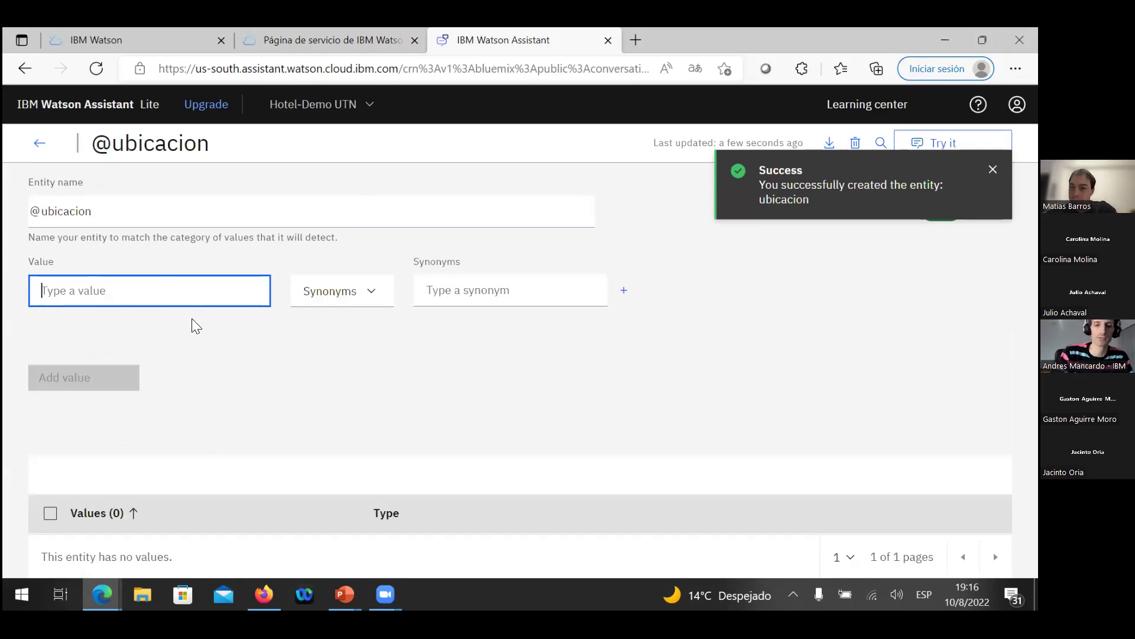
{"action": "type", "text": "Buenos"}
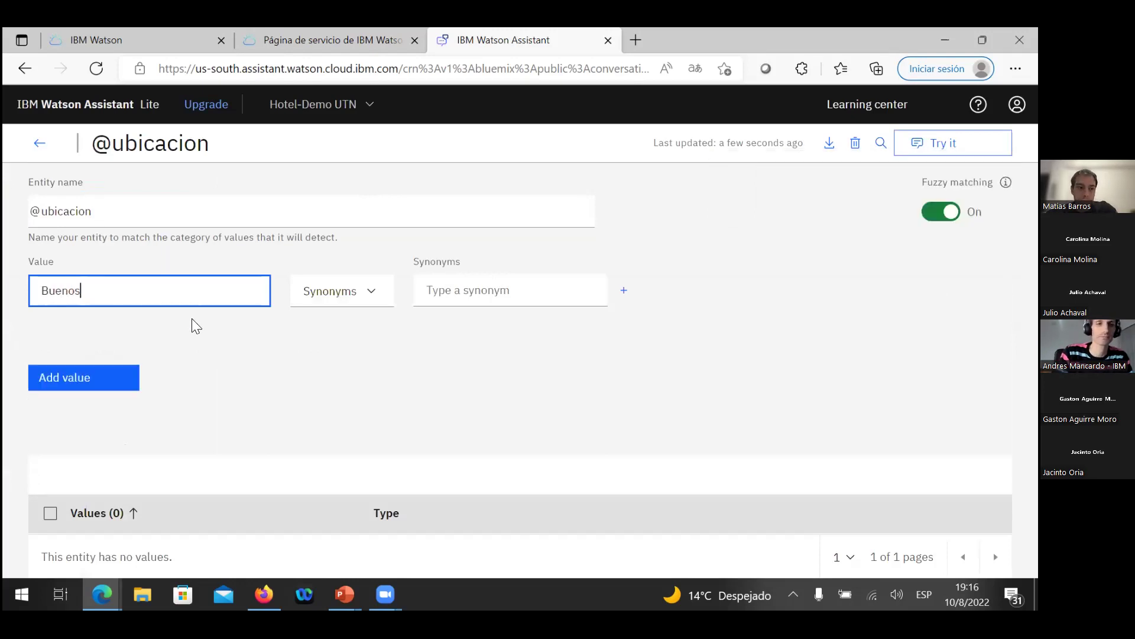
{"action": "type", "text": " Aires"}
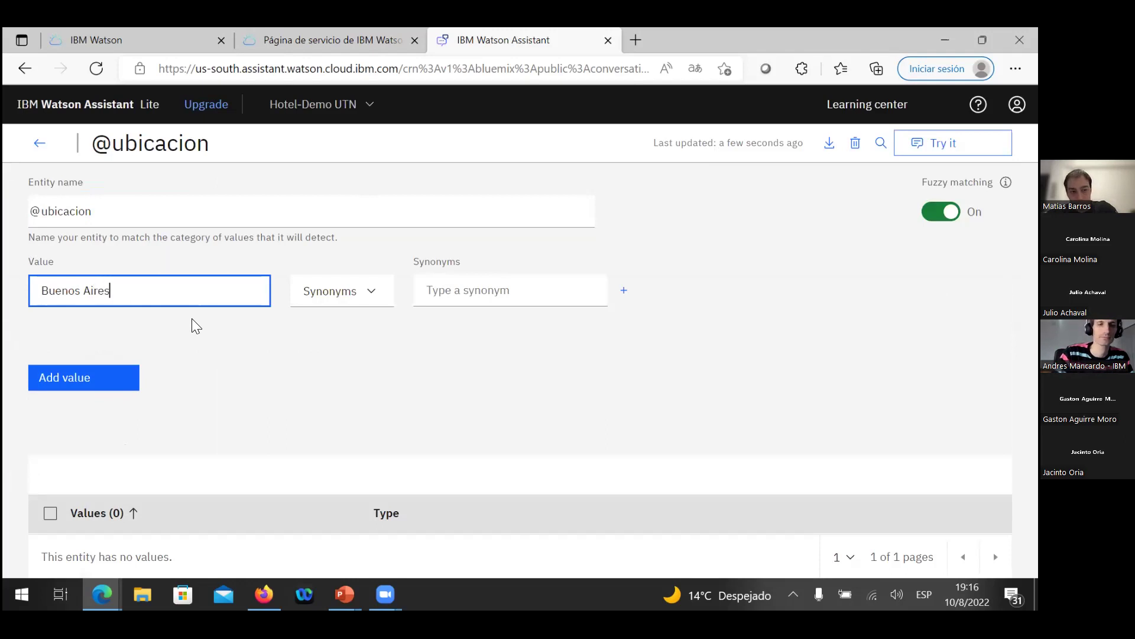
{"action": "key", "text": "Tab"}
{"action": "key", "text": "Tab"}
{"action": "type", "text": "Bs As"}
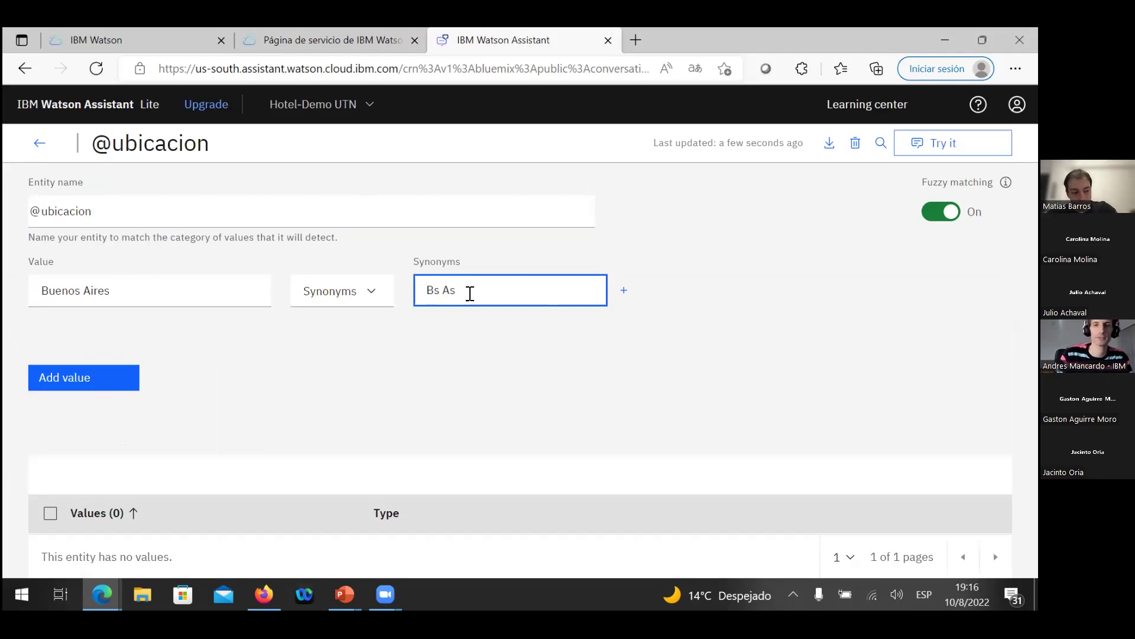
{"action": "left_click", "coordinate": [624, 291]}
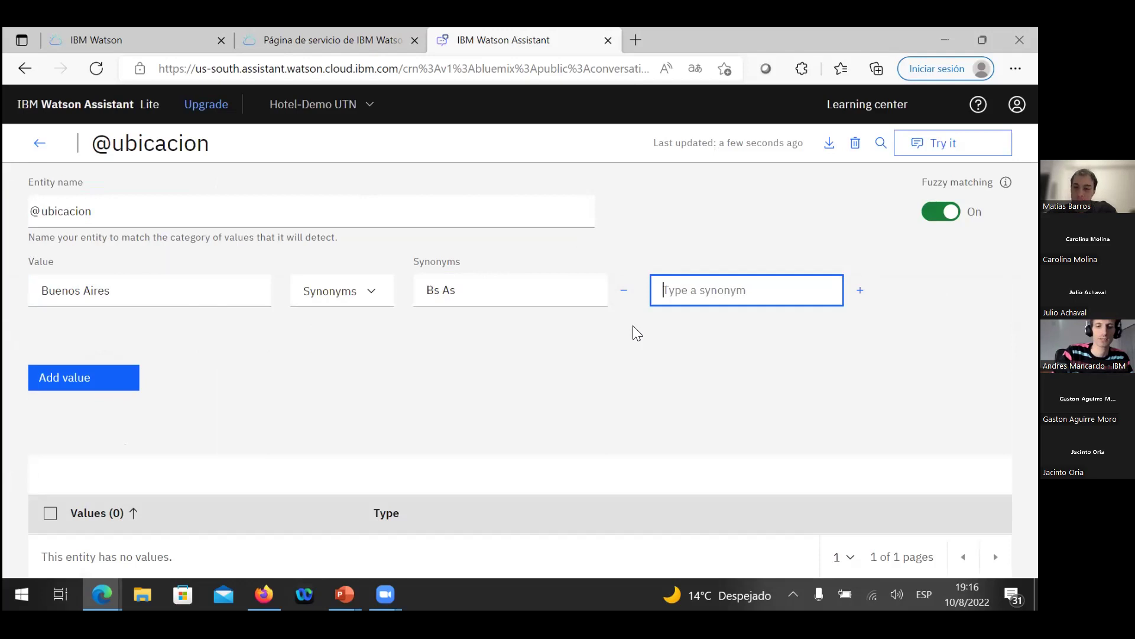
{"action": "type", "text": "BA"}
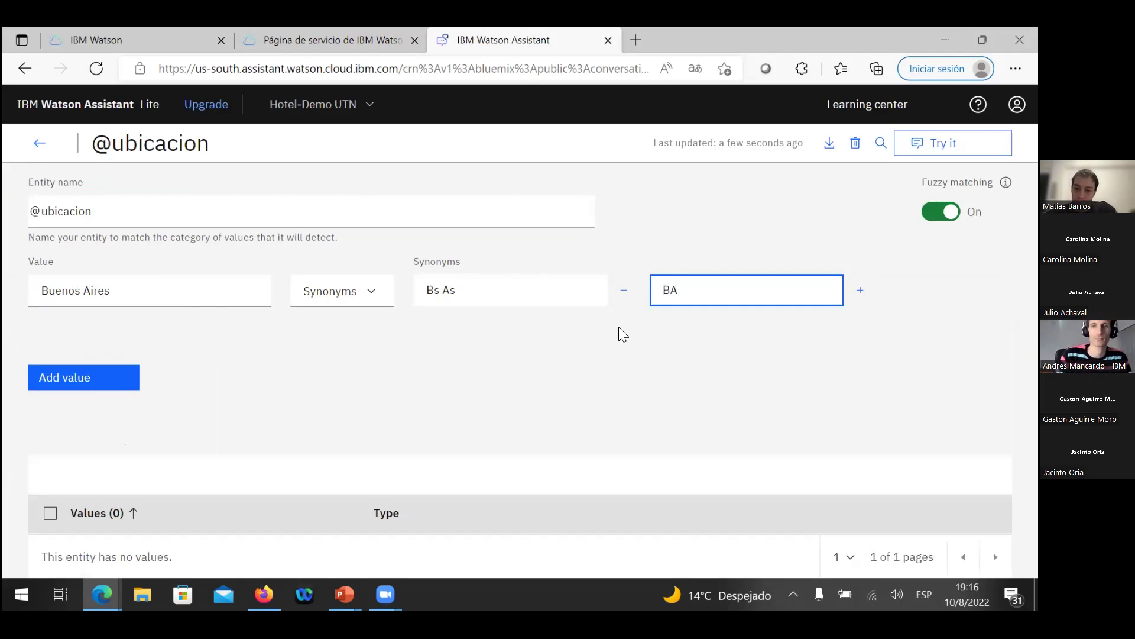
{"action": "key", "text": "Return"}
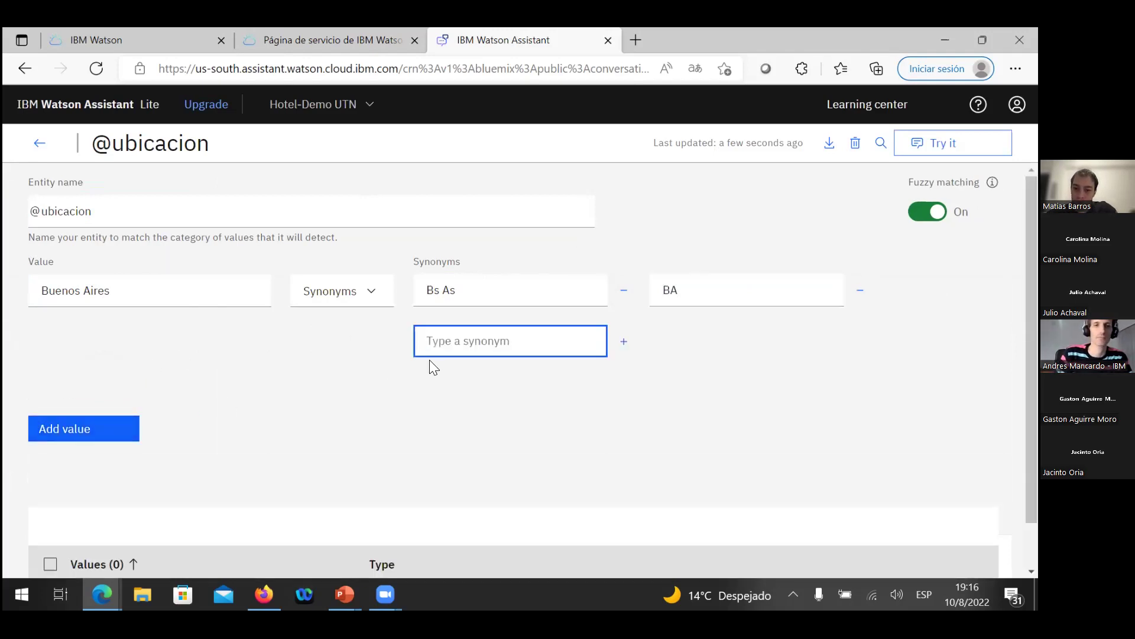
{"action": "left_click", "coordinate": [79, 429]}
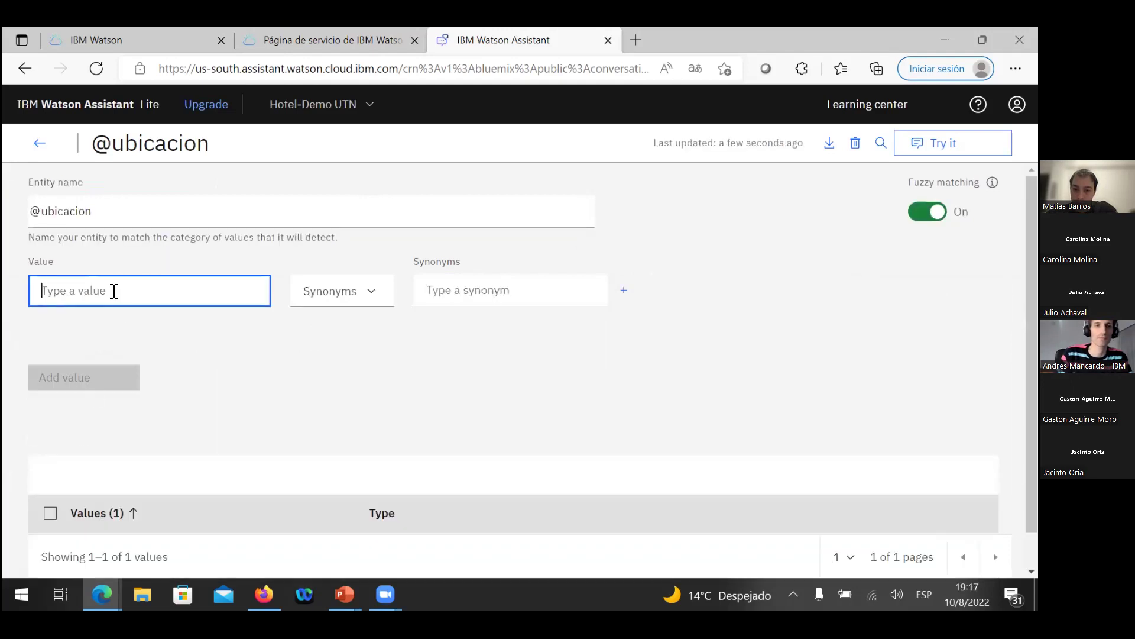
{"action": "type", "text": "Cordoba"}
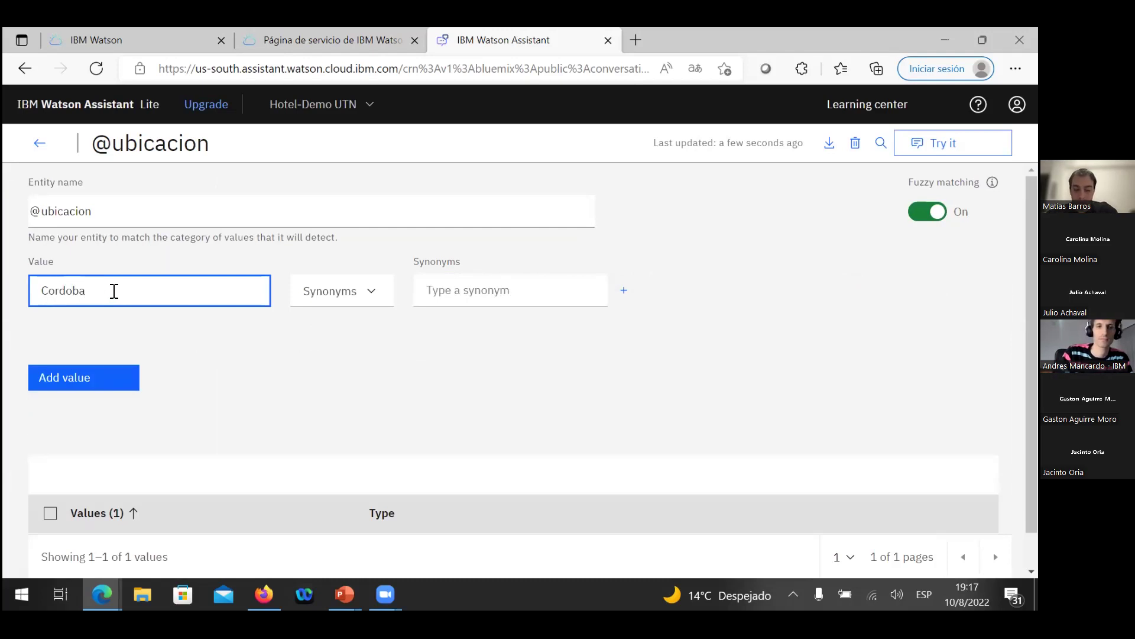
{"action": "key", "text": "Tab"}
{"action": "key", "text": "Tab"}
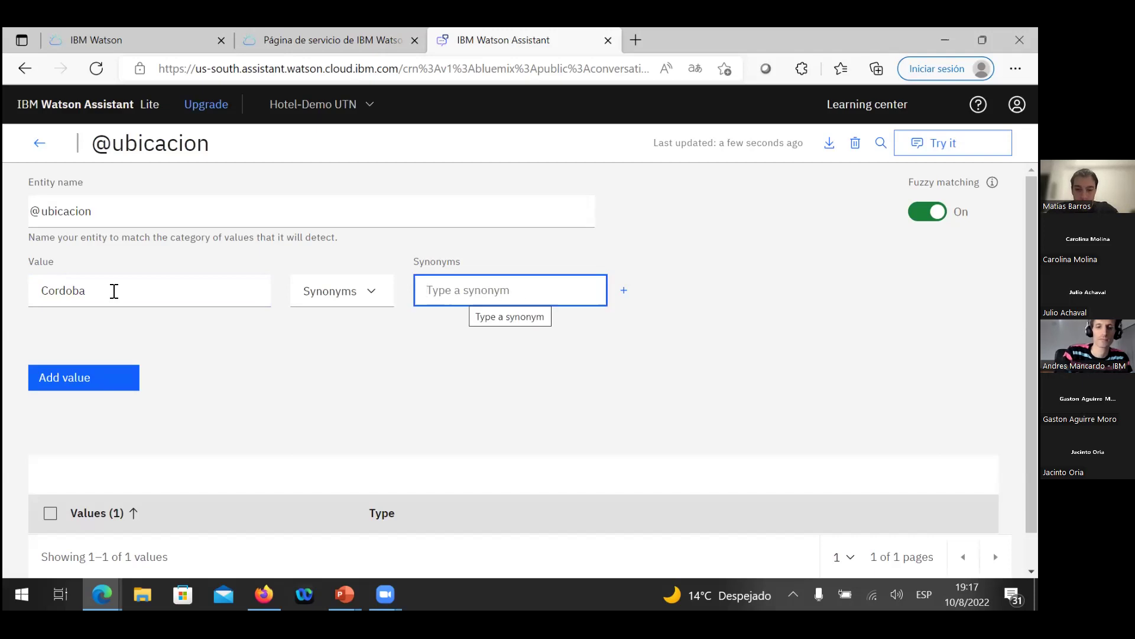
{"action": "type", "text": "c"}
{"action": "key", "text": "BackSpace"}
{"action": "type", "text": "CBA"}
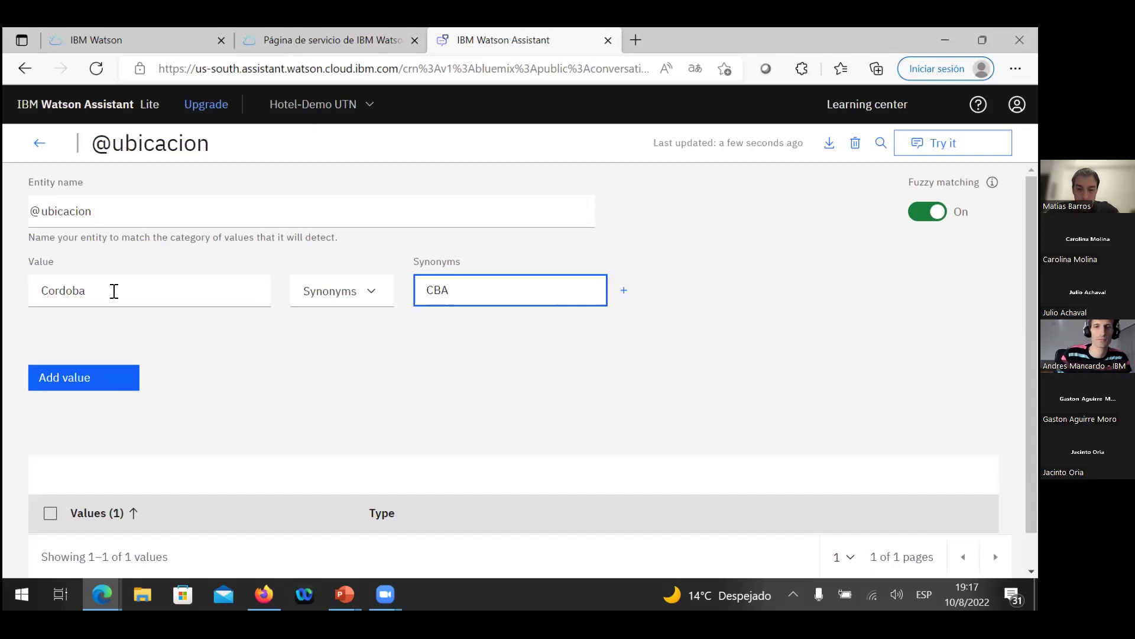
{"action": "left_click", "coordinate": [62, 391]}
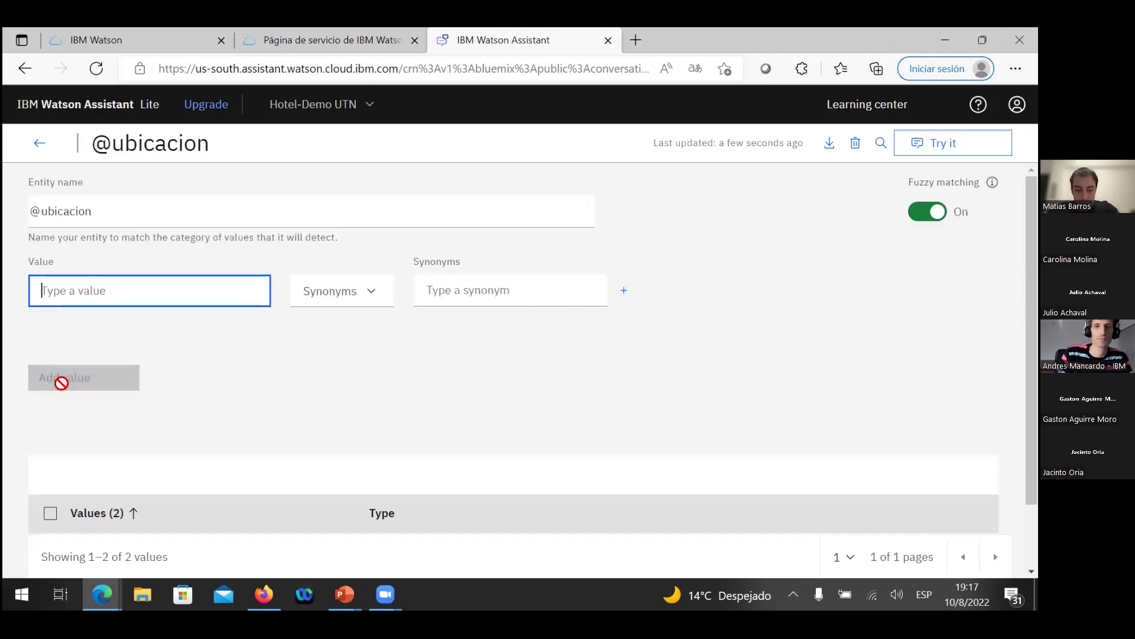
{"action": "type", "text": "Santa F"}
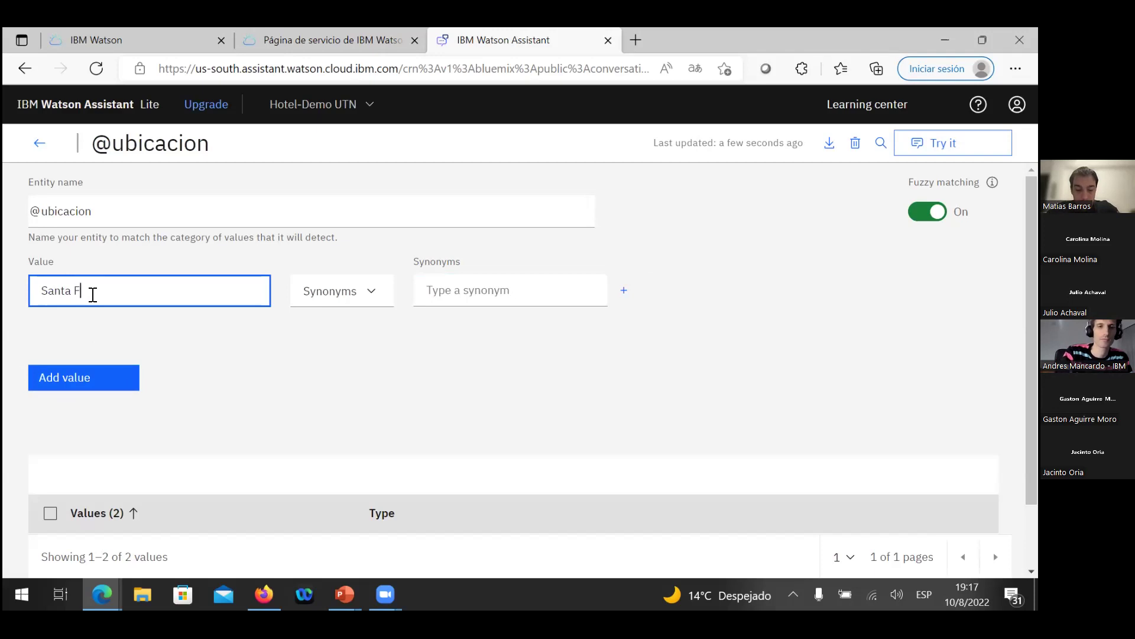
{"action": "key", "text": "Tab"}
{"action": "key", "text": "Tab"}
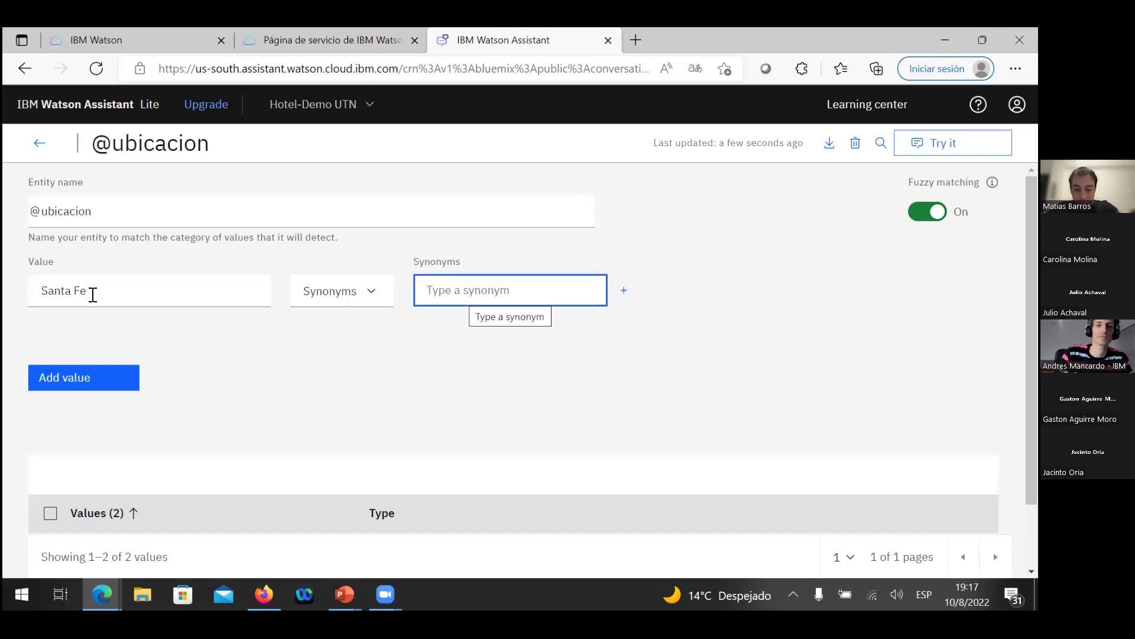
{"action": "type", "text": "S"}
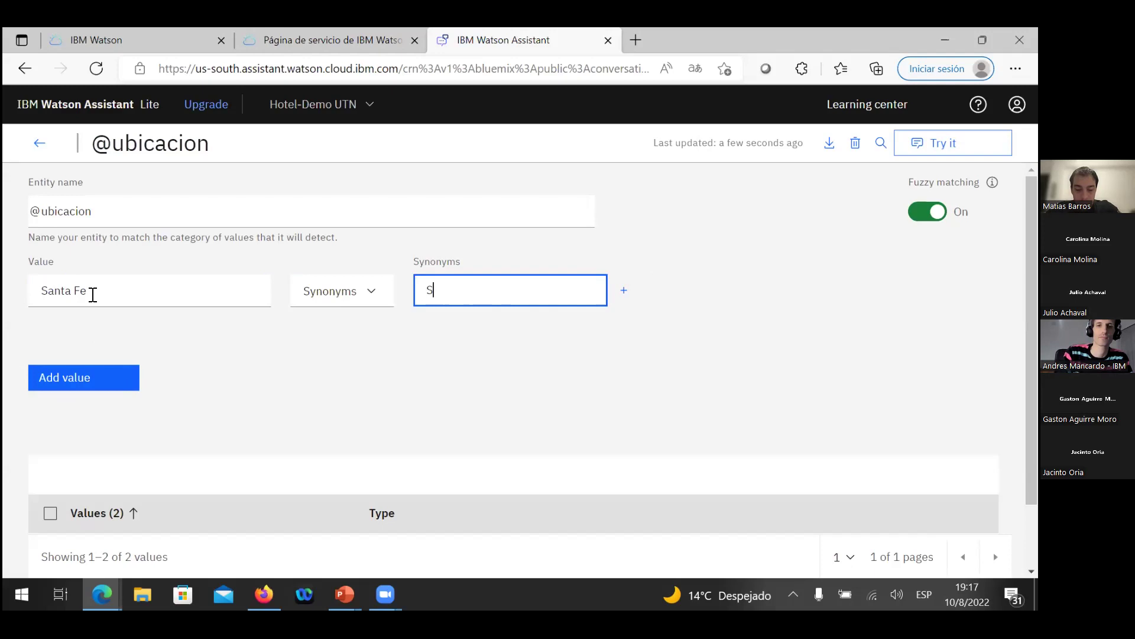
{"action": "type", "text": "TA FE"}
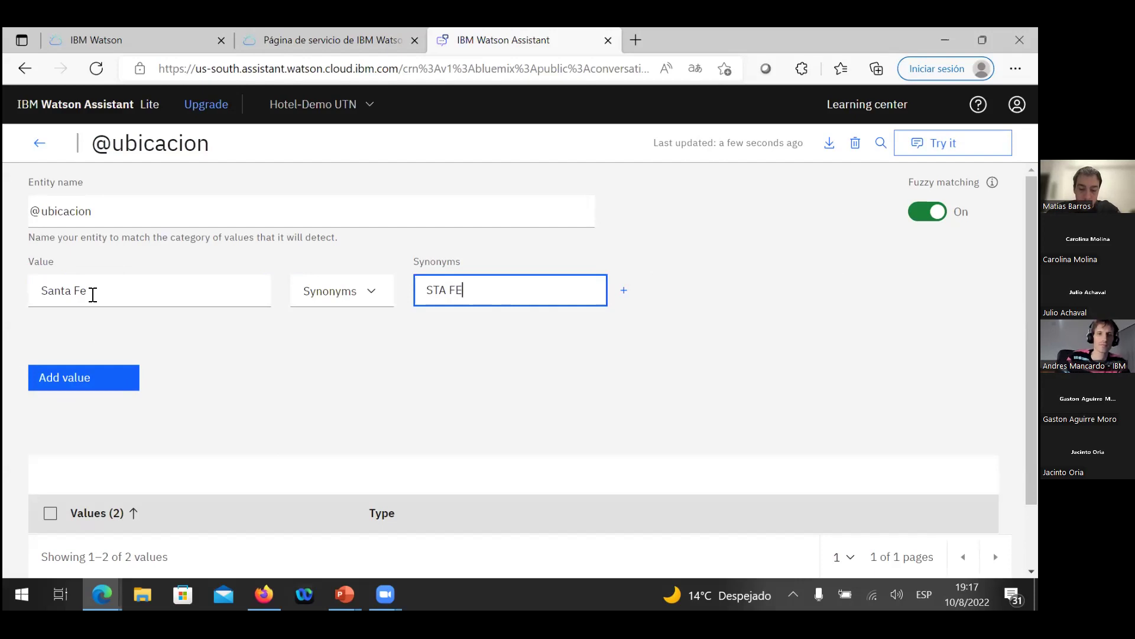
{"action": "scroll", "coordinate": [101, 350], "scroll_direction": "down", "scroll_amount": 2}
{"action": "scroll", "coordinate": [106, 353], "scroll_direction": "up", "scroll_amount": 2}
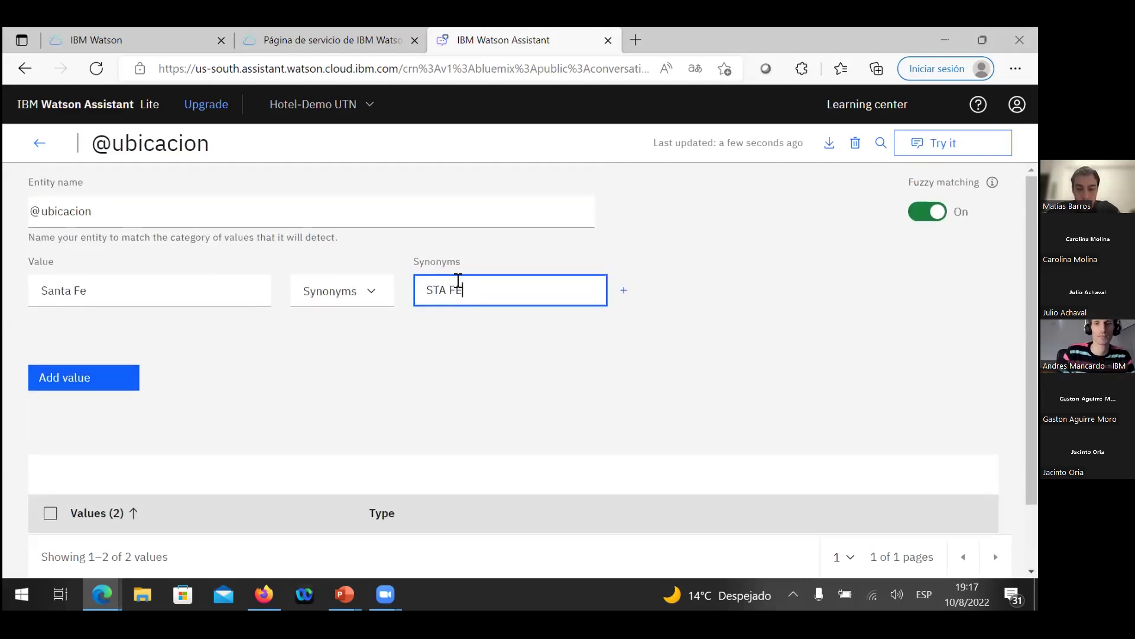
{"action": "left_click", "coordinate": [55, 381]}
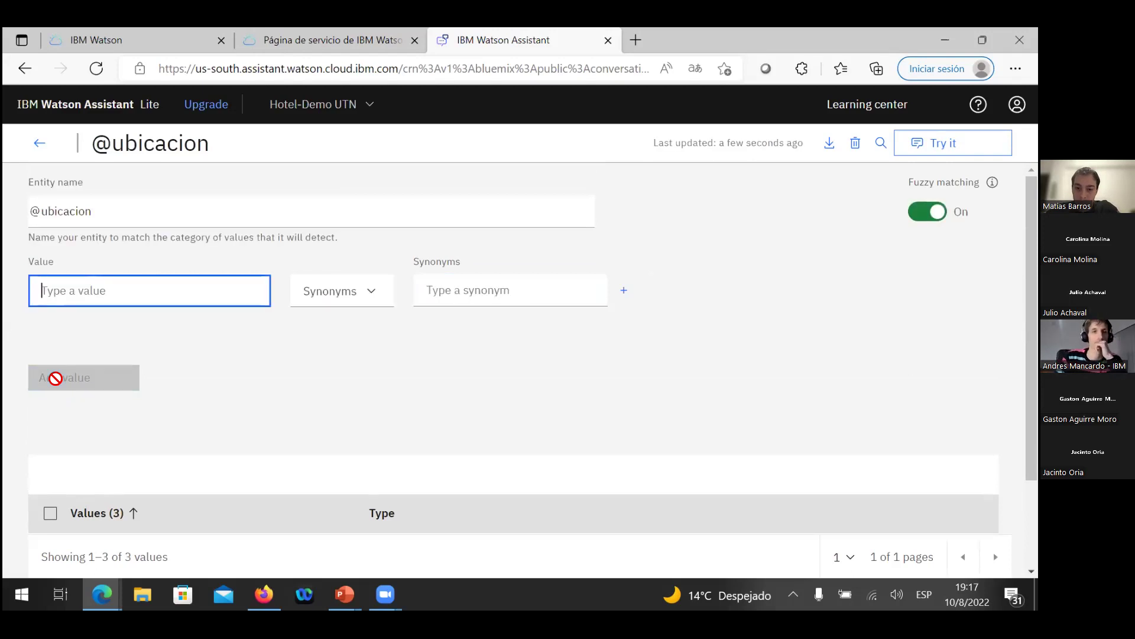
{"action": "left_click", "coordinate": [39, 143]}
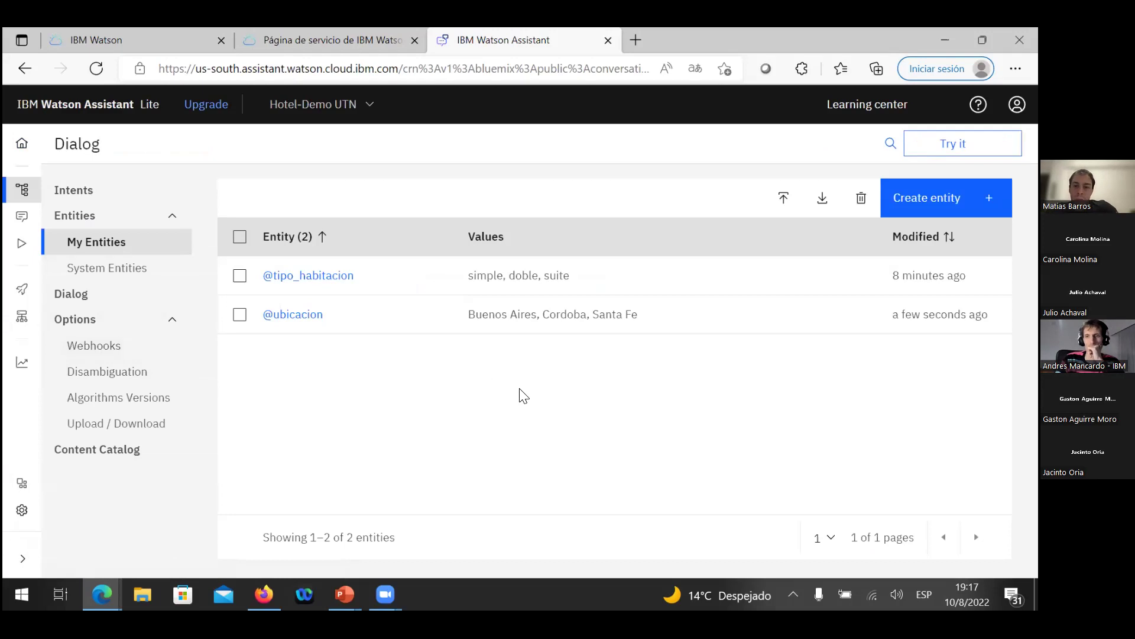
{"action": "left_click", "coordinate": [89, 195]}
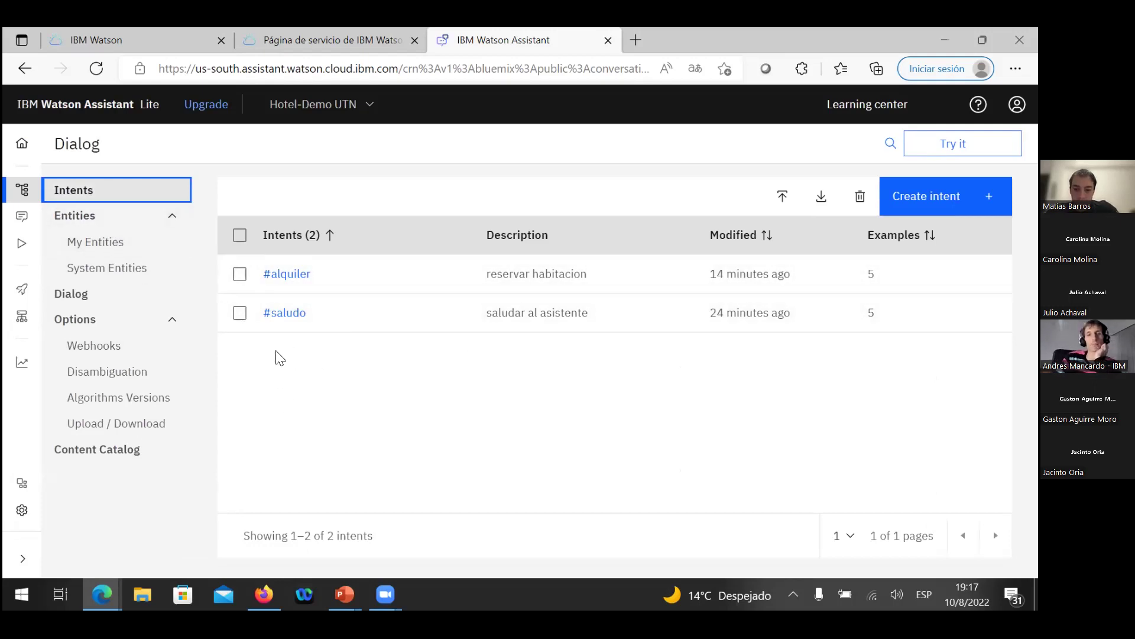
{"action": "left_click", "coordinate": [95, 243]}
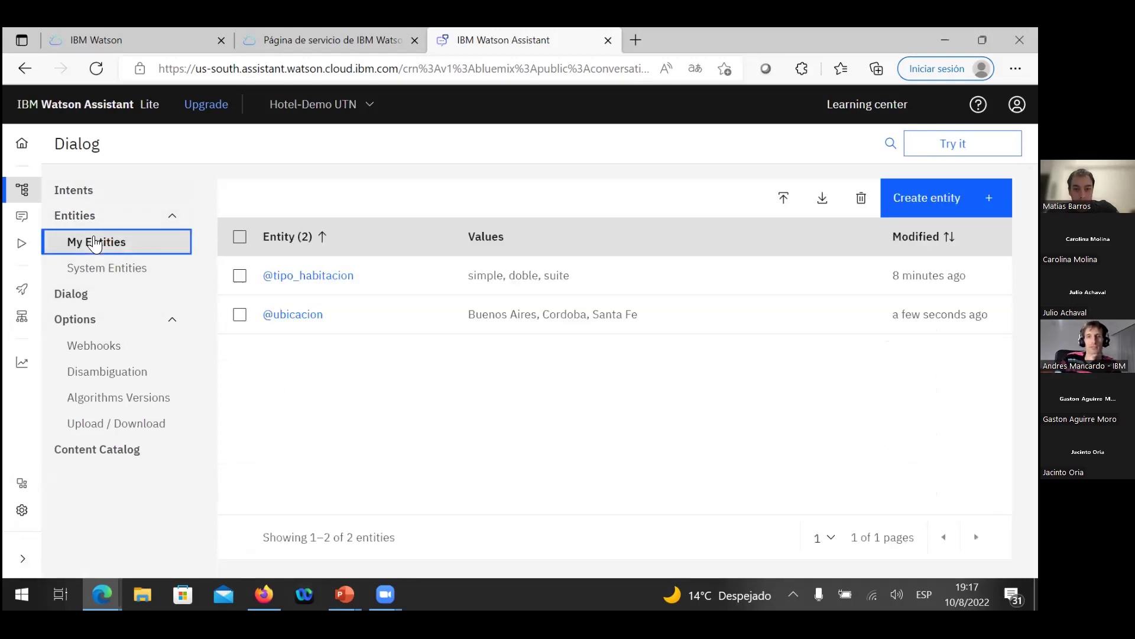
Step: Clear the test conversation and try the message "quiero saber la ubicacion de santa fe", then show the intents list and close the test chat
{"action": "left_click", "coordinate": [931, 145]}
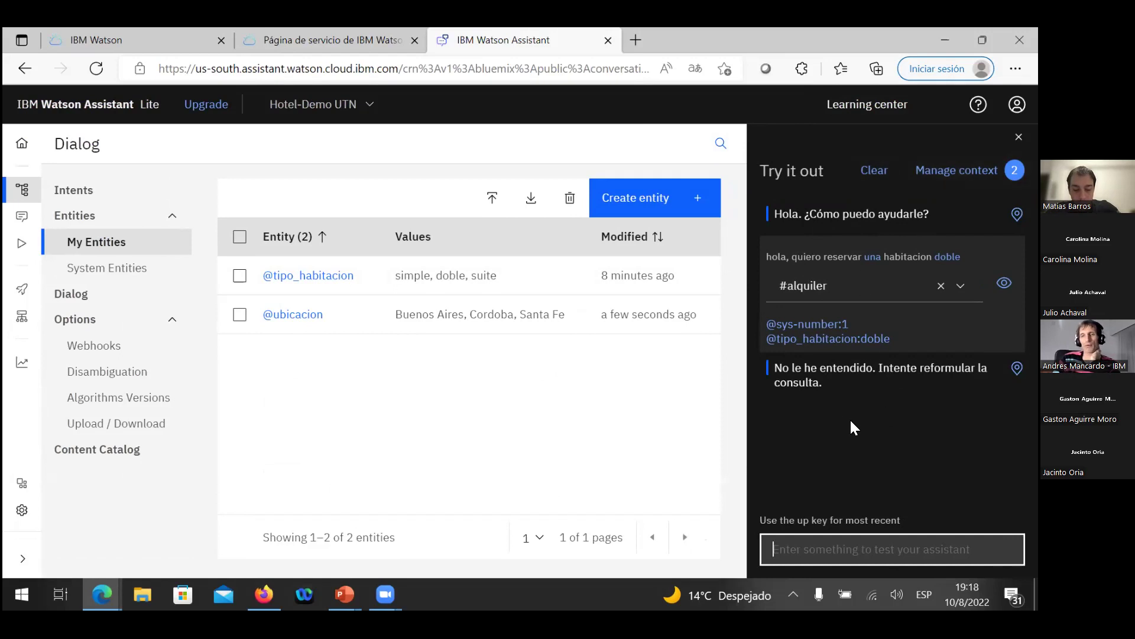
{"action": "left_click", "coordinate": [872, 186]}
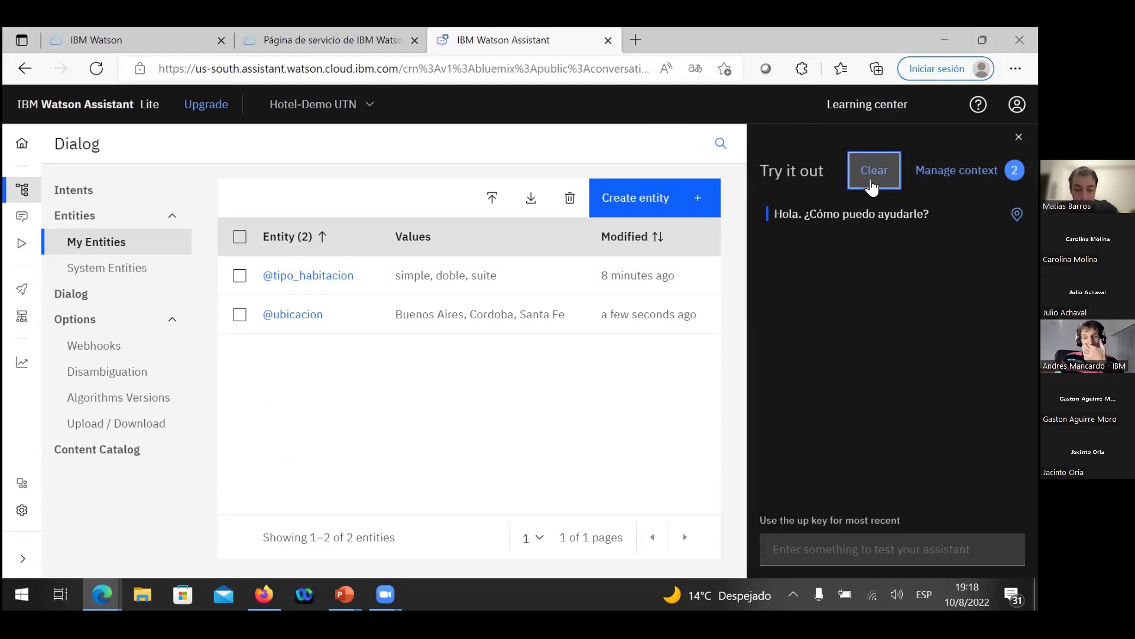
{"action": "left_click", "coordinate": [800, 546]}
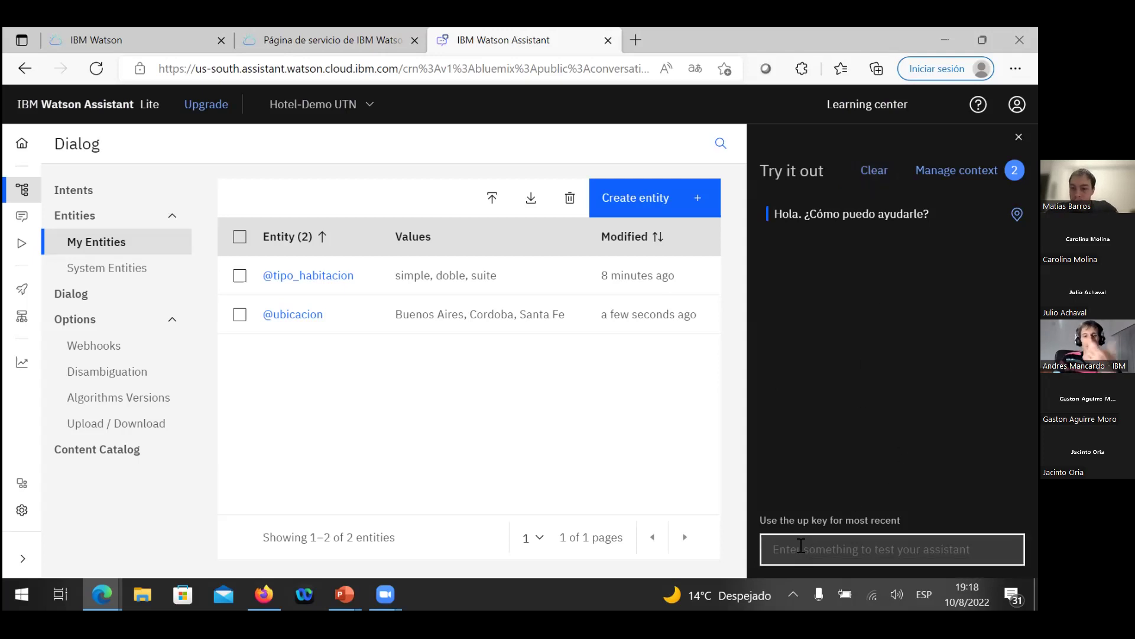
{"action": "type", "text": "quien"}
{"action": "key", "text": "BackSpace"}
{"action": "key", "text": "BackSpace"}
{"action": "key", "text": "BackSpace"}
{"action": "key", "text": "BackSpace"}
{"action": "key", "text": "BackSpace"}
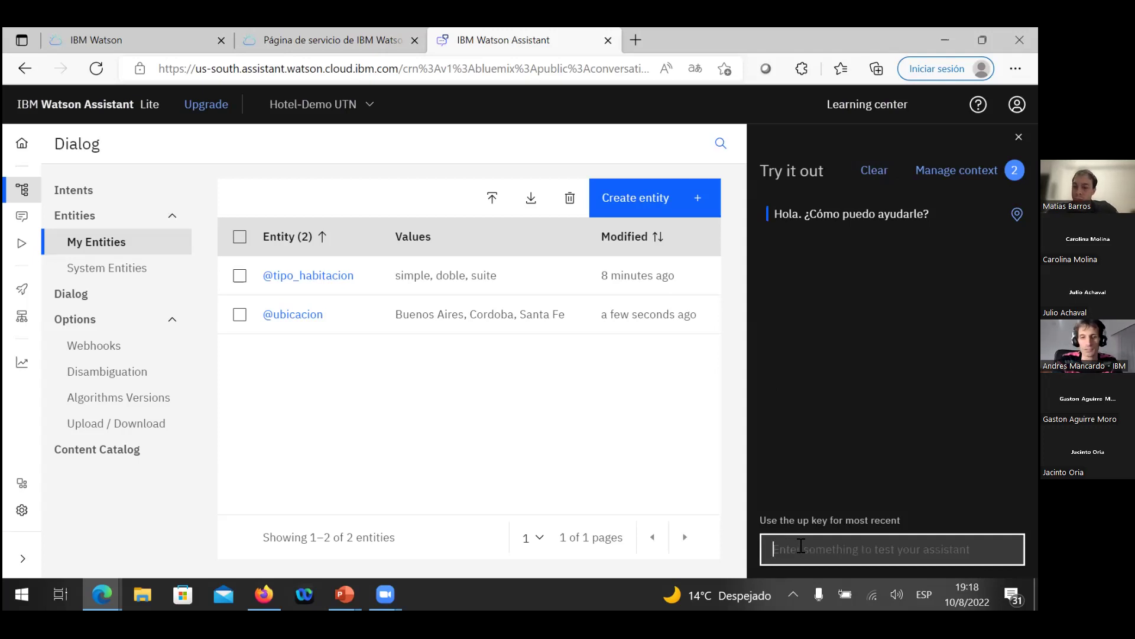
{"action": "type", "text": "quiero"}
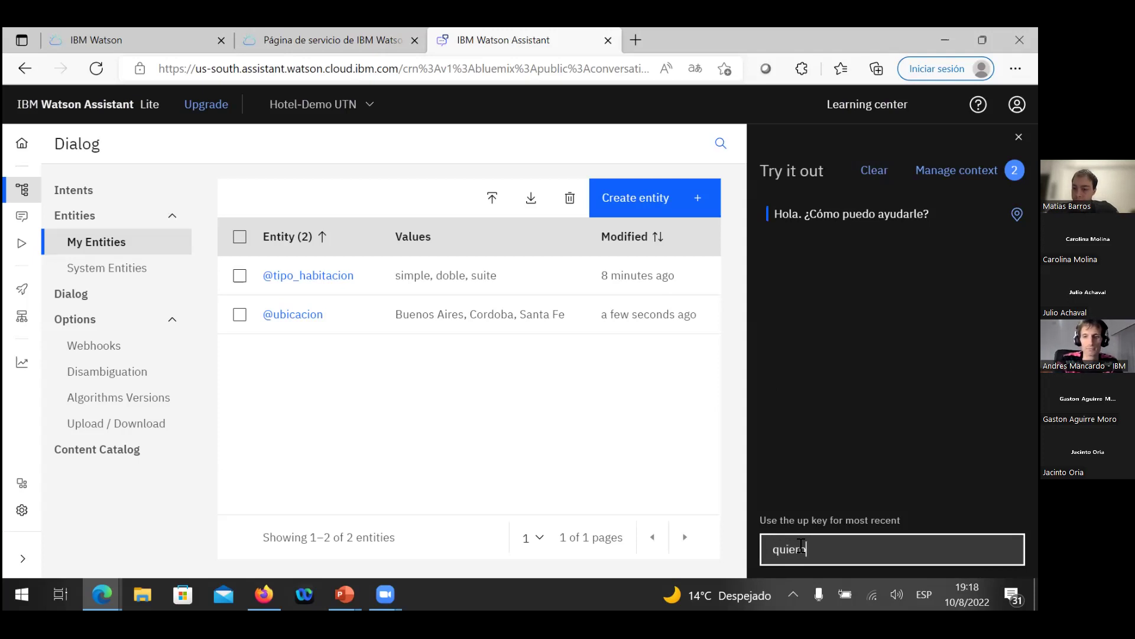
{"action": "type", "text": " saber la"}
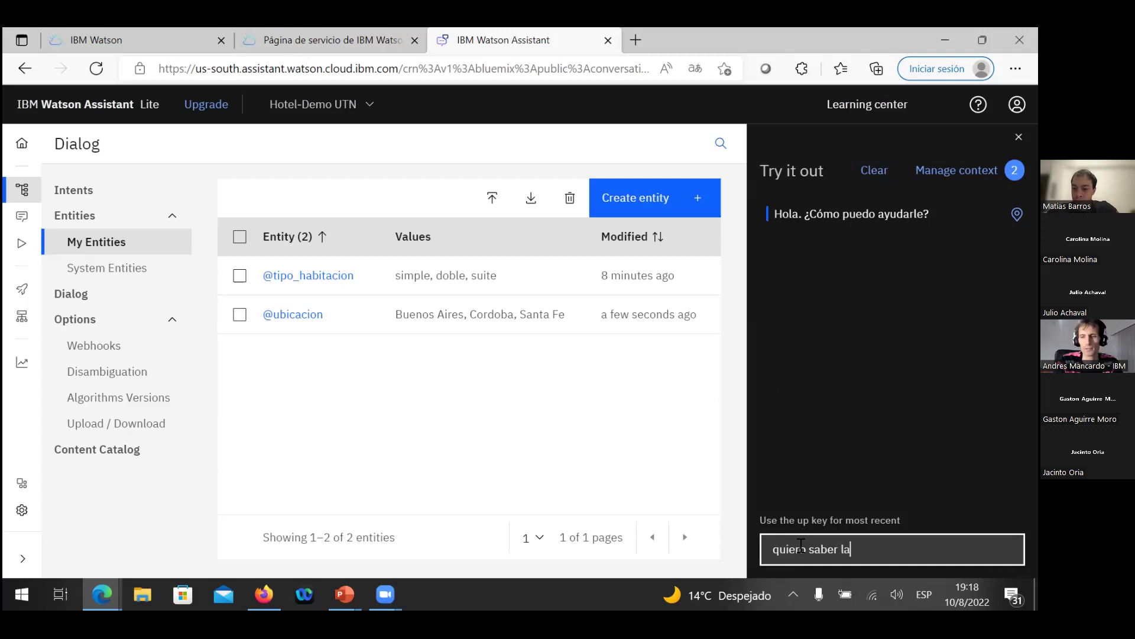
{"action": "type", "text": " ubicac"}
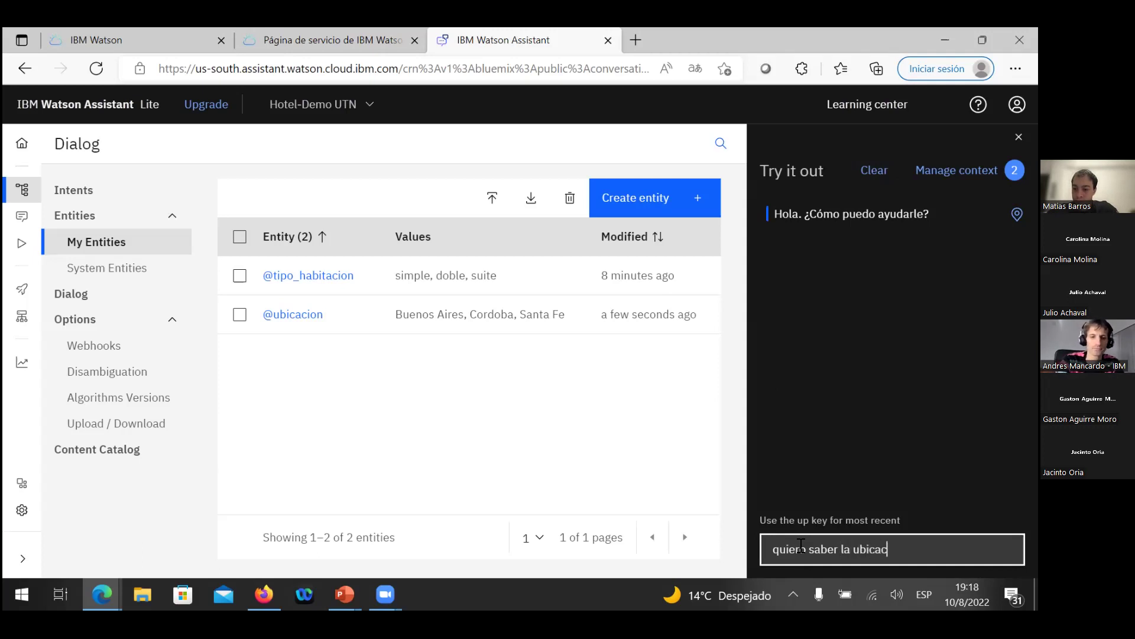
{"action": "type", "text": "ion de "}
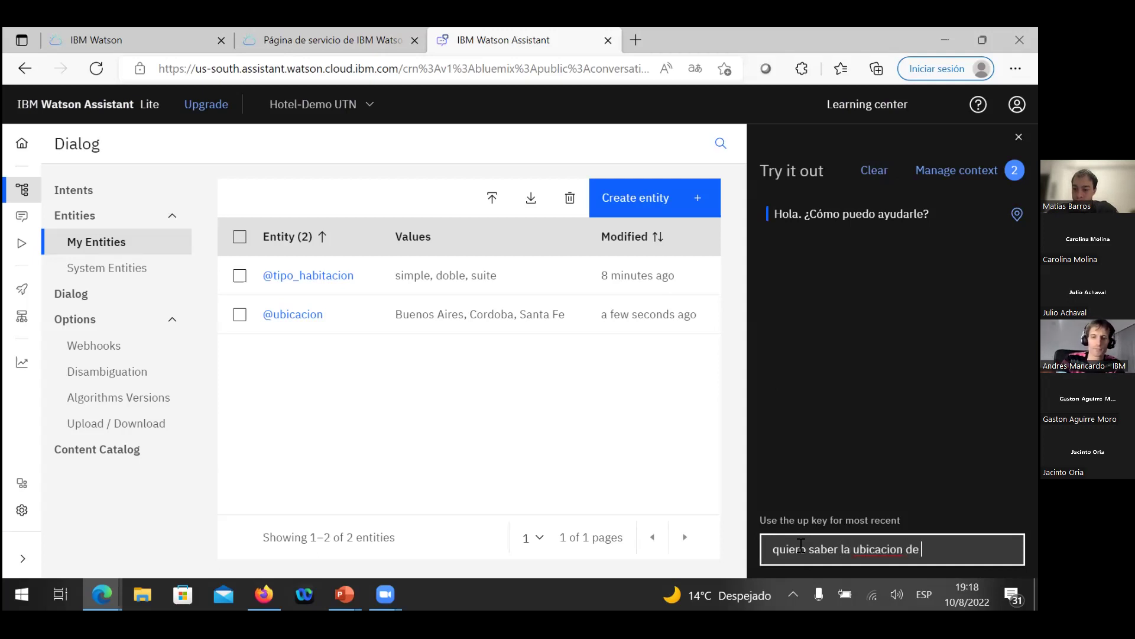
{"action": "type", "text": "santa fe"}
{"action": "key", "text": "Return"}
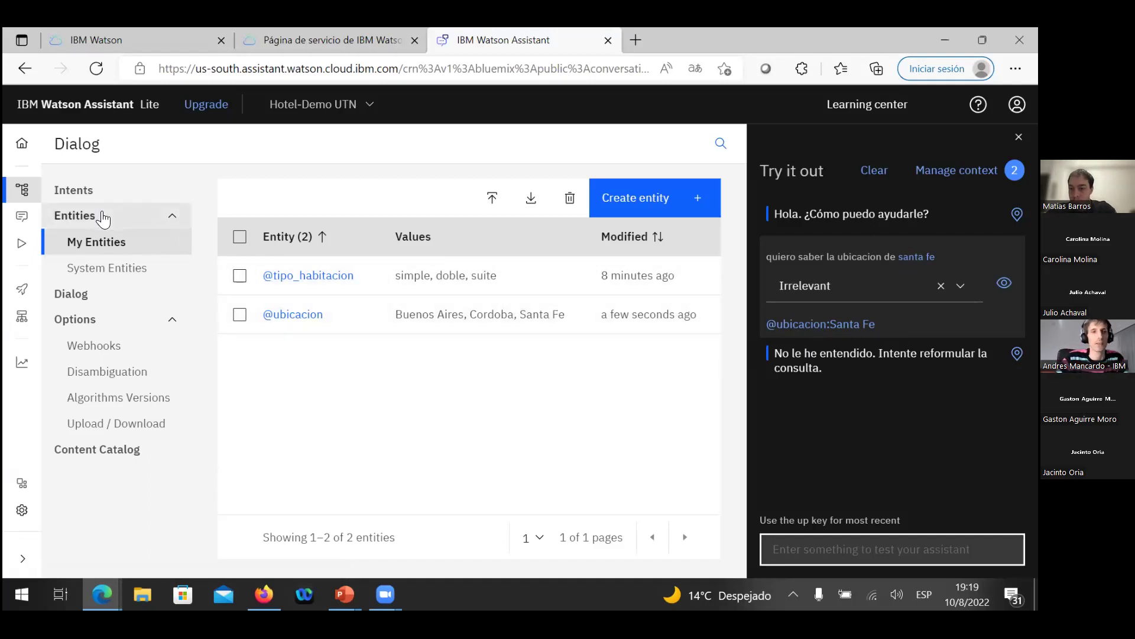
{"action": "left_click", "coordinate": [85, 196]}
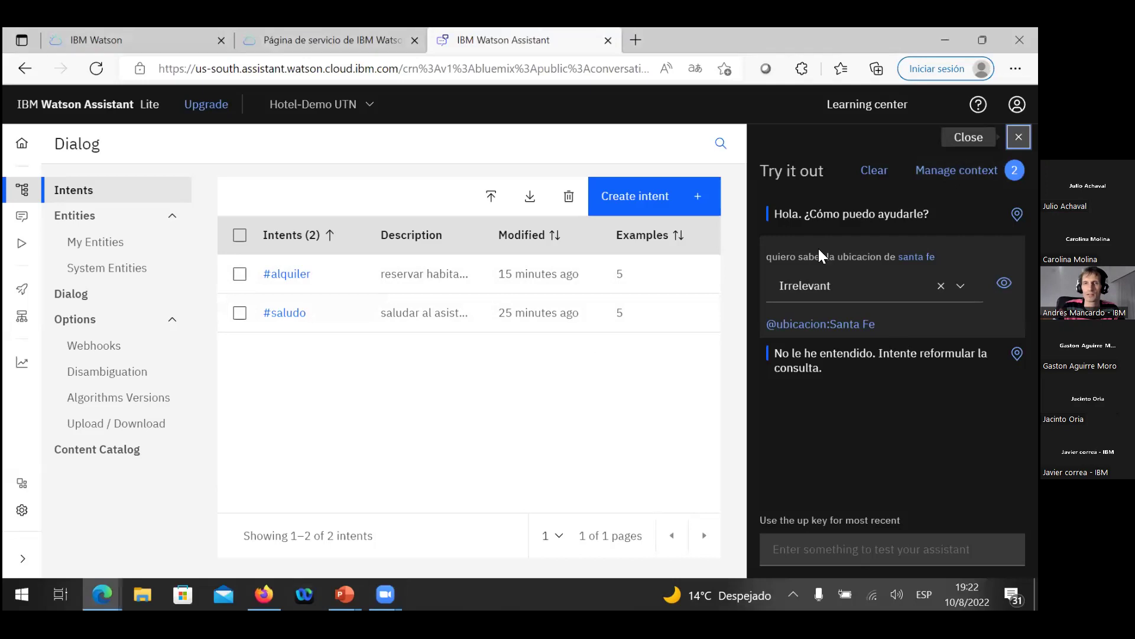
{"action": "left_click", "coordinate": [1019, 136]}
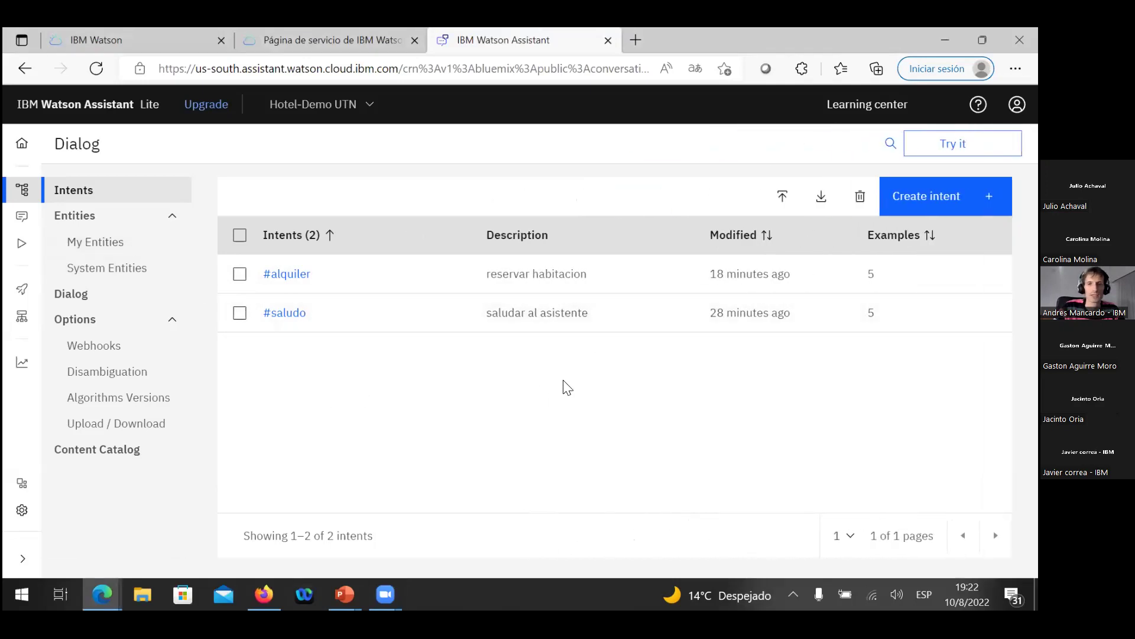
Step: Open the Bienvenido node in the dialog tree and compare its greeting response with the one in the test chat
{"action": "mouse_move", "coordinate": [84, 203]}
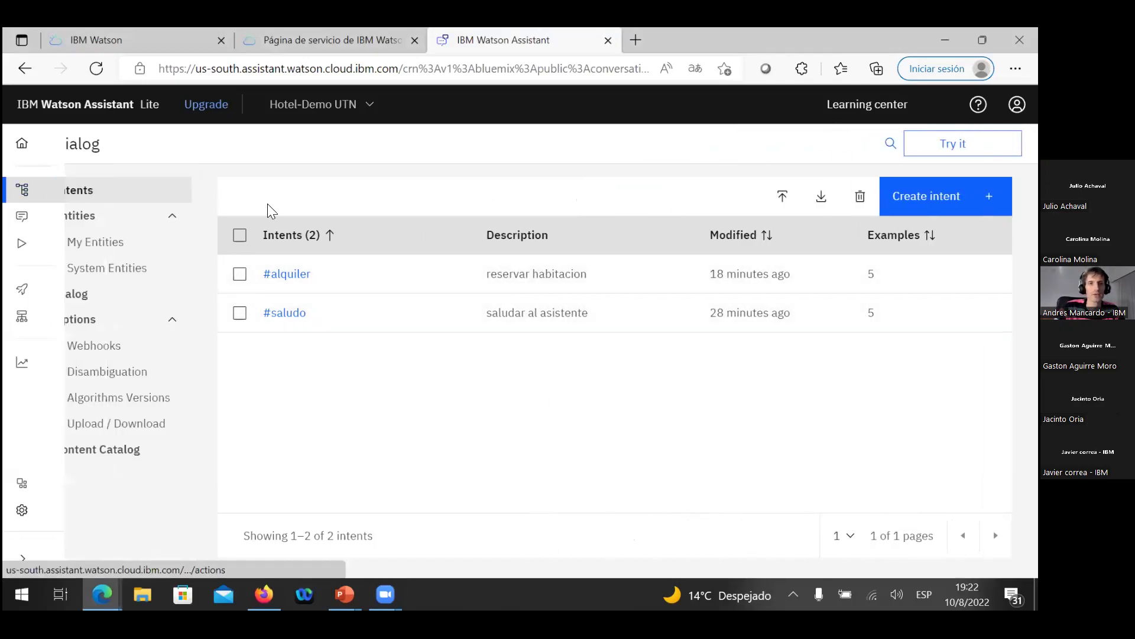
{"action": "left_click", "coordinate": [66, 196]}
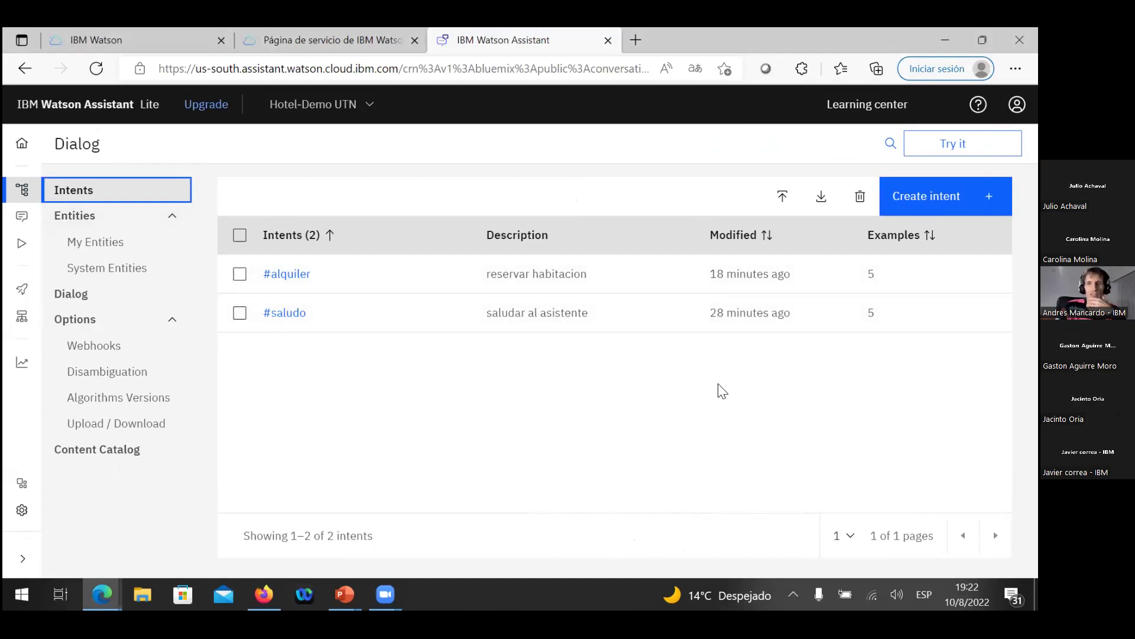
{"action": "left_click", "coordinate": [72, 295]}
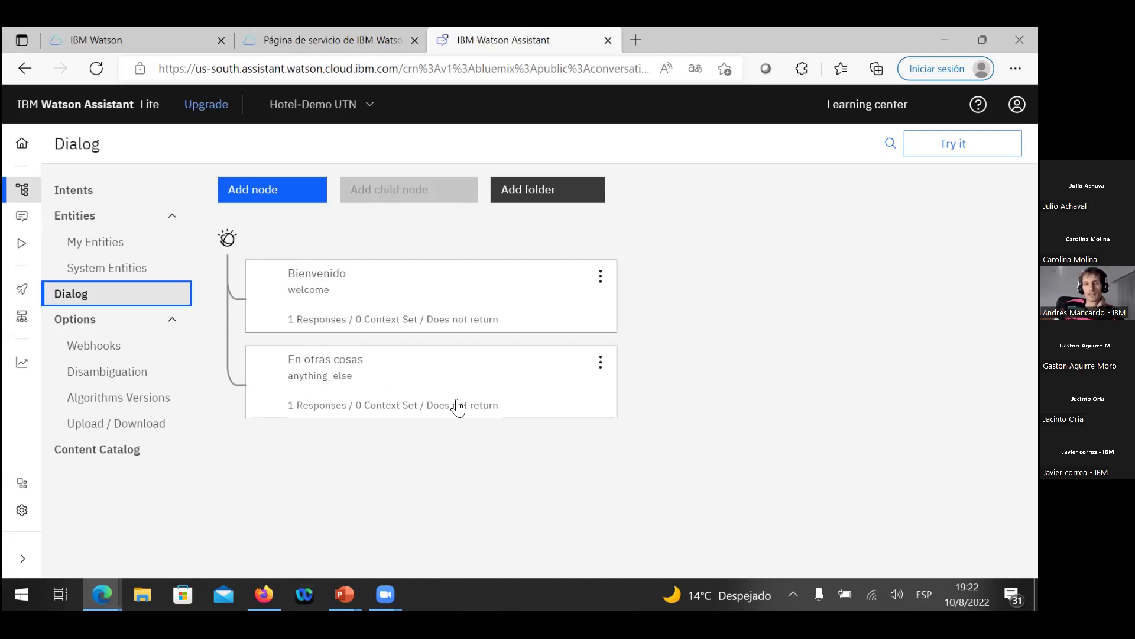
{"action": "left_click", "coordinate": [352, 286]}
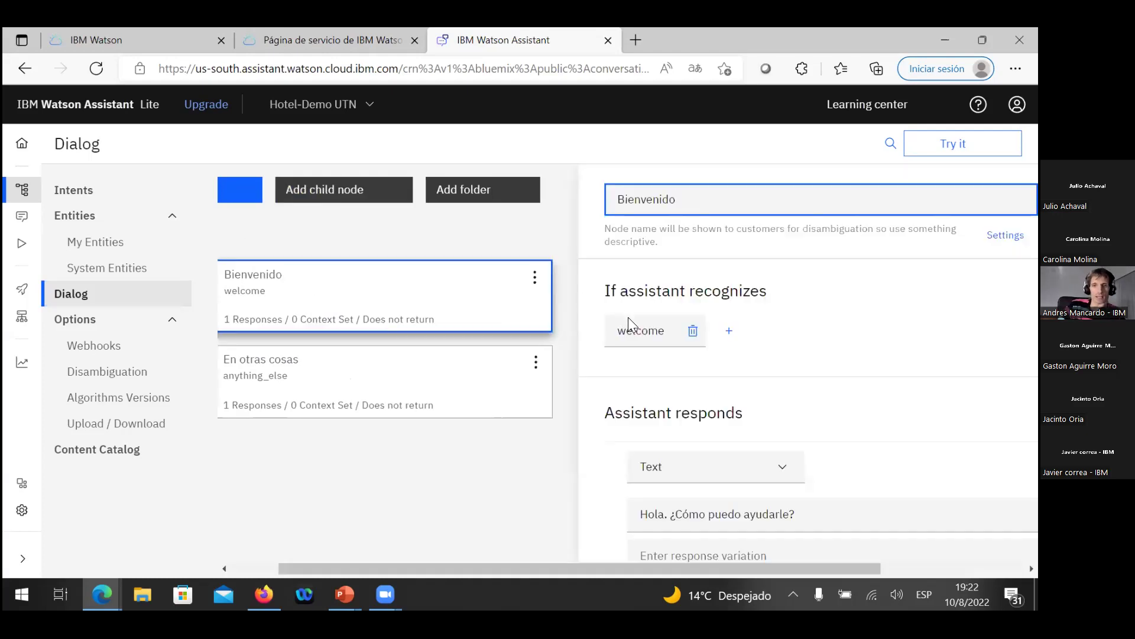
{"action": "scroll", "coordinate": [676, 389], "scroll_direction": "down", "scroll_amount": 1}
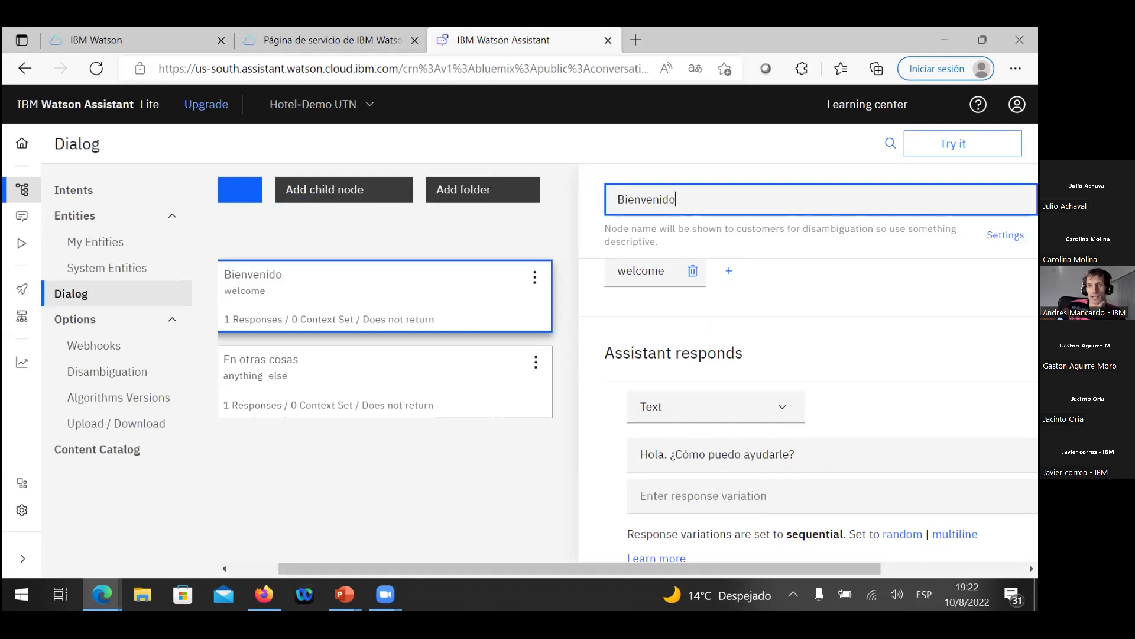
{"action": "left_click", "coordinate": [963, 143]}
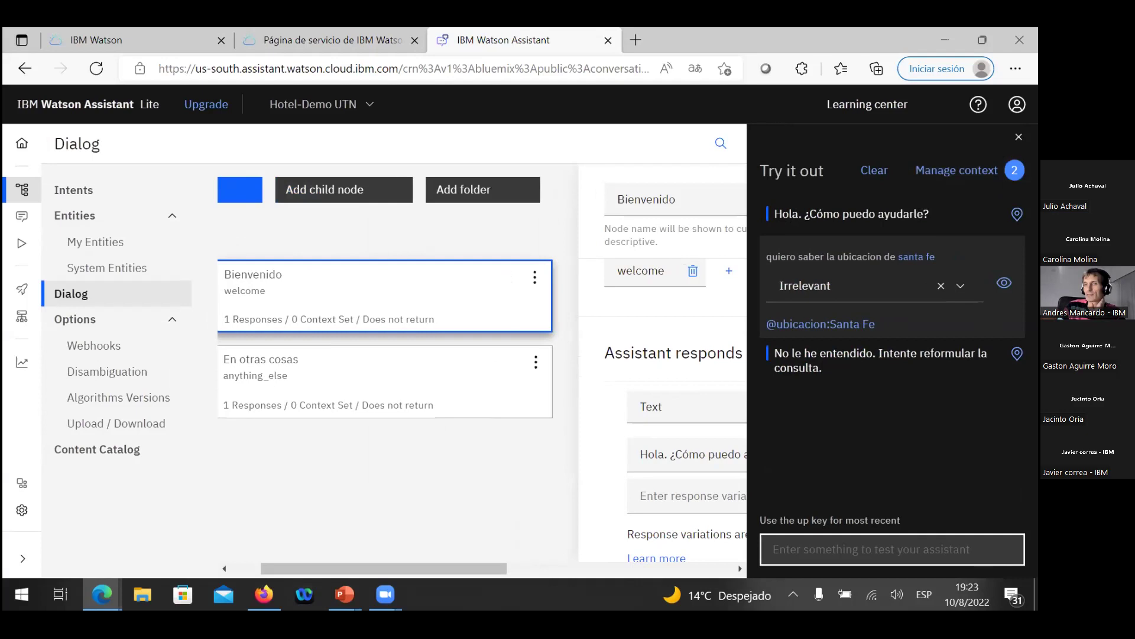
{"action": "left_click", "coordinate": [1019, 137]}
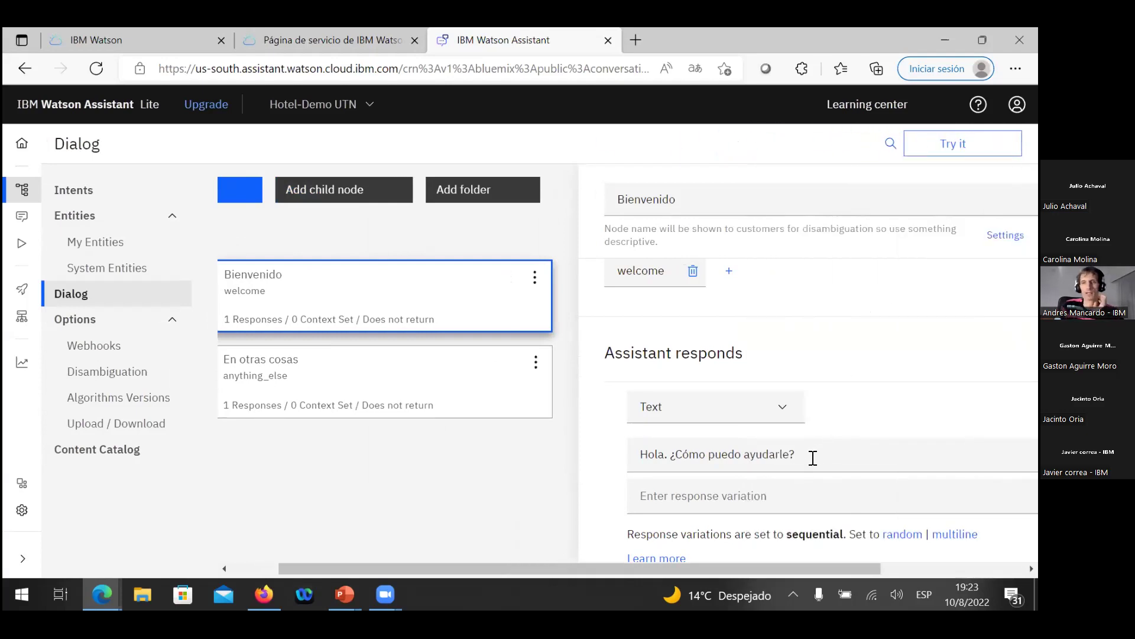
Step: Extend the Bienvenido node's text response to "Hola. Soy el asistente virtual del Hotel ¿Cómo puedo ayudarle?"
{"action": "left_click", "coordinate": [670, 454]}
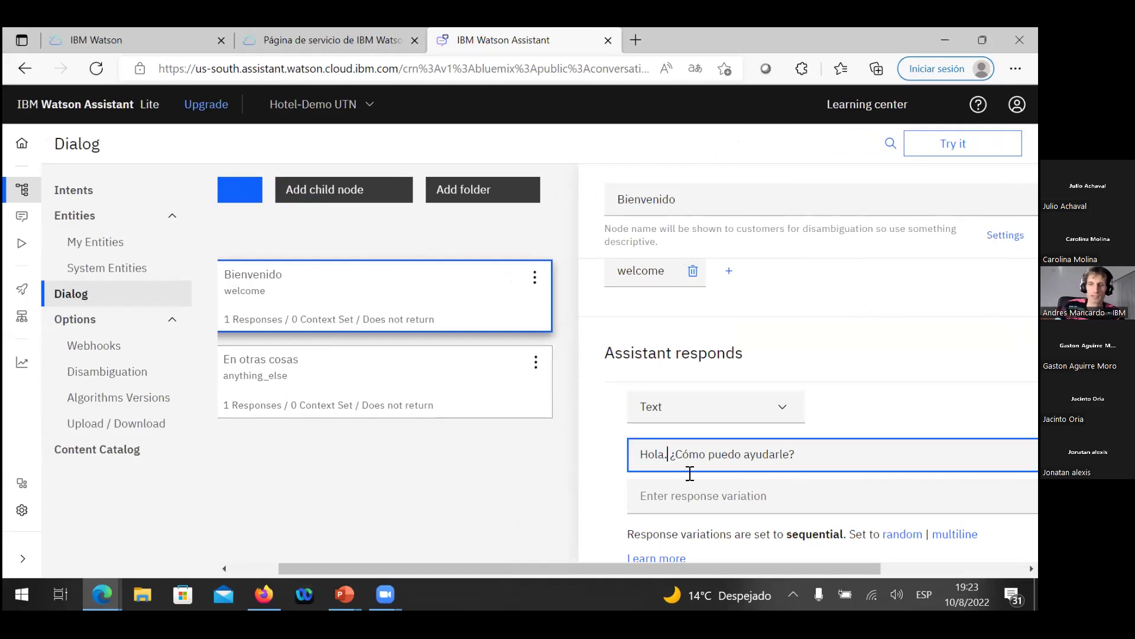
{"action": "type", "text": "So"}
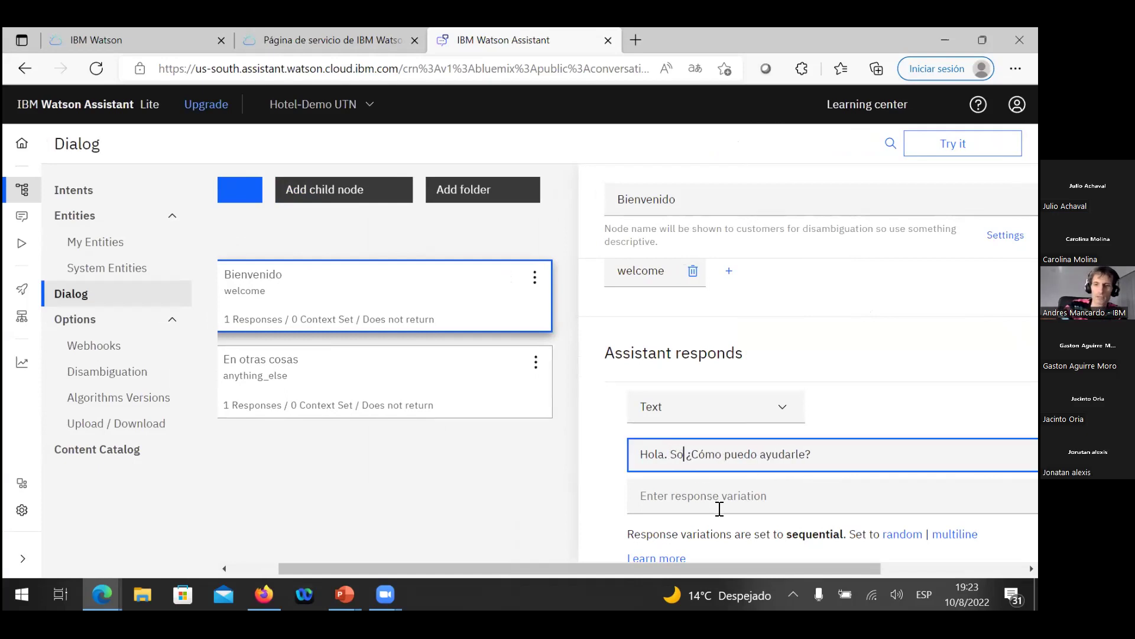
{"action": "type", "text": "y el as"}
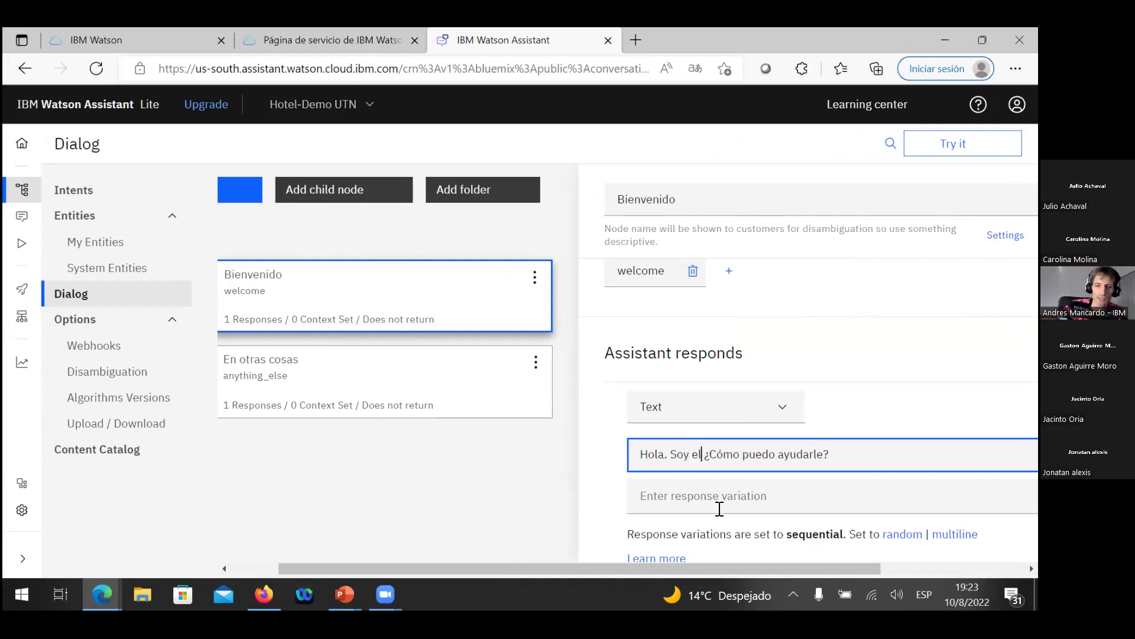
{"action": "type", "text": "isten"}
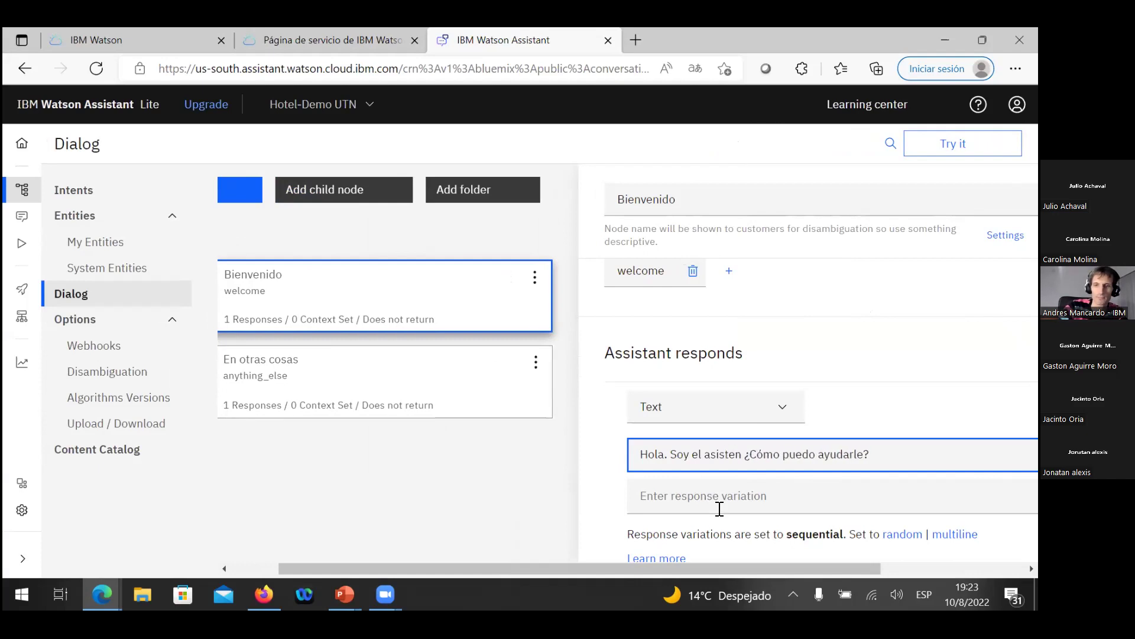
{"action": "type", "text": "te virt"}
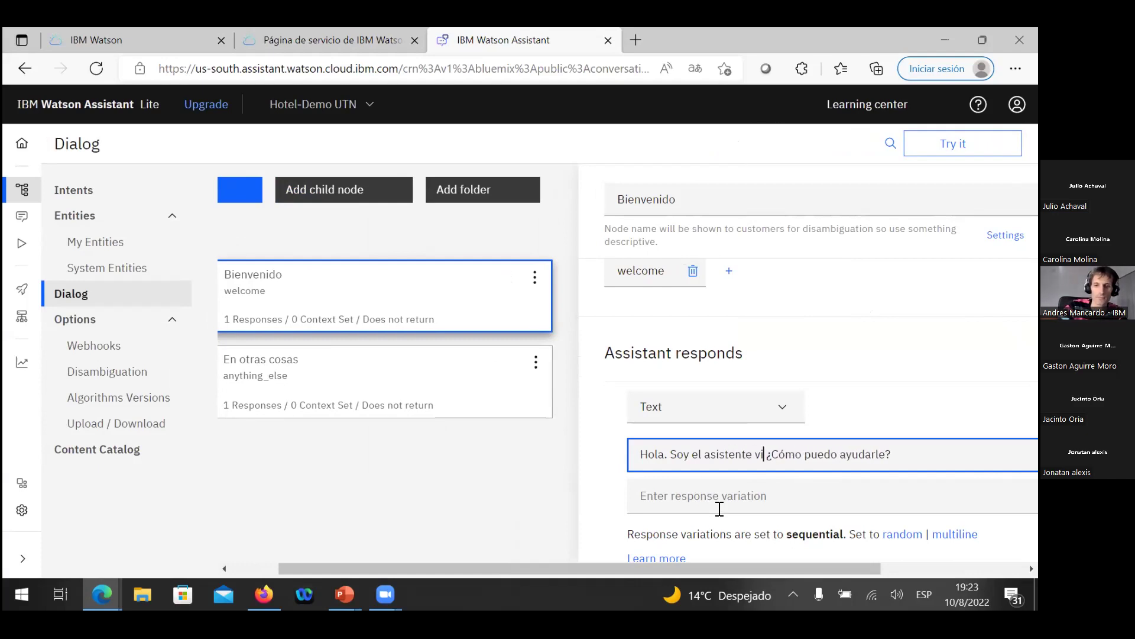
{"action": "type", "text": "ual"}
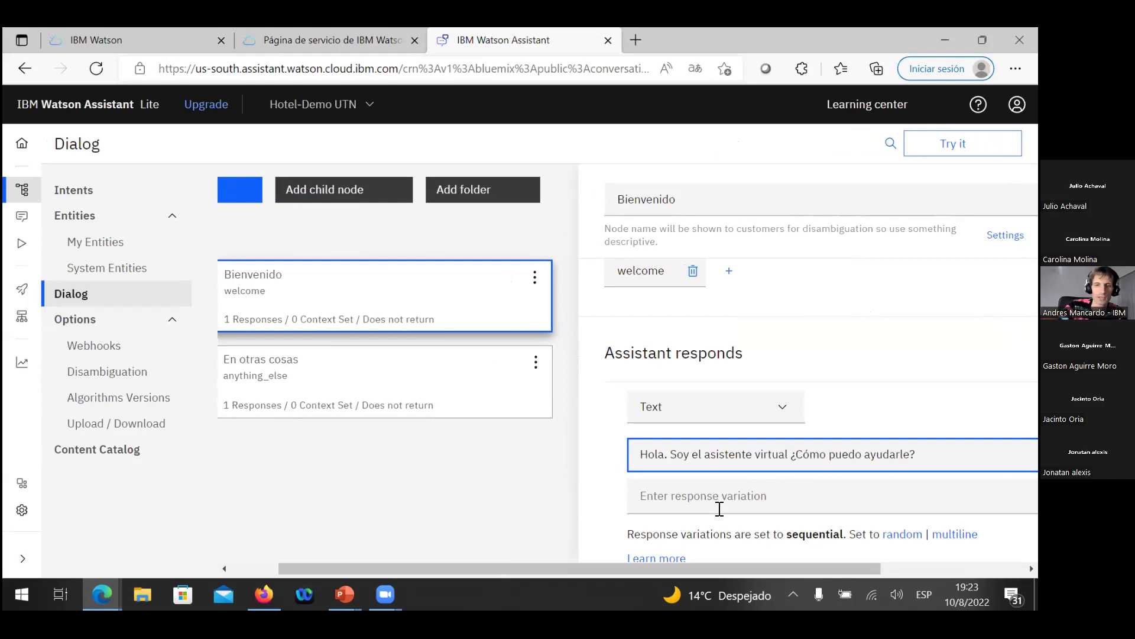
{"action": "type", "text": " del Hotel"}
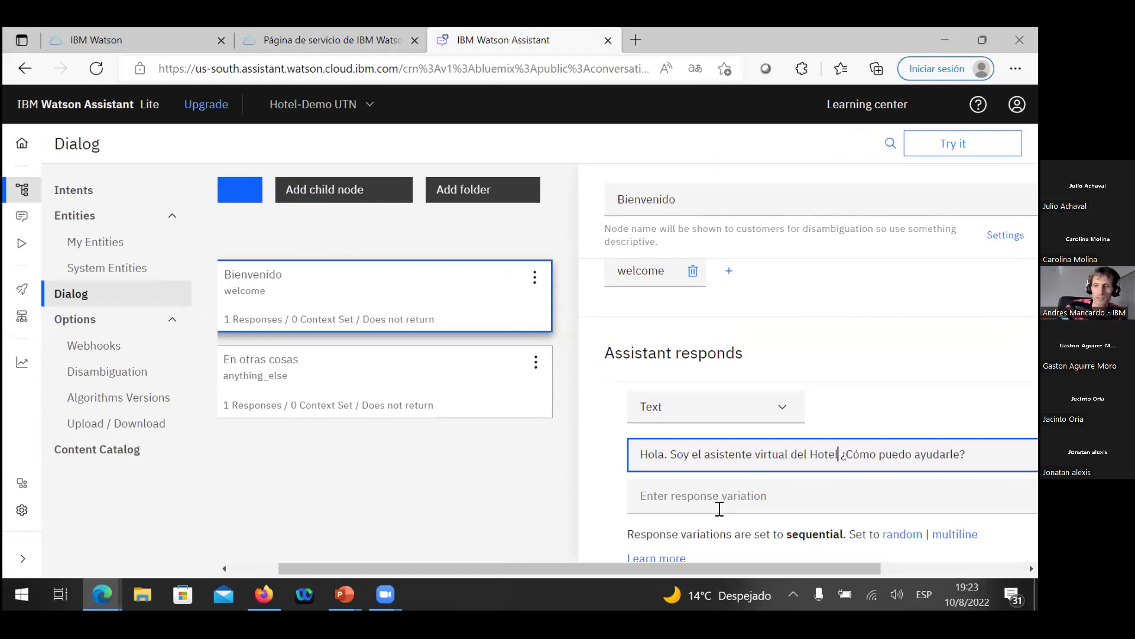
Step: Insert the placeholder name "XXX" after "Hotel" in the Bienvenido node's greeting
{"action": "type", "text": " XXX"}
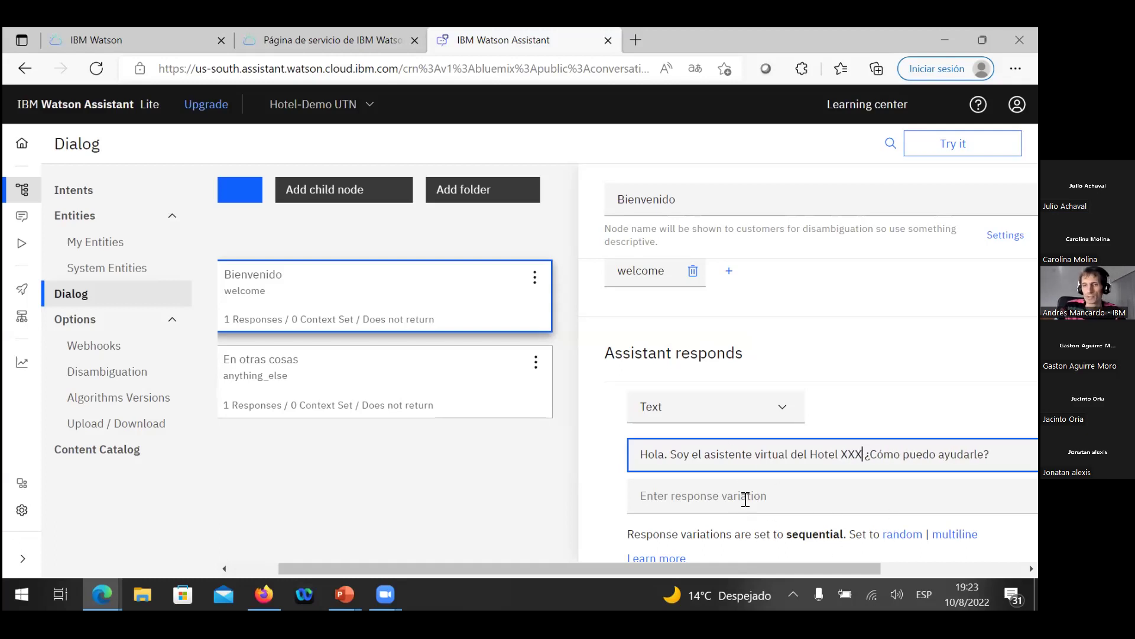
{"action": "scroll", "coordinate": [746, 499], "scroll_direction": "down", "scroll_amount": 5}
{"action": "scroll", "coordinate": [874, 284], "scroll_direction": "up", "scroll_amount": 5}
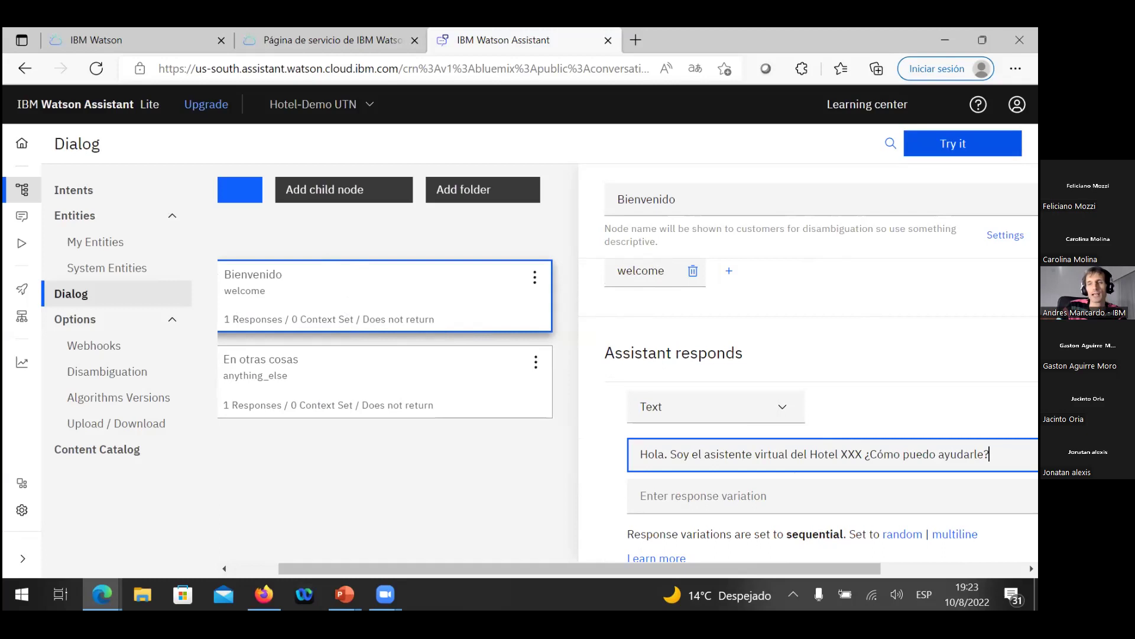
Step: Restart the test conversation to preview the edited greeting, compare it with the node's response text, and close the test chat
{"action": "left_click", "coordinate": [953, 143]}
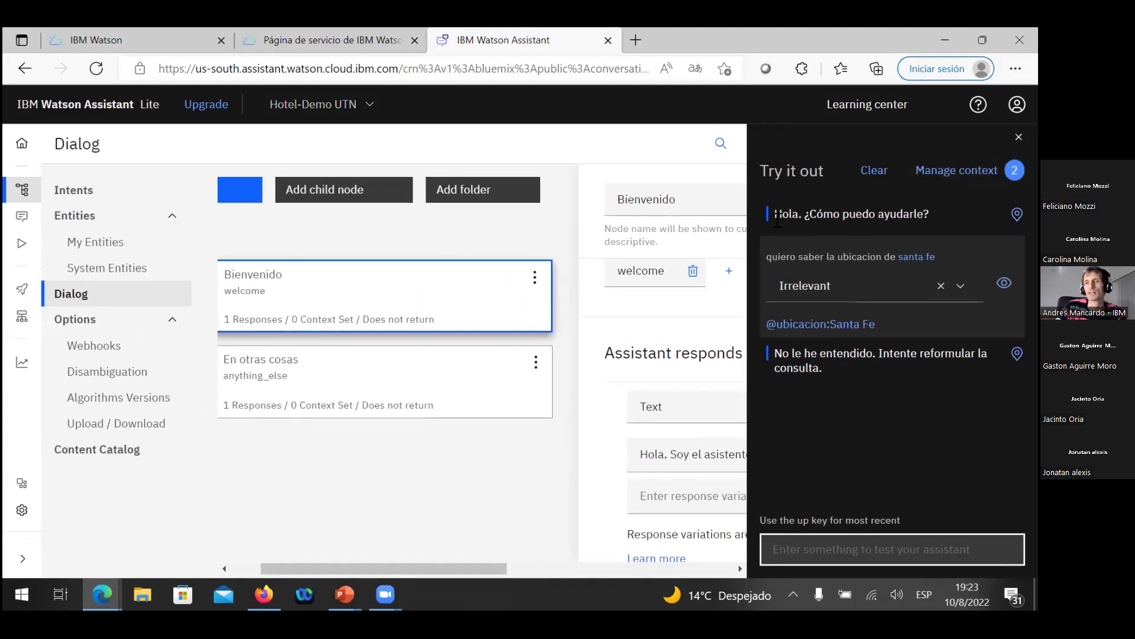
{"action": "left_click", "coordinate": [874, 172]}
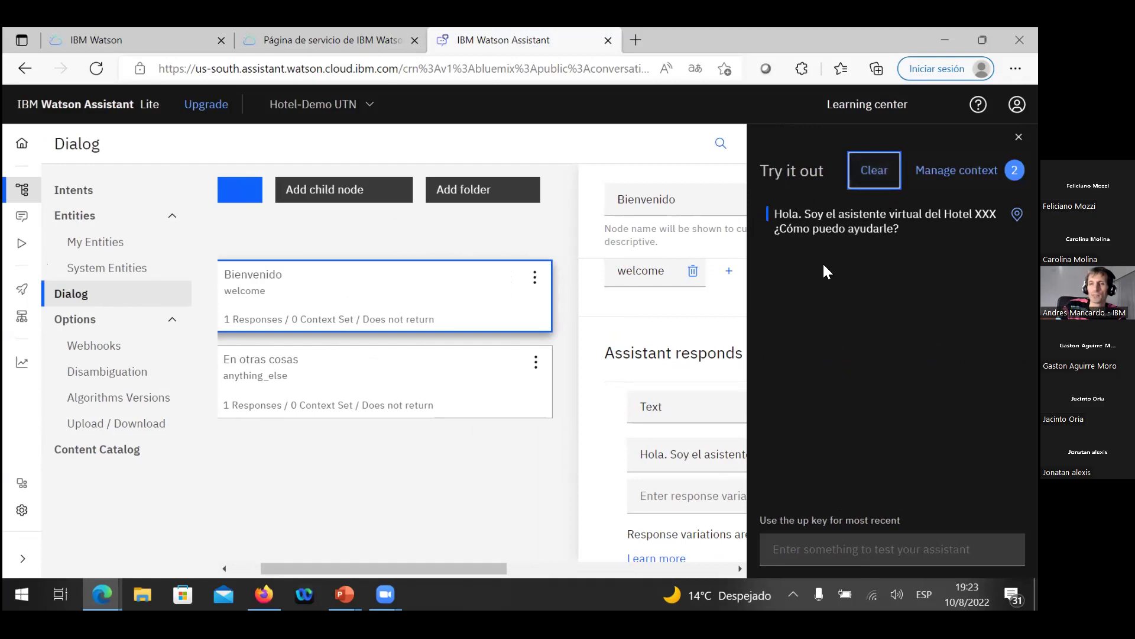
{"action": "left_click_drag", "start_coordinate": [639, 454], "coordinate": [525, 457]}
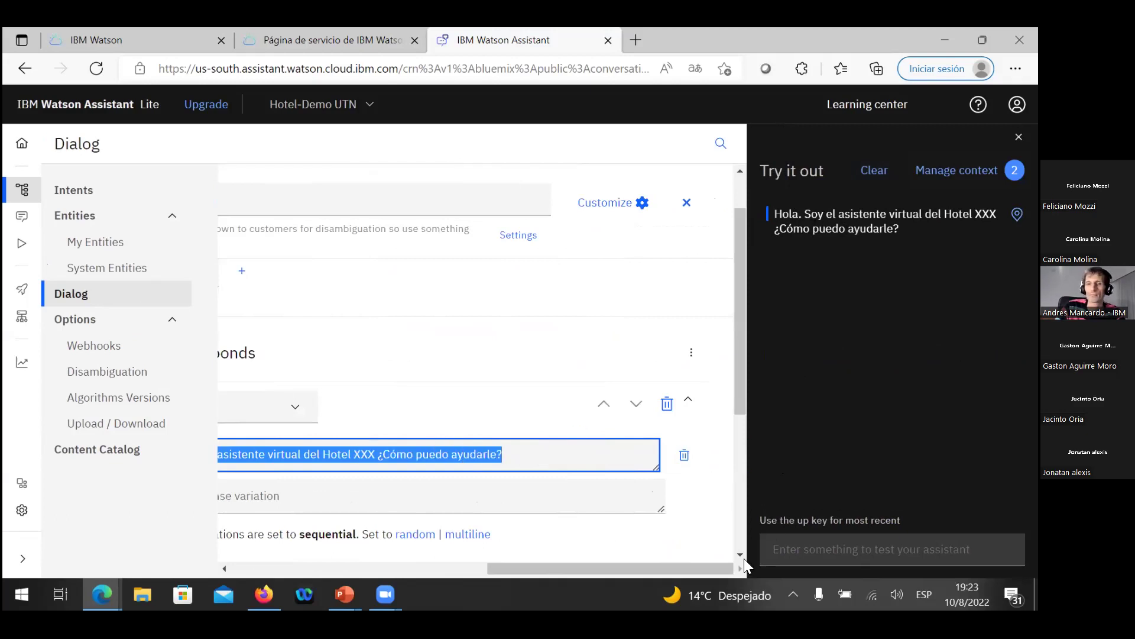
{"action": "left_click_drag", "start_coordinate": [632, 570], "coordinate": [434, 567]}
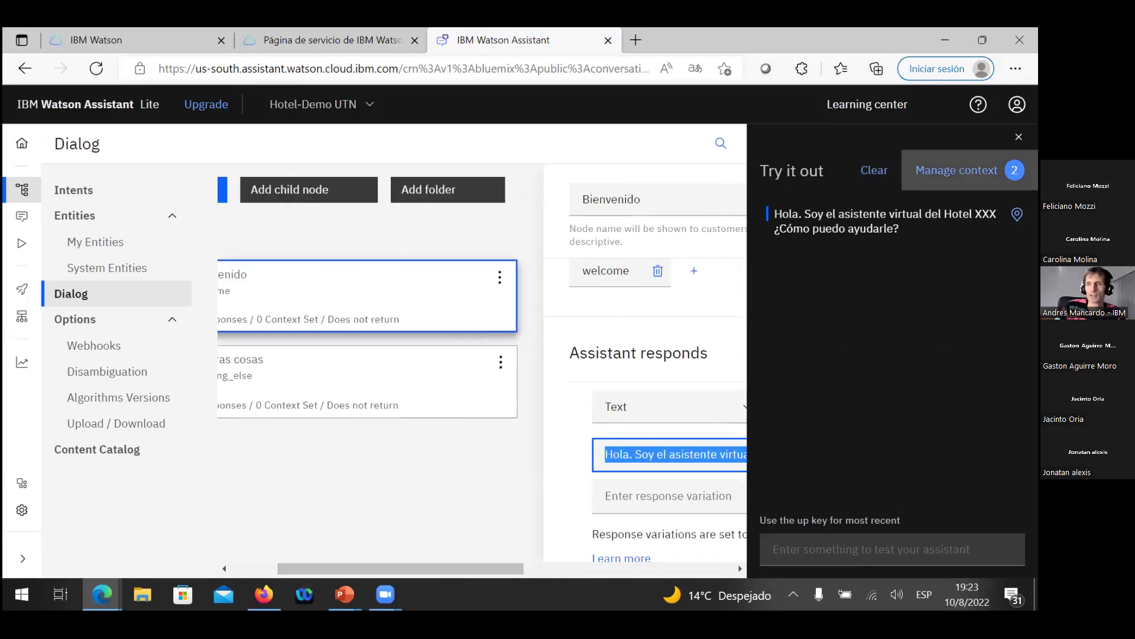
{"action": "left_click", "coordinate": [1018, 137]}
Step: Set the Bienvenido node's response variations to random
{"action": "scroll", "coordinate": [705, 472], "scroll_direction": "down", "scroll_amount": 2}
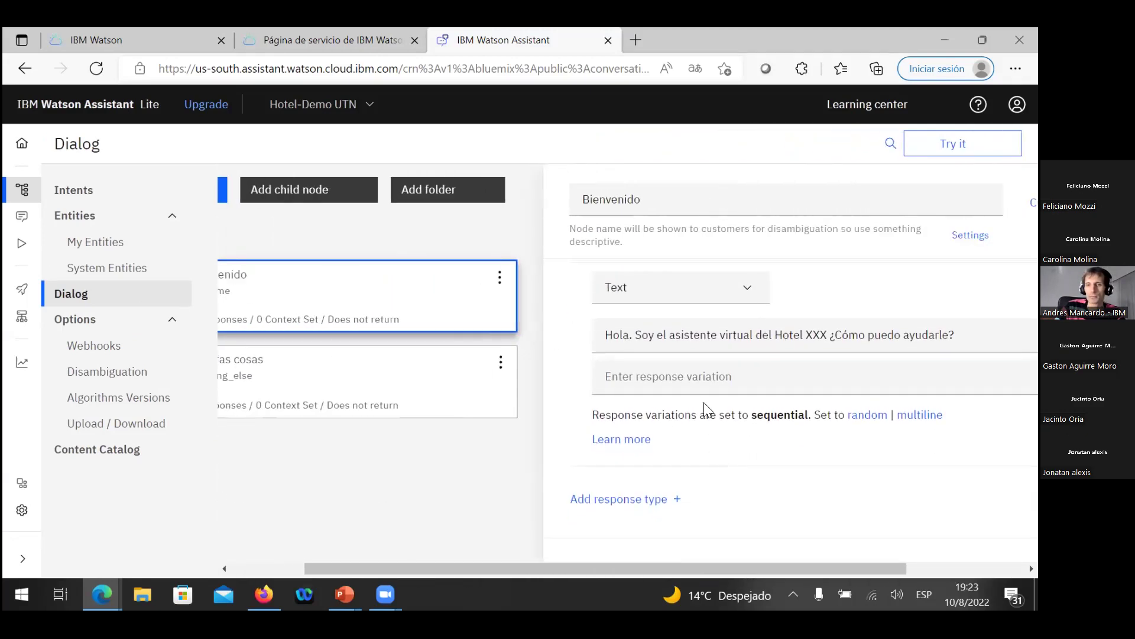
{"action": "left_click_drag", "start_coordinate": [598, 413], "coordinate": [813, 412]}
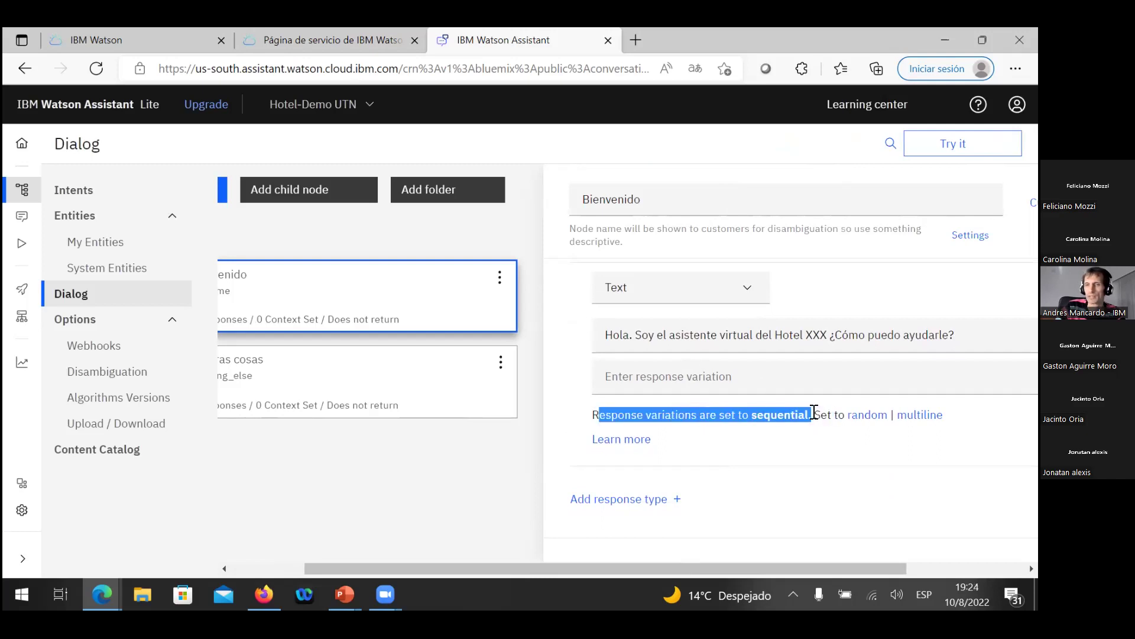
{"action": "left_click", "coordinate": [871, 416]}
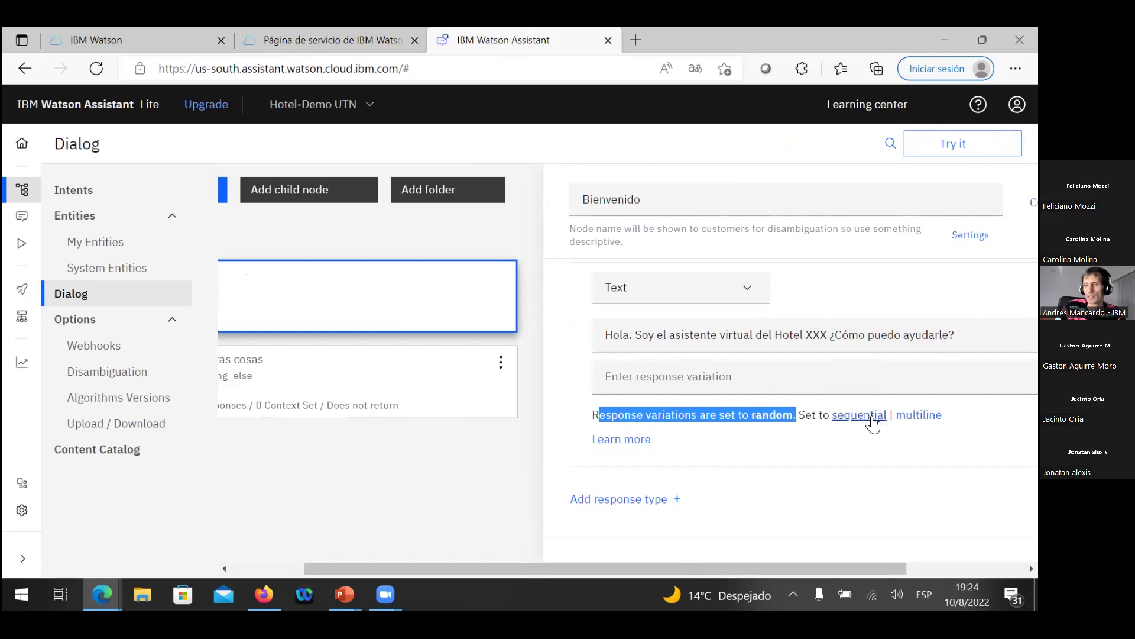
Step: Add the response variation "Hola, ¿En que puedo ayudarle?" to the Bienvenido node
{"action": "left_click", "coordinate": [650, 377]}
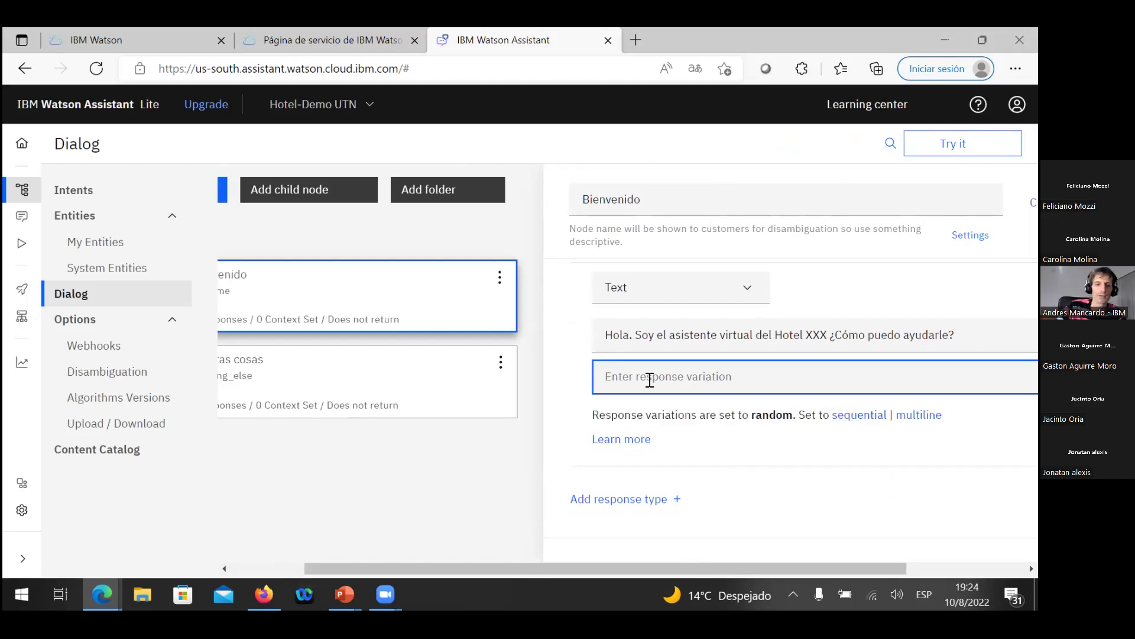
{"action": "type", "text": "Hola, ¿"}
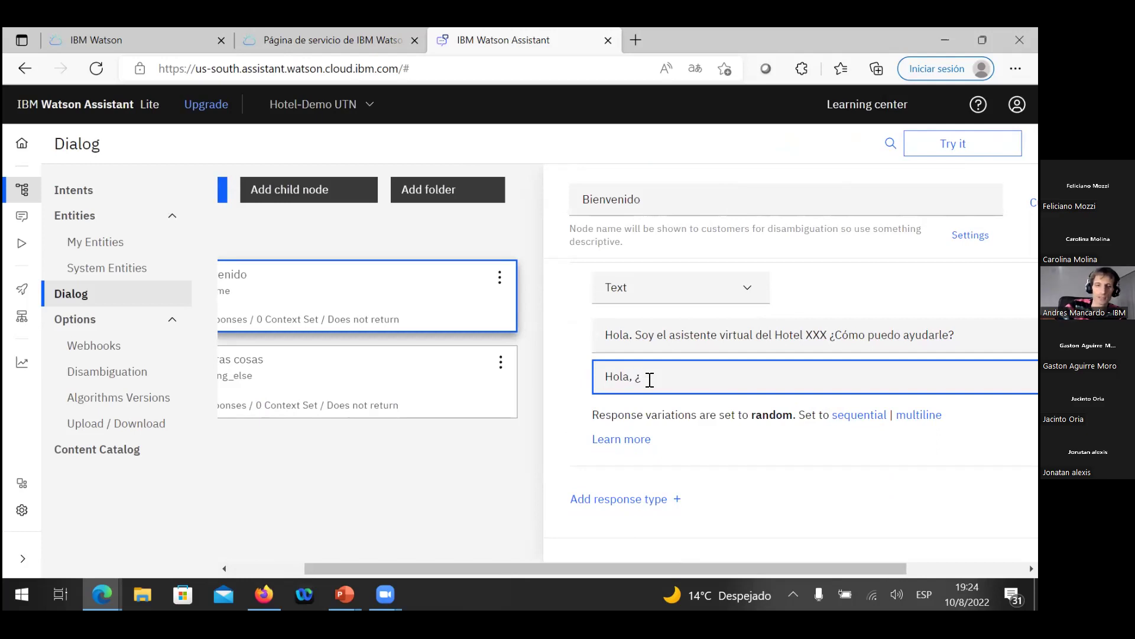
{"action": "type", "text": "En que puedo ayud"}
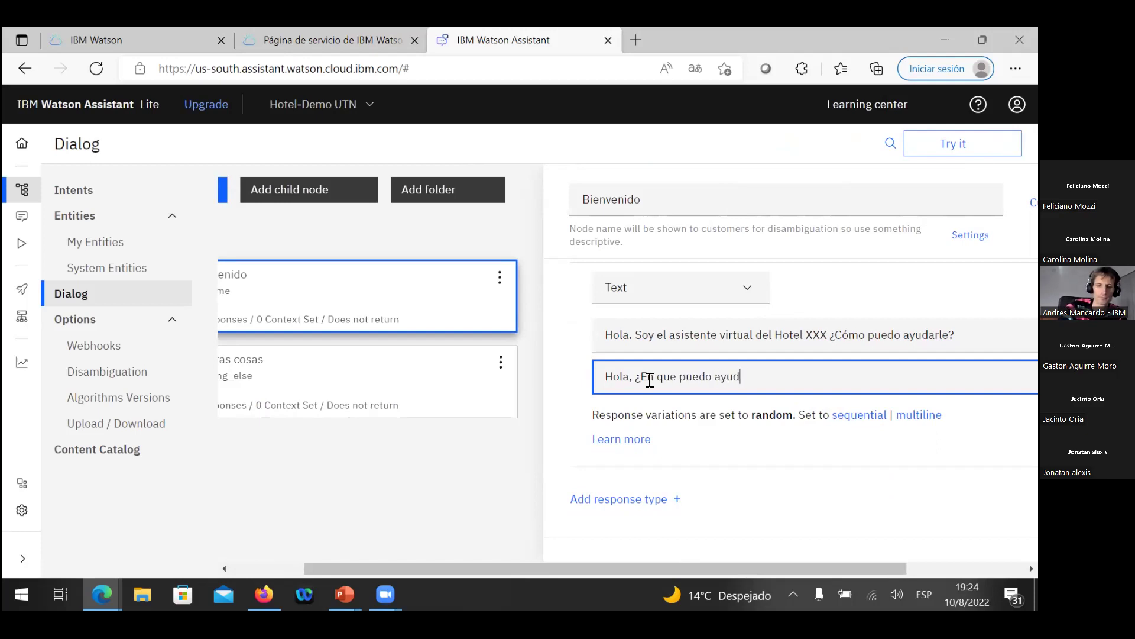
{"action": "type", "text": "arle?"}
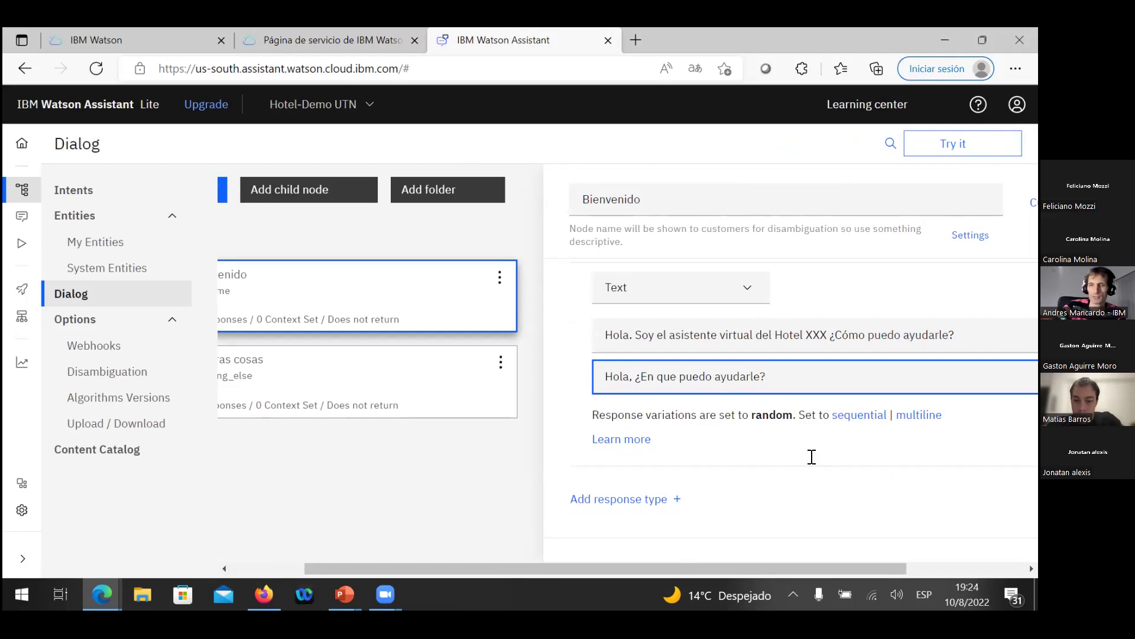
{"action": "key", "text": "Return"}
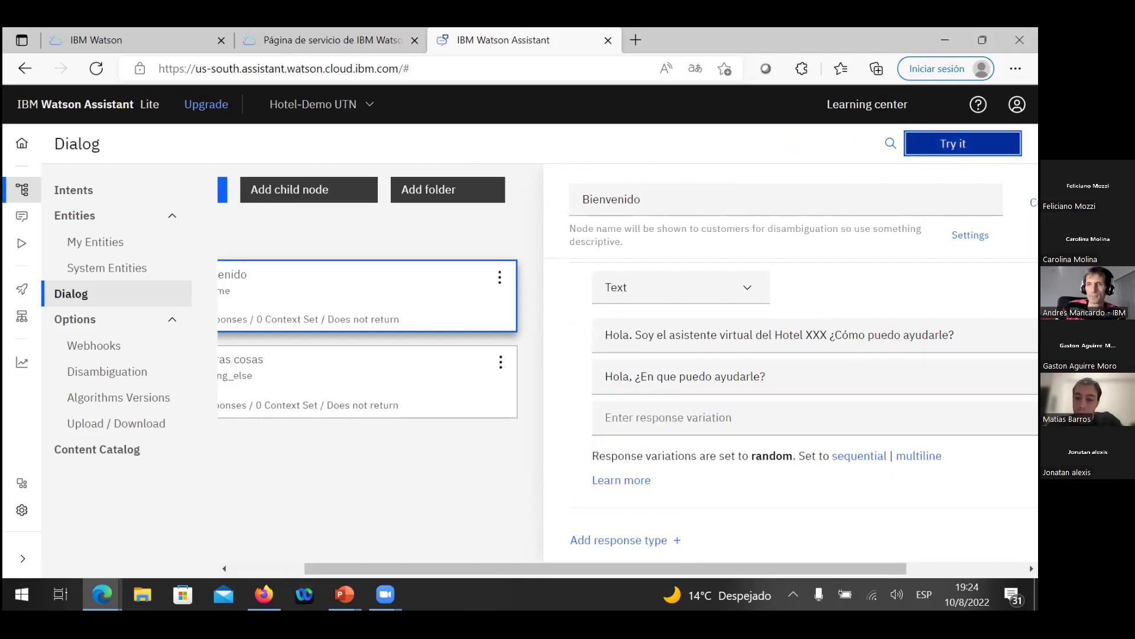
Step: Restart the test conversation repeatedly to check the random greeting variations, and close the test chat
{"action": "left_click", "coordinate": [963, 143]}
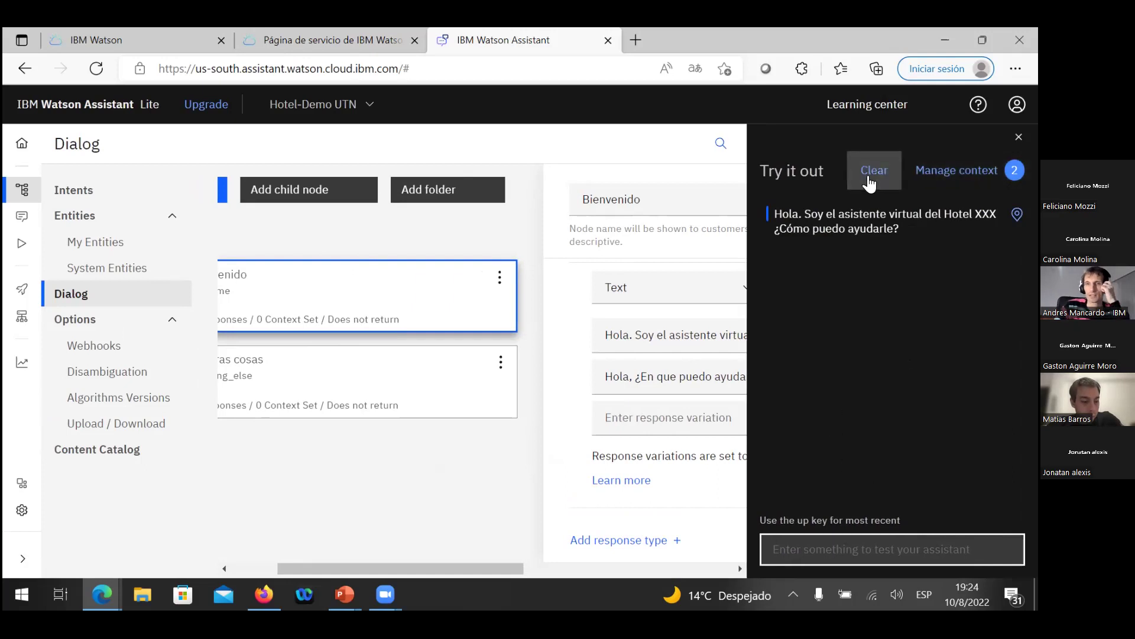
{"action": "left_click", "coordinate": [871, 179]}
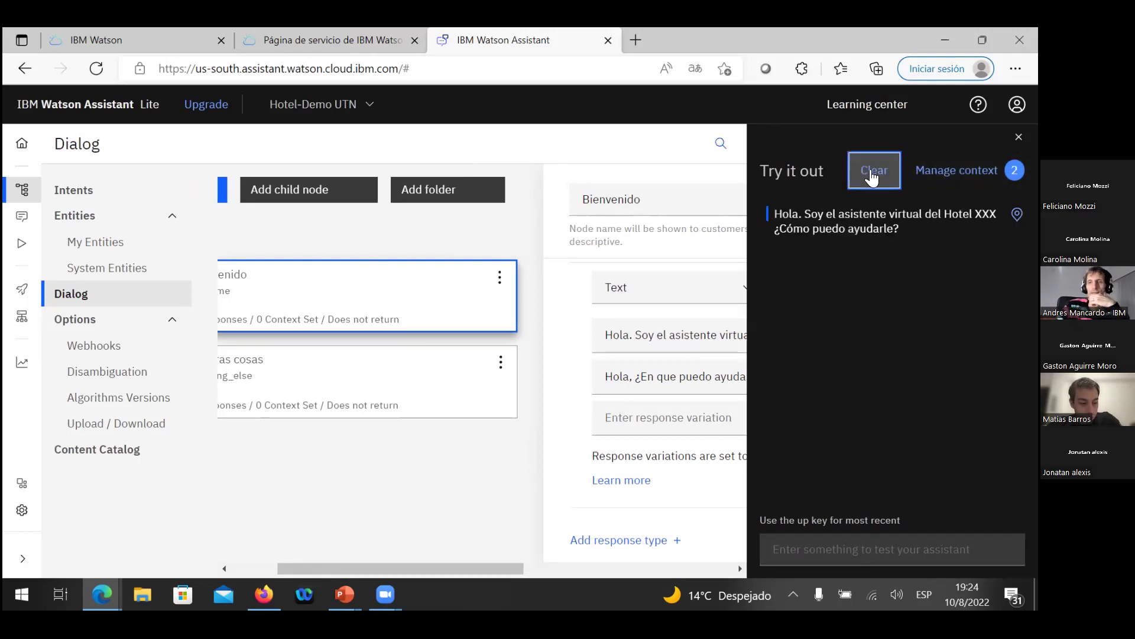
{"action": "left_click", "coordinate": [871, 177]}
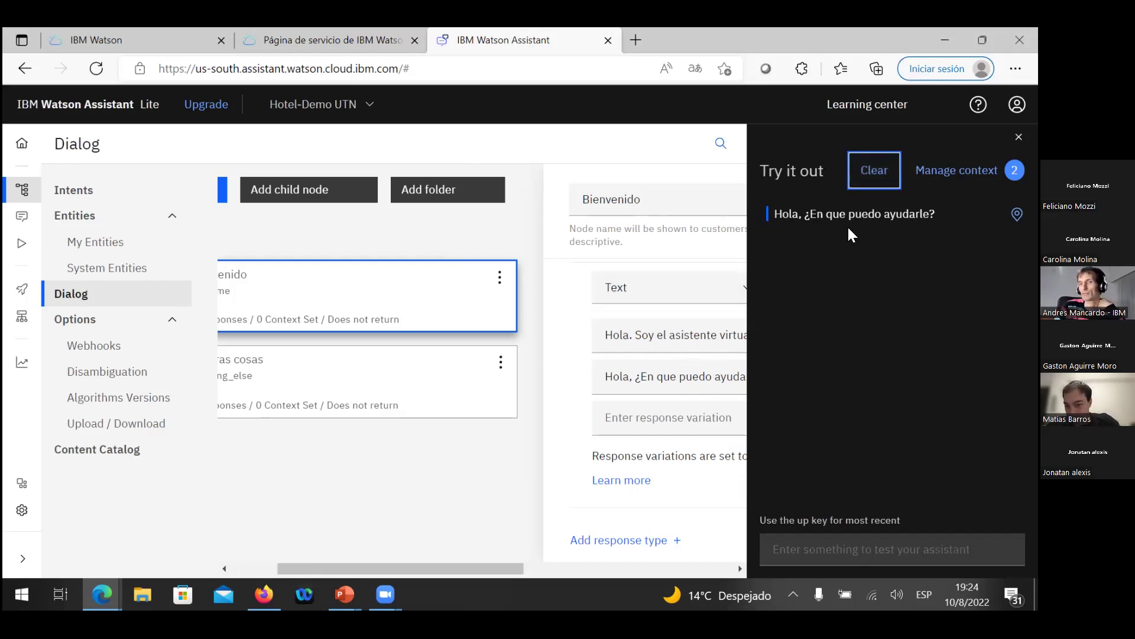
{"action": "left_click", "coordinate": [866, 176]}
{"action": "left_click", "coordinate": [867, 177]}
{"action": "left_click", "coordinate": [867, 176]}
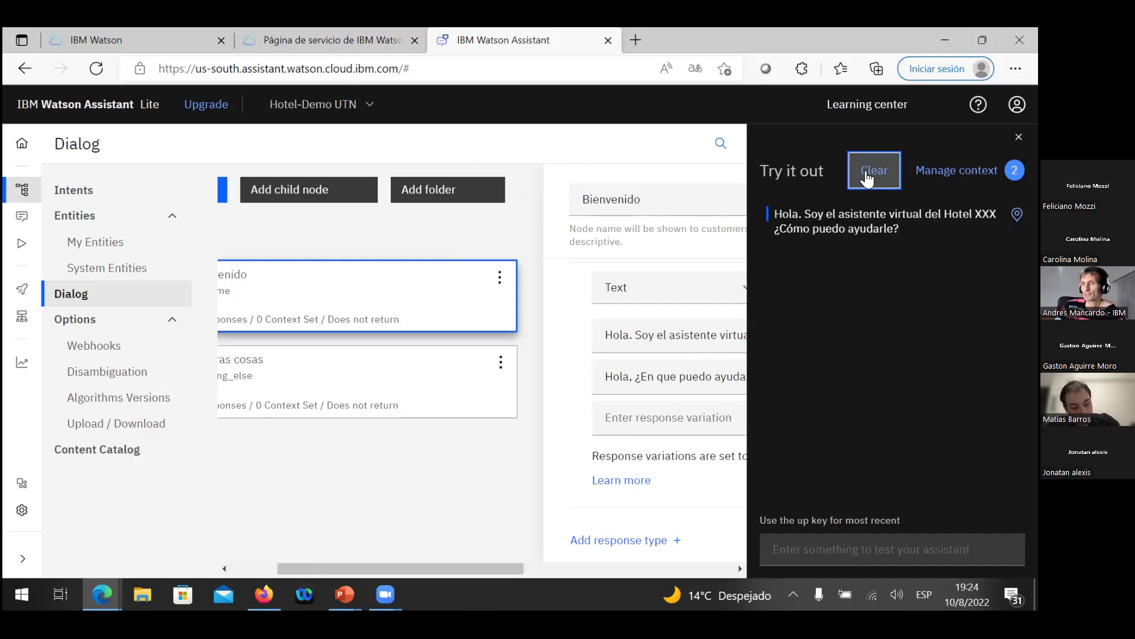
{"action": "left_click", "coordinate": [867, 176]}
{"action": "left_click", "coordinate": [866, 176]}
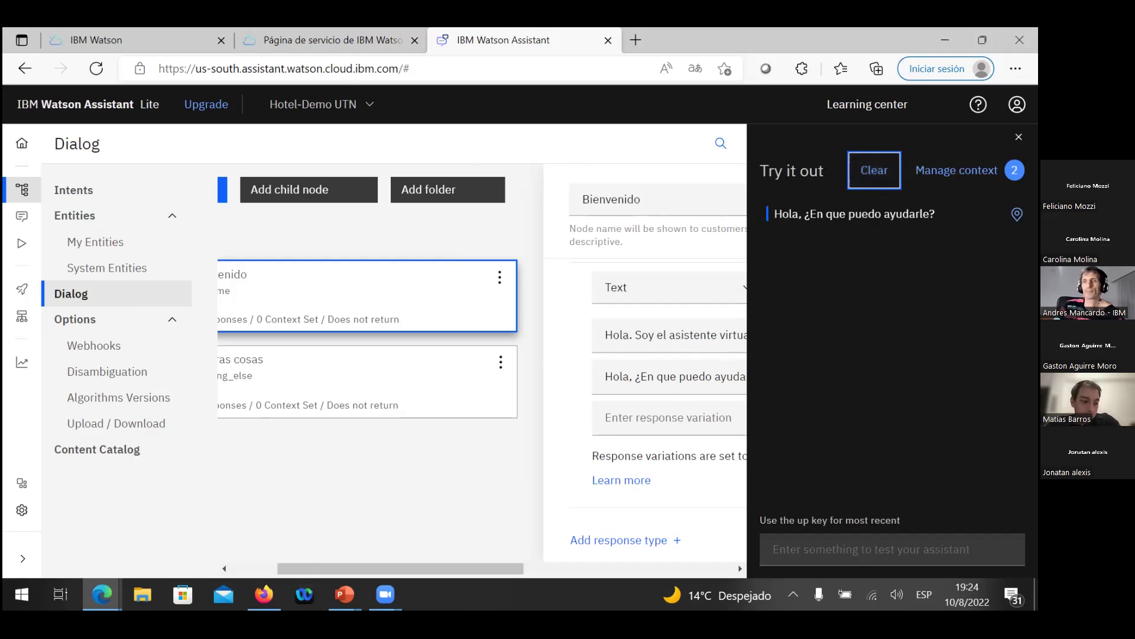
{"action": "left_click", "coordinate": [1019, 137]}
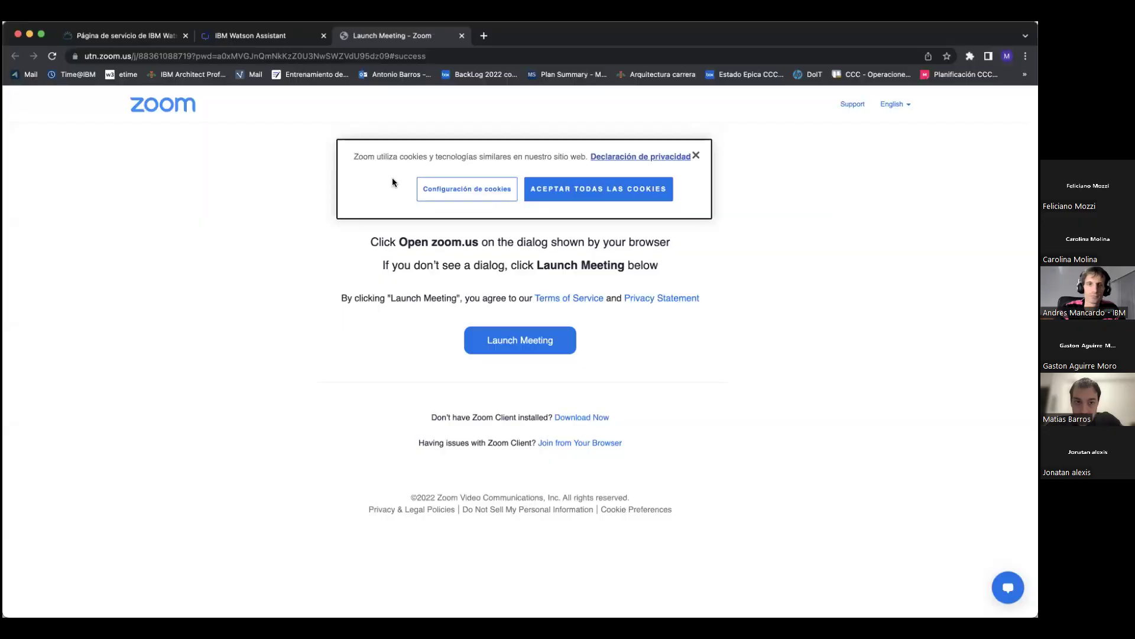
Step: Switch from the Zoom page to the Watson Assistant dialog of "test bot" and open its Bienvenido node
{"action": "left_click", "coordinate": [282, 188]}
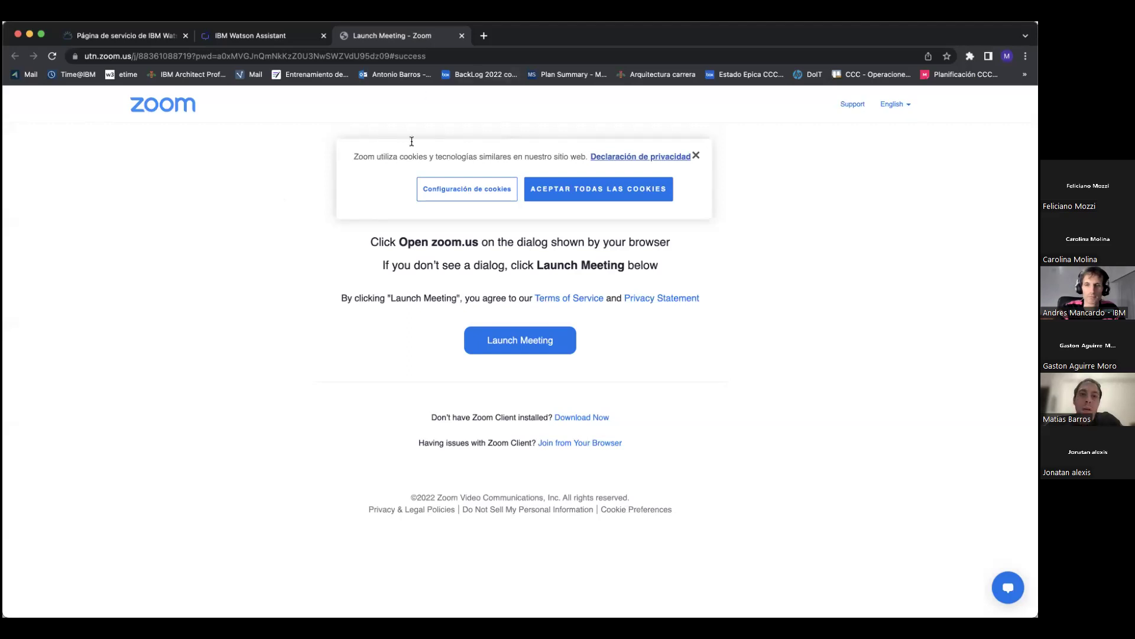
{"action": "left_click", "coordinate": [204, 40]}
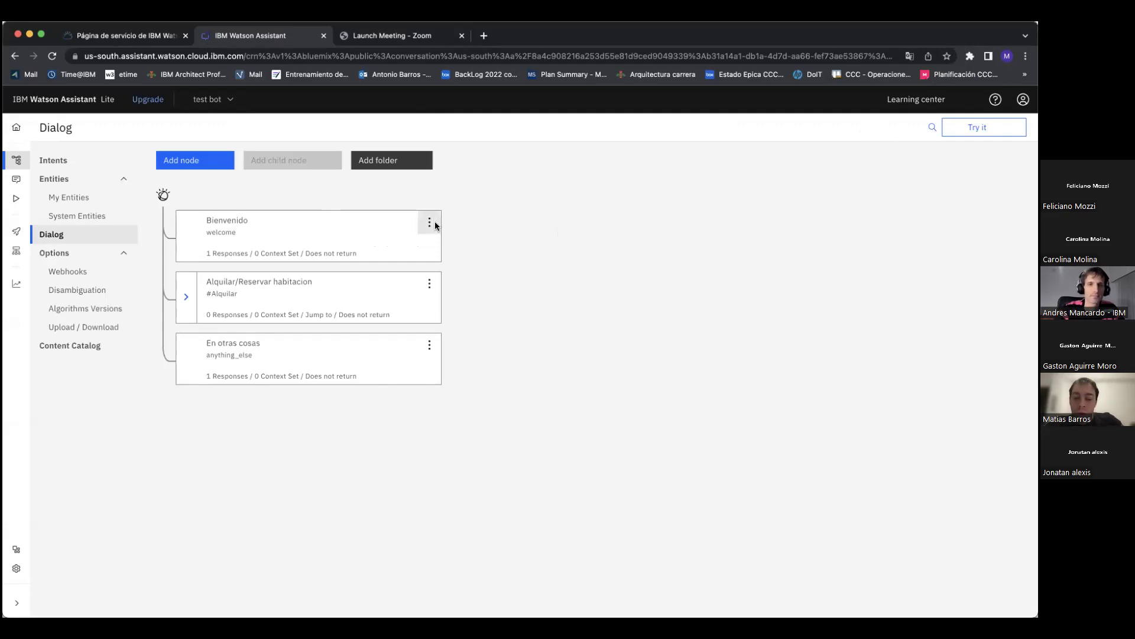
{"action": "left_click", "coordinate": [346, 239]}
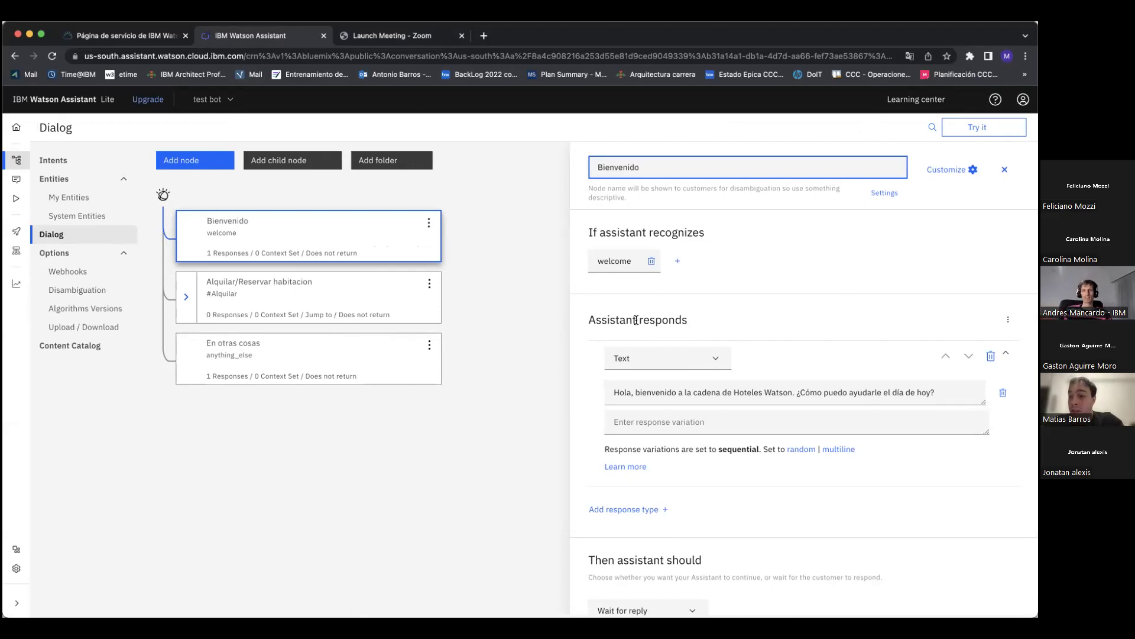
Step: Examine the Bienvenido node's welcome condition and its text response
{"action": "left_click_drag", "start_coordinate": [593, 231], "coordinate": [709, 290]}
{"action": "left_click", "coordinate": [709, 289]}
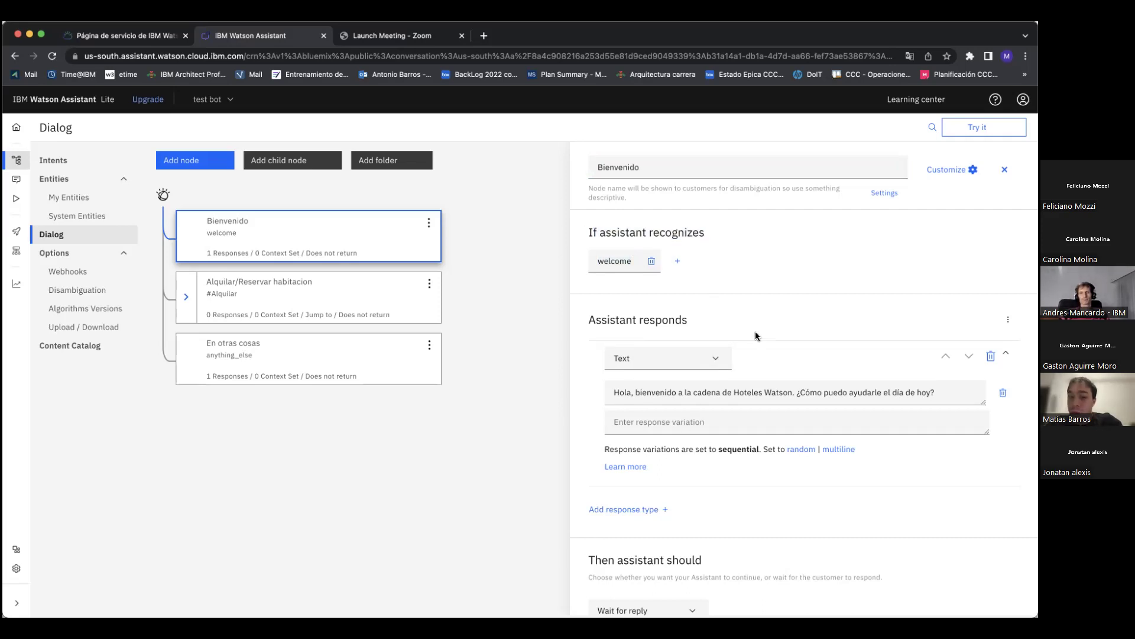
{"action": "triple_click", "coordinate": [705, 397]}
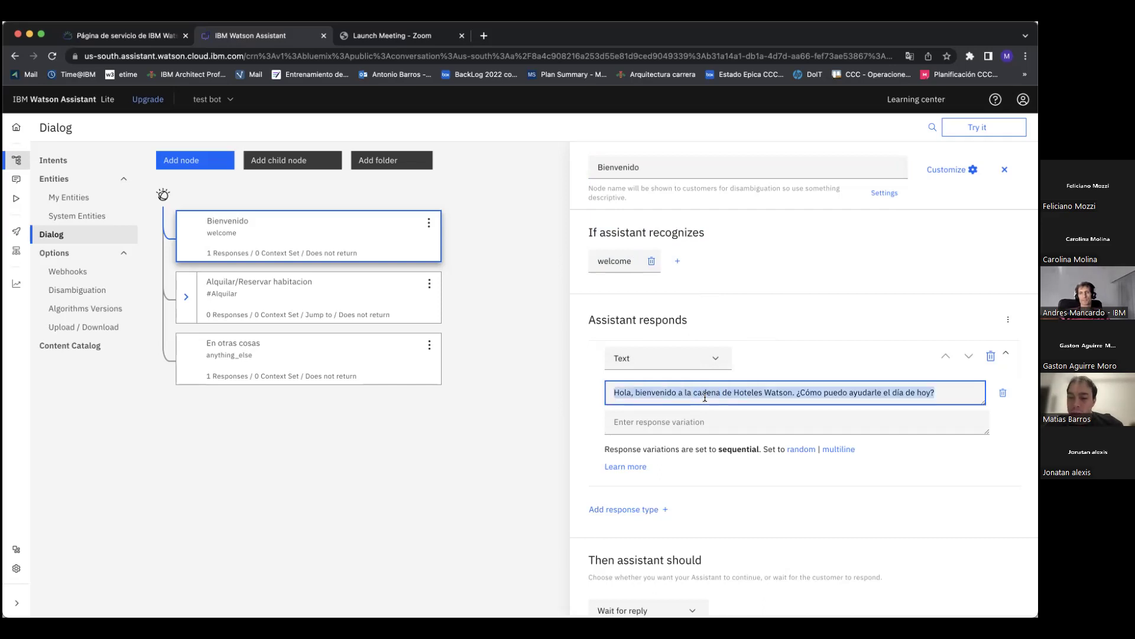
{"action": "left_click", "coordinate": [705, 398]}
{"action": "left_click", "coordinate": [731, 306]}
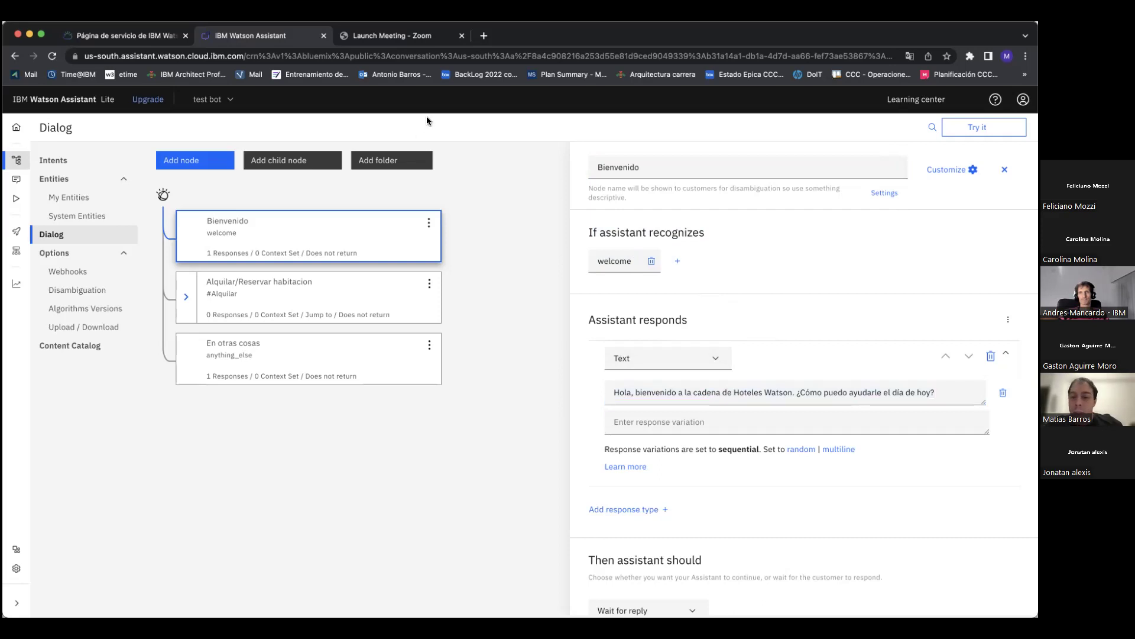
{"action": "double_click", "coordinate": [616, 263]}
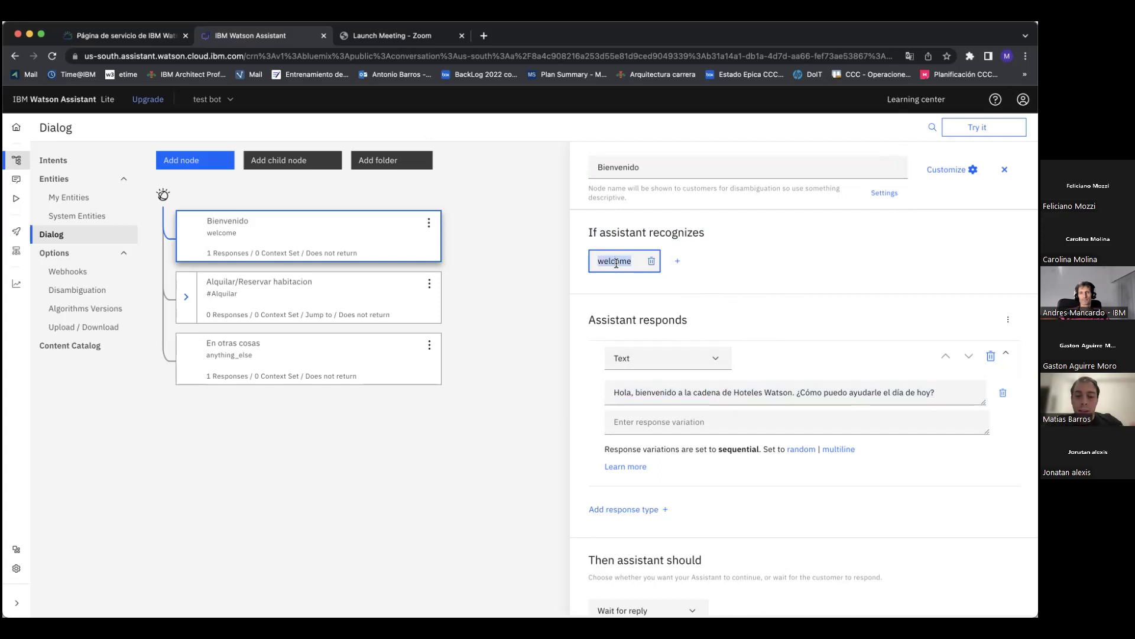
Step: Open the test chat and compare the assistant's opening message with the Bienvenido node's response text
{"action": "left_click", "coordinate": [994, 139]}
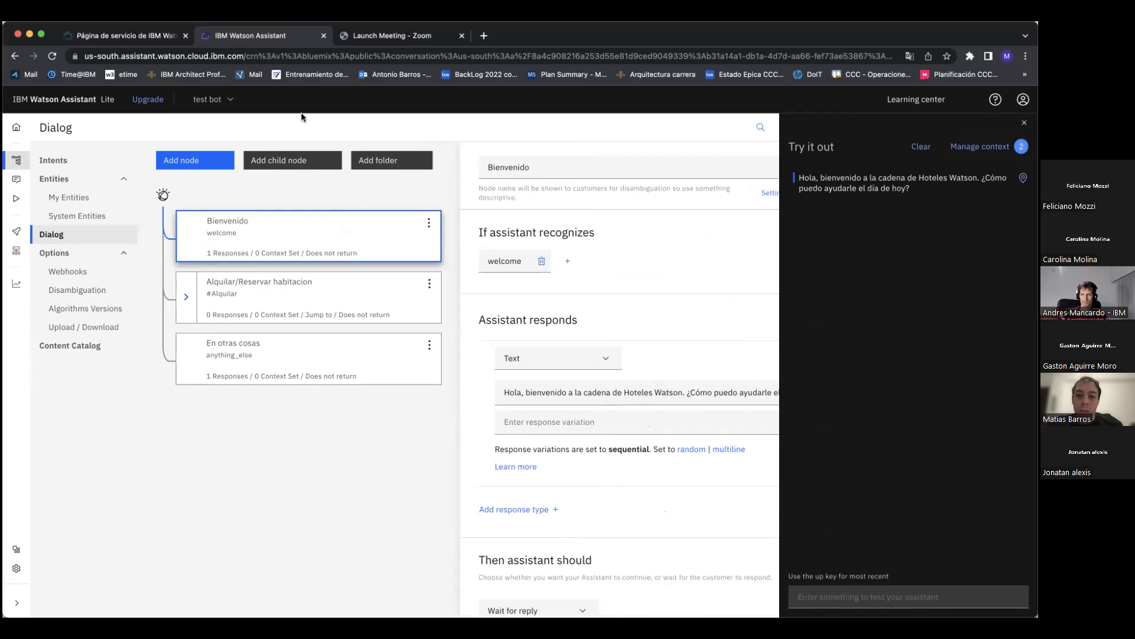
{"action": "triple_click", "coordinate": [646, 389]}
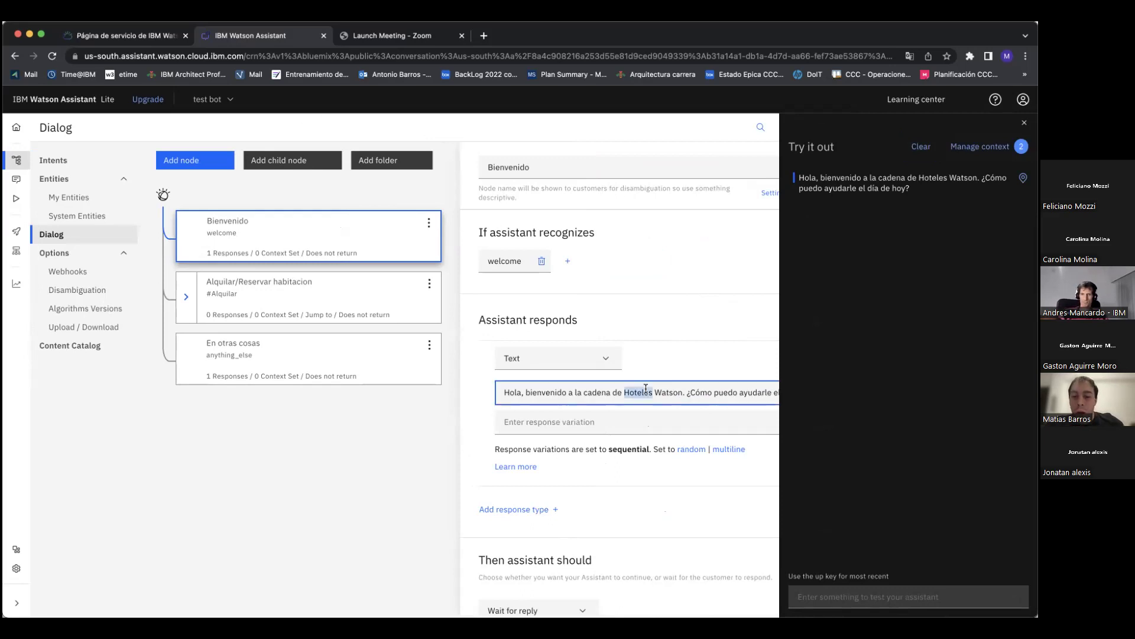
{"action": "triple_click", "coordinate": [645, 388]}
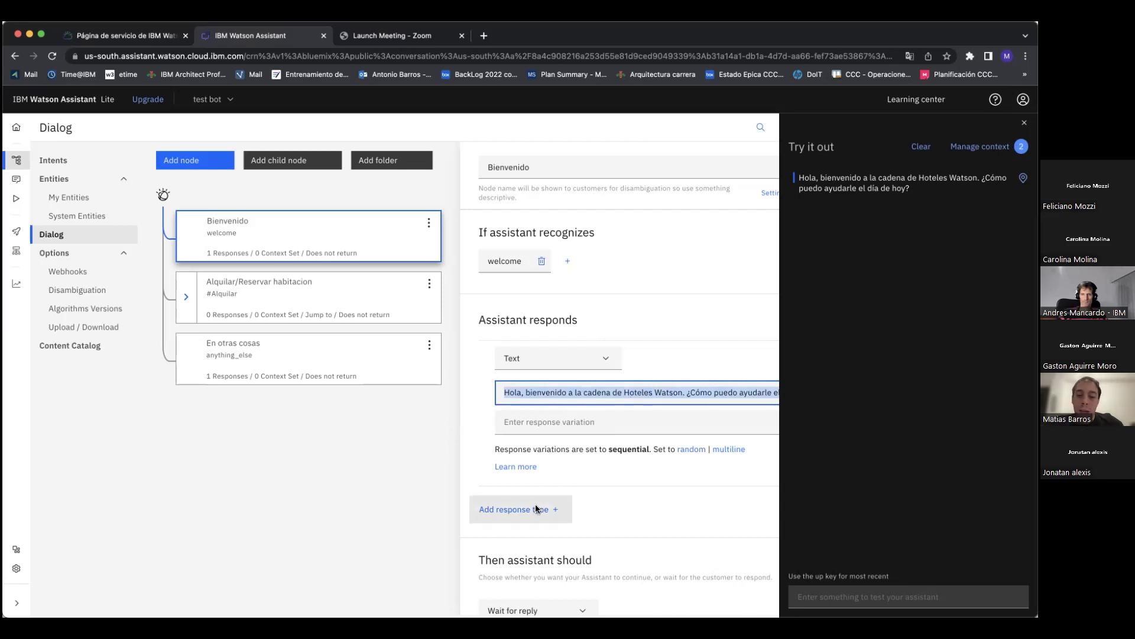
{"action": "left_click", "coordinate": [615, 473]}
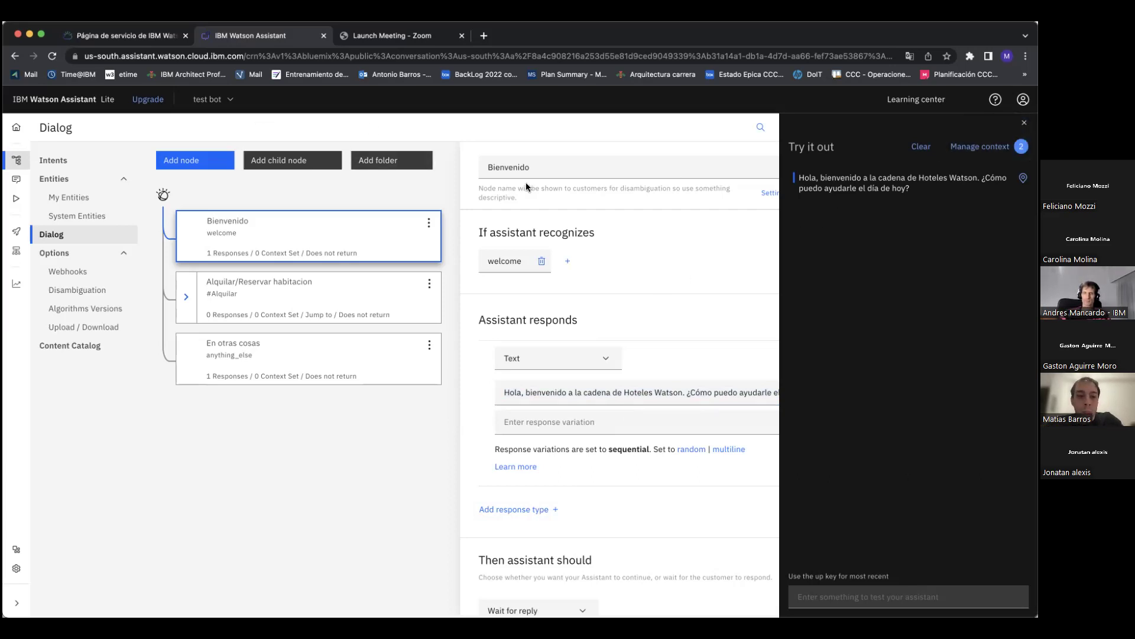
{"action": "triple_click", "coordinate": [835, 188]}
{"action": "left_click", "coordinate": [836, 188]}
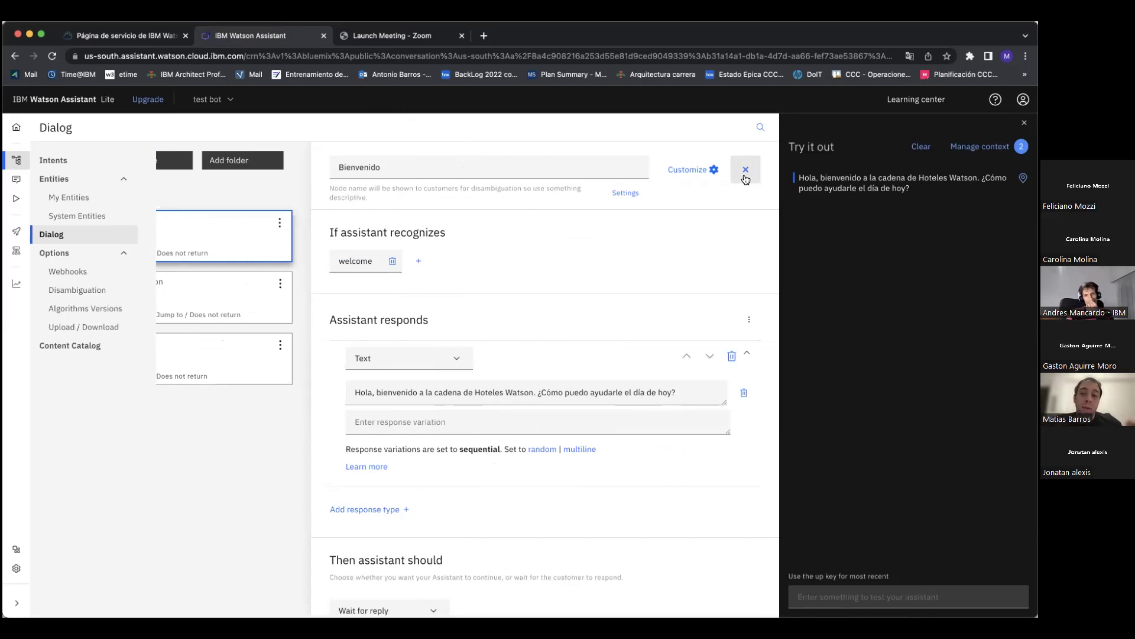
Step: Send the test message "probando 1234" to the assistant and bring the dialog nodes back into view
{"action": "left_click", "coordinate": [837, 599]}
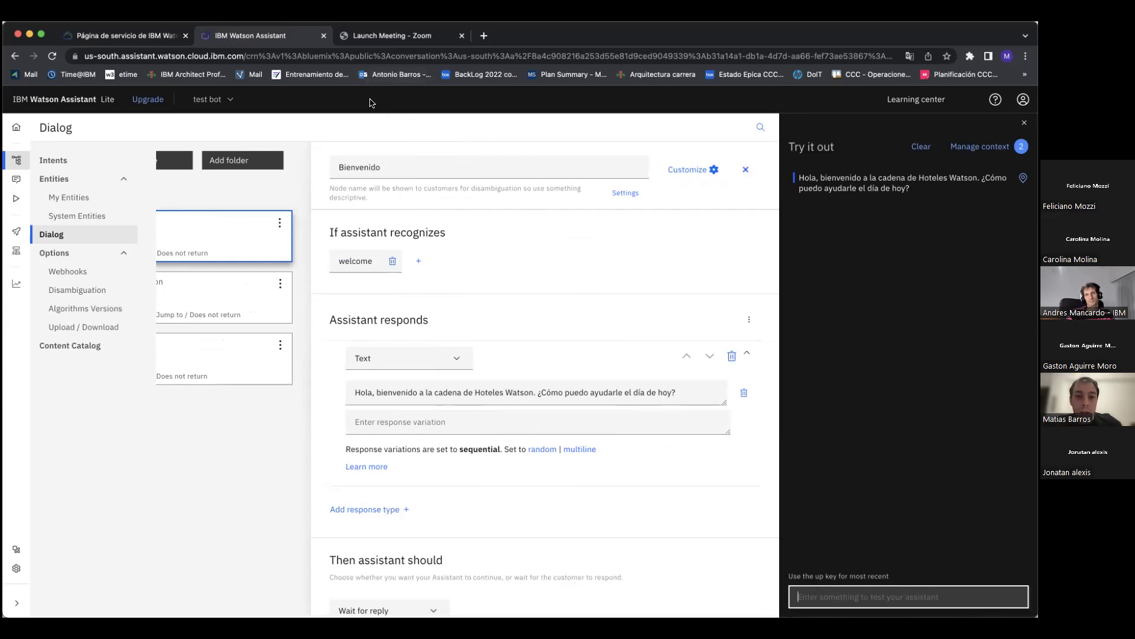
{"action": "type", "text": "probando 1234"}
{"action": "key", "text": "Return"}
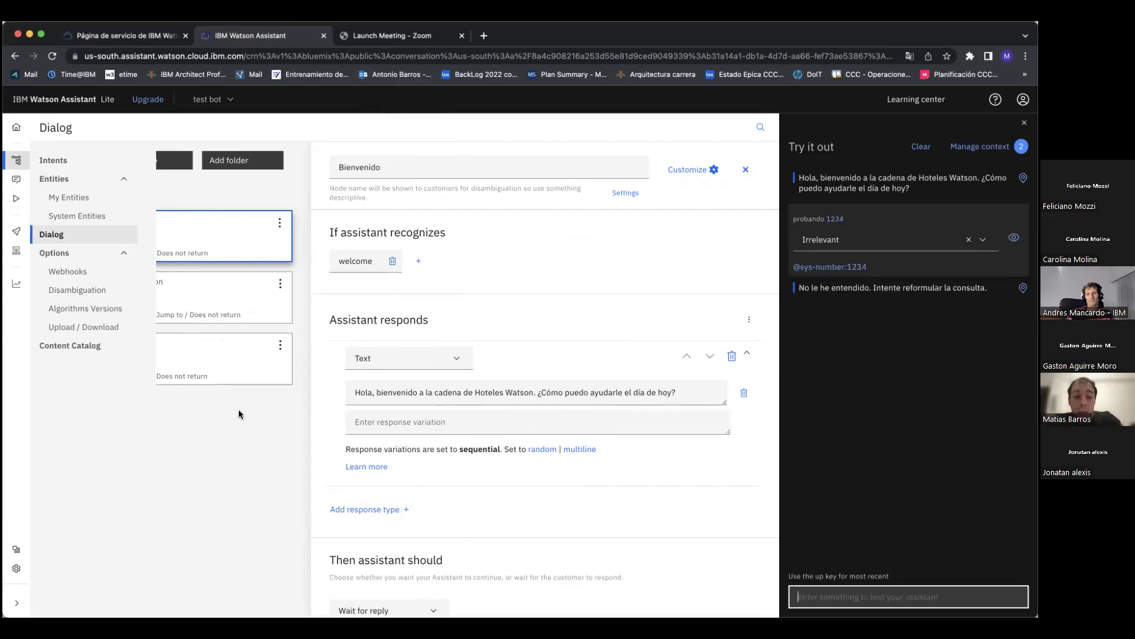
{"action": "scroll", "coordinate": [239, 409], "scroll_direction": "left", "scroll_amount": 5}
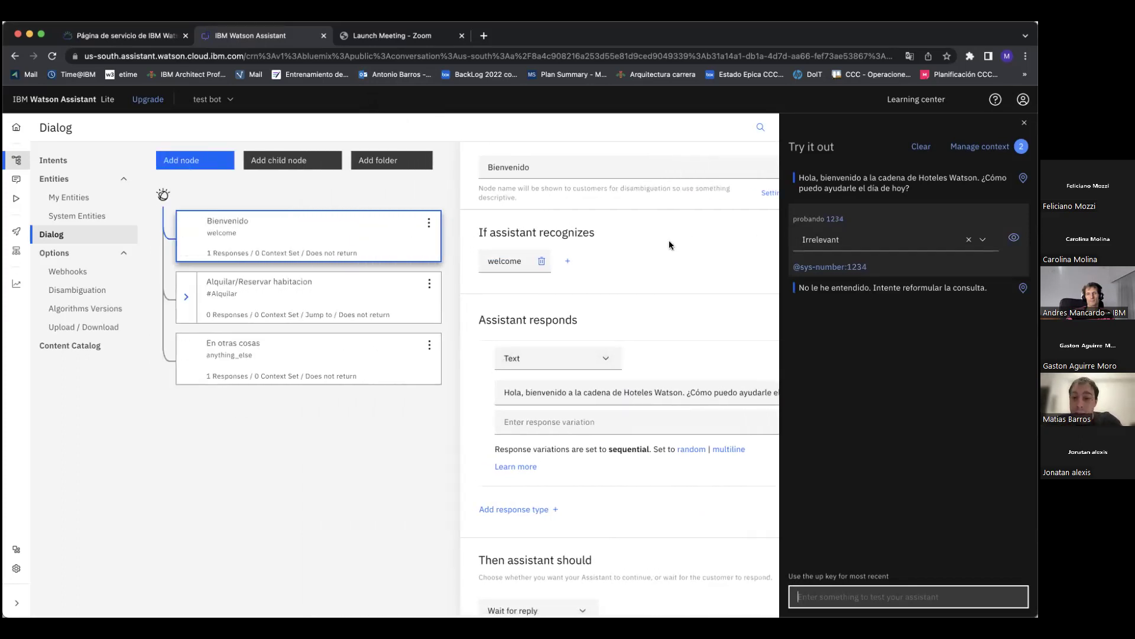
Step: Compare the En otras cosas node with the Bienvenido node, ending with En otras cosas open
{"action": "left_click", "coordinate": [284, 359]}
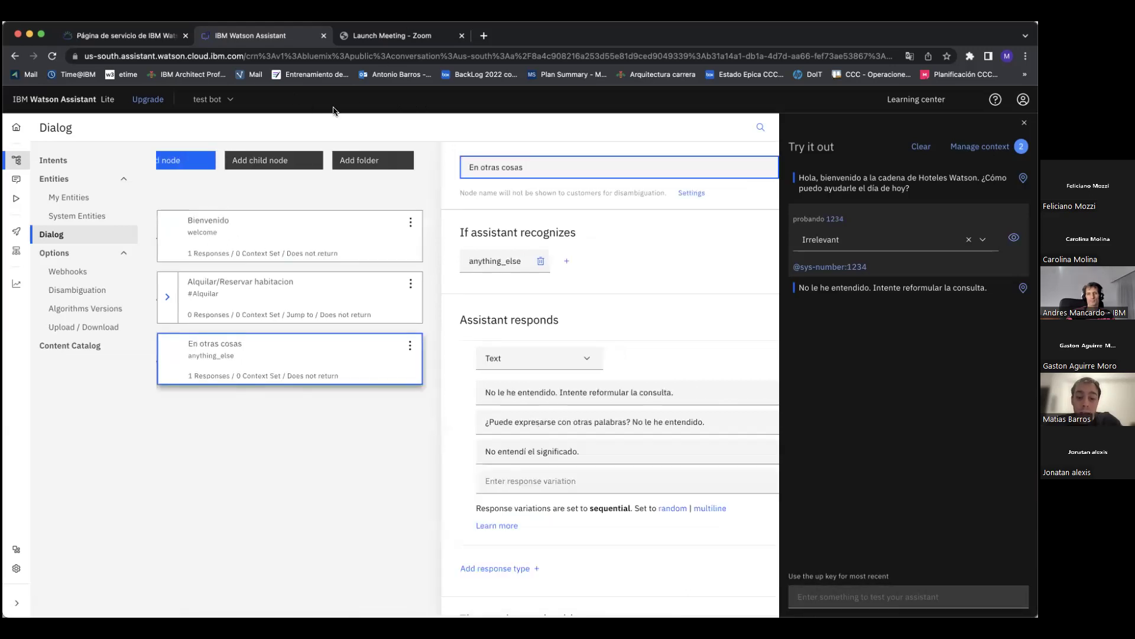
{"action": "scroll", "coordinate": [676, 289], "scroll_direction": "right", "scroll_amount": 5}
{"action": "scroll", "coordinate": [676, 292], "scroll_direction": "left", "scroll_amount": 5}
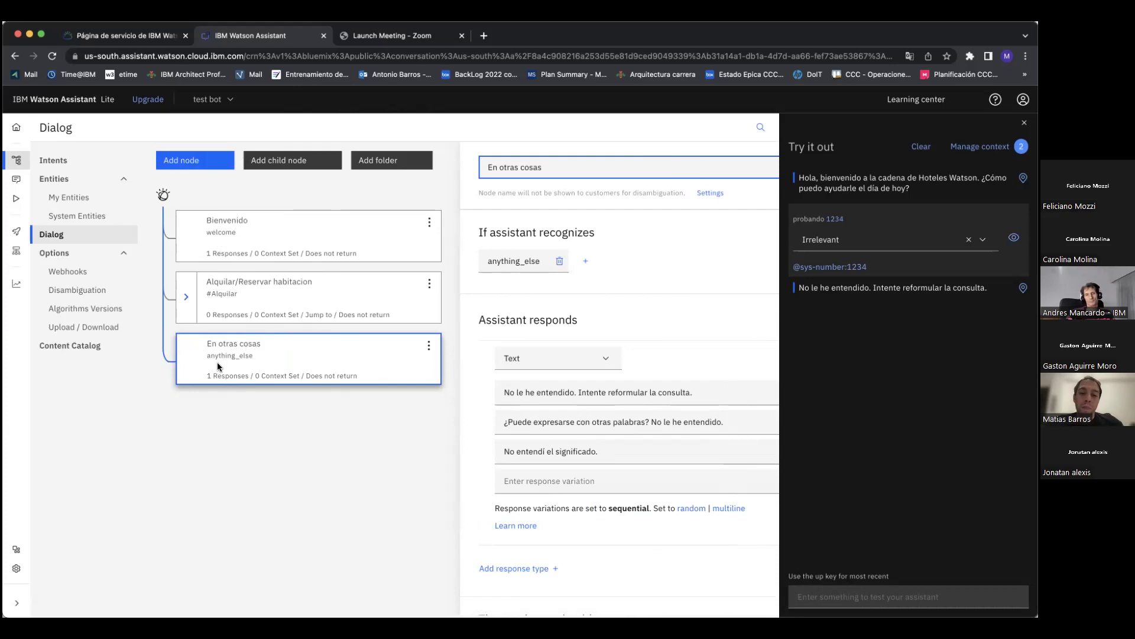
{"action": "left_click", "coordinate": [200, 246]}
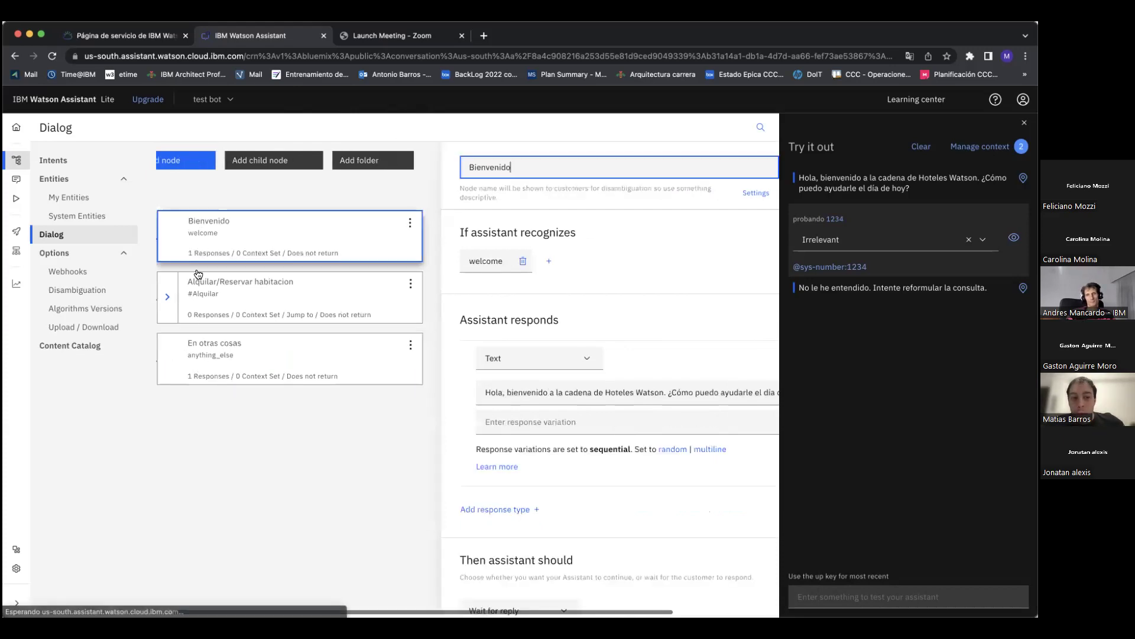
{"action": "left_click", "coordinate": [192, 359]}
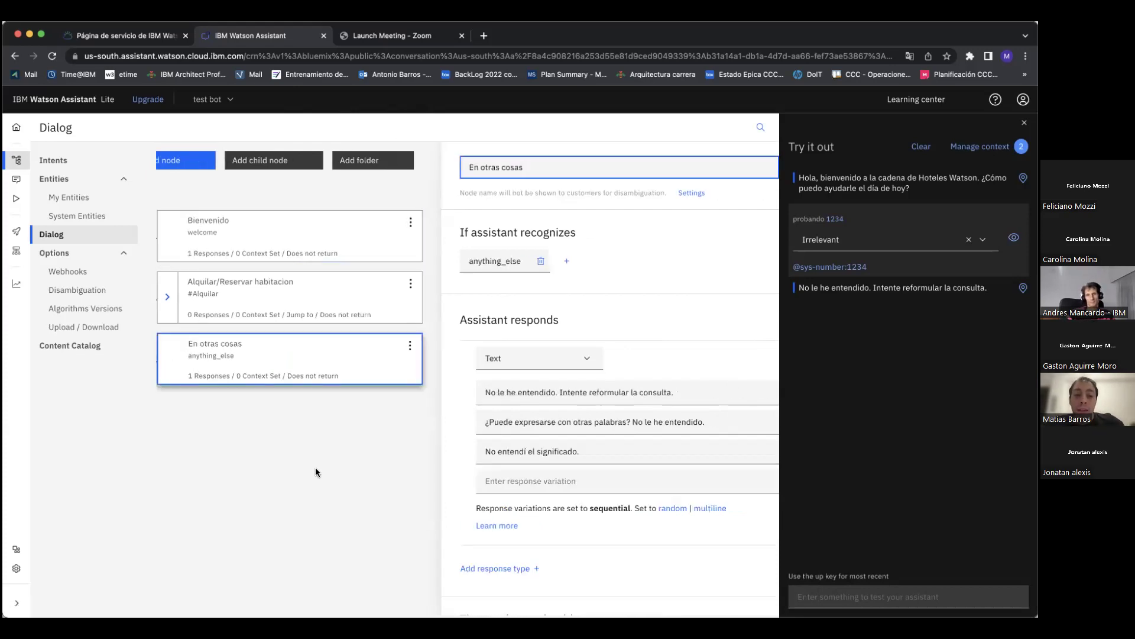
Step: Examine the anything_else condition and the text response variations of the En otras cosas node
{"action": "double_click", "coordinate": [504, 264]}
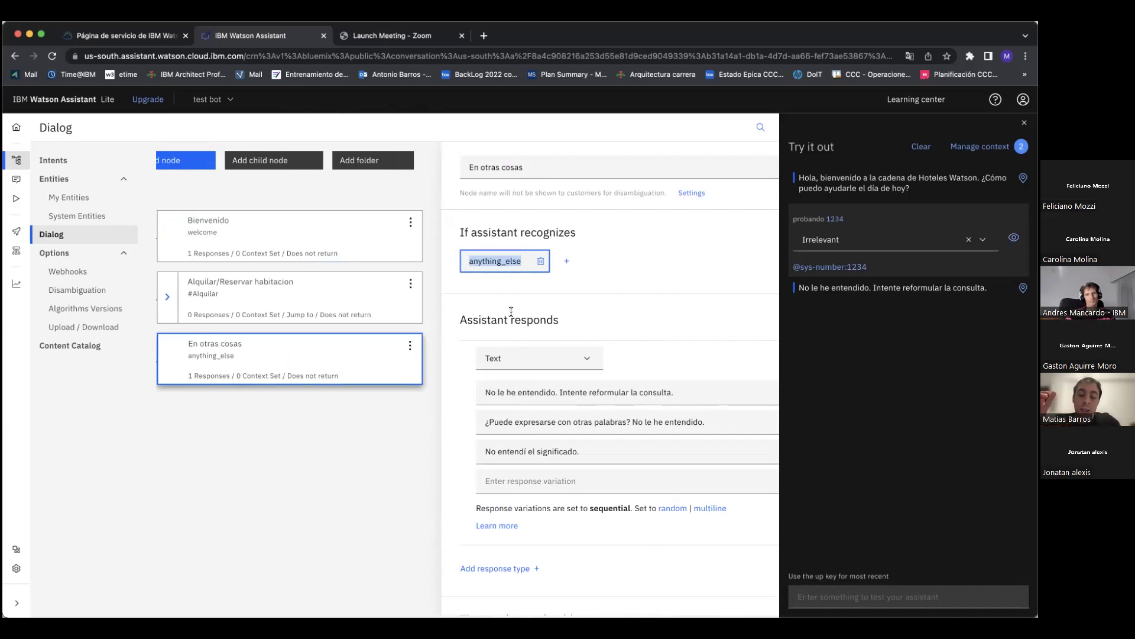
{"action": "left_click_drag", "start_coordinate": [516, 388], "coordinate": [675, 391]}
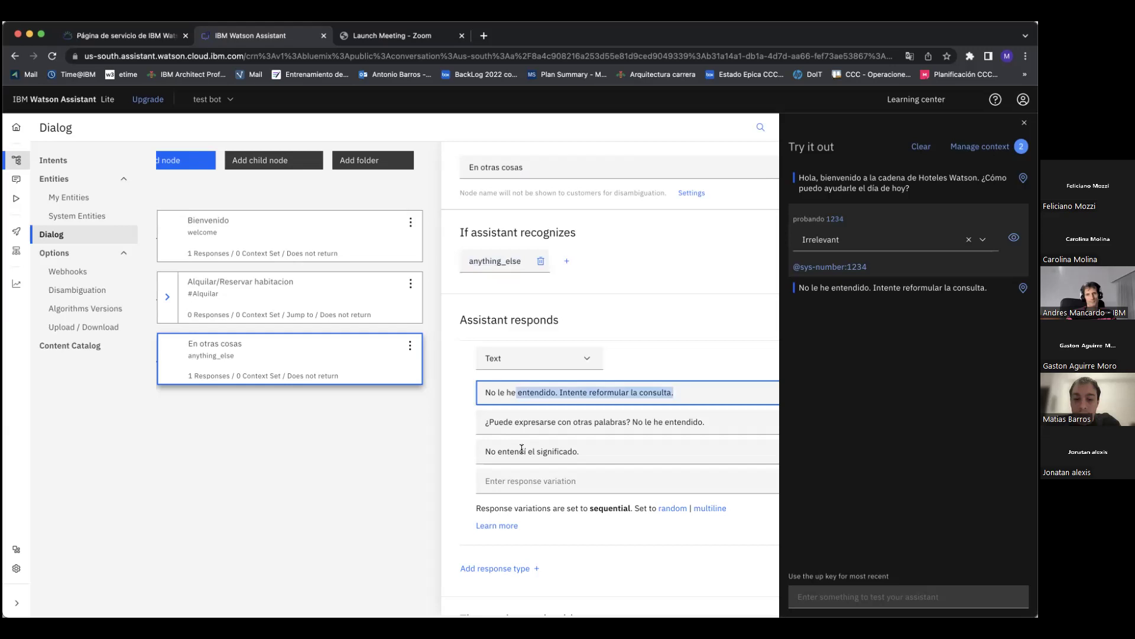
{"action": "left_click", "coordinate": [551, 455]}
{"action": "left_click", "coordinate": [564, 424]}
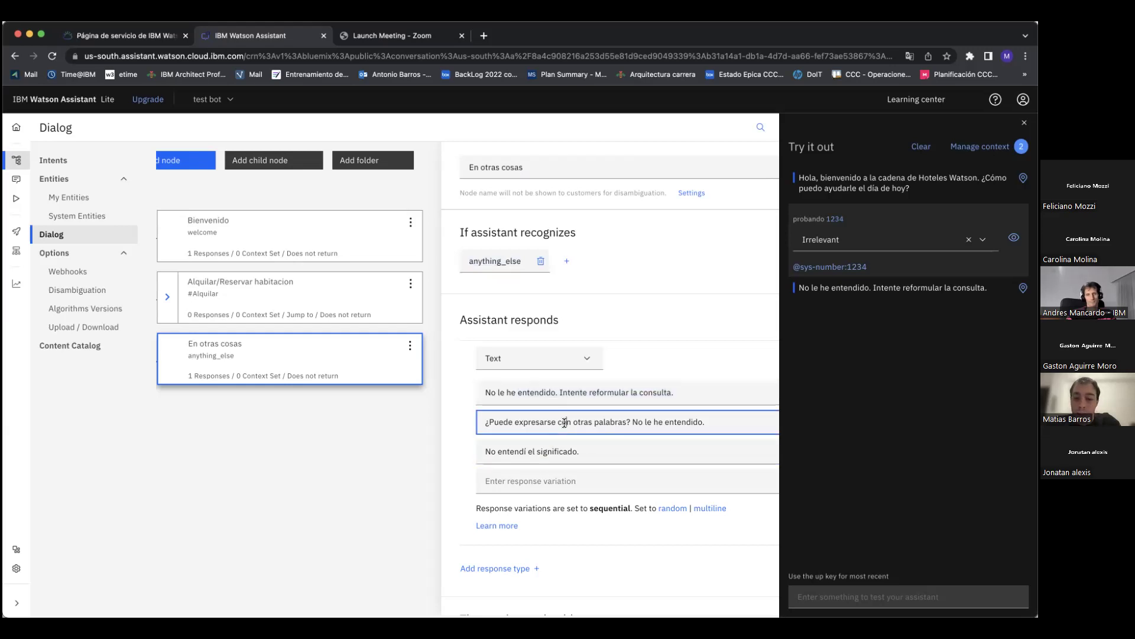
{"action": "left_click", "coordinate": [584, 400]}
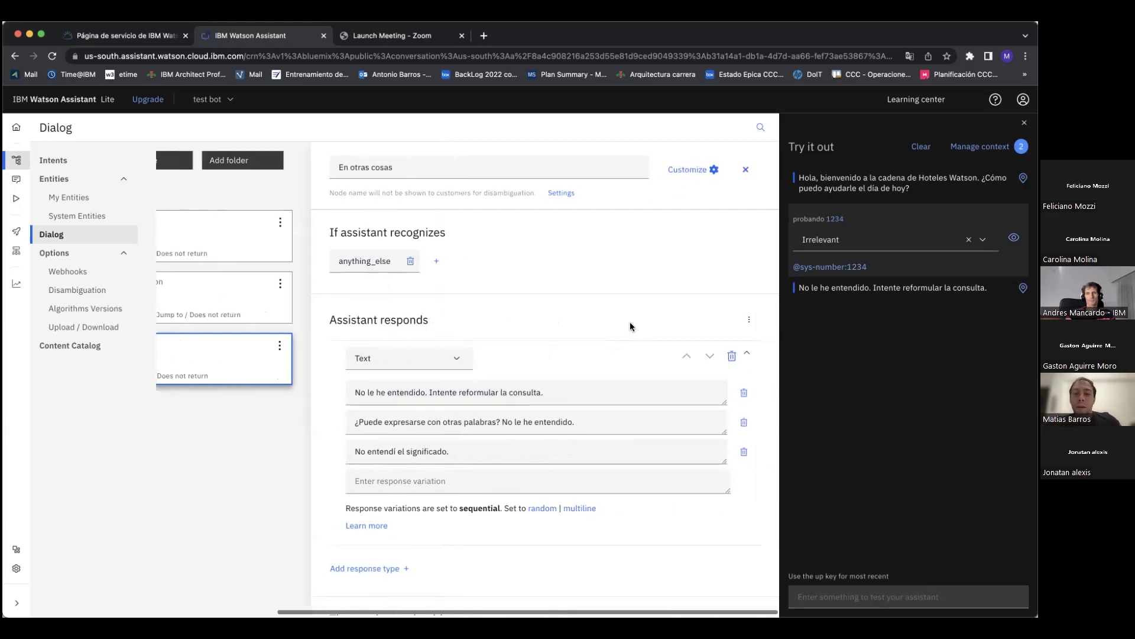
Step: Look over the full width of the En otras cosas node's settings and close its editor
{"action": "scroll", "coordinate": [630, 326], "scroll_direction": "right", "scroll_amount": 3}
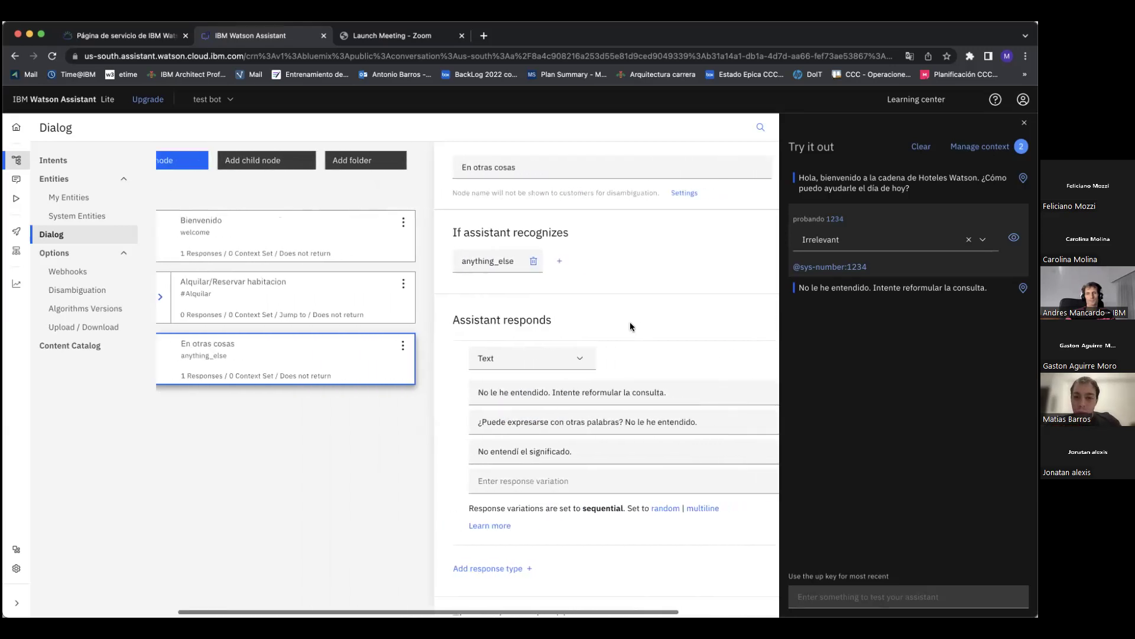
{"action": "scroll", "coordinate": [676, 299], "scroll_direction": "right", "scroll_amount": 3}
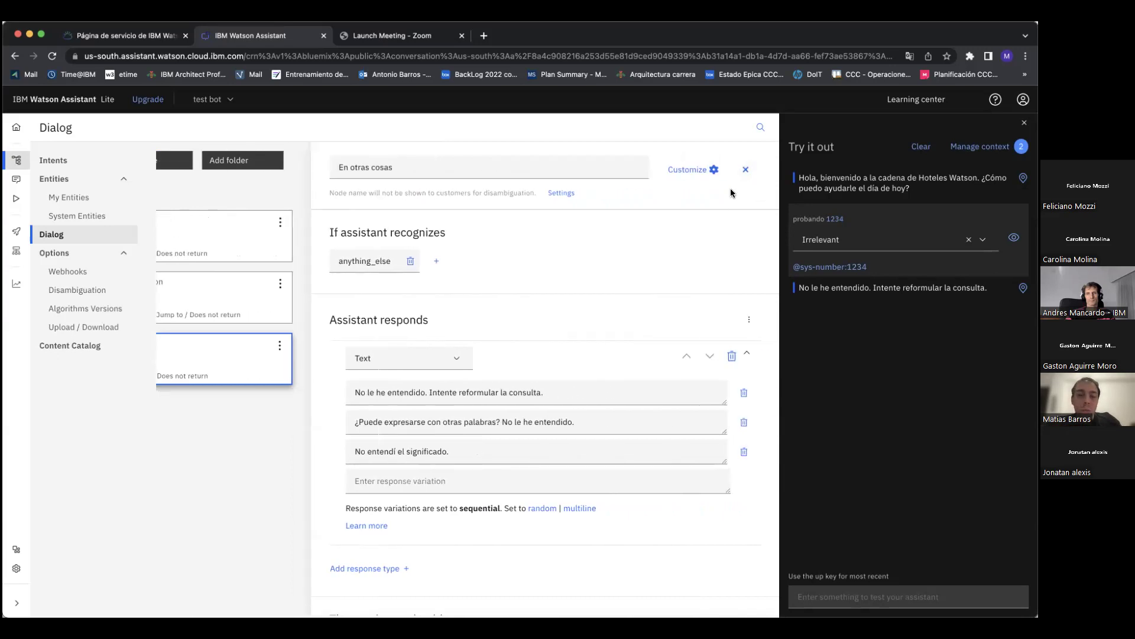
{"action": "scroll", "coordinate": [544, 333], "scroll_direction": "left", "scroll_amount": 3}
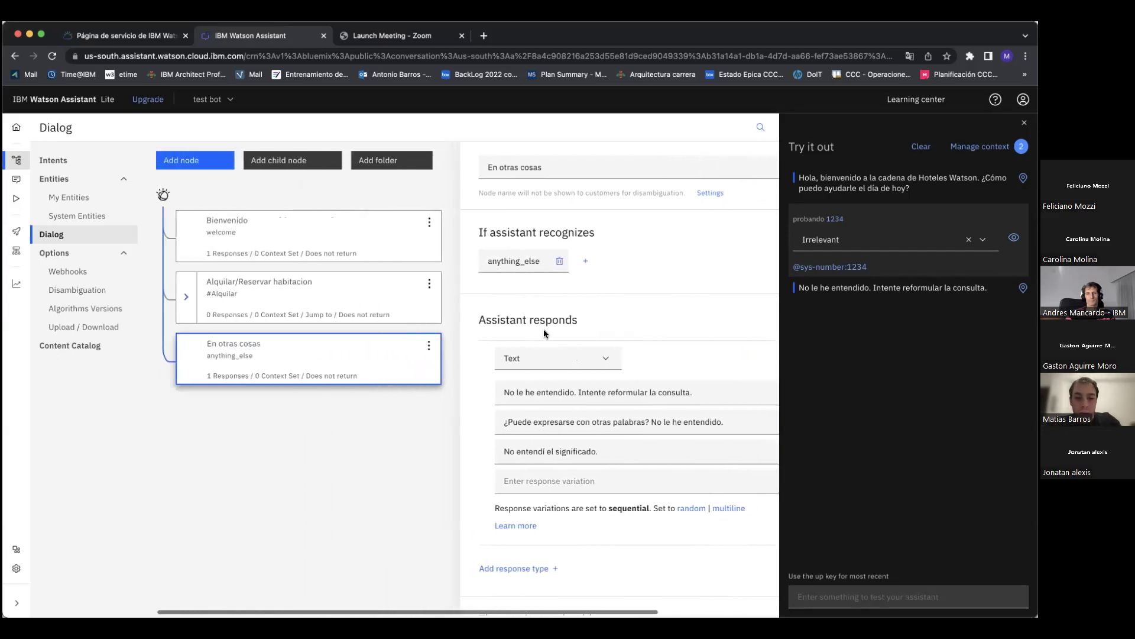
{"action": "scroll", "coordinate": [544, 329], "scroll_direction": "right", "scroll_amount": 2}
{"action": "scroll", "coordinate": [697, 220], "scroll_direction": "right", "scroll_amount": 2}
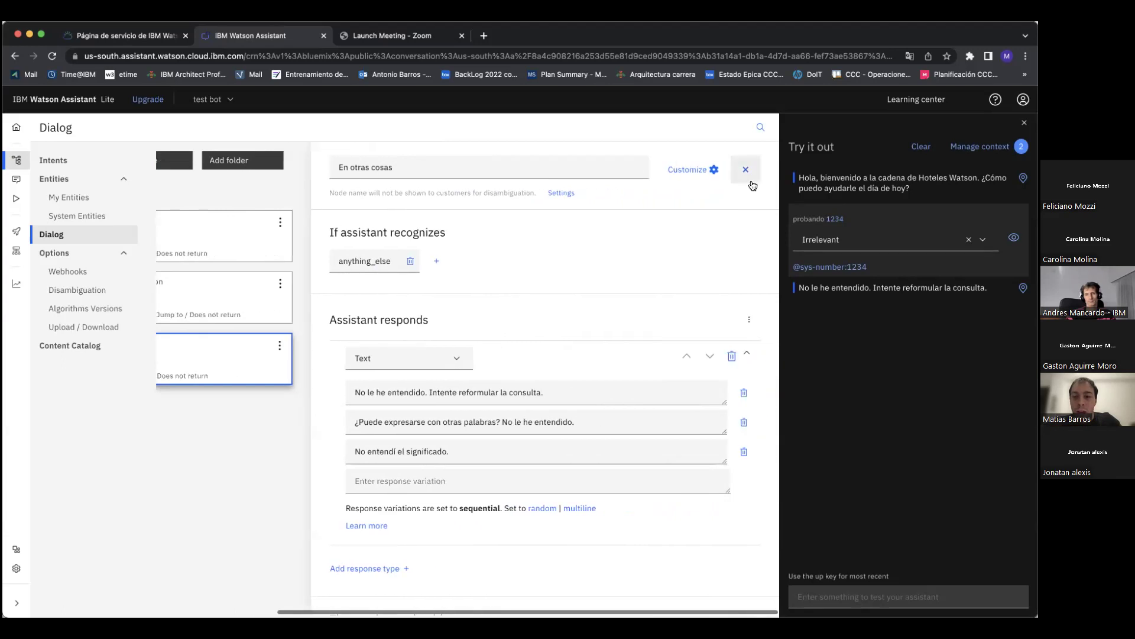
{"action": "left_click", "coordinate": [750, 182]}
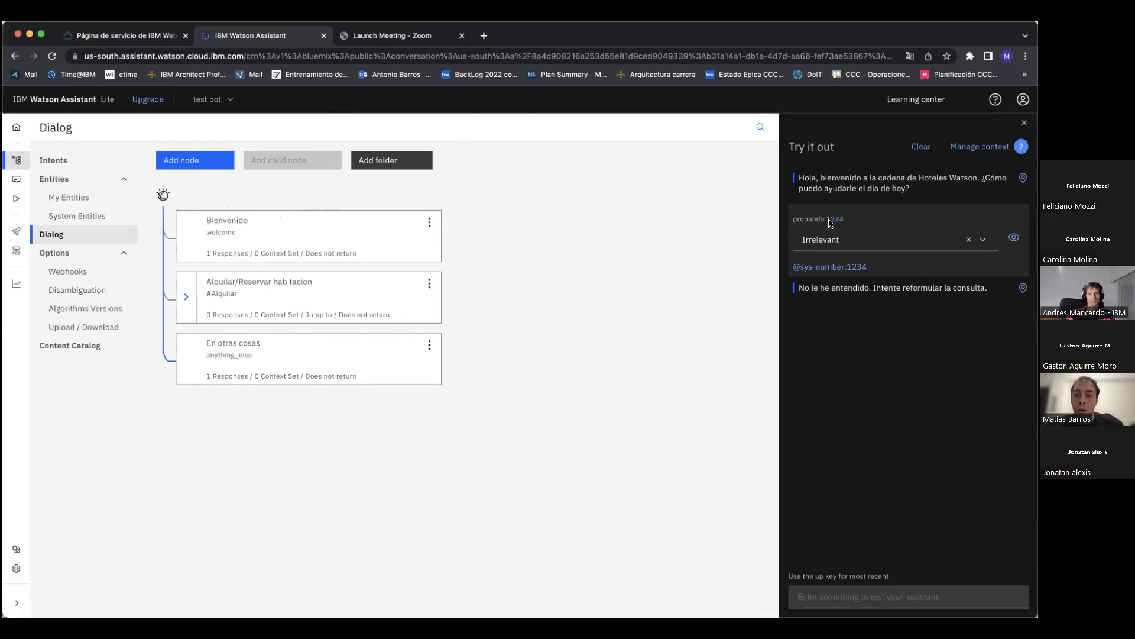
Step: Compare the recognition conditions of the Bienvenido, Alquilar/Reservar habitacion and En otras cosas nodes in turn
{"action": "left_click", "coordinate": [317, 249]}
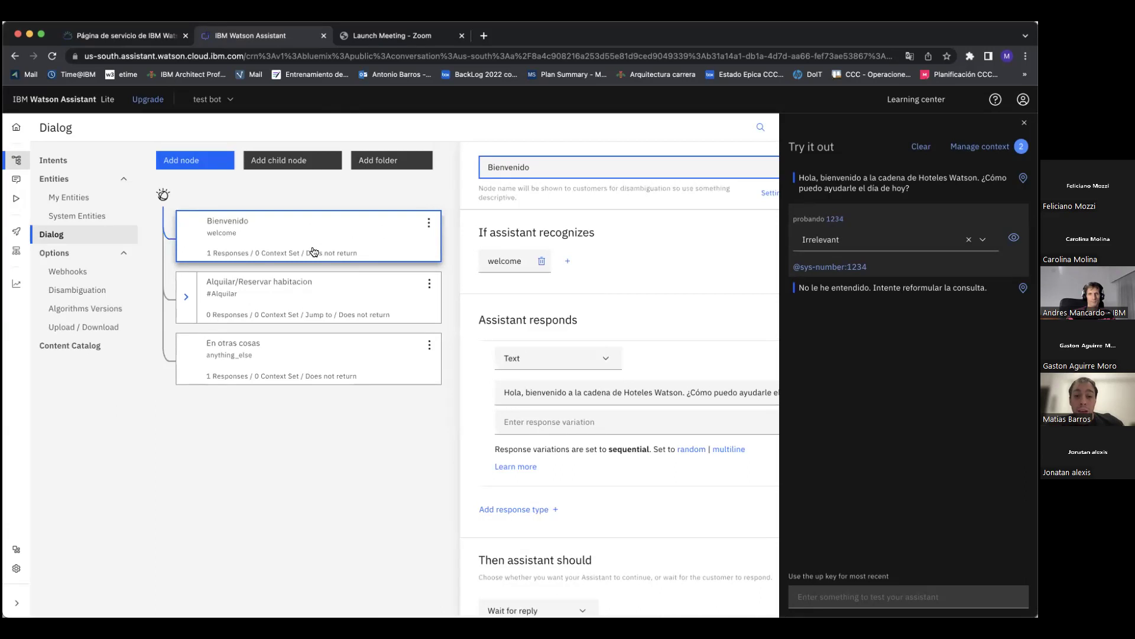
{"action": "double_click", "coordinate": [505, 266]}
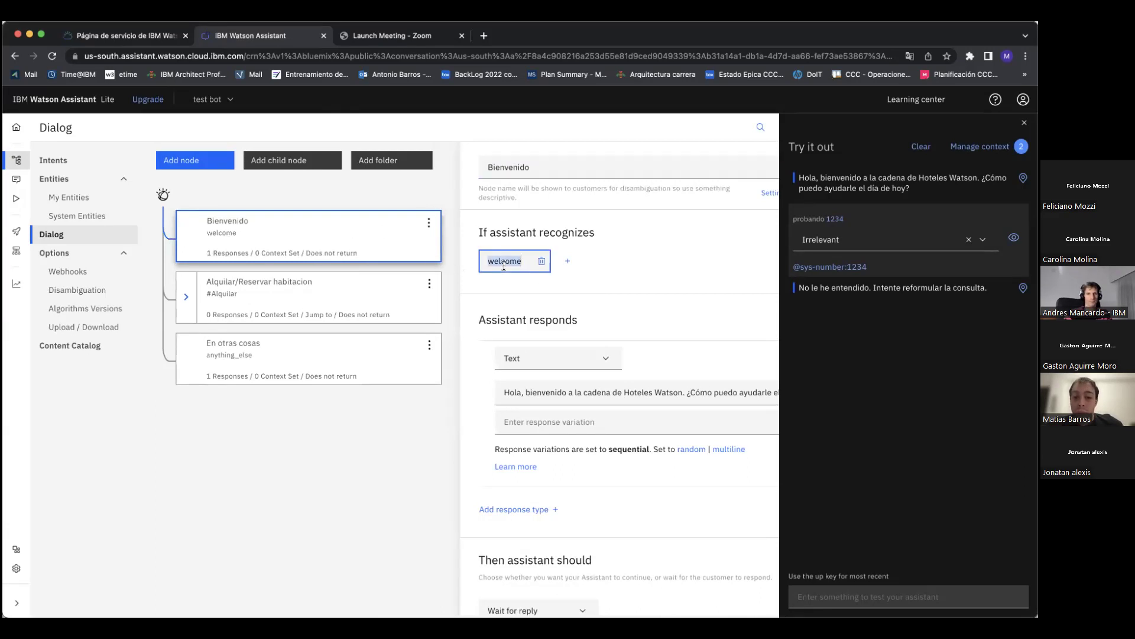
{"action": "scroll", "coordinate": [495, 279], "scroll_direction": "right", "scroll_amount": 2}
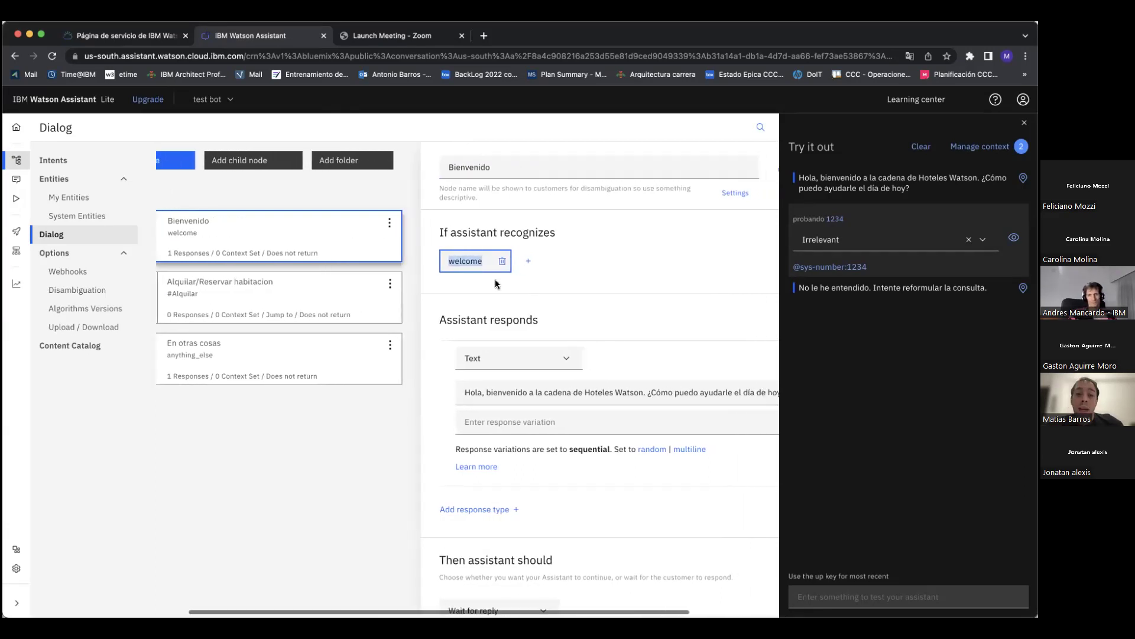
{"action": "scroll", "coordinate": [495, 280], "scroll_direction": "left", "scroll_amount": 2}
{"action": "left_click", "coordinate": [283, 304]}
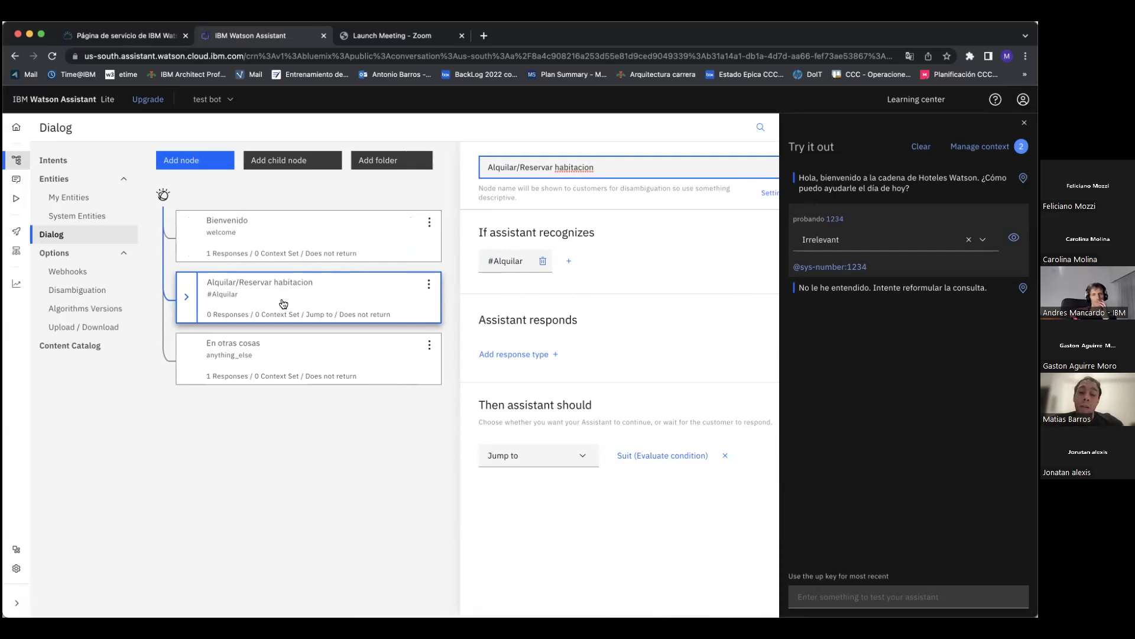
{"action": "left_click", "coordinate": [226, 378]}
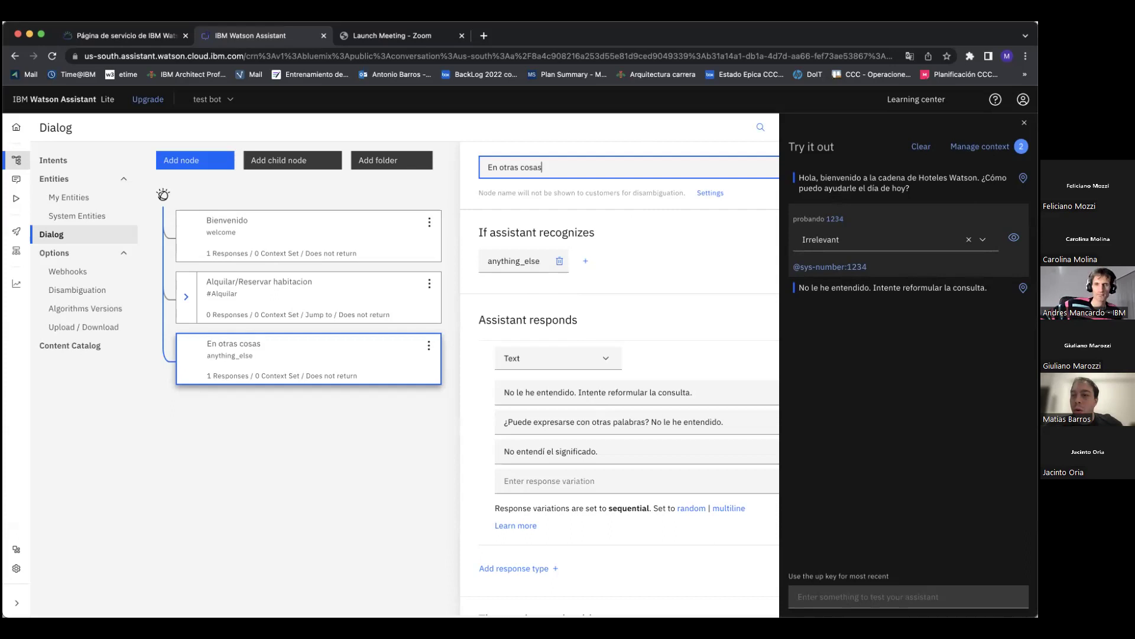
Step: Close the test chat and open the Bienvenido node to examine its welcome condition and Assistant responds section
{"action": "left_click", "coordinate": [1024, 122]}
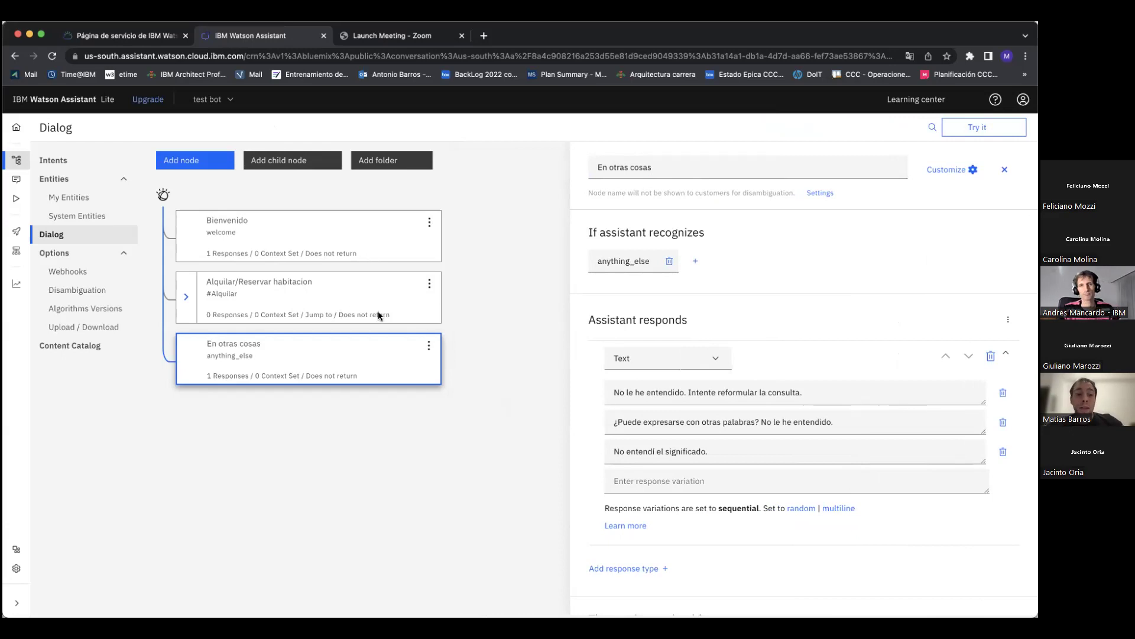
{"action": "left_click", "coordinate": [346, 247]}
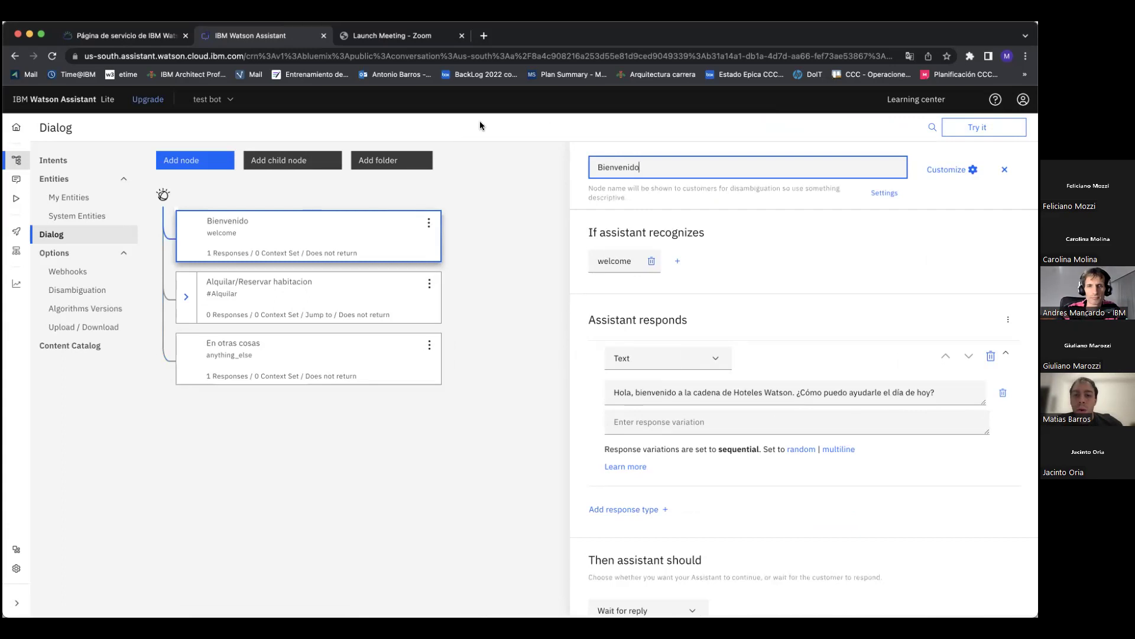
{"action": "left_click", "coordinate": [625, 263]}
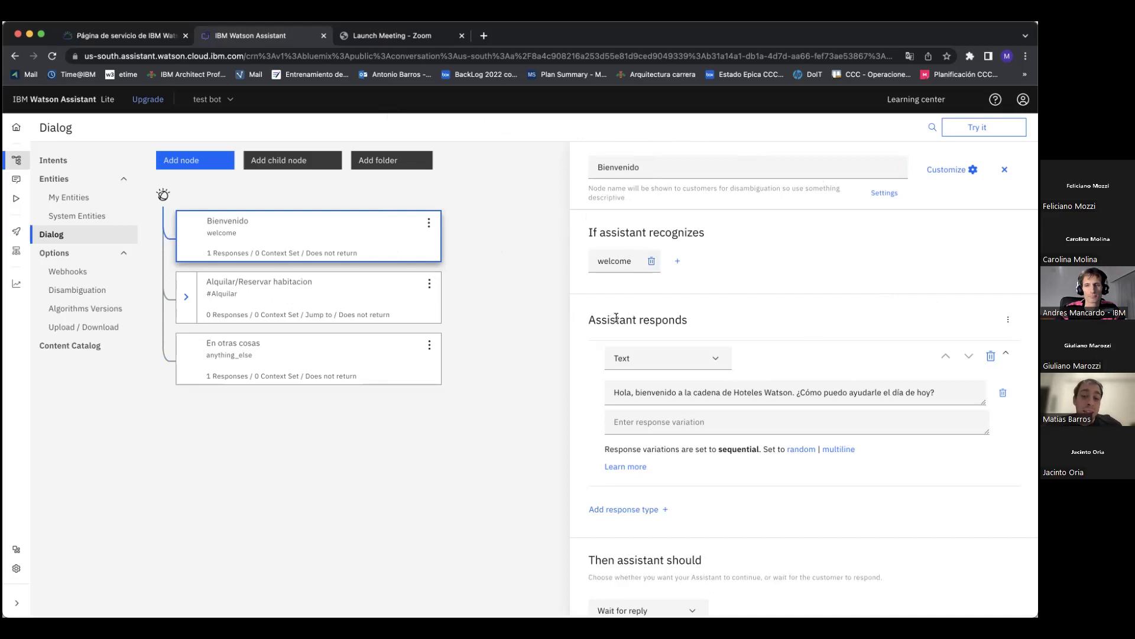
{"action": "left_click_drag", "start_coordinate": [615, 317], "coordinate": [726, 320]}
{"action": "left_click", "coordinate": [725, 319]}
{"action": "triple_click", "coordinate": [663, 322]}
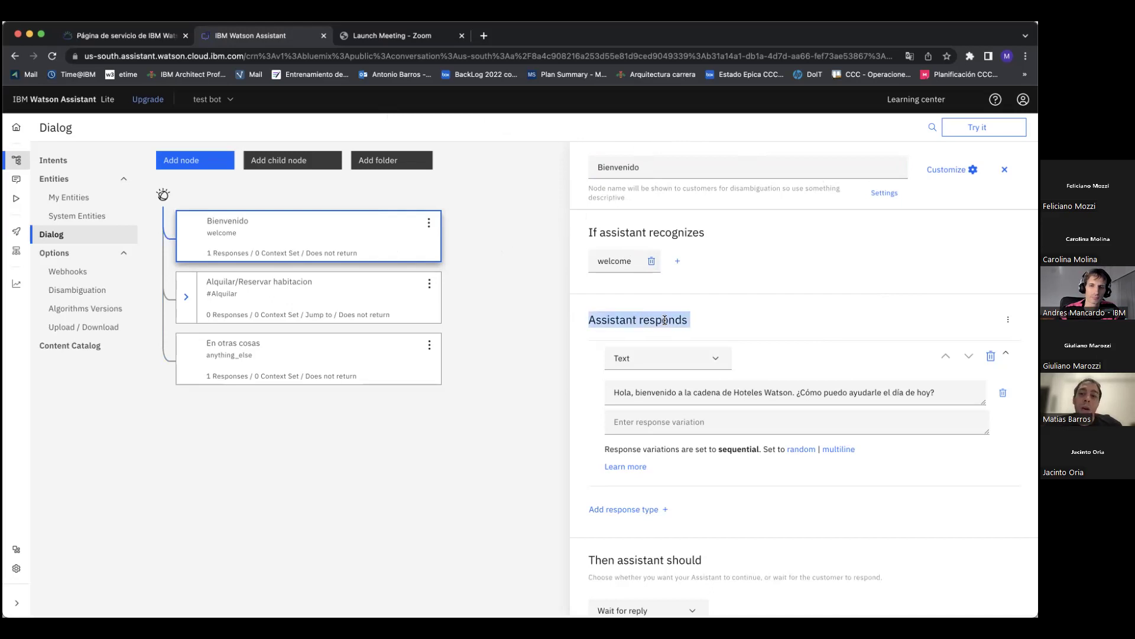
{"action": "left_click", "coordinate": [665, 320]}
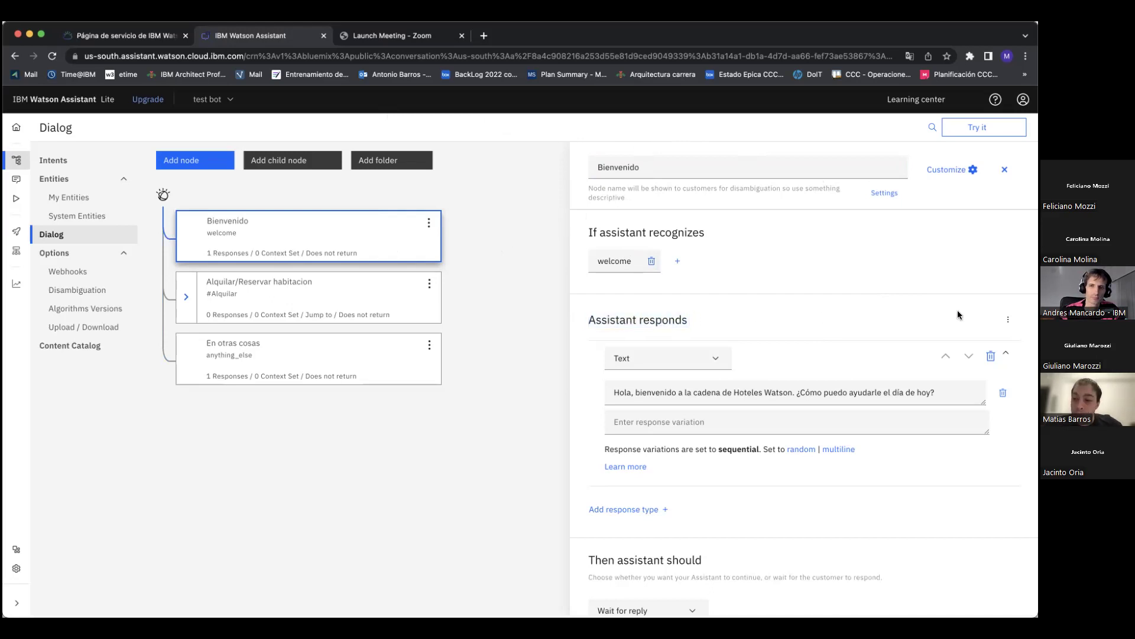
Step: View the Bienvenido node's response as JSON and return to the standard response editor
{"action": "left_click", "coordinate": [1005, 321]}
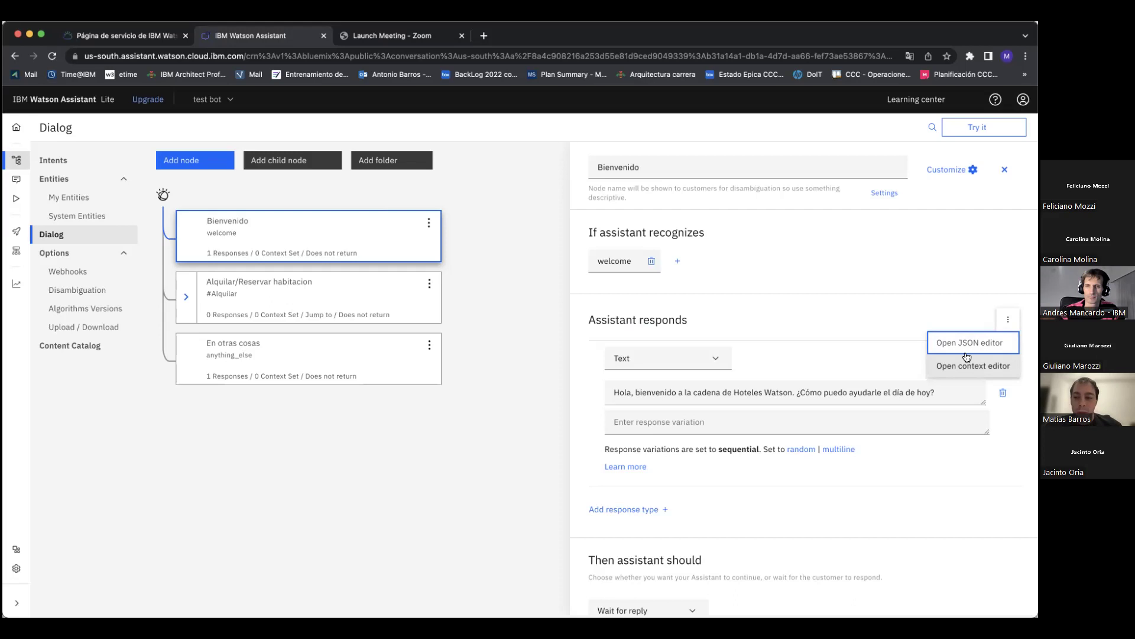
{"action": "left_click", "coordinate": [968, 349]}
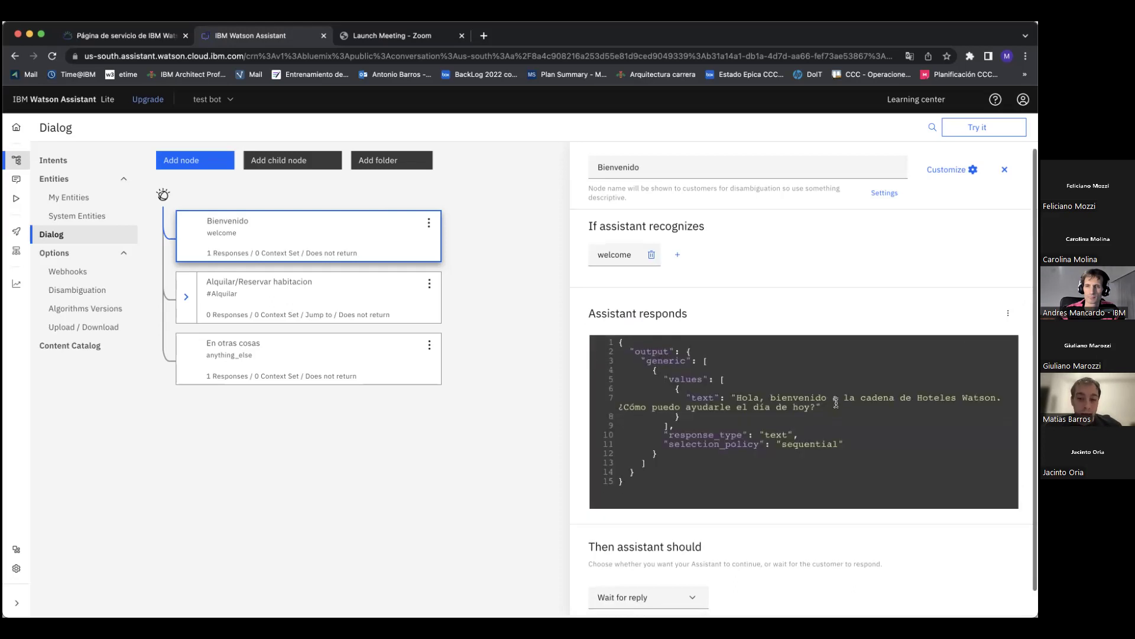
{"action": "scroll", "coordinate": [836, 403], "scroll_direction": "down", "scroll_amount": 1}
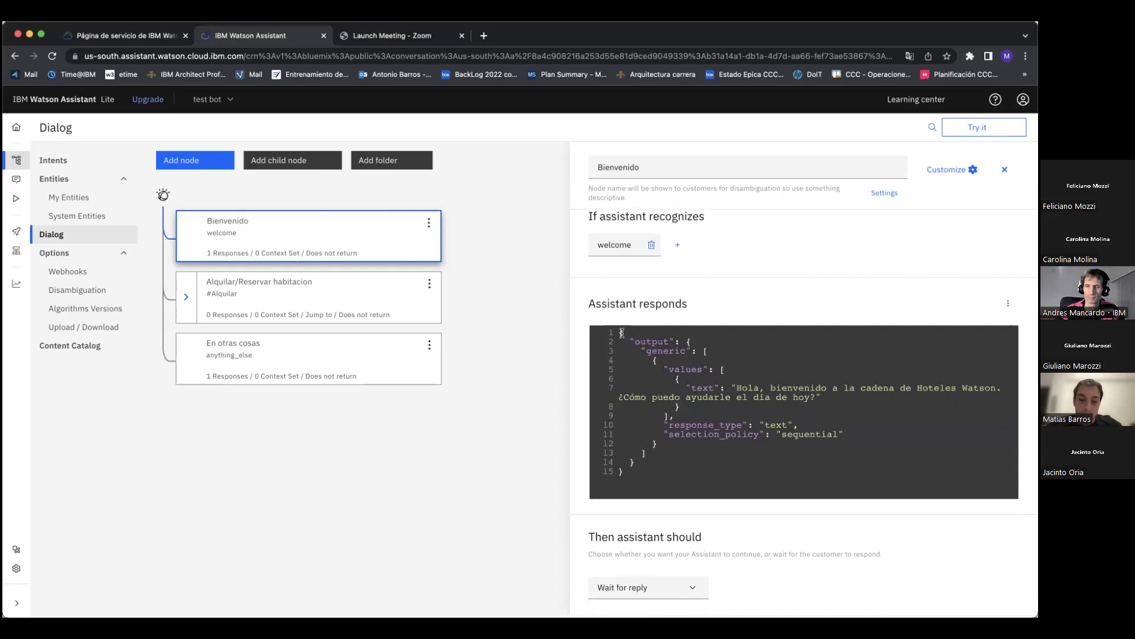
{"action": "left_click", "coordinate": [655, 470]}
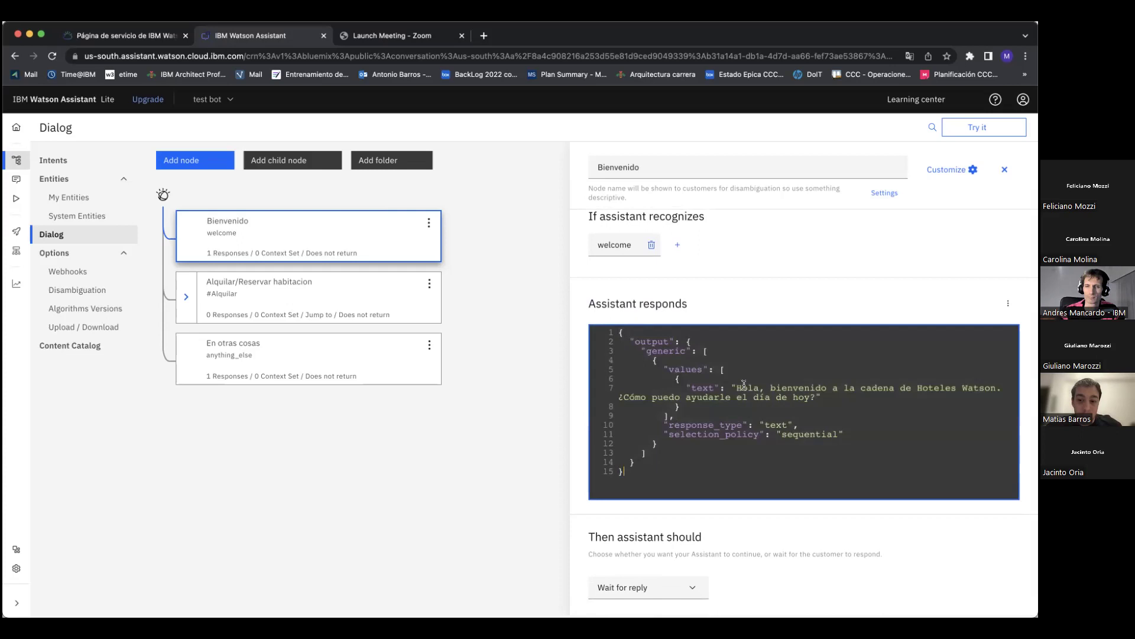
{"action": "left_click", "coordinate": [1007, 303]}
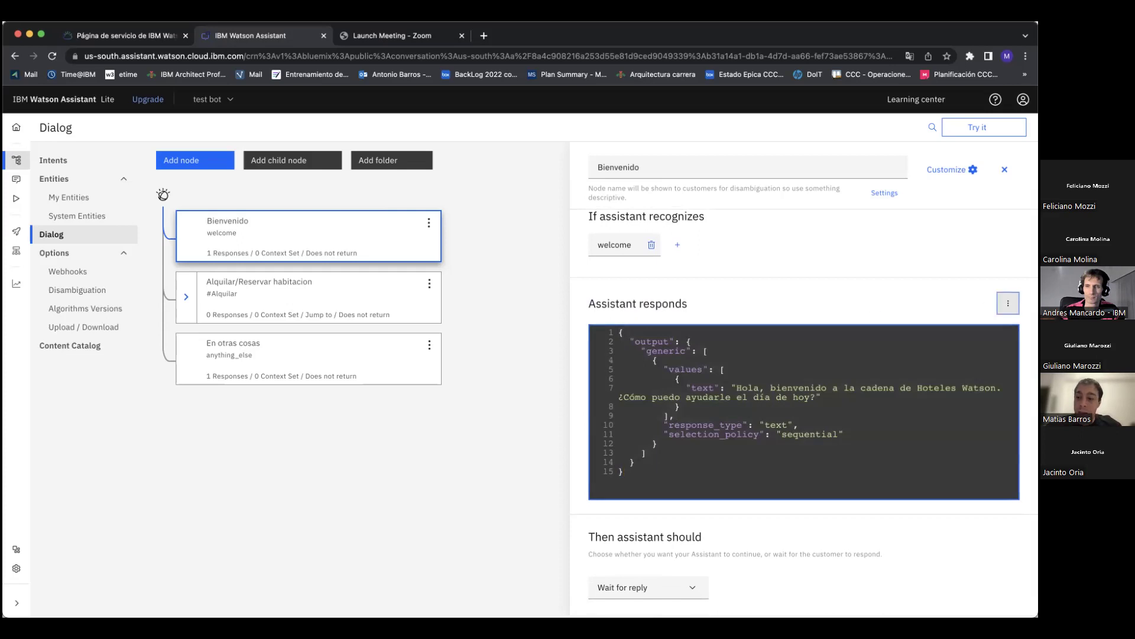
{"action": "left_click", "coordinate": [988, 327]}
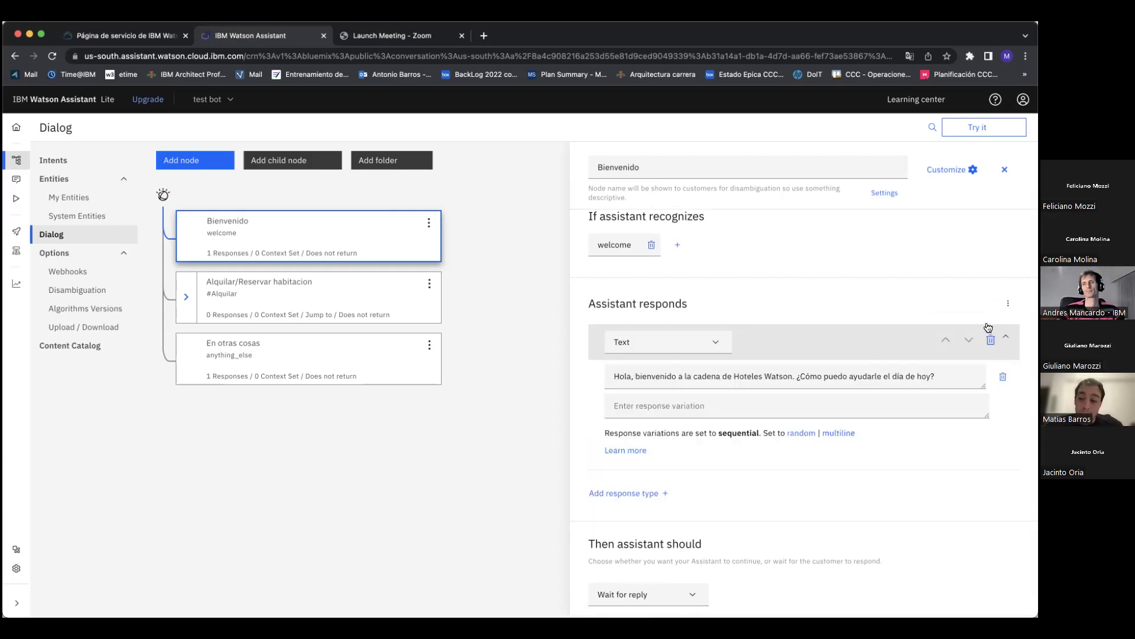
Step: Open the context editor for the Bienvenido node and inspect its context variable field
{"action": "left_click", "coordinate": [1007, 303]}
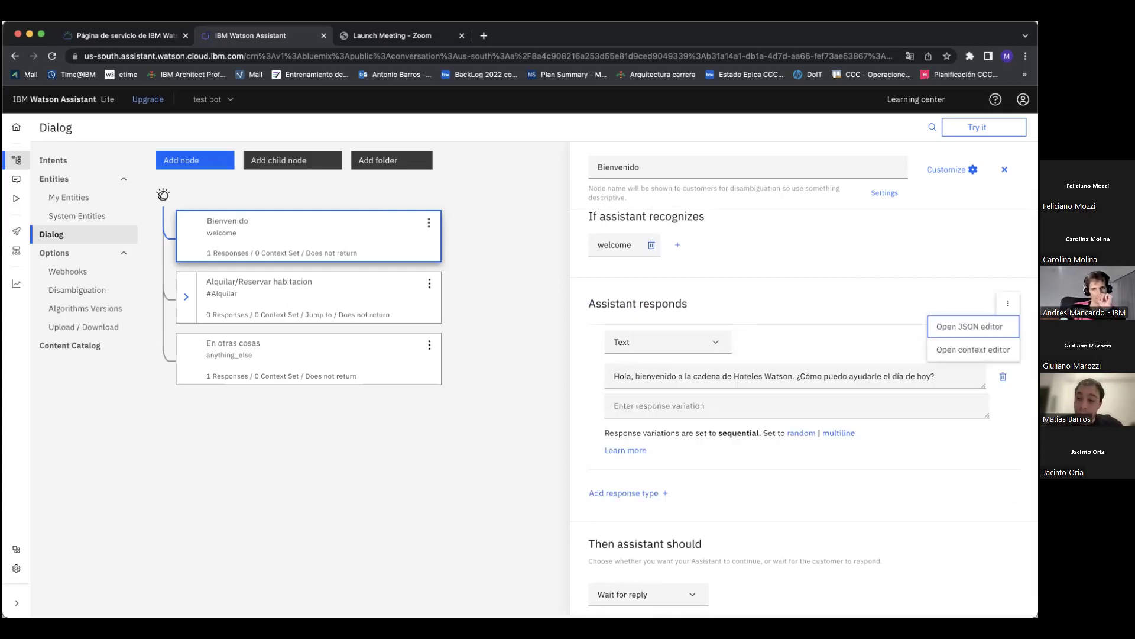
{"action": "left_click", "coordinate": [978, 350]}
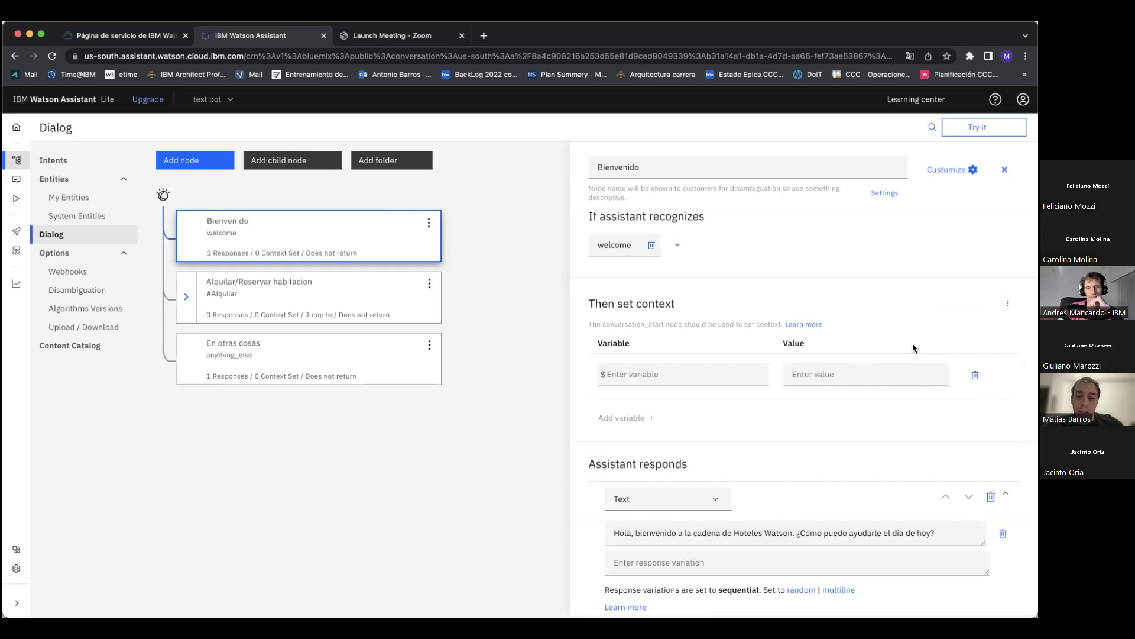
{"action": "left_click", "coordinate": [725, 370]}
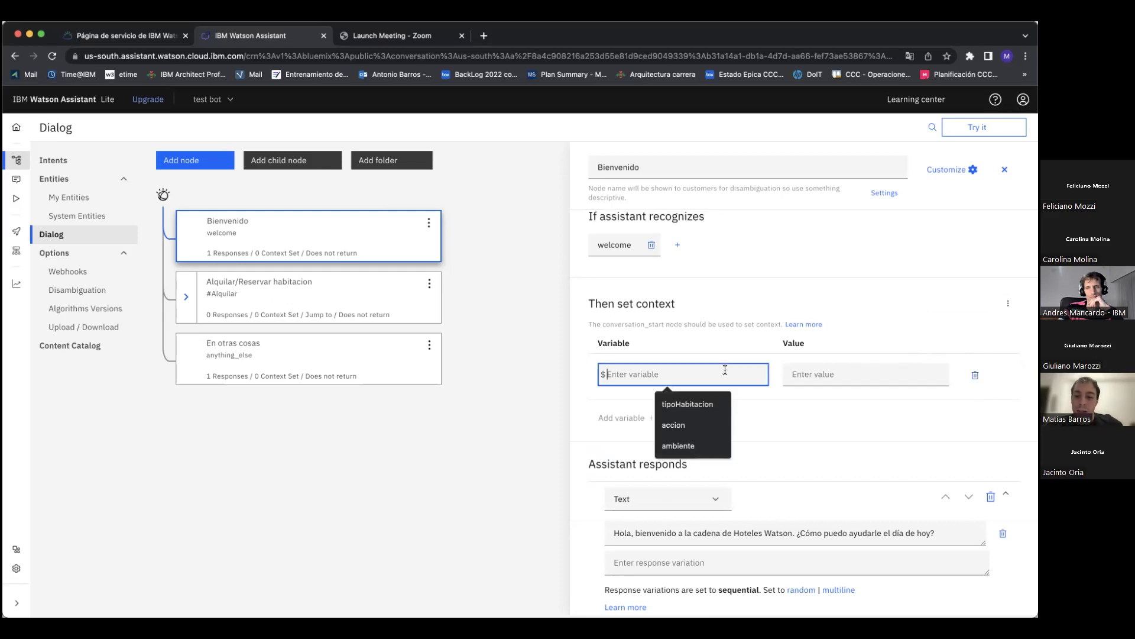
{"action": "left_click", "coordinate": [730, 355]}
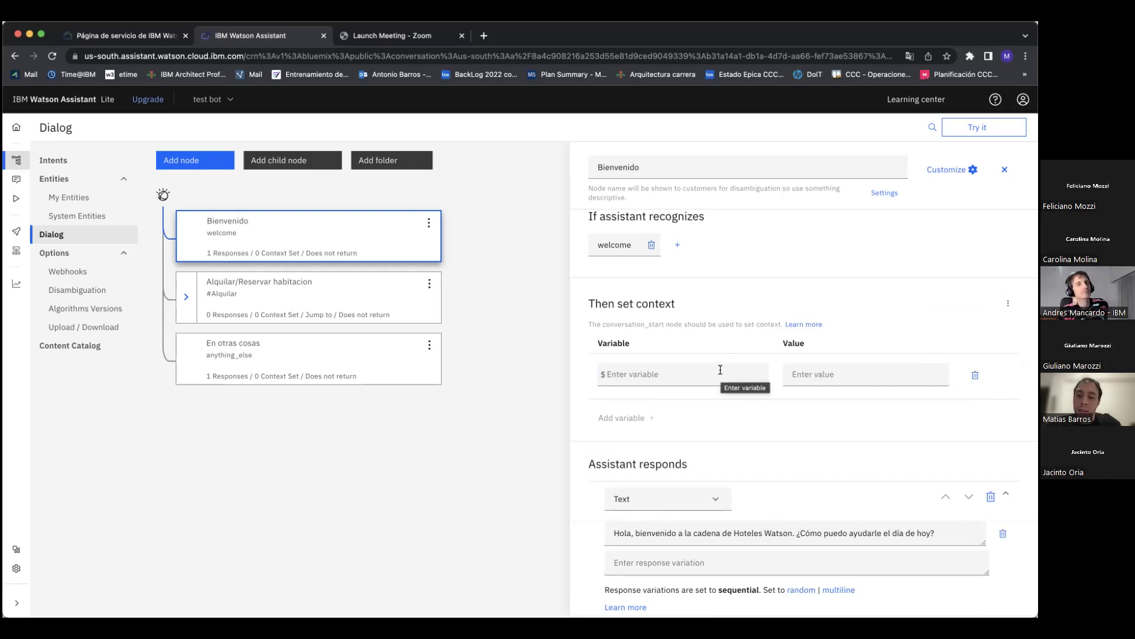
{"action": "left_click", "coordinate": [721, 369]}
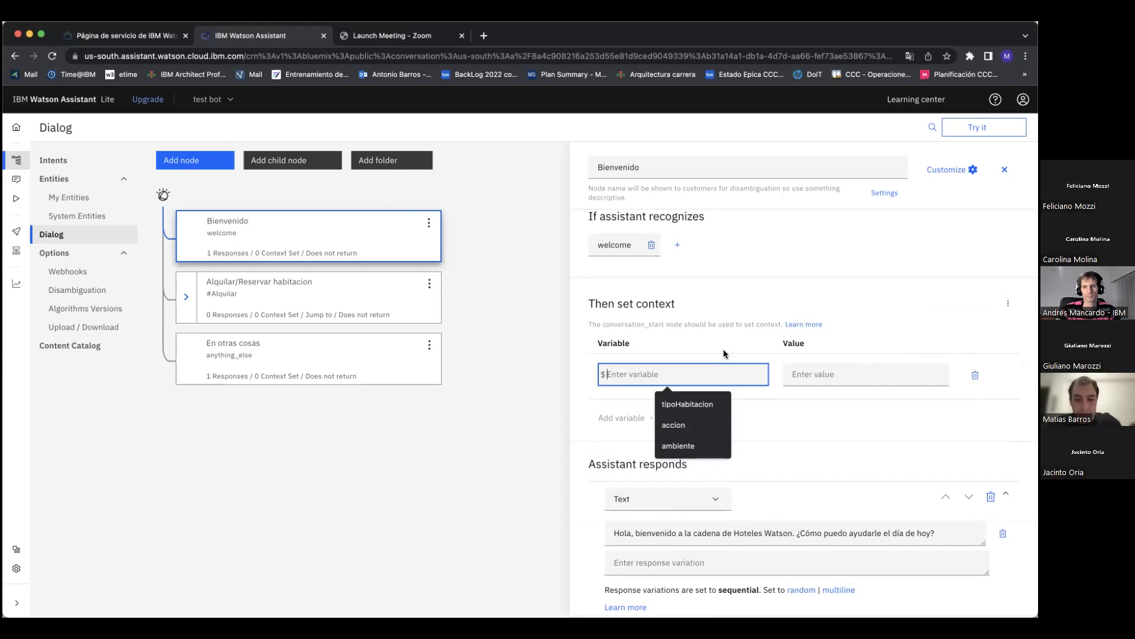
{"action": "left_click", "coordinate": [725, 346]}
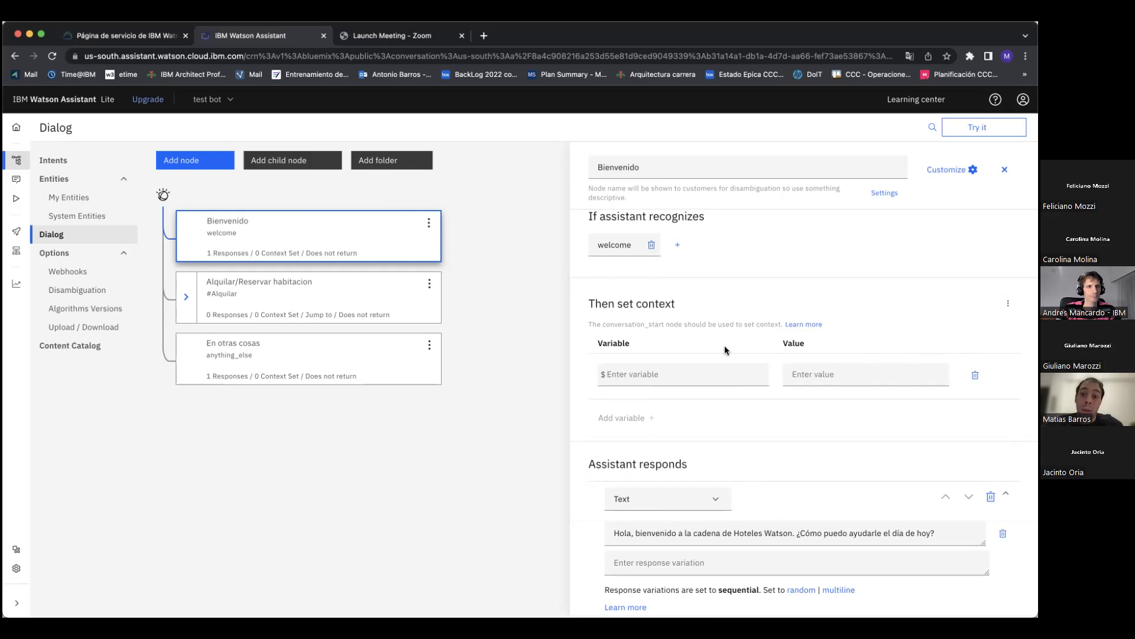
Step: Close the Bienvenido node's editor and add a new node directly below Bienvenido
{"action": "left_click", "coordinate": [1004, 169]}
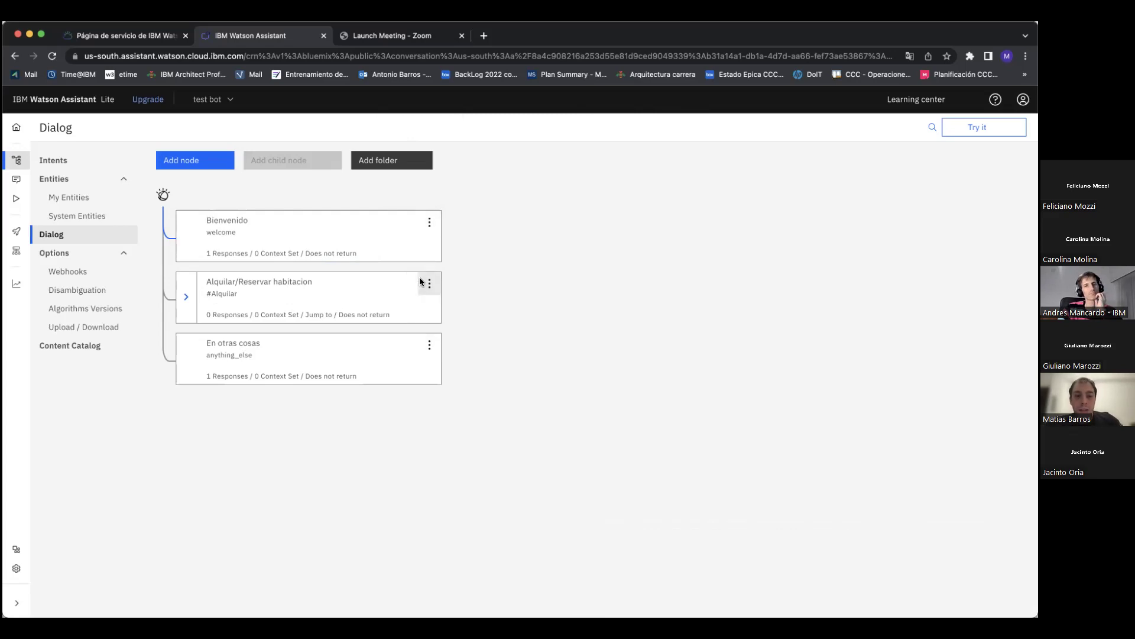
{"action": "left_click", "coordinate": [429, 221]}
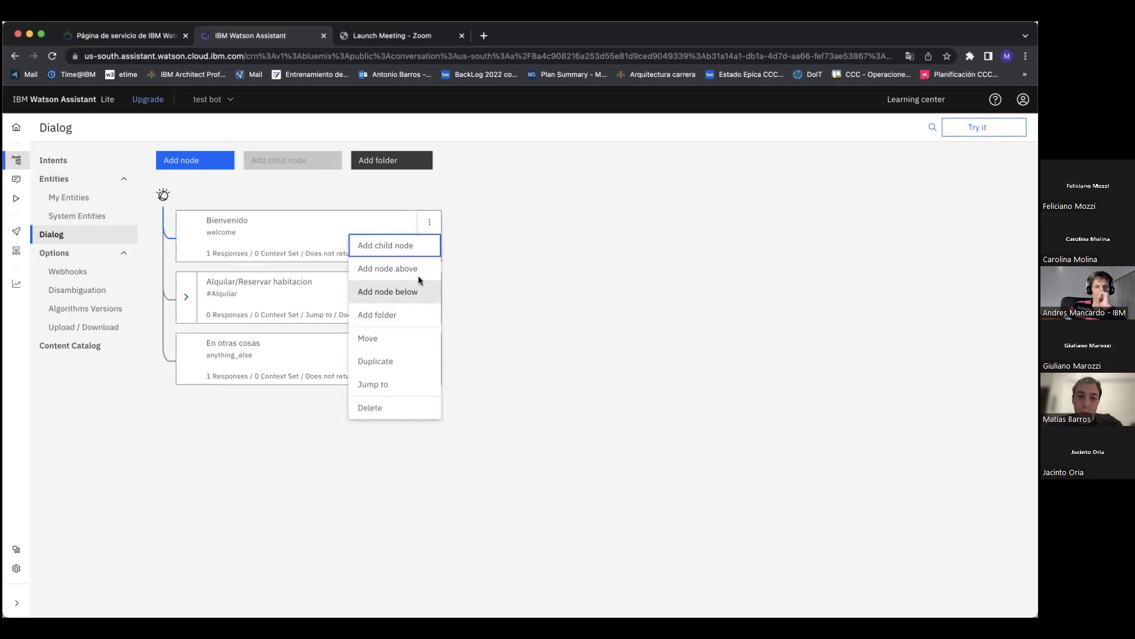
{"action": "key", "text": "Escape"}
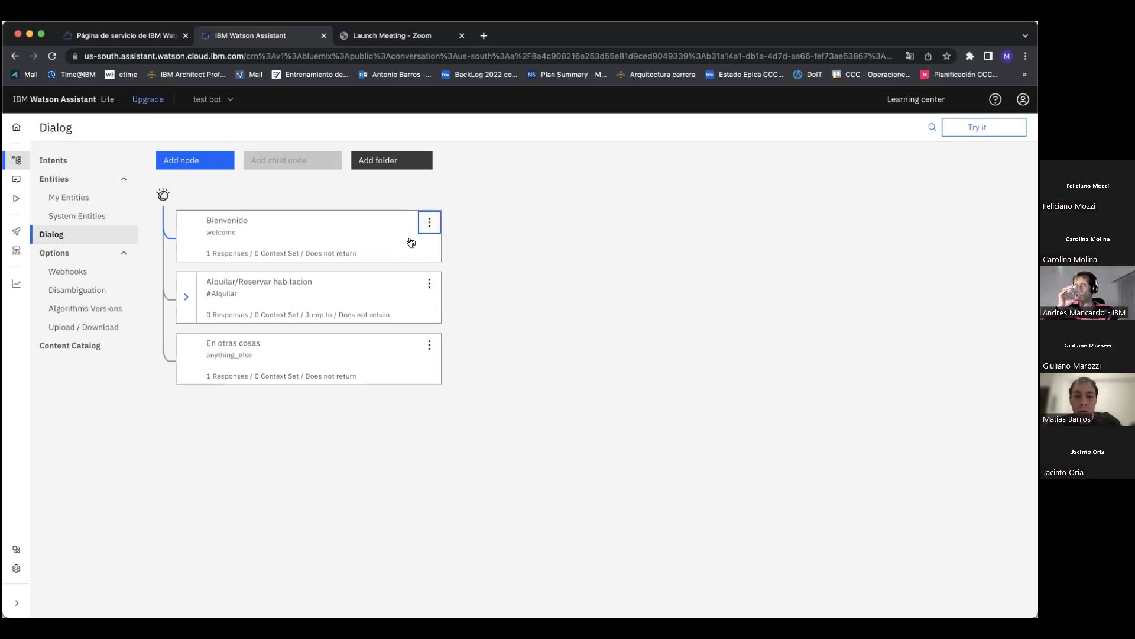
{"action": "left_click", "coordinate": [459, 223]}
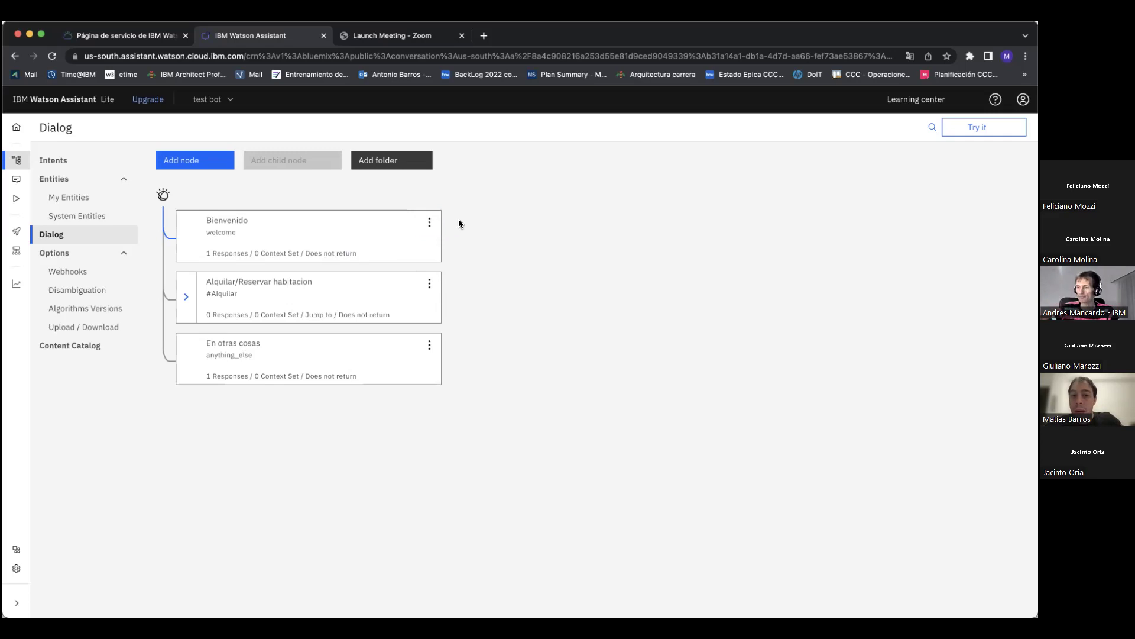
{"action": "left_click", "coordinate": [429, 223]}
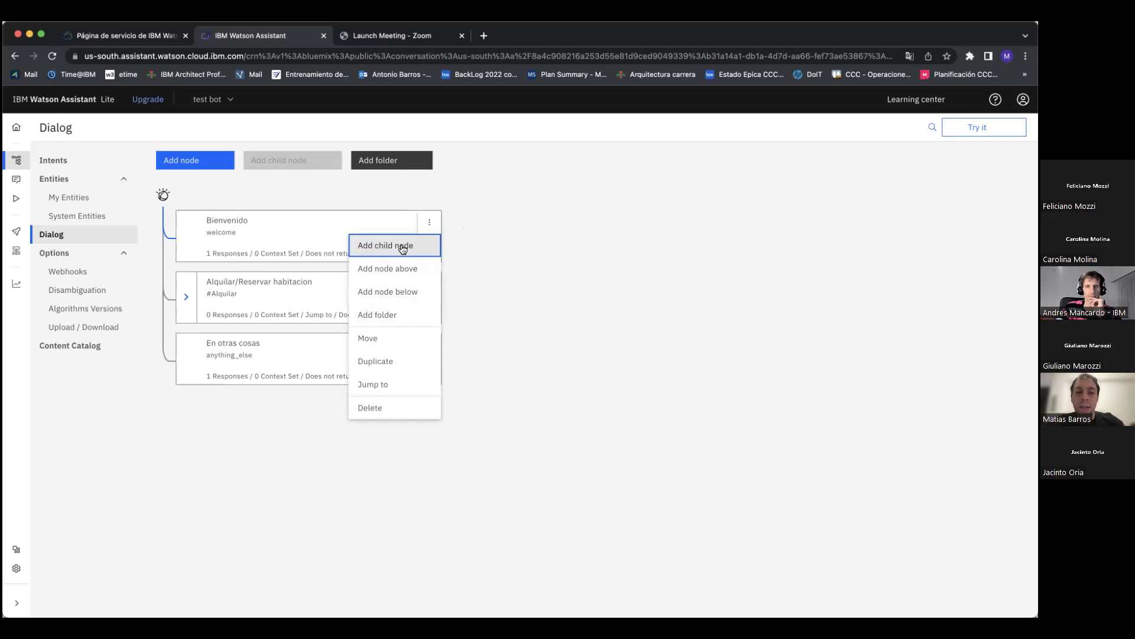
{"action": "left_click", "coordinate": [398, 289]}
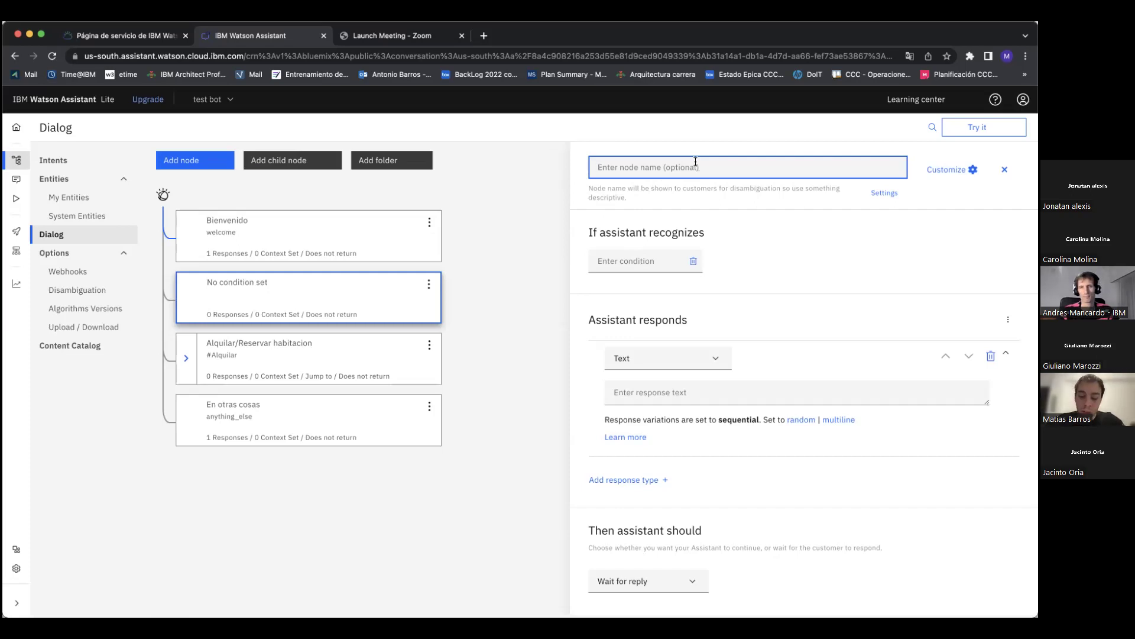
Step: Name the new dialog node "Alquilar habitacion"
{"action": "type", "text": "Alq"}
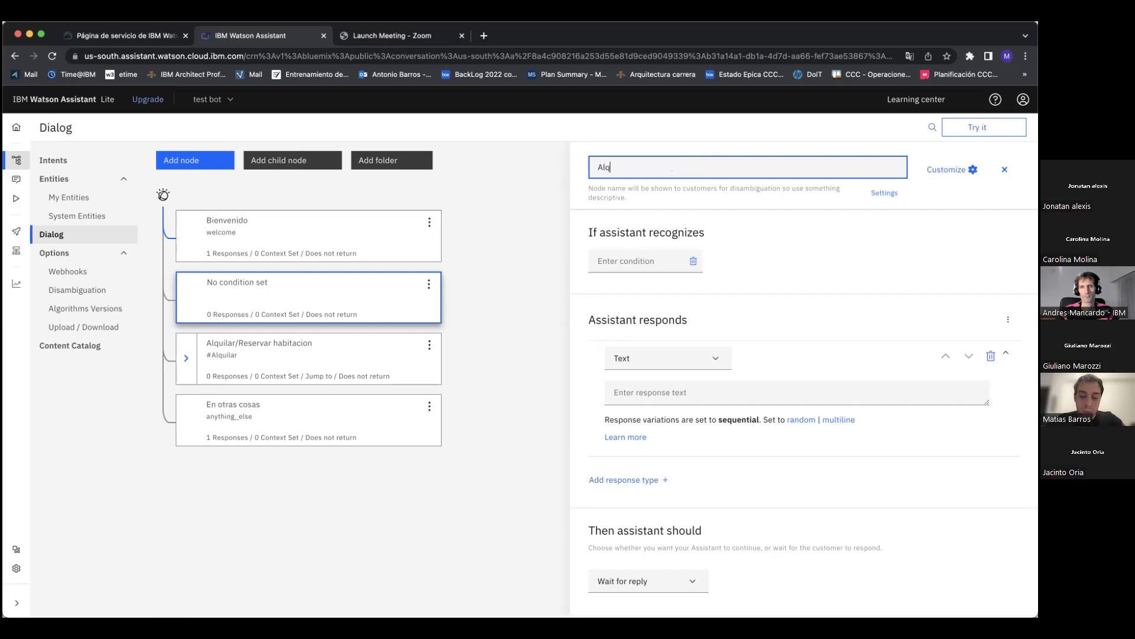
{"action": "key", "text": "BackSpace"}
{"action": "key", "text": "BackSpace"}
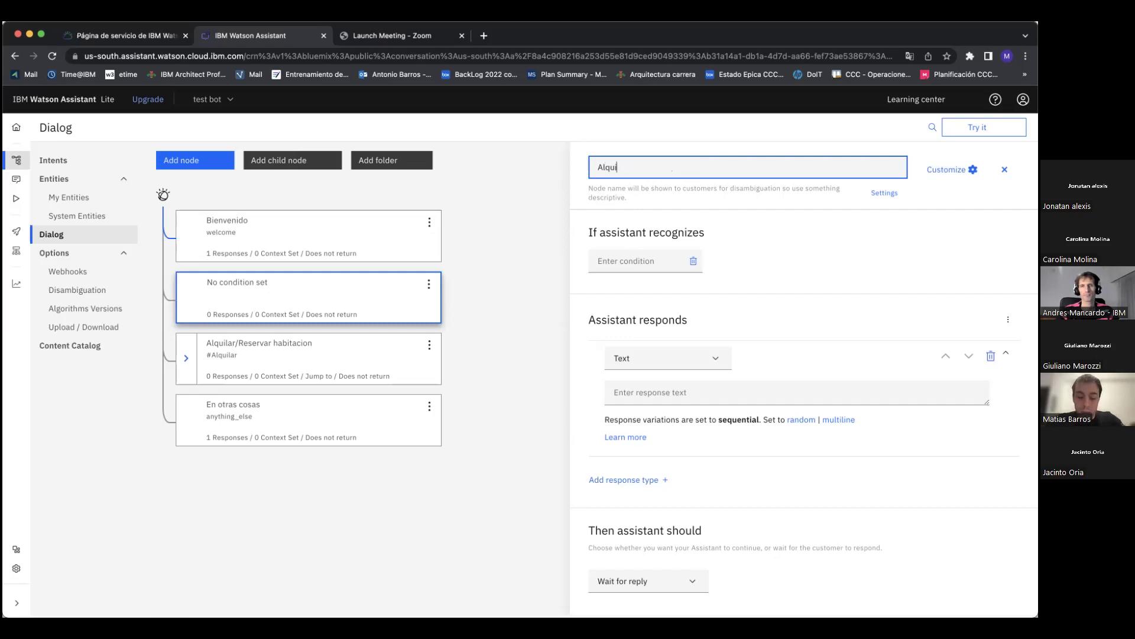
{"action": "type", "text": "lar habitacion"}
{"action": "left_click", "coordinate": [771, 222]}
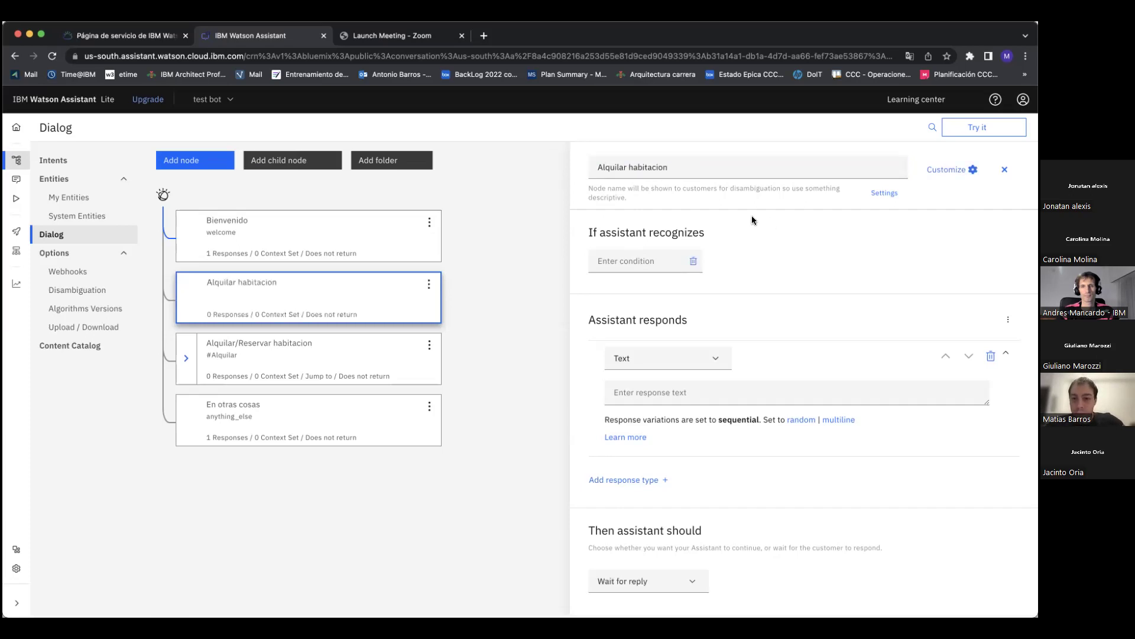
Step: Set the recognition condition of the Alquilar habitacion node to the #Alquilar intent
{"action": "left_click", "coordinate": [643, 253]}
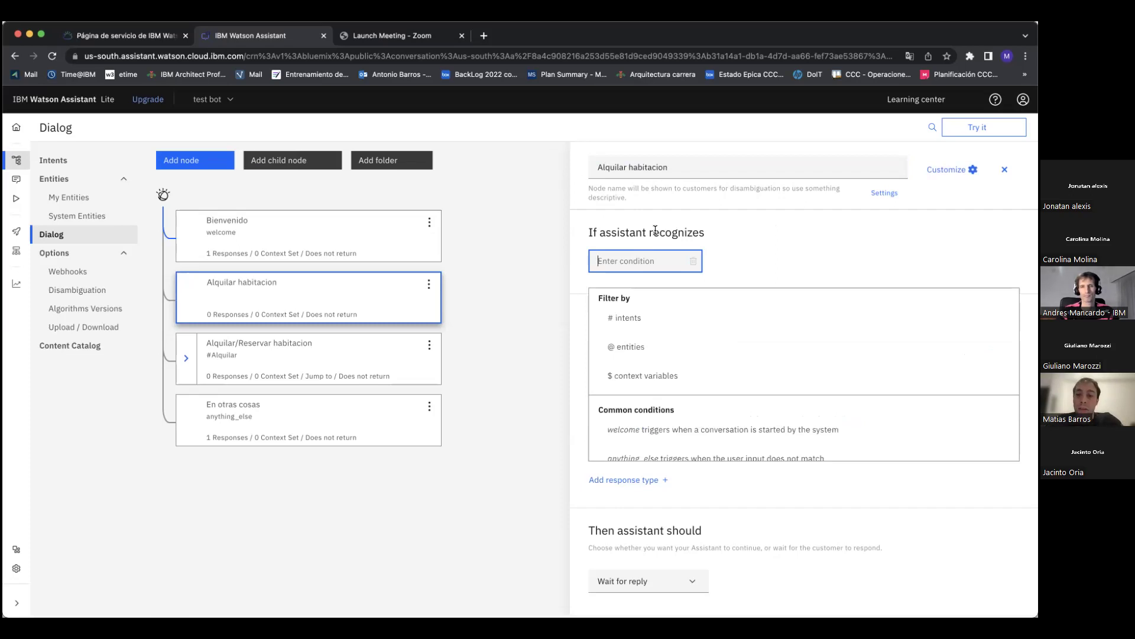
{"action": "left_click", "coordinate": [637, 326]}
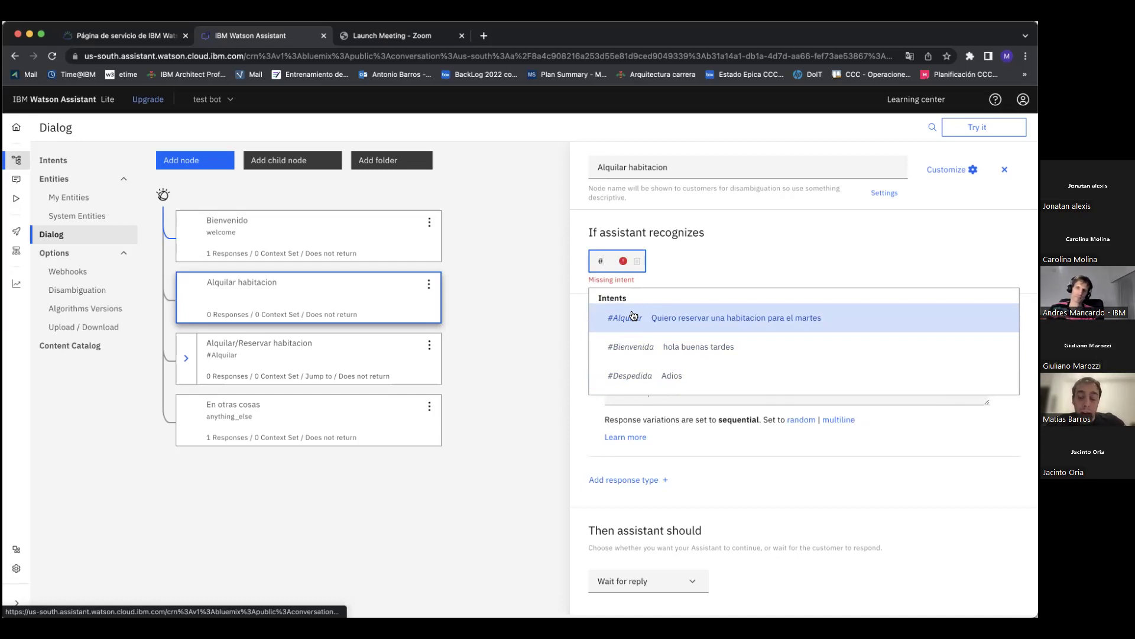
{"action": "left_click", "coordinate": [632, 318]}
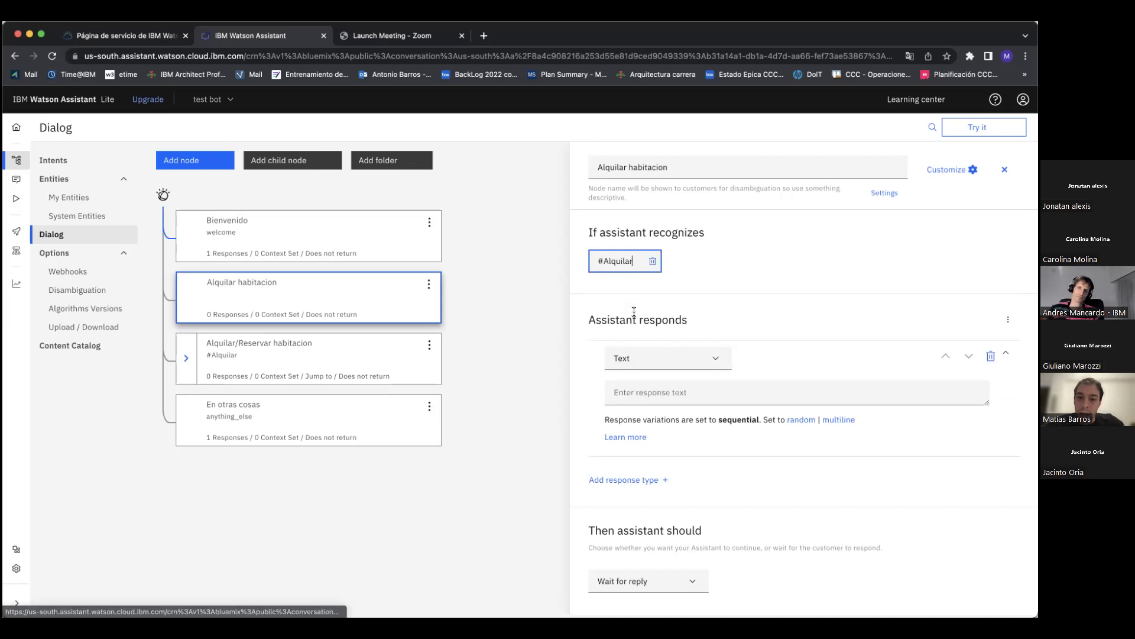
{"action": "left_click", "coordinate": [697, 290]}
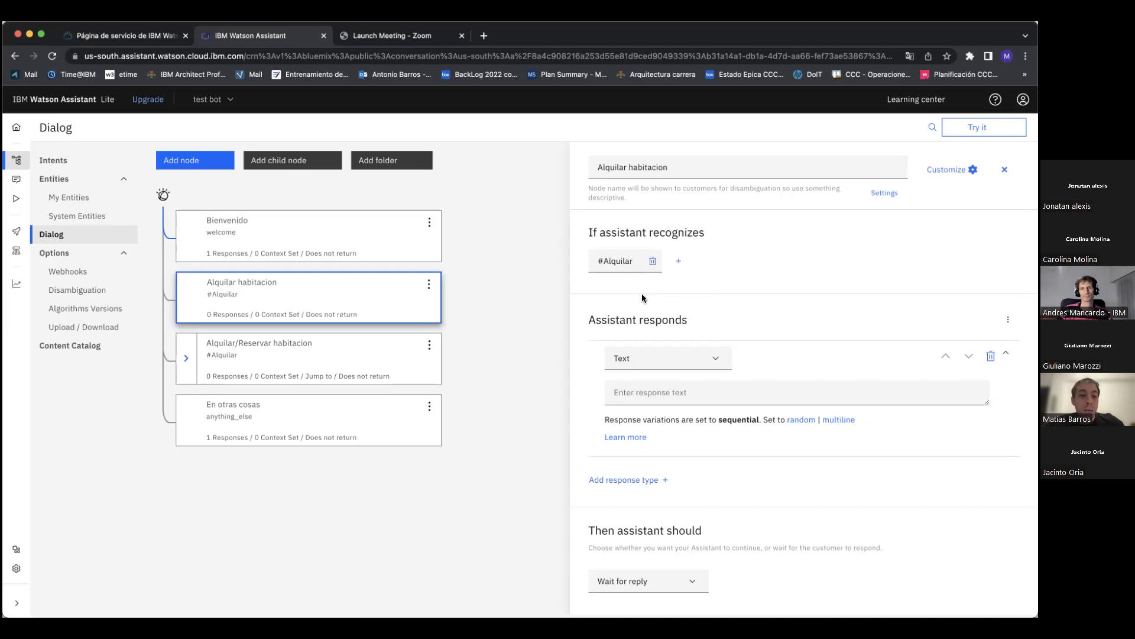
Step: Remove the #Alquilar condition from the Alquilar/Reservar habitacion node and reopen the Alquilar habitacion node
{"action": "left_click", "coordinate": [308, 352]}
{"action": "left_click", "coordinate": [653, 261]}
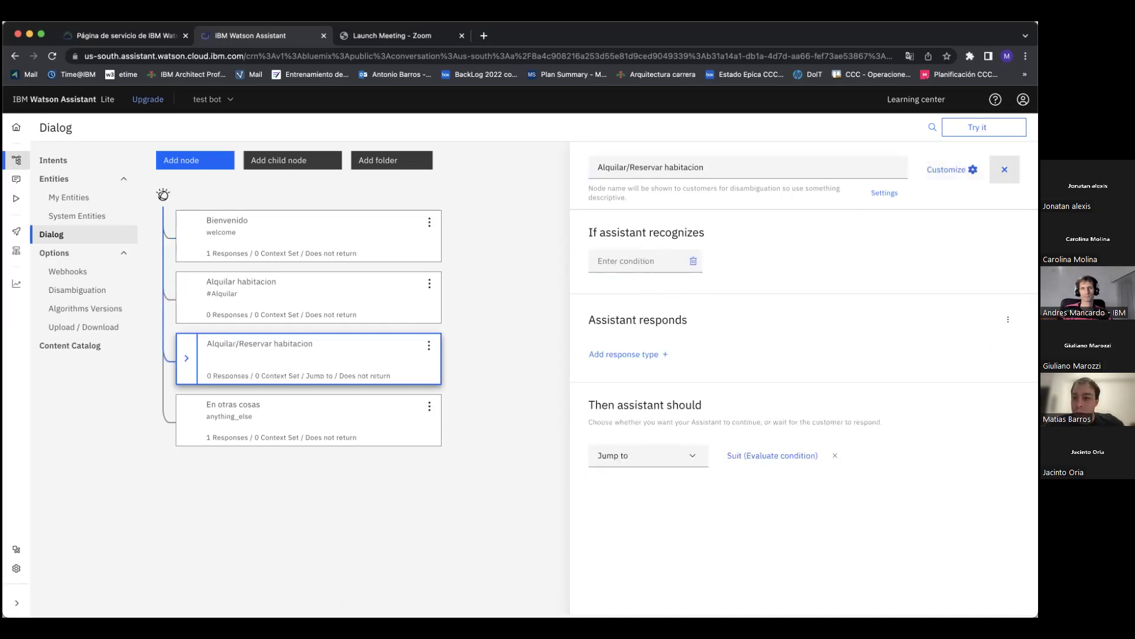
{"action": "left_click", "coordinate": [1004, 169]}
{"action": "left_click", "coordinate": [346, 296]}
{"action": "left_click", "coordinate": [708, 286]}
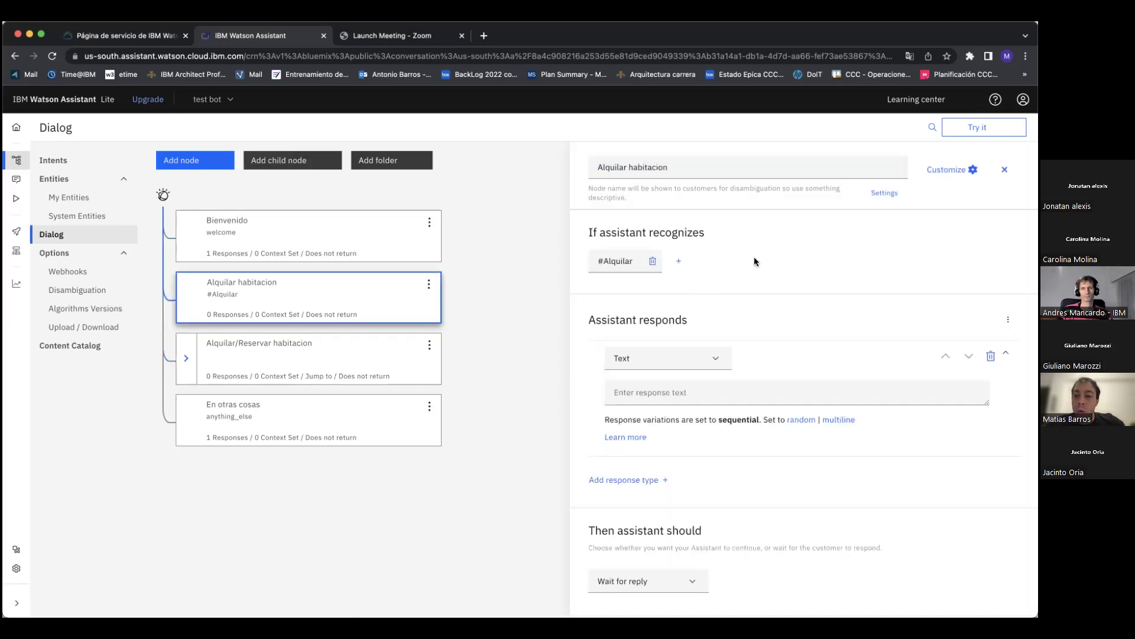
Step: Open the test chat and send the message "quiero alquilar" to the assistant
{"action": "left_click", "coordinate": [982, 127]}
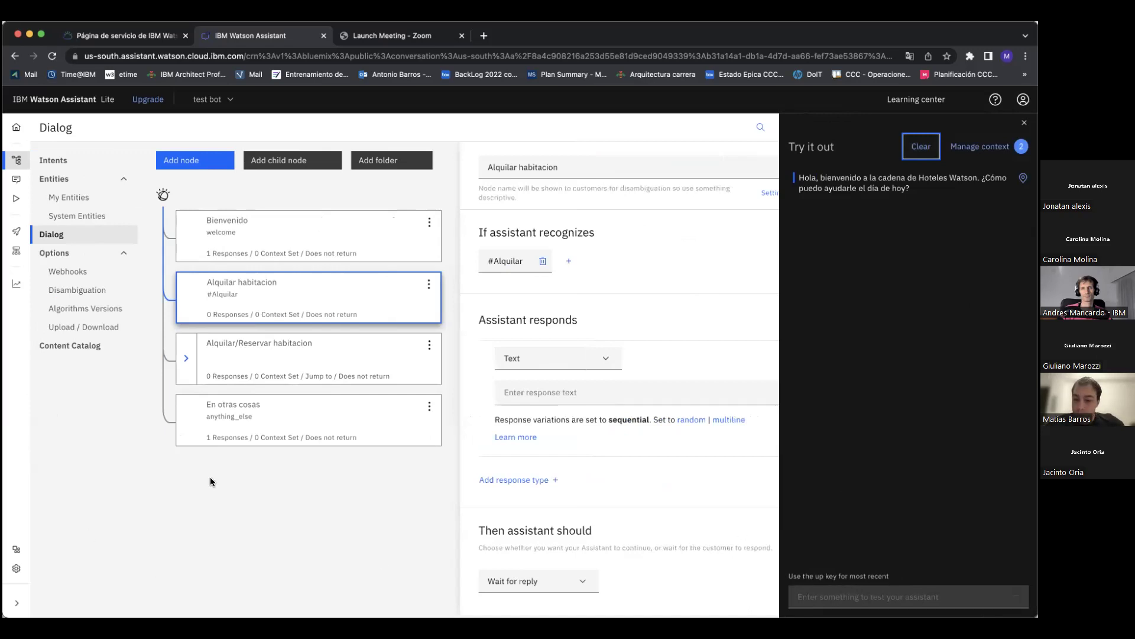
{"action": "left_click", "coordinate": [927, 590]}
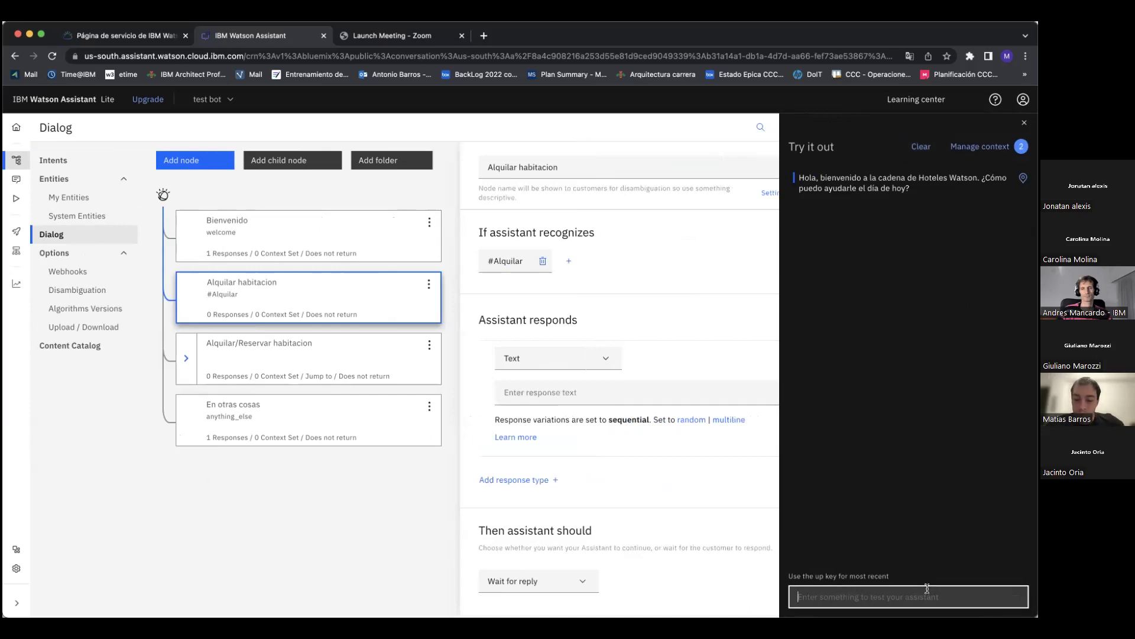
{"action": "type", "text": "quiero alq"}
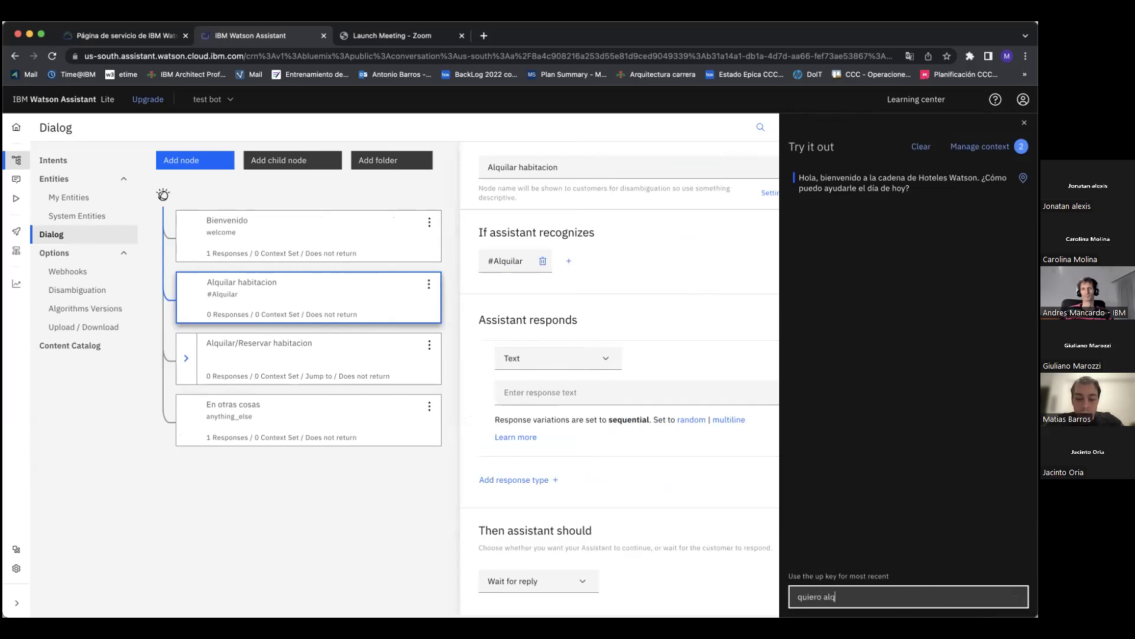
{"action": "type", "text": "uilar"}
{"action": "key", "text": "Return"}
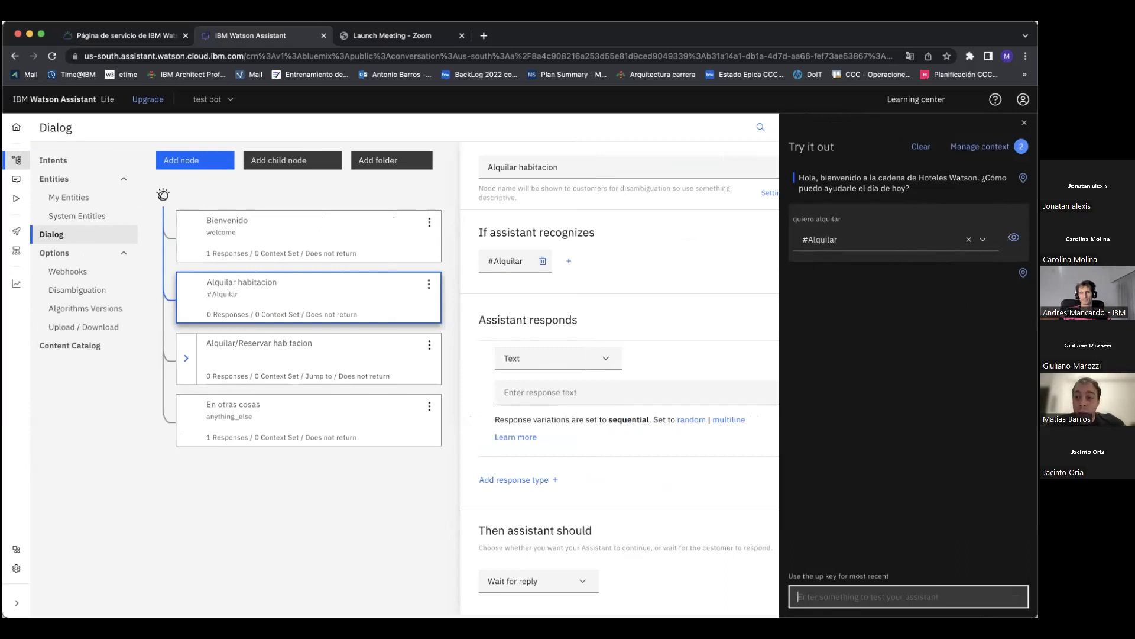
Step: Assign the #Alquilar intent to the test message "quiero alquilar" so it is added as a training example
{"action": "mouse_move", "coordinate": [1014, 237]}
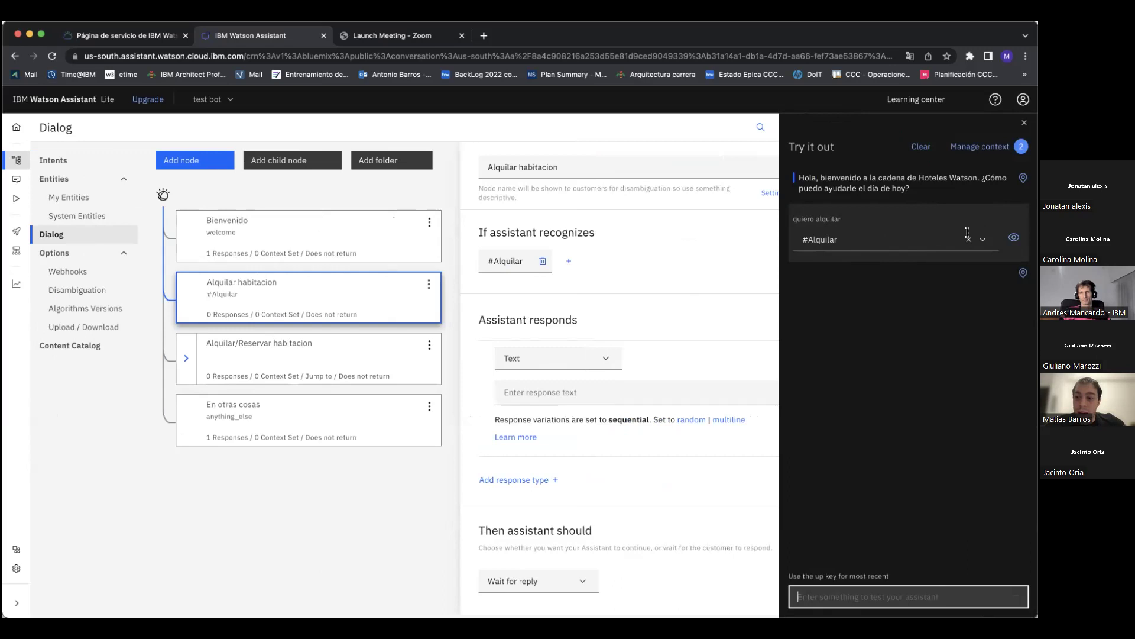
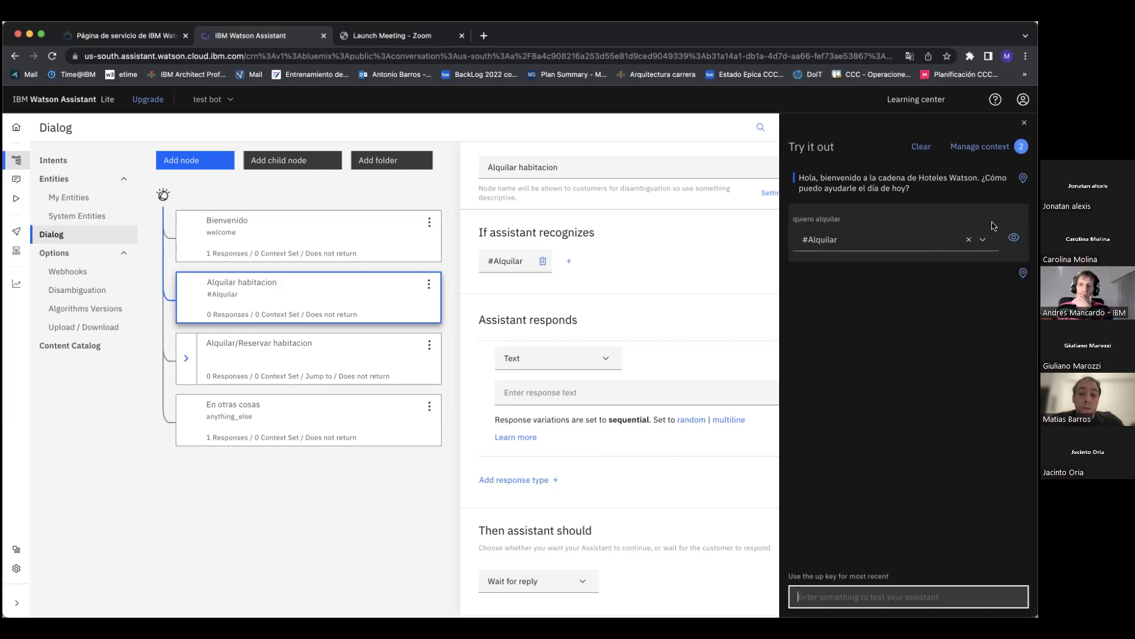
{"action": "left_click", "coordinate": [984, 240]}
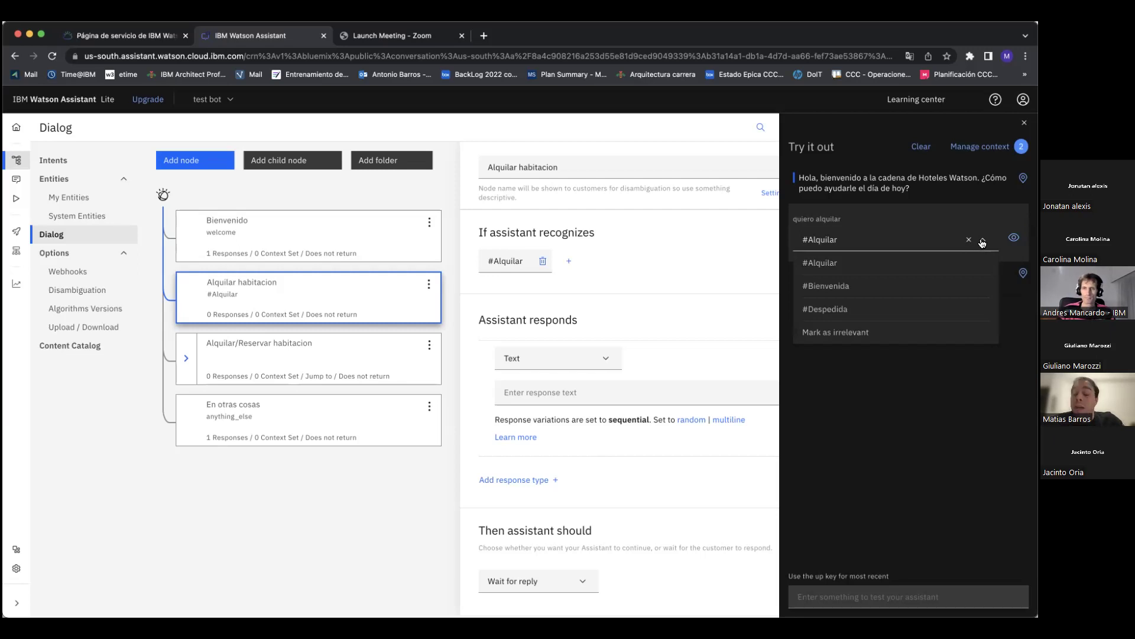
{"action": "left_click", "coordinate": [836, 264]}
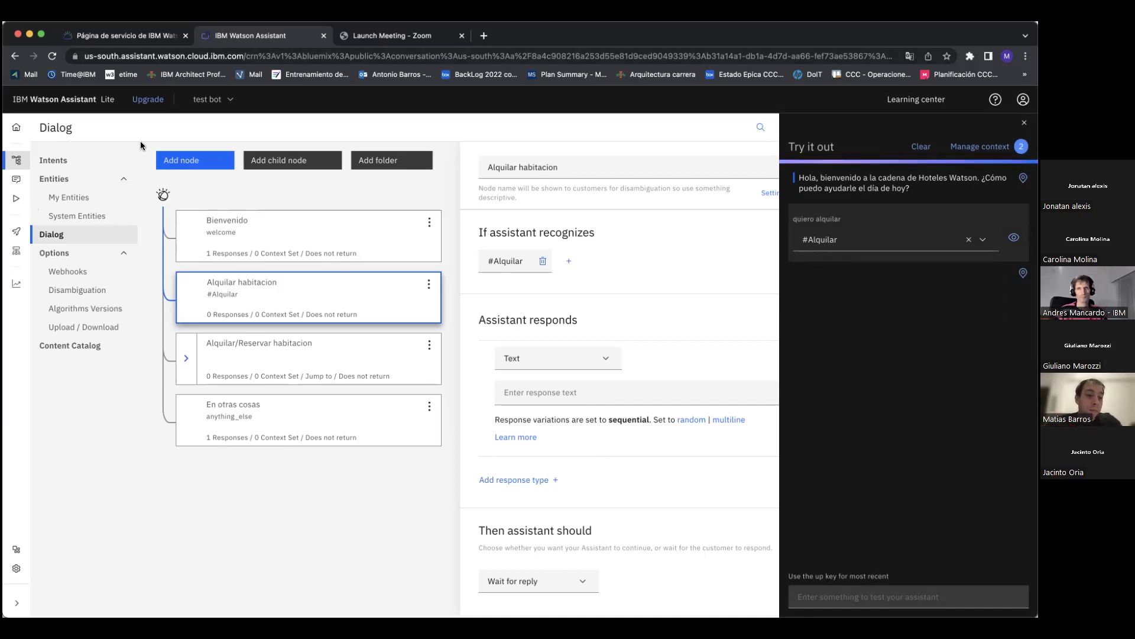
Step: Check the user examples stored in the #Alquilar intent and return to the dialog nodes
{"action": "left_click", "coordinate": [68, 160]}
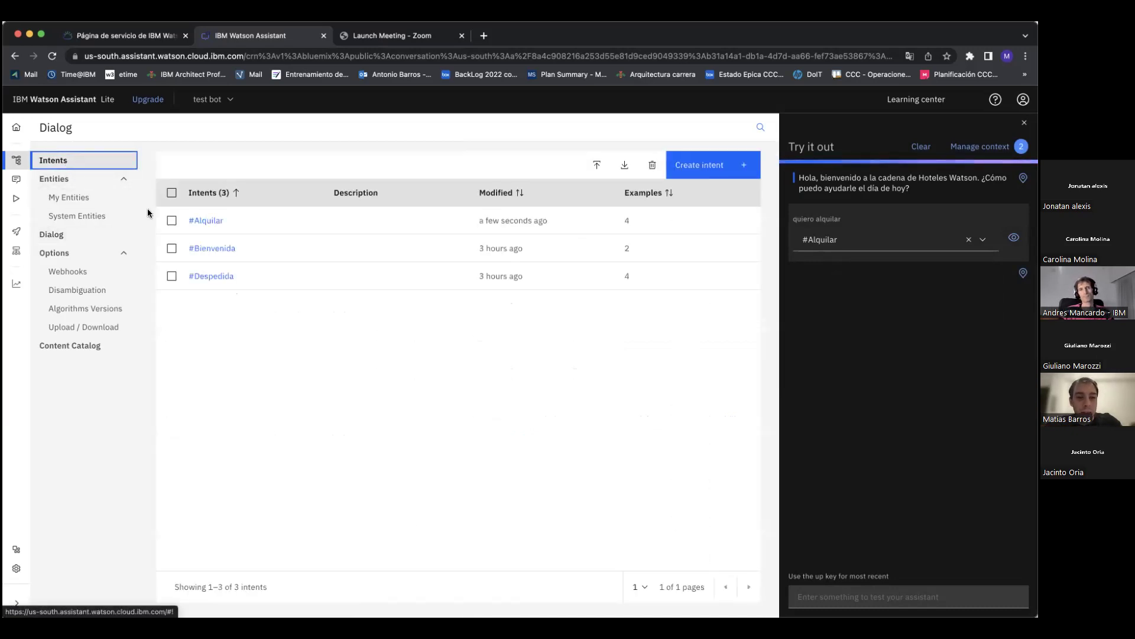
{"action": "left_click", "coordinate": [205, 220]}
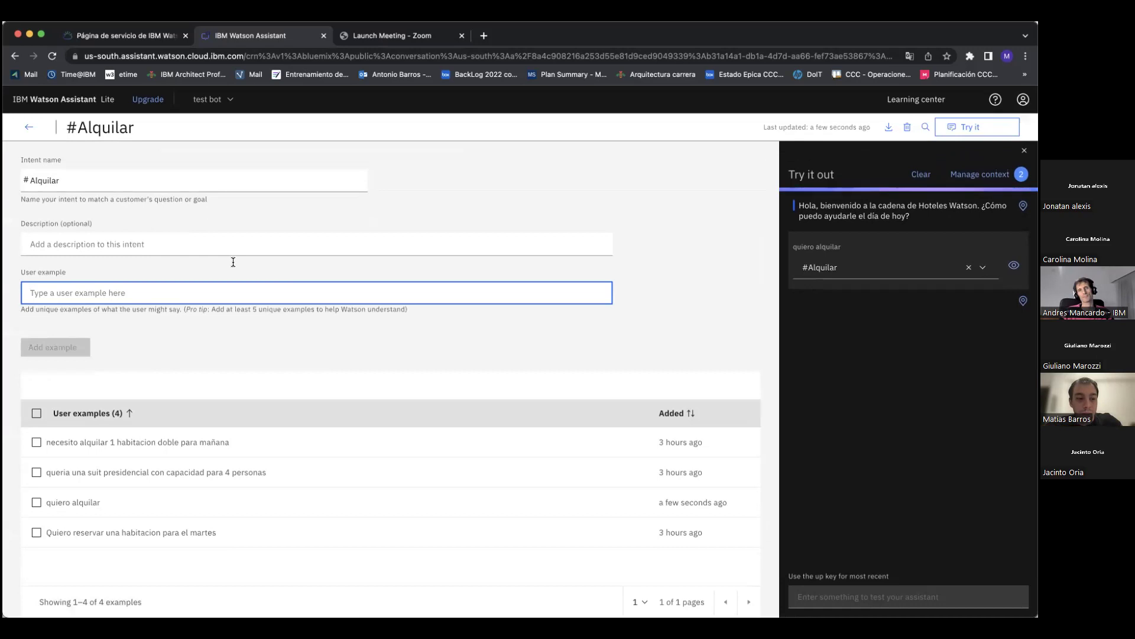
{"action": "scroll", "coordinate": [242, 289], "scroll_direction": "down", "scroll_amount": 1}
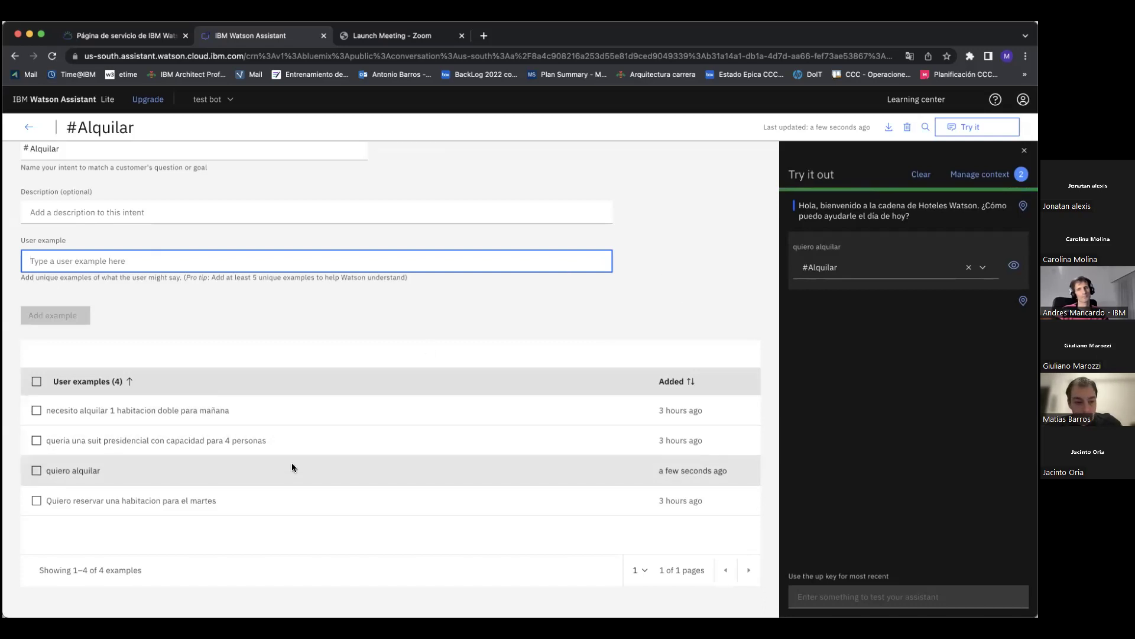
{"action": "left_click", "coordinate": [31, 131]}
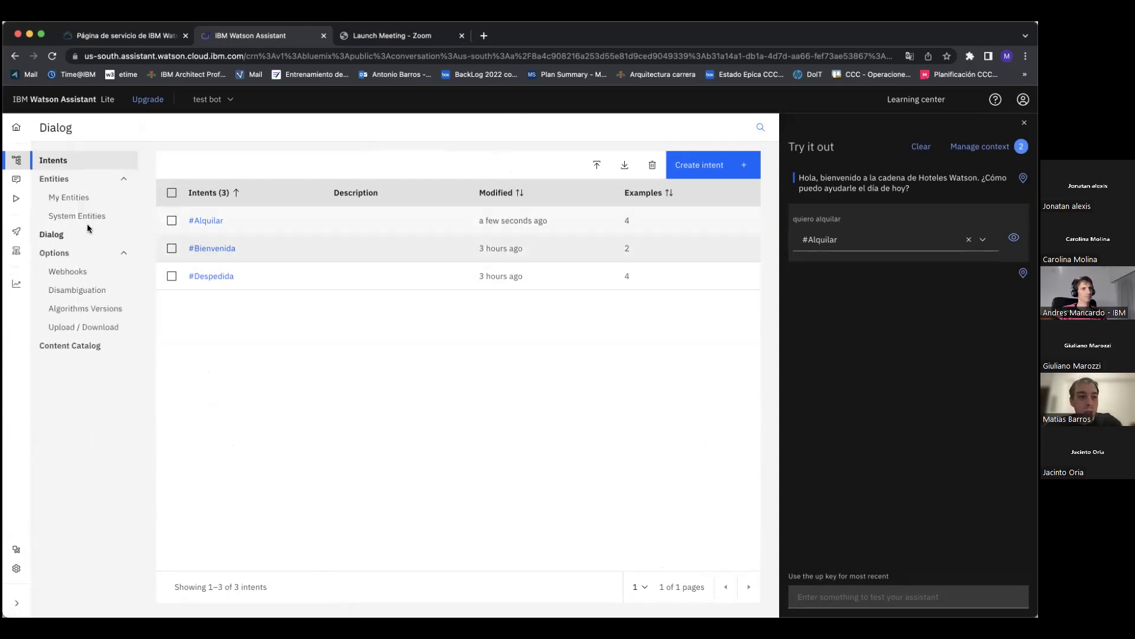
{"action": "mouse_move", "coordinate": [48, 180]}
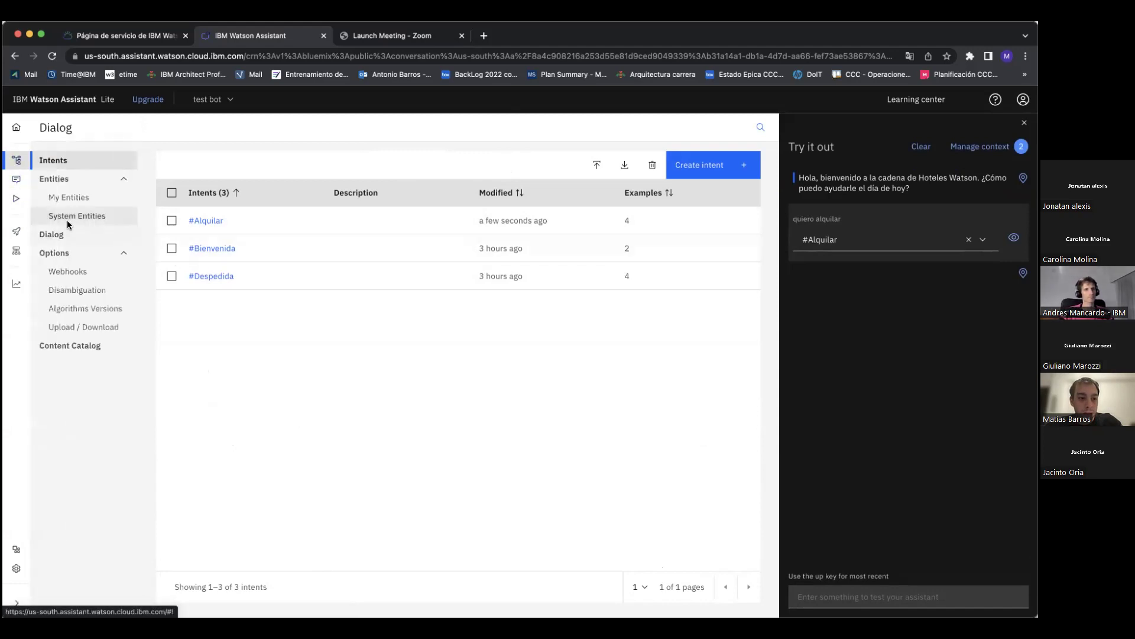
{"action": "left_click", "coordinate": [67, 235]}
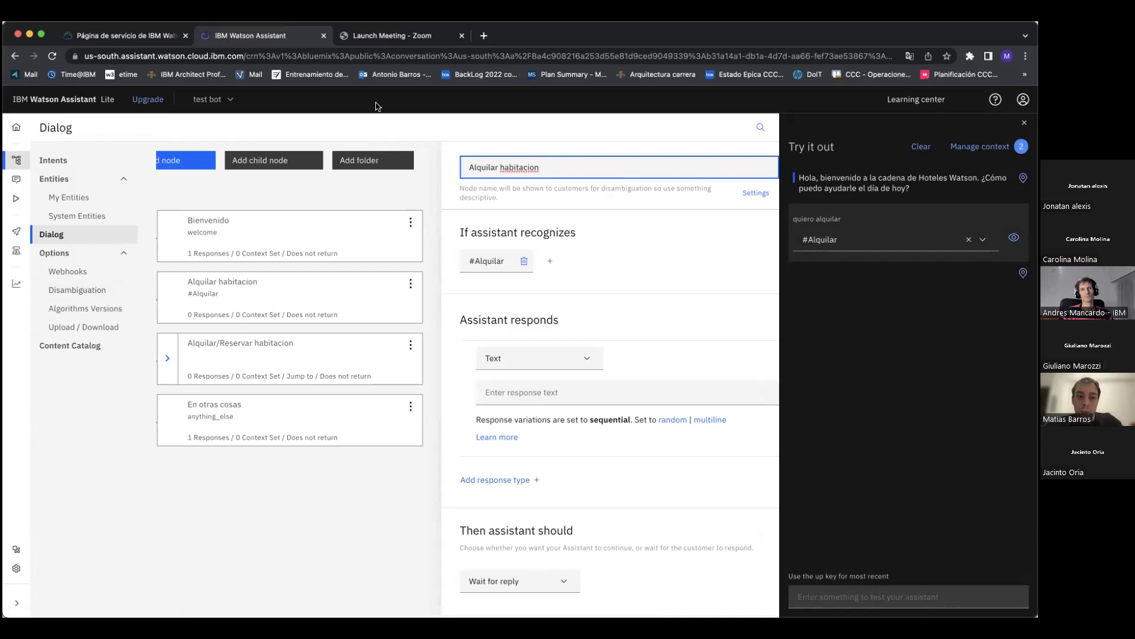
Step: Examine the response types offered for the Alquilar habitacion node, leaving the selection on Text
{"action": "left_click", "coordinate": [612, 301]}
{"action": "left_click", "coordinate": [593, 395]}
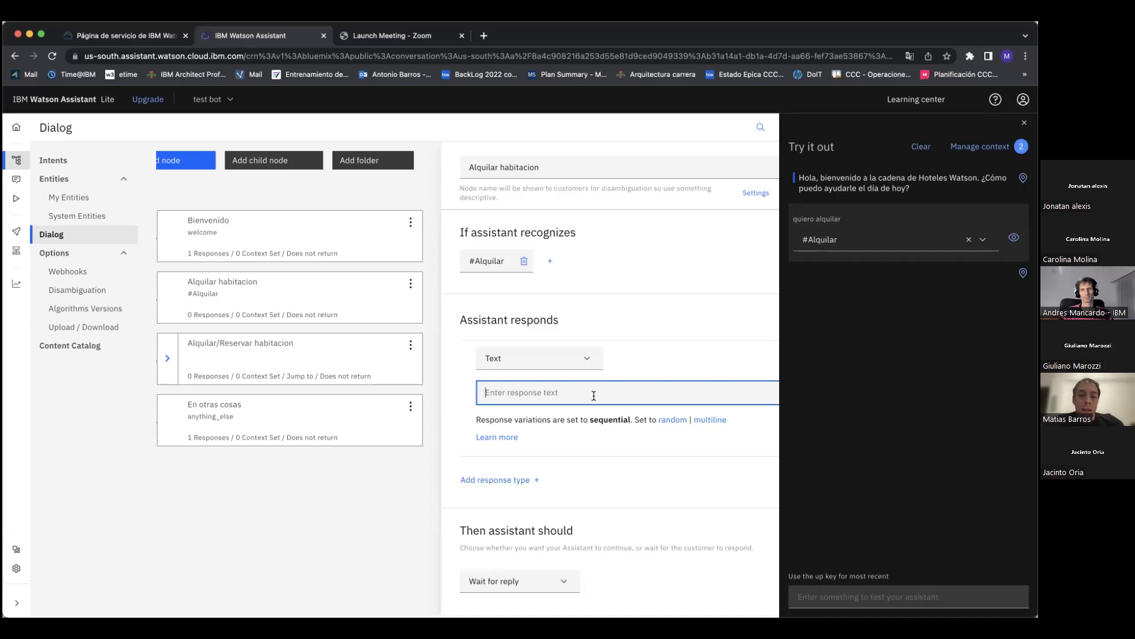
{"action": "left_click", "coordinate": [587, 360]}
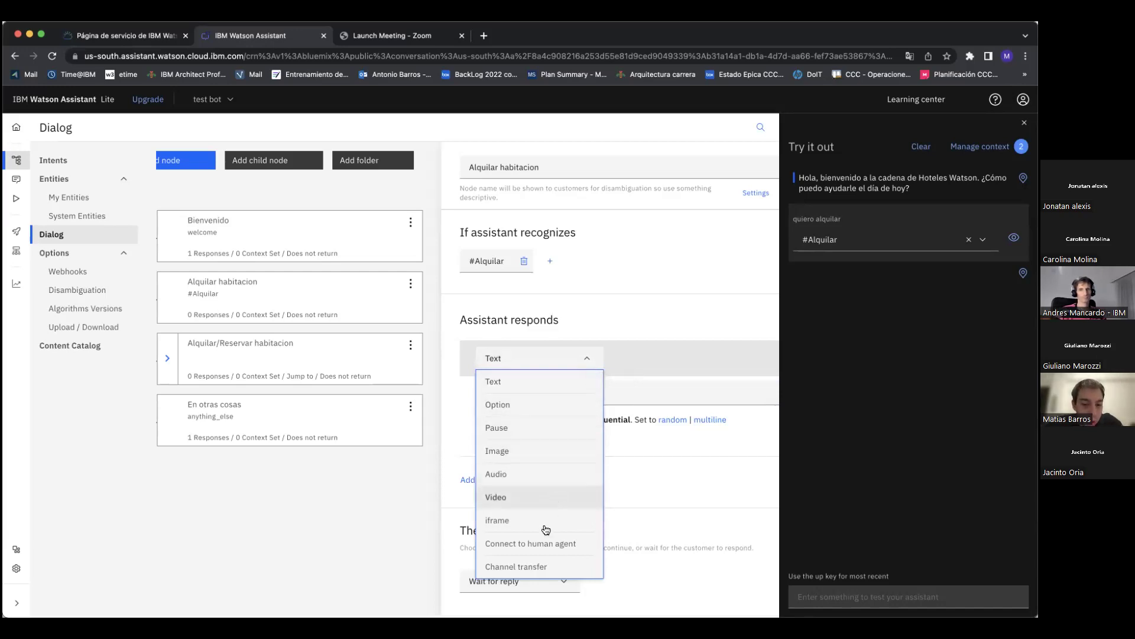
{"action": "scroll", "coordinate": [546, 529], "scroll_direction": "down", "scroll_amount": 1}
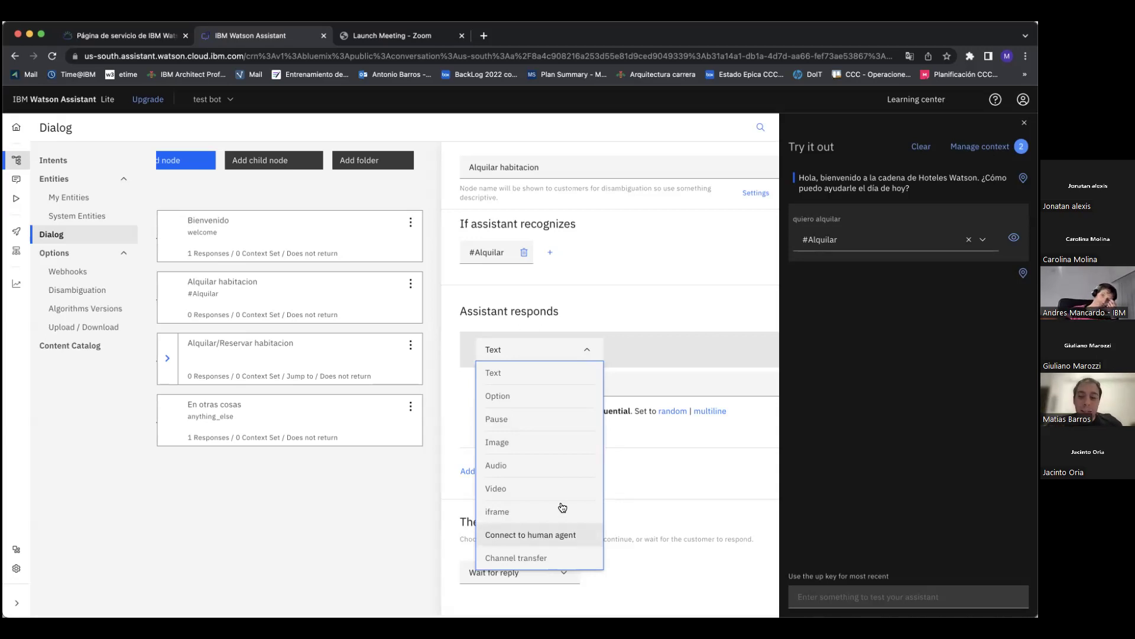
{"action": "left_click", "coordinate": [675, 439]}
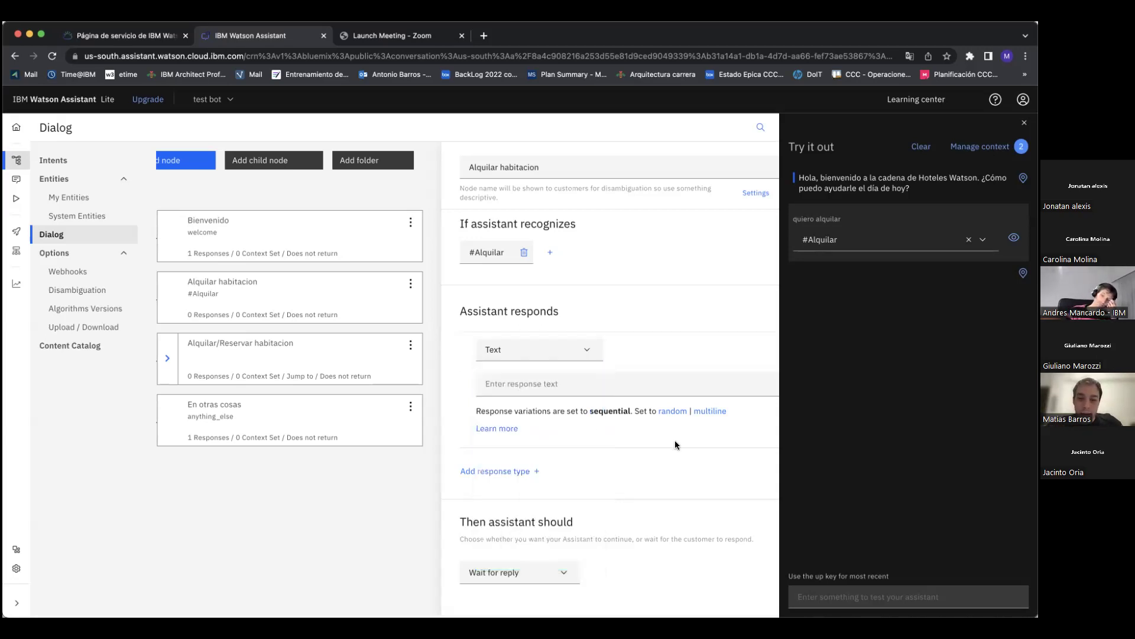
Step: Give the Alquilar habitacion node the text response "Perfecto, que tipo de habitacion queres alquilar?" and close the node
{"action": "left_click", "coordinate": [611, 382]}
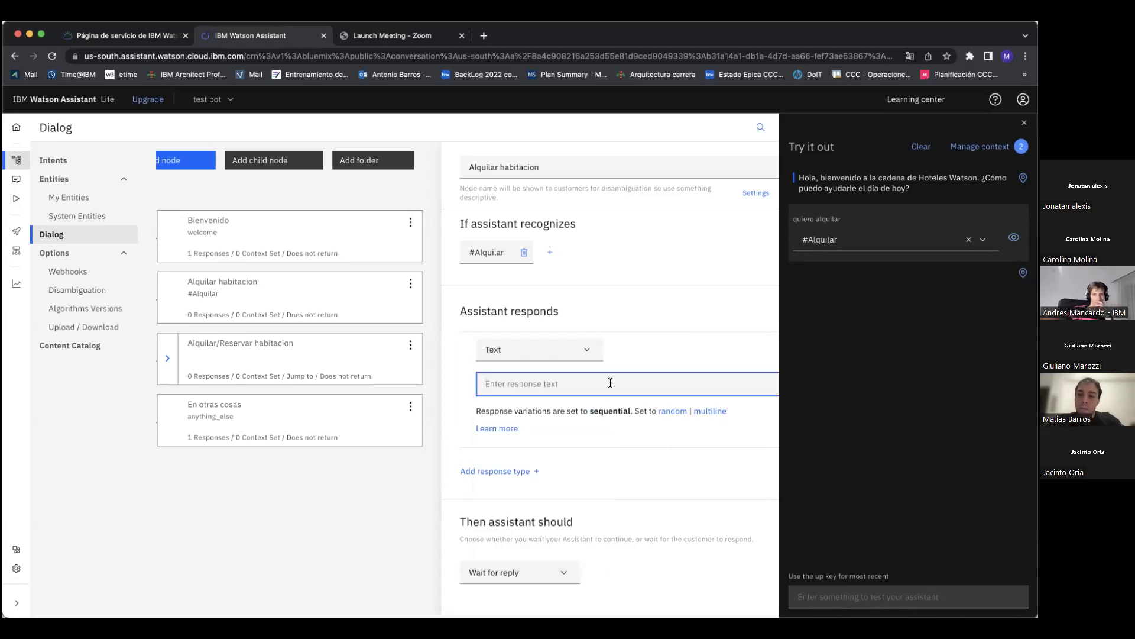
{"action": "type", "text": "Perfecto, que tipo de hab"}
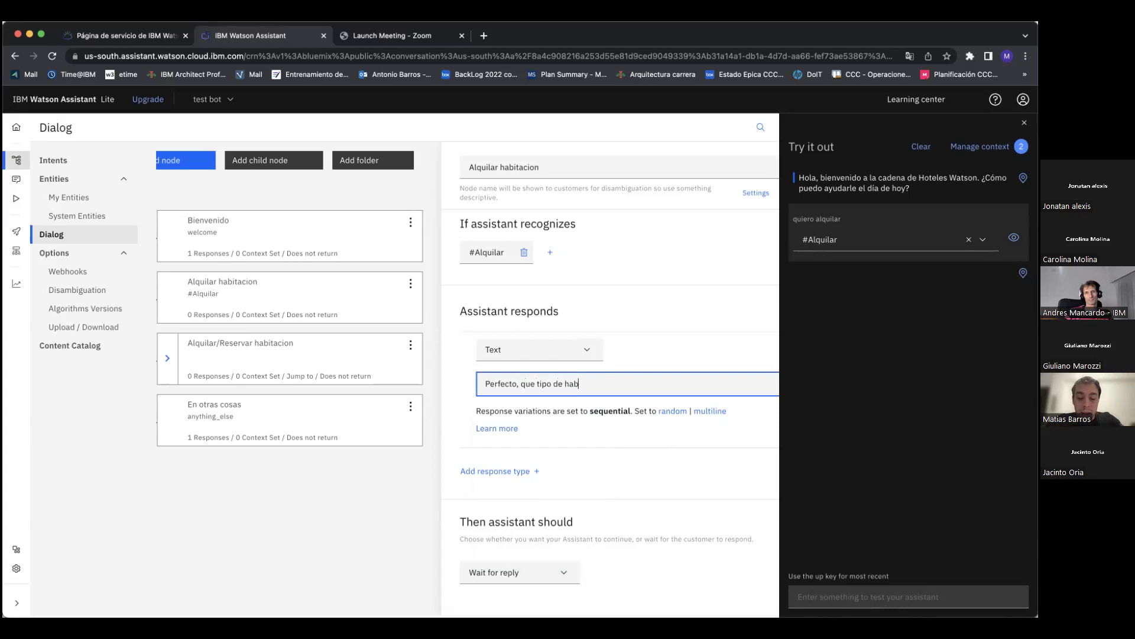
{"action": "type", "text": "qu"}
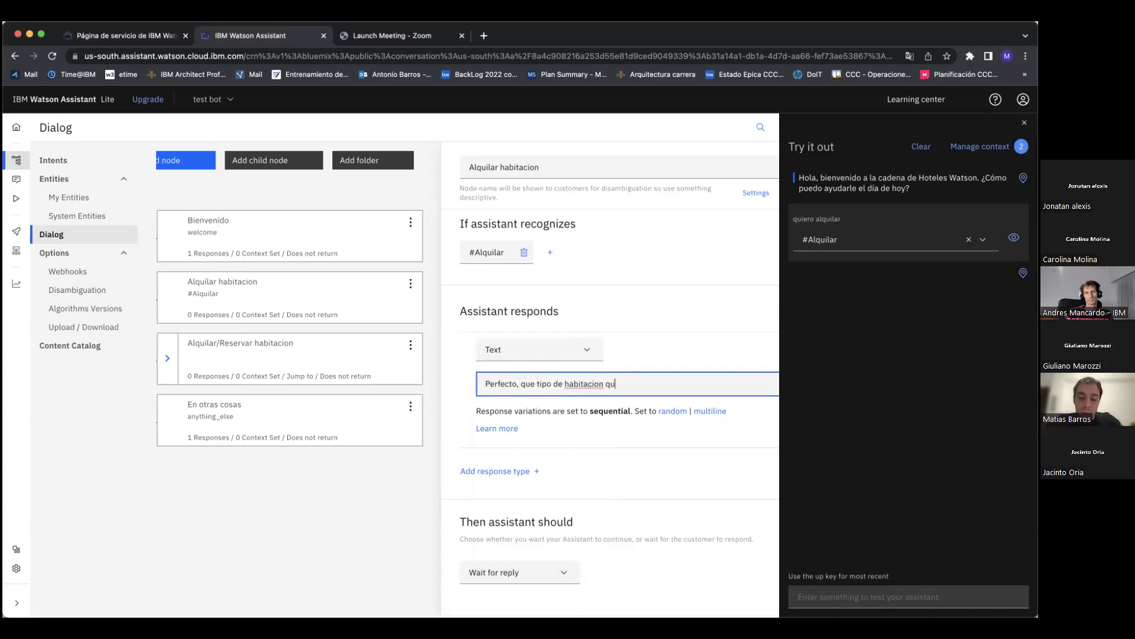
{"action": "type", "text": "eres alquilar"}
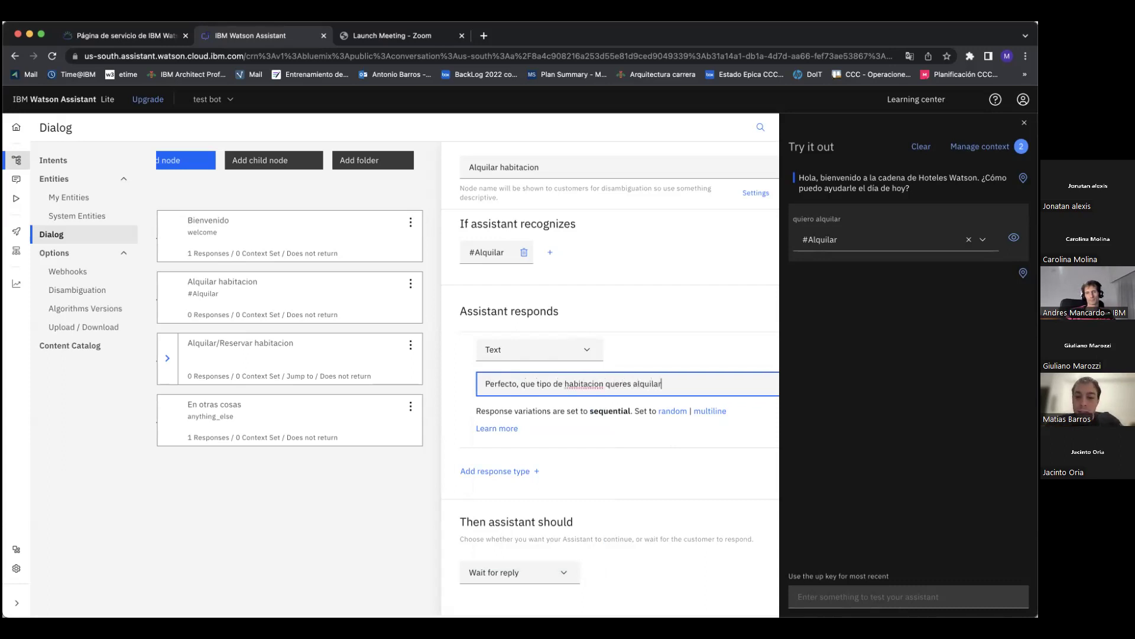
{"action": "type", "text": "?"}
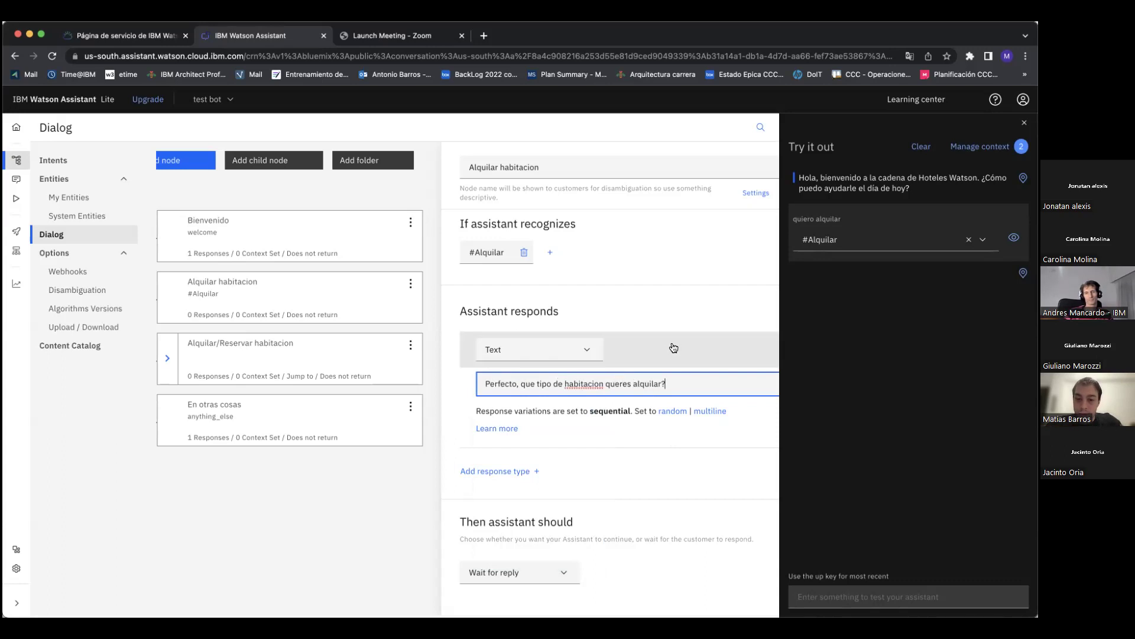
{"action": "left_click", "coordinate": [682, 306]}
{"action": "scroll", "coordinate": [679, 305], "scroll_direction": "right", "scroll_amount": 3}
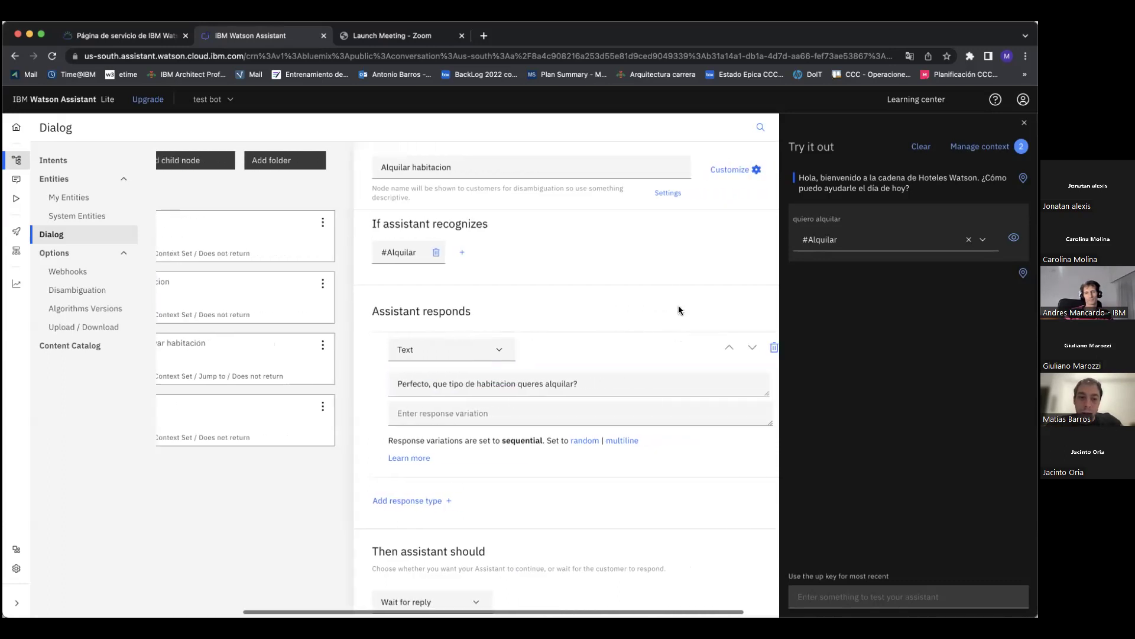
{"action": "scroll", "coordinate": [679, 305], "scroll_direction": "right", "scroll_amount": 2}
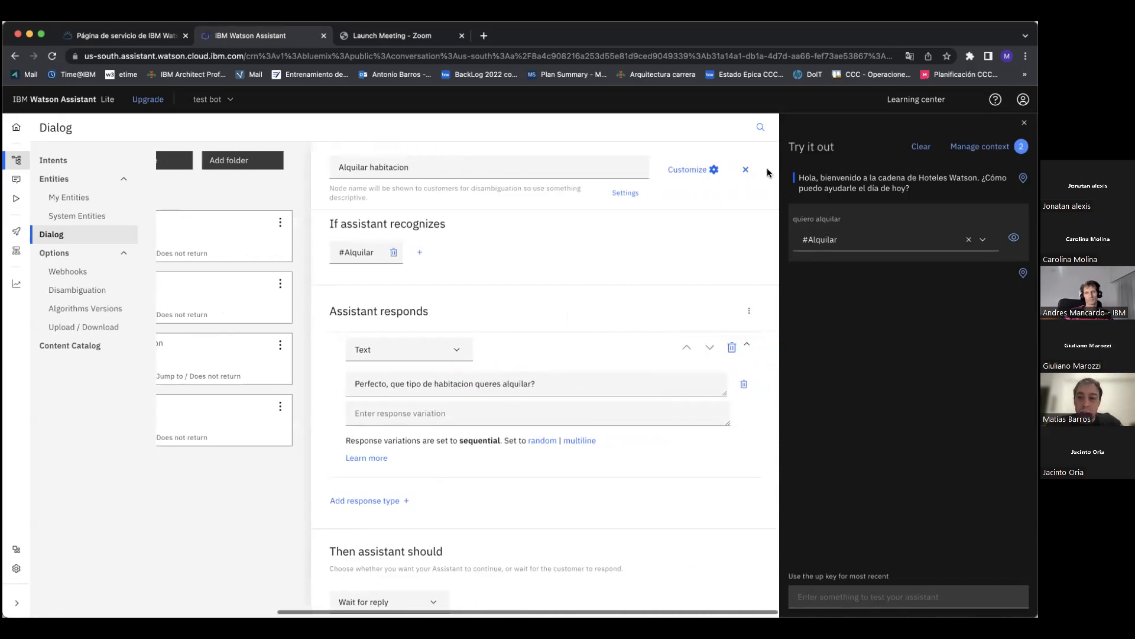
{"action": "left_click", "coordinate": [746, 170]}
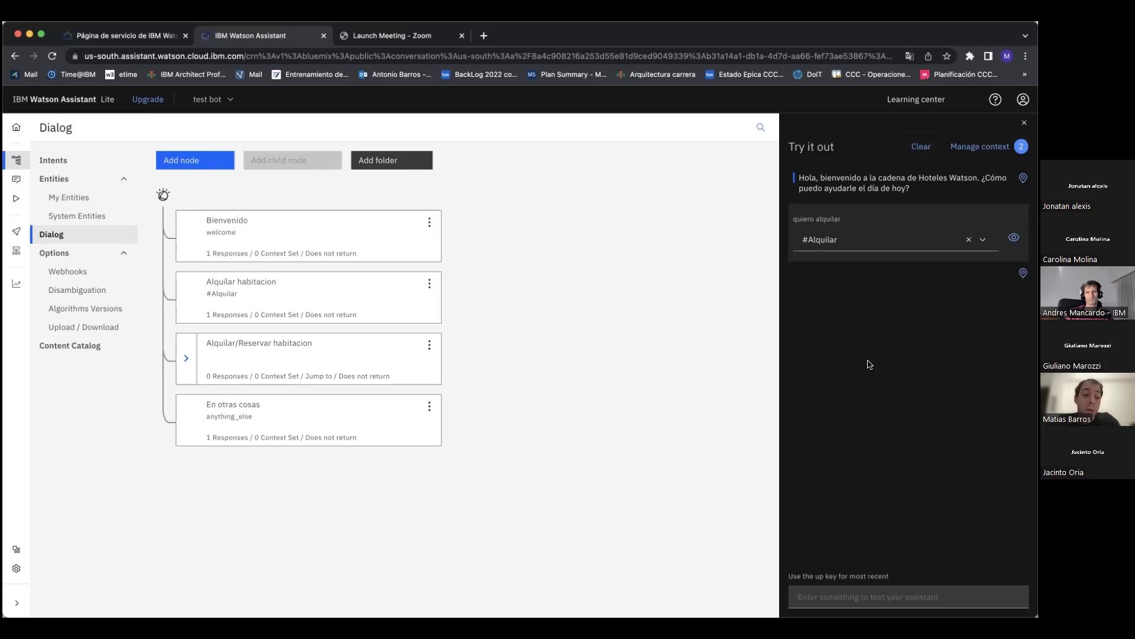
Step: Clear the test conversation and send the message "quiero alquilar" again
{"action": "left_click", "coordinate": [924, 151]}
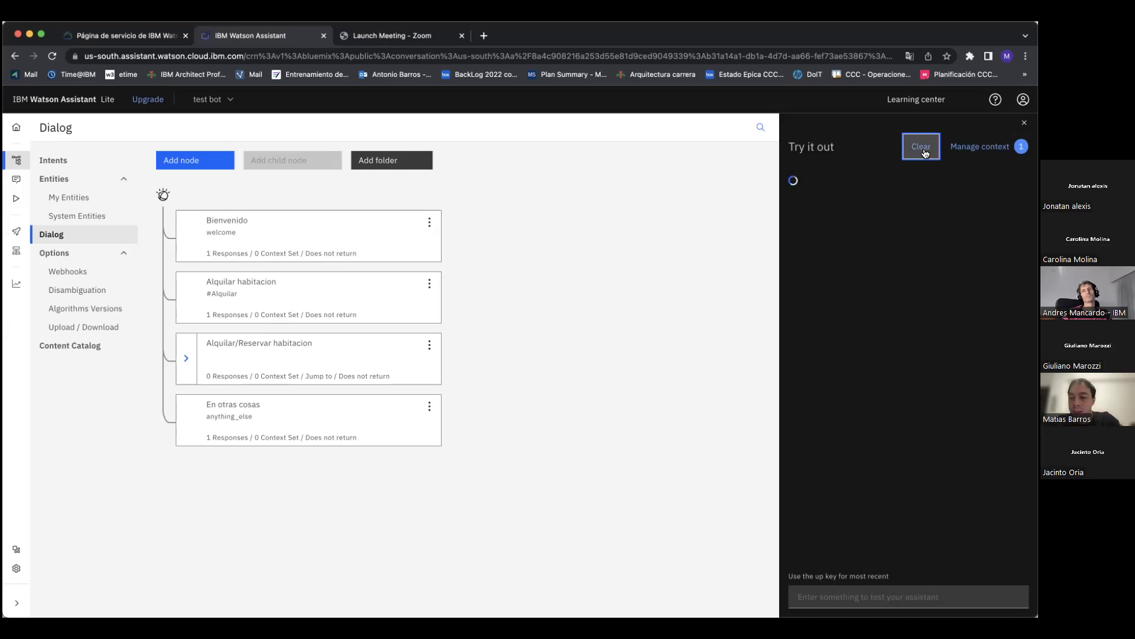
{"action": "left_click", "coordinate": [937, 593]}
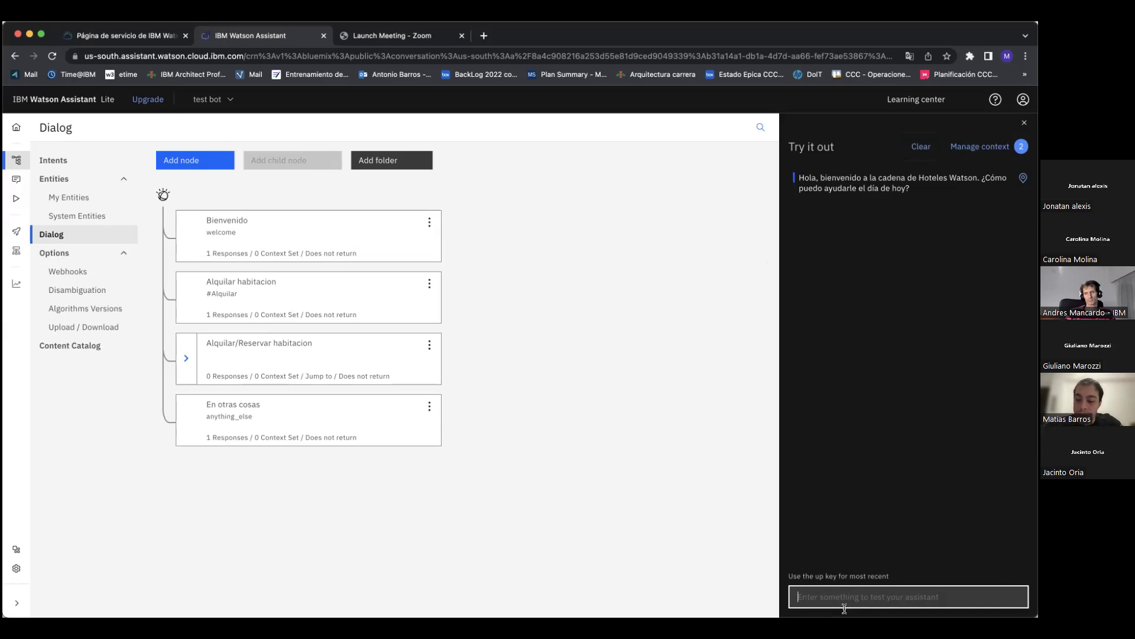
{"action": "key", "text": "Up"}
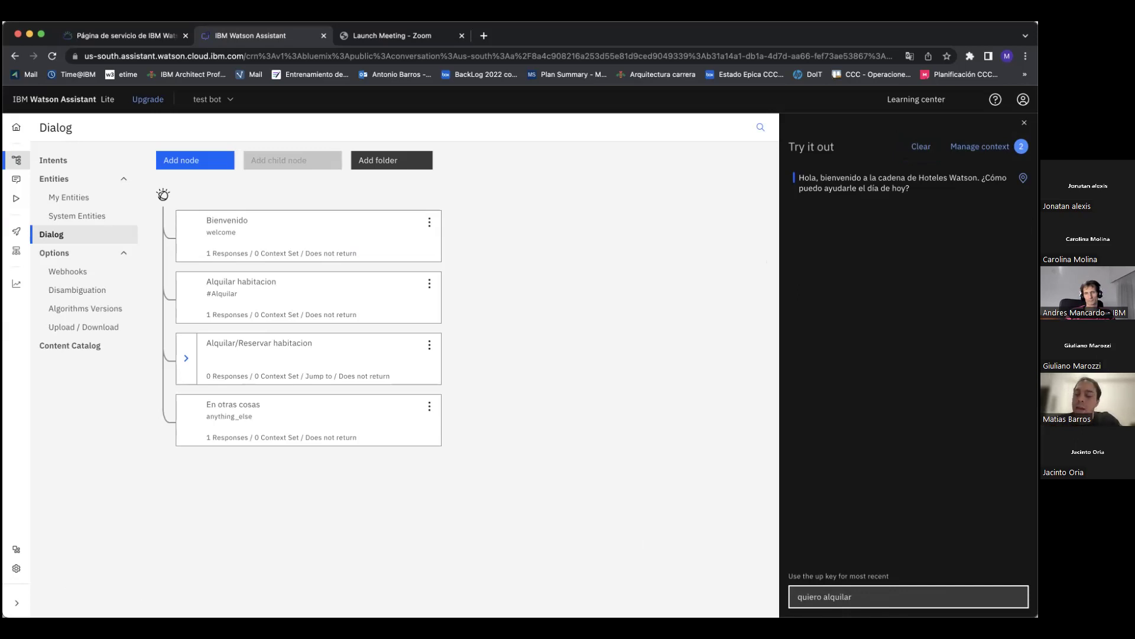
{"action": "key", "text": "Return"}
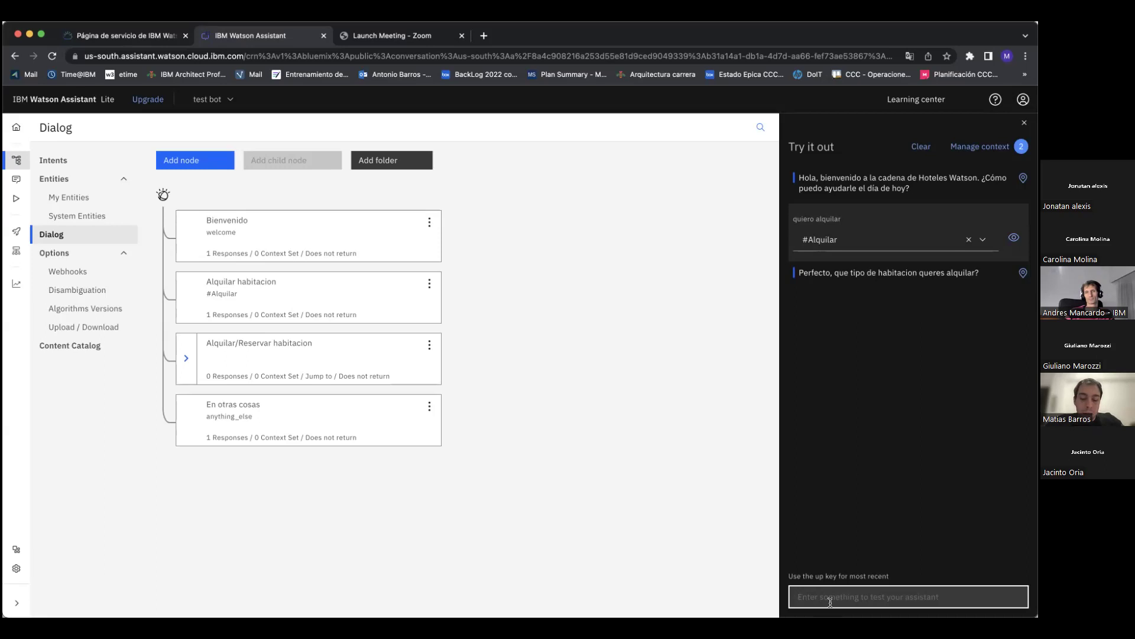
Step: Answer the assistant's room type question in the test chat with "quiero una habitacion doble"
{"action": "type", "text": "quiero"}
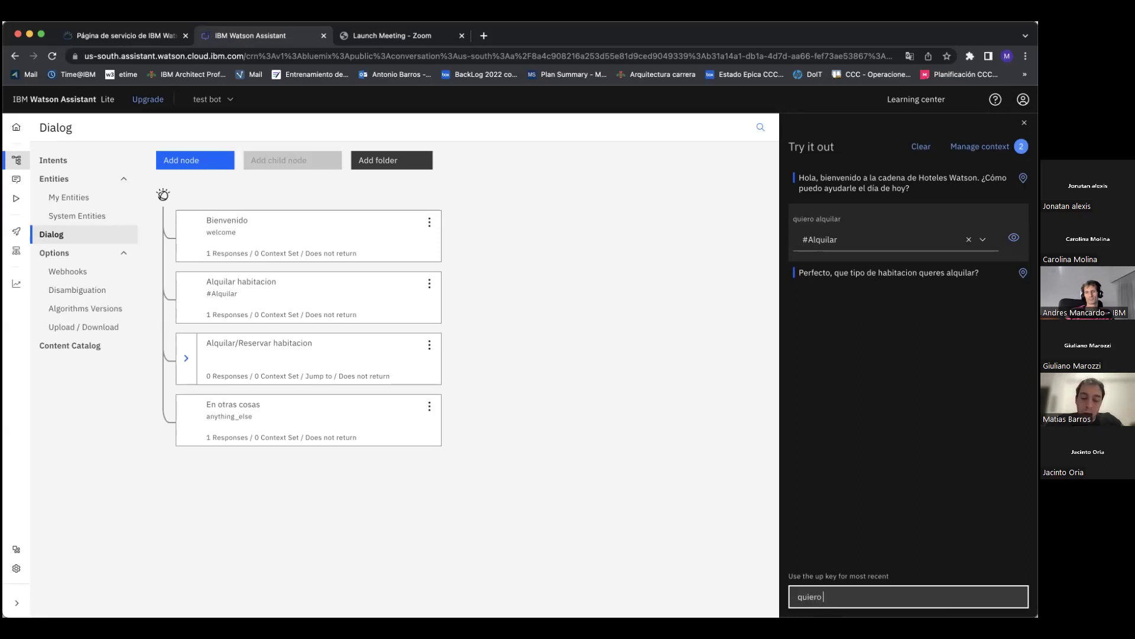
{"action": "type", "text": " una habita"}
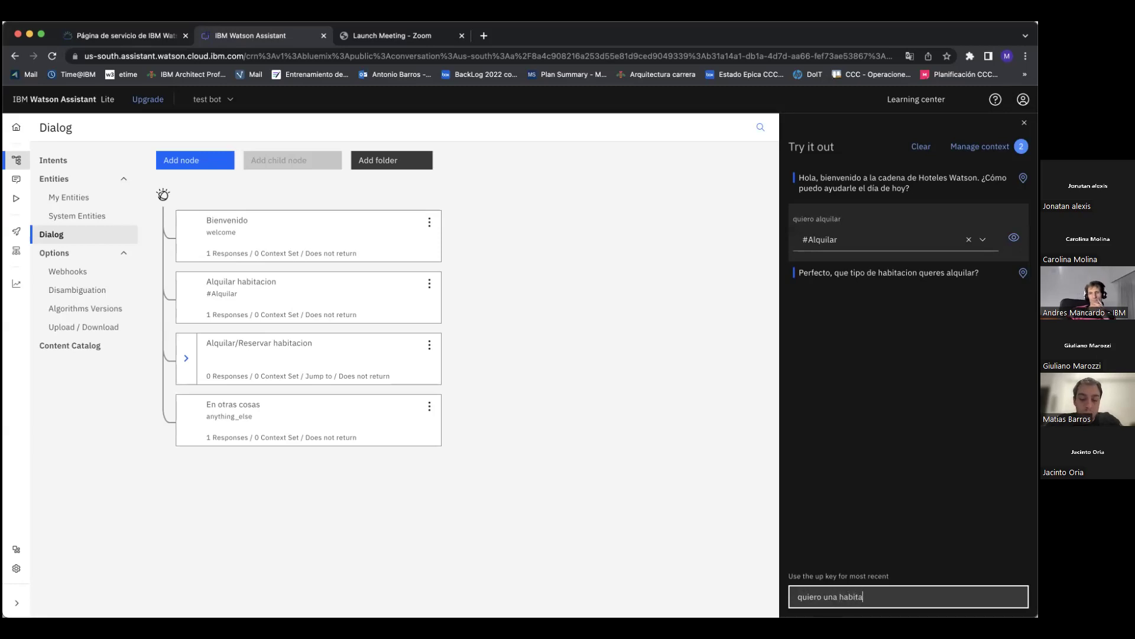
{"action": "type", "text": "cion dobl"}
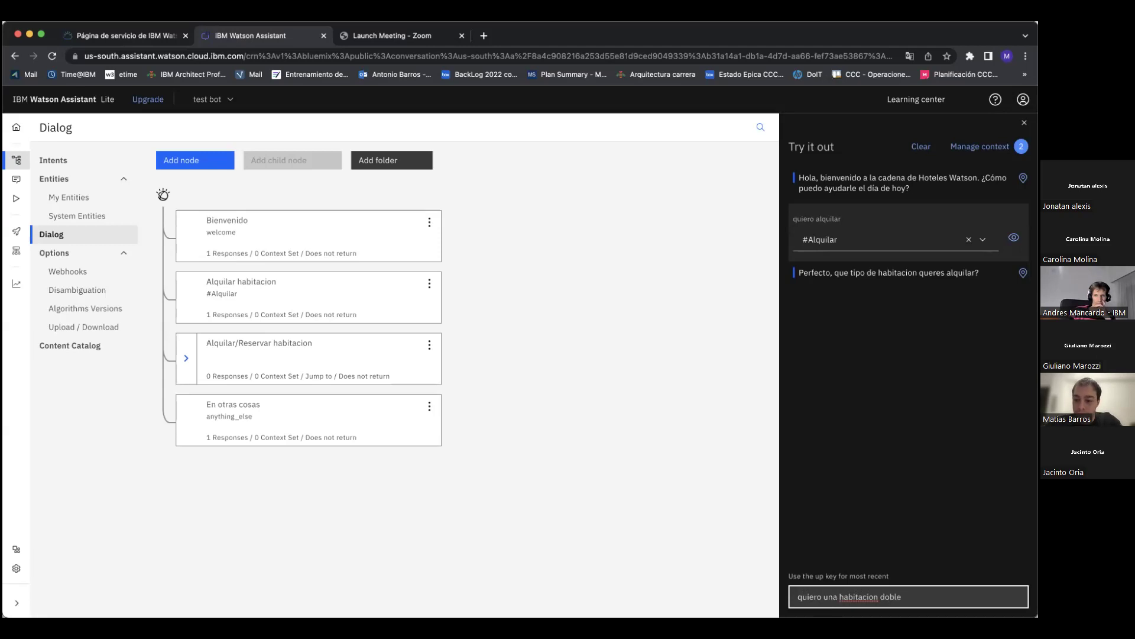
{"action": "type", "text": "e"}
{"action": "key", "text": "Return"}
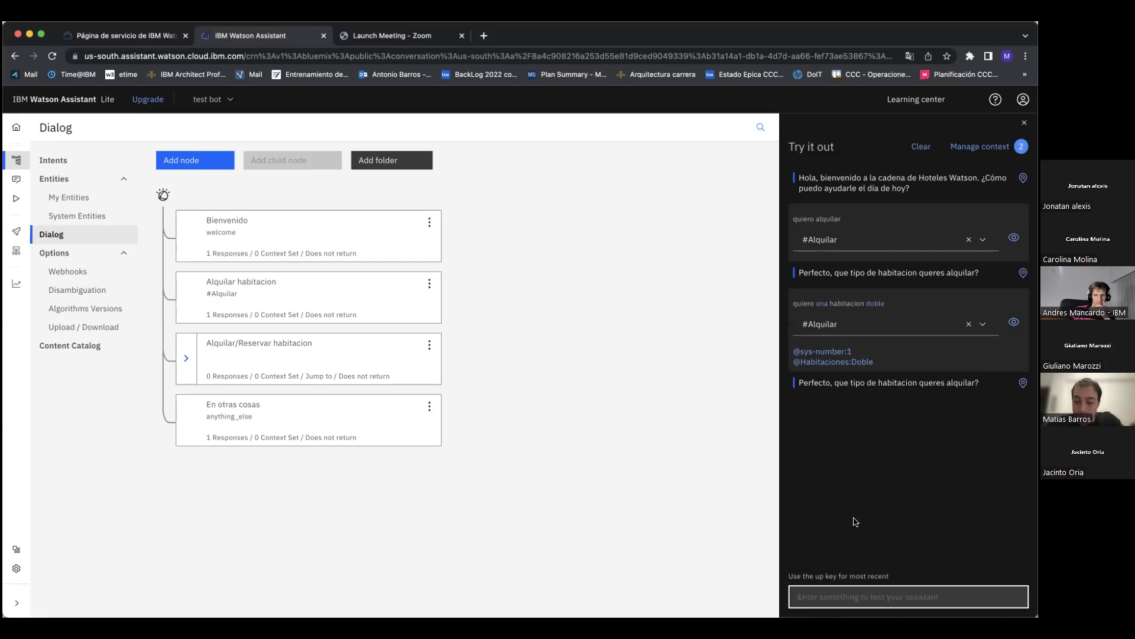
{"action": "left_click", "coordinate": [868, 385]}
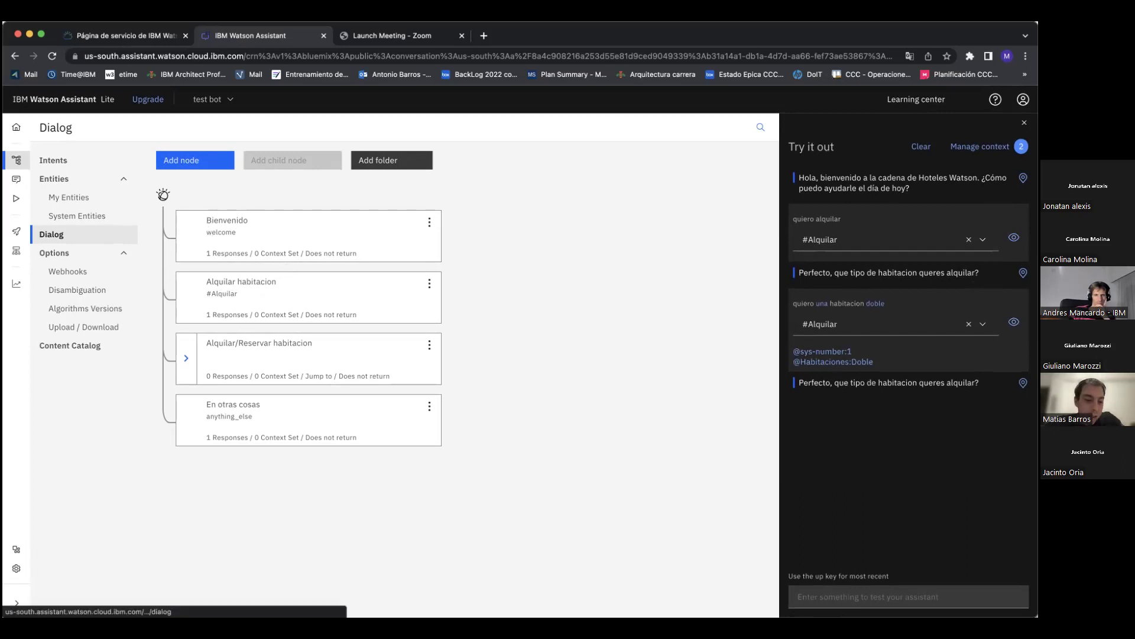
Step: Review the Alquilar habitacion node's #Alquilar condition and its text response, closing the node without changes
{"action": "left_click", "coordinate": [296, 298]}
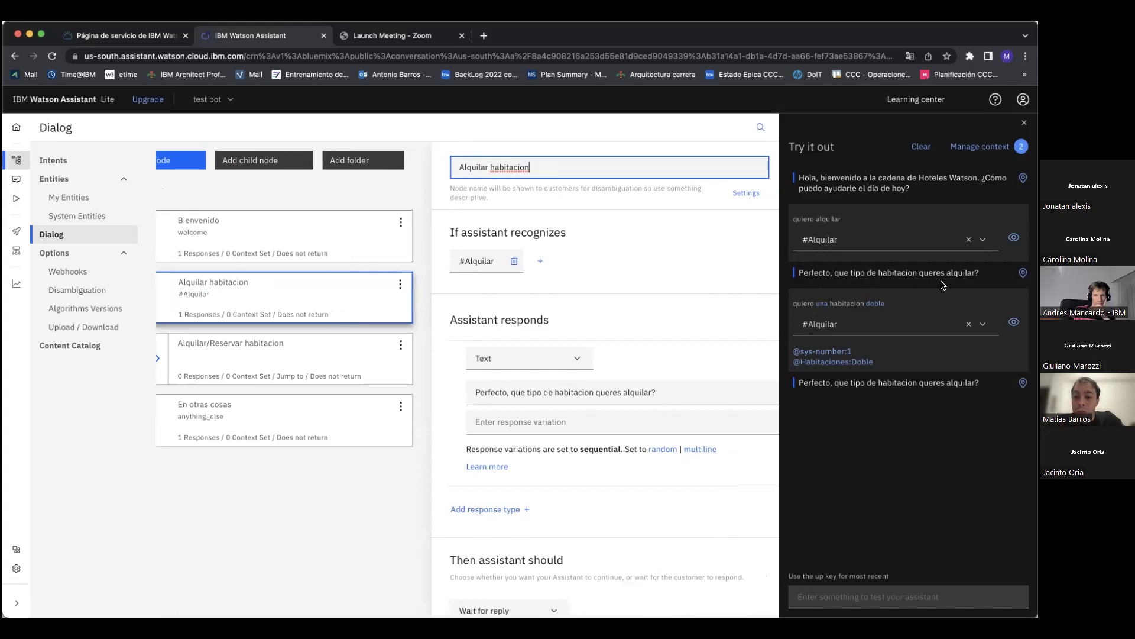
{"action": "scroll", "coordinate": [385, 342], "scroll_direction": "left", "scroll_amount": 2}
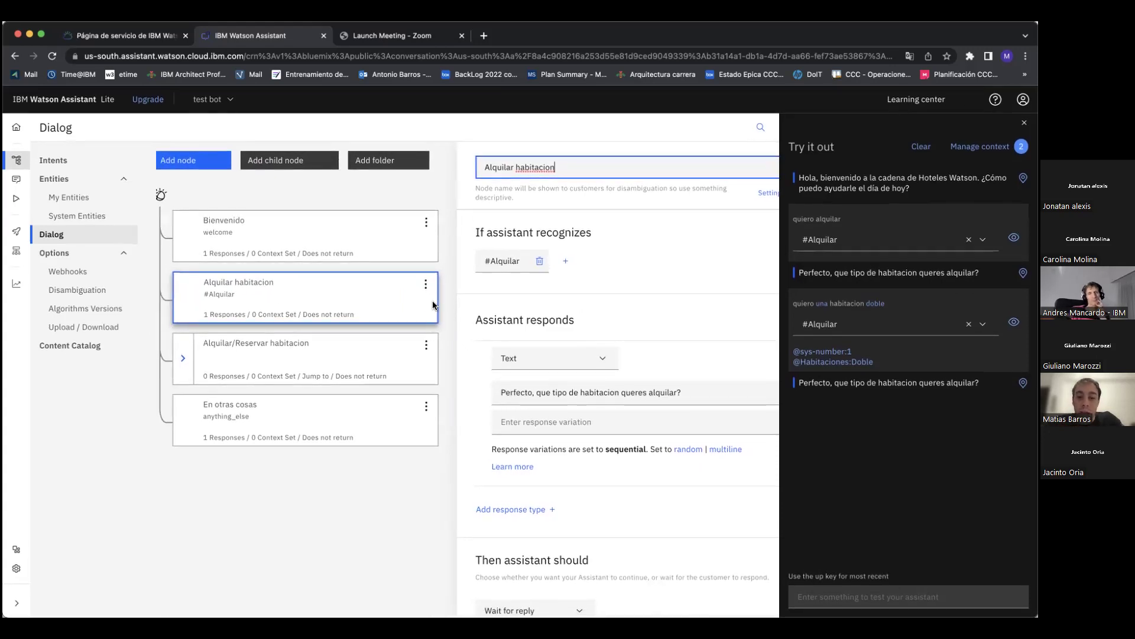
{"action": "triple_click", "coordinate": [596, 393]}
{"action": "triple_click", "coordinate": [596, 394]}
{"action": "triple_click", "coordinate": [596, 393]}
{"action": "left_click", "coordinate": [596, 393]}
{"action": "scroll", "coordinate": [596, 394], "scroll_direction": "right", "scroll_amount": 2}
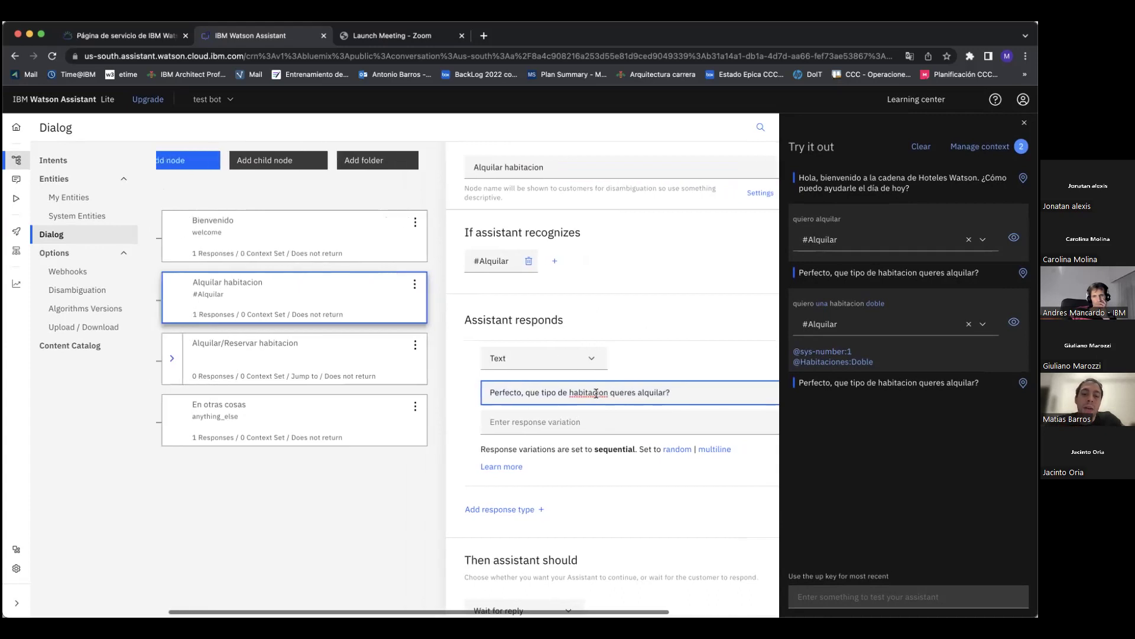
{"action": "scroll", "coordinate": [596, 393], "scroll_direction": "left", "scroll_amount": 2}
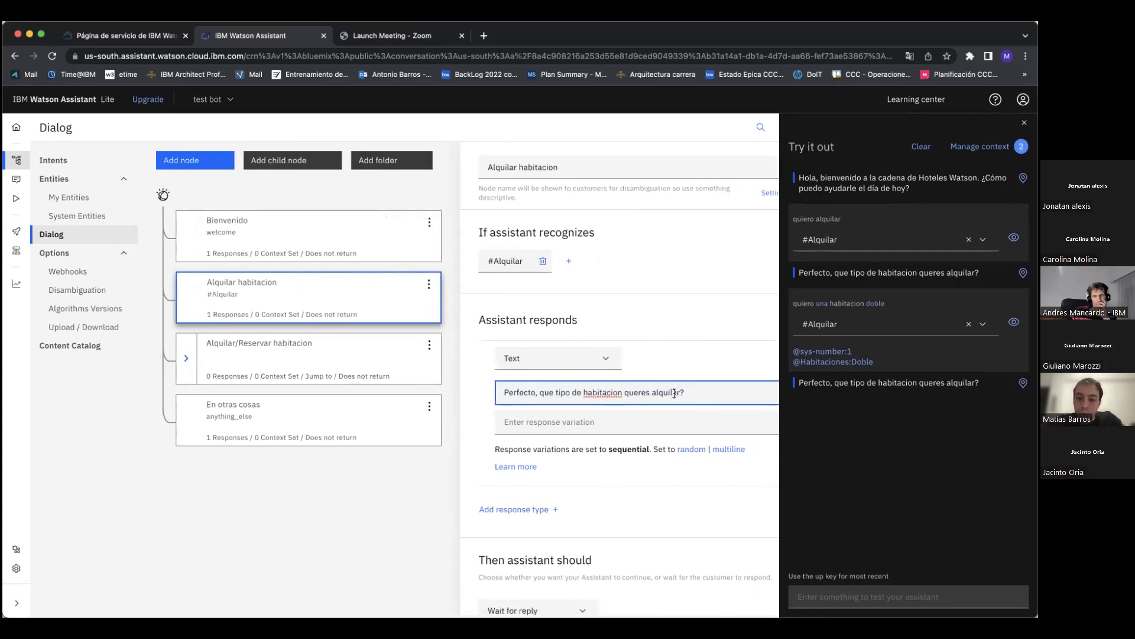
{"action": "scroll", "coordinate": [674, 393], "scroll_direction": "right", "scroll_amount": 5}
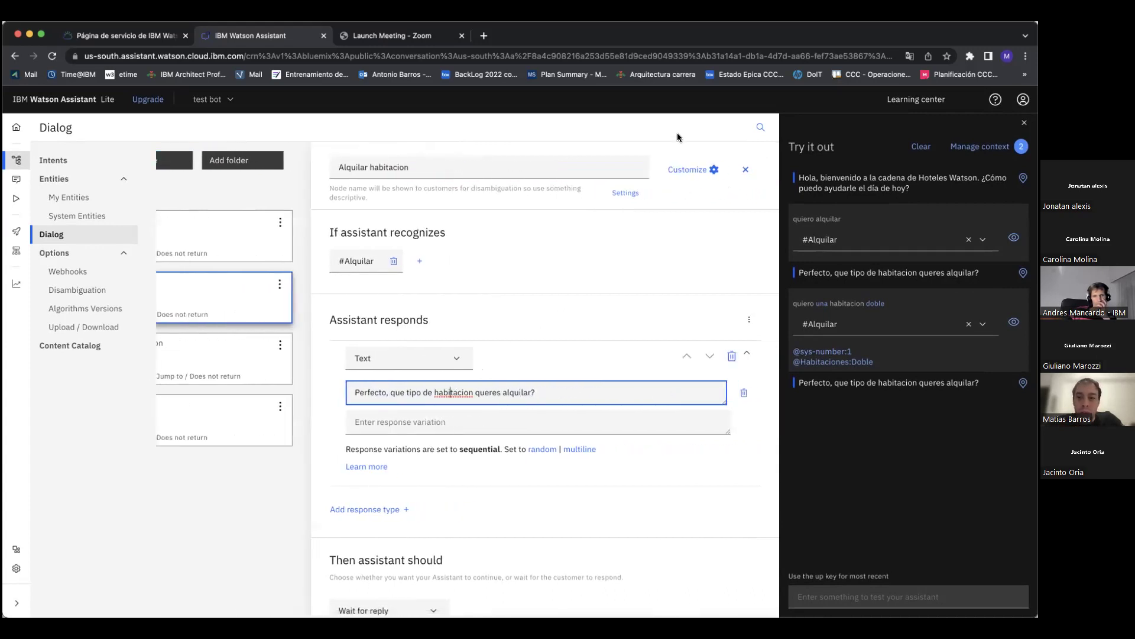
{"action": "left_click", "coordinate": [746, 170]}
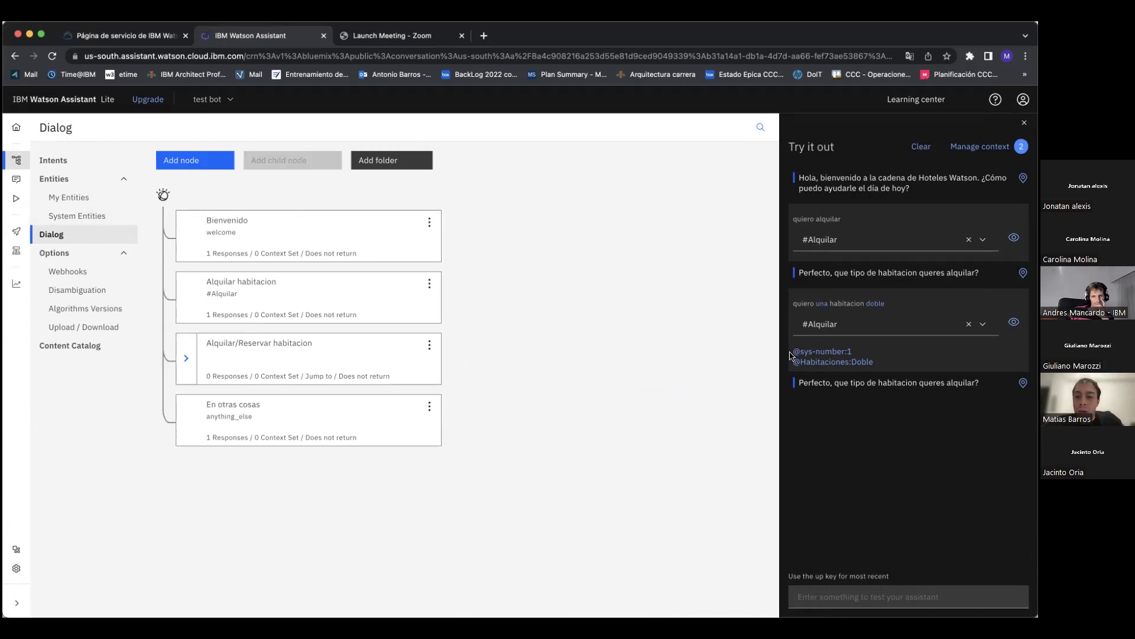
{"action": "left_click", "coordinate": [334, 288]}
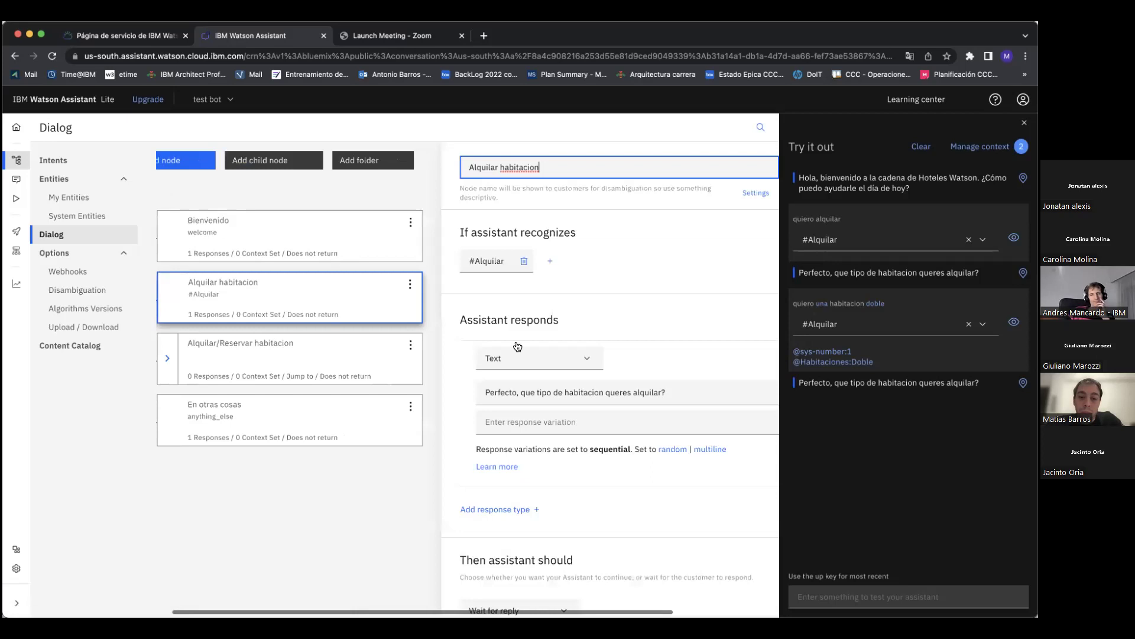
{"action": "triple_click", "coordinate": [577, 393]}
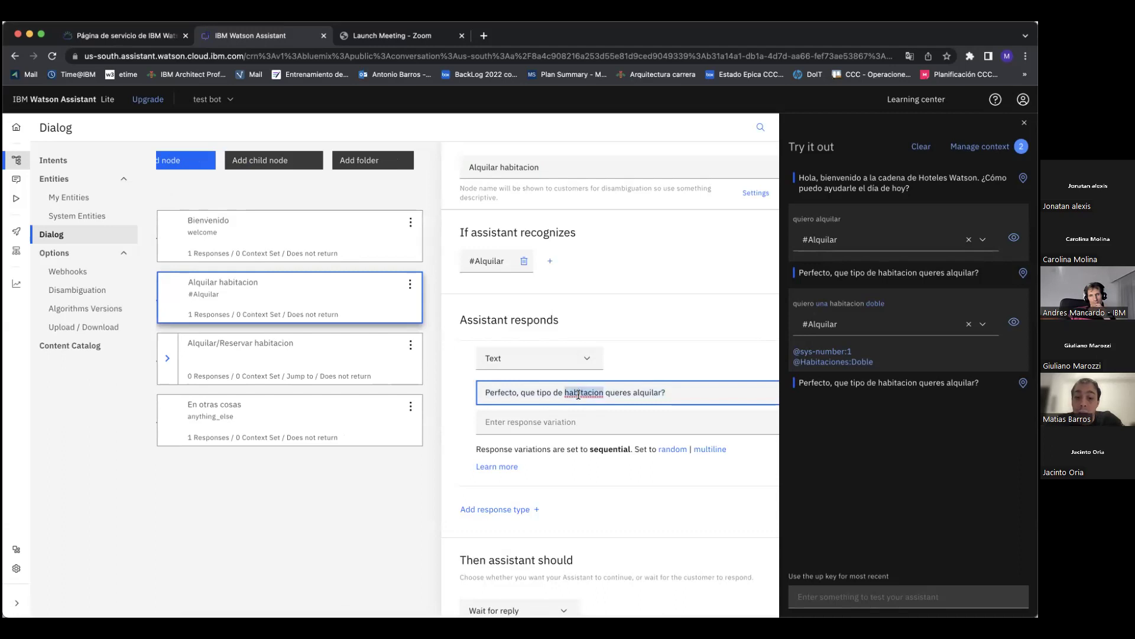
{"action": "left_click", "coordinate": [578, 394]}
{"action": "scroll", "coordinate": [396, 322], "scroll_direction": "left", "scroll_amount": 2}
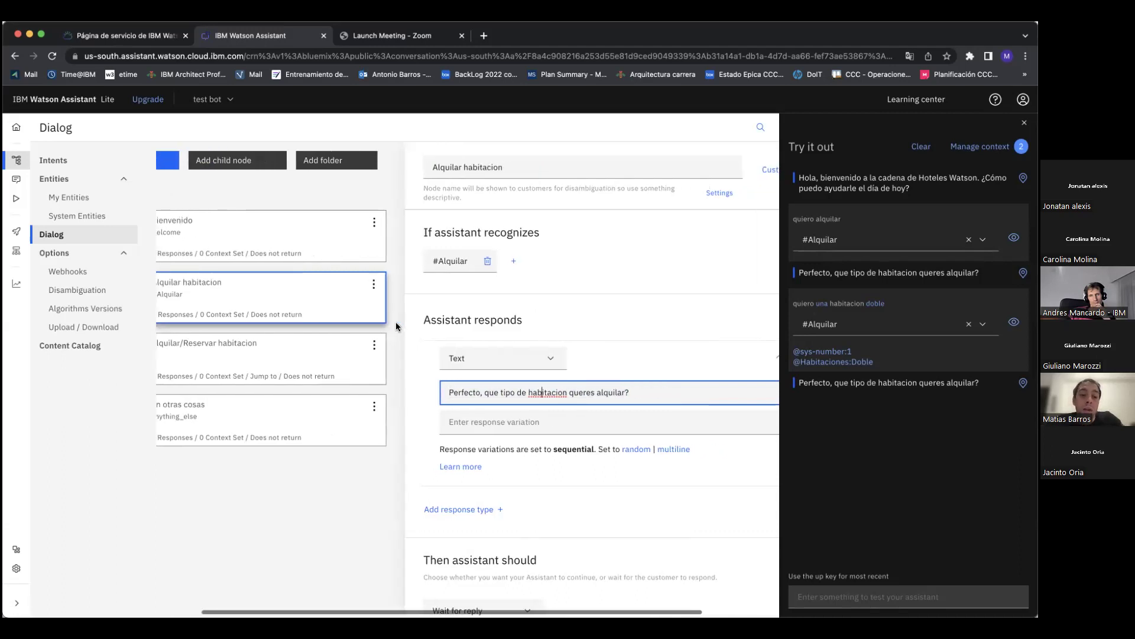
{"action": "scroll", "coordinate": [396, 321], "scroll_direction": "right", "scroll_amount": 3}
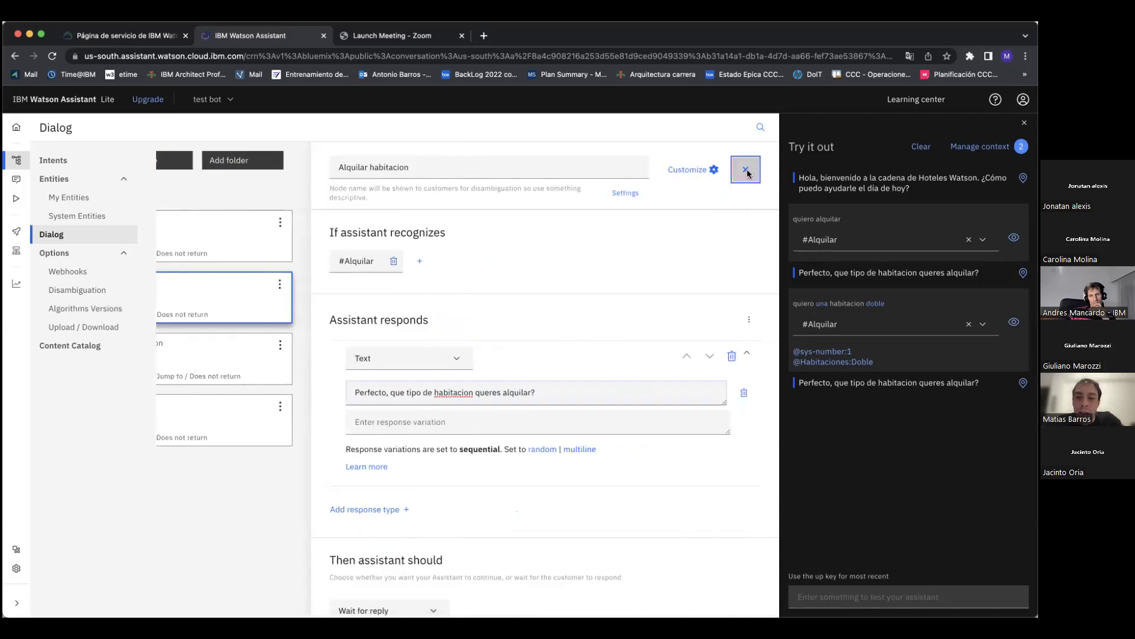
{"action": "left_click", "coordinate": [742, 167]}
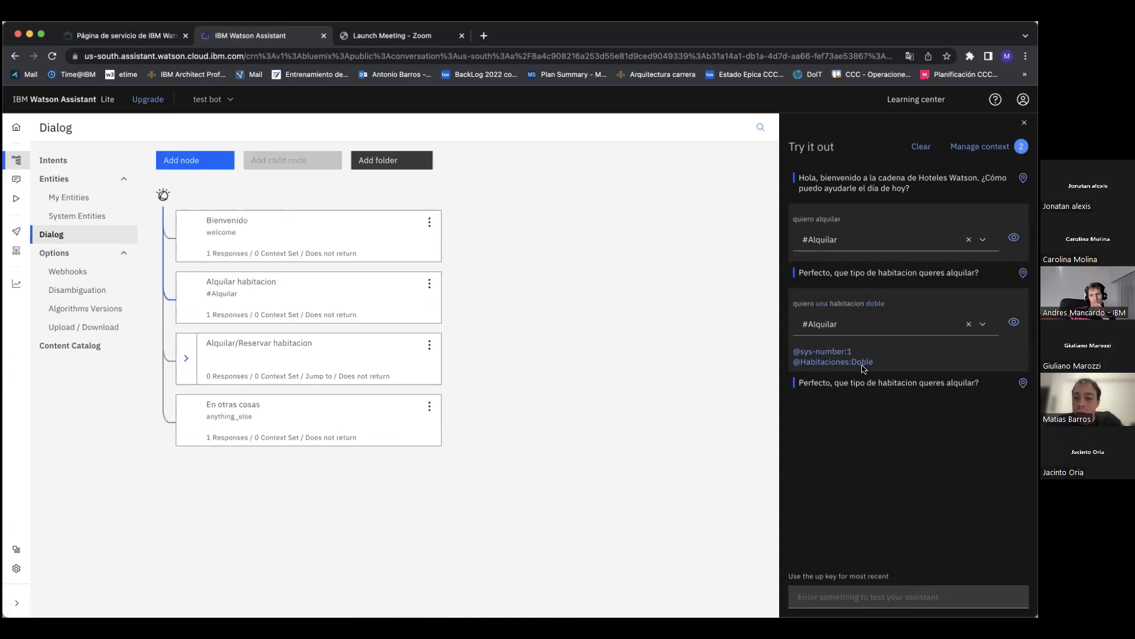
Step: Check the intents offered for the test message "quiero una habitacion doble" and compare the recognized entities with the Alquilar habitacion node's settings
{"action": "left_click", "coordinate": [854, 319]}
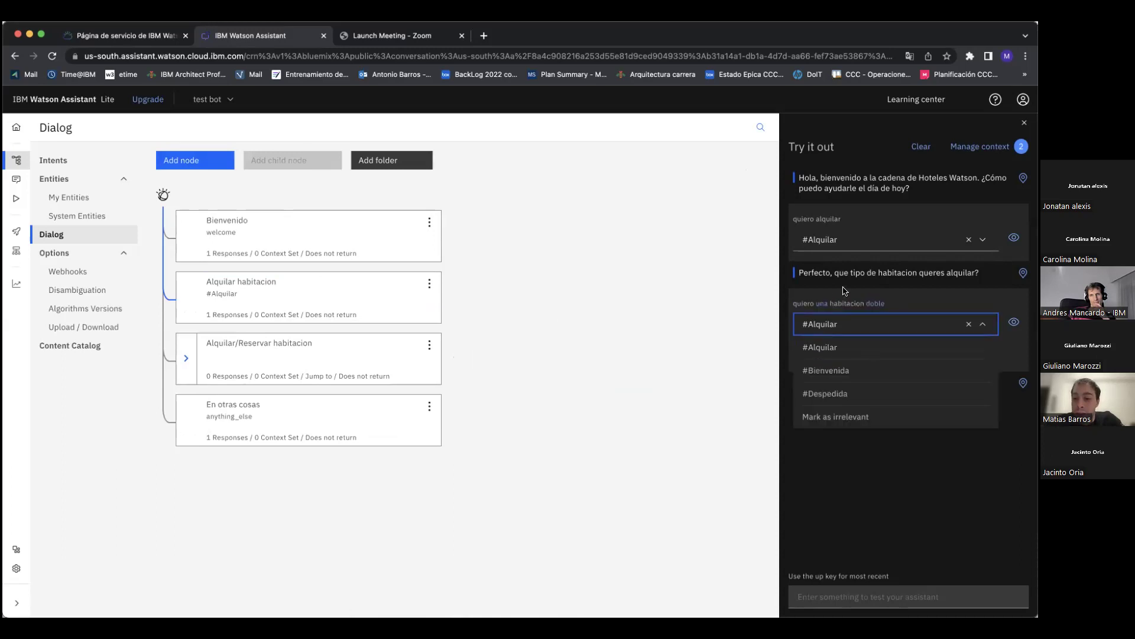
{"action": "left_click", "coordinate": [845, 289]}
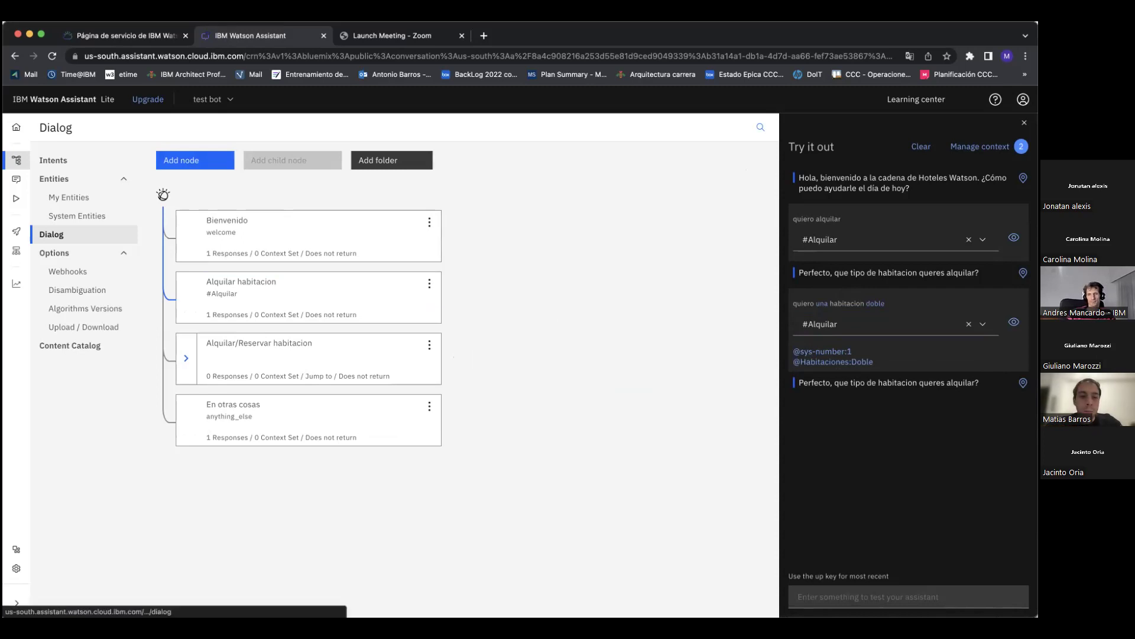
{"action": "left_click", "coordinate": [266, 296]}
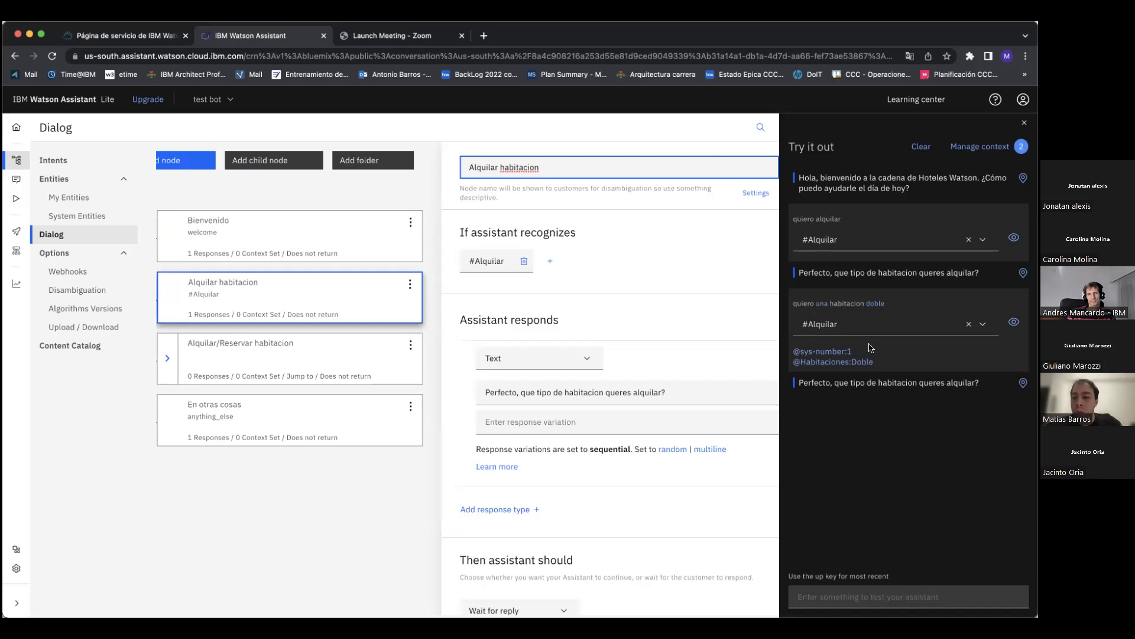
{"action": "mouse_move", "coordinate": [1014, 321]}
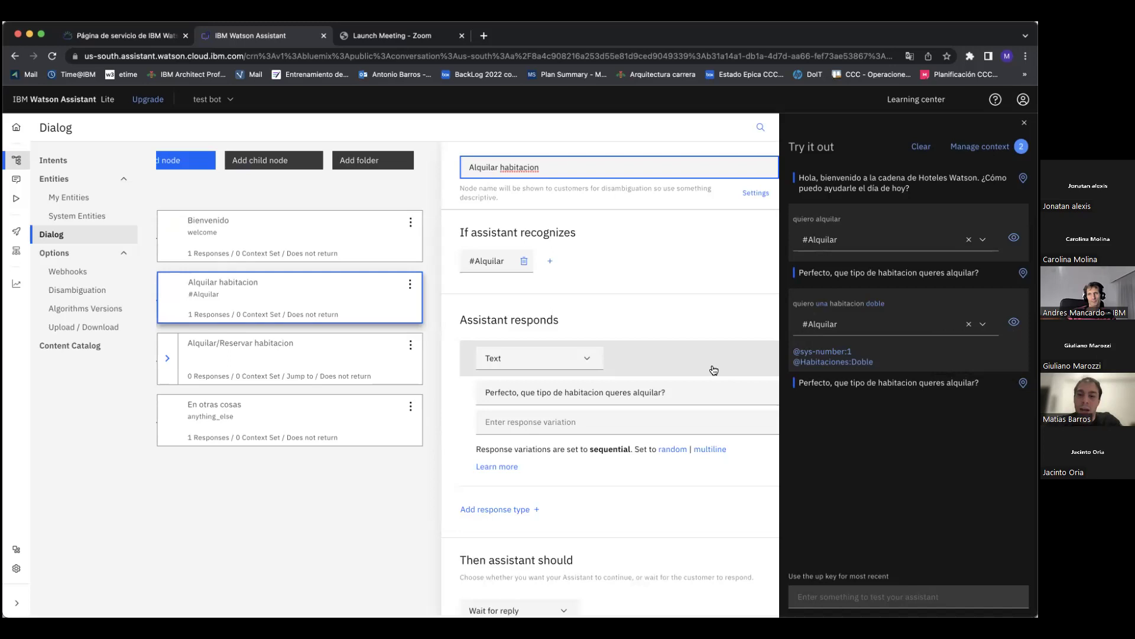
{"action": "scroll", "coordinate": [713, 370], "scroll_direction": "right", "scroll_amount": 2}
{"action": "scroll", "coordinate": [714, 370], "scroll_direction": "left", "scroll_amount": 2}
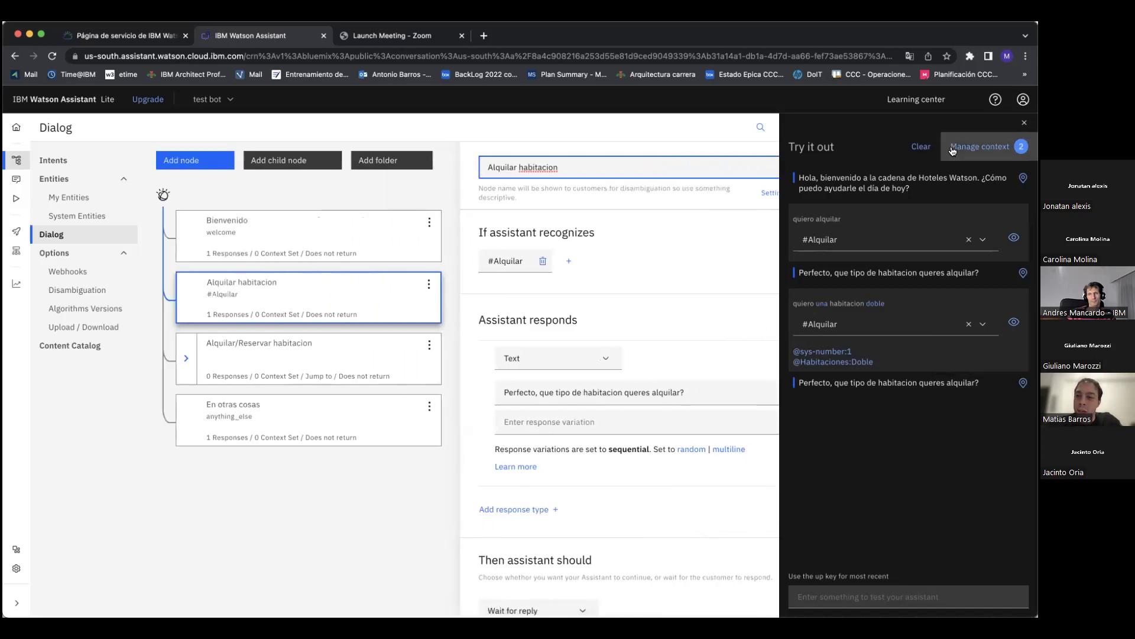
Step: Clear the test conversation and close both the test chat and the Alquilar habitacion node
{"action": "left_click", "coordinate": [914, 147]}
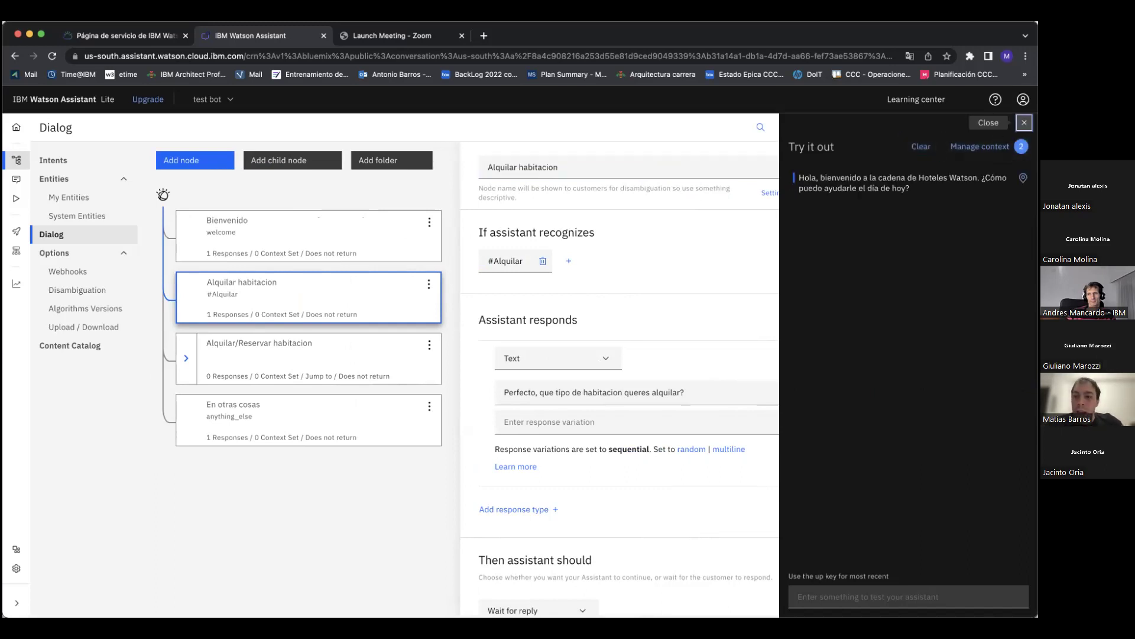
{"action": "left_click", "coordinate": [1024, 123]}
{"action": "left_click", "coordinate": [512, 362]}
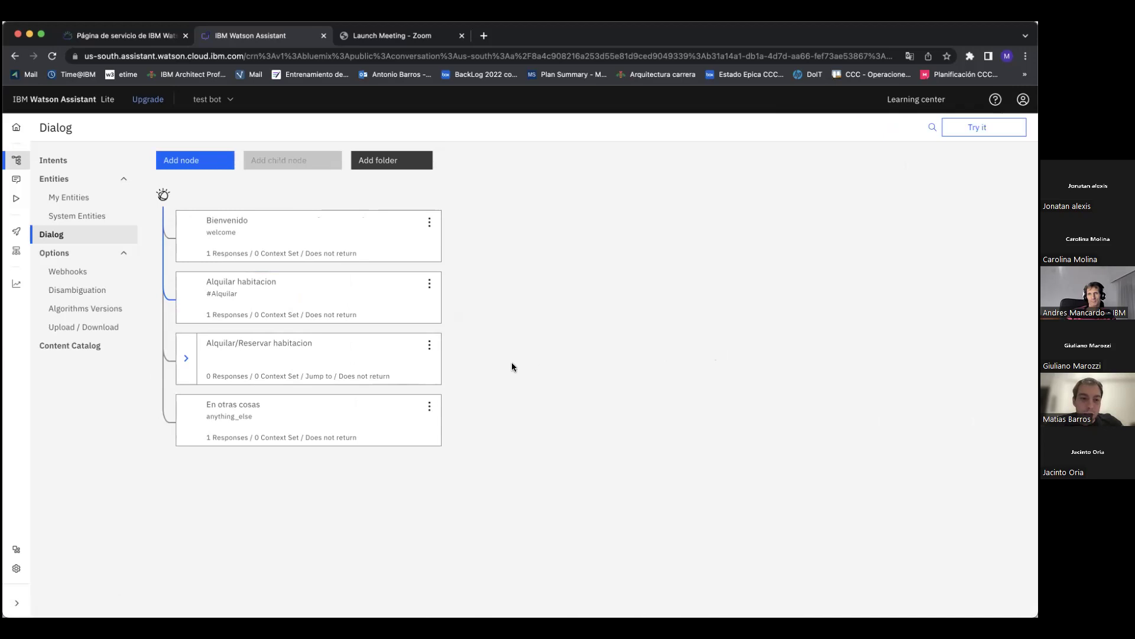
Step: Add a child node under the Alquilar habitacion node and compare its empty settings with the parent's
{"action": "left_click", "coordinate": [431, 285]}
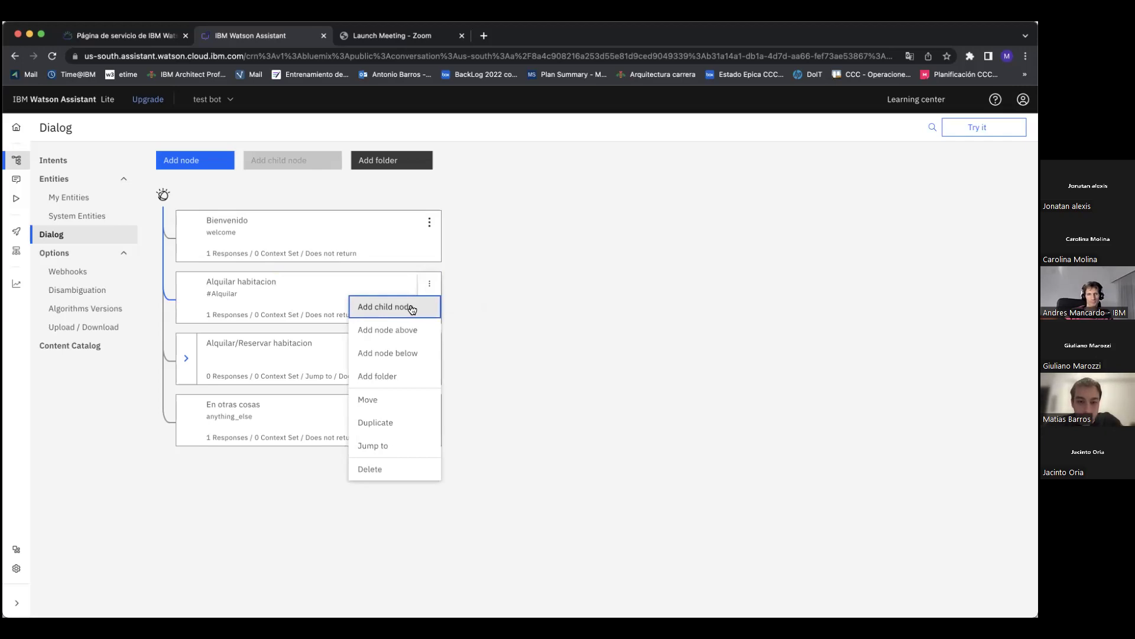
{"action": "left_click", "coordinate": [412, 307]}
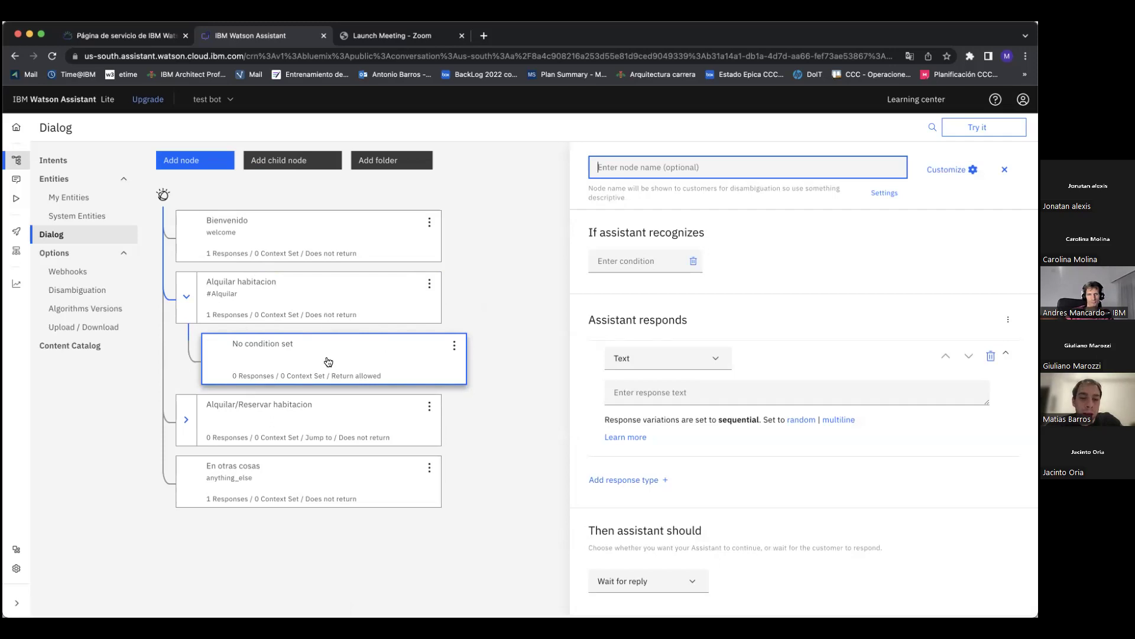
{"action": "left_click", "coordinate": [329, 310]}
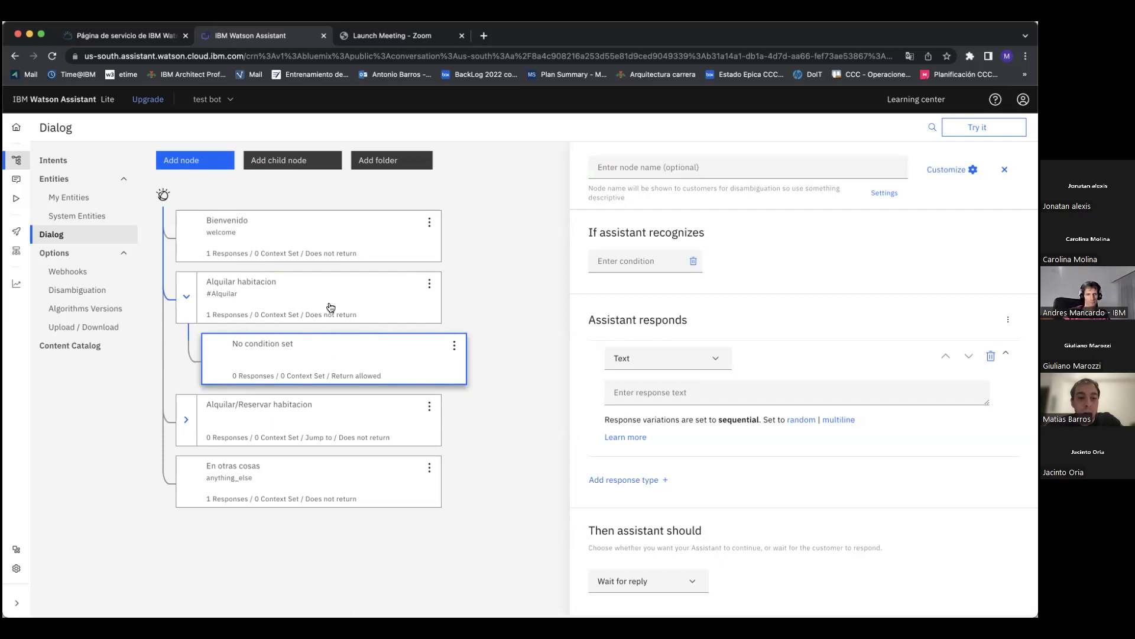
{"action": "left_click", "coordinate": [325, 350]}
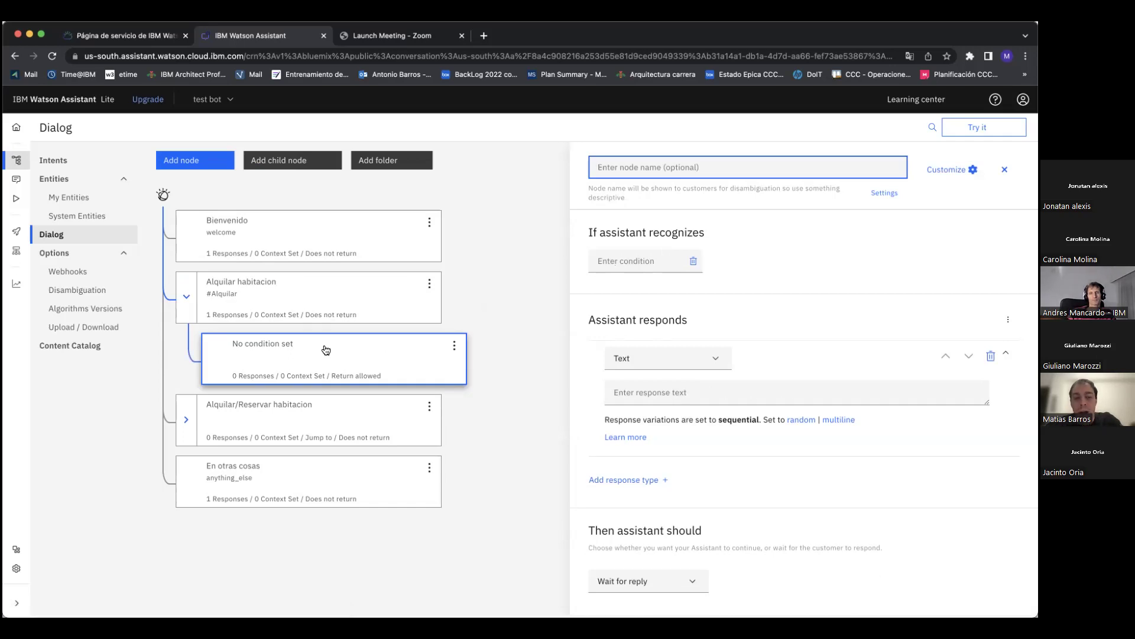
{"action": "left_click", "coordinate": [339, 308]}
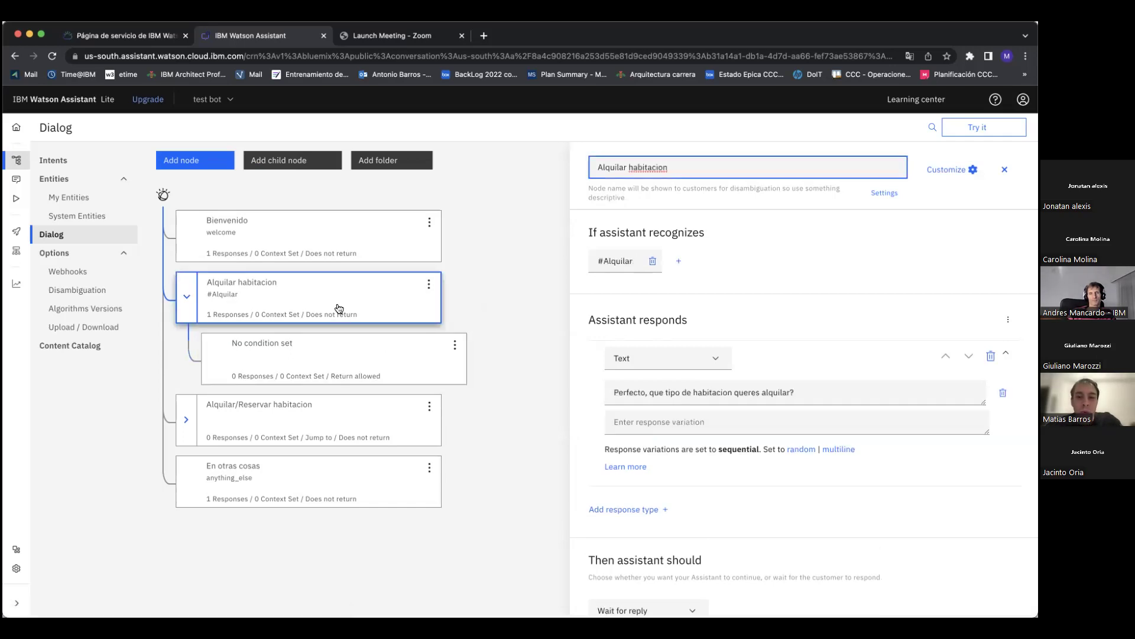
{"action": "left_click", "coordinate": [334, 347]}
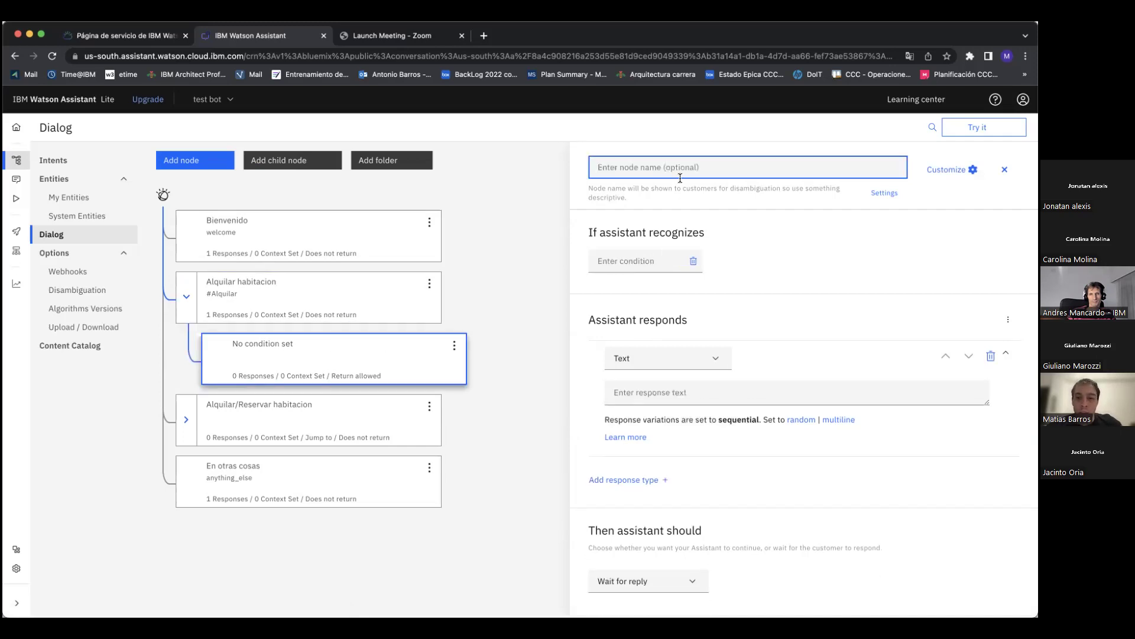
Step: Name the new child node "Alquiler habitacion doble"
{"action": "type", "text": "H"}
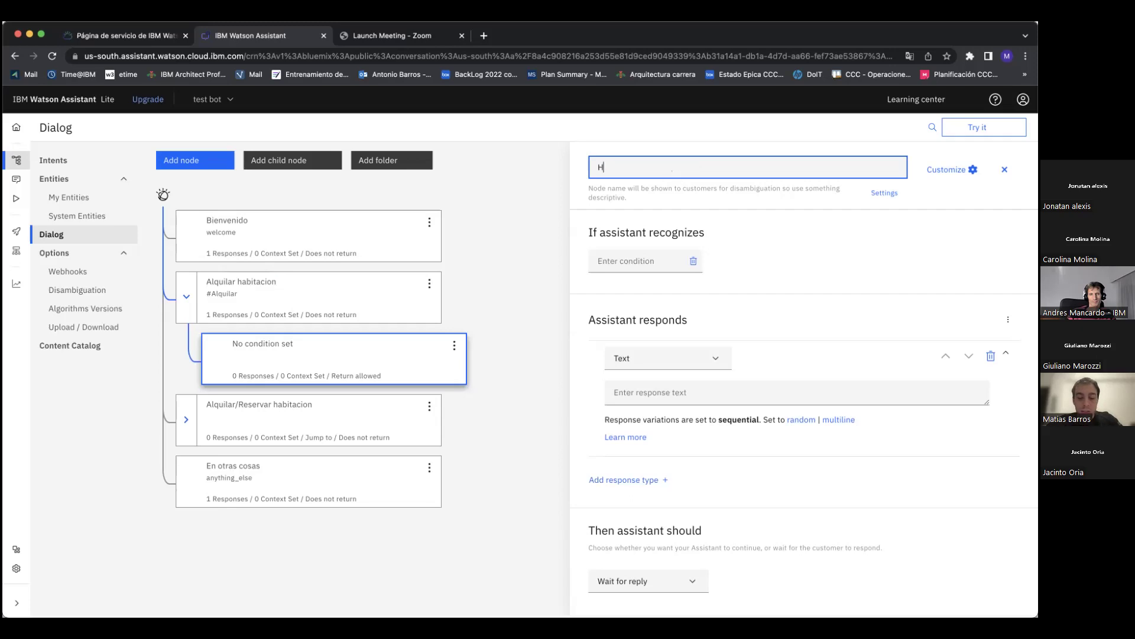
{"action": "key", "text": "BackSpace"}
{"action": "type", "text": "Alquiler habitacion doble"}
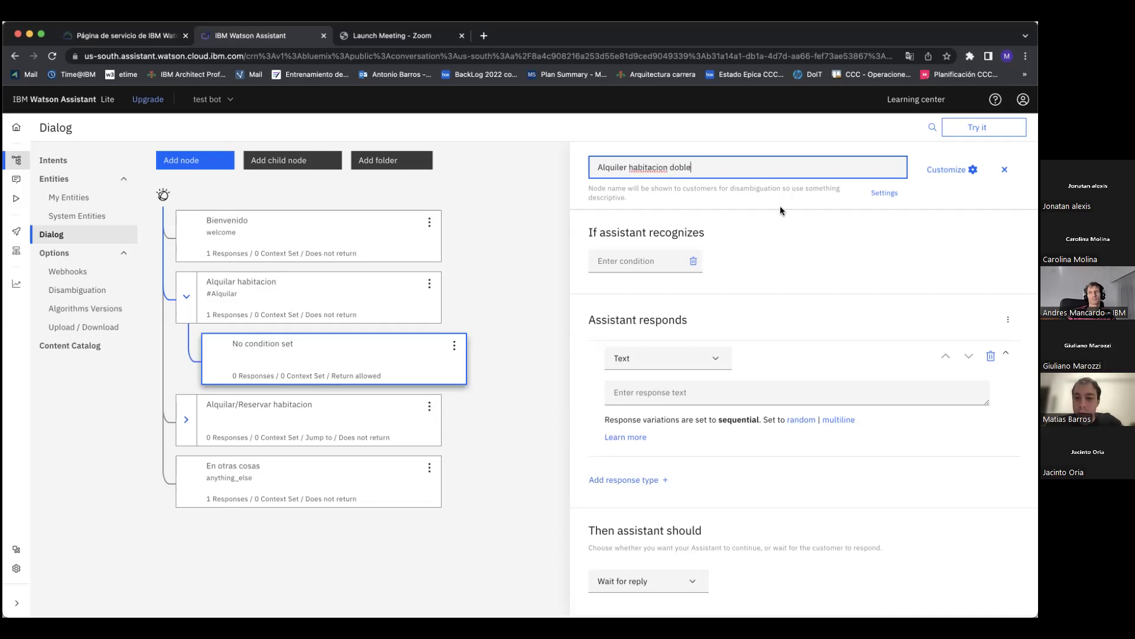
{"action": "left_click", "coordinate": [784, 230]}
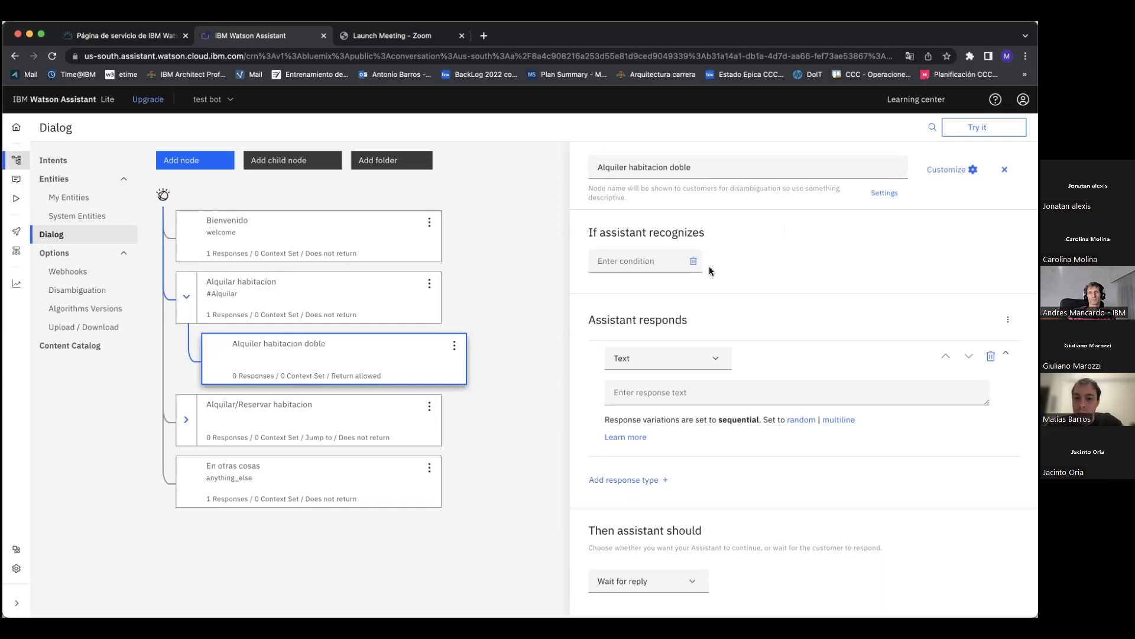
{"action": "left_click", "coordinate": [655, 264]}
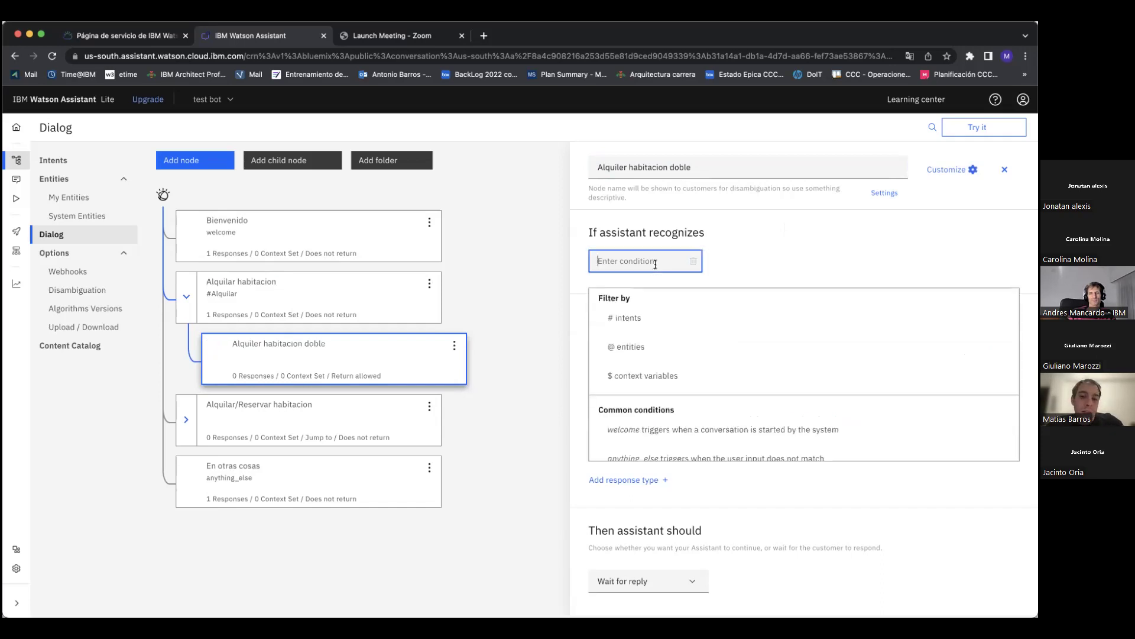
{"action": "left_click", "coordinate": [650, 348]}
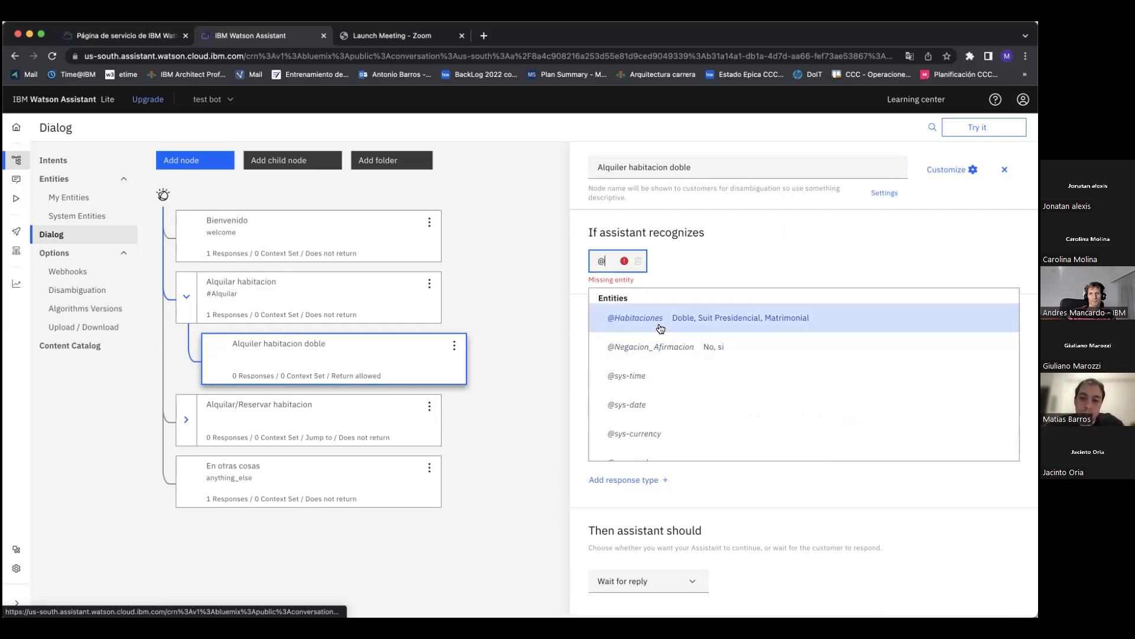
{"action": "left_click", "coordinate": [660, 329]}
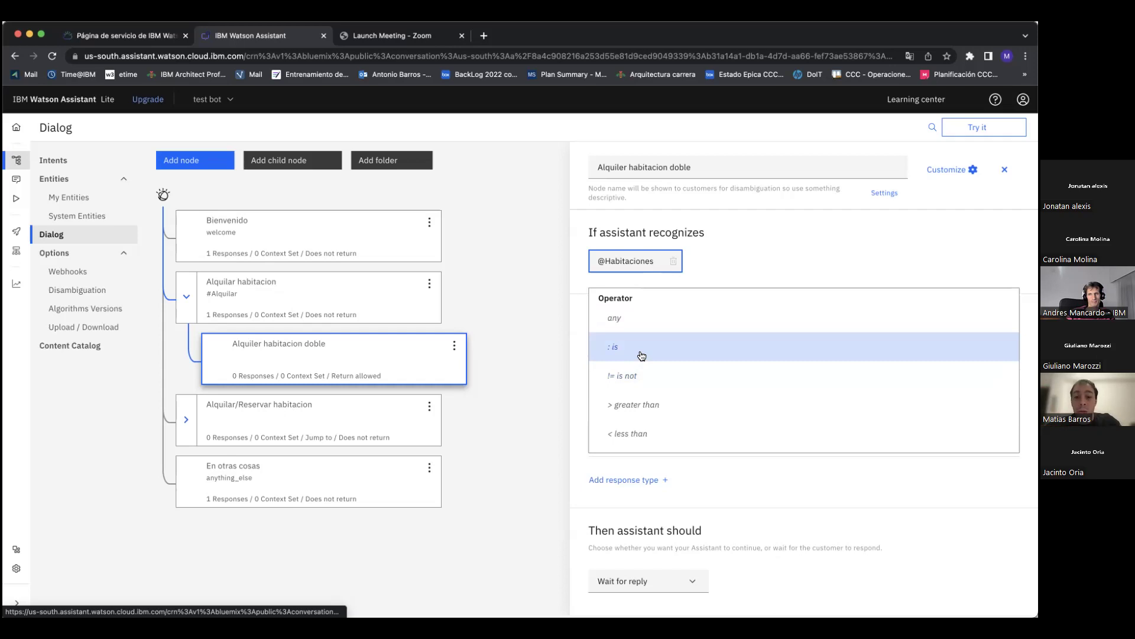
{"action": "left_click", "coordinate": [641, 355]}
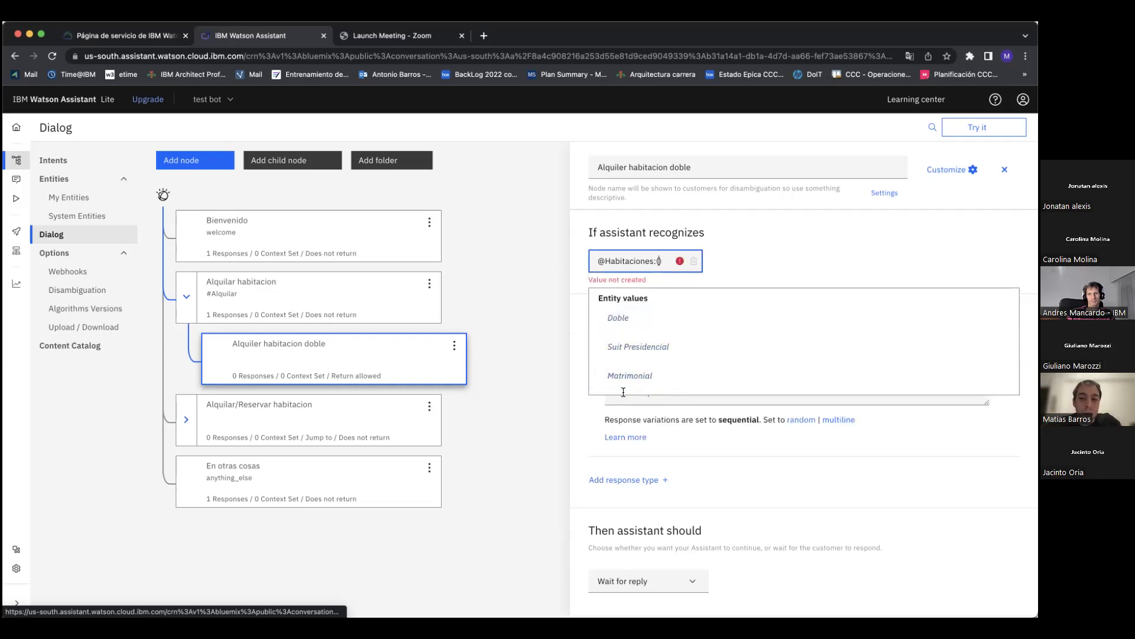
{"action": "left_click", "coordinate": [645, 330]}
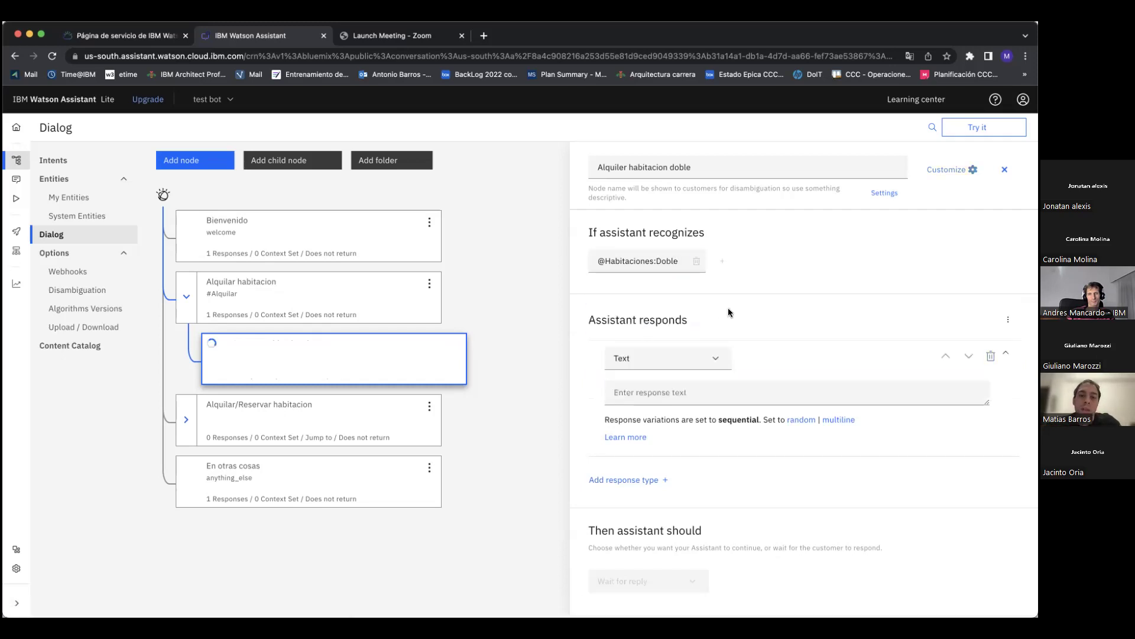
Step: Enter "Habitacion doble" as the child node's text response and close the node
{"action": "left_click", "coordinate": [666, 385]}
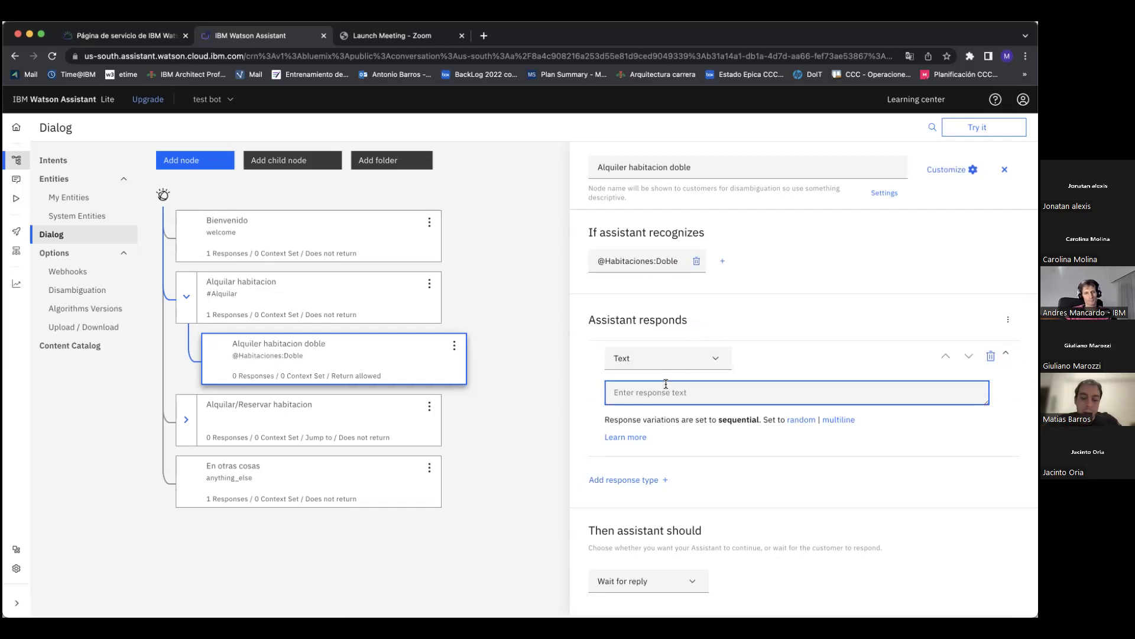
{"action": "type", "text": "Habitaci"}
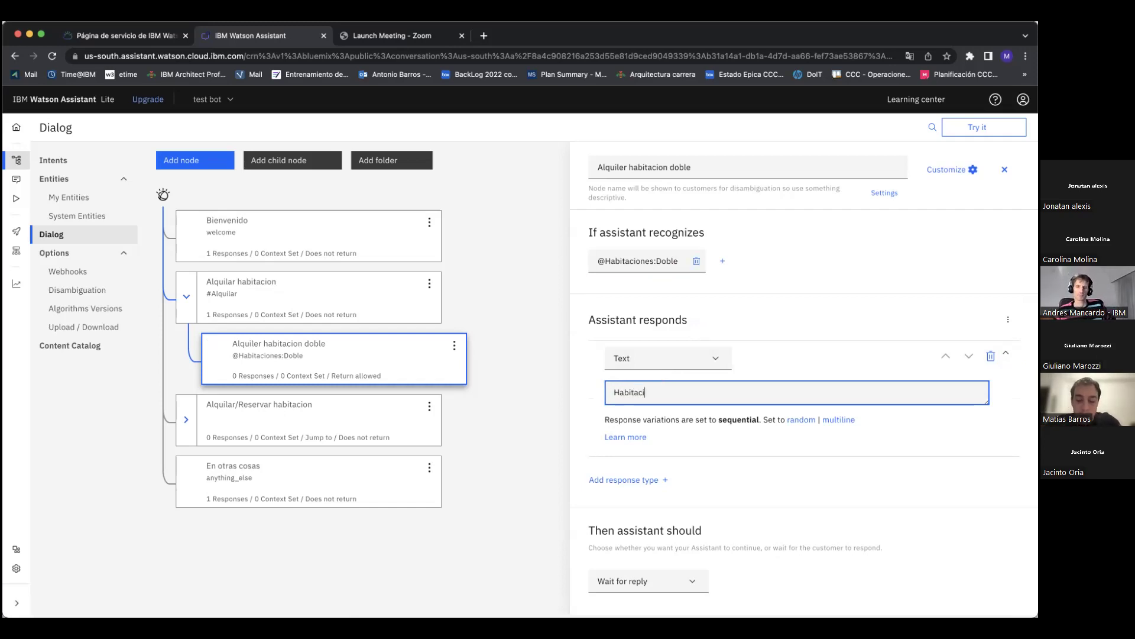
{"action": "type", "text": "on doble"}
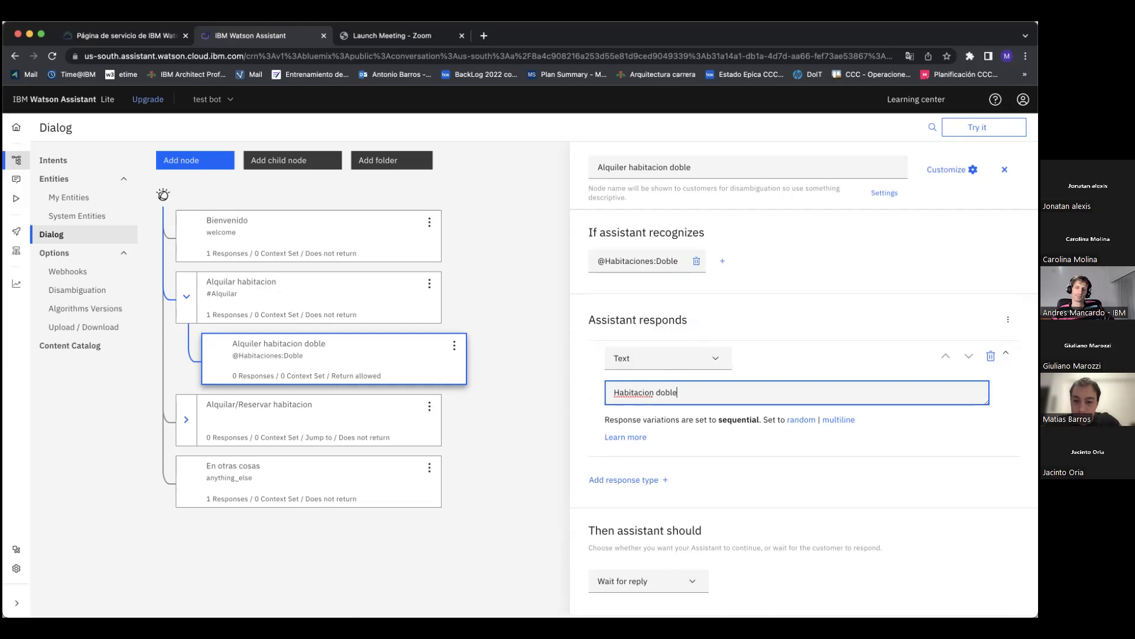
{"action": "left_click", "coordinate": [803, 313]}
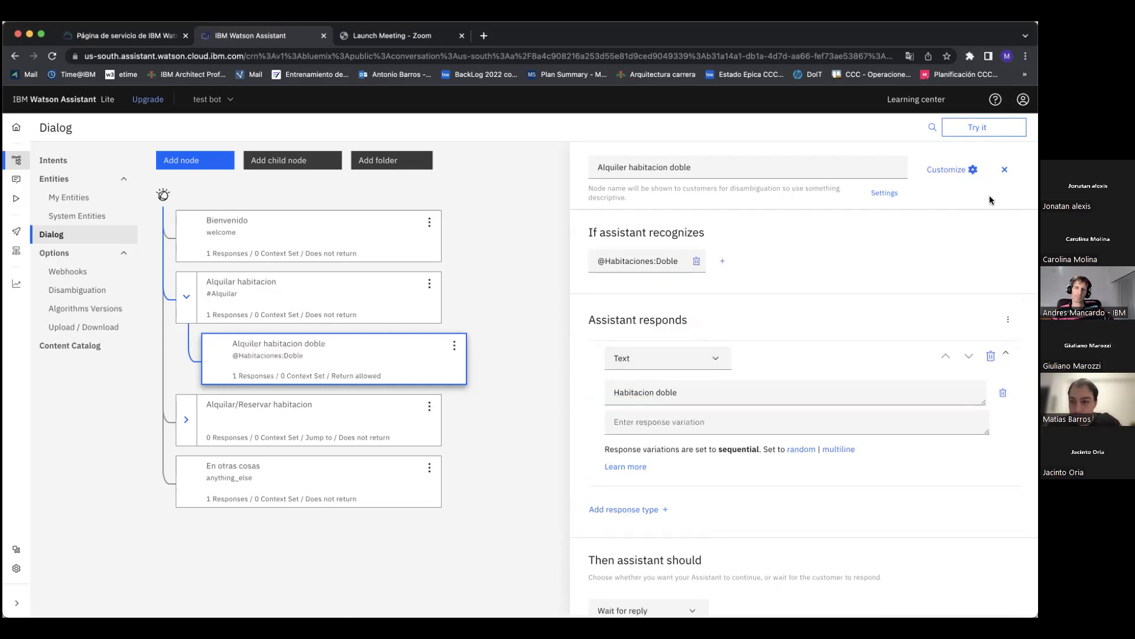
{"action": "left_click", "coordinate": [1004, 170]}
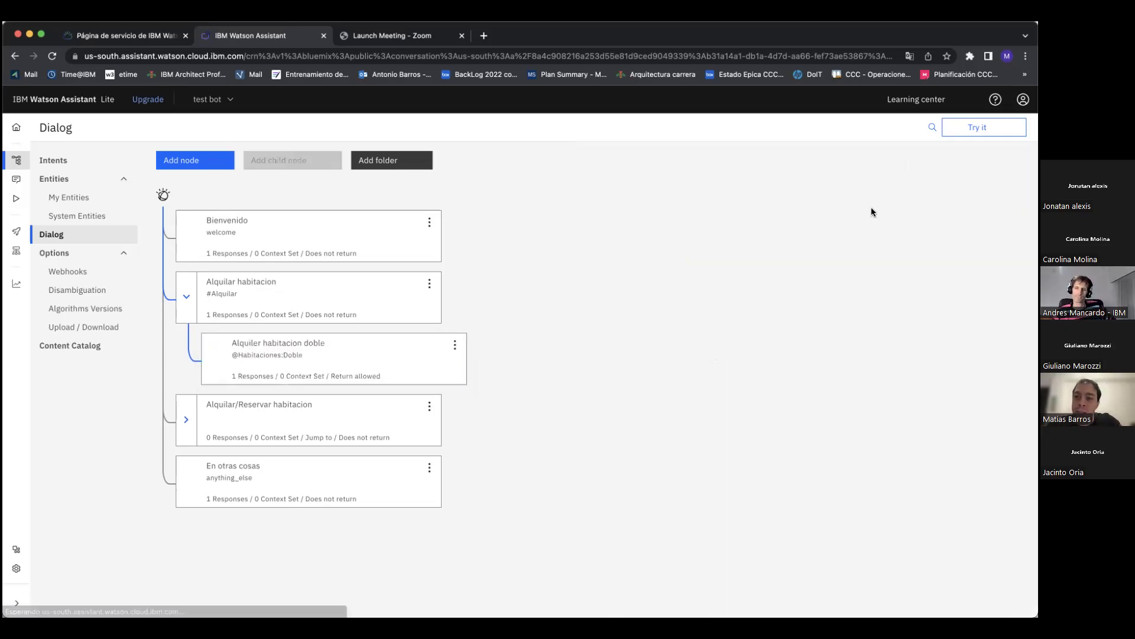
Step: Open the test chat, clear the conversation and send the earlier message "quiero alquilar"
{"action": "left_click", "coordinate": [977, 127]}
{"action": "left_click", "coordinate": [923, 155]}
{"action": "left_click", "coordinate": [839, 599]}
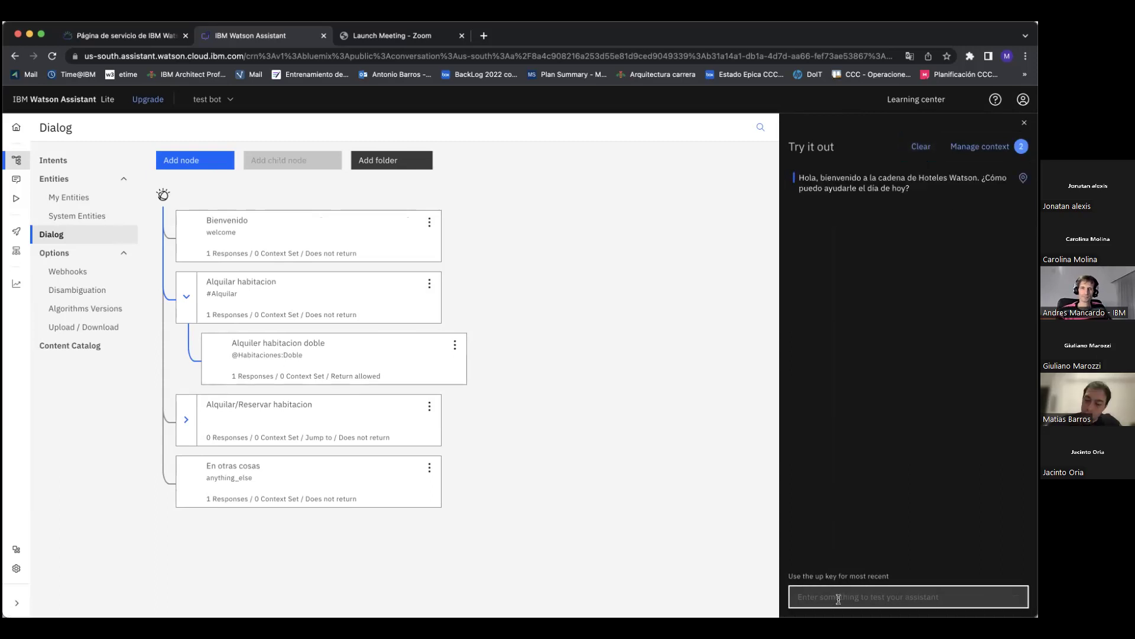
{"action": "key", "text": "Up"}
{"action": "key", "text": "Up"}
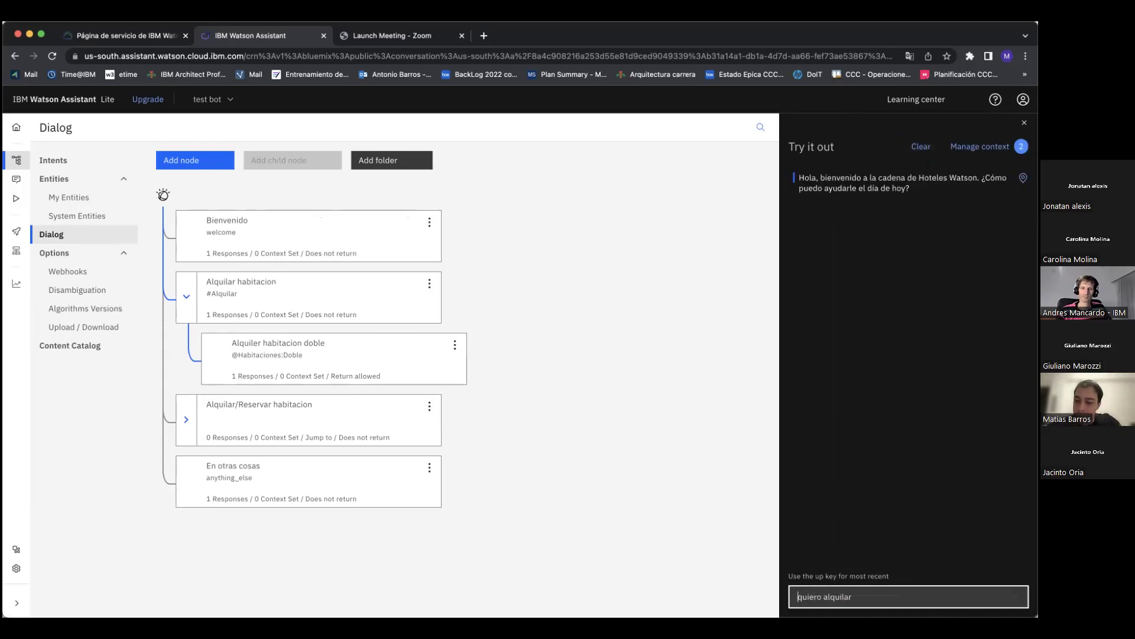
{"action": "key", "text": "Down"}
{"action": "key", "text": "Up"}
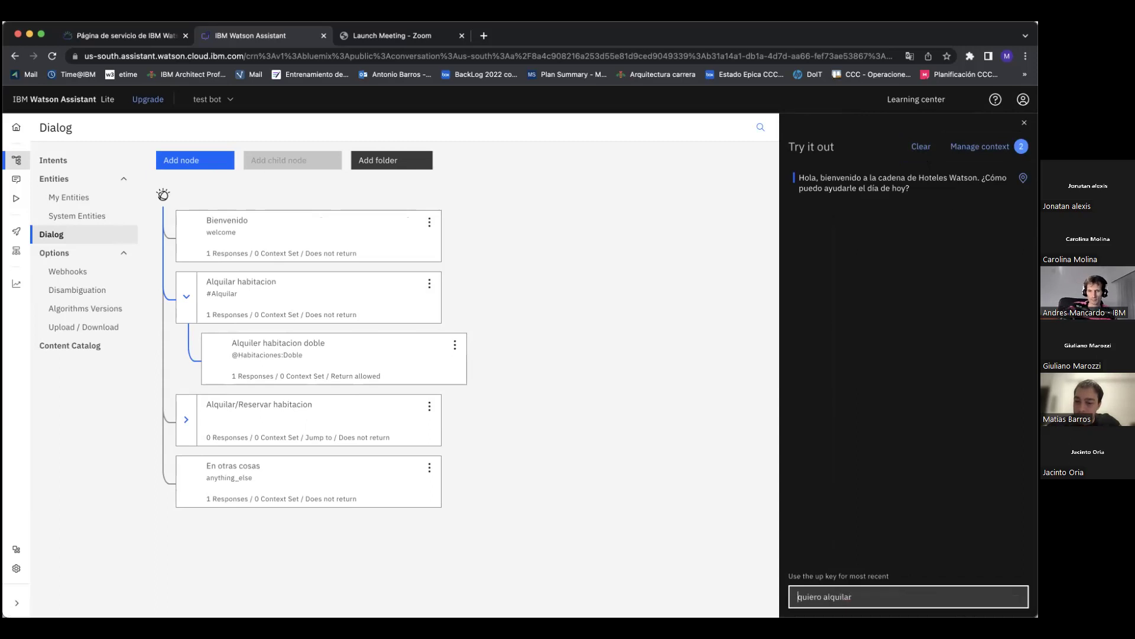
{"action": "key", "text": "Return"}
Step: Answer the room type question in the test chat with the earlier message "quiero una habitacion doble"
{"action": "key", "text": "Up"}
{"action": "key", "text": "Up"}
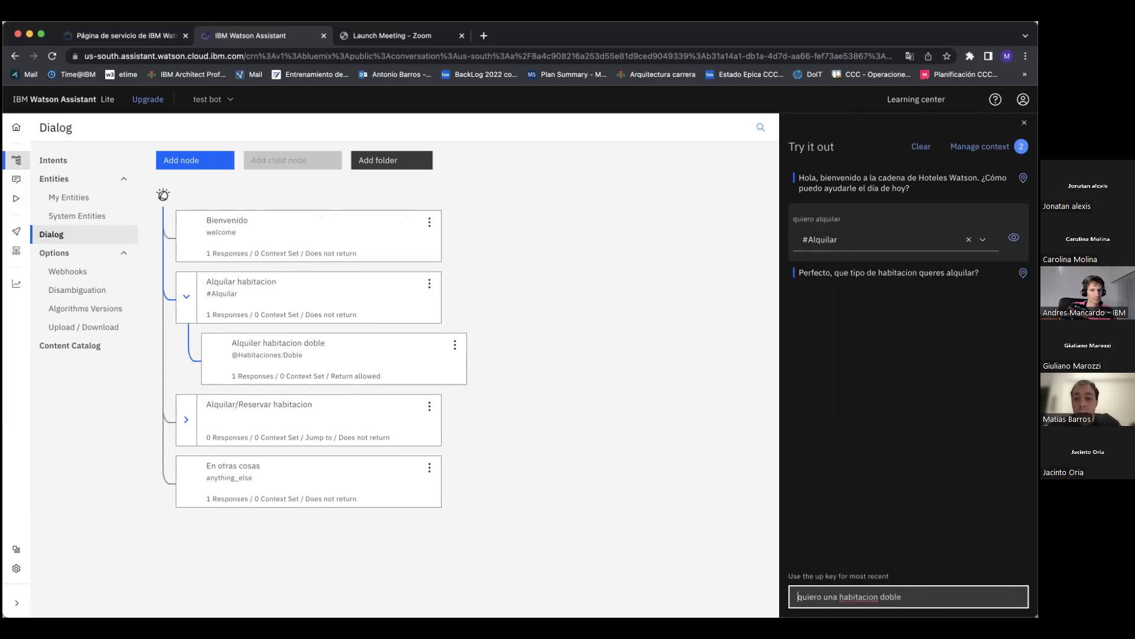
{"action": "key", "text": "Return"}
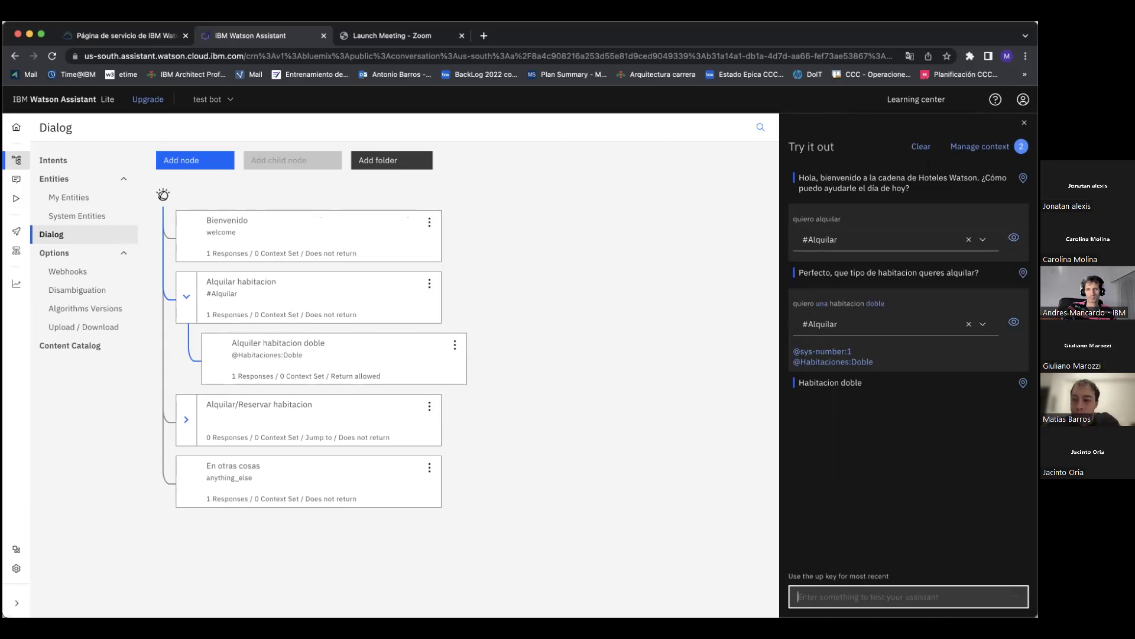
Step: Compare the conditions and responses of the Alquilar habitacion and Alquiler habitacion doble nodes with the test conversation
{"action": "left_click", "coordinate": [266, 290]}
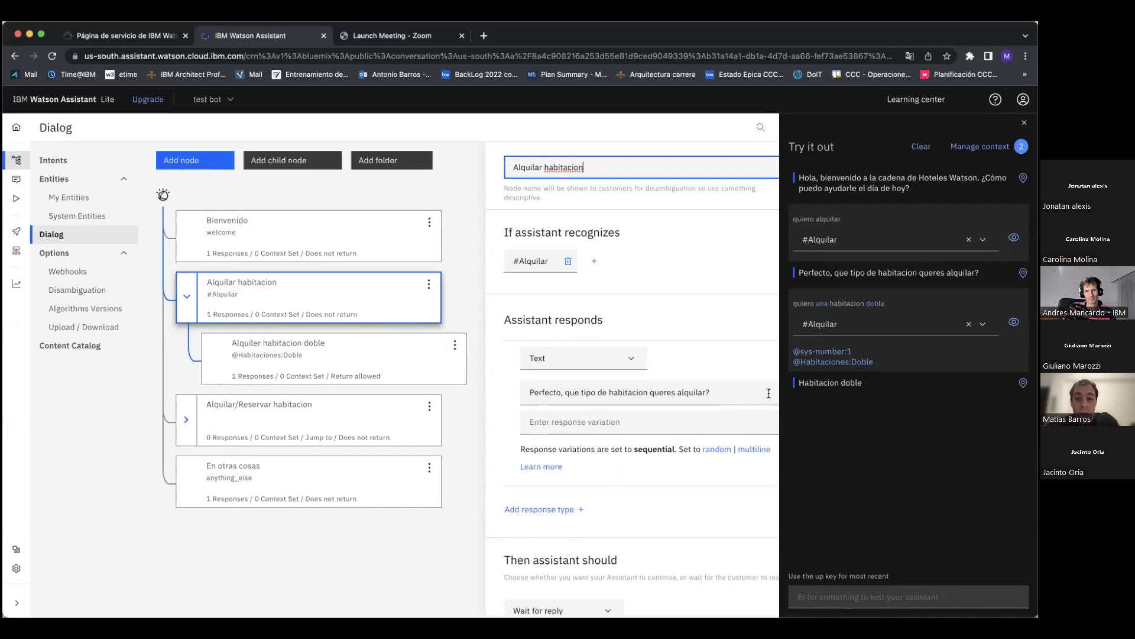
{"action": "left_click", "coordinate": [349, 355]}
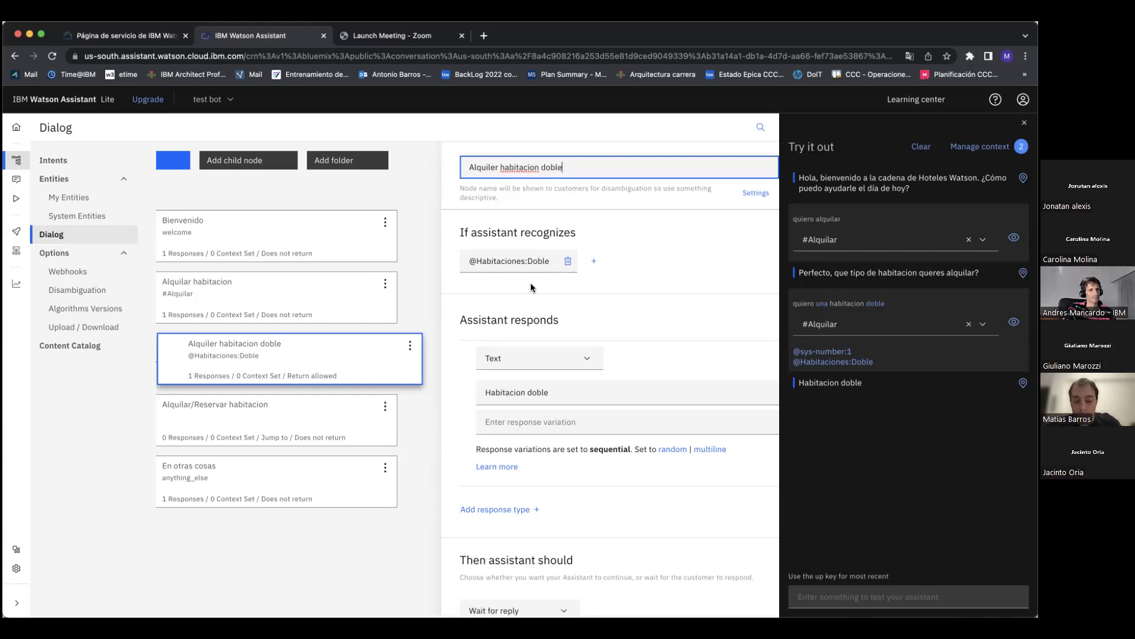
{"action": "triple_click", "coordinate": [537, 393]}
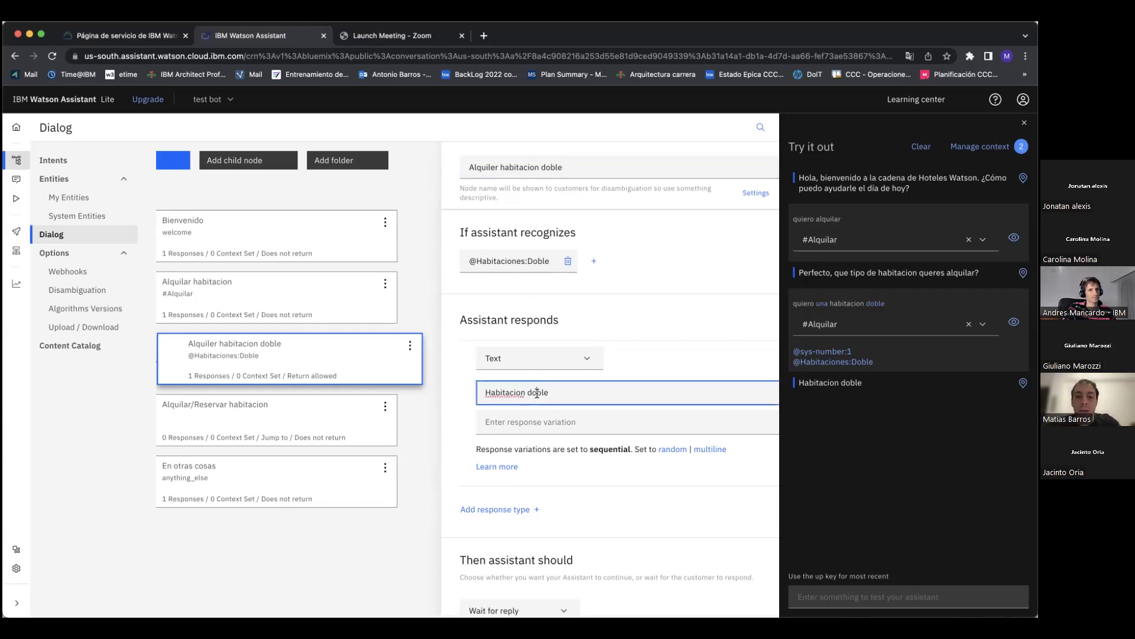
{"action": "left_click", "coordinate": [536, 393]}
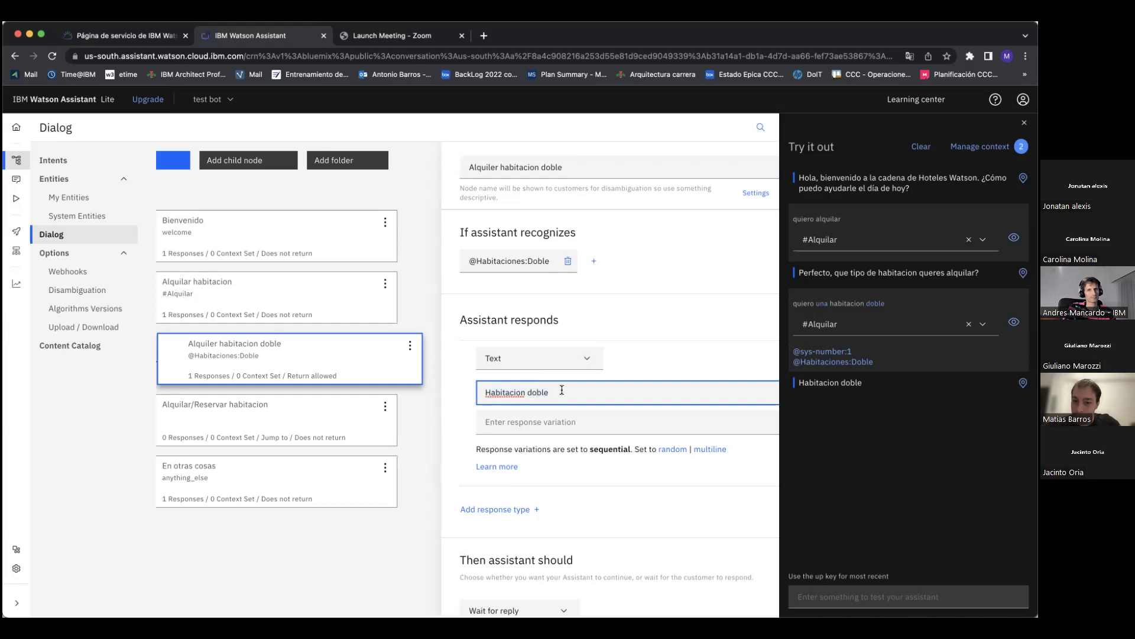
{"action": "left_click", "coordinate": [672, 332]}
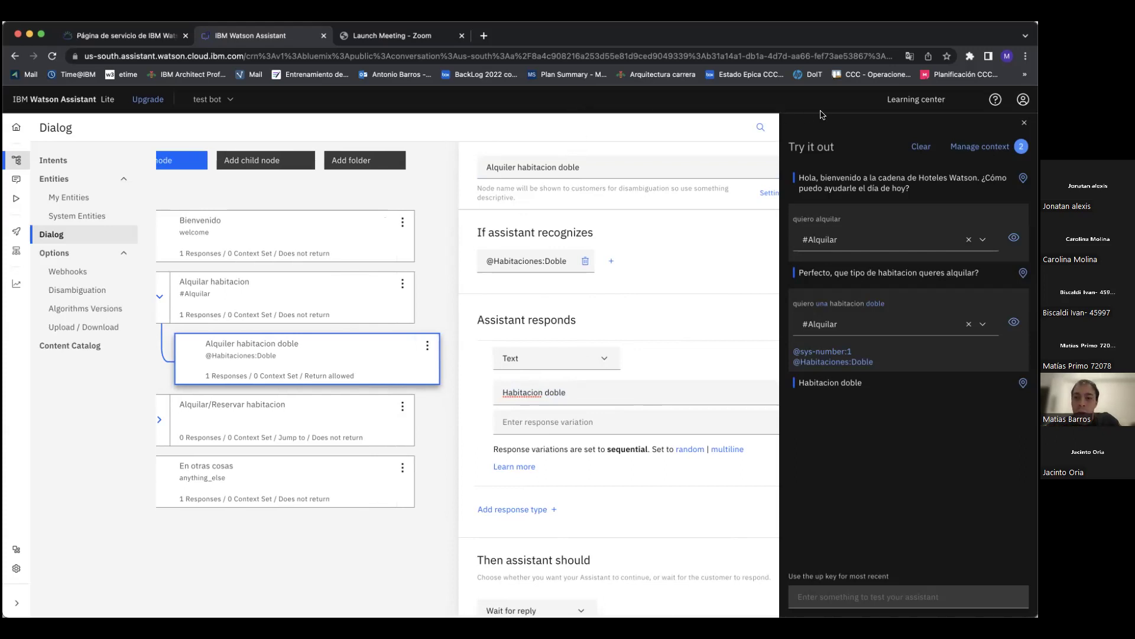
Step: Add a second child node under the Alquilar habitacion node, below Alquiler habitacion doble
{"action": "left_click", "coordinate": [425, 347]}
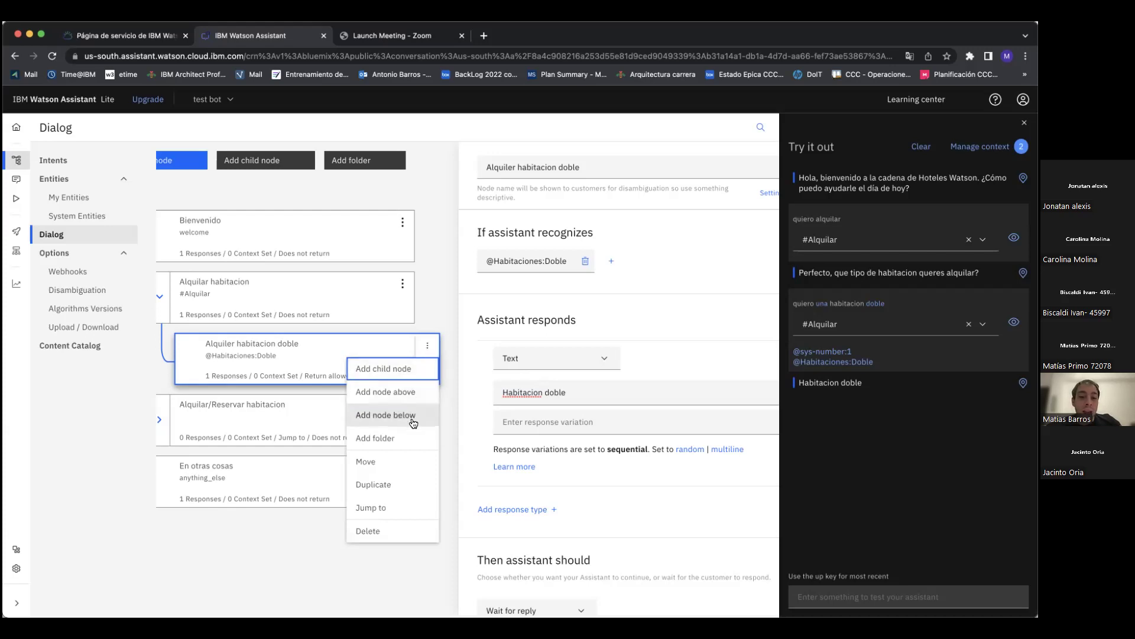
{"action": "left_click", "coordinate": [300, 570]}
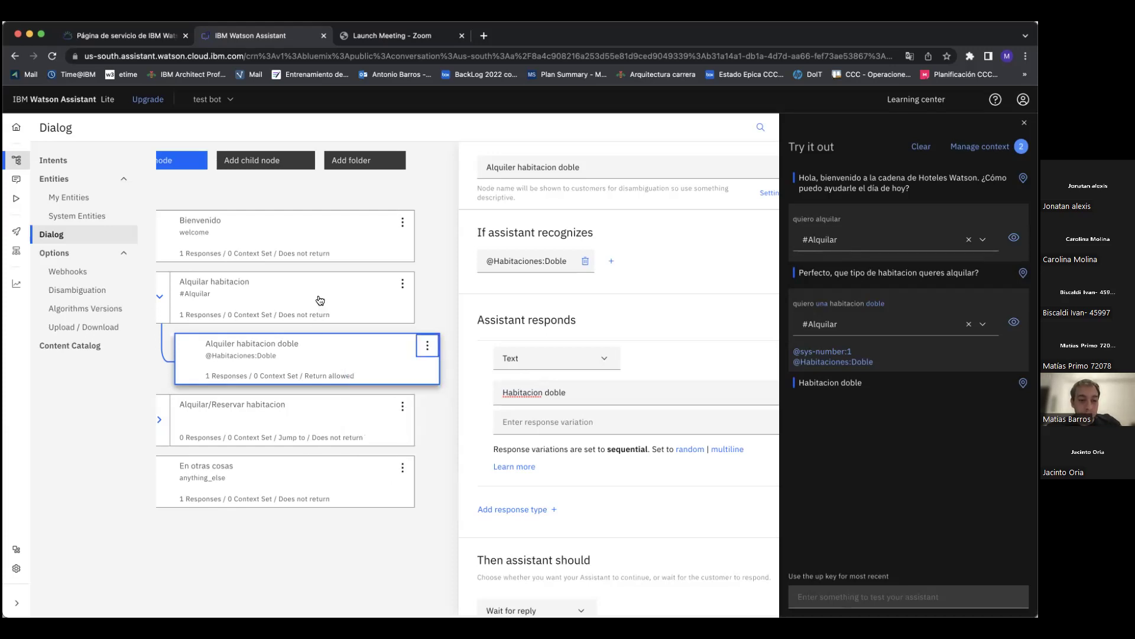
{"action": "left_click", "coordinate": [381, 308]}
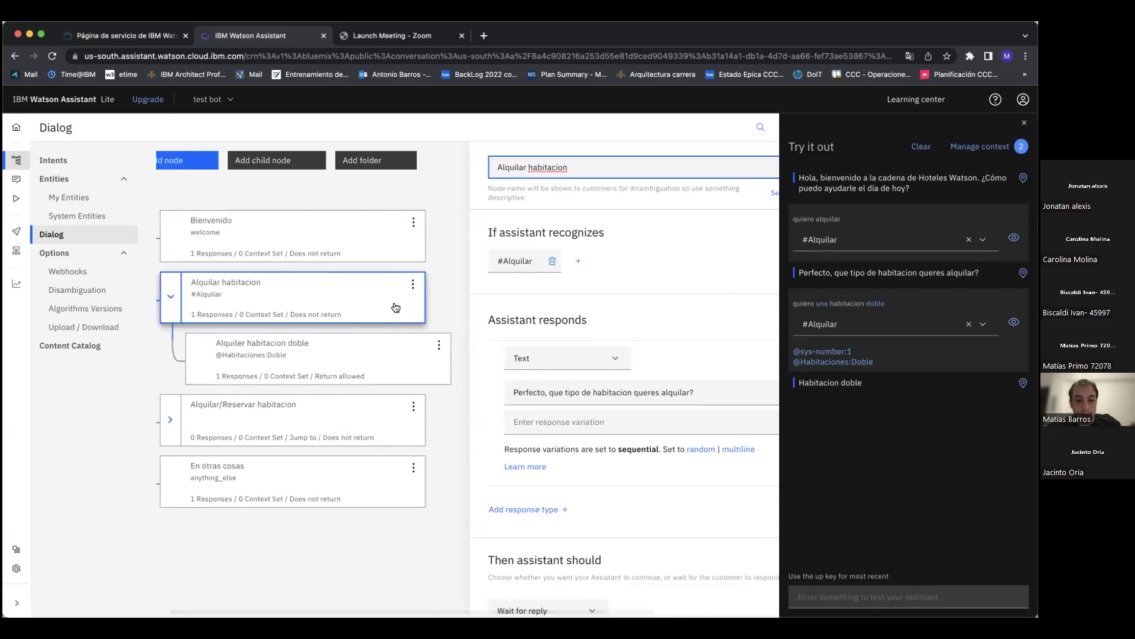
{"action": "left_click", "coordinate": [412, 285]}
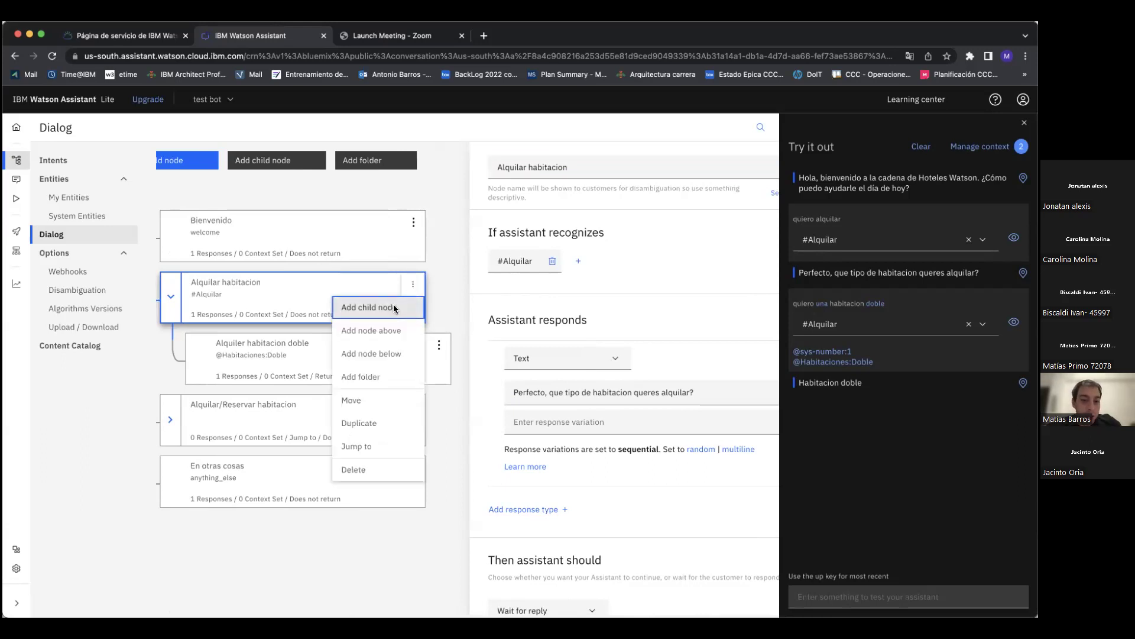
{"action": "left_click", "coordinate": [395, 308]}
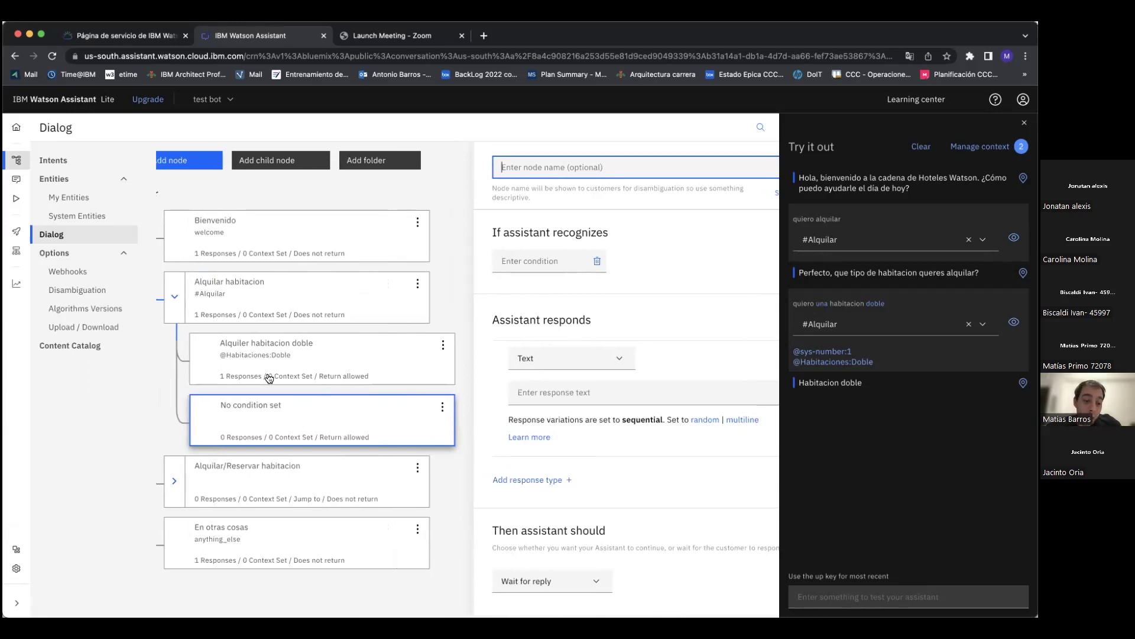
Step: Delete the empty unnamed child node below Alquiler habitacion doble
{"action": "left_click", "coordinate": [443, 406]}
{"action": "left_click", "coordinate": [382, 592]}
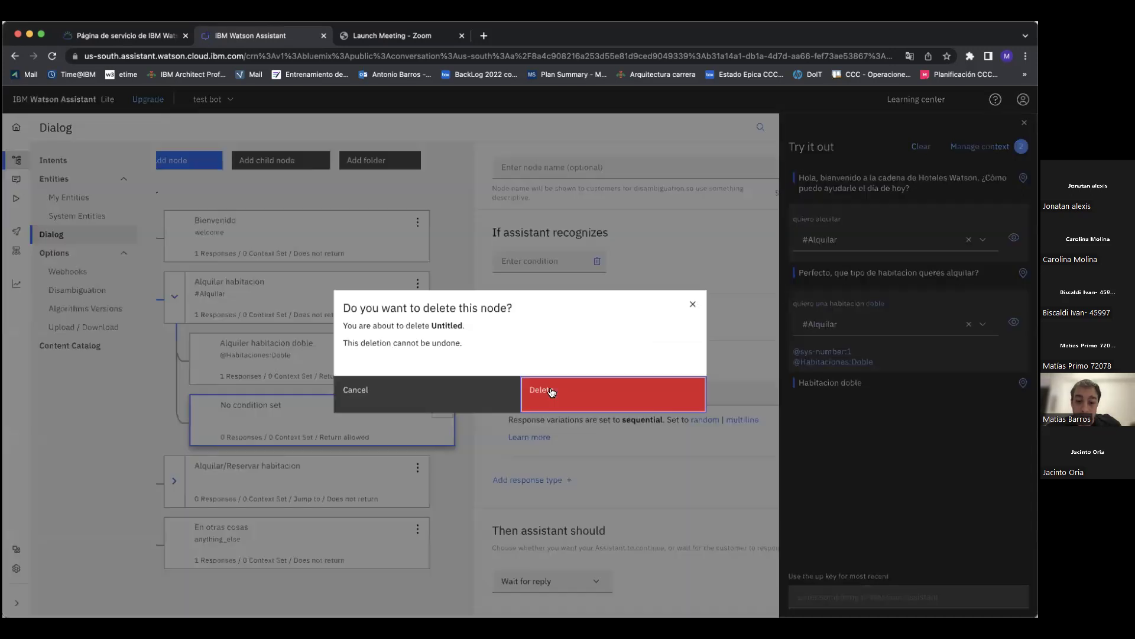
{"action": "left_click", "coordinate": [552, 393]}
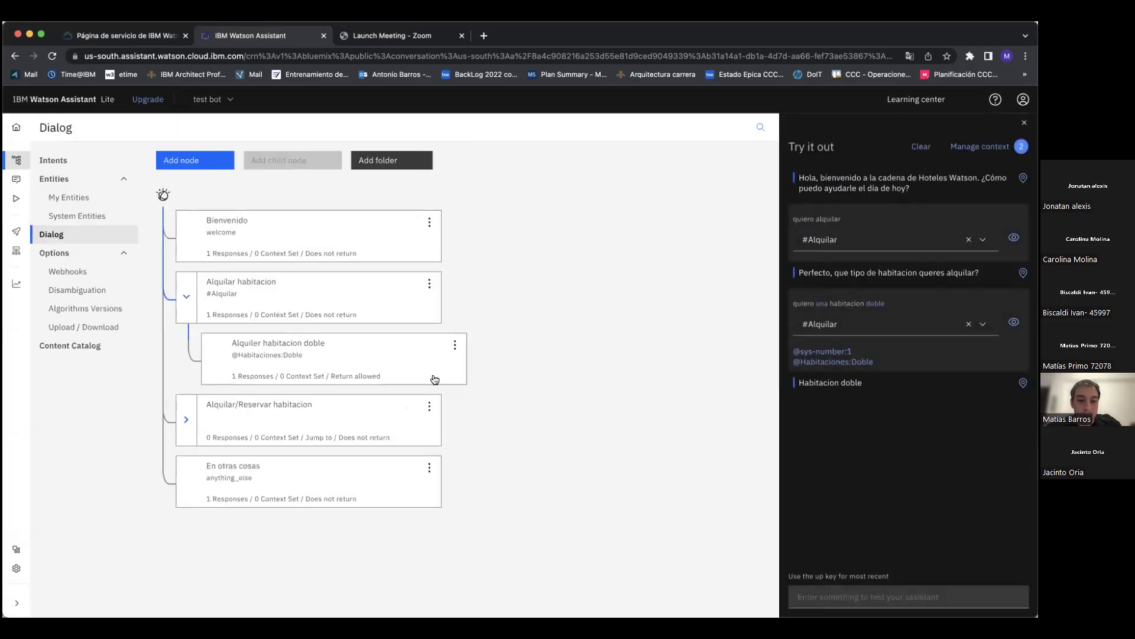
Step: Add a sibling node below Alquiler habitacion doble and name it "Alquilar habitacion"
{"action": "left_click", "coordinate": [454, 345]}
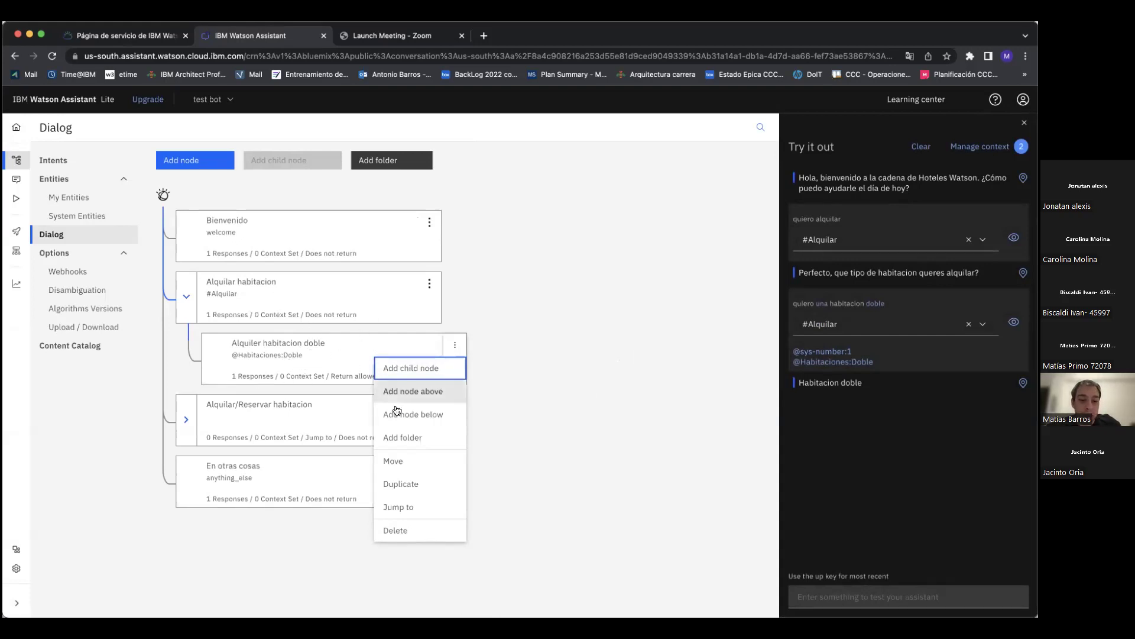
{"action": "left_click", "coordinate": [420, 414]}
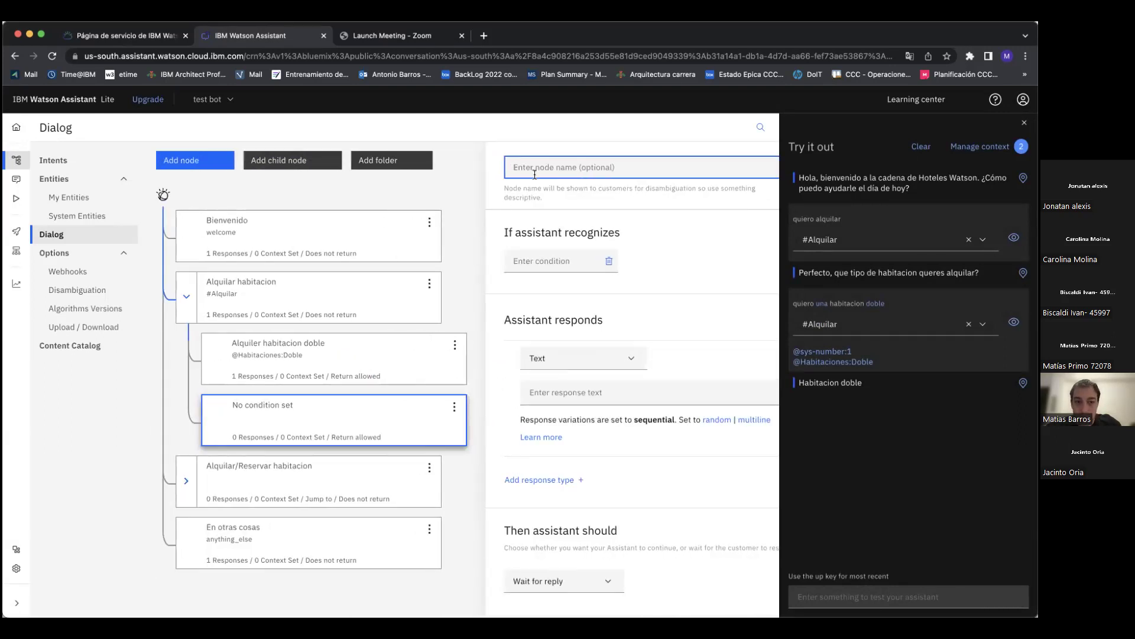
{"action": "type", "text": "Alquilar "}
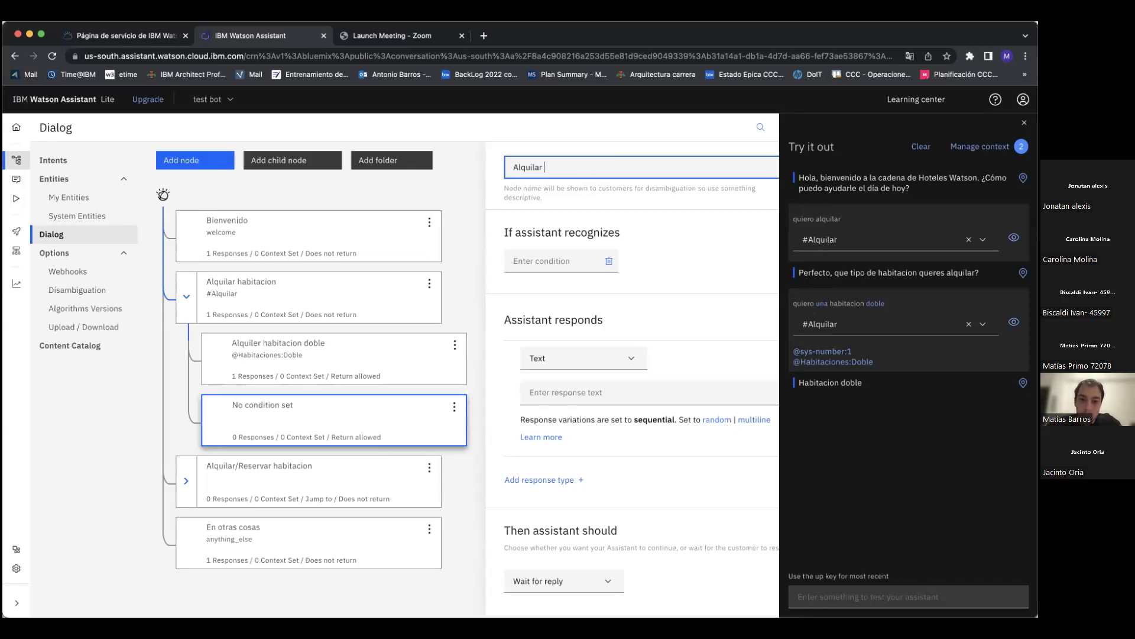
{"action": "type", "text": "habitacion"}
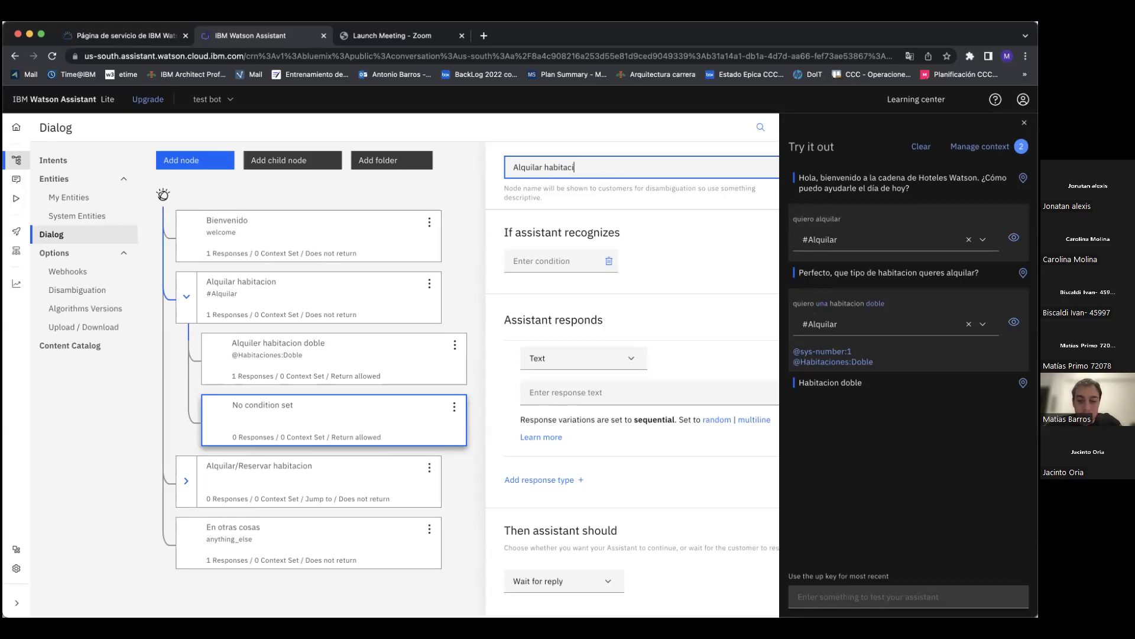
{"action": "left_click", "coordinate": [524, 262]}
{"action": "left_click", "coordinate": [419, 351]}
{"action": "left_click", "coordinate": [378, 318]}
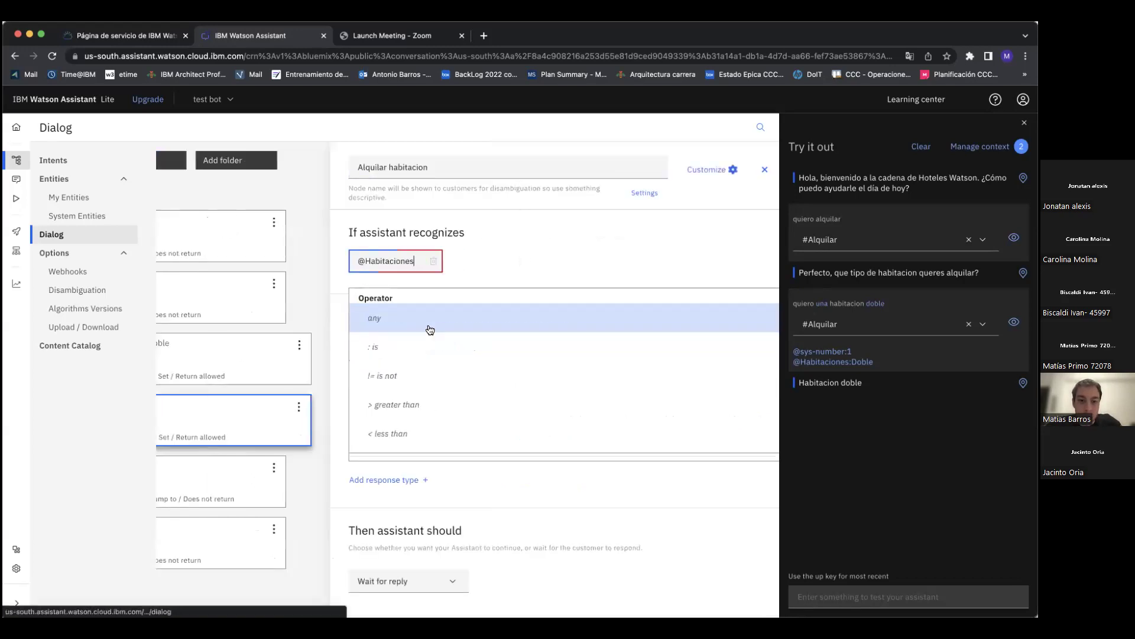
{"action": "left_click", "coordinate": [424, 261]}
{"action": "left_click", "coordinate": [404, 259]}
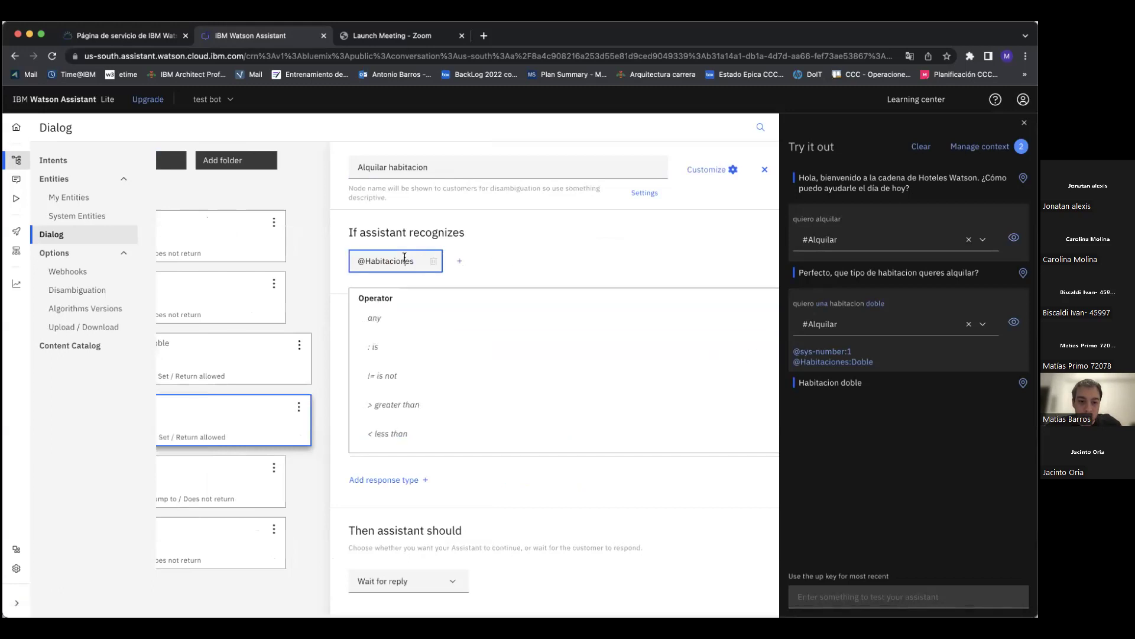
{"action": "double_click", "coordinate": [404, 259]}
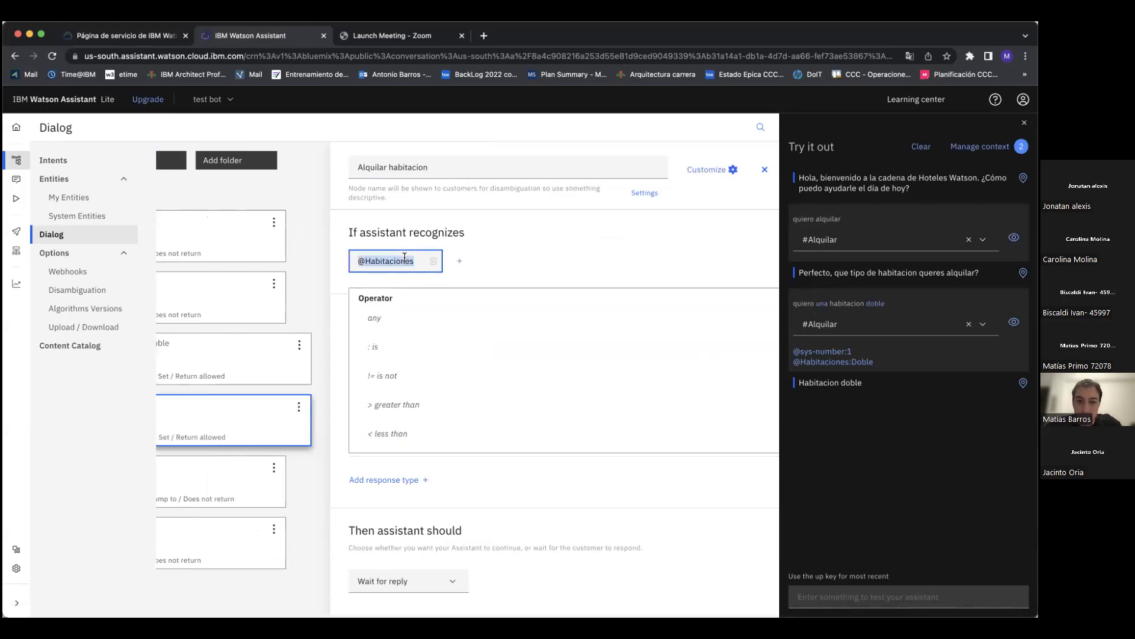
{"action": "key", "text": "BackSpace"}
{"action": "left_click", "coordinate": [400, 347]}
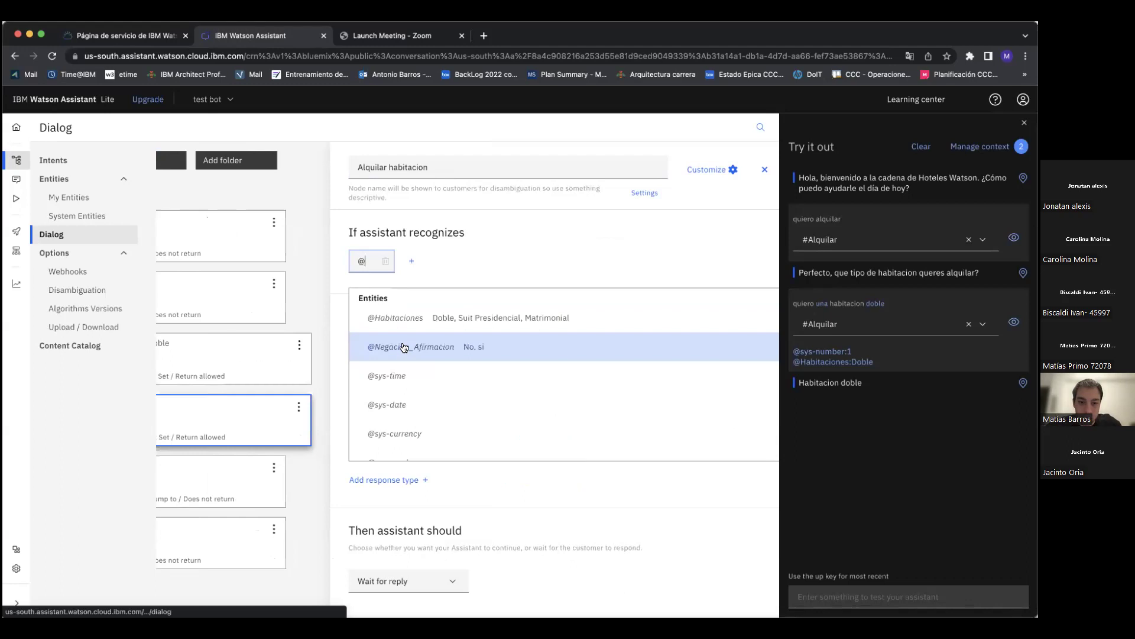
Step: Extend the new child node's name to "Alquilar habitacion Matrimonial"
{"action": "left_click", "coordinate": [479, 236]}
{"action": "left_click", "coordinate": [479, 171]}
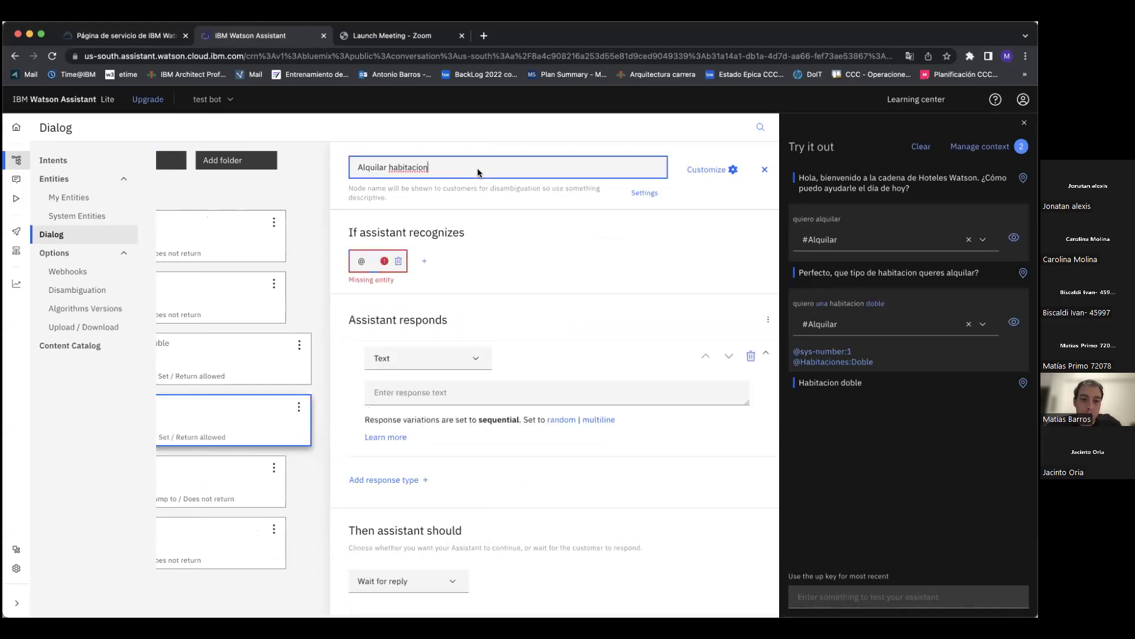
{"action": "left_click", "coordinate": [365, 266]}
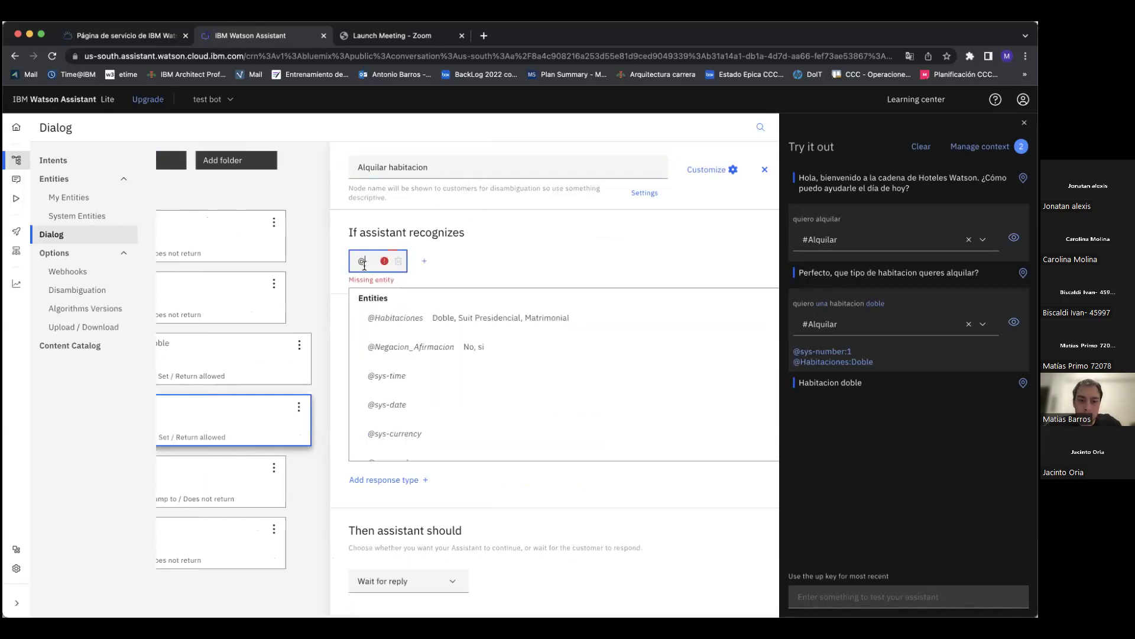
{"action": "left_click", "coordinate": [477, 169]}
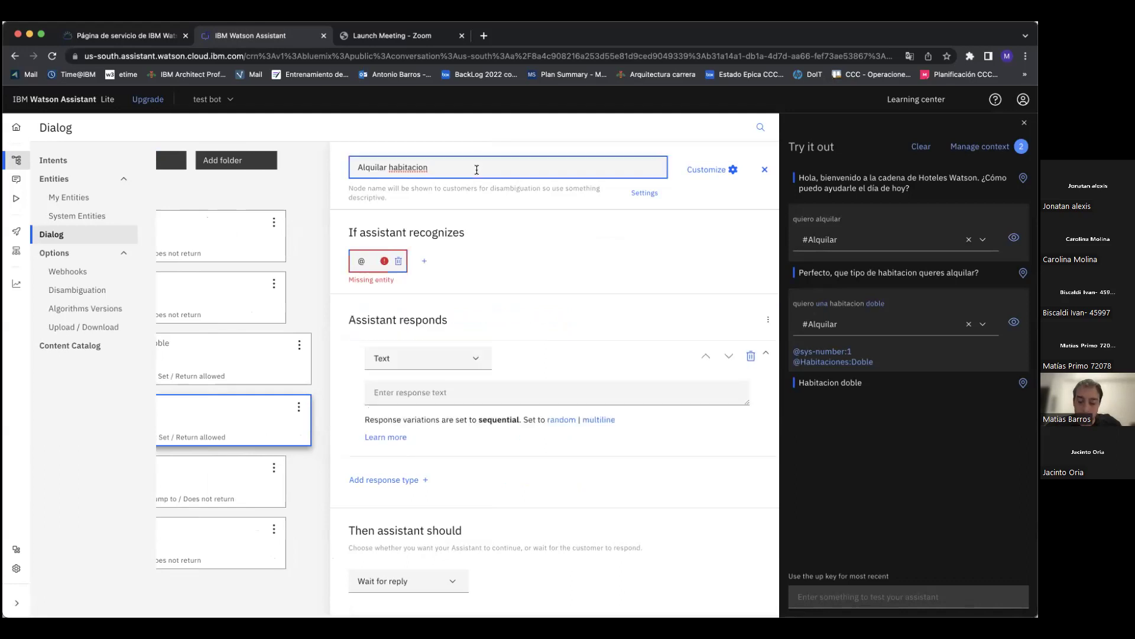
{"action": "type", "text": "Matrimoni"}
{"action": "left_click", "coordinate": [477, 261]}
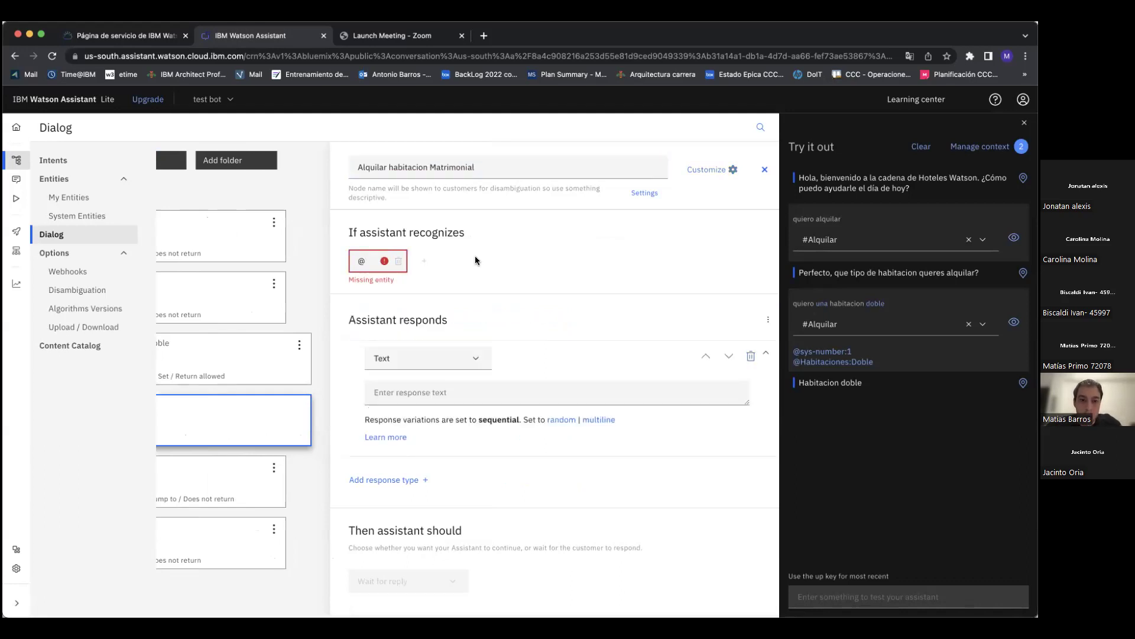
{"action": "left_click", "coordinate": [365, 261]}
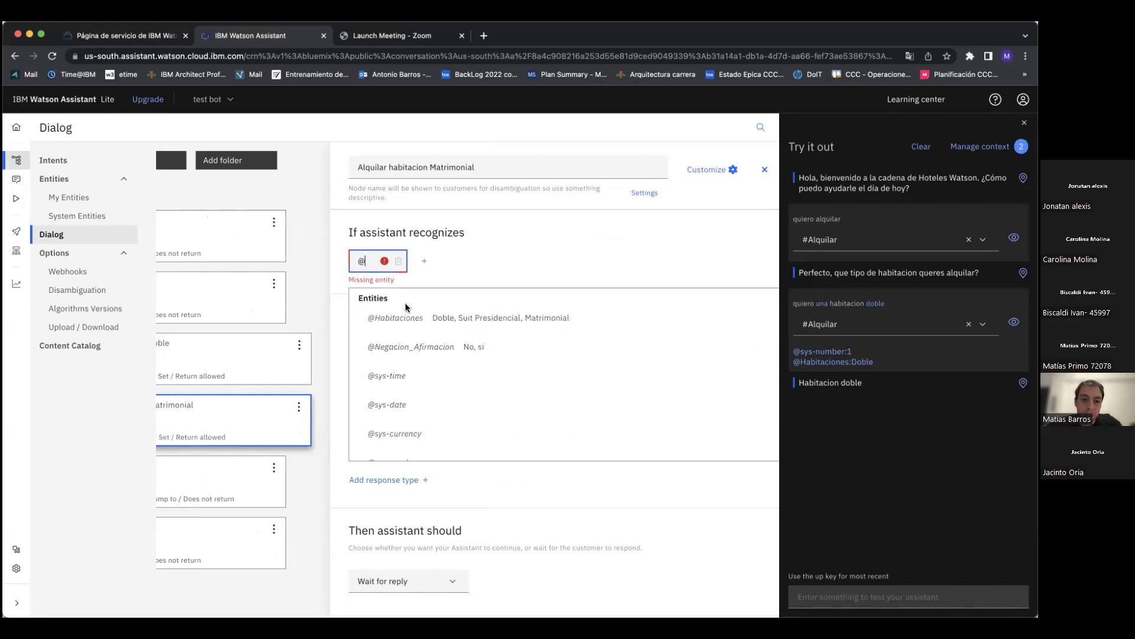
{"action": "left_click", "coordinate": [439, 324]}
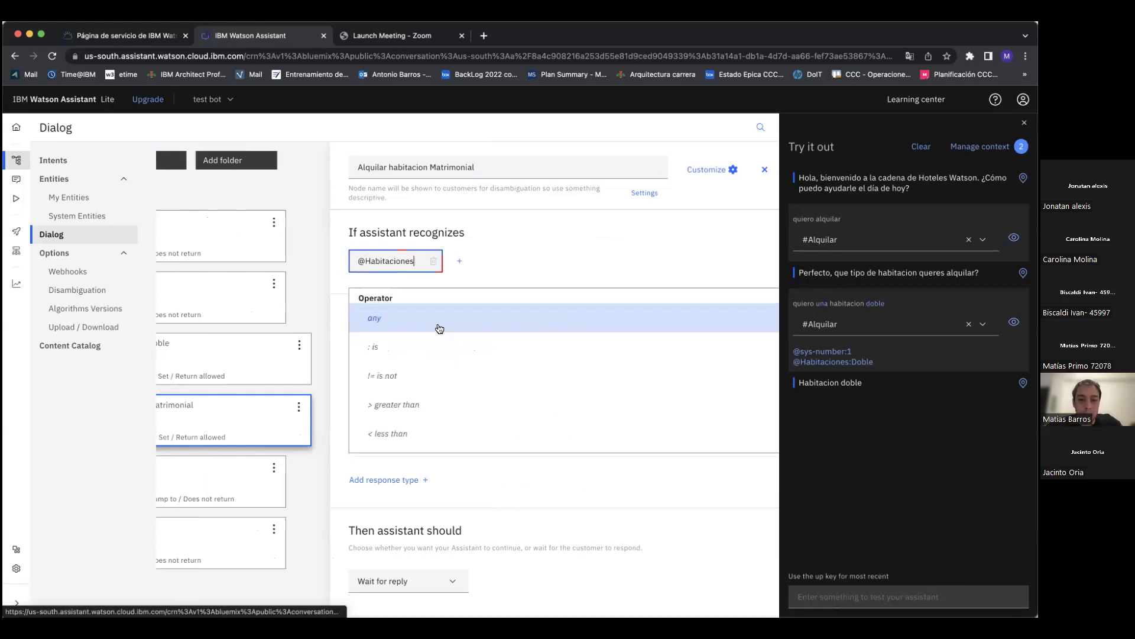
{"action": "left_click", "coordinate": [428, 353]}
{"action": "left_click", "coordinate": [435, 374]}
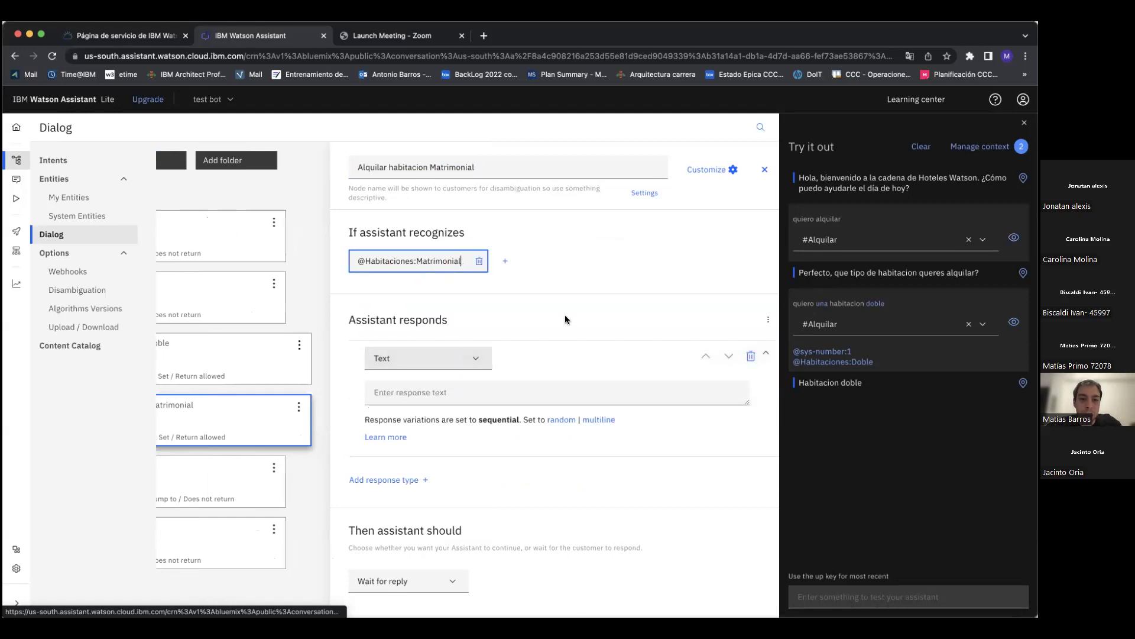
{"action": "left_click", "coordinate": [566, 314]}
{"action": "scroll", "coordinate": [566, 314], "scroll_direction": "right", "scroll_amount": 1}
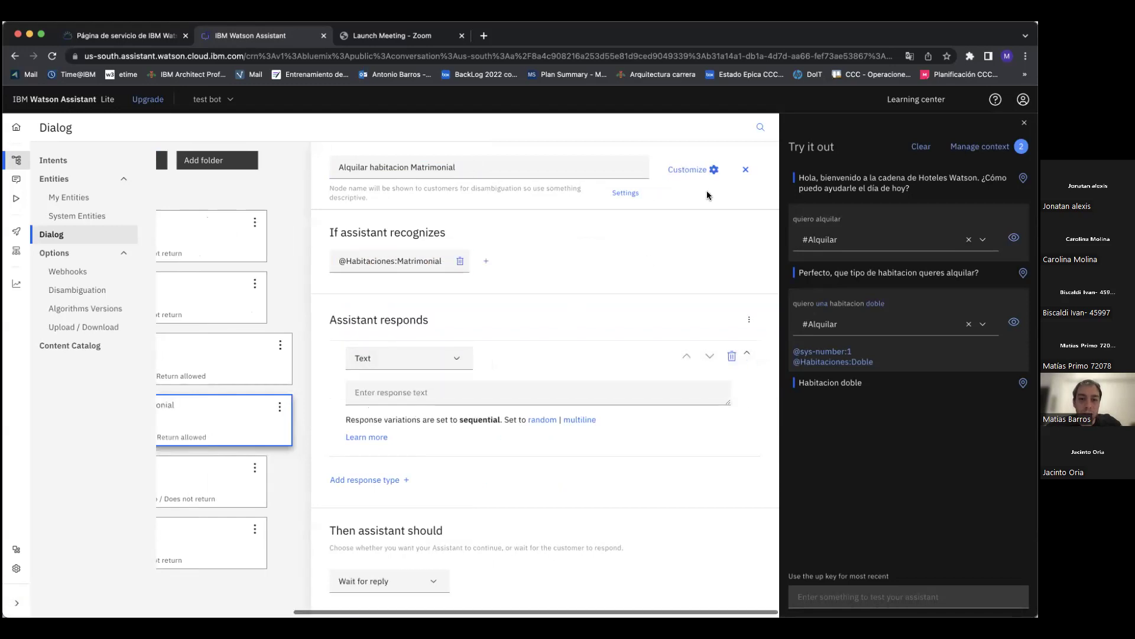
{"action": "left_click", "coordinate": [746, 170]}
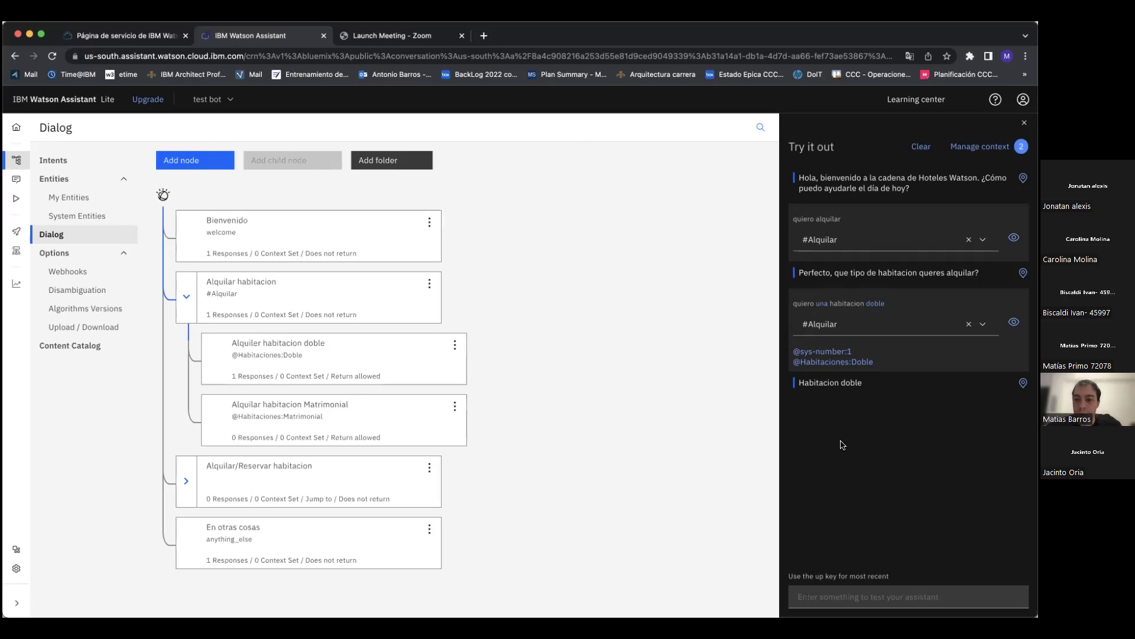
Step: Clear the test conversation and resend the earlier message "quiero alquilar"
{"action": "left_click", "coordinate": [919, 148]}
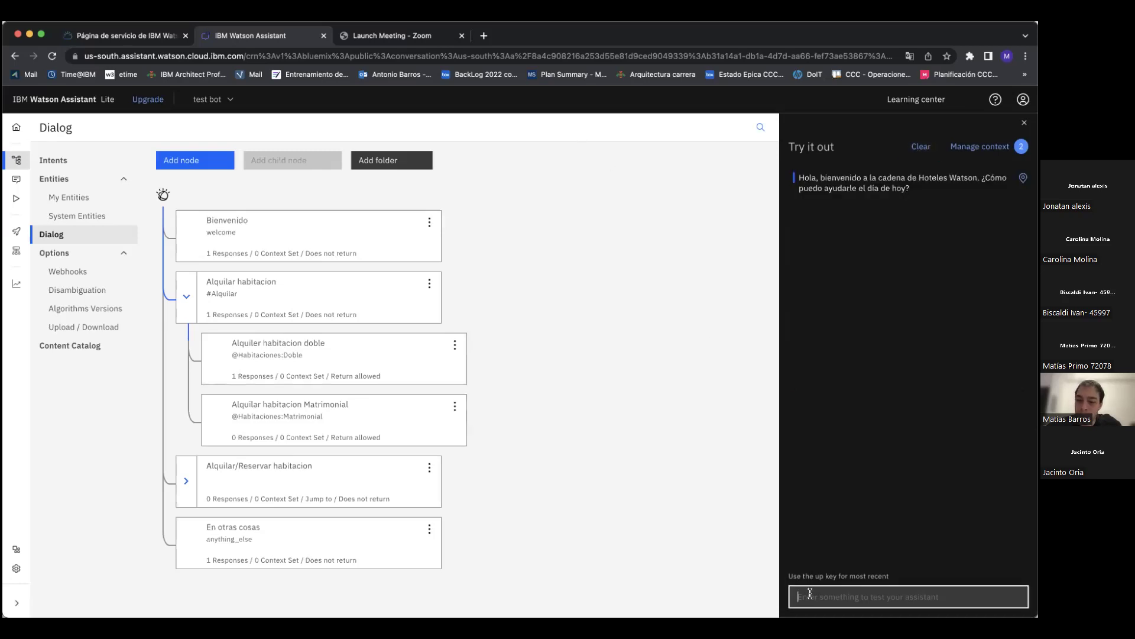
{"action": "key", "text": "Up"}
{"action": "key", "text": "Up"}
{"action": "key", "text": "Return"}
Step: Answer the room type question in the test chat with "quiero una habitacion matrimonial", reworked from the earlier double room message
{"action": "key", "text": "Up"}
{"action": "key", "text": "Up"}
{"action": "double_click", "coordinate": [892, 595]}
{"action": "type", "text": "matr"}
{"action": "type", "text": "nial"}
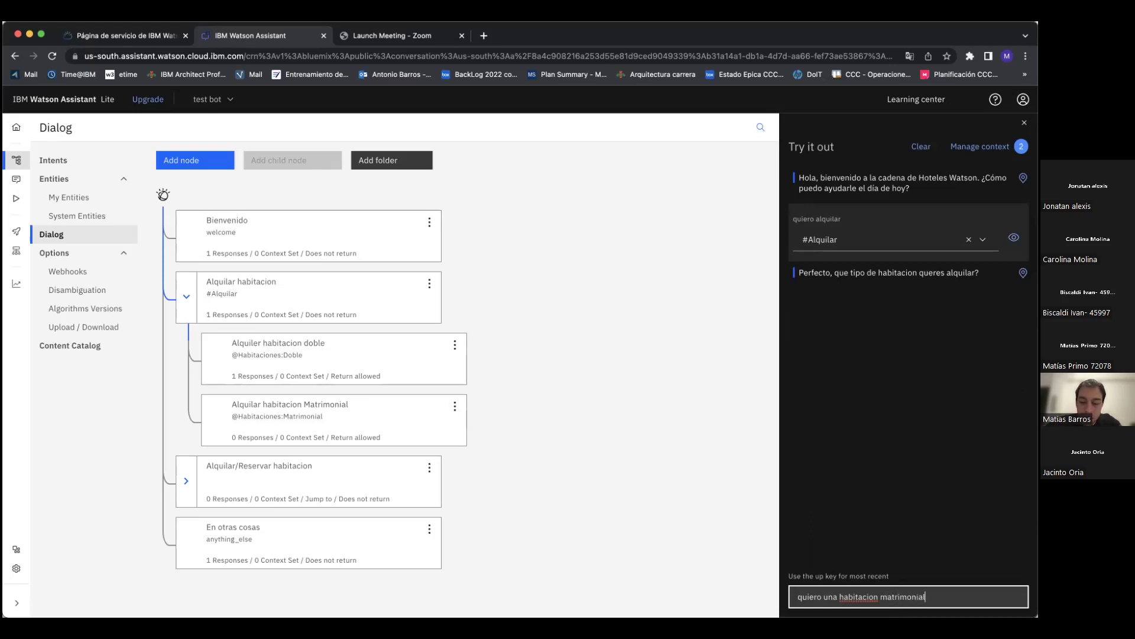
{"action": "key", "text": "Return"}
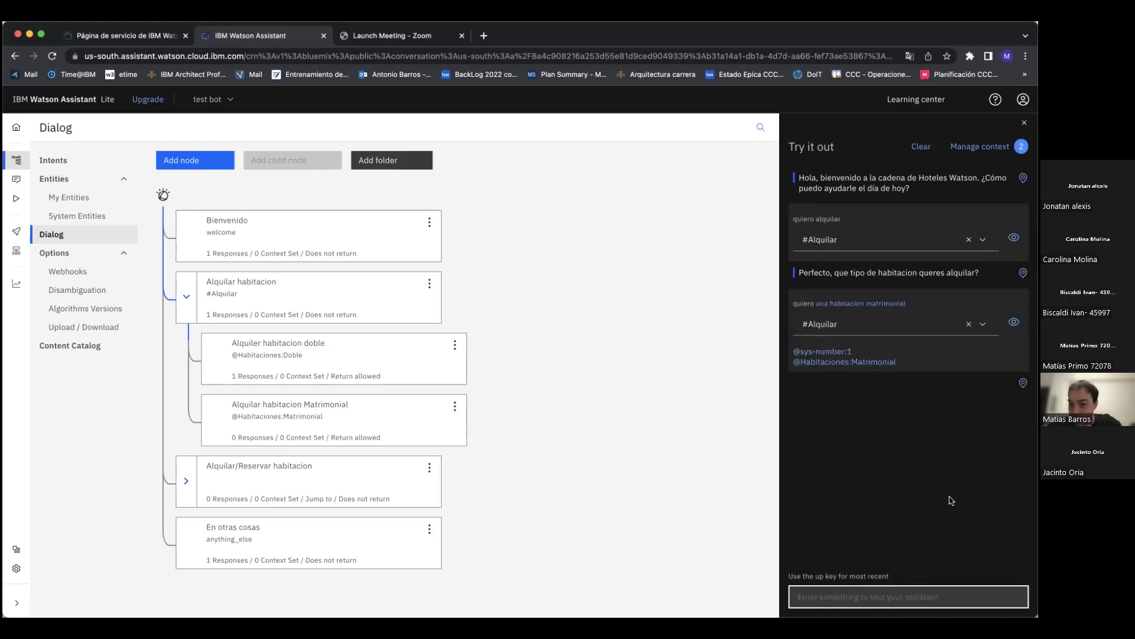
Step: Give the Alquilar habitacion Matrimonial node the text response "Habitacion matrimonial" and close the node
{"action": "left_click", "coordinate": [348, 431]}
{"action": "left_click", "coordinate": [589, 395]}
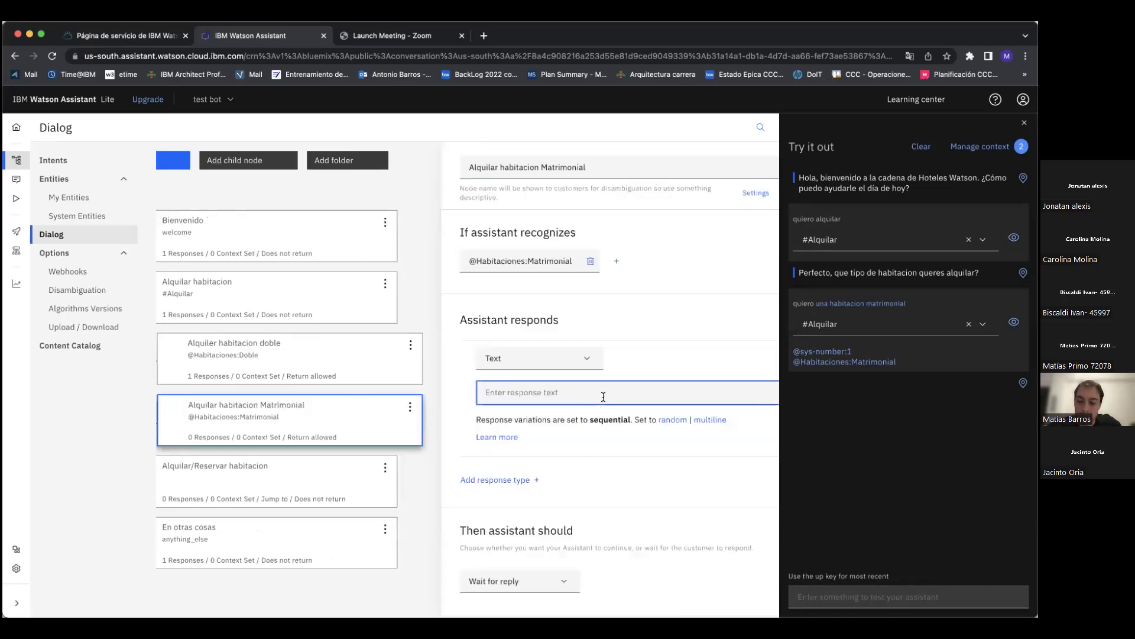
{"action": "type", "text": "Habitac"}
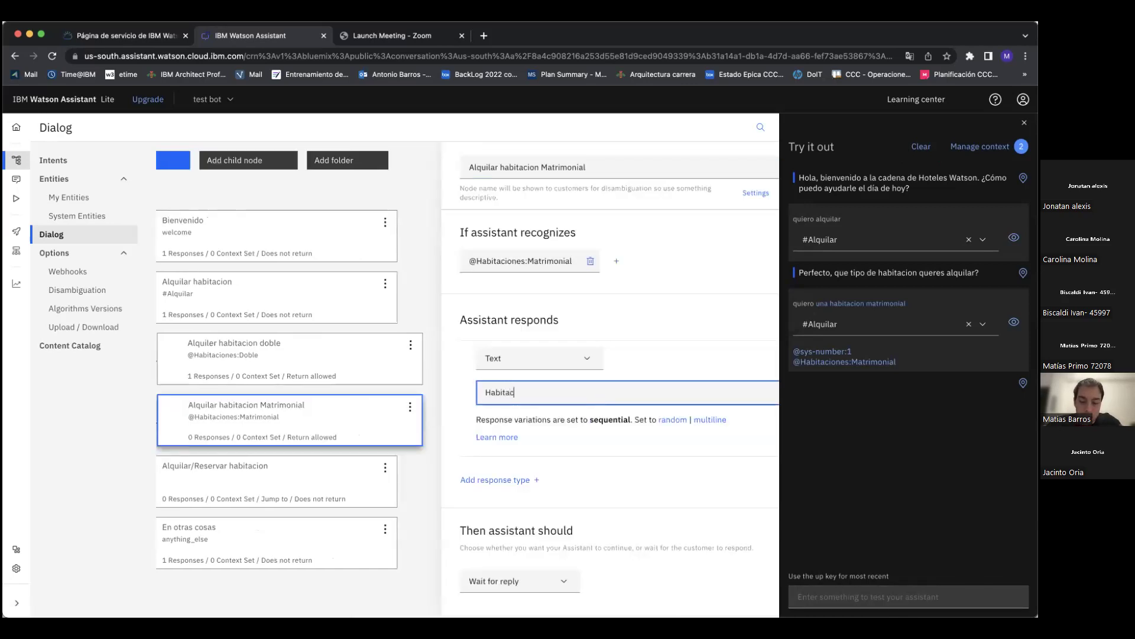
{"action": "type", "text": "ion matrimonial"}
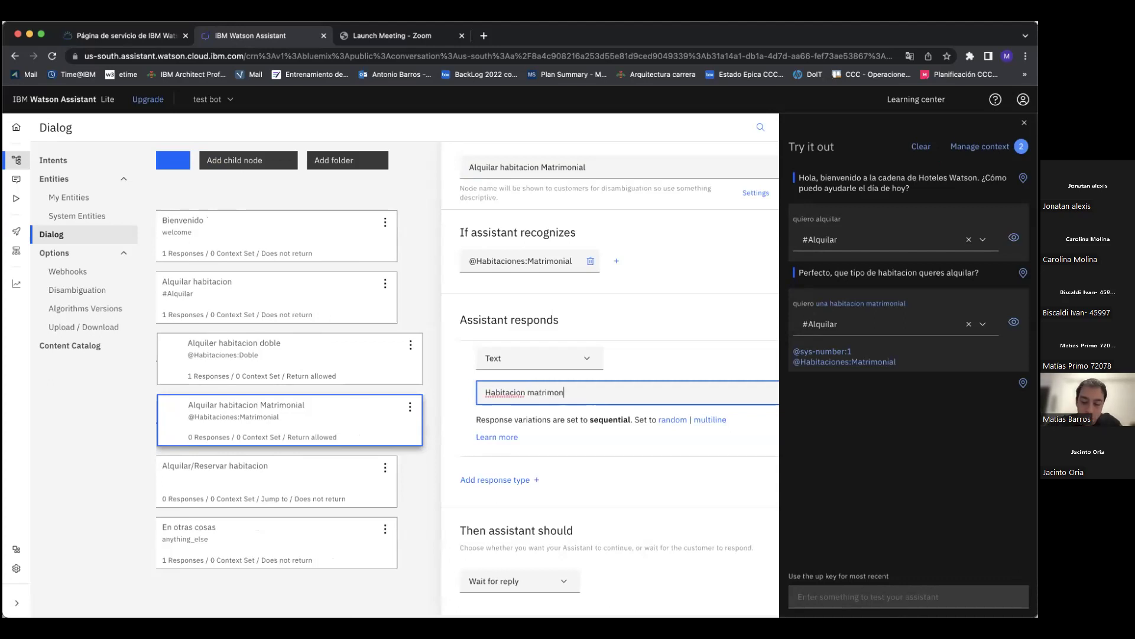
{"action": "left_click", "coordinate": [601, 471]}
{"action": "scroll", "coordinate": [602, 471], "scroll_direction": "right", "scroll_amount": 5}
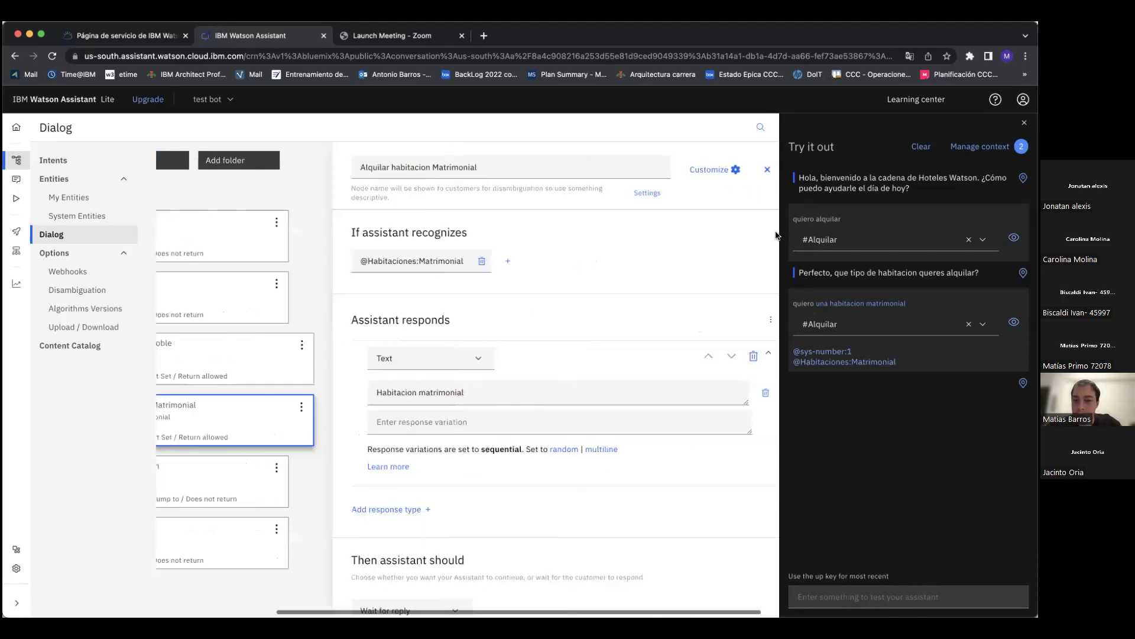
{"action": "left_click", "coordinate": [753, 174]}
Step: Clear the test conversation and resend the messages "quiero alquilar" and "quiero una habitacion matrimonial"
{"action": "left_click", "coordinate": [921, 146]}
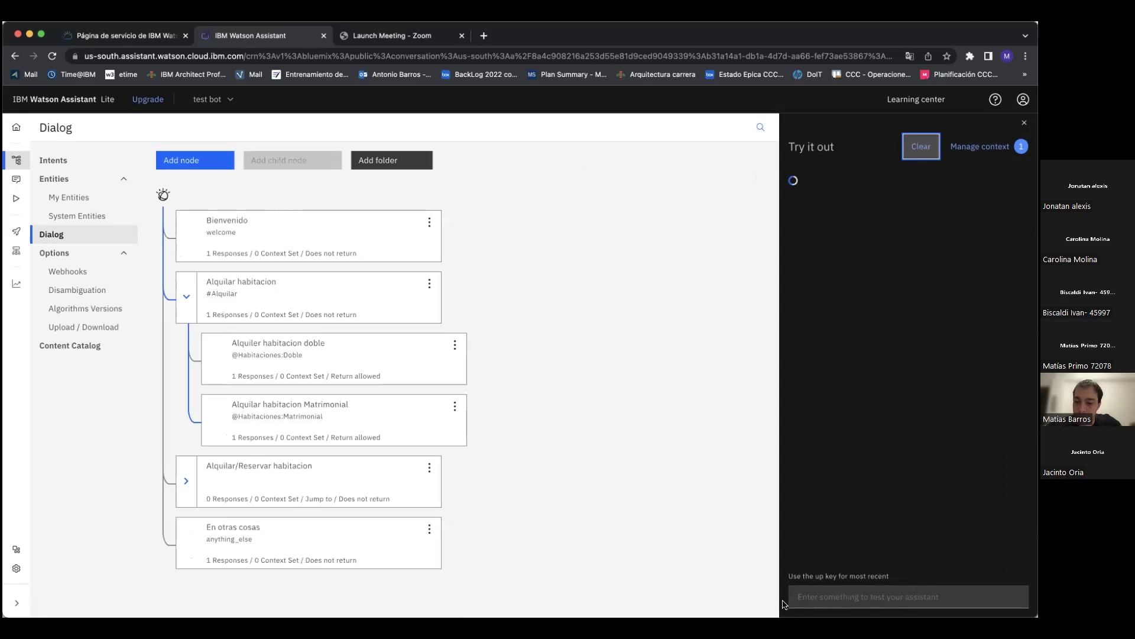
{"action": "left_click", "coordinate": [801, 598]}
{"action": "key", "text": "Up"}
{"action": "key", "text": "Up"}
{"action": "key", "text": "Return"}
{"action": "key", "text": "Up"}
{"action": "key", "text": "Up"}
{"action": "key", "text": "Return"}
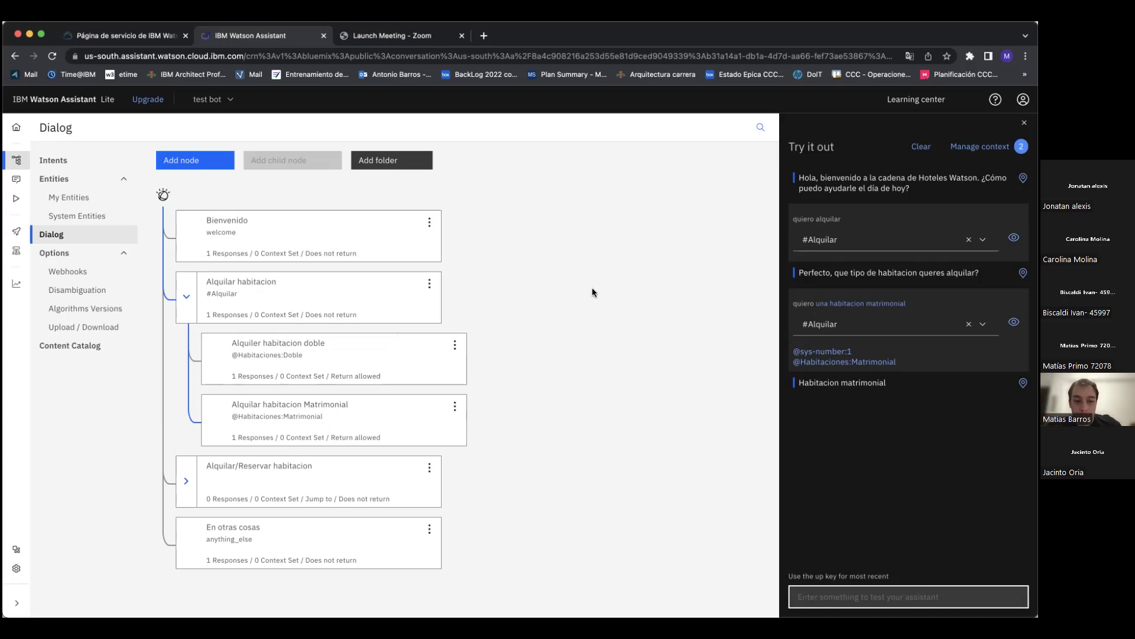
Step: Open the Alquilar habitacion Matrimonial node, close the test chat and select the node's response text
{"action": "left_click", "coordinate": [527, 447]}
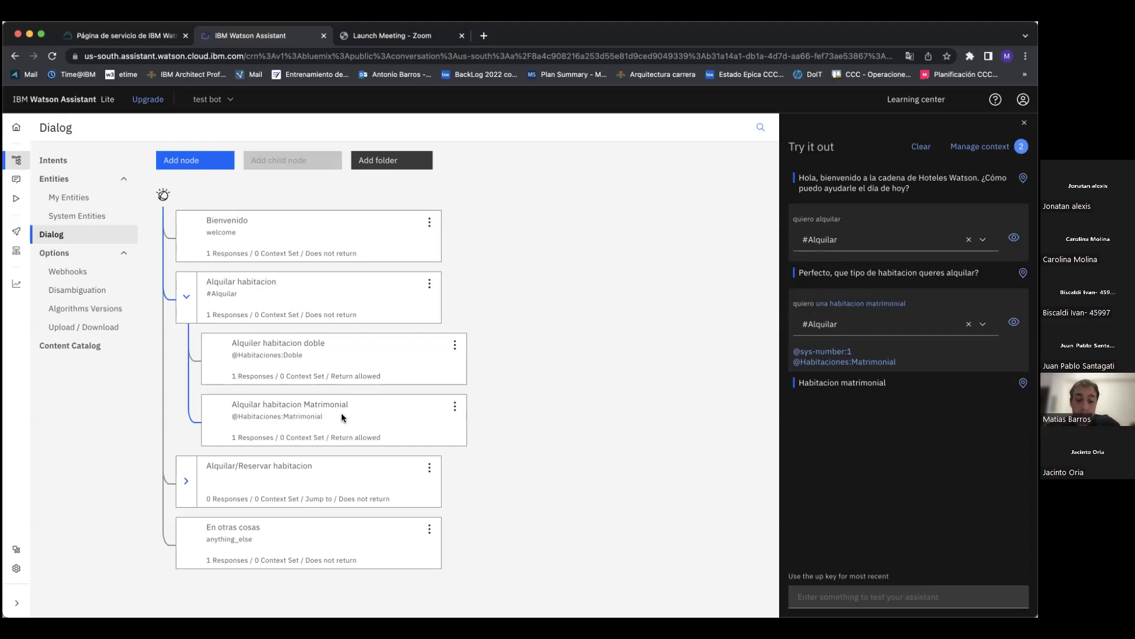
{"action": "left_click", "coordinate": [344, 418]}
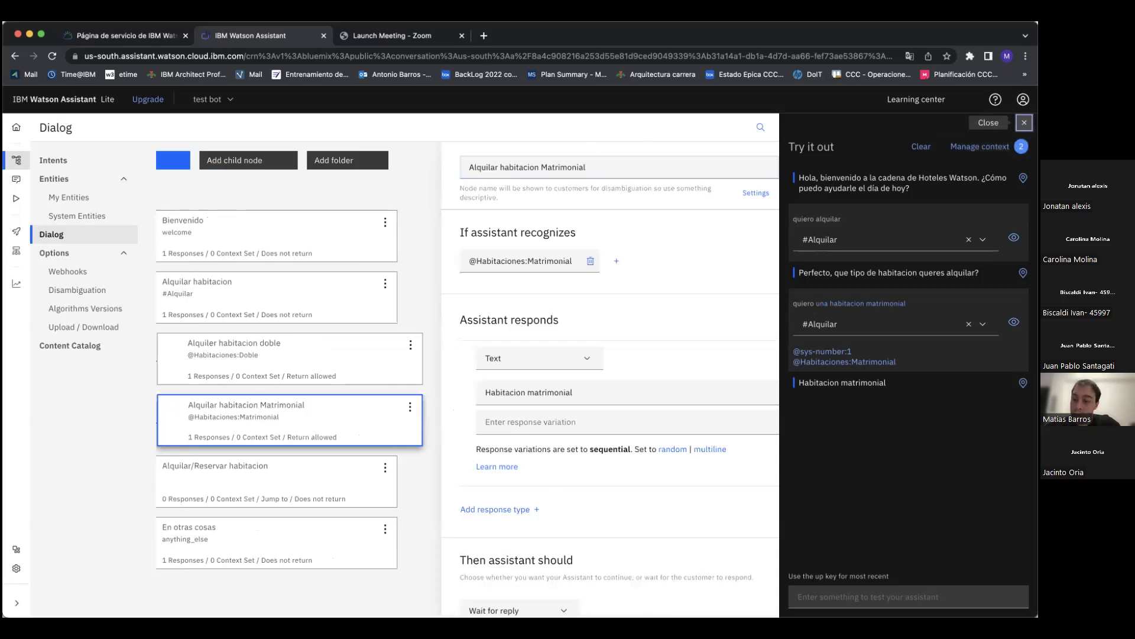
{"action": "left_click", "coordinate": [1024, 123]}
{"action": "left_click", "coordinate": [745, 391]}
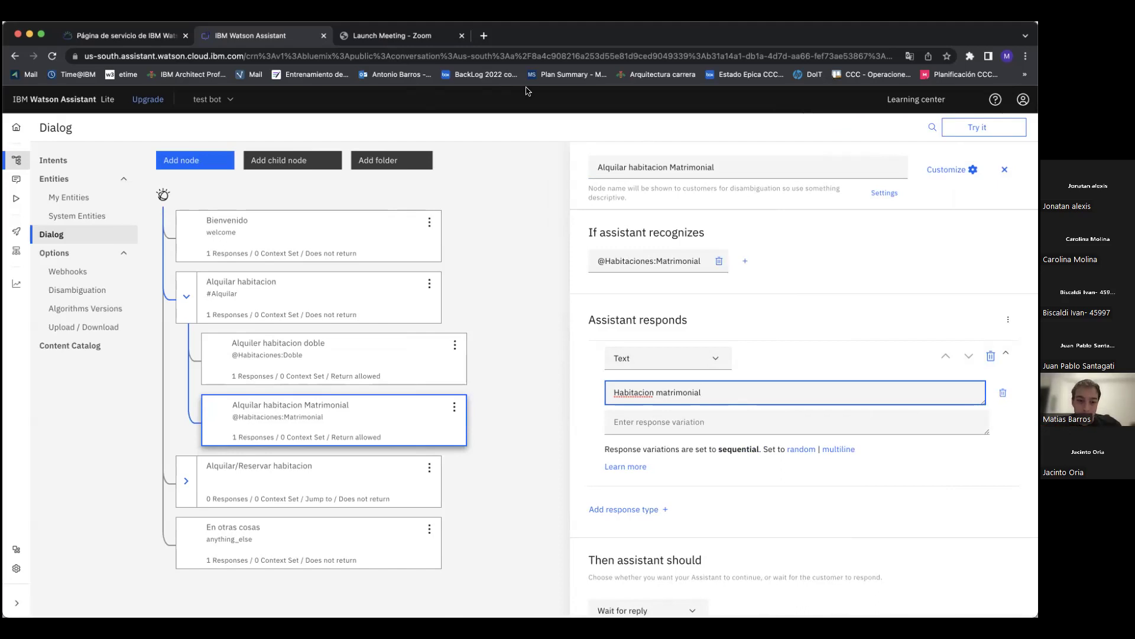
{"action": "triple_click", "coordinate": [671, 392]}
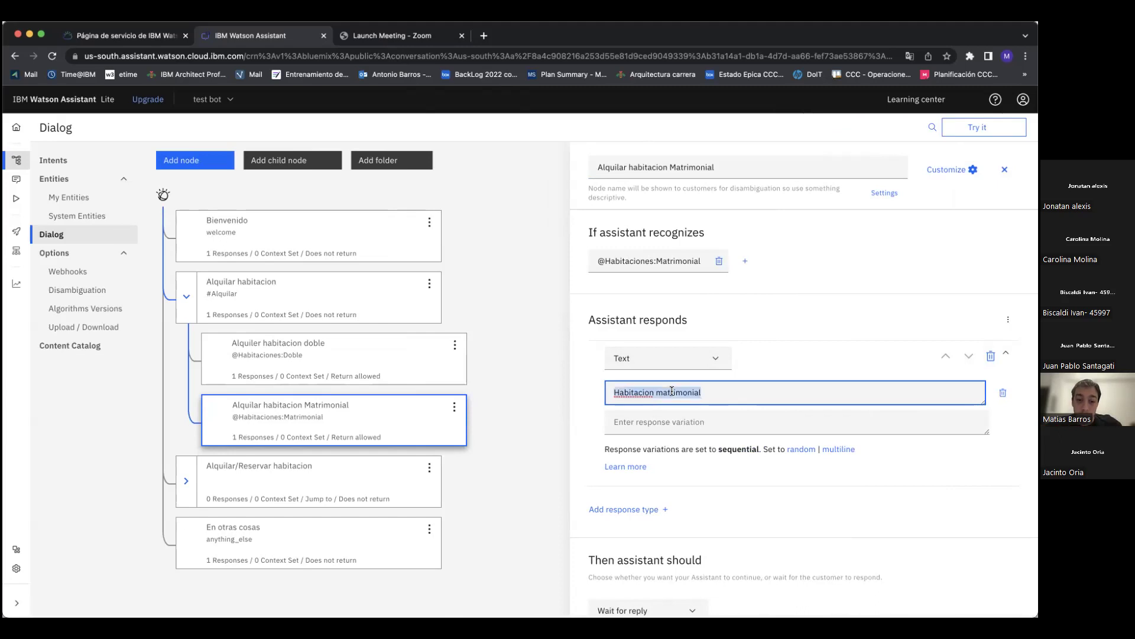
Step: Replace the Alquiler habitacion doble node's response with "Perfecto, muchas gracias por contratar nuestros servicios, en que fechas estarias interesado?" and close the node
{"action": "left_click", "coordinate": [367, 368]}
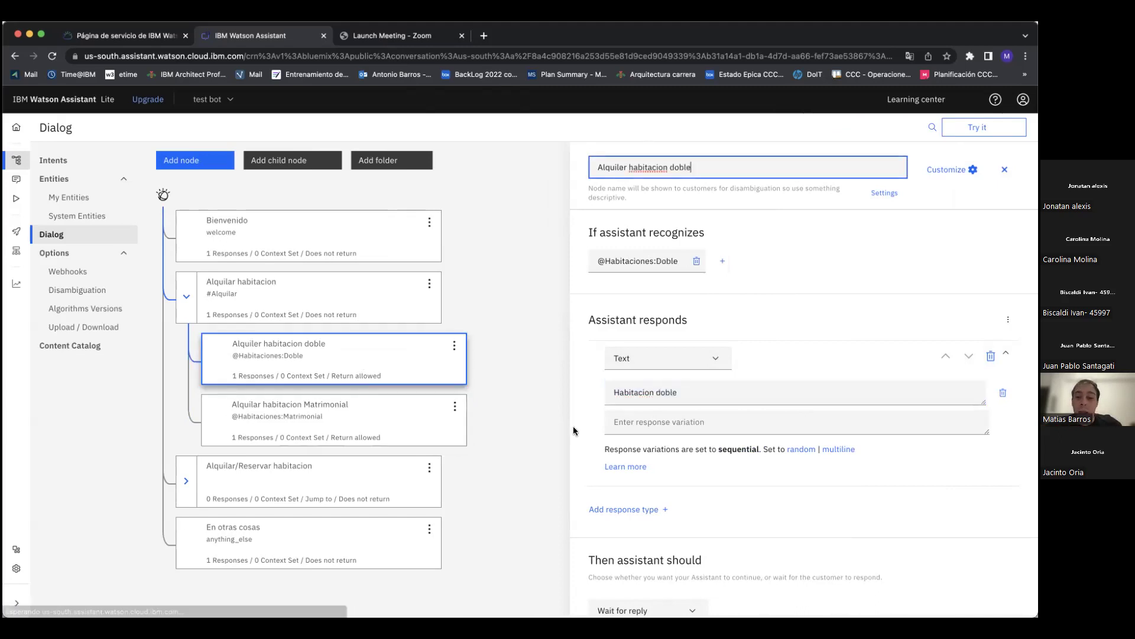
{"action": "triple_click", "coordinate": [707, 393]}
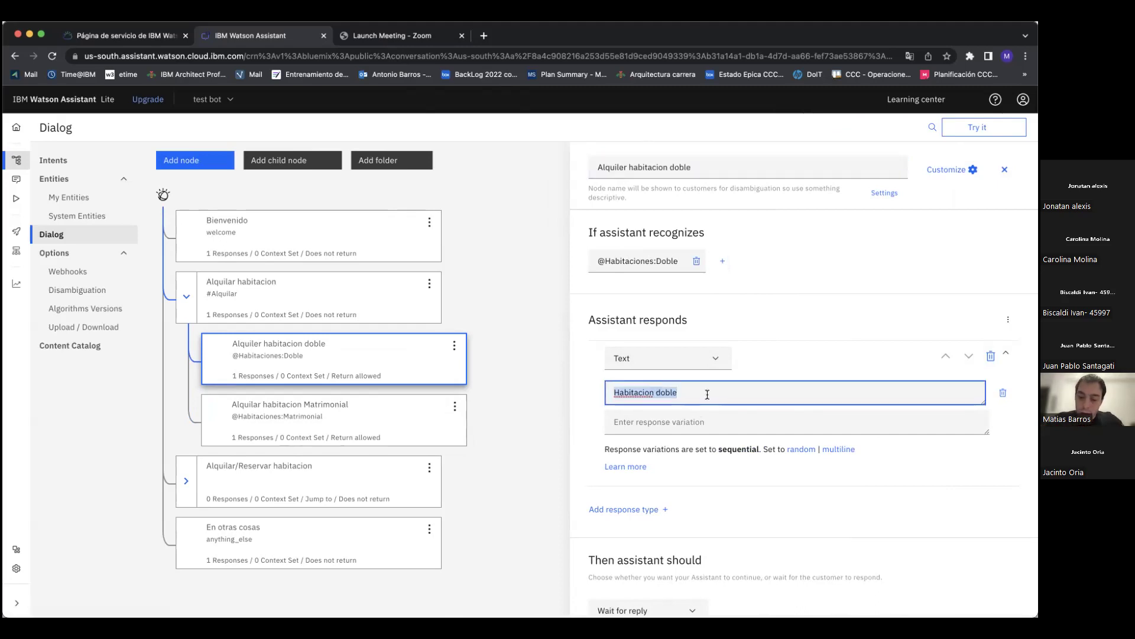
{"action": "type", "text": "Per"}
{"action": "type", "text": "d"}
{"action": "key", "text": "BackSpace"}
{"action": "type", "text": "rfe"}
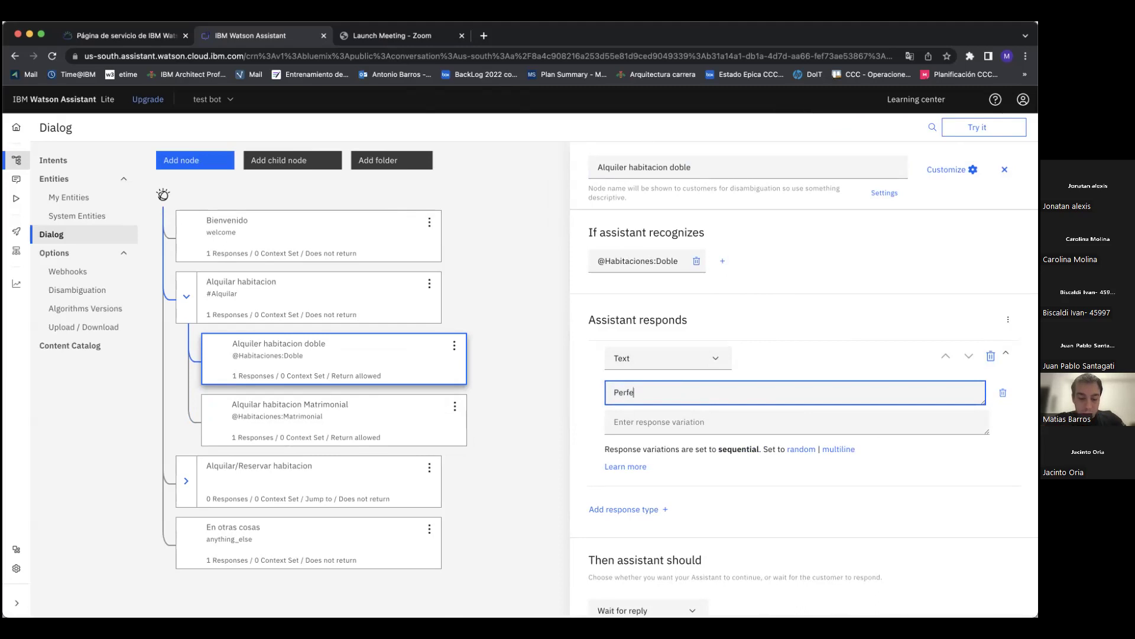
{"action": "type", "text": "cto, muchas gracias p"}
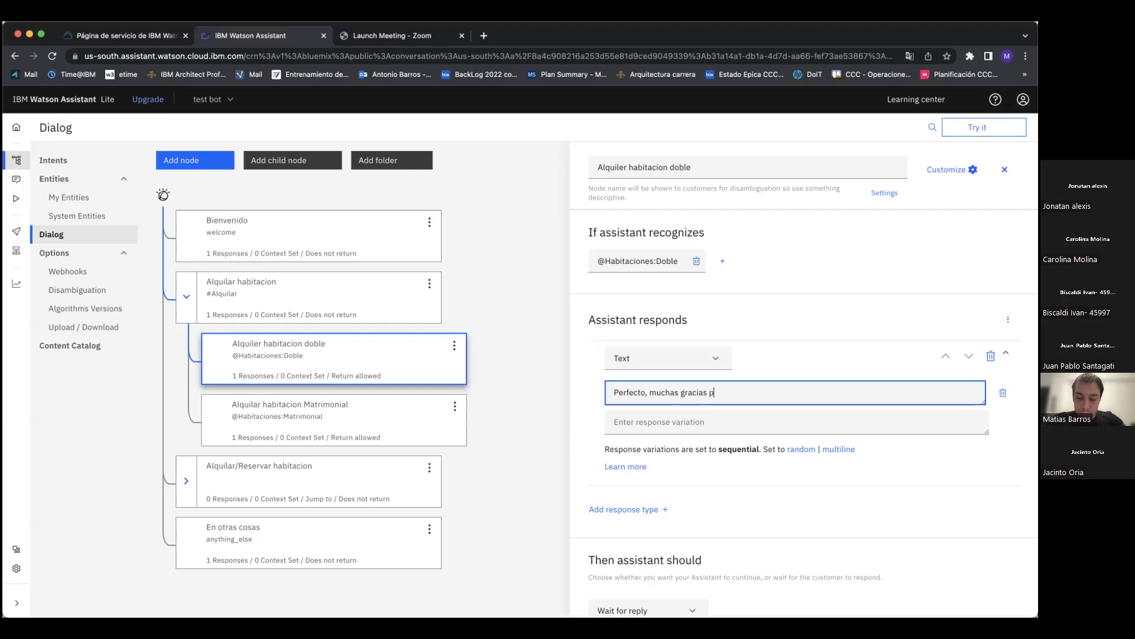
{"action": "type", "text": "or contratar n"}
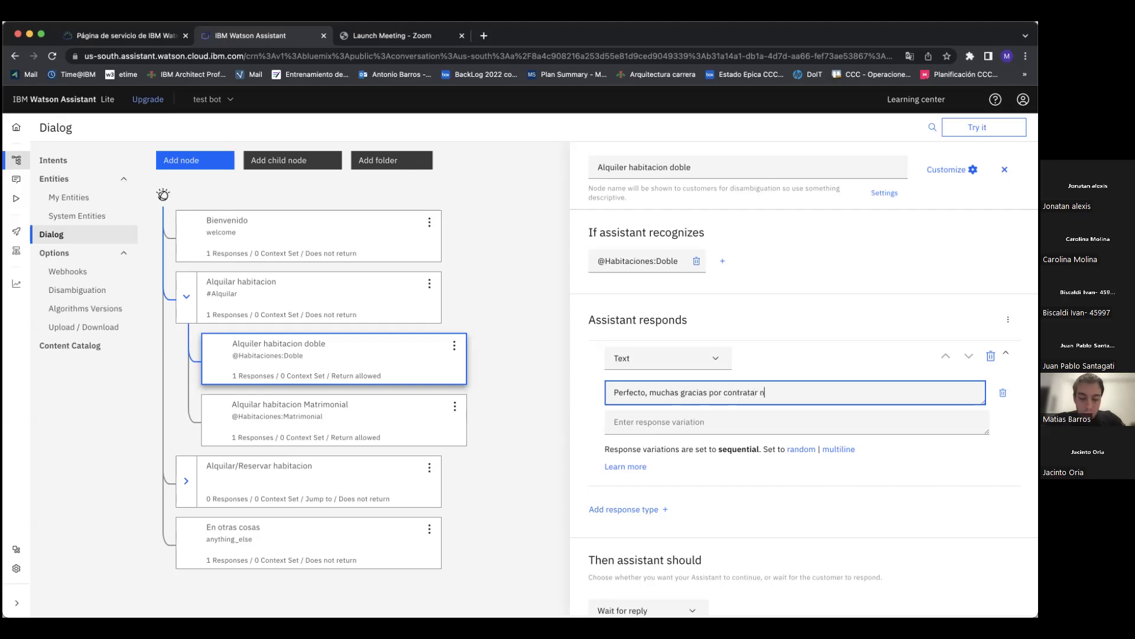
{"action": "type", "text": "uestrso servicios de"}
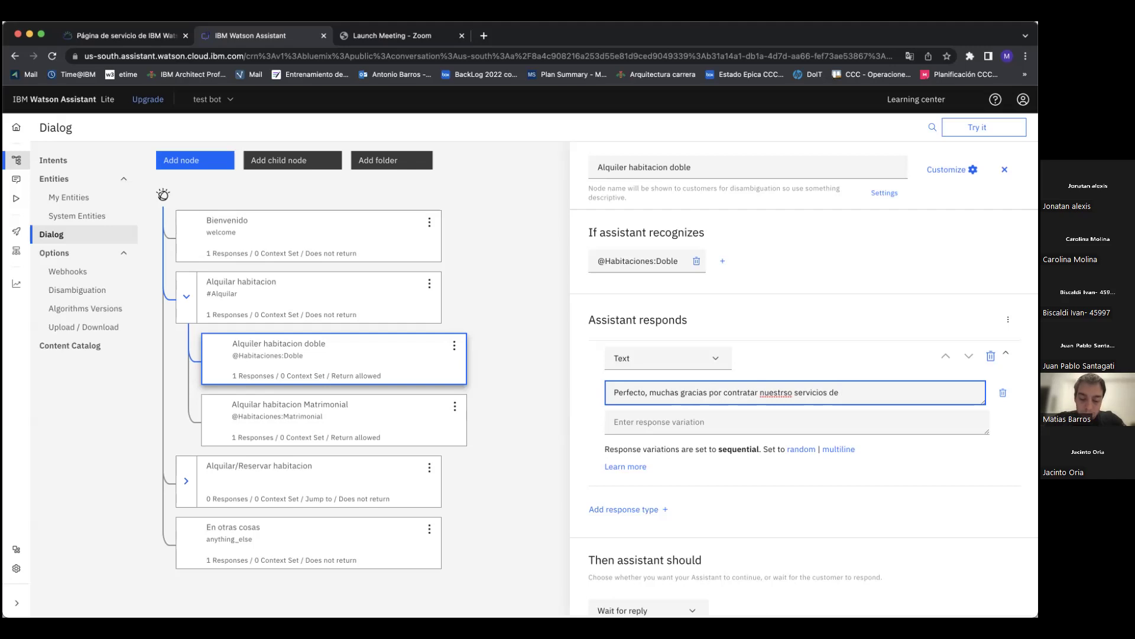
{"action": "key", "text": "BackSpace"}
{"action": "key", "text": "BackSpace"}
{"action": "key", "text": "BackSpace"}
{"action": "key", "text": "BackSpace"}
{"action": "type", "text": ", en que fechas"}
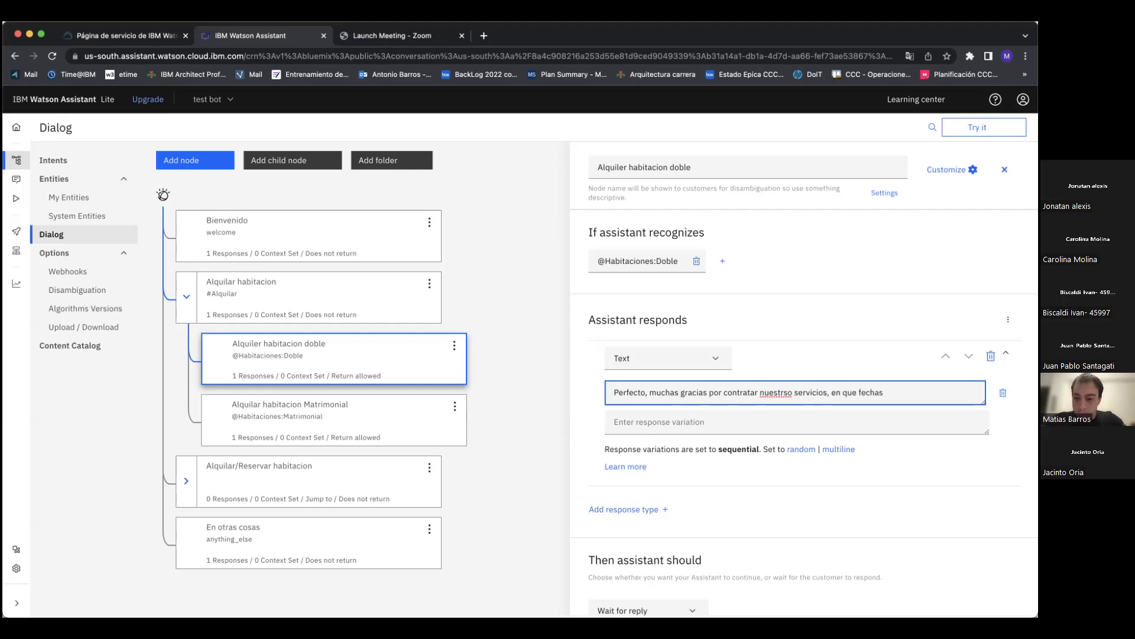
{"action": "type", "text": " estari"}
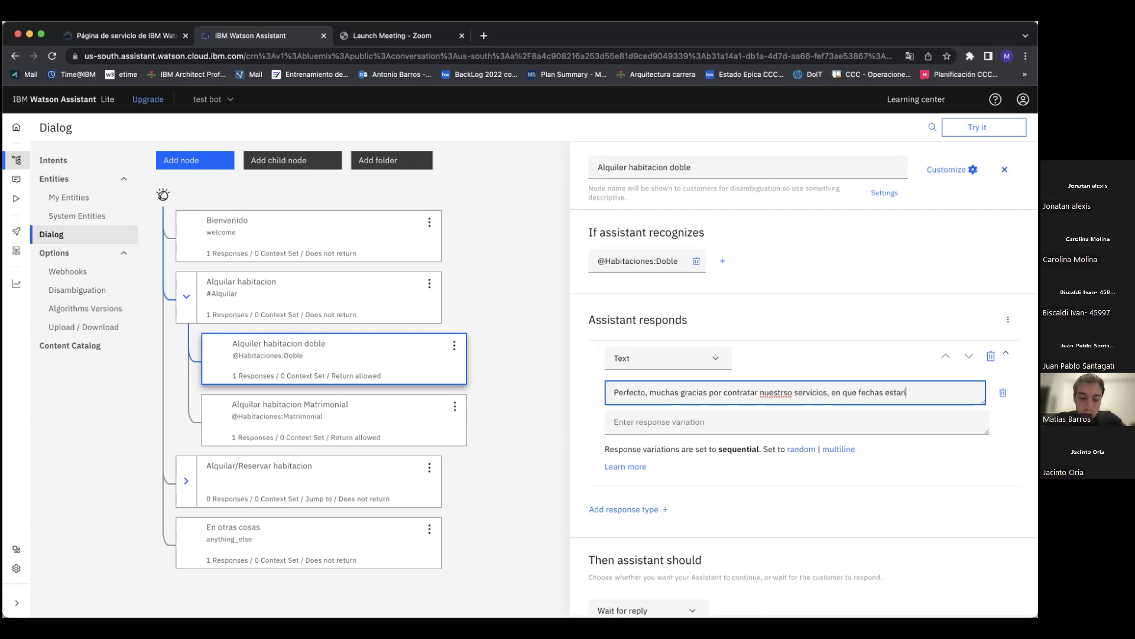
{"action": "type", "text": "as interesado?"}
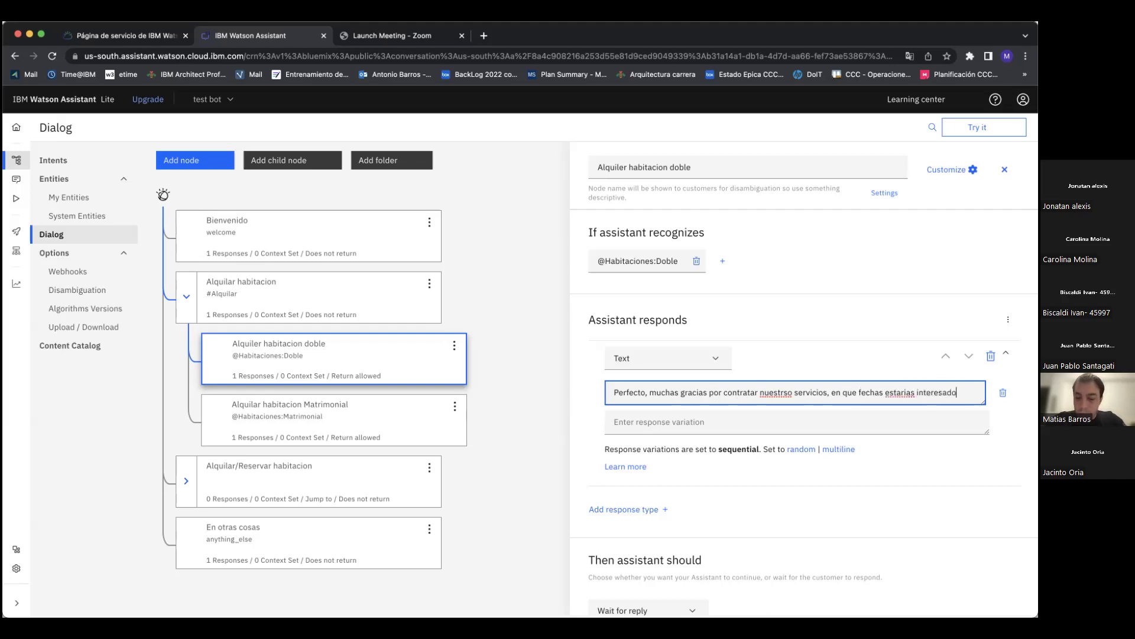
{"action": "left_click", "coordinate": [785, 392]}
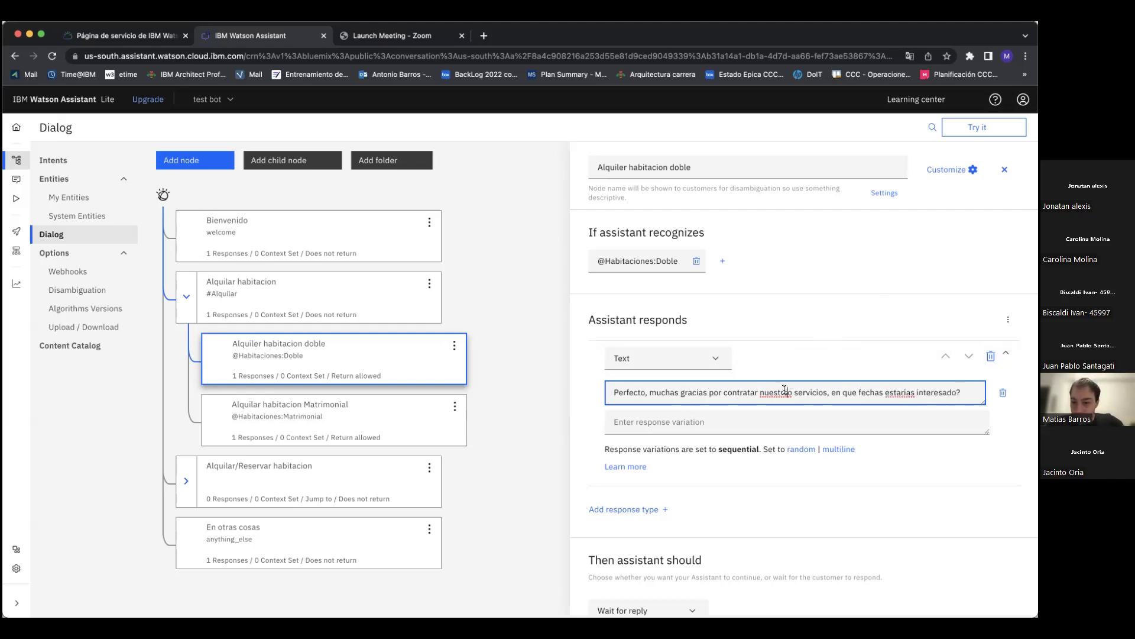
{"action": "key", "text": "BackSpace"}
{"action": "type", "text": "s"}
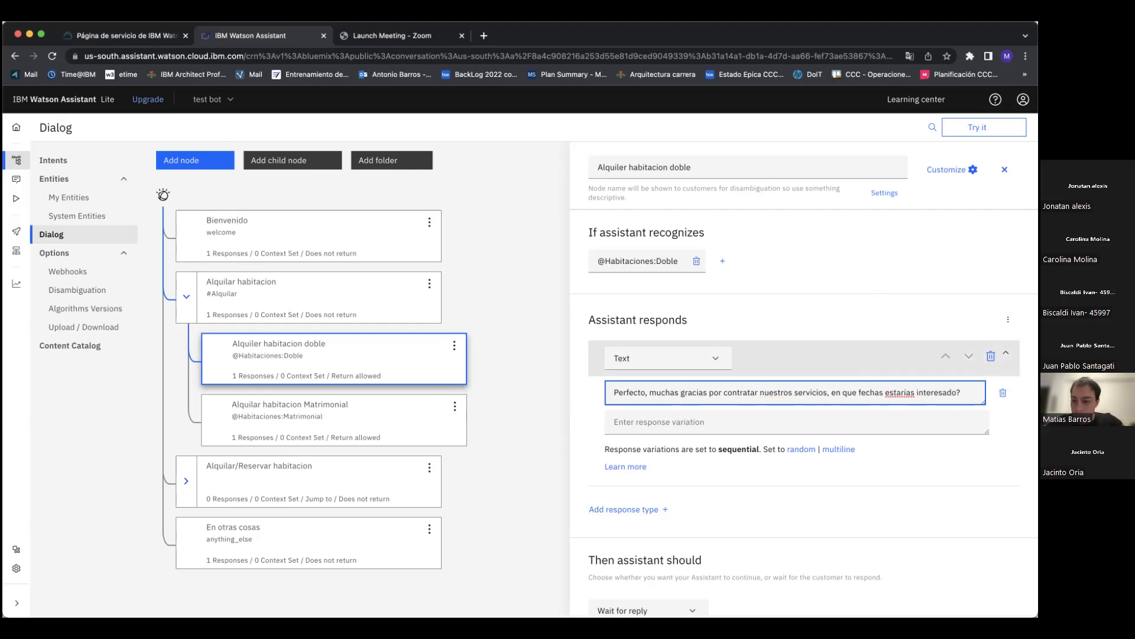
{"action": "left_click", "coordinate": [927, 294]}
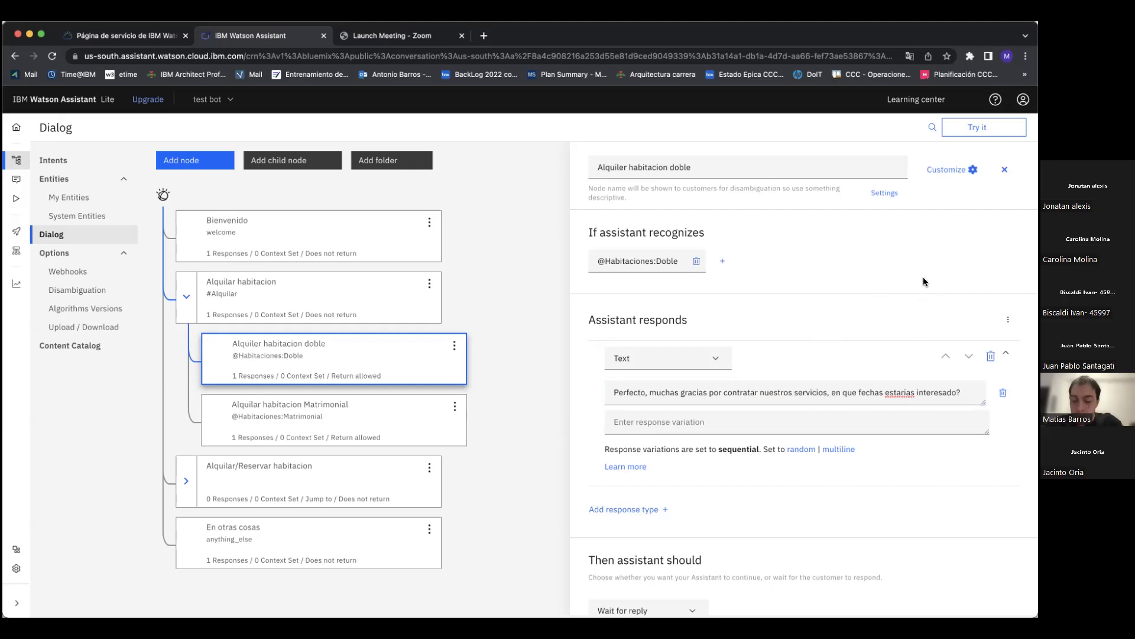
{"action": "left_click", "coordinate": [1004, 169]}
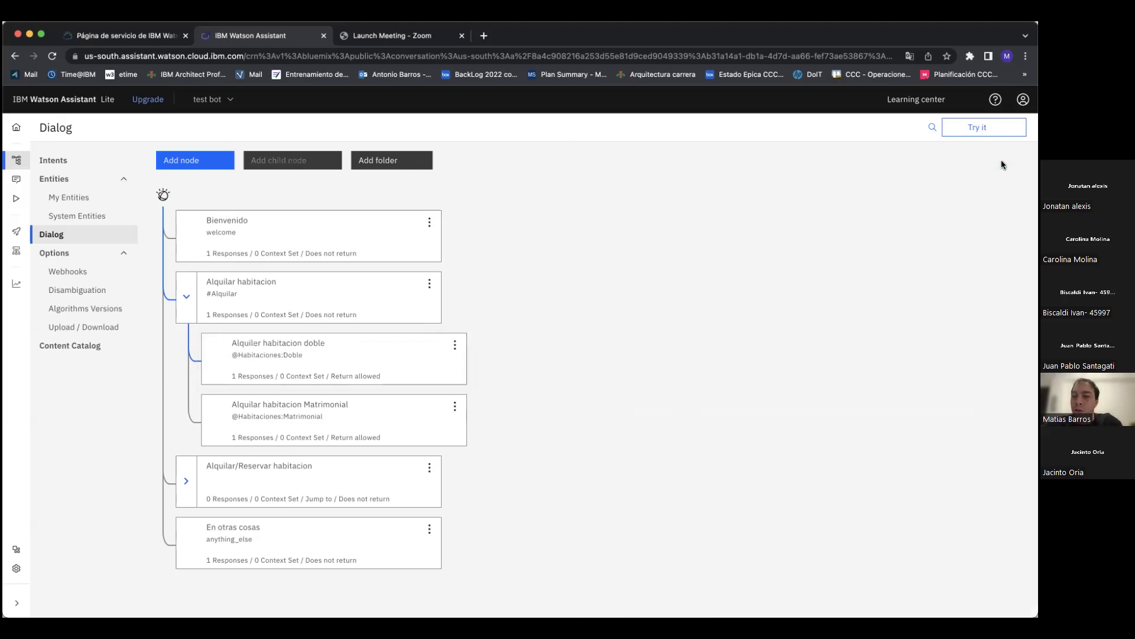
Step: Open the test chat, clear the previous conversation and resend the message "quiero alquilar"
{"action": "left_click", "coordinate": [976, 127]}
{"action": "left_click", "coordinate": [924, 148]}
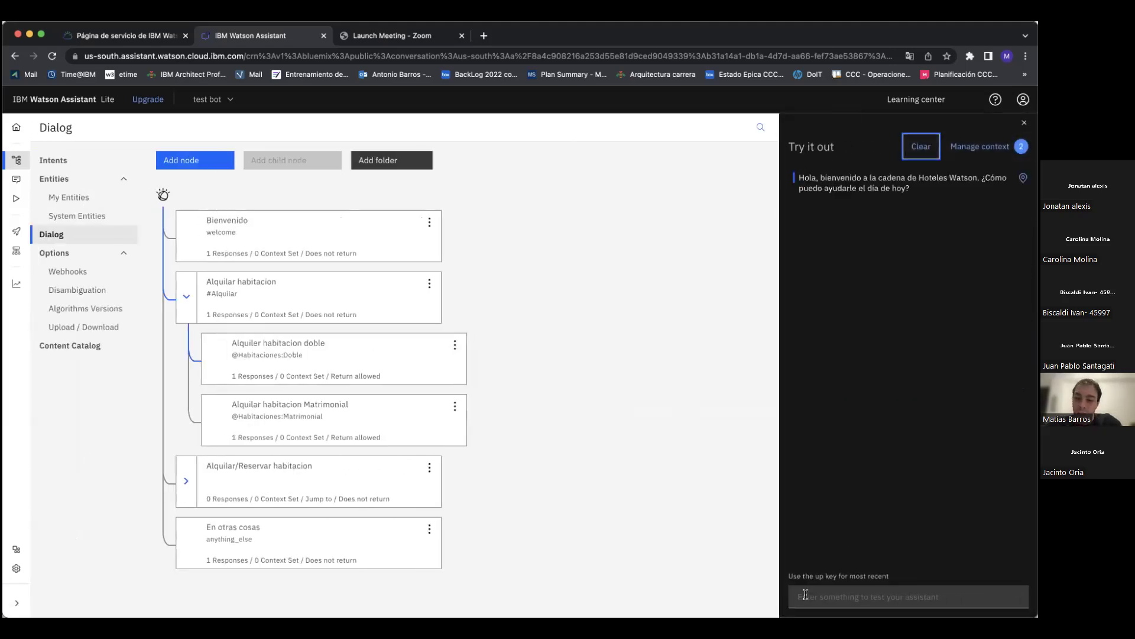
{"action": "key", "text": "Up"}
{"action": "key", "text": "Up"}
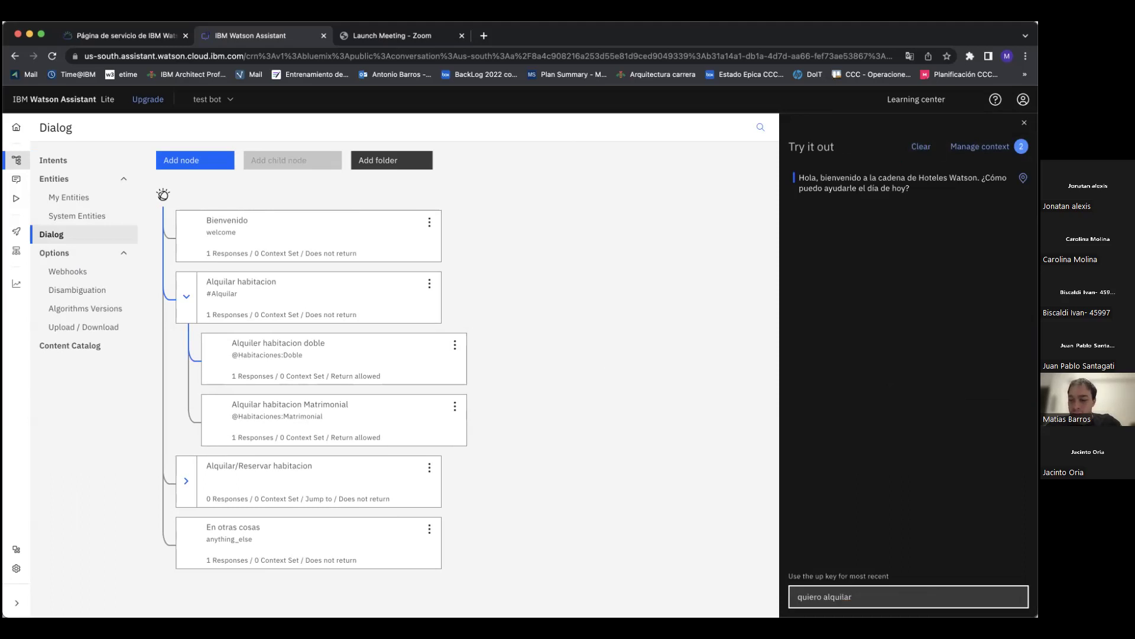
{"action": "key", "text": "Return"}
{"action": "key", "text": "Up"}
{"action": "key", "text": "Up"}
{"action": "key", "text": "Return"}
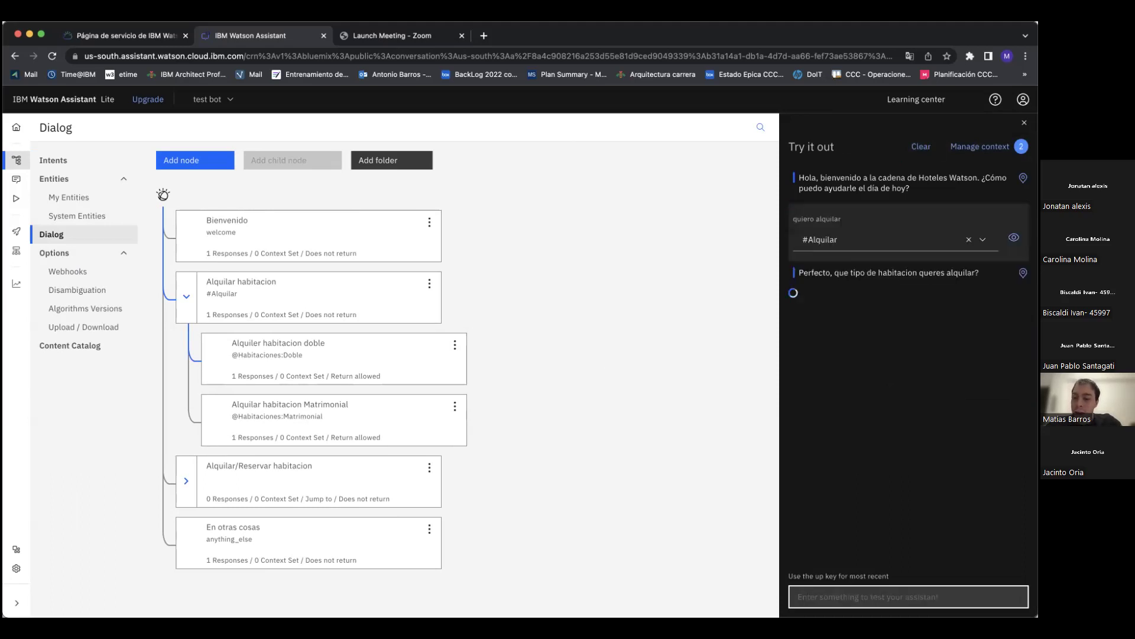
Step: Restart the test conversation and send "quiero alquilar" followed by "quiero una habitacion doble"
{"action": "left_click", "coordinate": [927, 151]}
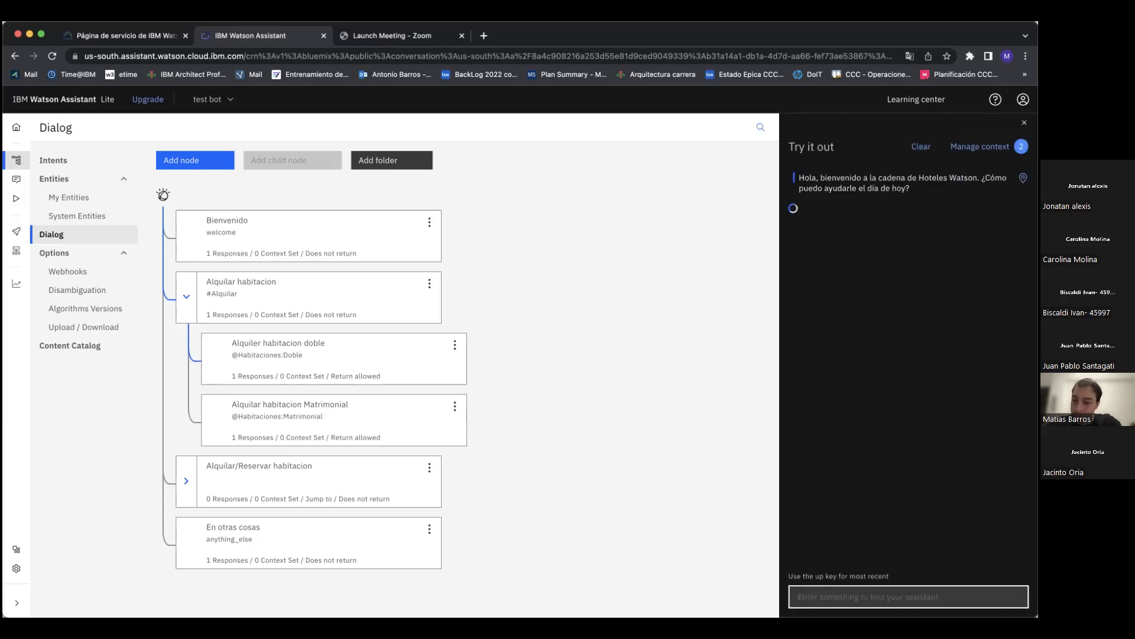
{"action": "key", "text": "Up"}
{"action": "key", "text": "Up"}
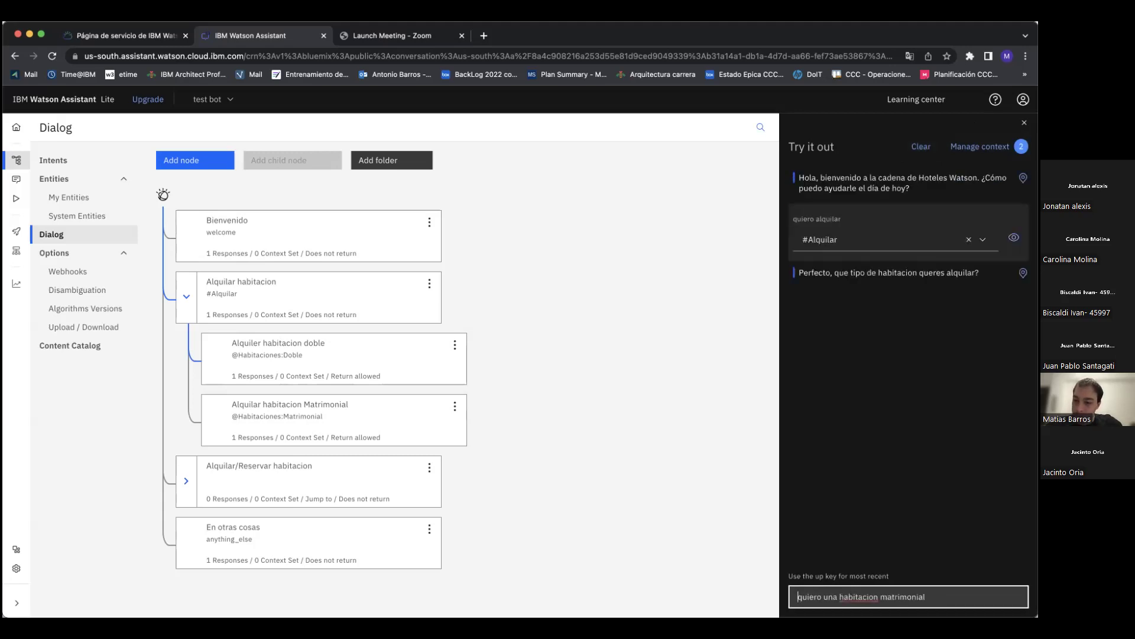
{"action": "key", "text": "Down"}
{"action": "key", "text": "Up"}
{"action": "key", "text": "Down"}
{"action": "key", "text": "Up"}
{"action": "key", "text": "Up"}
{"action": "key", "text": "Up"}
{"action": "key", "text": "Return"}
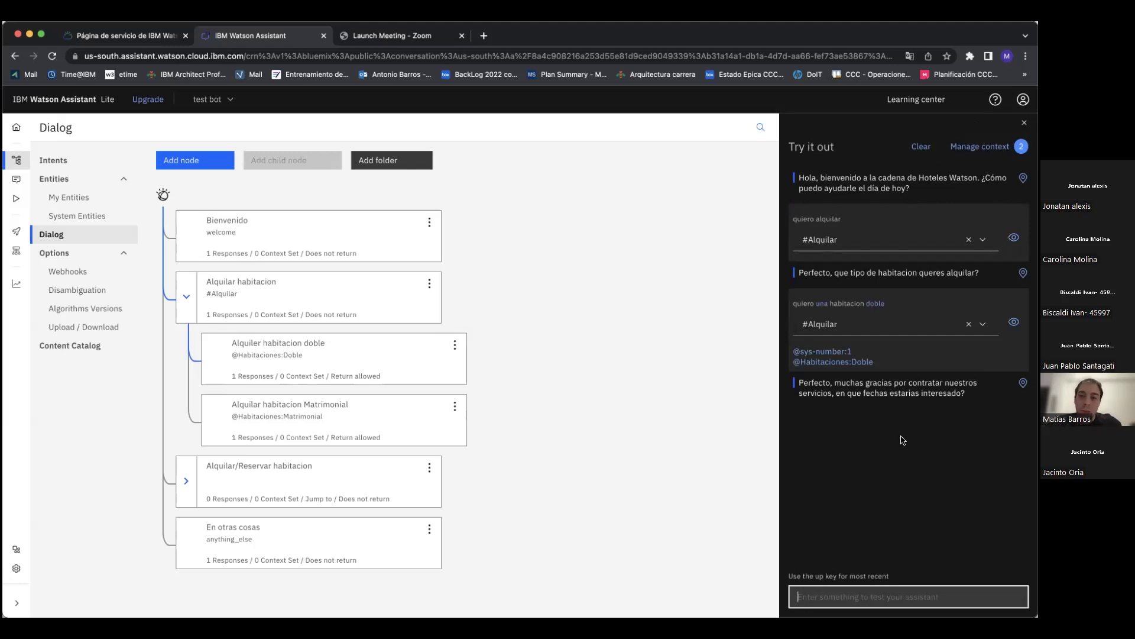
{"action": "left_click", "coordinate": [1024, 123]}
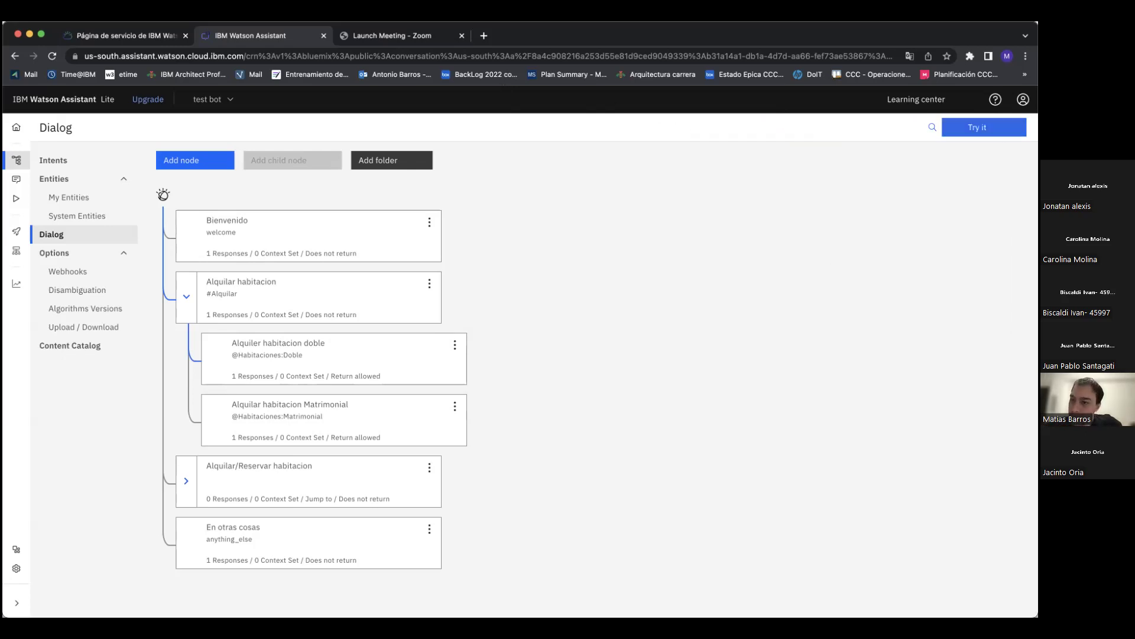
{"action": "left_click", "coordinate": [1002, 131]}
{"action": "left_click", "coordinate": [851, 479]}
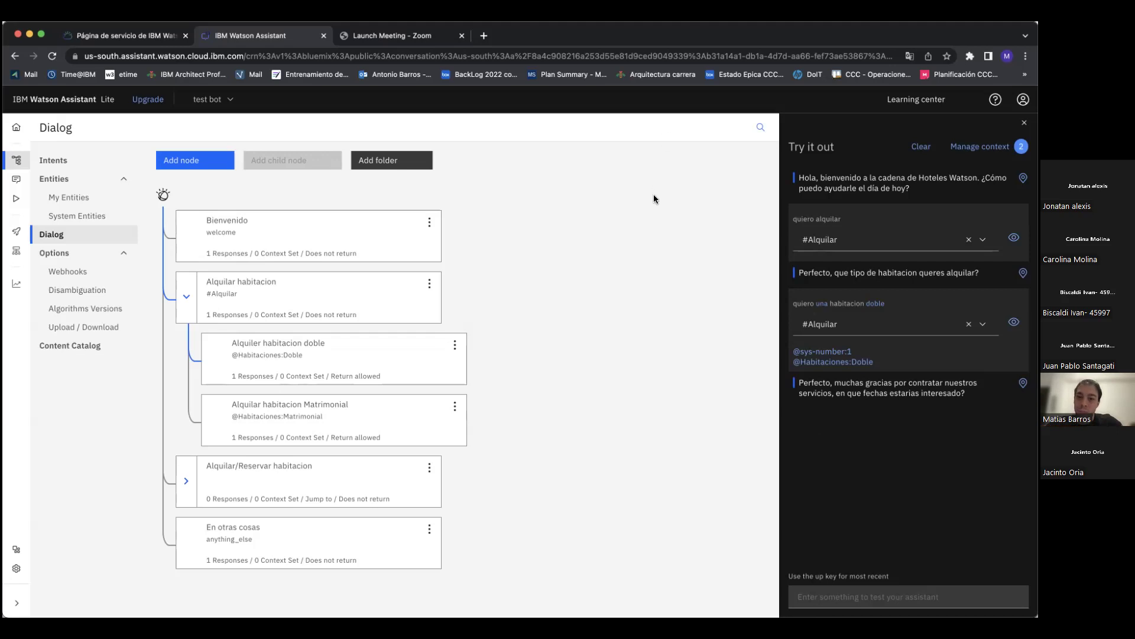
{"action": "left_click", "coordinate": [1024, 123]}
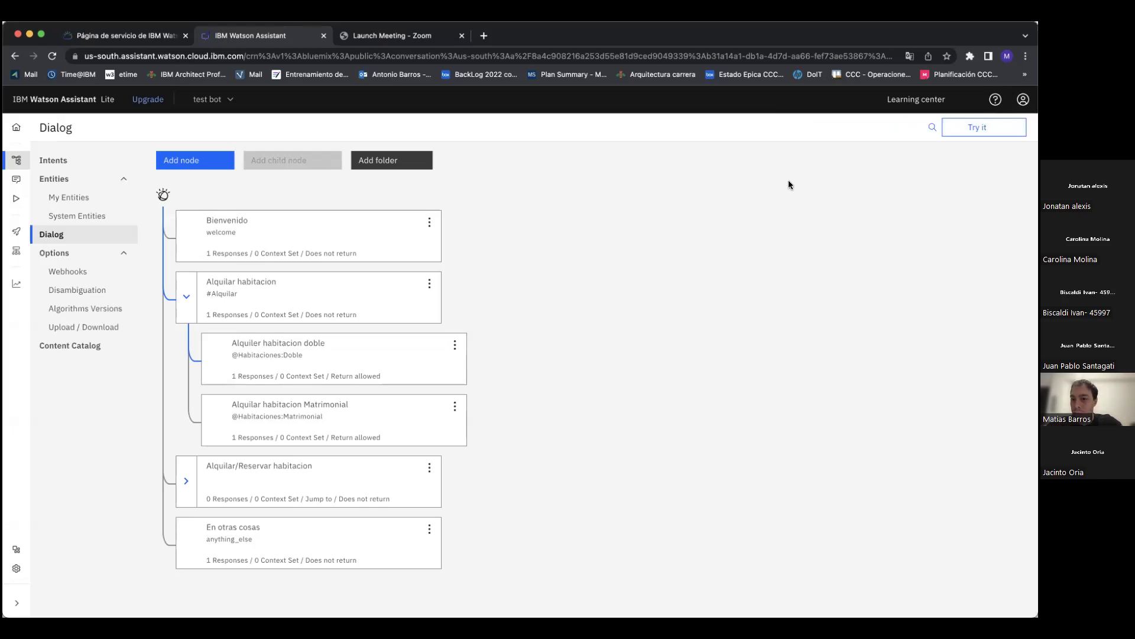
{"action": "left_click", "coordinate": [964, 135]}
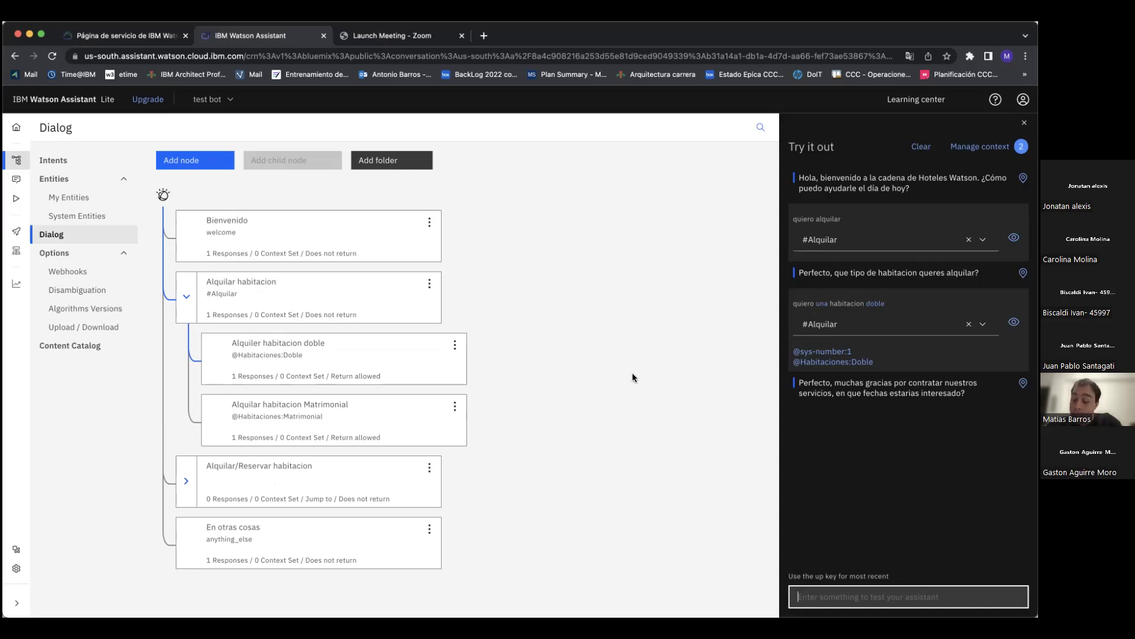
{"action": "left_click", "coordinate": [505, 440]}
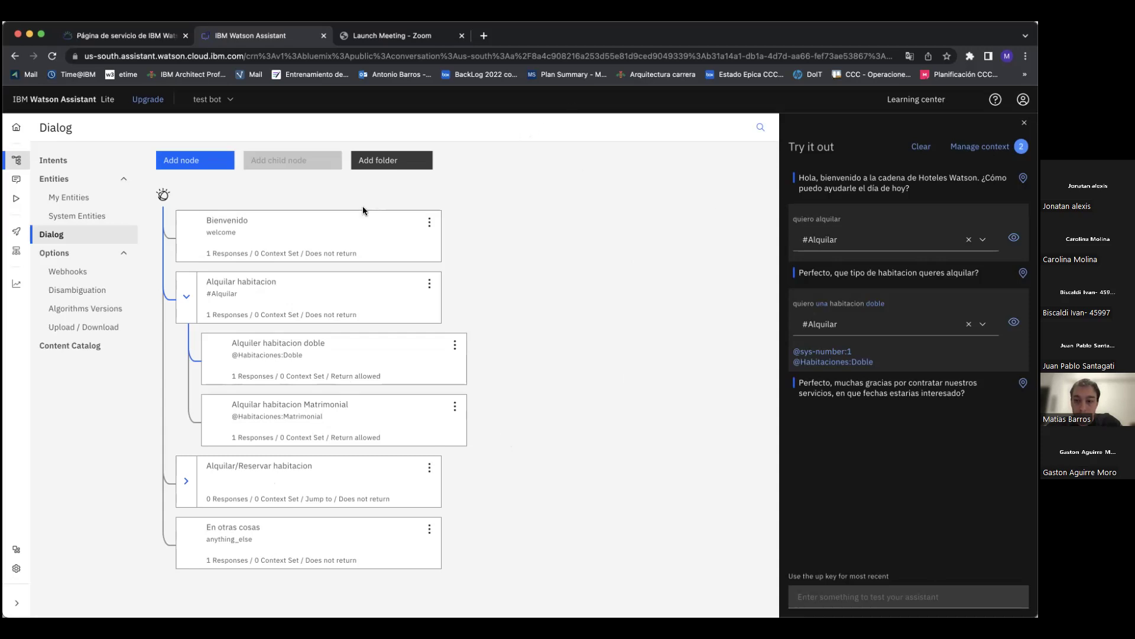
Step: Open the Alquilar habitacion node alongside the test chat to review its condition and response
{"action": "left_click", "coordinate": [309, 299]}
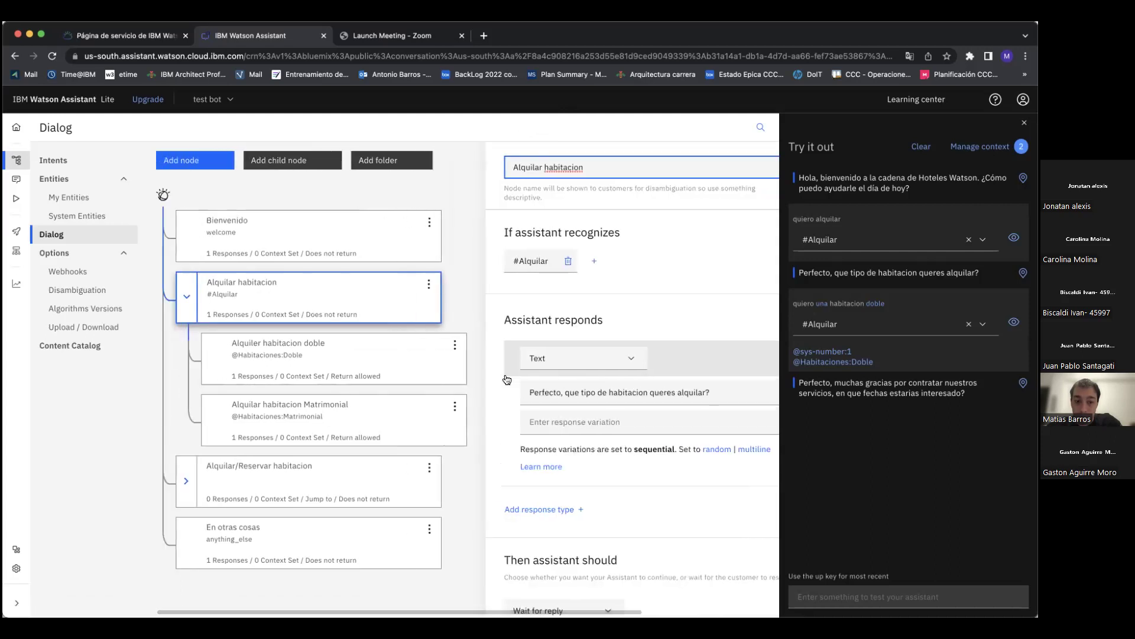
{"action": "left_click", "coordinate": [759, 170]}
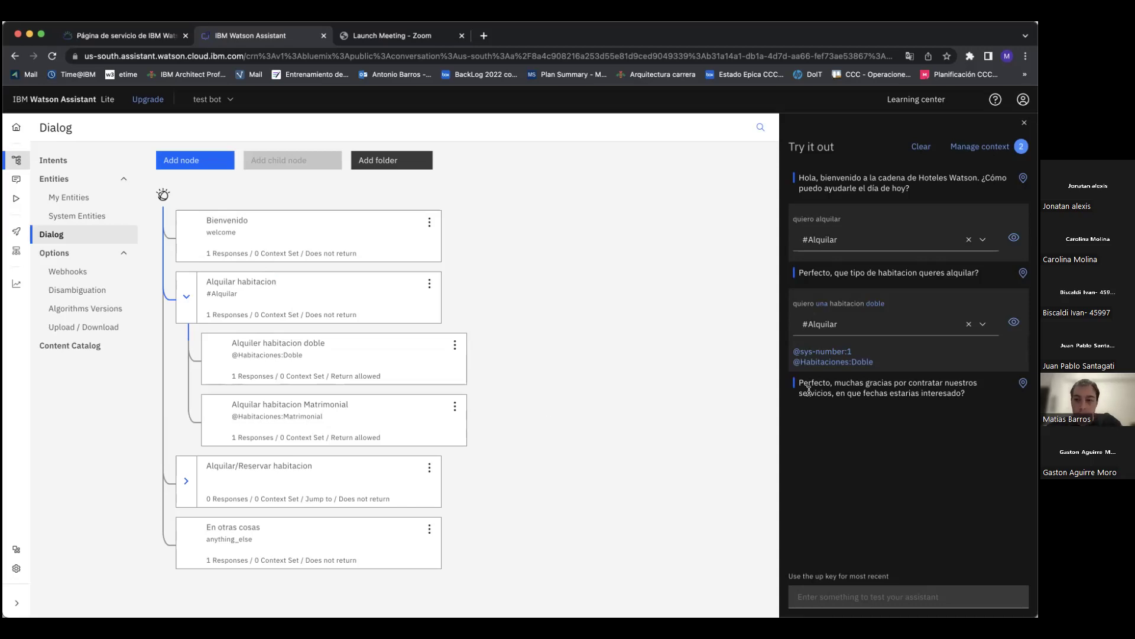
{"action": "left_click", "coordinate": [418, 353]}
{"action": "left_click", "coordinate": [316, 312]}
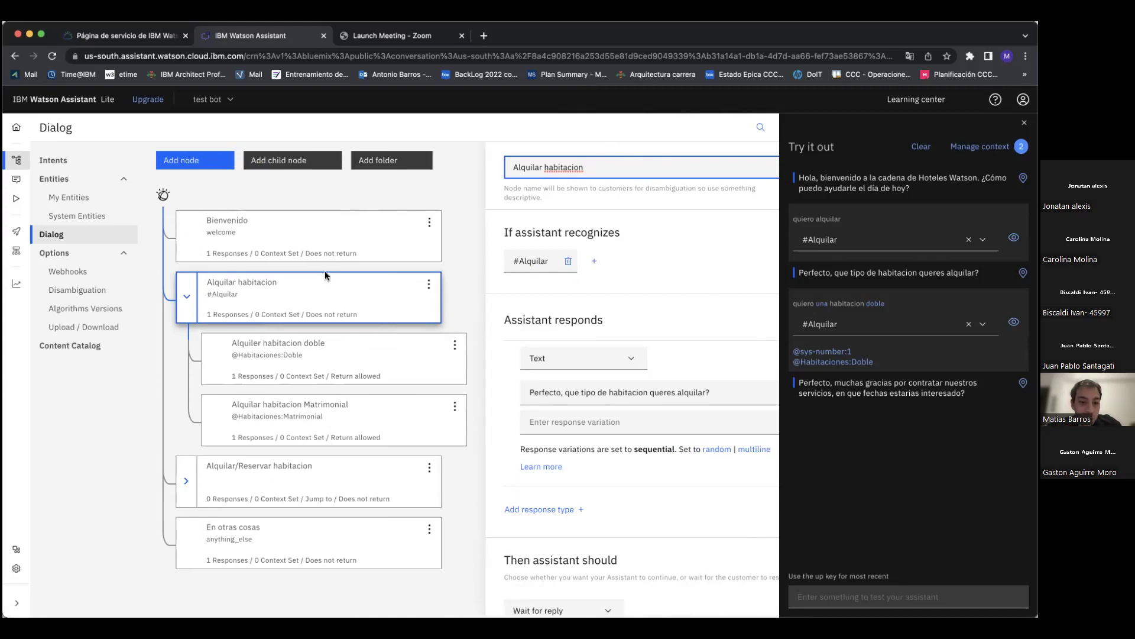
{"action": "left_click", "coordinate": [355, 317]}
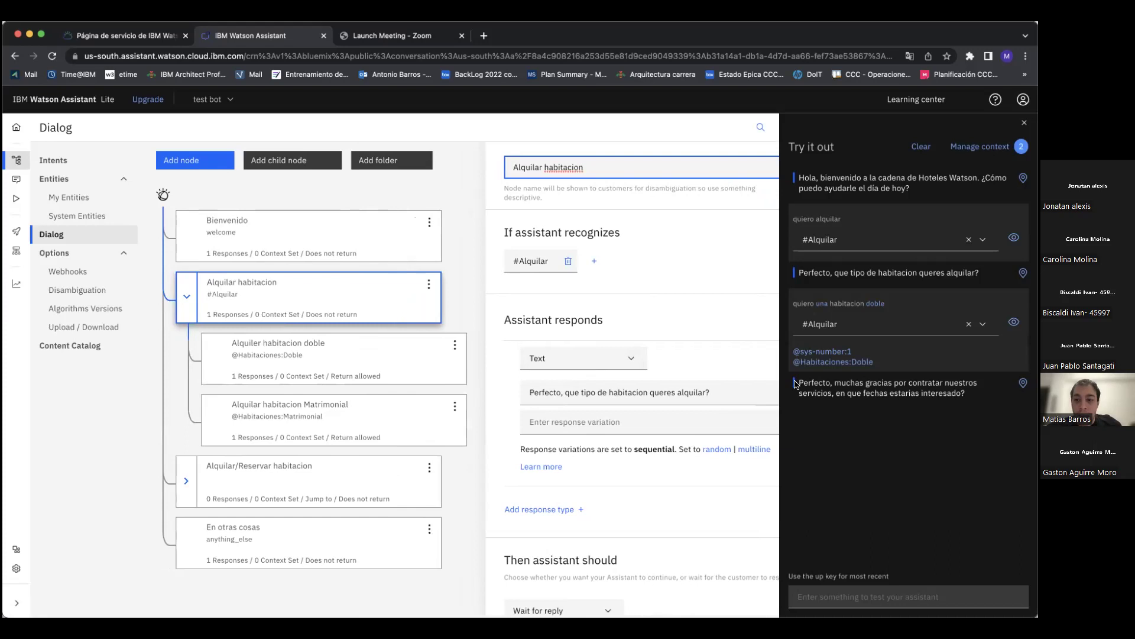
{"action": "left_click", "coordinate": [791, 325]}
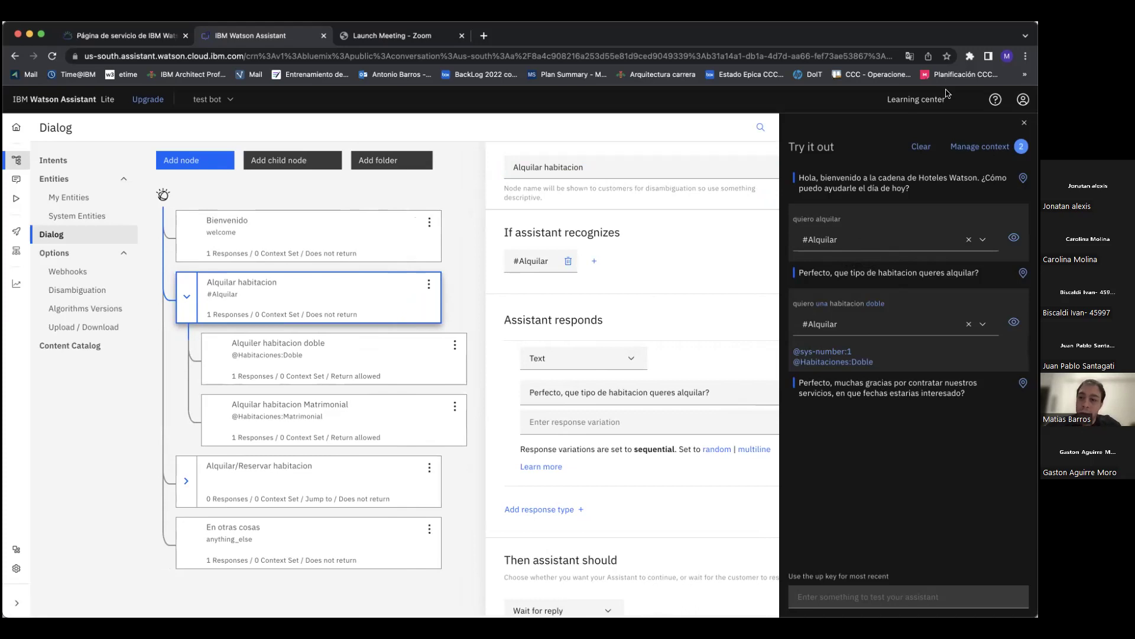
Step: Clear the test conversation, resend "quiero alquilar" and answer the room type question with "habitacion doble"
{"action": "left_click", "coordinate": [921, 146]}
{"action": "left_click", "coordinate": [828, 587]}
{"action": "key", "text": "Up"}
{"action": "key", "text": "Up"}
{"action": "key", "text": "Return"}
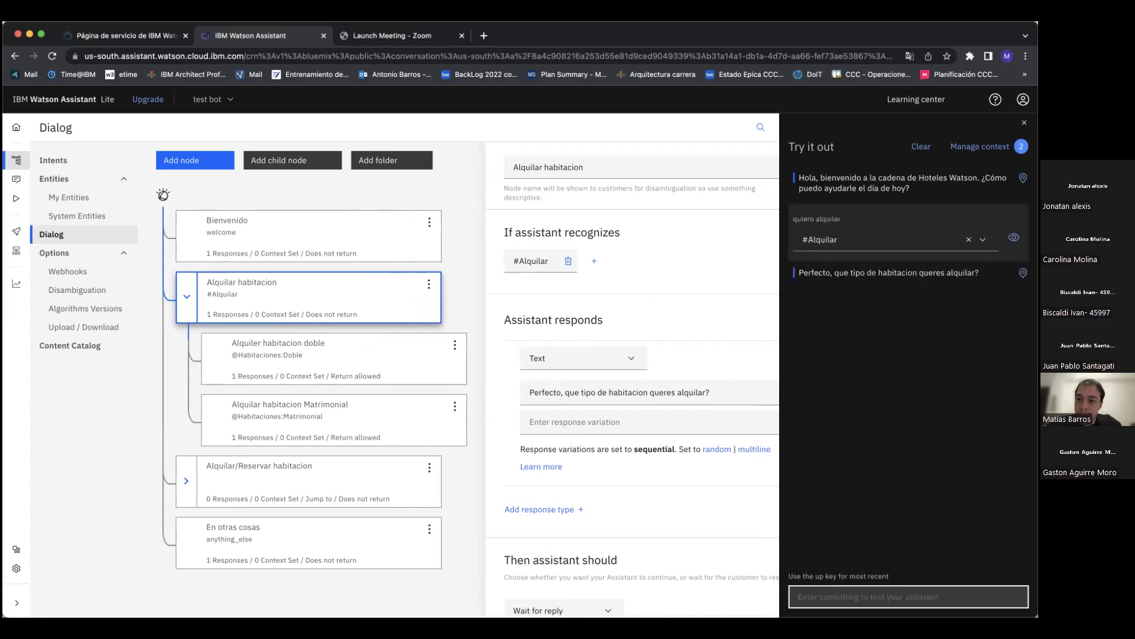
{"action": "type", "text": "habitacion doble"}
{"action": "key", "text": "Return"}
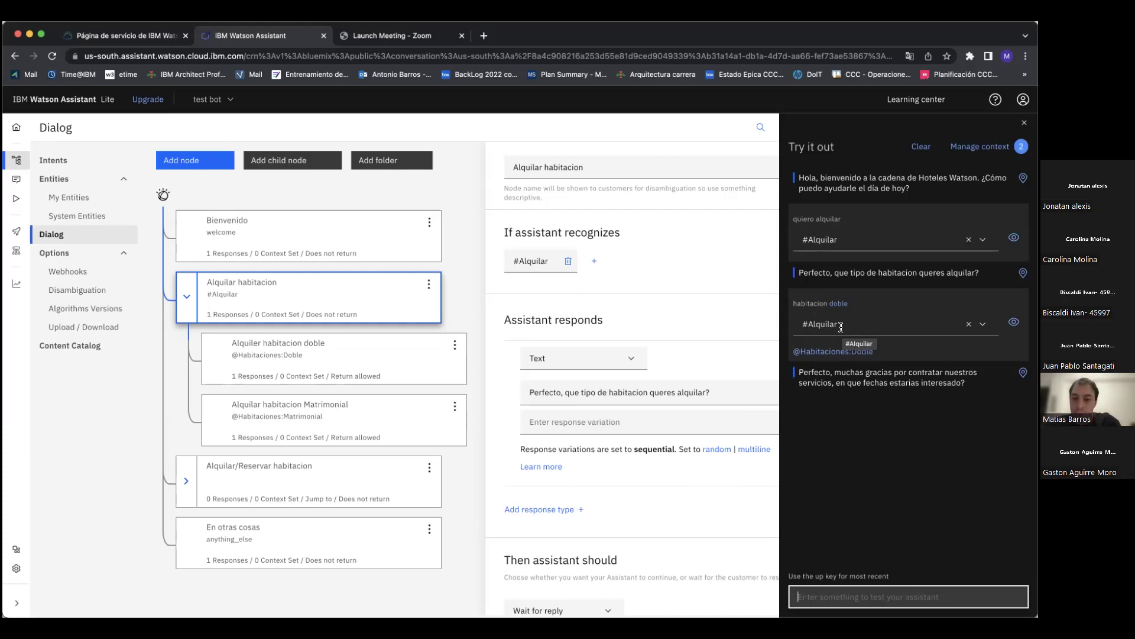
{"action": "left_click", "coordinate": [840, 379]}
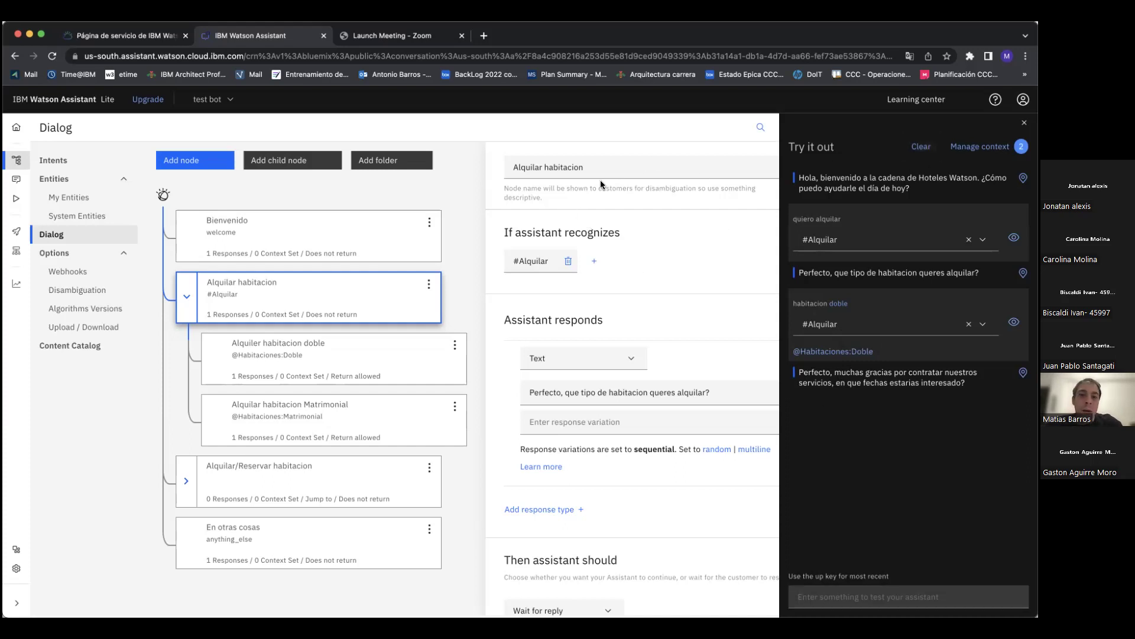
{"action": "left_click", "coordinate": [52, 161]}
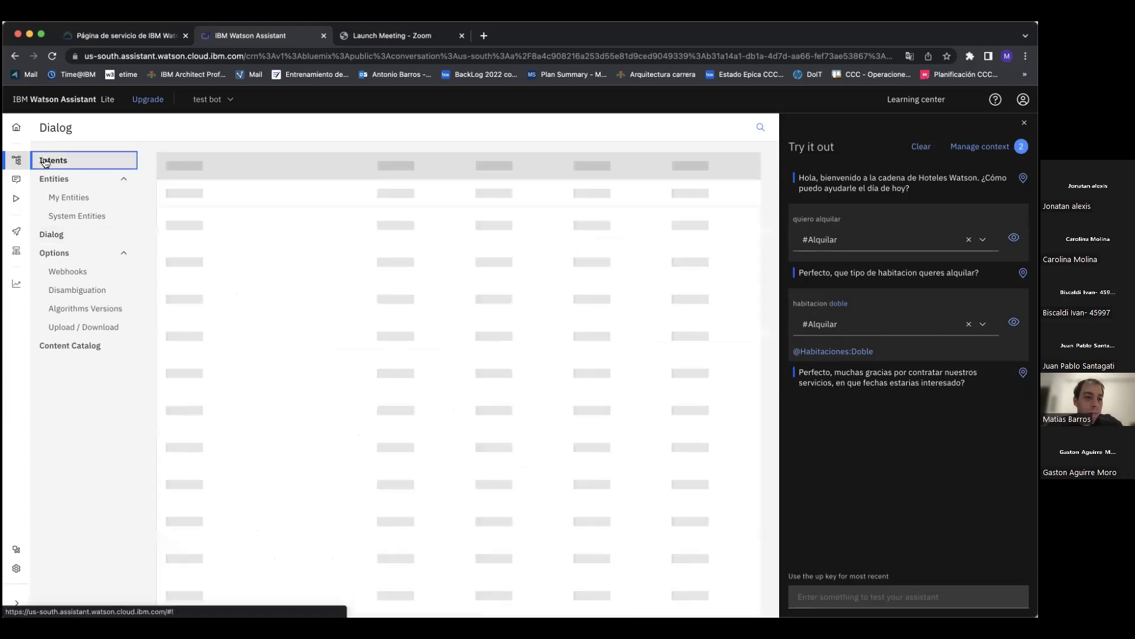
{"action": "left_click", "coordinate": [55, 178]}
{"action": "left_click", "coordinate": [55, 178]}
{"action": "left_click", "coordinate": [66, 196]}
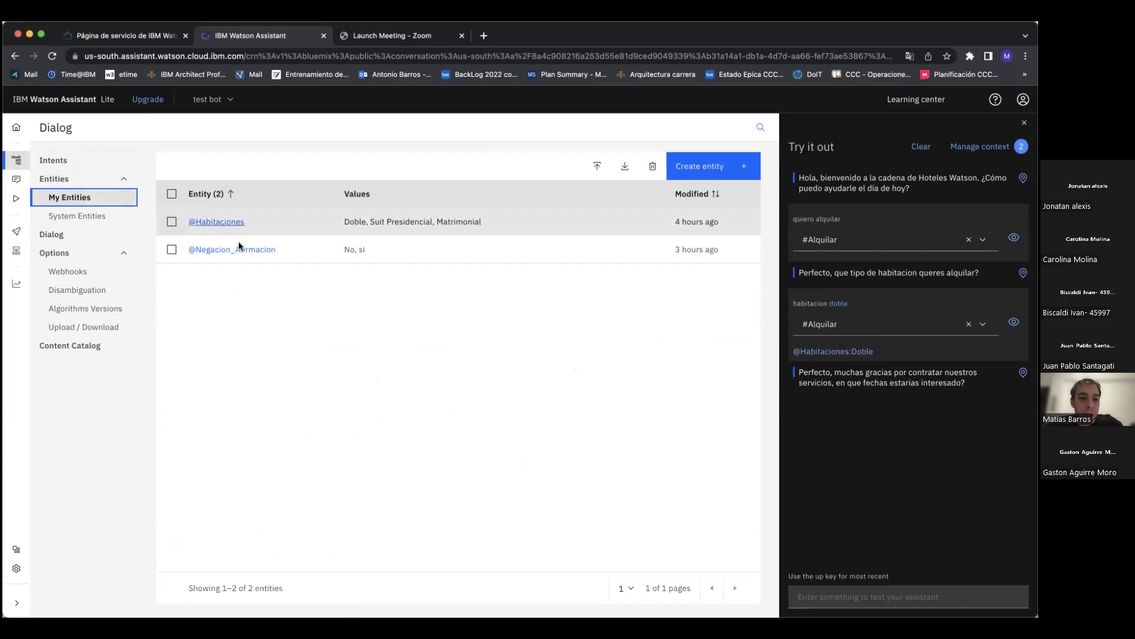
{"action": "left_click", "coordinate": [235, 224]}
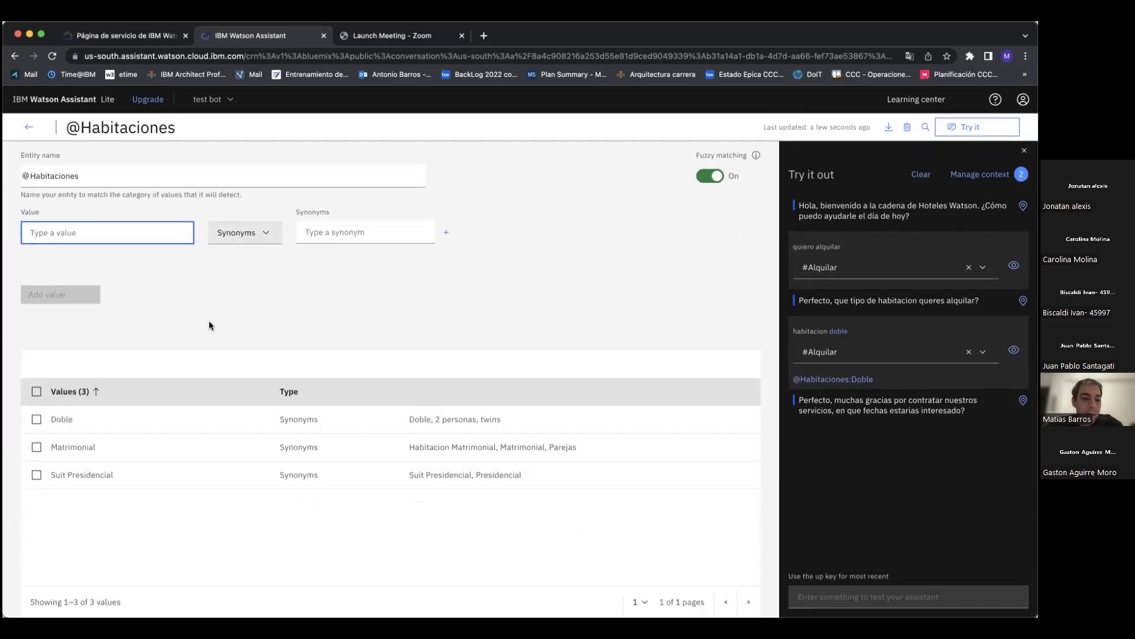
{"action": "left_click", "coordinate": [95, 477]}
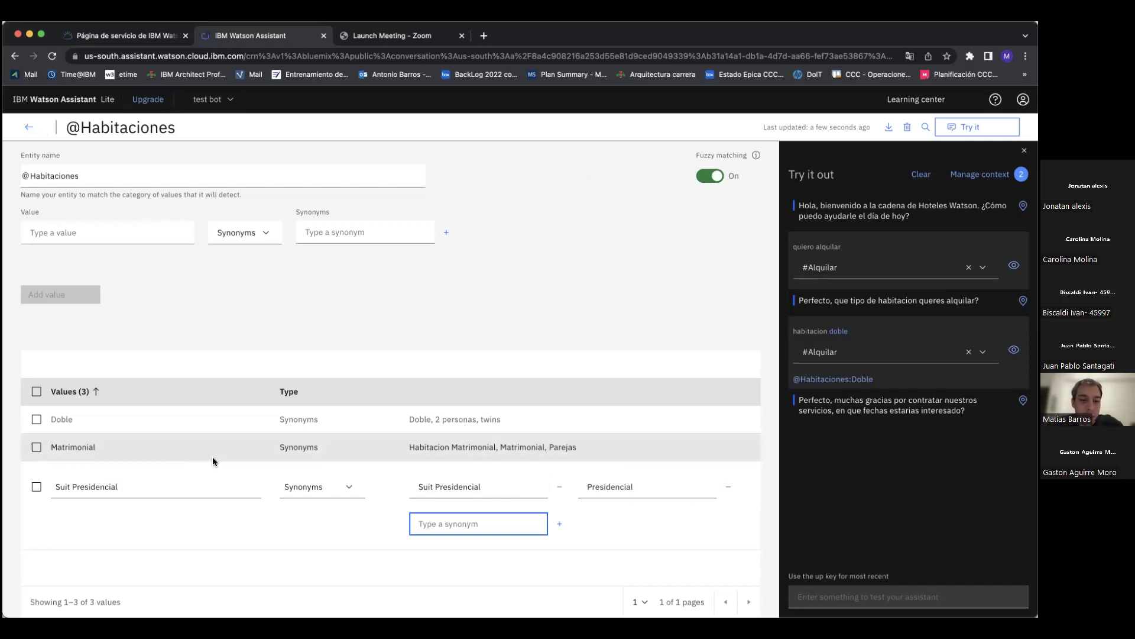
{"action": "left_click", "coordinate": [172, 299]}
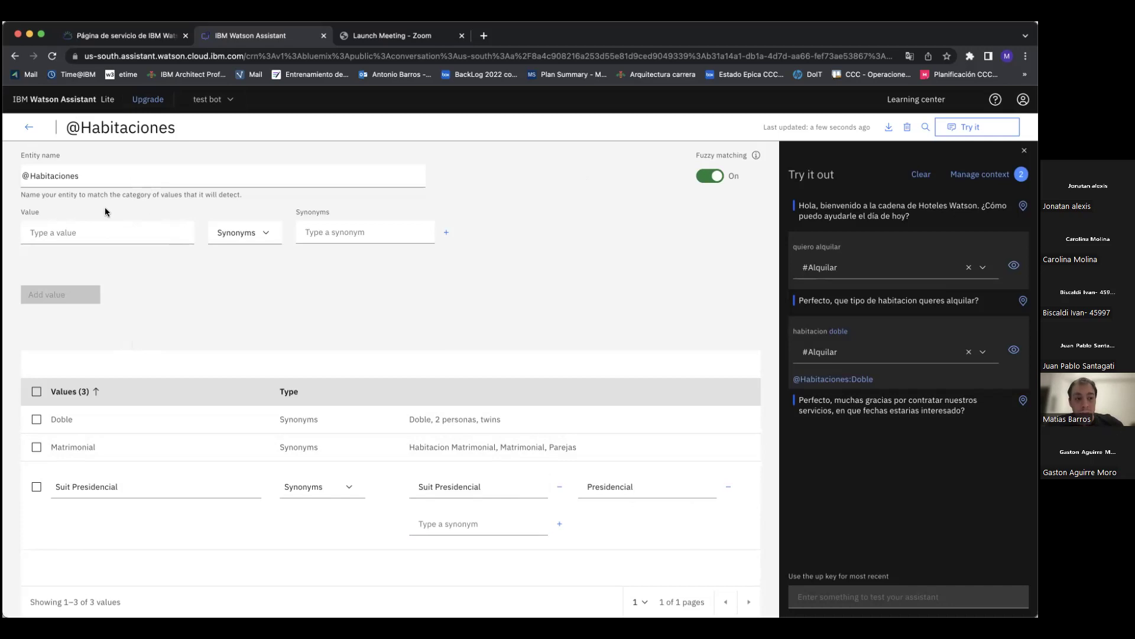
{"action": "left_click", "coordinate": [24, 131]}
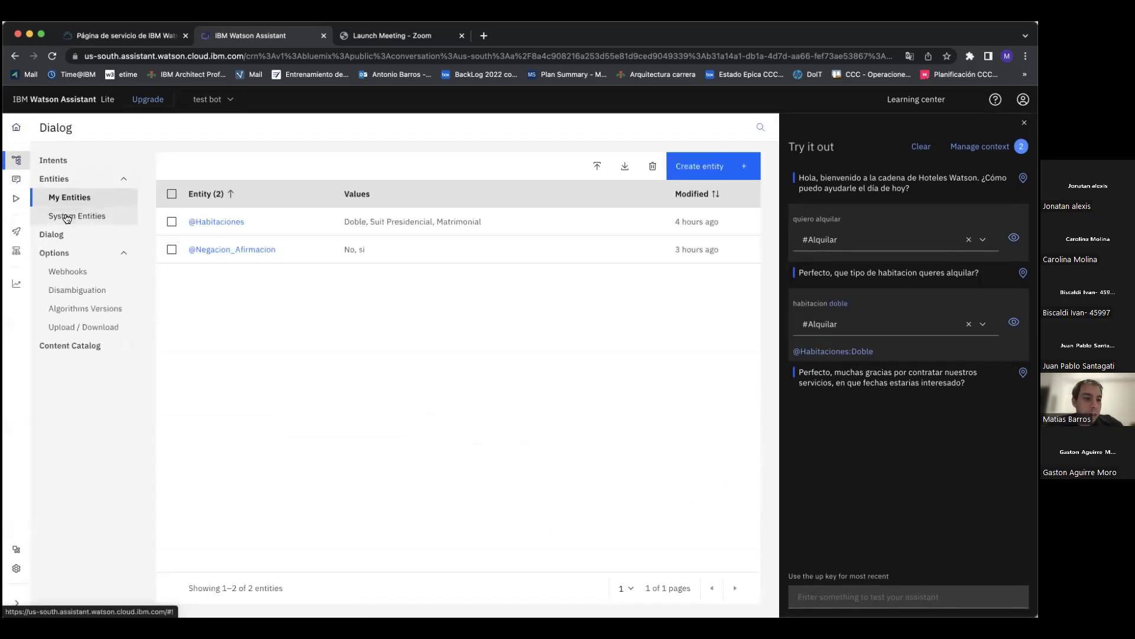
Step: In the dialog, expand Alquilar habitacion and add a node below its Alquilar habitacion Matrimonial child node
{"action": "left_click", "coordinate": [52, 234]}
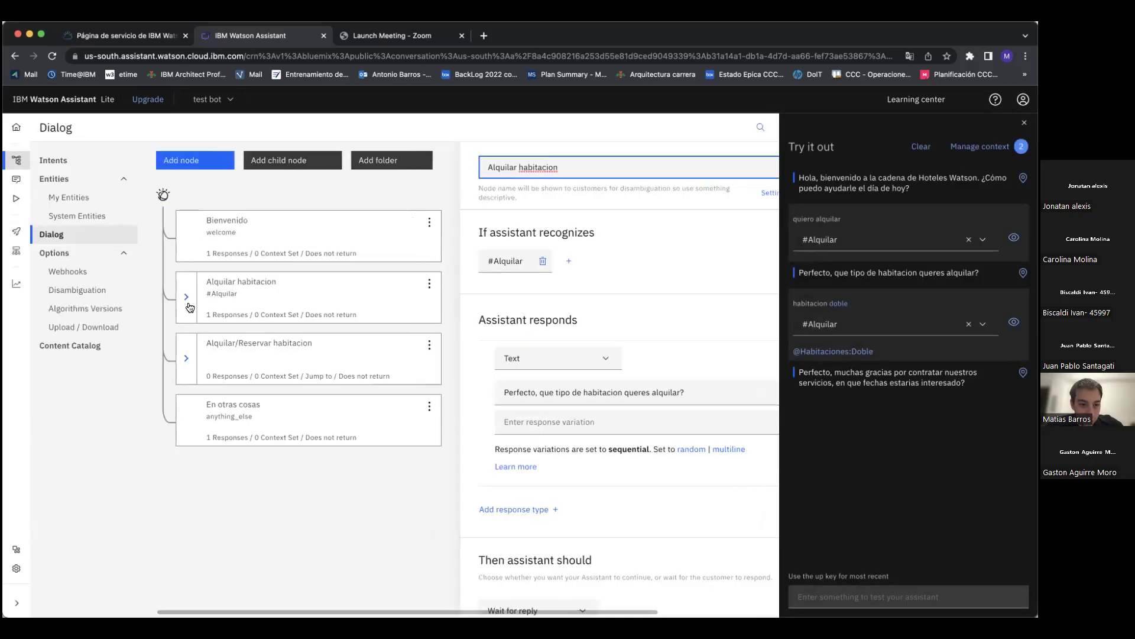
{"action": "left_click", "coordinate": [186, 297]}
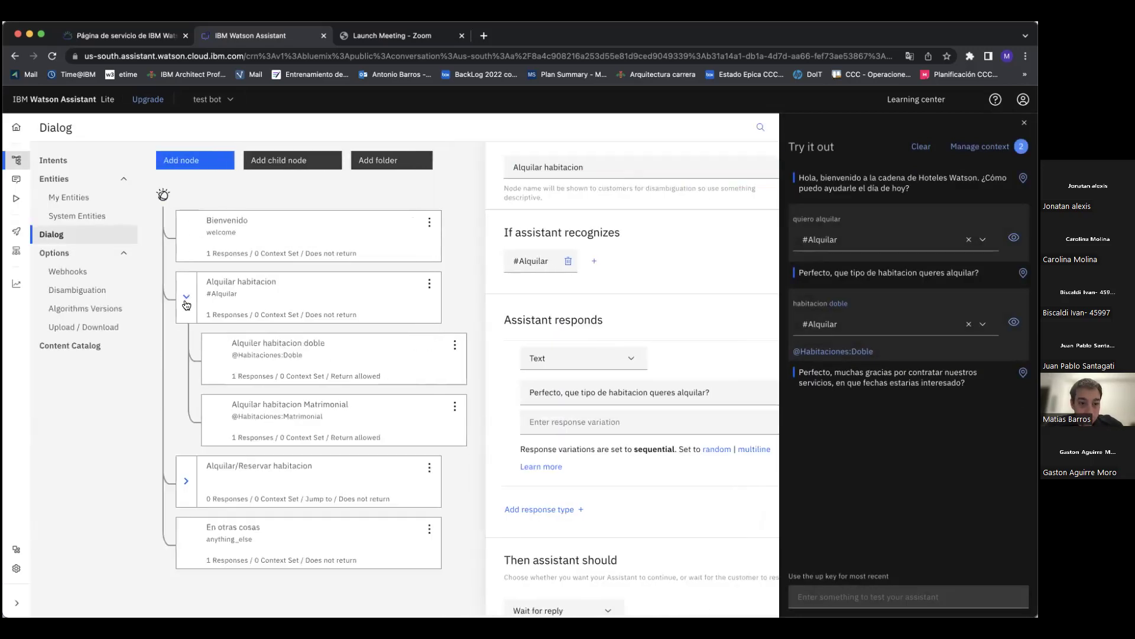
{"action": "left_click", "coordinate": [453, 406]}
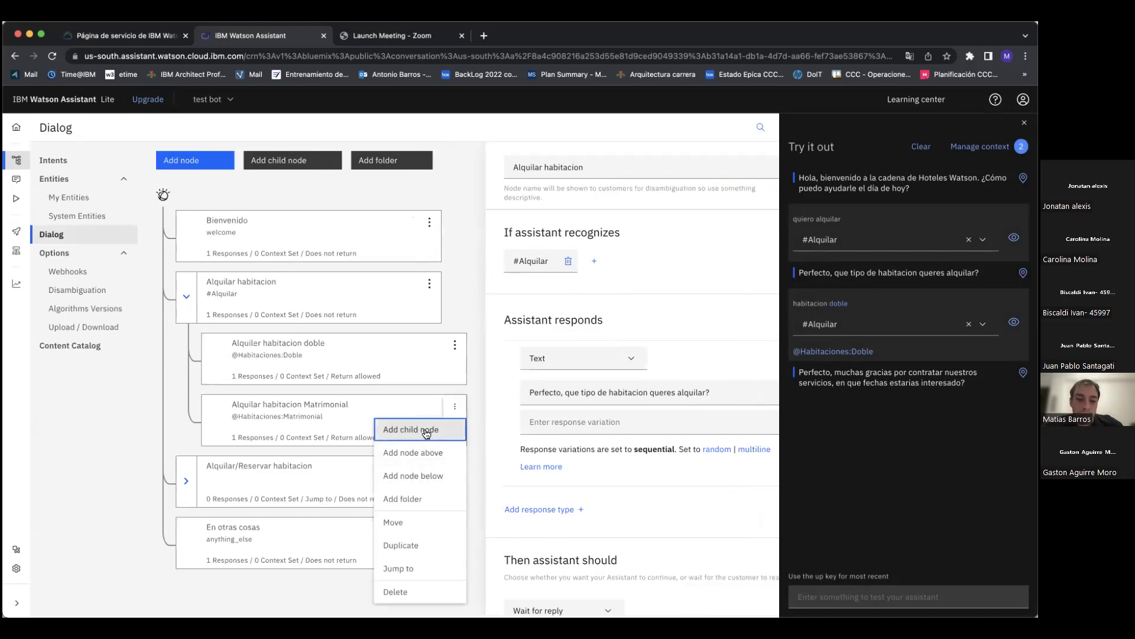
{"action": "left_click", "coordinate": [428, 476]}
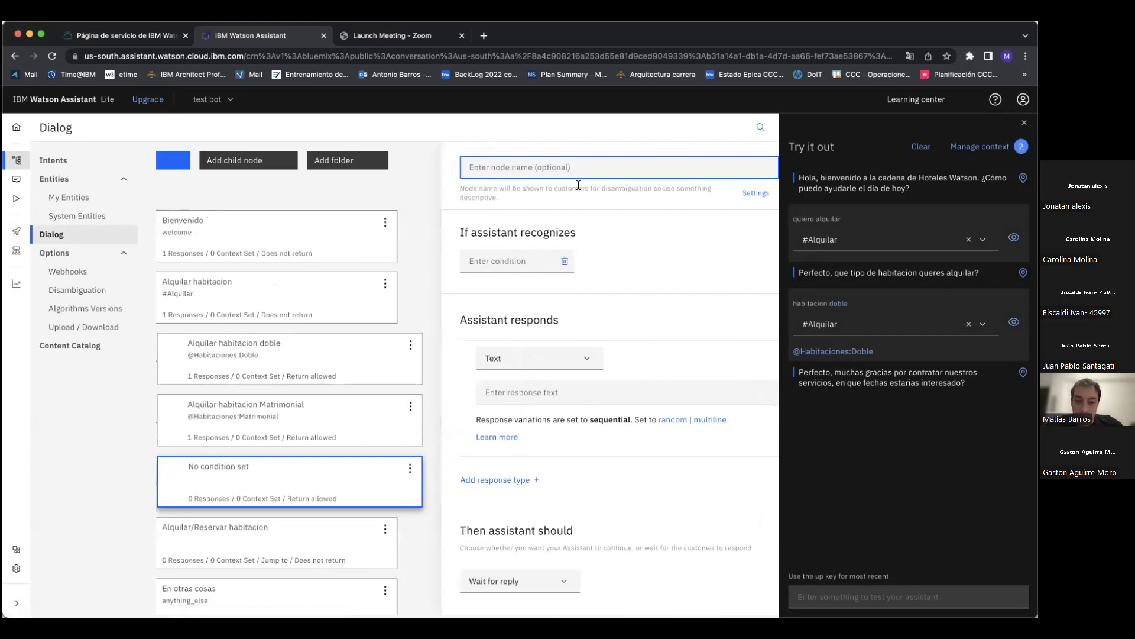
Step: Name the new child node "Alquilar suit presidencial"
{"action": "type", "text": "Alquila"}
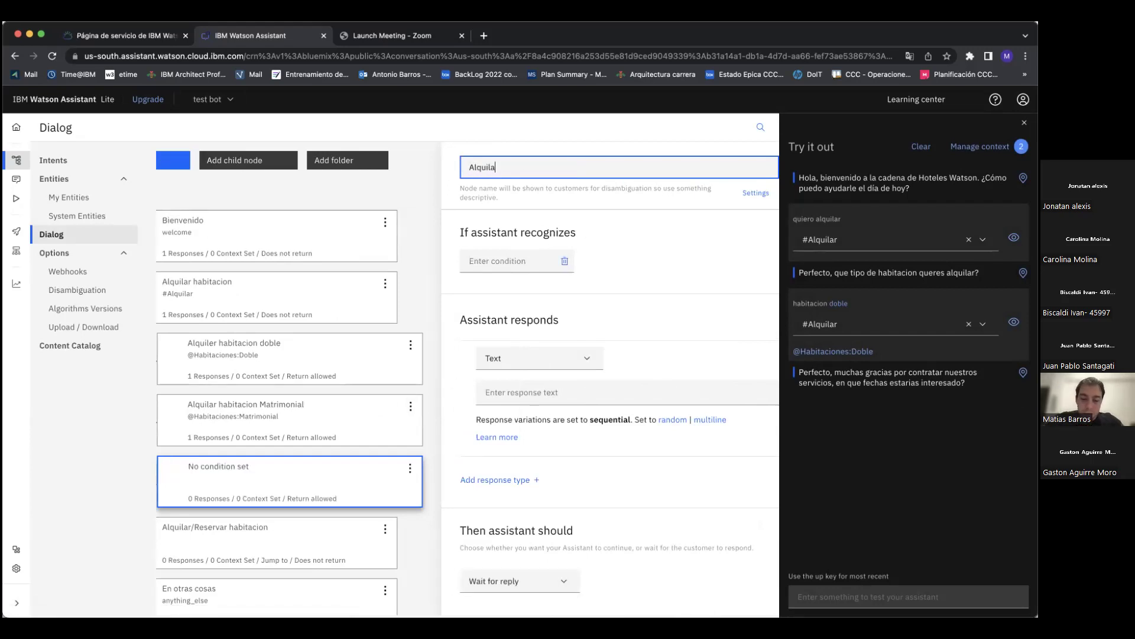
{"action": "type", "text": "r habitacion"}
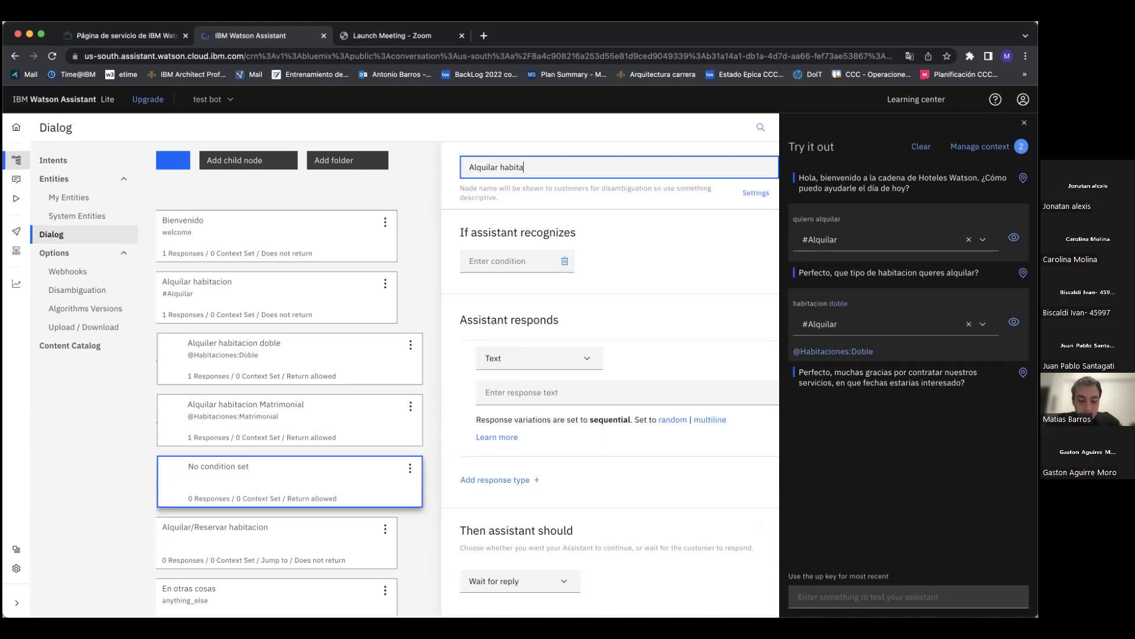
{"action": "key", "text": "BackSpace"}
{"action": "key", "text": "BackSpace"}
{"action": "key", "text": "BackSpace"}
{"action": "key", "text": "BackSpace"}
{"action": "key", "text": "BackSpace"}
{"action": "key", "text": "BackSpace"}
{"action": "key", "text": "BackSpace"}
{"action": "key", "text": "BackSpace"}
{"action": "key", "text": "BackSpace"}
{"action": "key", "text": "BackSpace"}
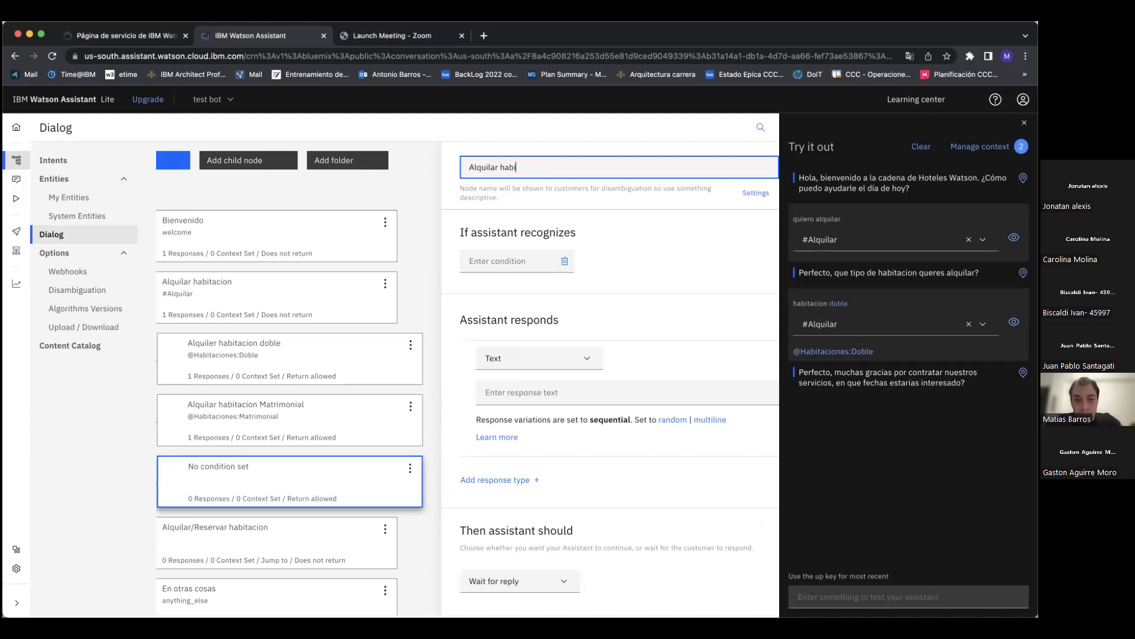
{"action": "type", "text": "su"}
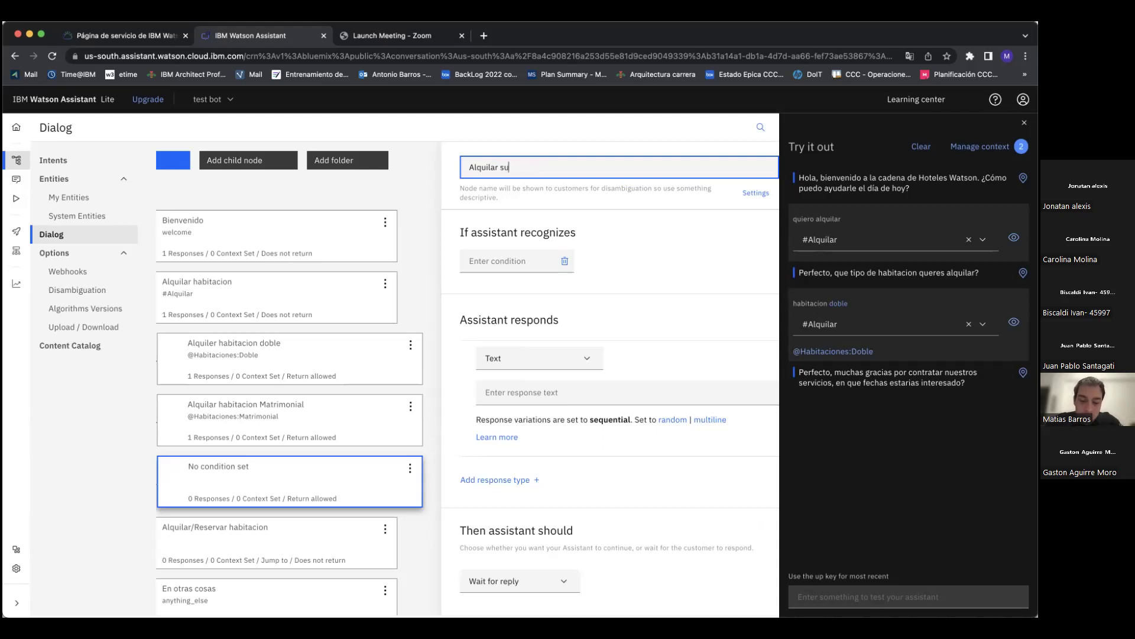
{"action": "type", "text": "it presidencial"}
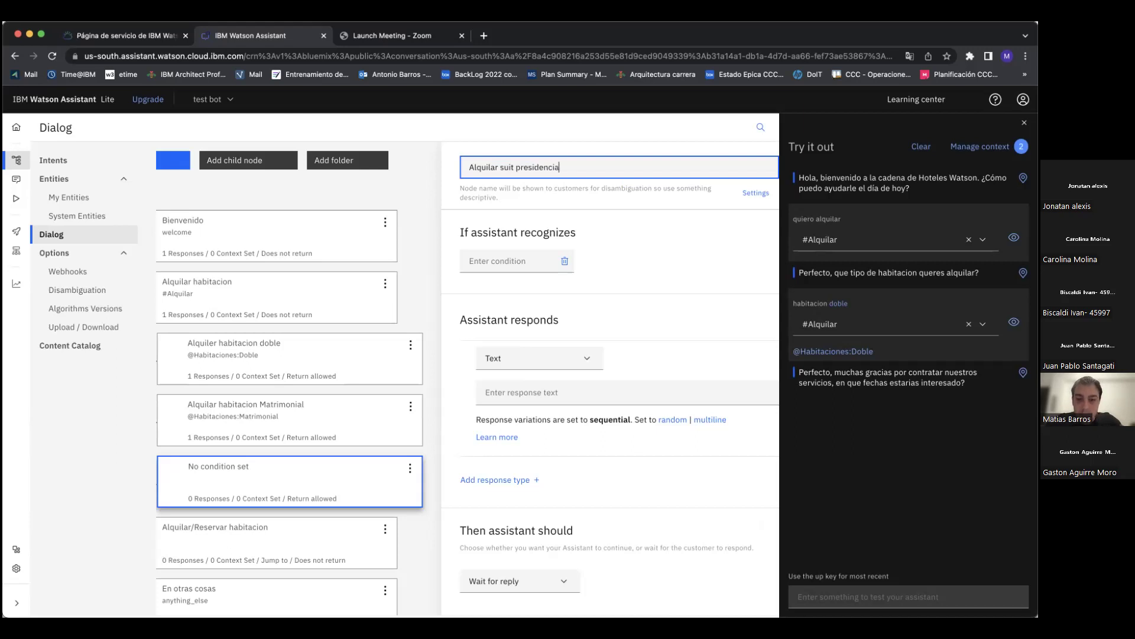
{"action": "left_click", "coordinate": [524, 261]}
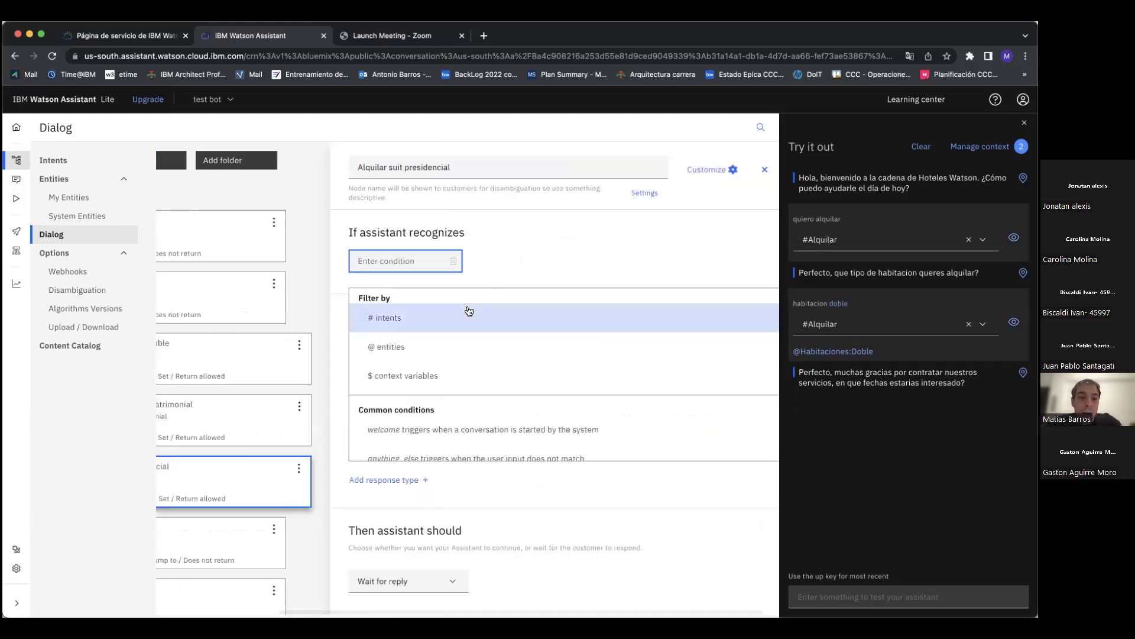
{"action": "left_click", "coordinate": [456, 348]}
{"action": "left_click", "coordinate": [461, 322]}
{"action": "left_click", "coordinate": [442, 349]}
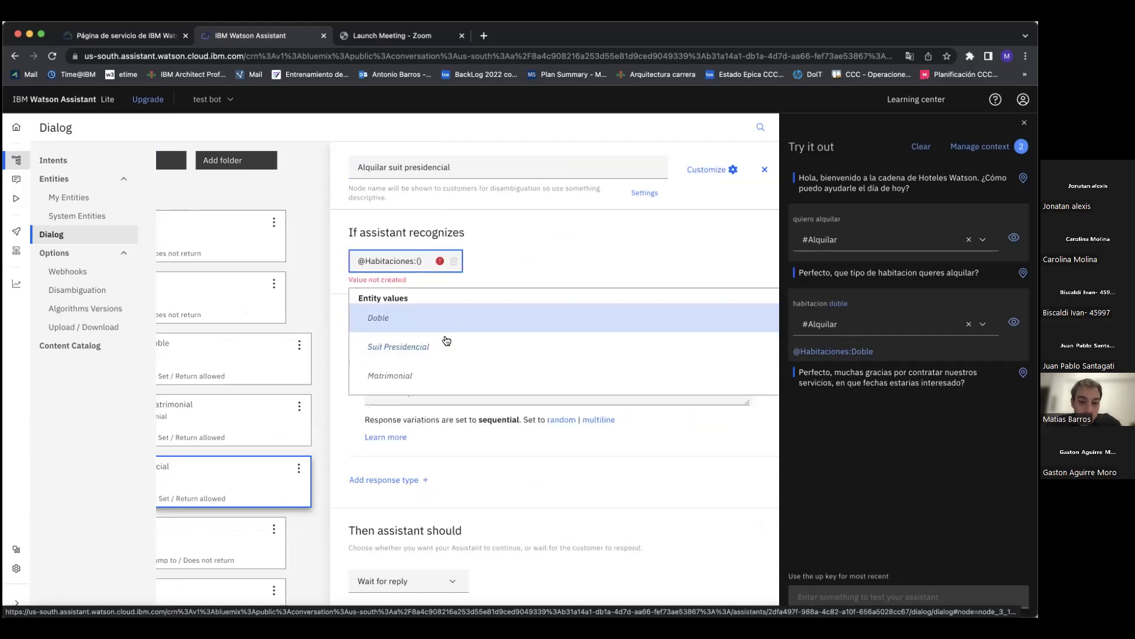
{"action": "left_click", "coordinate": [442, 349]}
Step: Enter the node's text response "Muchas gracias por alquilar la suit presidencial!" and close the node
{"action": "left_click", "coordinate": [507, 393]}
{"action": "type", "text": "Muchas gr"}
{"action": "type", "text": "aci"}
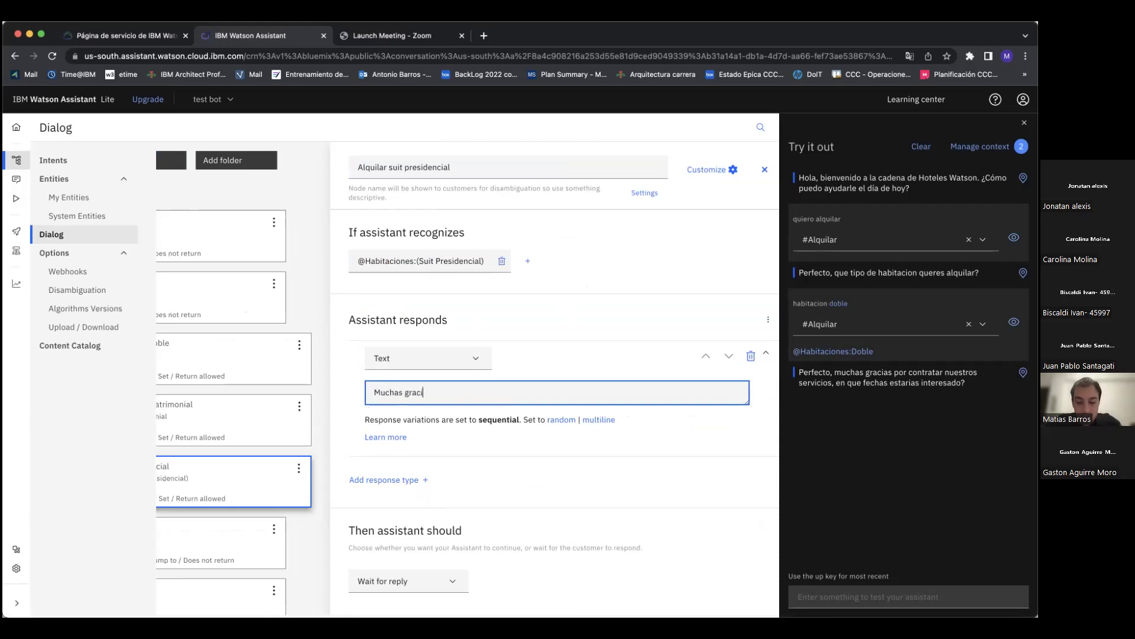
{"action": "type", "text": "as por "}
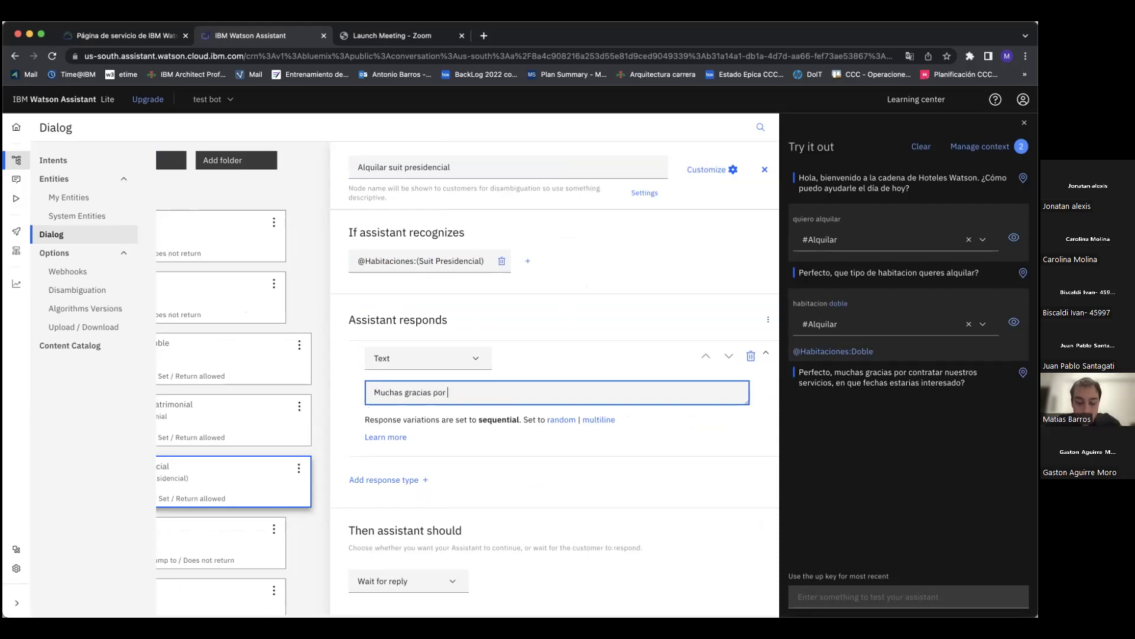
{"action": "type", "text": "alquila"}
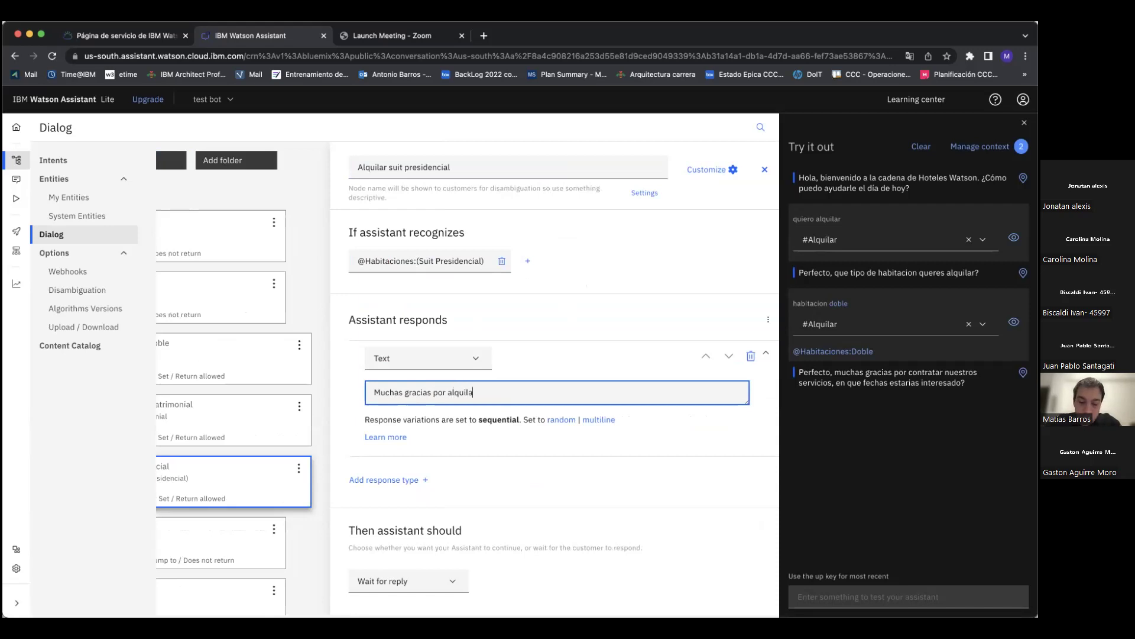
{"action": "type", "text": "r la suit pre"}
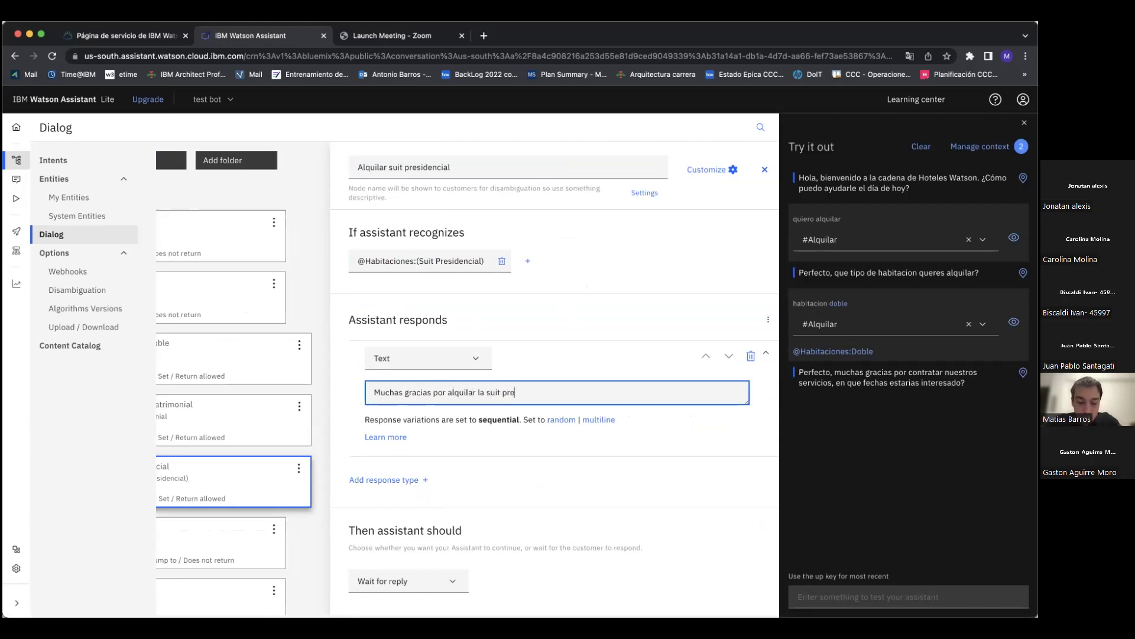
{"action": "type", "text": "sidencial!"}
{"action": "left_click", "coordinate": [533, 330]}
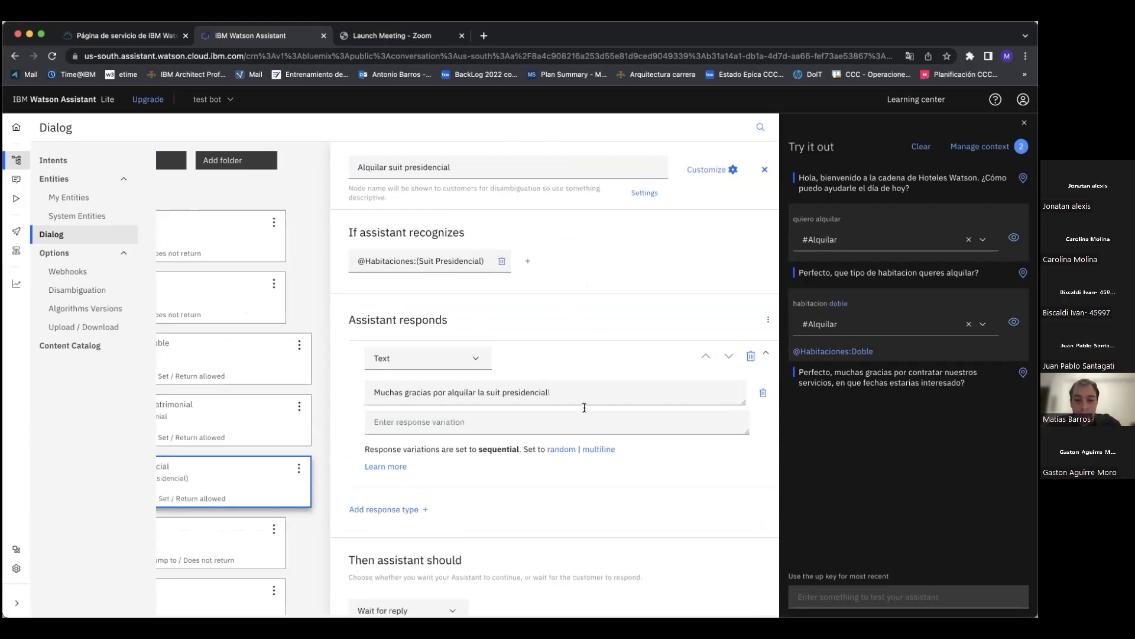
{"action": "left_click", "coordinate": [764, 169]}
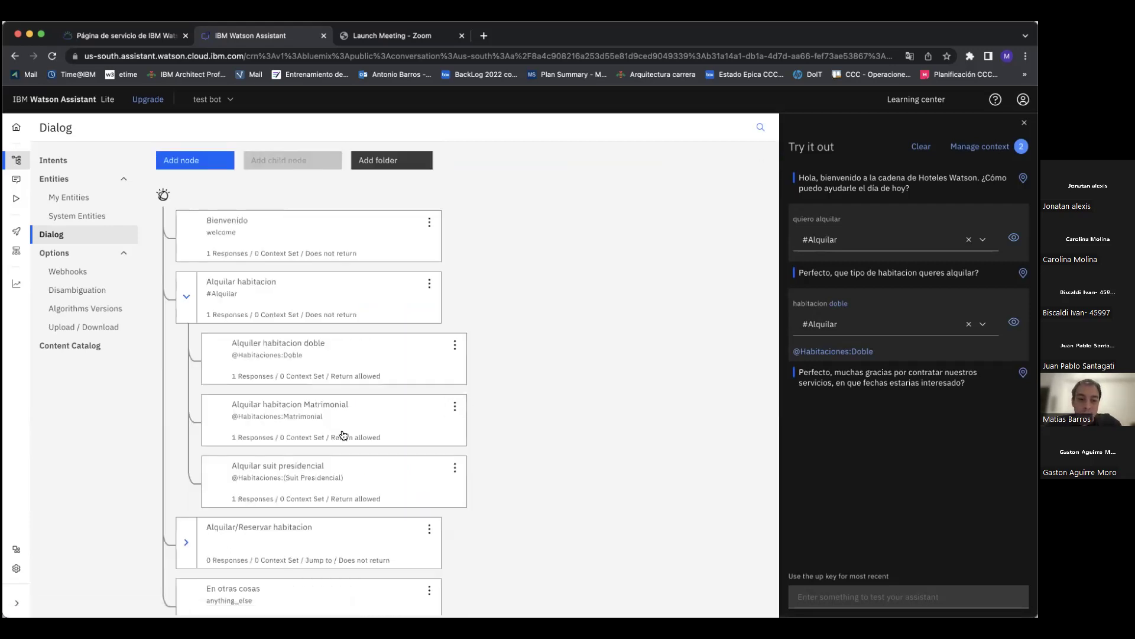
Step: Clear the test conversation, send "quiero alquilar" and answer the room type question with "suit presidencial"
{"action": "left_click", "coordinate": [921, 146]}
{"action": "left_click", "coordinate": [799, 596]}
{"action": "key", "text": "Up"}
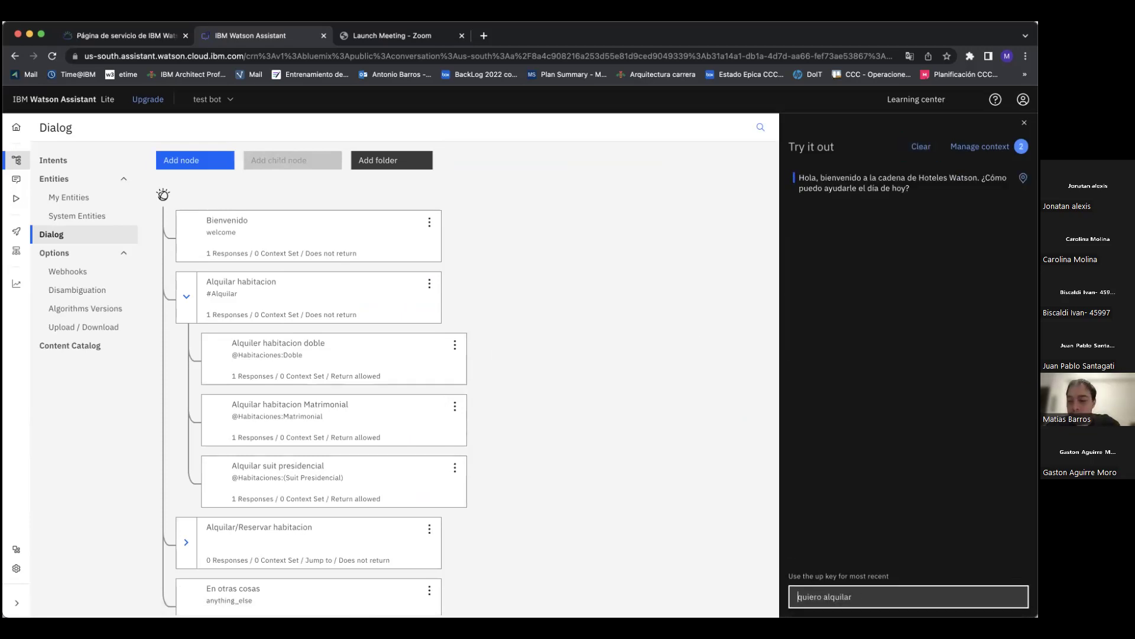
{"action": "key", "text": "Return"}
{"action": "key", "text": "Up"}
{"action": "key", "text": "Up"}
{"action": "key", "text": "Down"}
{"action": "key", "text": "Up"}
{"action": "key", "text": "BackSpace"}
{"action": "key", "text": "BackSpace"}
{"action": "key", "text": "BackSpace"}
{"action": "key", "text": "BackSpace"}
{"action": "key", "text": "BackSpace"}
{"action": "key", "text": "BackSpace"}
{"action": "key", "text": "BackSpace"}
{"action": "key", "text": "BackSpace"}
{"action": "key", "text": "BackSpace"}
{"action": "key", "text": "BackSpace"}
{"action": "key", "text": "BackSpace"}
{"action": "key", "text": "BackSpace"}
{"action": "key", "text": "BackSpace"}
{"action": "key", "text": "BackSpace"}
{"action": "key", "text": "BackSpace"}
{"action": "type", "text": "suit presidencial"}
{"action": "key", "text": "Return"}
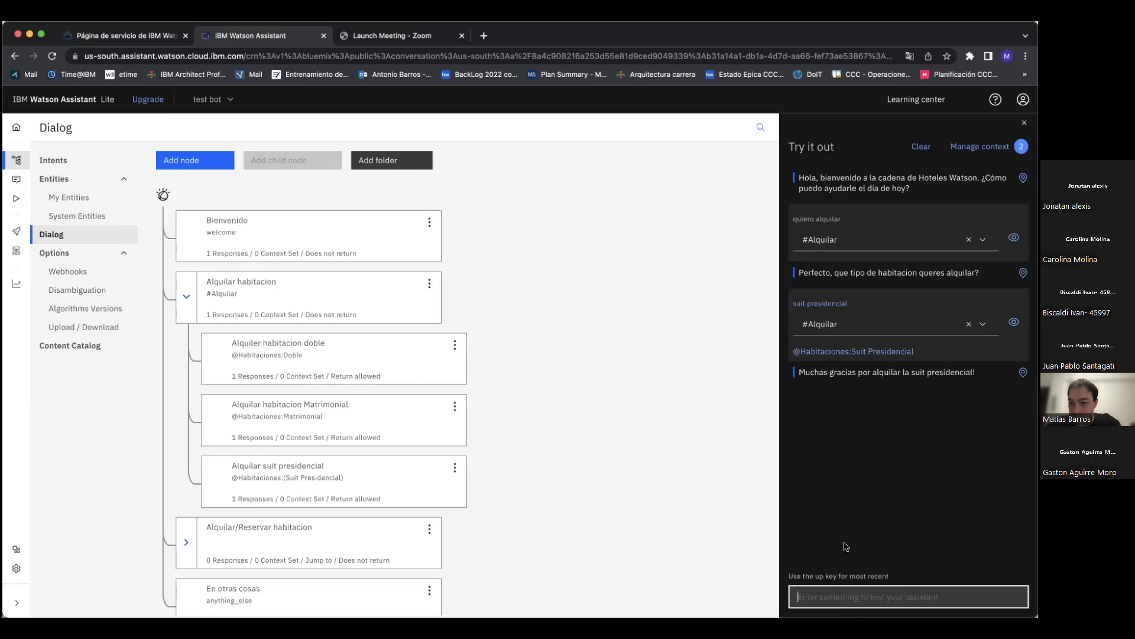
Step: Open the Alquilar suit presidencial node to compare its response with the test chat, and close it
{"action": "left_click", "coordinate": [893, 371]}
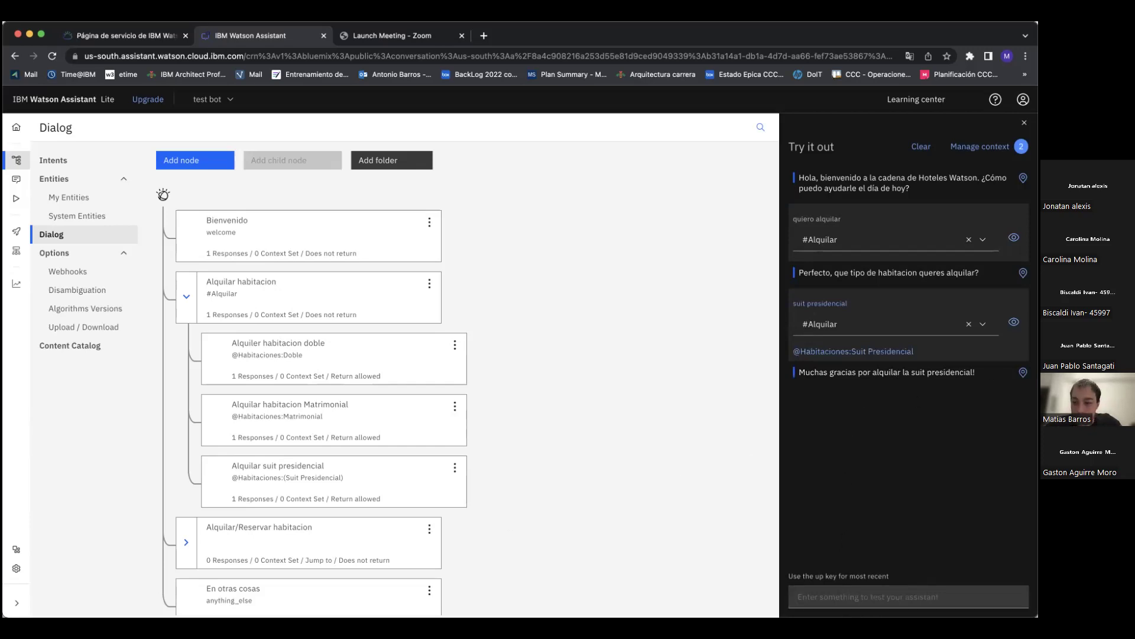
{"action": "left_click", "coordinate": [331, 482]}
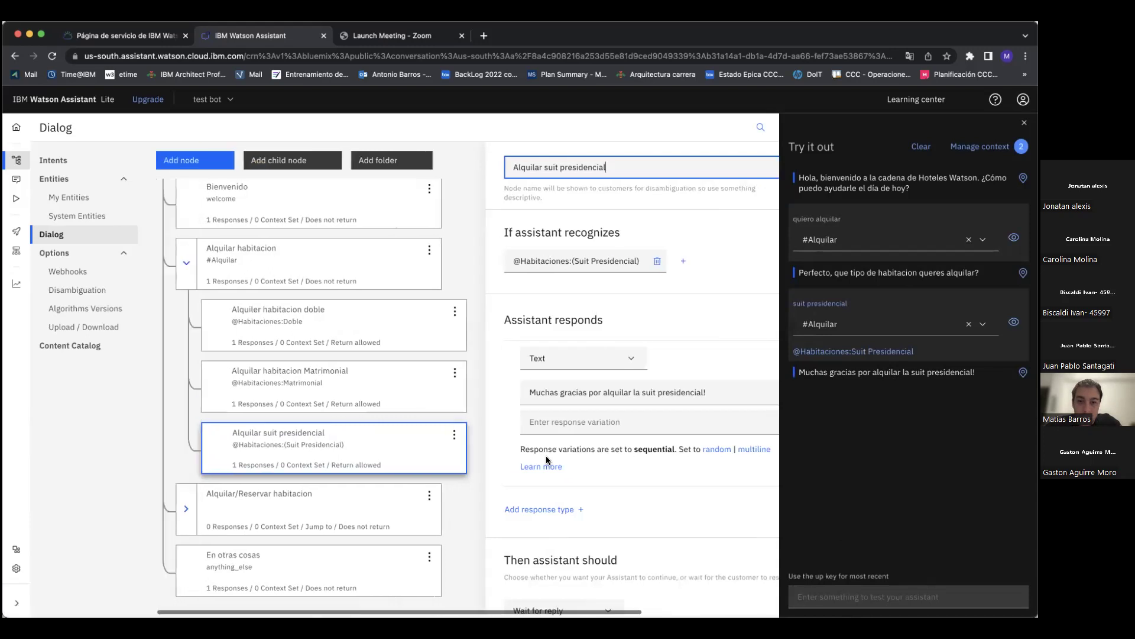
{"action": "left_click", "coordinate": [742, 167]}
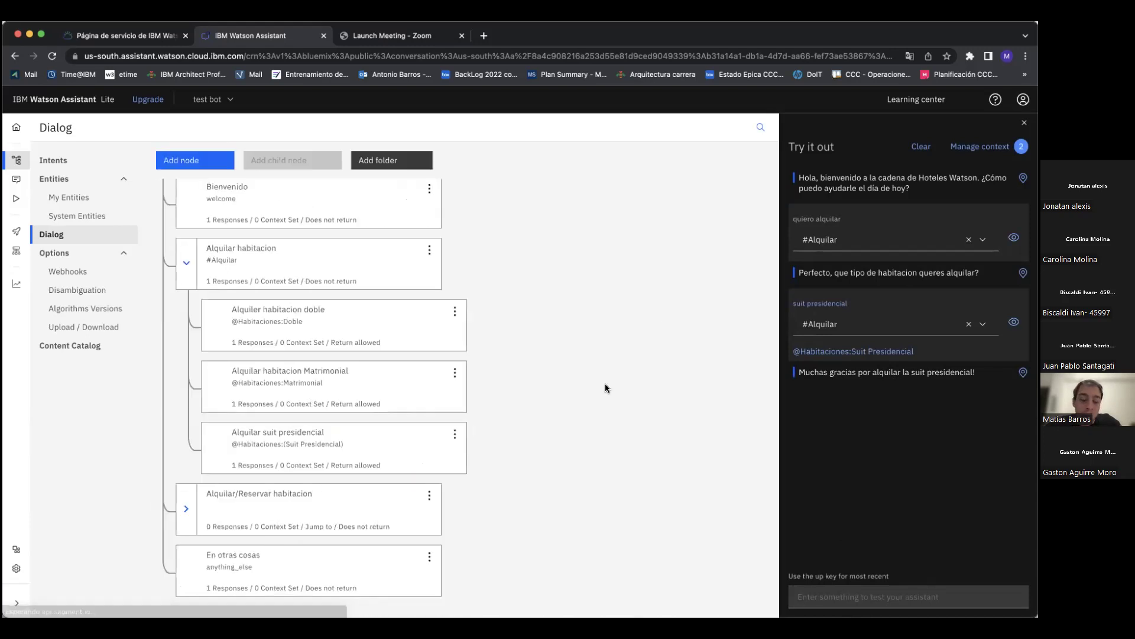
{"action": "scroll", "coordinate": [605, 386], "scroll_direction": "up", "scroll_amount": 2}
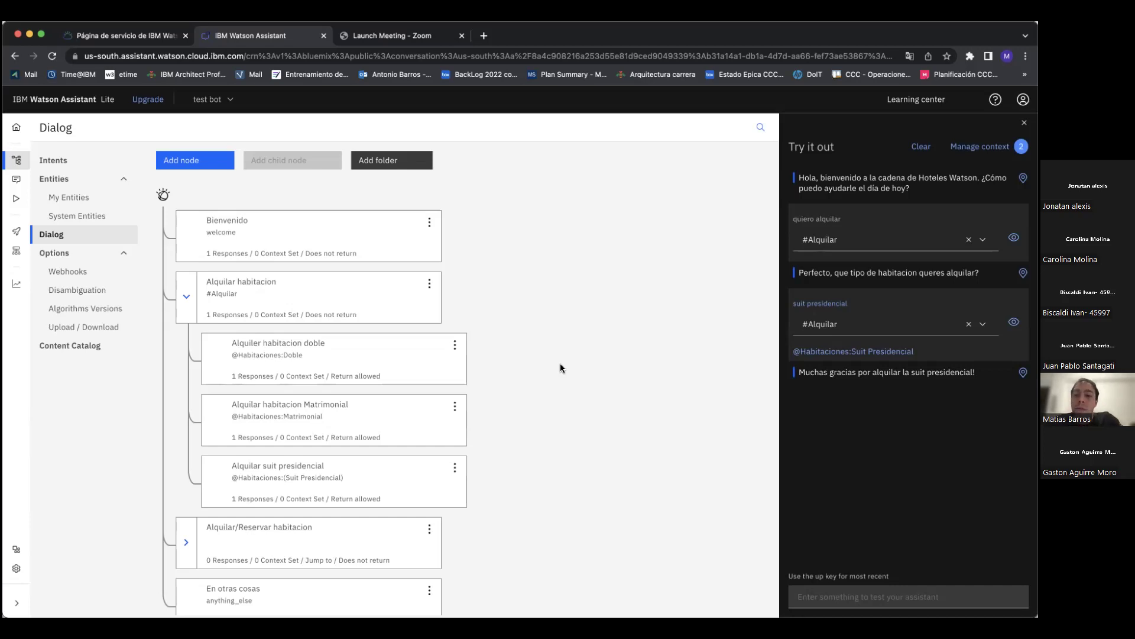
Step: Collapse the Alquilar habitacion node and delete its #Alquilar condition
{"action": "left_click", "coordinate": [188, 297]}
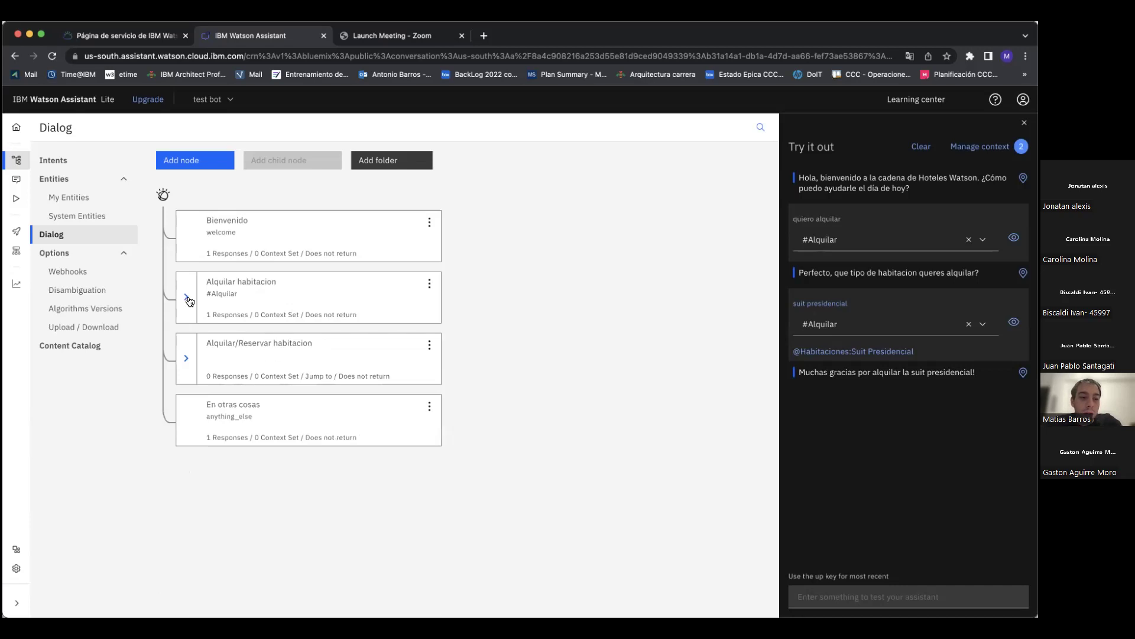
{"action": "left_click", "coordinate": [234, 297]}
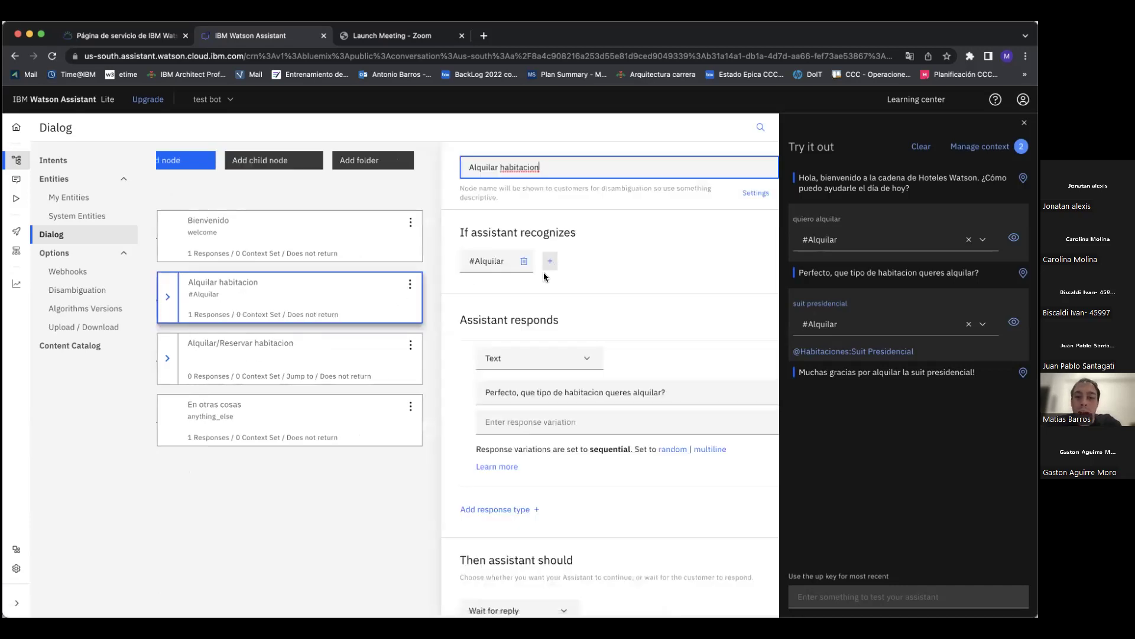
{"action": "left_click", "coordinate": [523, 306]}
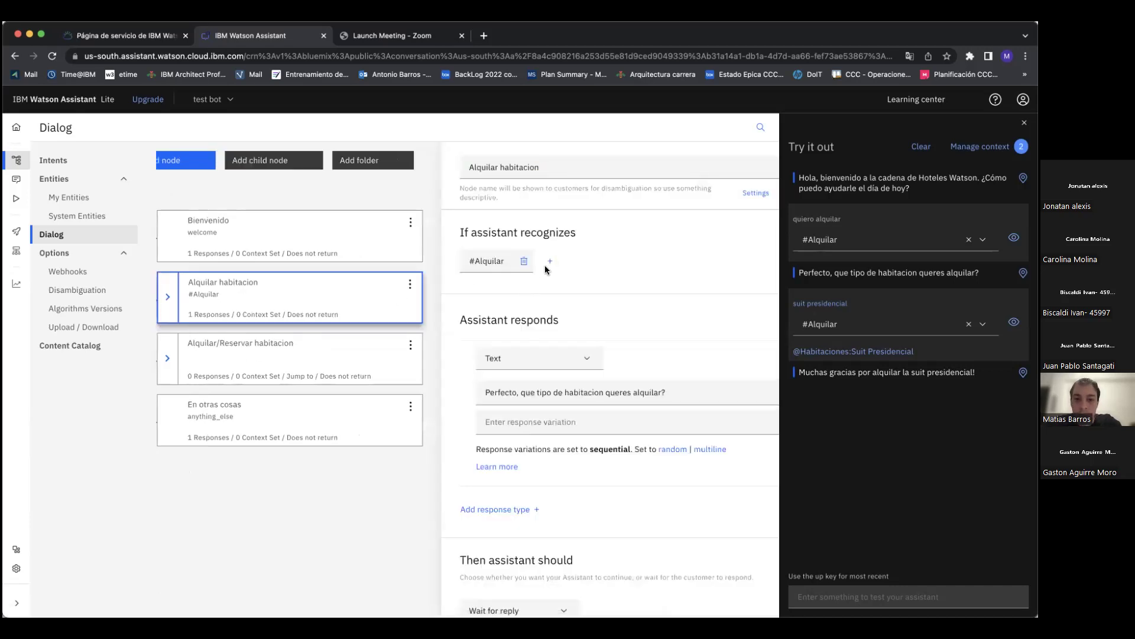
{"action": "left_click", "coordinate": [524, 261]}
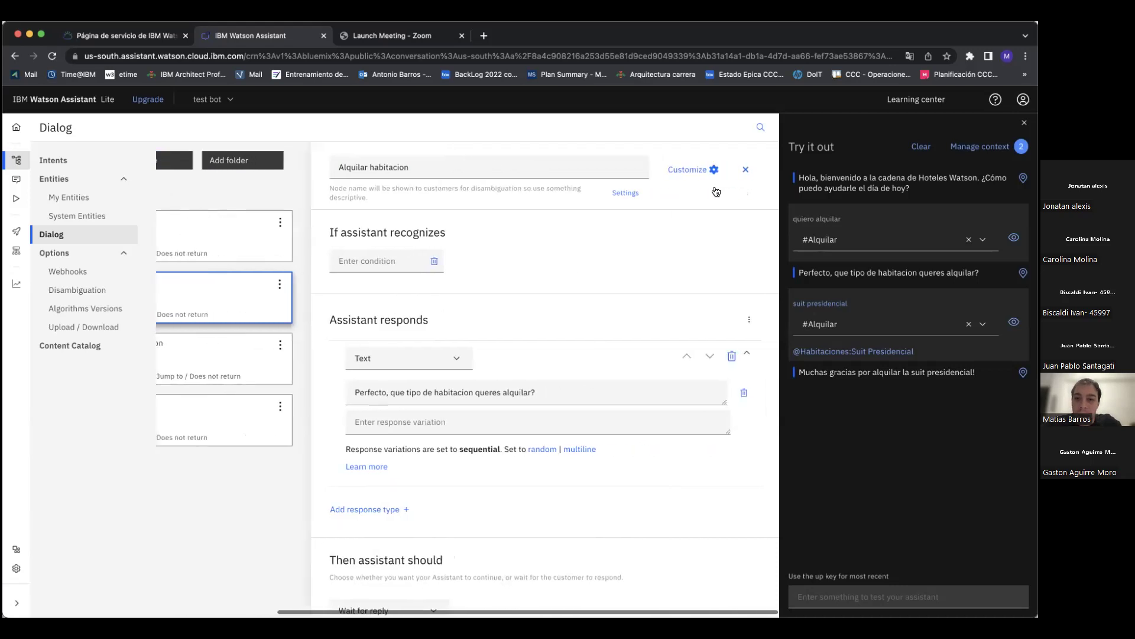
{"action": "left_click", "coordinate": [732, 176]}
Step: Set the Alquilar/Reservar habitacion node's condition to the #Alquilar intent and close the node
{"action": "left_click", "coordinate": [359, 350]}
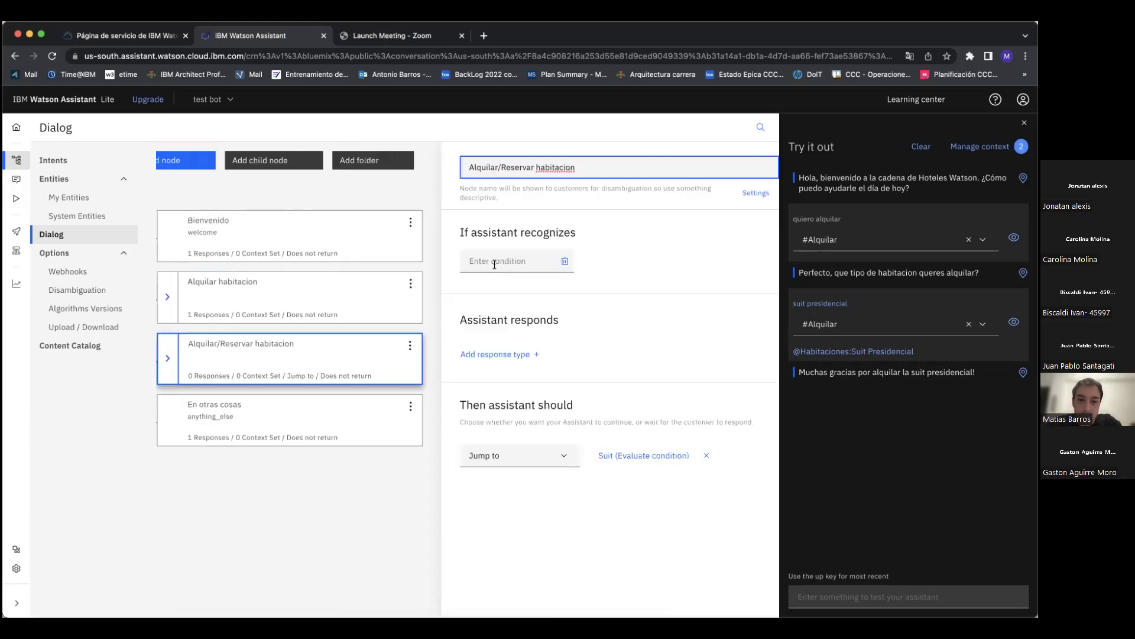
{"action": "left_click", "coordinate": [418, 347]}
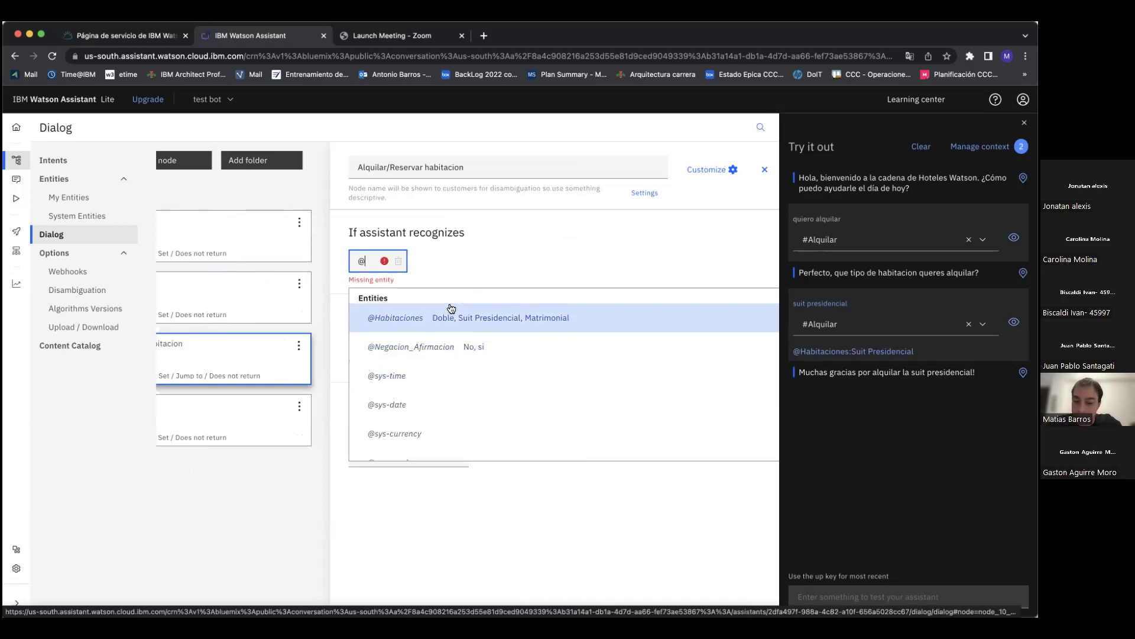
{"action": "key", "text": "BackSpace"}
{"action": "left_click", "coordinate": [435, 323]}
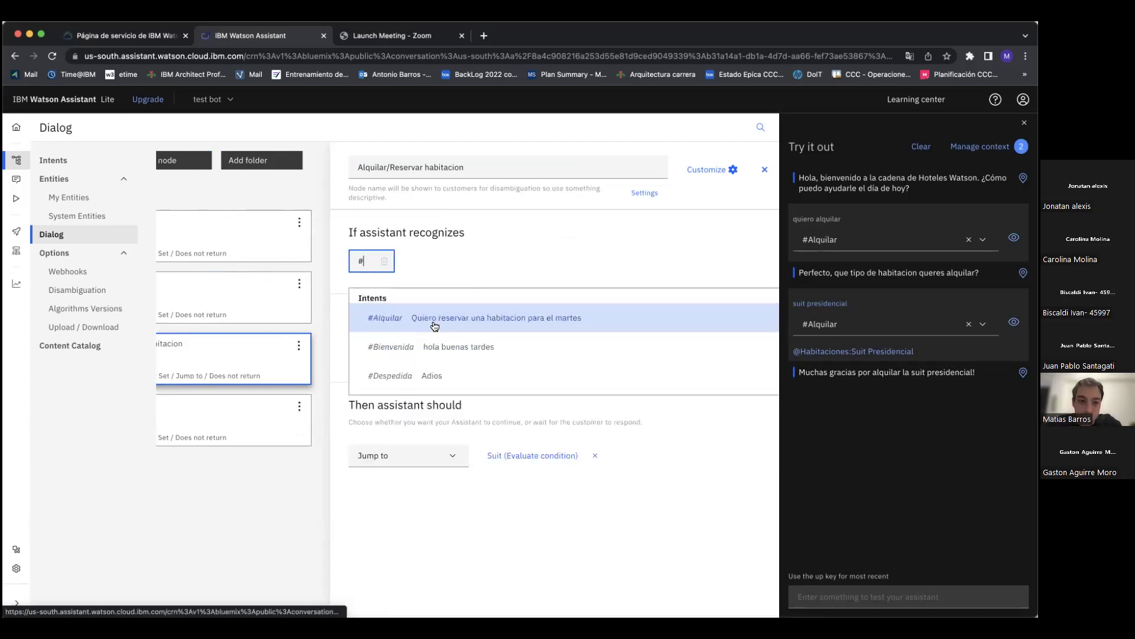
{"action": "left_click", "coordinate": [435, 325]}
{"action": "left_click", "coordinate": [765, 170]}
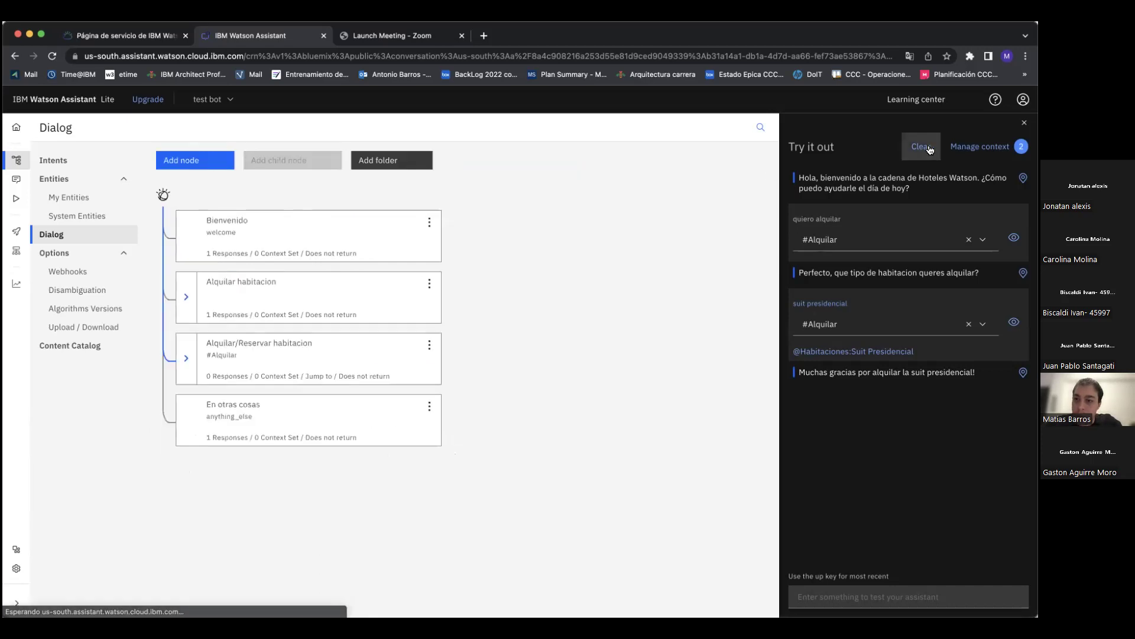
Step: Clear the test conversation, send "quiero alquilar una habitacion doble para el 2022-09-10" and examine the assistant's reply
{"action": "left_click", "coordinate": [929, 150]}
{"action": "left_click", "coordinate": [834, 596]}
{"action": "type", "text": "quiero alquilar"}
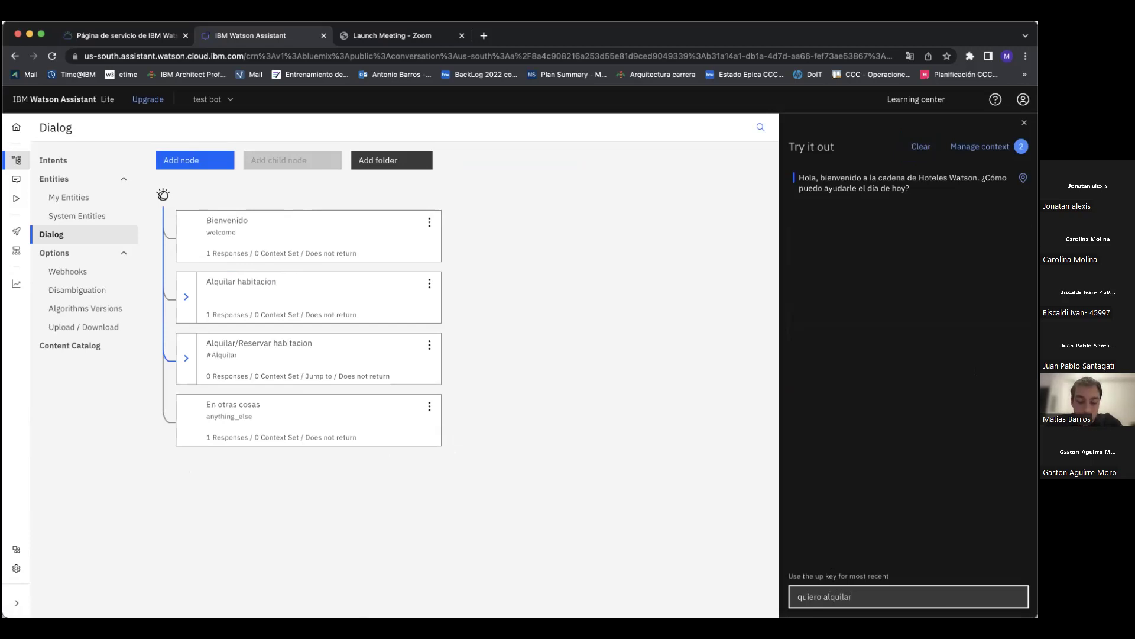
{"action": "type", "text": " una habitacion do"}
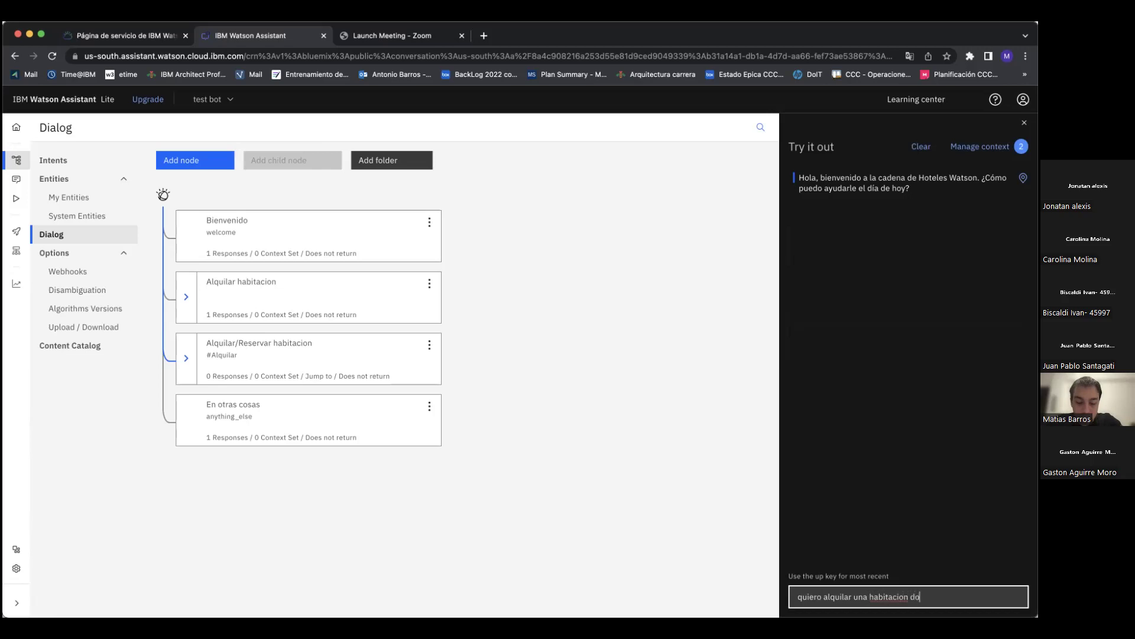
{"action": "type", "text": "ble para el 2022-"}
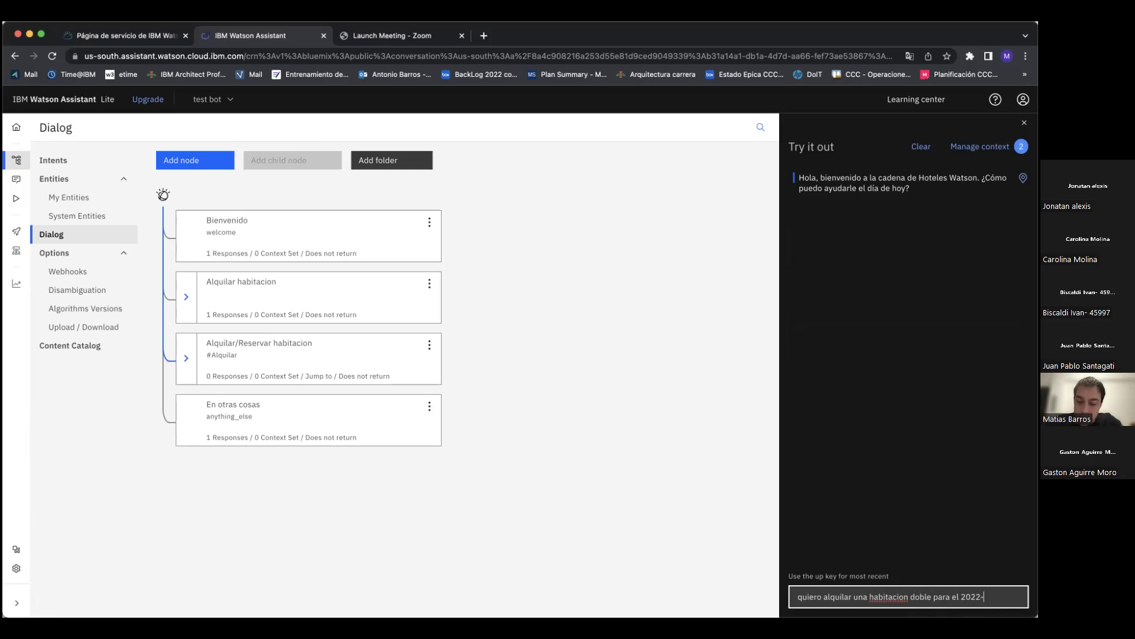
{"action": "type", "text": "05-10"}
{"action": "key", "text": "Return"}
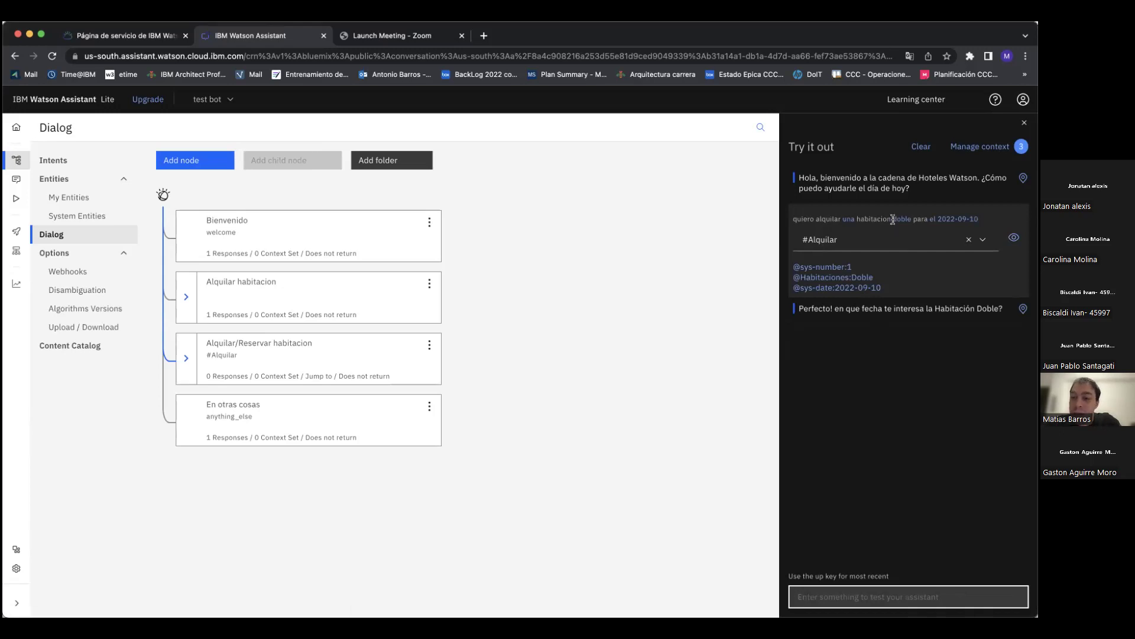
{"action": "left_click_drag", "start_coordinate": [826, 309], "coordinate": [920, 310]}
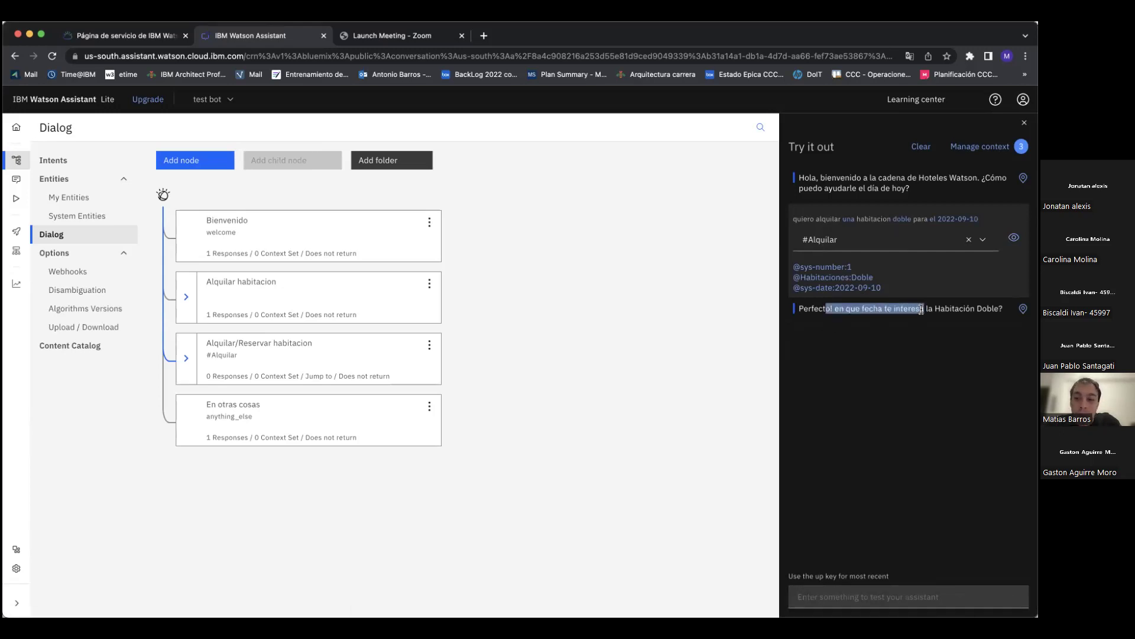
{"action": "triple_click", "coordinate": [920, 309]}
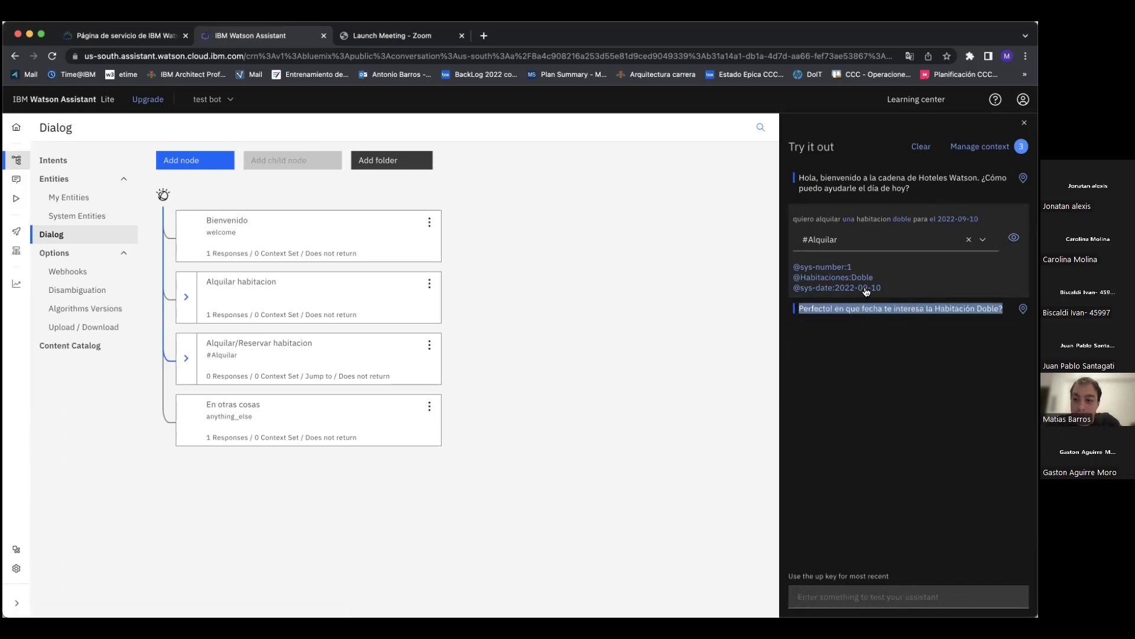
{"action": "left_click", "coordinate": [866, 308]}
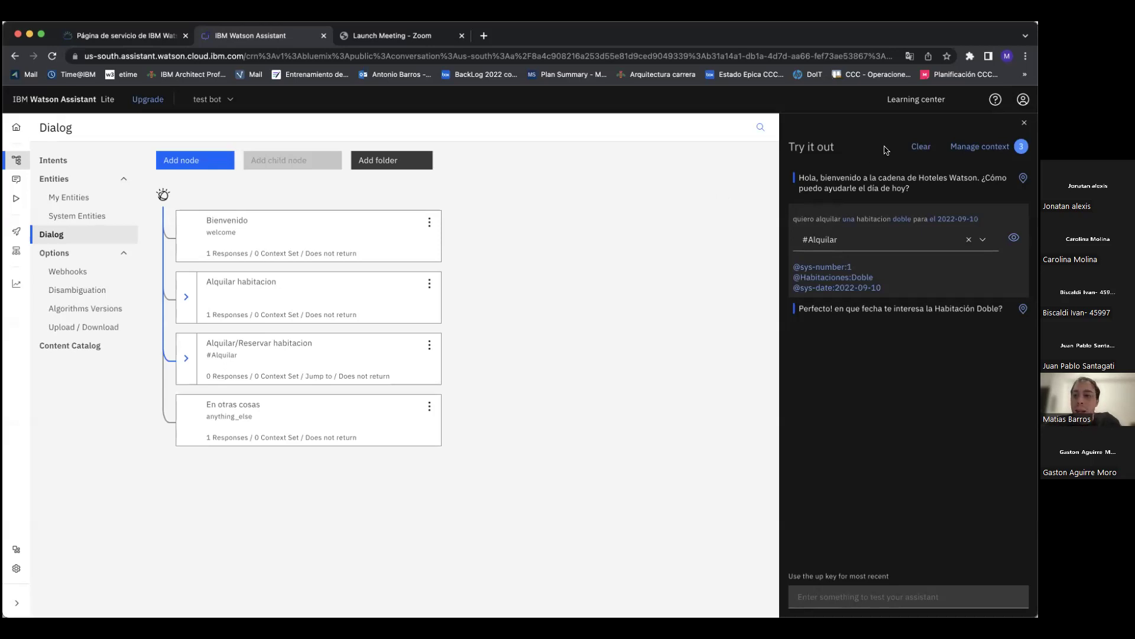
Step: Close the test chat and expand the Alquilar habitacion node to view its child nodes
{"action": "left_click", "coordinate": [1024, 122]}
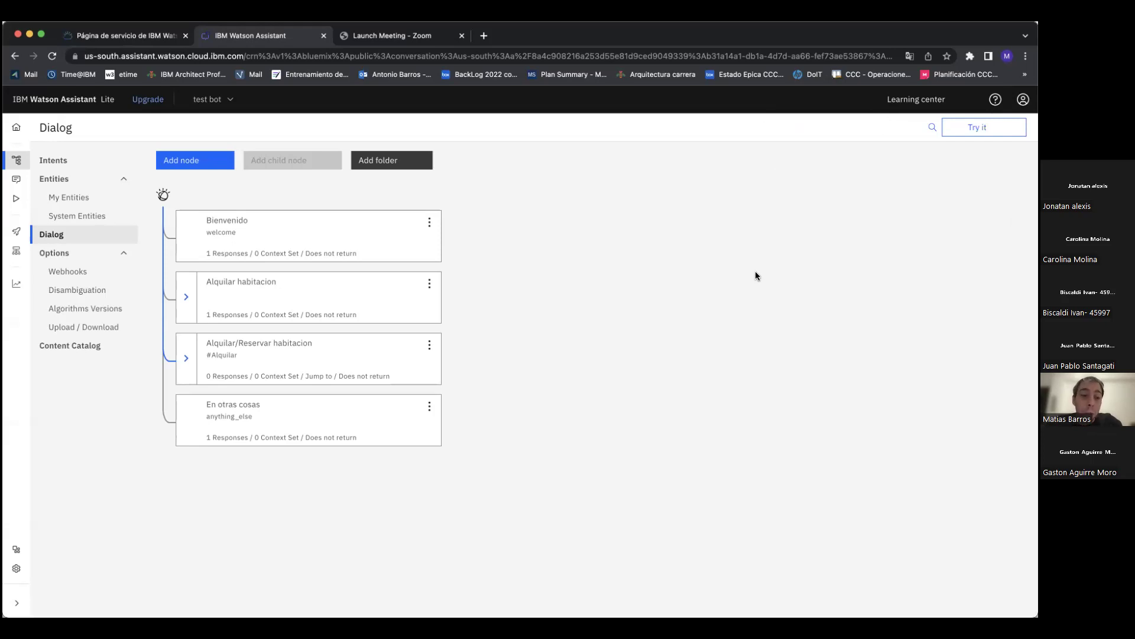
{"action": "left_click", "coordinate": [187, 296]}
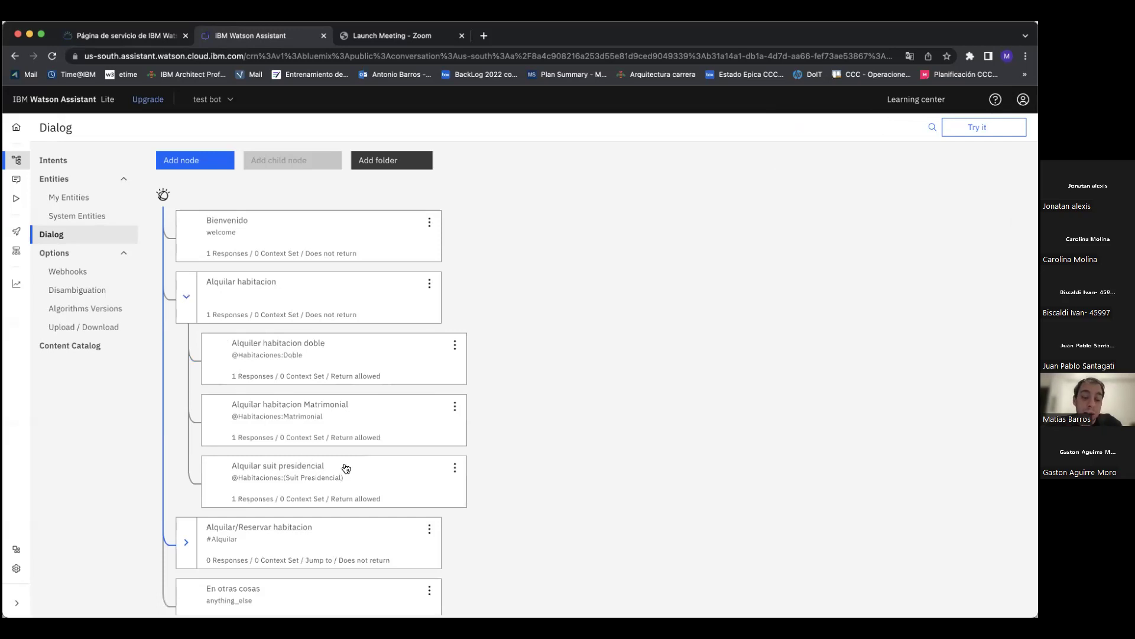